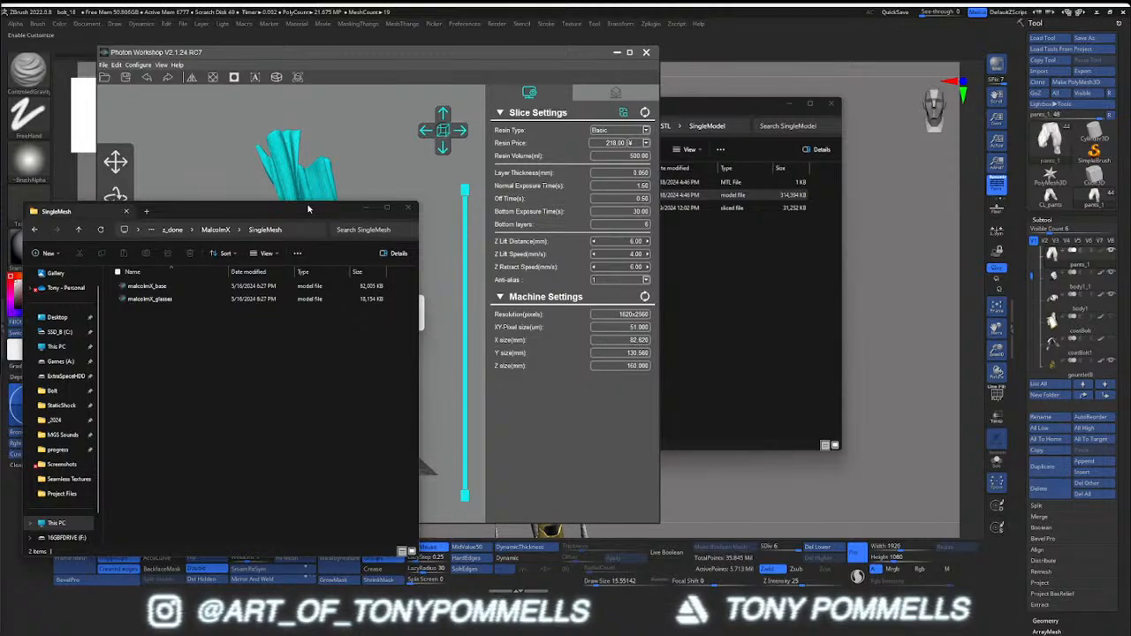
Move the SingleMesh folder window clear of the model view in Photon Workshop
drag(309, 208, 3, 219)
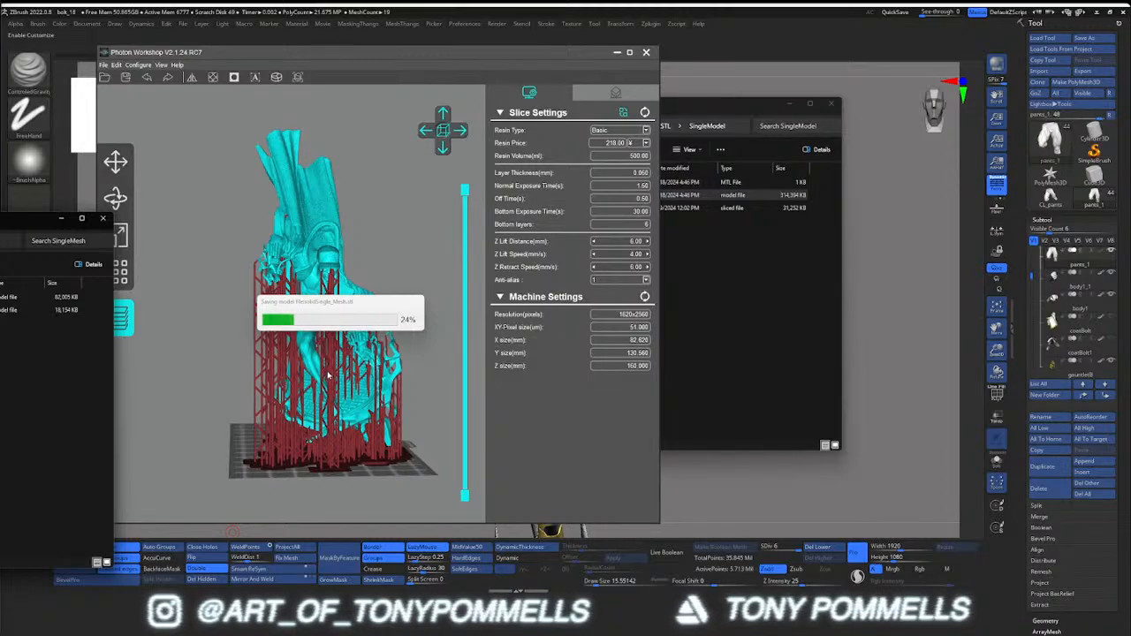
drag(0, 220, 111, 196)
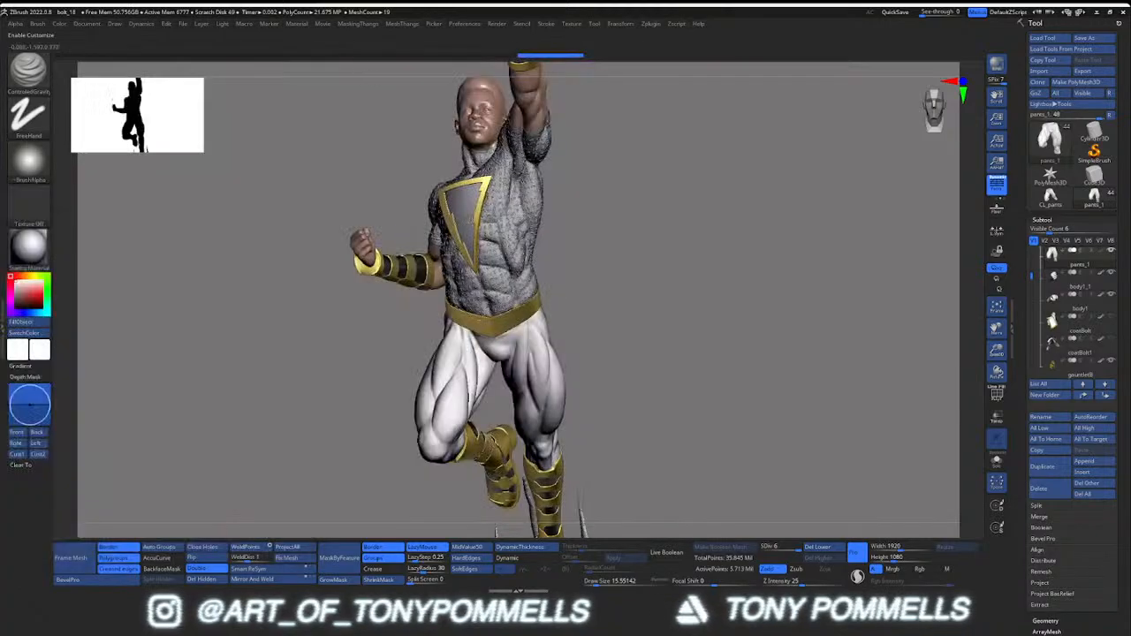
Switch to ZBrush and examine the flying figure's shirt and pants from several sides, checking the shirt's polygroup wireframe
key(shift+f)
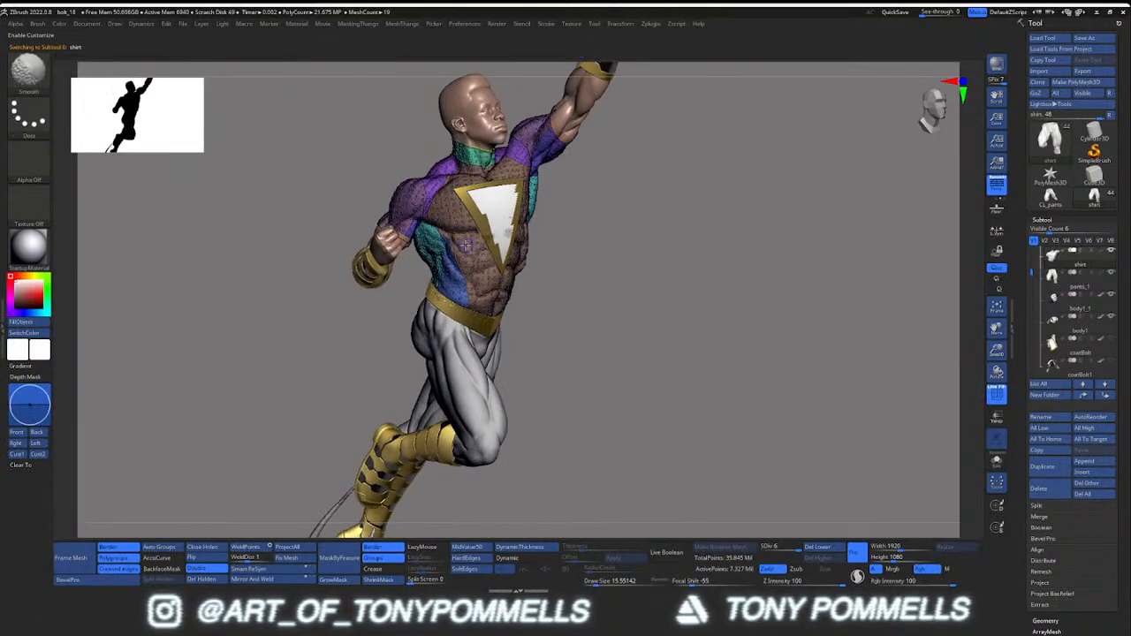
key(shift+f)
drag(309, 305, 570, 327)
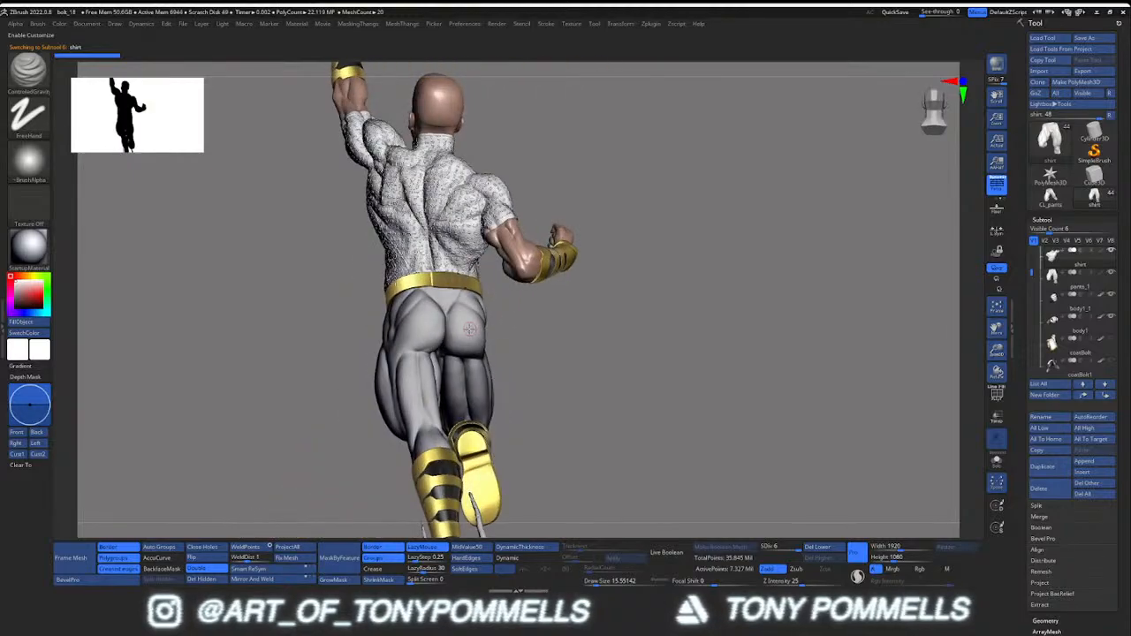
alt+click(425, 340)
drag(274, 332, 389, 340)
key(shift+f)
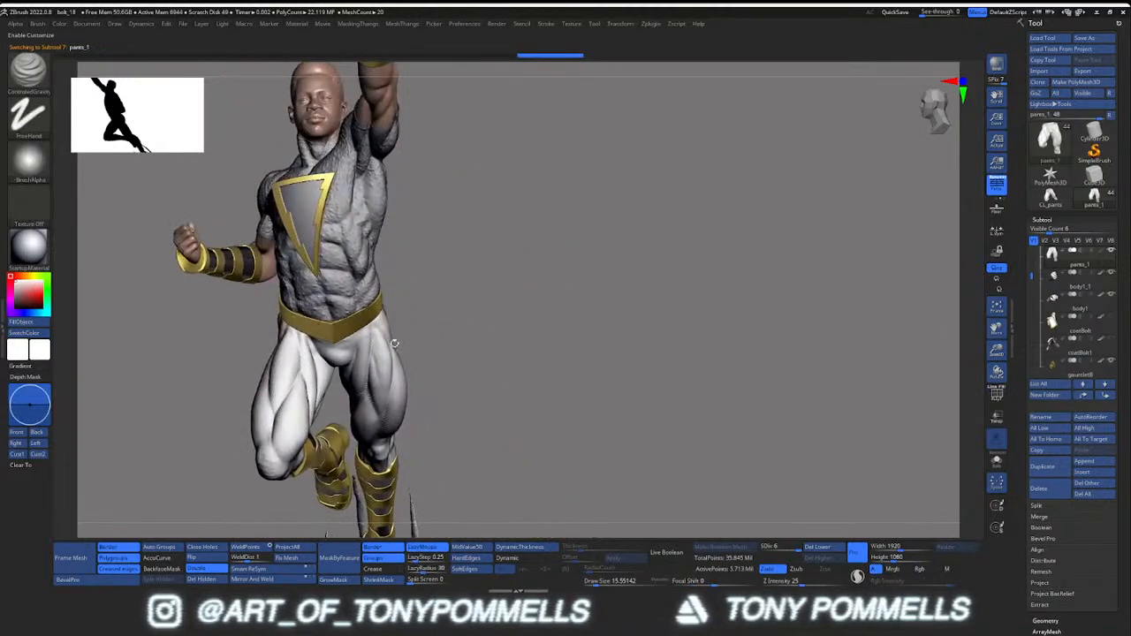
drag(618, 336, 671, 329)
key(shift+f)
key(shift+f)
drag(208, 327, 489, 323)
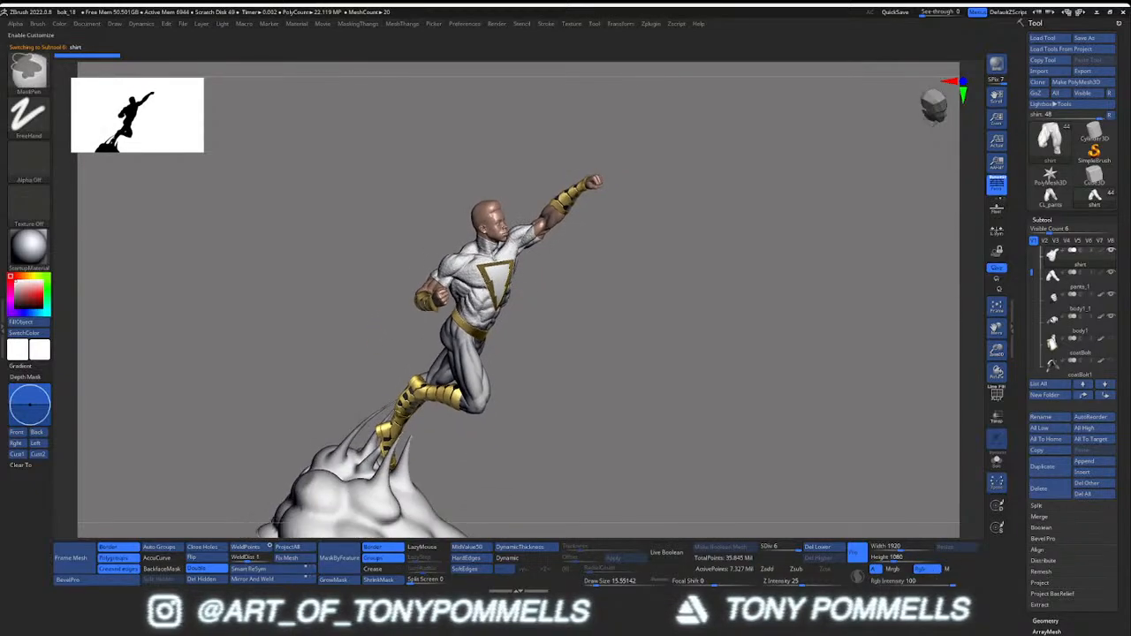
drag(446, 312, 587, 355)
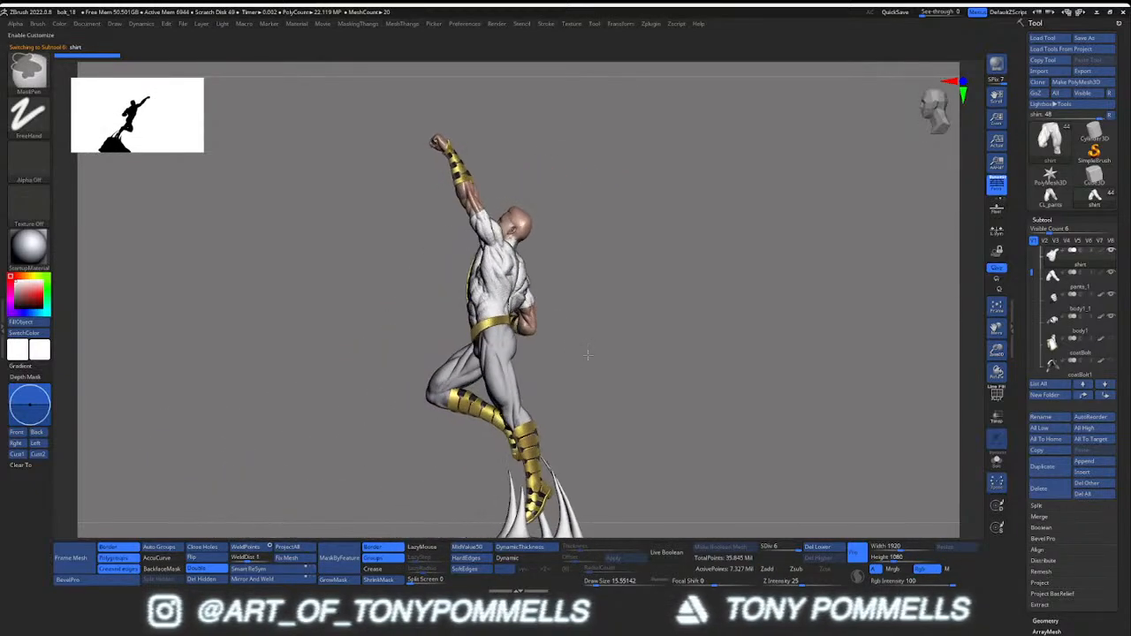
mouse_move(587, 355)
right_down()
mouse_move(538, 367)
mouse_move(502, 323)
mouse_move(492, 329)
mouse_move(542, 349)
mouse_move(532, 317)
mouse_move(544, 288)
mouse_move(511, 241)
mouse_move(550, 356)
mouse_move(516, 375)
mouse_move(578, 267)
mouse_move(625, 352)
mouse_move(573, 267)
mouse_move(561, 356)
mouse_move(560, 308)
mouse_move(528, 276)
mouse_move(562, 286)
mouse_move(536, 248)
right_up()
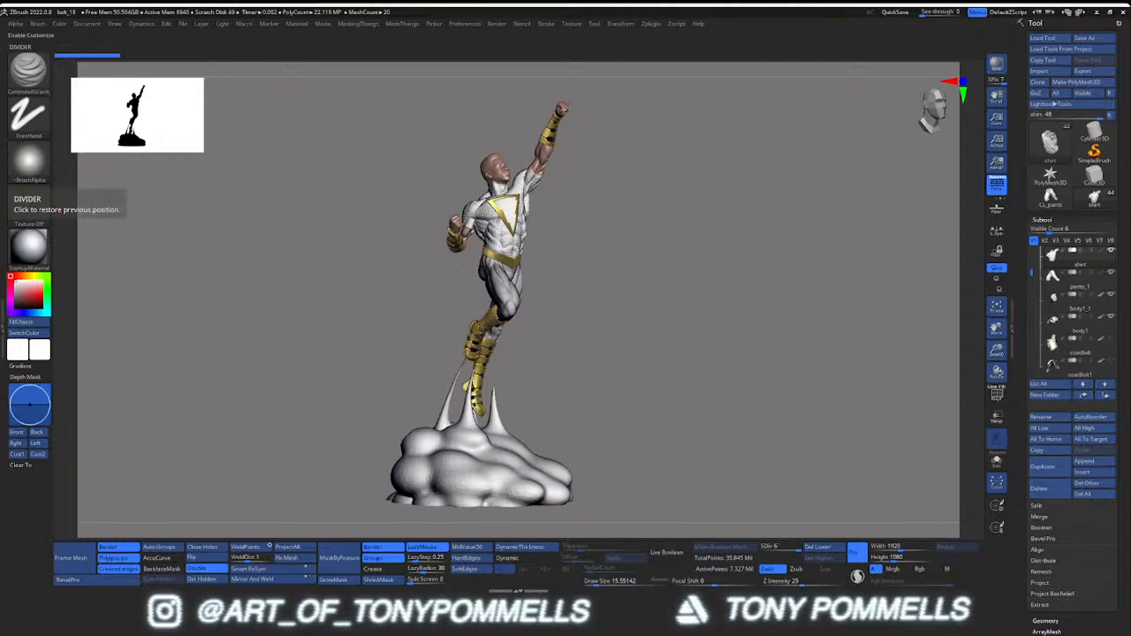
Select the pants_1 subtool on the figure and bring up its sculpt layers
right_drag(510, 277, 496, 279)
alt+click(509, 285)
ctrl+right_drag(265, 300, 191, 351)
mouse_move(413, 631)
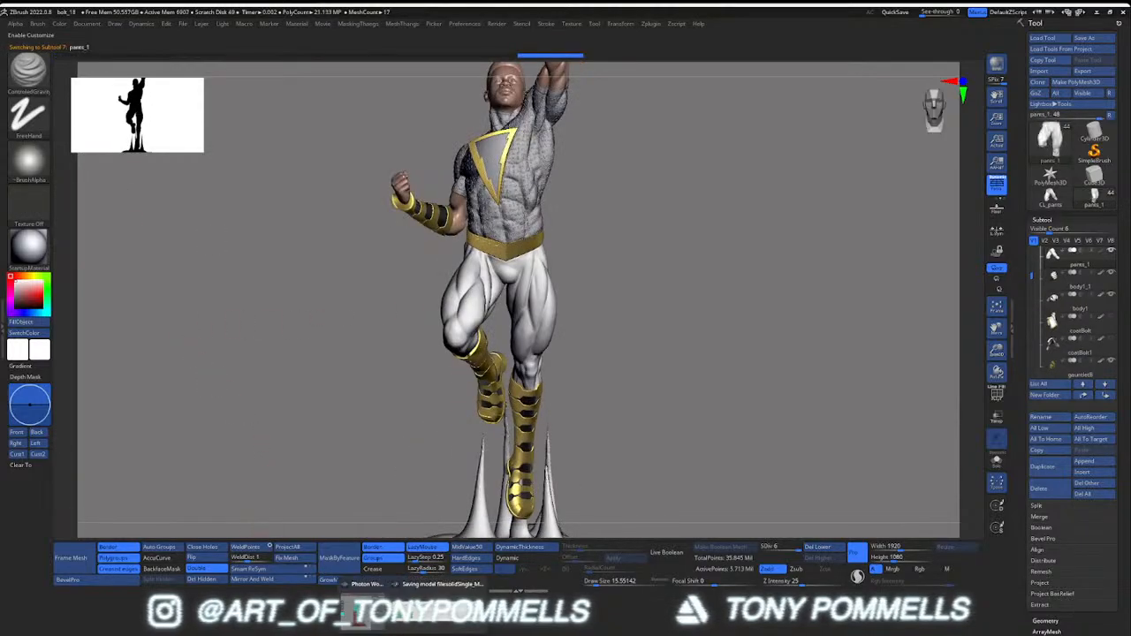
ctrl+right_drag(520, 267, 530, 316)
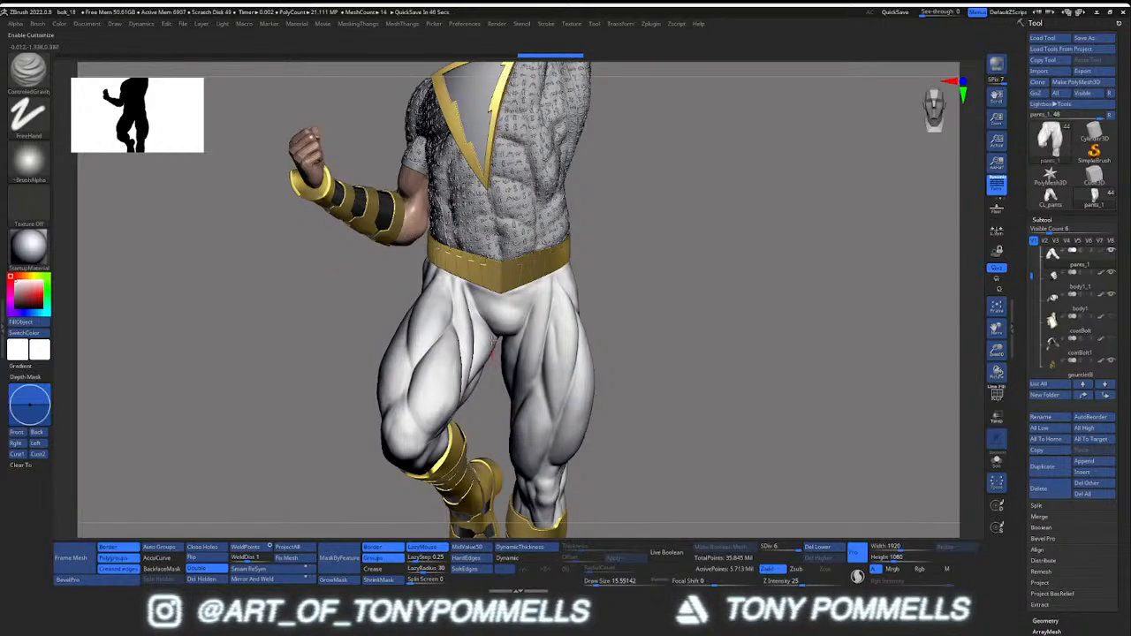
mouse_move(484, 323)
ctrl+right_down()
mouse_move(475, 302)
mouse_move(473, 346)
ctrl+right_up()
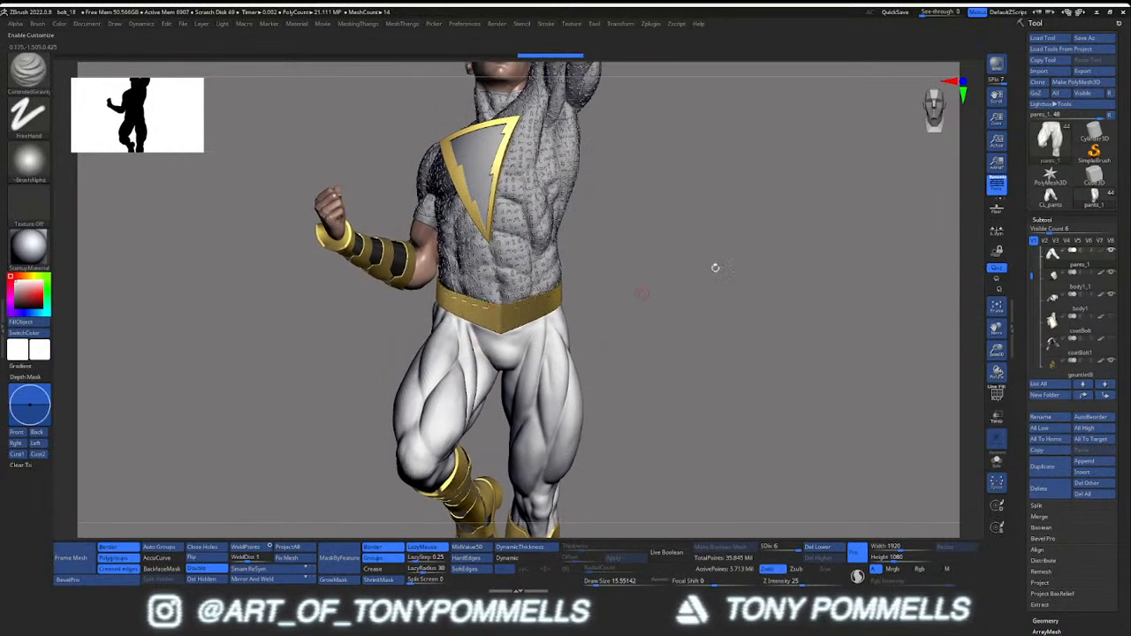
click(1052, 220)
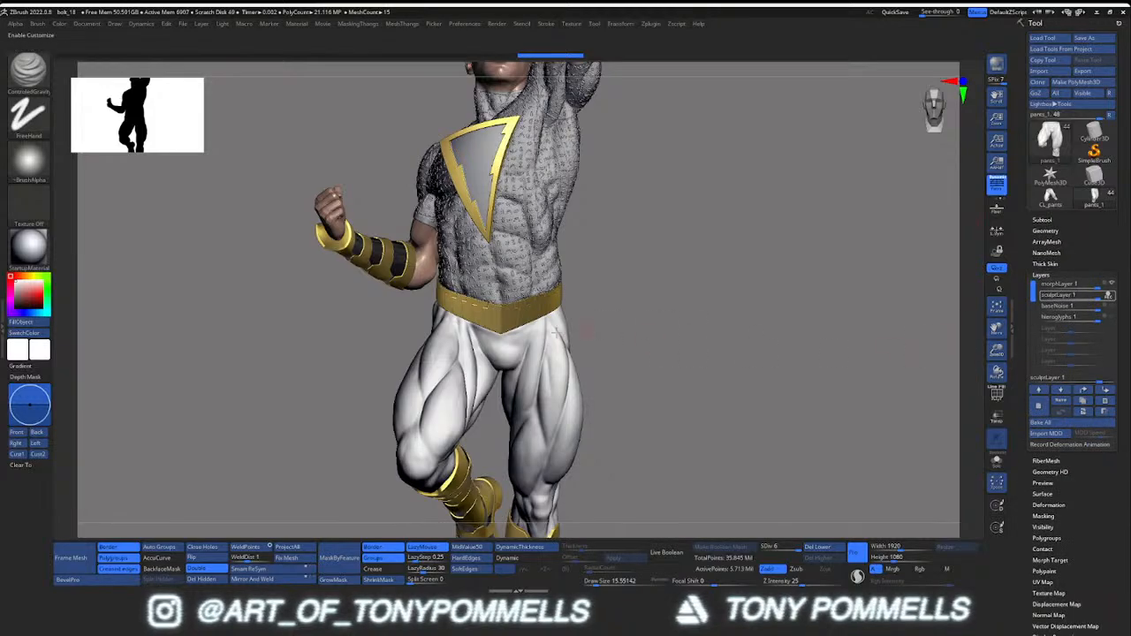
Pick the ControledGravityFolds brush and frame the figure's torso and thighs from the front
ctrl+right_drag(554, 332, 550, 309)
right_drag(380, 304, 541, 275)
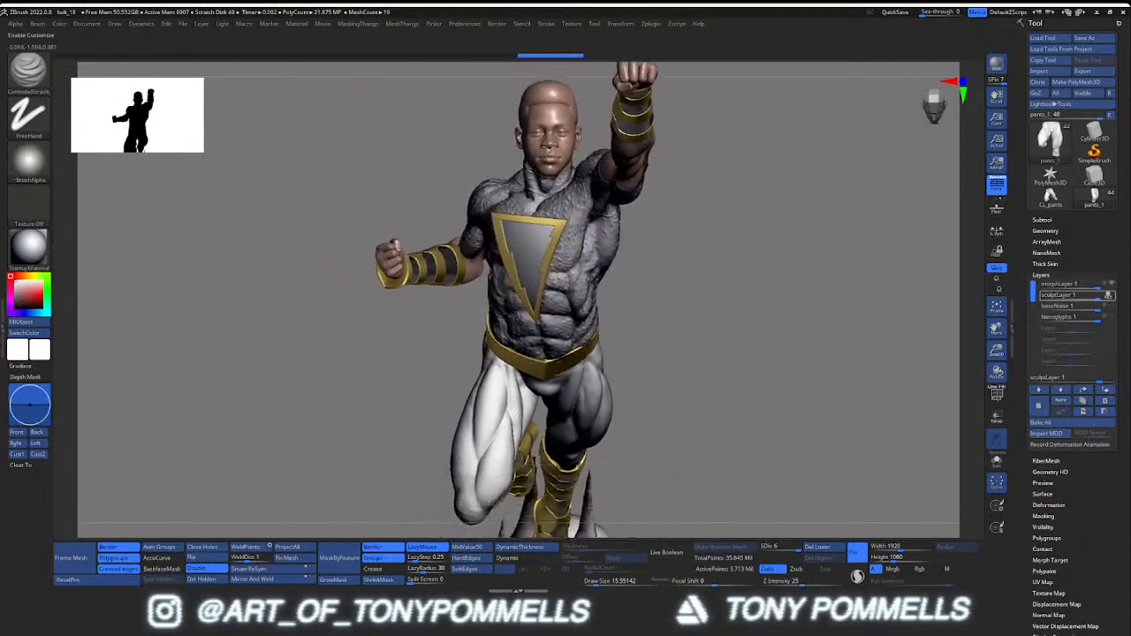
mouse_move(506, 391)
alt+right_down()
mouse_move(539, 339)
mouse_move(547, 385)
alt+right_up()
key(1)
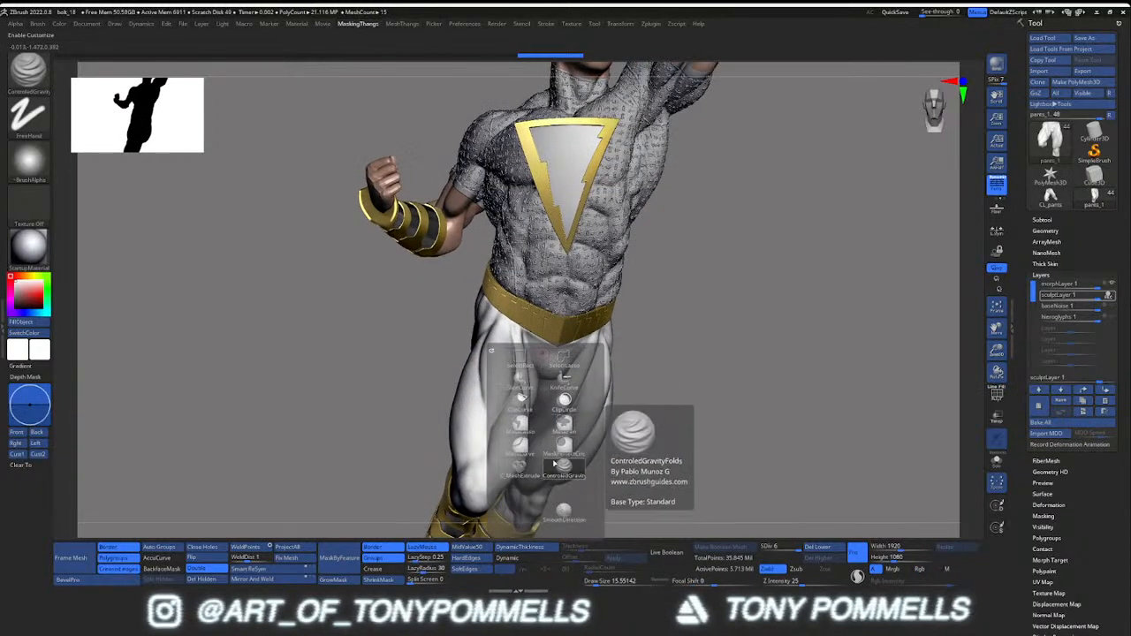
click(562, 462)
ctrl+right_drag(481, 258, 474, 294)
right_drag(532, 352, 512, 299)
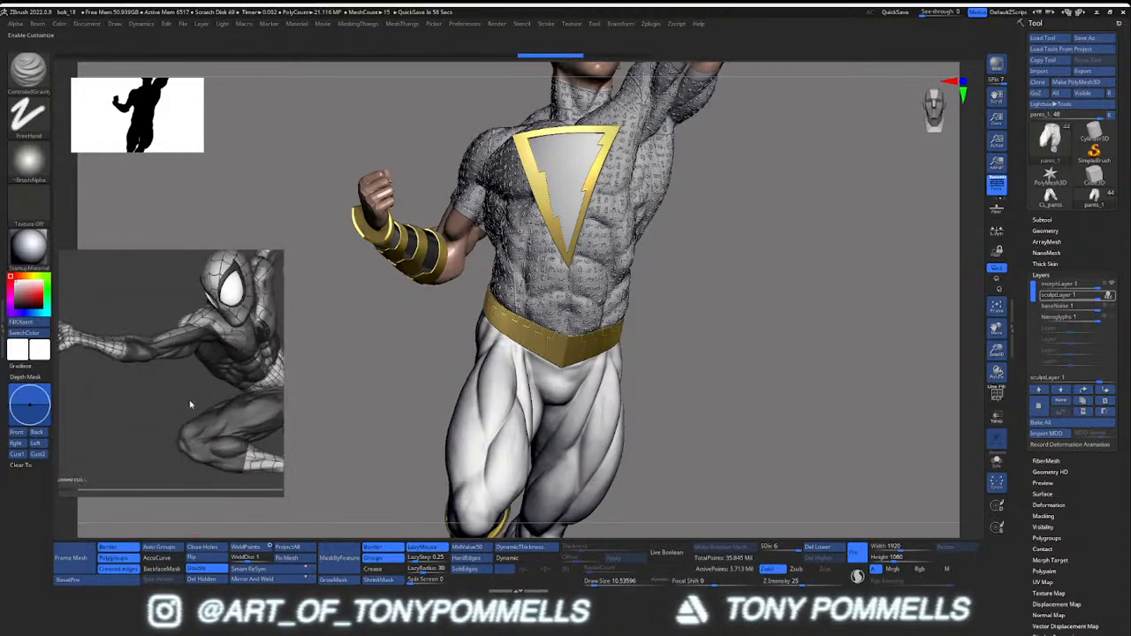
Enlarge the Spider-Man reference image to its waist and thigh and place it beside the figure
scroll(190, 405, up, 3)
scroll(199, 386, up, 3)
right_drag(467, 383, 539, 367)
right_drag(162, 336, 178, 419)
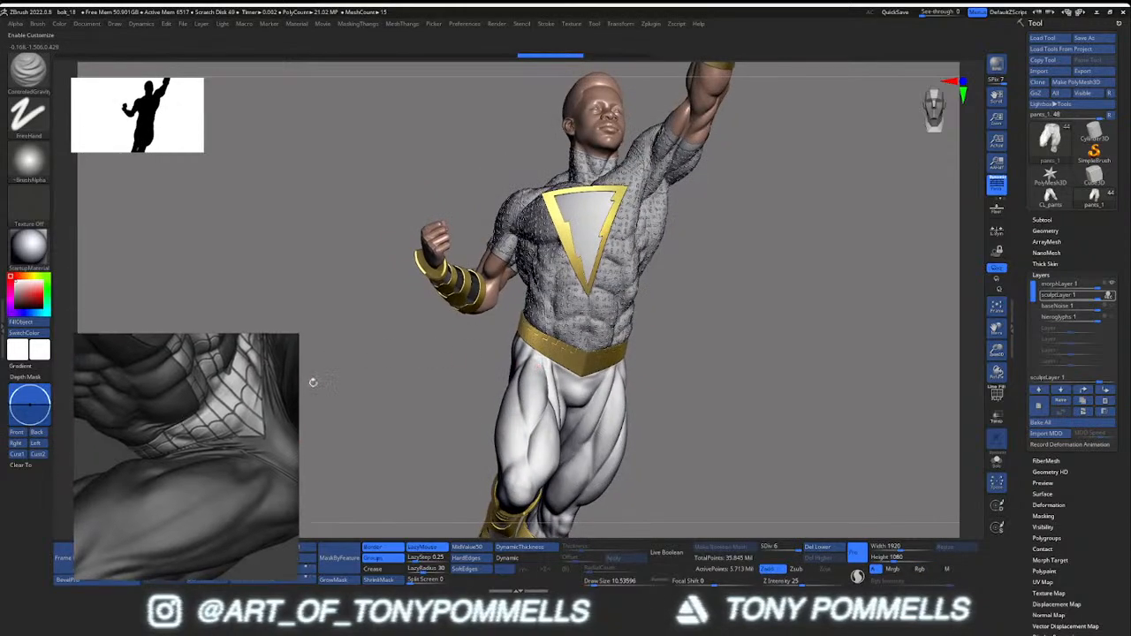
right_drag(306, 384, 287, 383)
right_drag(410, 352, 417, 359)
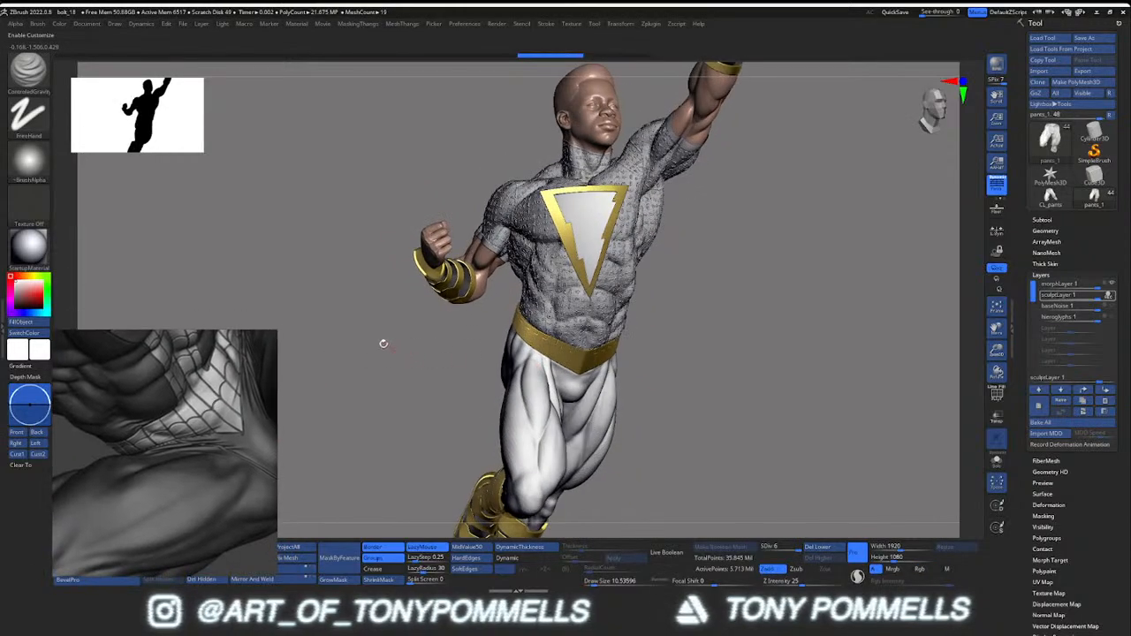
Switch to the CL_pants tool and examine the wrinkled pants mesh from the front
key(comma)
key(comma)
ctrl+right_drag(572, 304, 543, 331)
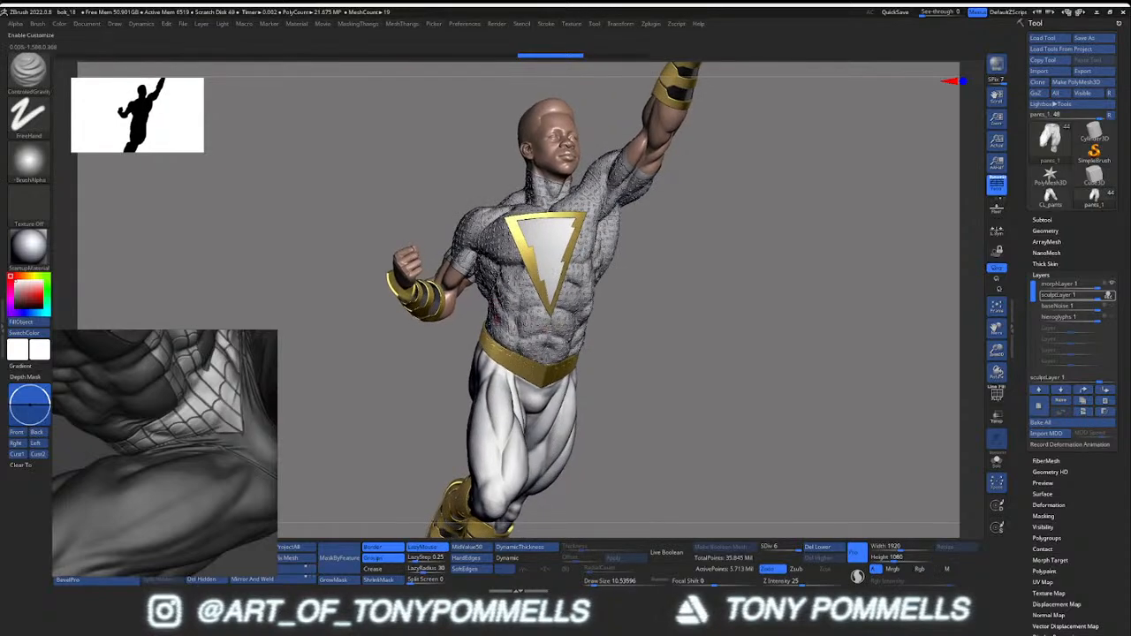
click(1050, 194)
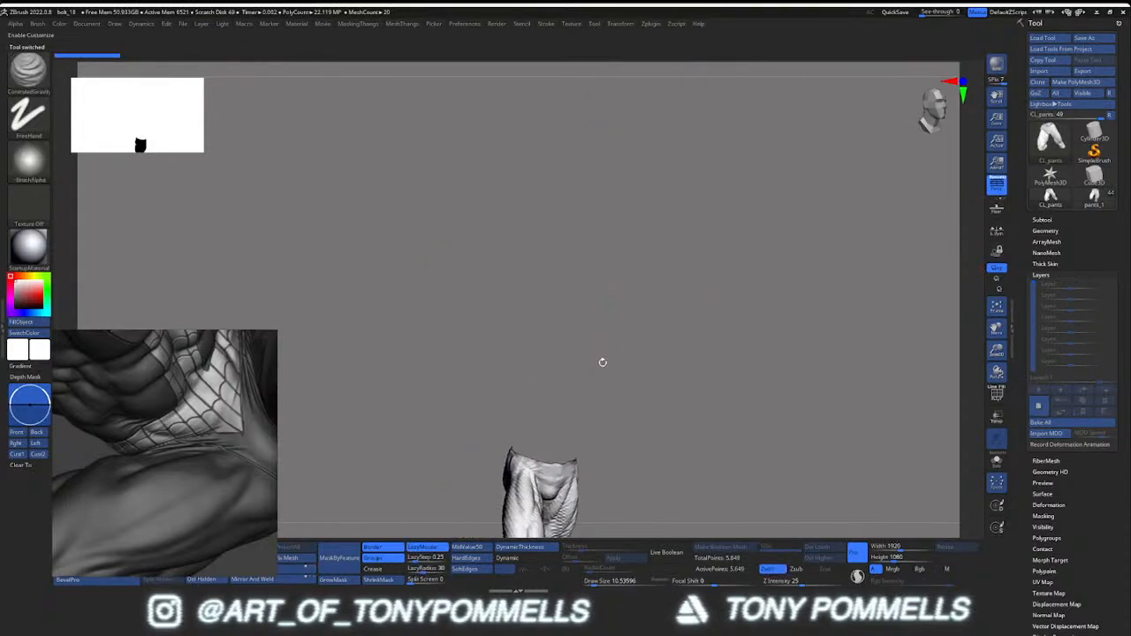
mouse_move(587, 307)
right_down()
mouse_move(662, 287)
mouse_move(654, 295)
mouse_move(651, 268)
mouse_move(628, 240)
right_up()
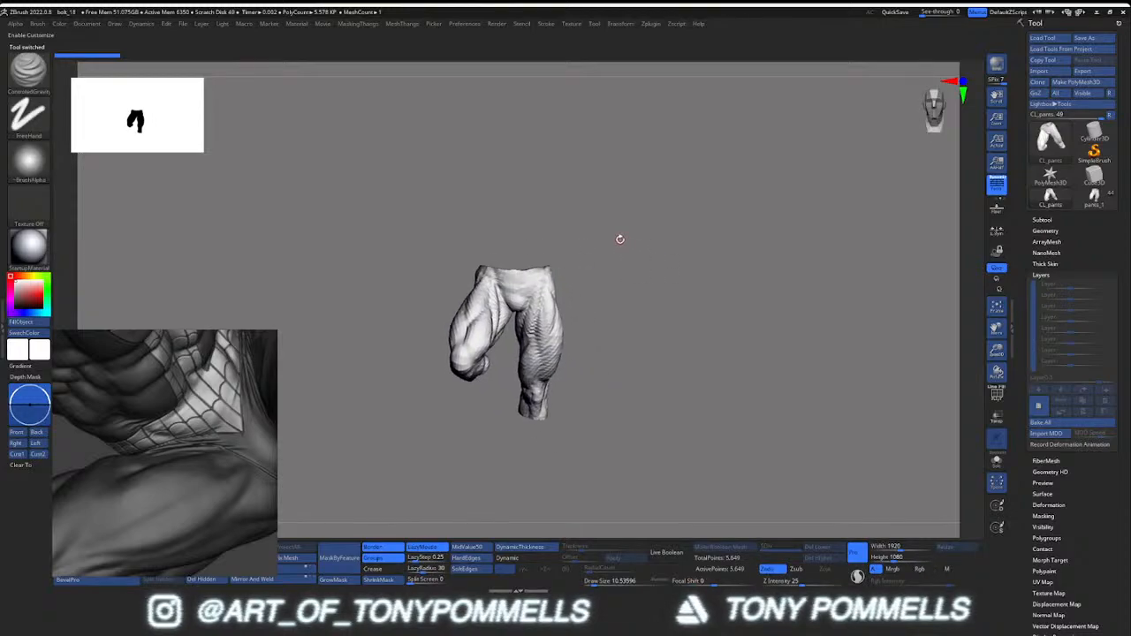
Load the Nickz_humanMaleAverage tool from Lightbox and frame the figure's upper body from the front
key(comma)
click(145, 68)
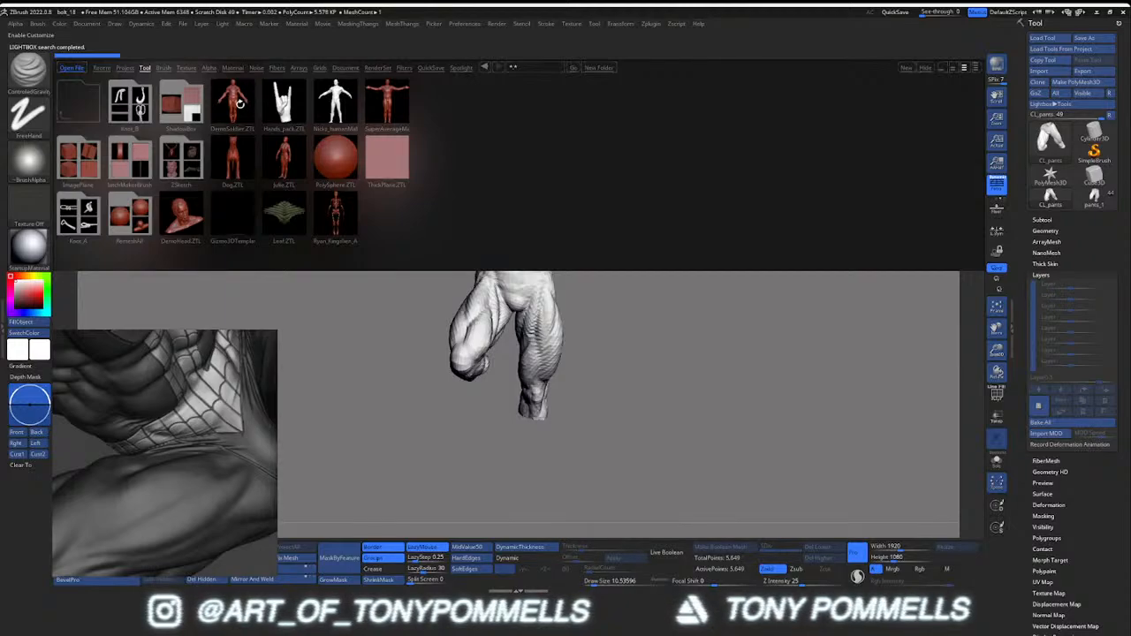
double_click(332, 102)
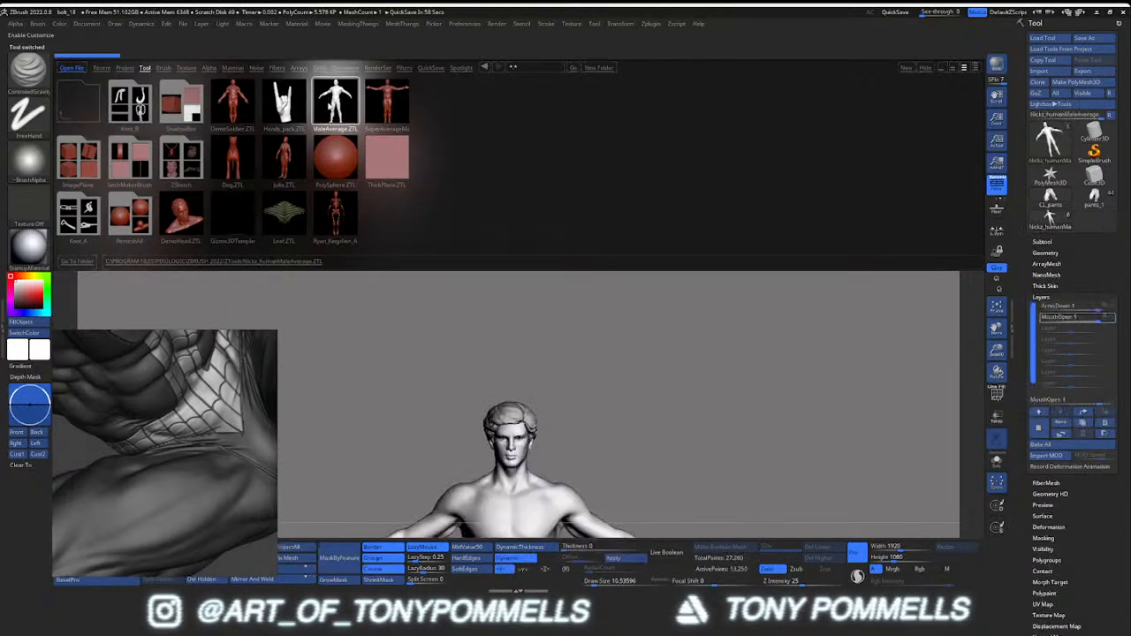
key(comma)
alt+right_drag(518, 512, 433, 336)
key(shift+f)
shift+right_drag(432, 336, 618, 311)
alt+right_drag(610, 168, 609, 330)
right_drag(610, 330, 649, 248)
alt+right_drag(649, 247, 823, 300)
key(shift+f)
Delete the Hair_Style_Default subtool from the male figure
click(1041, 241)
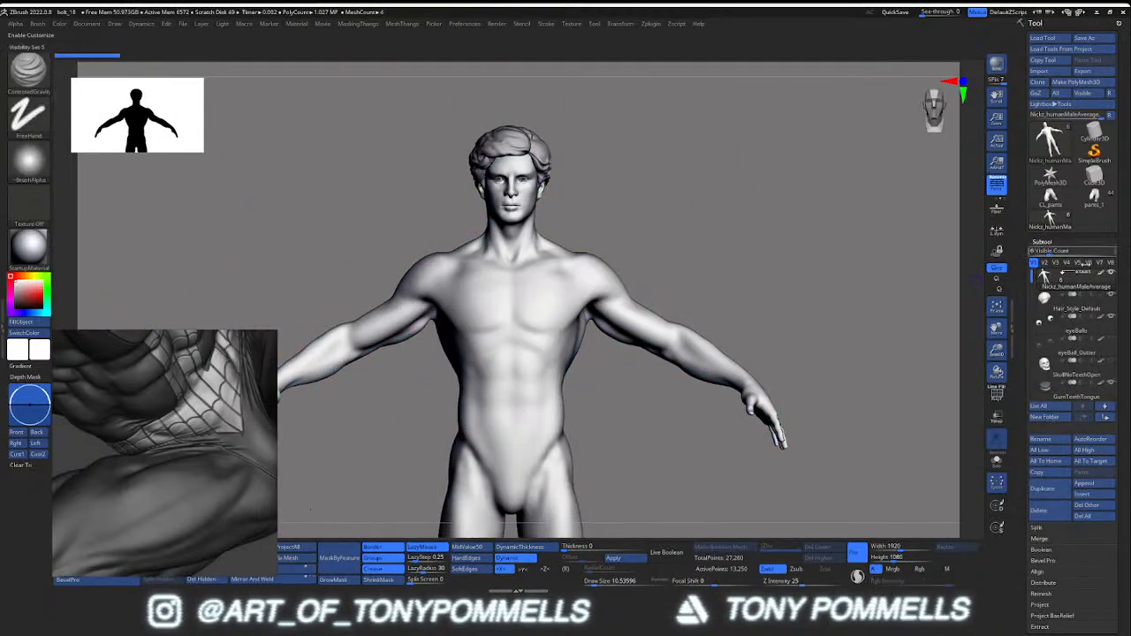
click(1050, 303)
click(1038, 511)
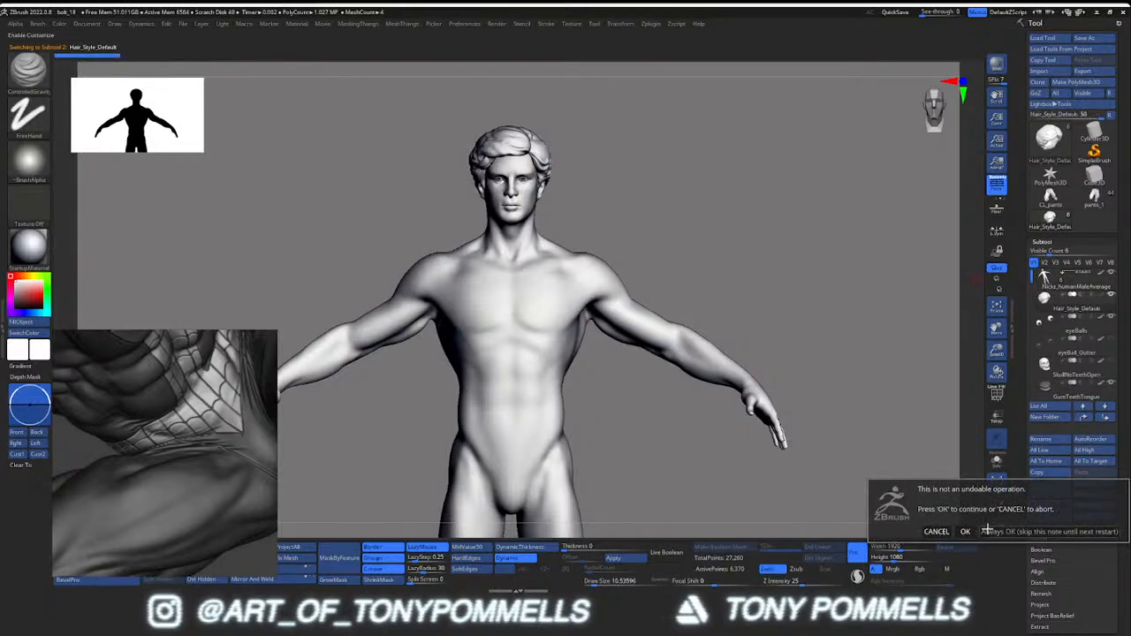
click(1007, 531)
Delete the eyeBall_Outter and SkullNoTeethOpen subtools from the male figure
click(1051, 327)
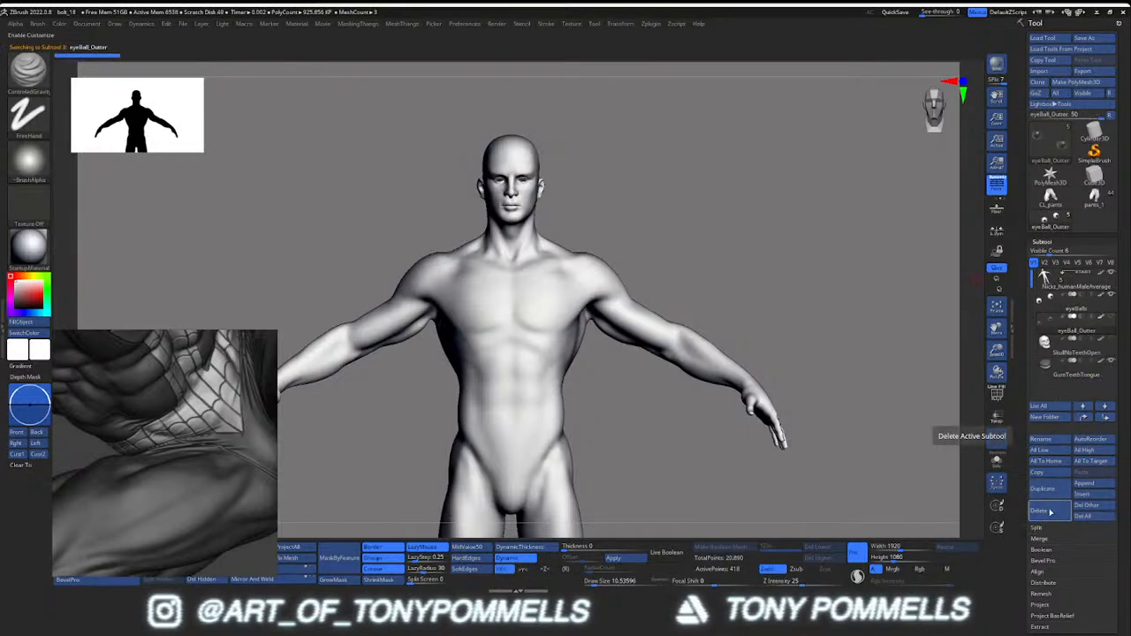
click(1050, 510)
click(964, 531)
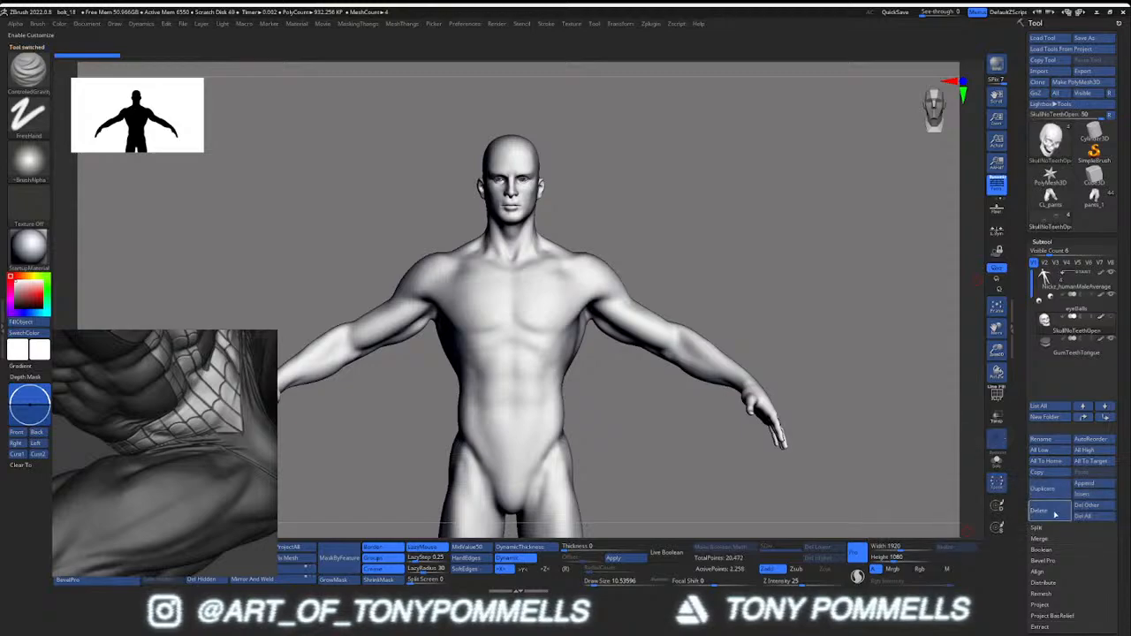
click(1043, 511)
click(965, 531)
Check the GumTeethTongue subtool in Solo mode and select the Nickz_humanMaleAverage body subtool
click(996, 459)
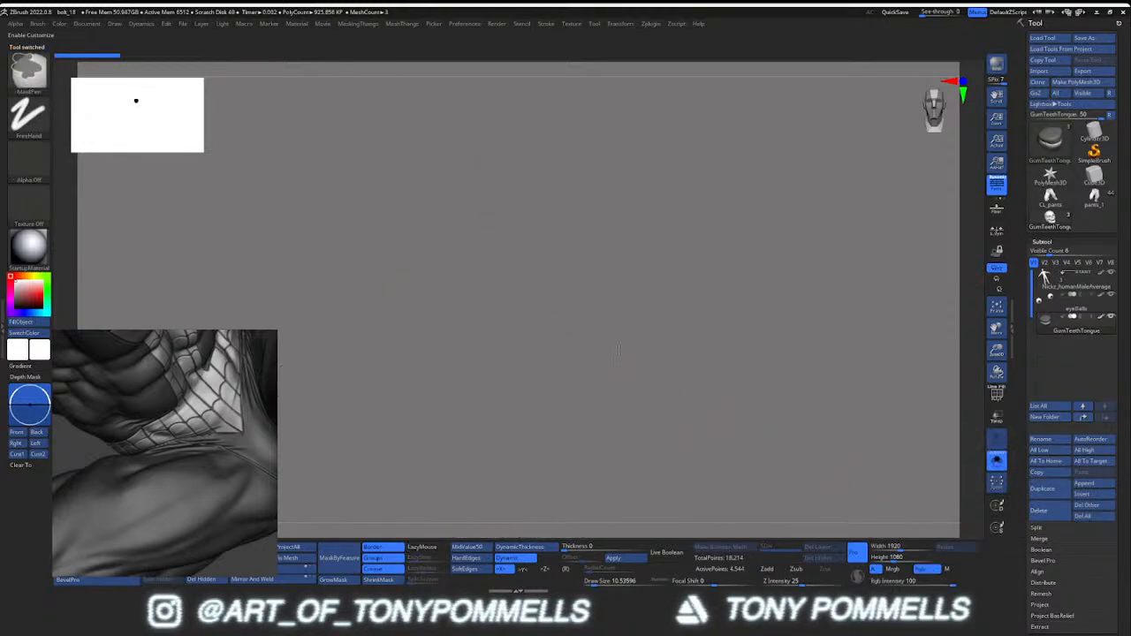
key(f)
key(f)
key(shift+f)
right_drag(492, 237, 535, 212)
key(shift+f)
key(alt+s)
shift+right_drag(565, 247, 536, 253)
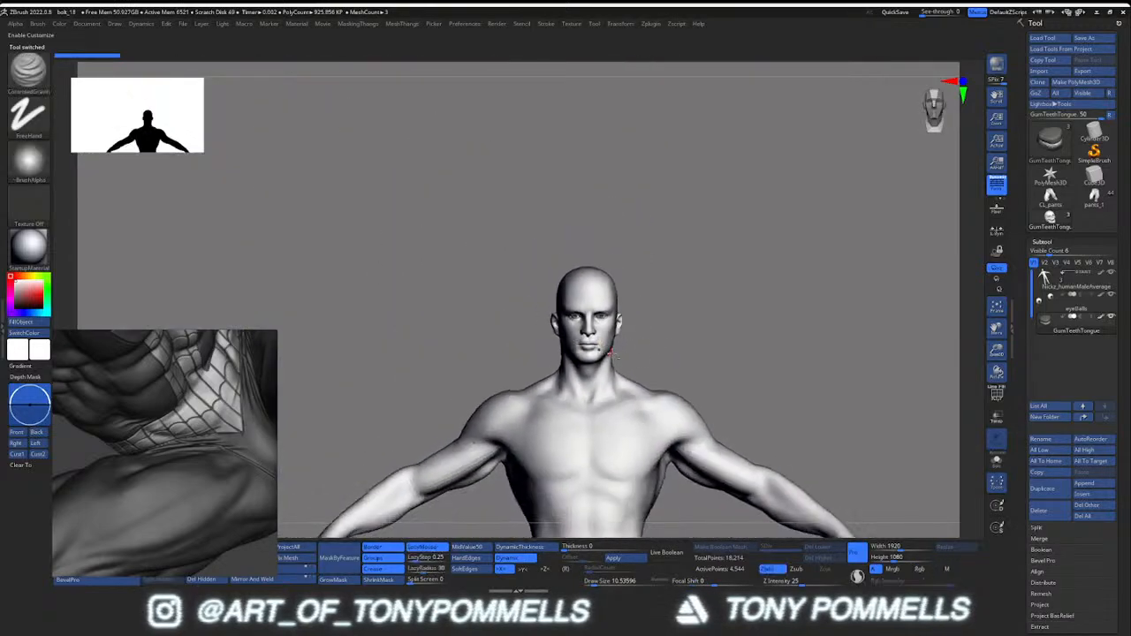
alt+click(620, 353)
ctrl+right_drag(620, 352, 795, 494)
mouse_move(624, 303)
right_down()
mouse_move(622, 281)
mouse_move(630, 307)
right_up()
key(shift)
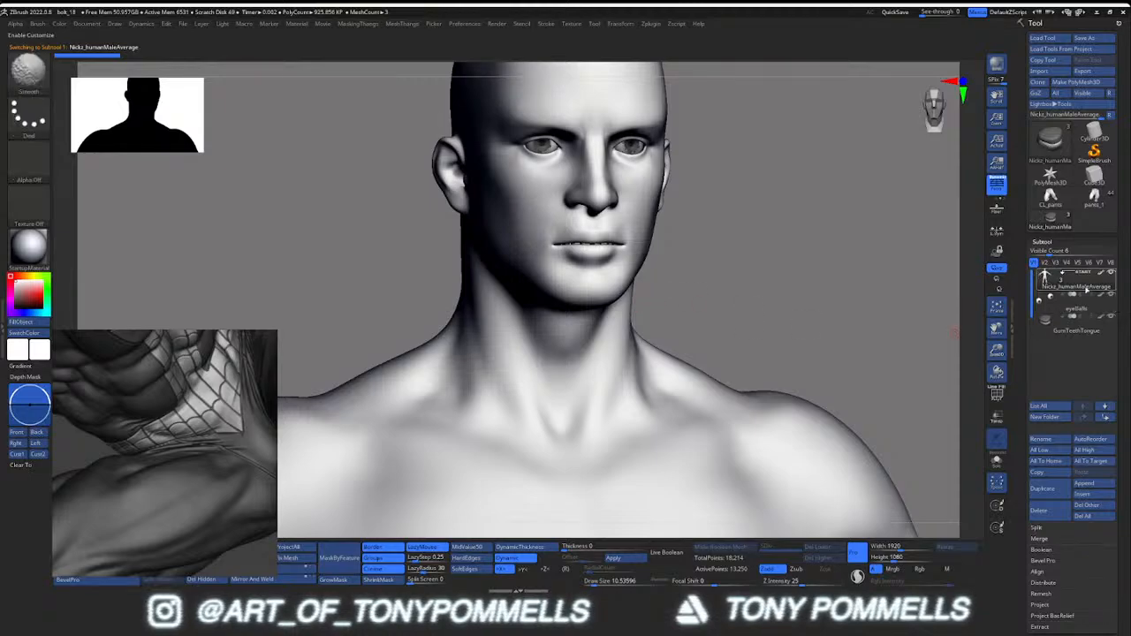
Change the male figure's material to digitalclay.xyz and move the reference image away from the model
mouse_move(919, 337)
alt+mouse_down()
mouse_move(760, 340)
mouse_move(158, 272)
alt+mouse_up()
click(29, 246)
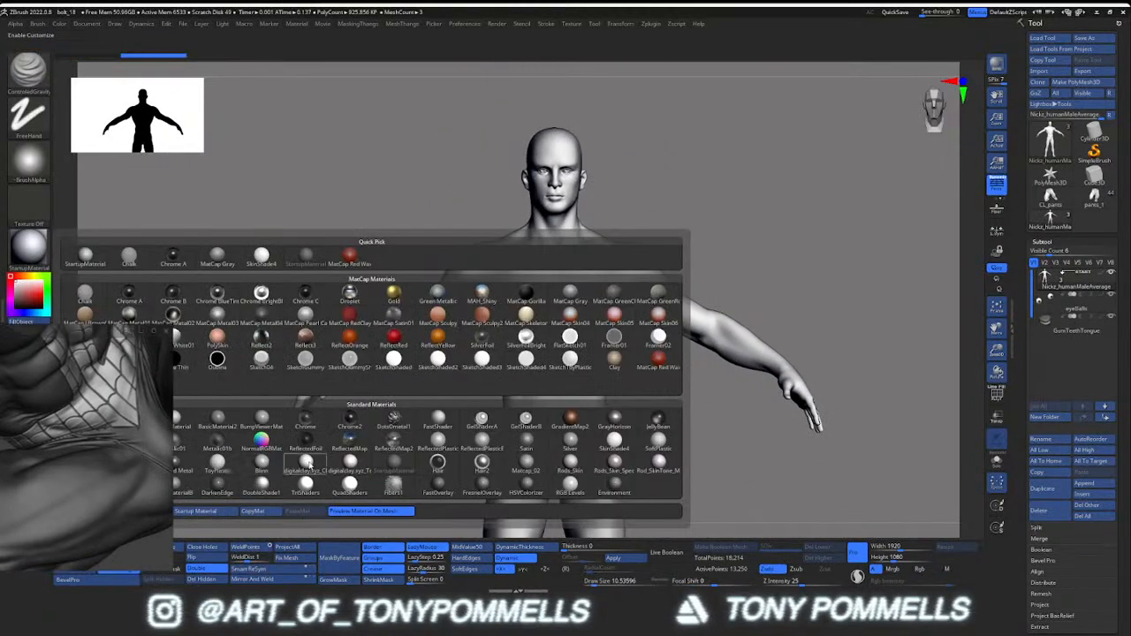
click(119, 405)
drag(499, 387, 384, 405)
Set MaskLasso as the active masking brush
key(ctrl+m)
click(539, 422)
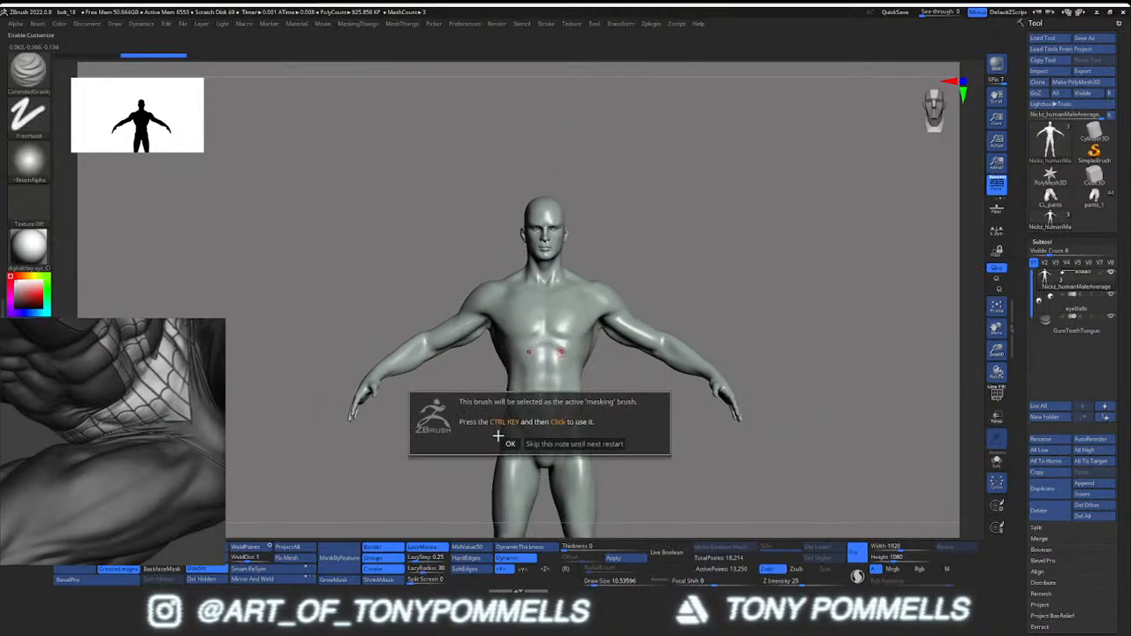
click(507, 443)
Try to lasso-mask the male figure's upper arm
mouse_move(427, 371)
ctrl+right_down()
mouse_move(520, 329)
mouse_move(495, 344)
mouse_move(484, 329)
mouse_move(530, 330)
mouse_move(491, 331)
ctrl+right_up()
key(ctrl)
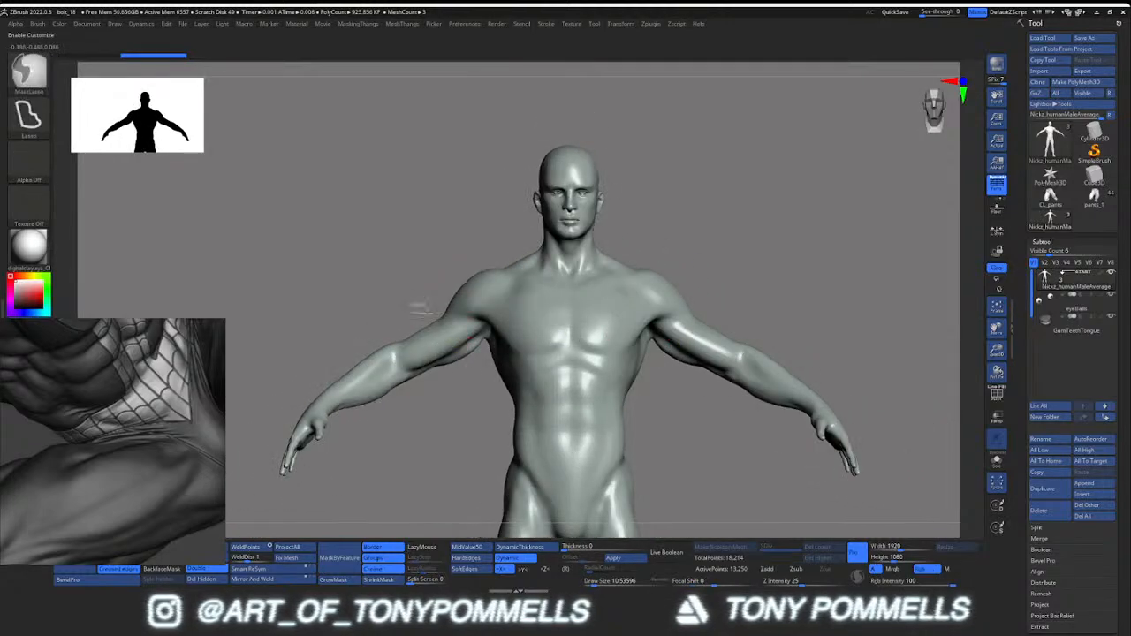
ctrl+drag(488, 364, 470, 377)
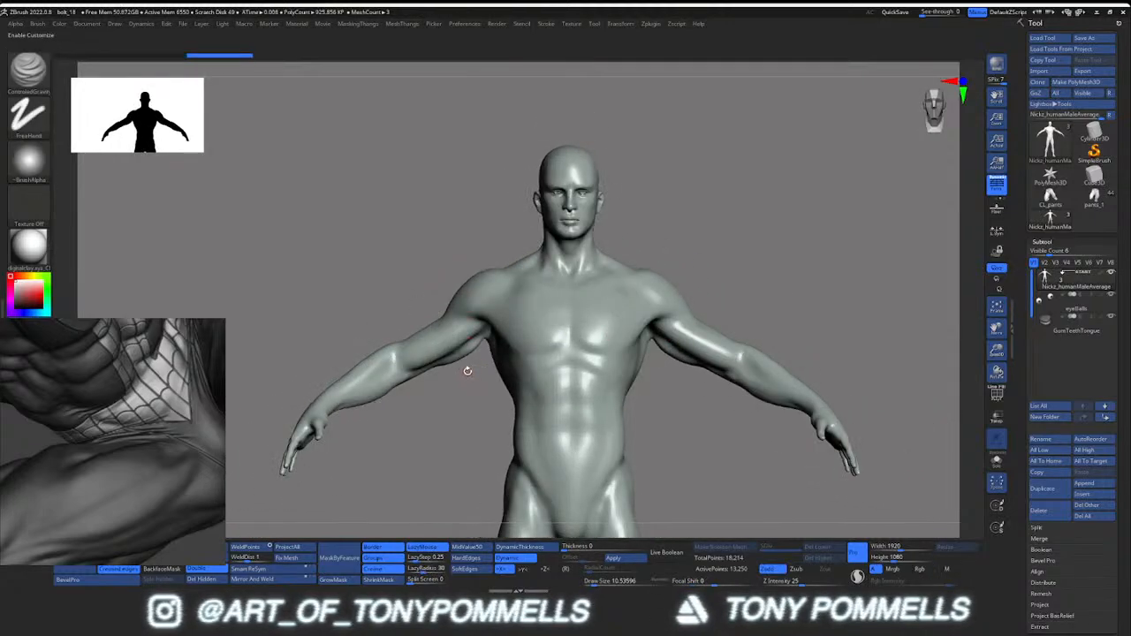
key(ctrl+z)
Lasso-mask the male figure's arms below the sleeves, lower body and head, leaving a shirt-shaped area unmasked
key(shift+f)
key(shift+f)
mouse_move(455, 349)
right_down()
mouse_move(531, 326)
mouse_move(583, 340)
right_up()
mouse_move(581, 359)
ctrl+mouse_down()
mouse_move(778, 283)
mouse_move(623, 446)
ctrl+mouse_up()
mouse_move(554, 419)
alt+right_down()
mouse_move(590, 343)
mouse_move(636, 293)
alt+right_up()
mouse_move(424, 275)
ctrl+mouse_down()
mouse_move(768, 437)
mouse_move(708, 413)
ctrl+mouse_up()
alt+right_drag(693, 422, 685, 332)
mouse_move(682, 333)
ctrl+mouse_down()
mouse_move(658, 331)
mouse_move(638, 369)
mouse_move(629, 318)
ctrl+mouse_up()
mouse_move(629, 258)
alt+right_down()
mouse_move(628, 519)
mouse_move(495, 424)
mouse_move(459, 354)
alt+right_up()
alt+right_drag(441, 212, 439, 301)
mouse_move(486, 191)
ctrl+mouse_down()
mouse_move(579, 182)
mouse_move(548, 172)
ctrl+mouse_up()
mouse_move(543, 212)
ctrl+right_down()
mouse_move(540, 257)
mouse_move(527, 245)
ctrl+right_up()
Set MaskPen as the active masking brush
key(ctrl+m)
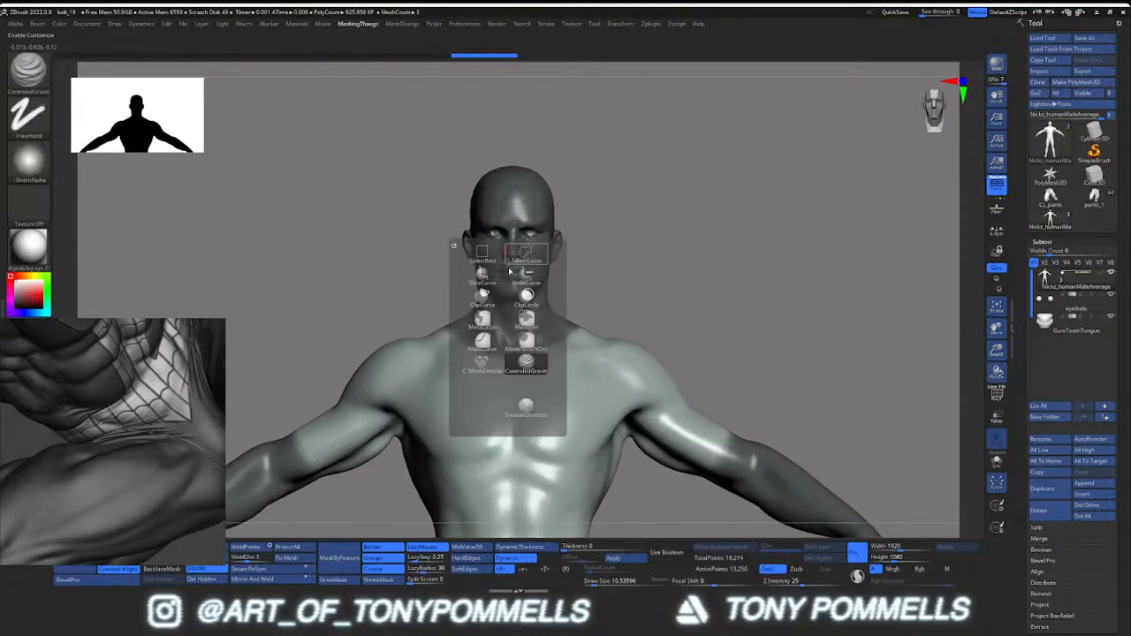
click(525, 361)
click(488, 317)
key(ctrl+m)
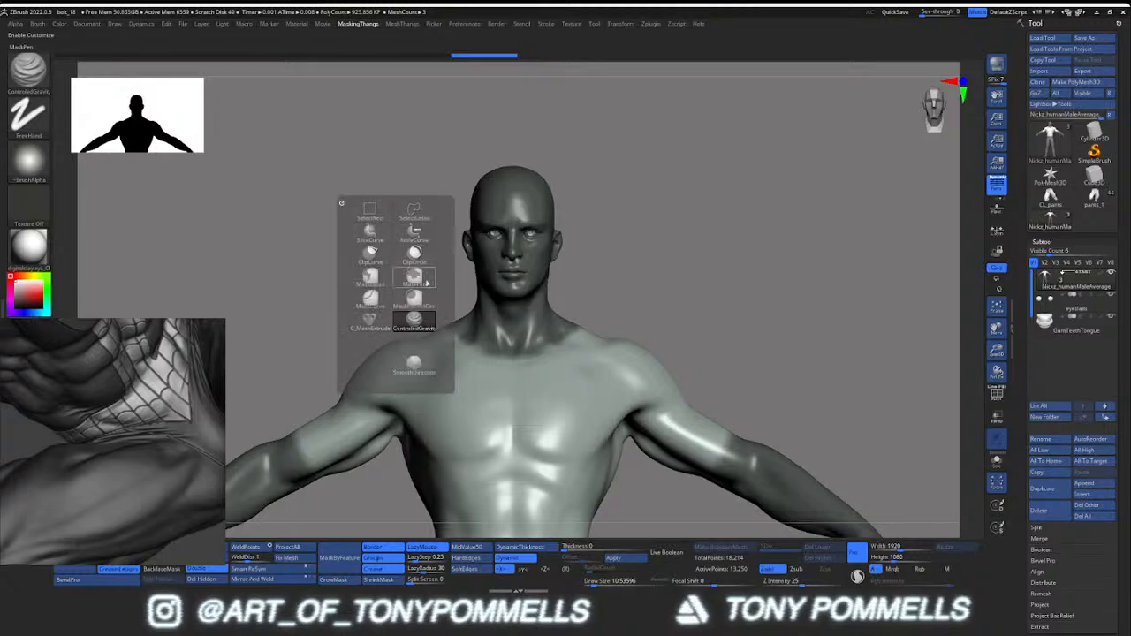
click(411, 286)
Enlarge the brush to a draw size of about 46 and mask a vertical strip down the middle of the chest and abdomen
key(s)
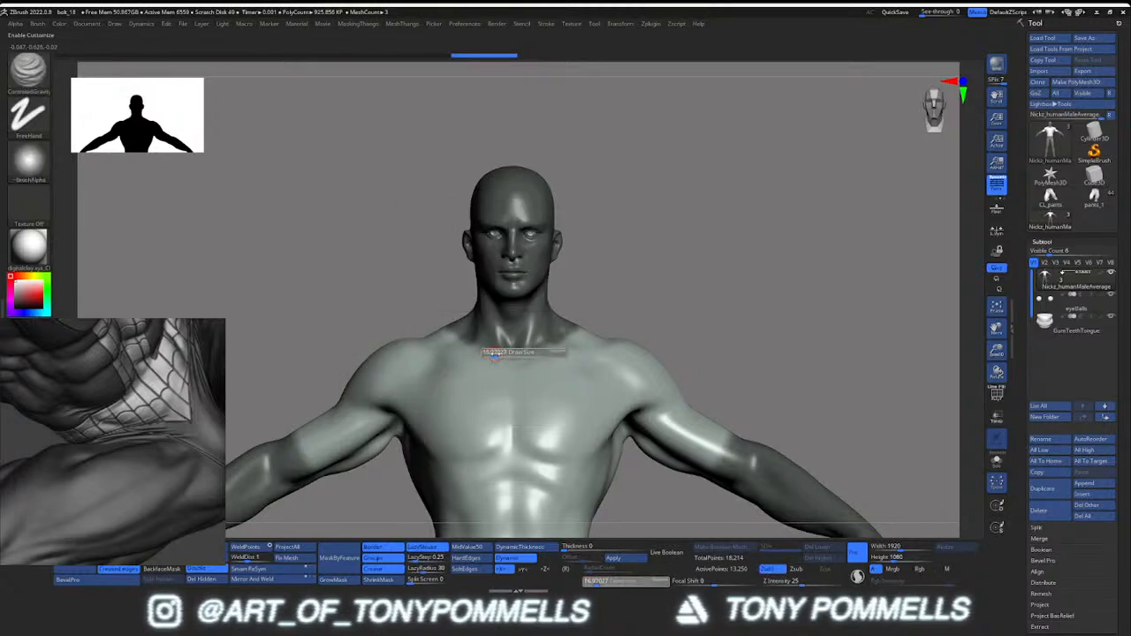
ctrl+right_drag(502, 354, 501, 331)
mouse_move(477, 301)
ctrl+mouse_down()
mouse_move(505, 353)
mouse_move(506, 460)
ctrl+mouse_up()
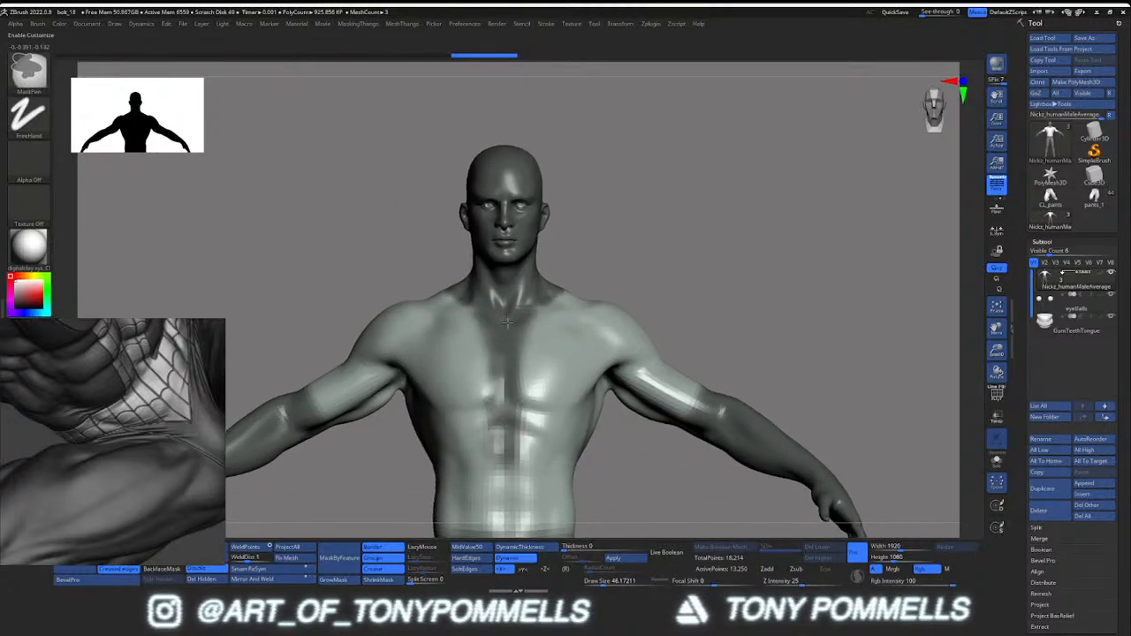
alt+right_drag(495, 347, 486, 214)
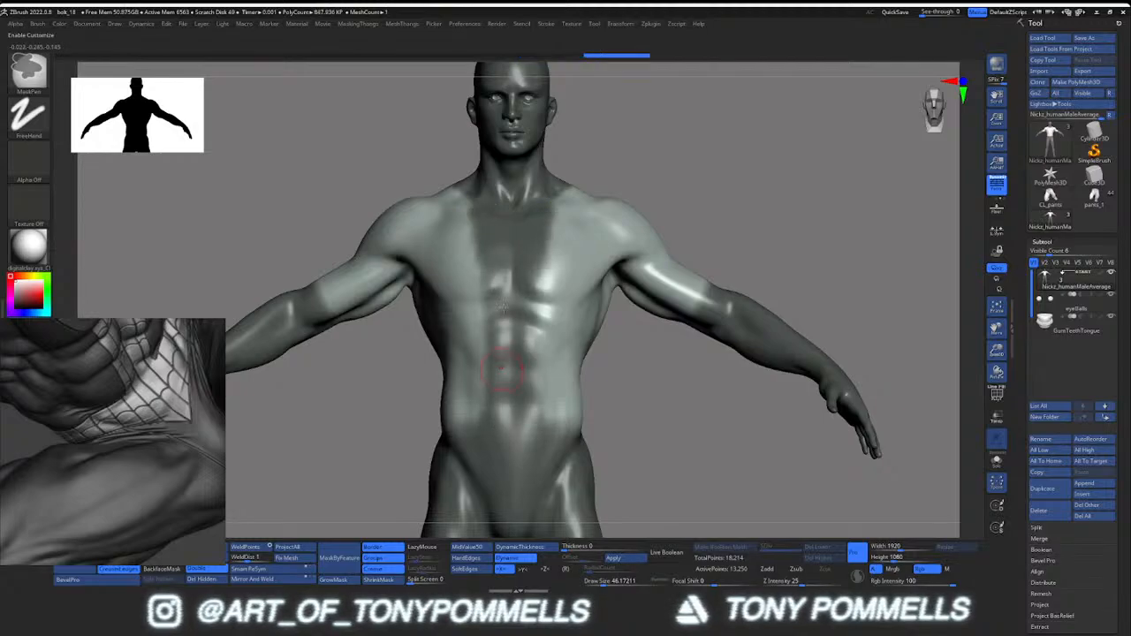
right_drag(503, 307, 646, 356)
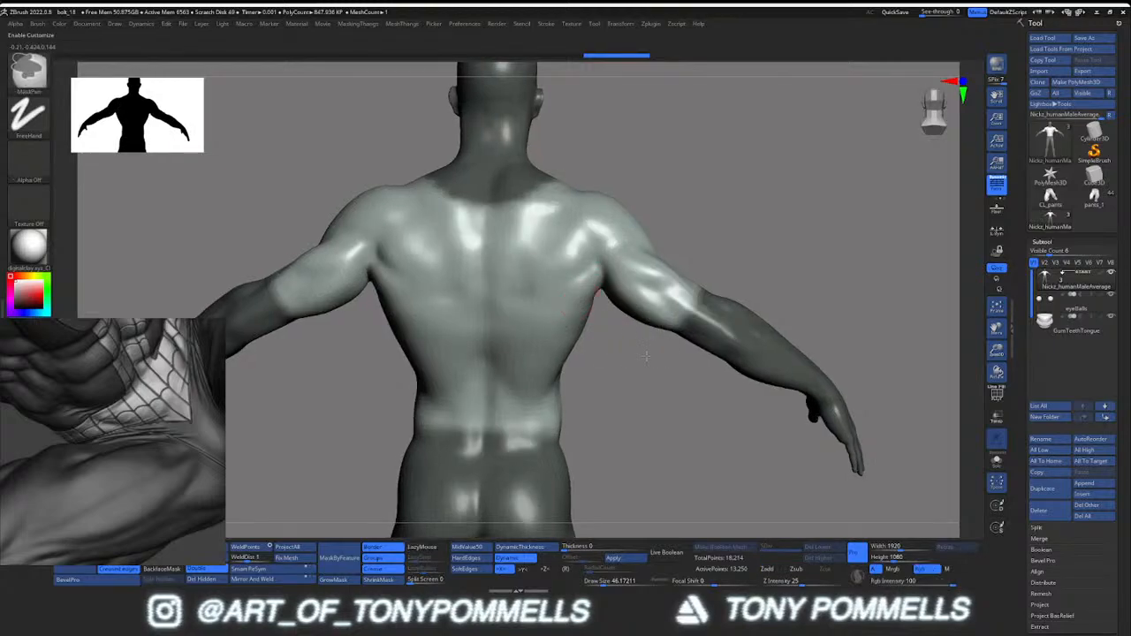
Assign the unmasked shirt area its own polygroup and duplicate the male body subtool
ctrl+click(646, 356)
key(ctrl+w)
key(shift+f)
key(shift+f)
mouse_move(536, 324)
right_down()
mouse_move(523, 318)
mouse_move(540, 306)
mouse_move(569, 313)
right_up()
key(ctrl+shift+d)
key(w)
ctrl+click(554, 303)
key(q)
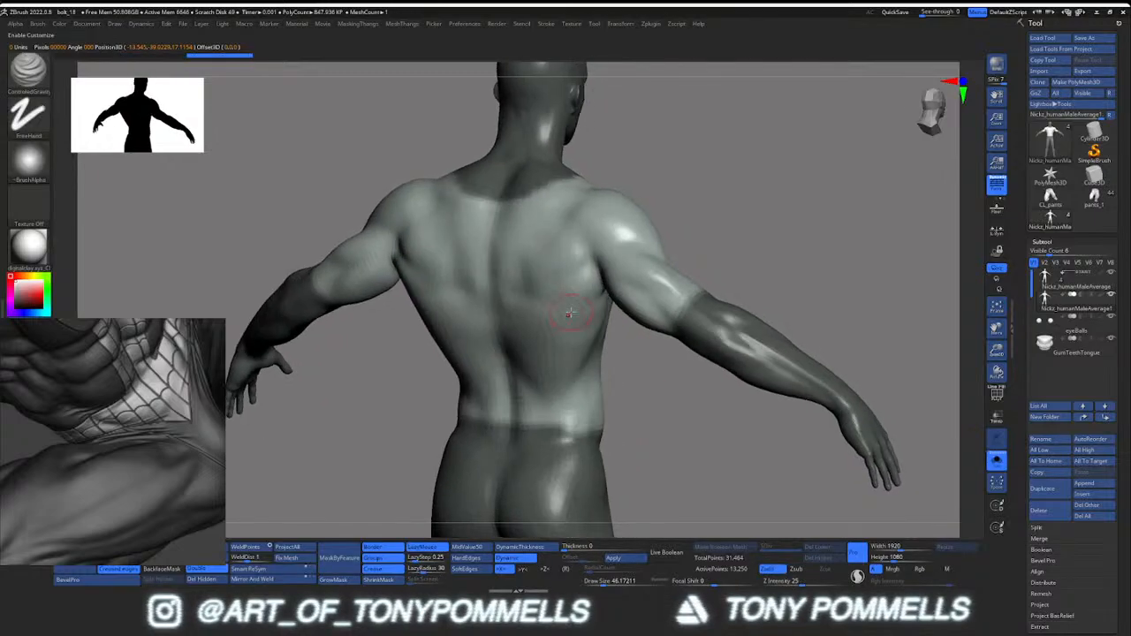
Clear the mask, display the polyframe and isolate the shirt polygroup on the duplicated body
key(shift+f)
ctrl+drag(627, 371, 639, 386)
key(w)
key(q)
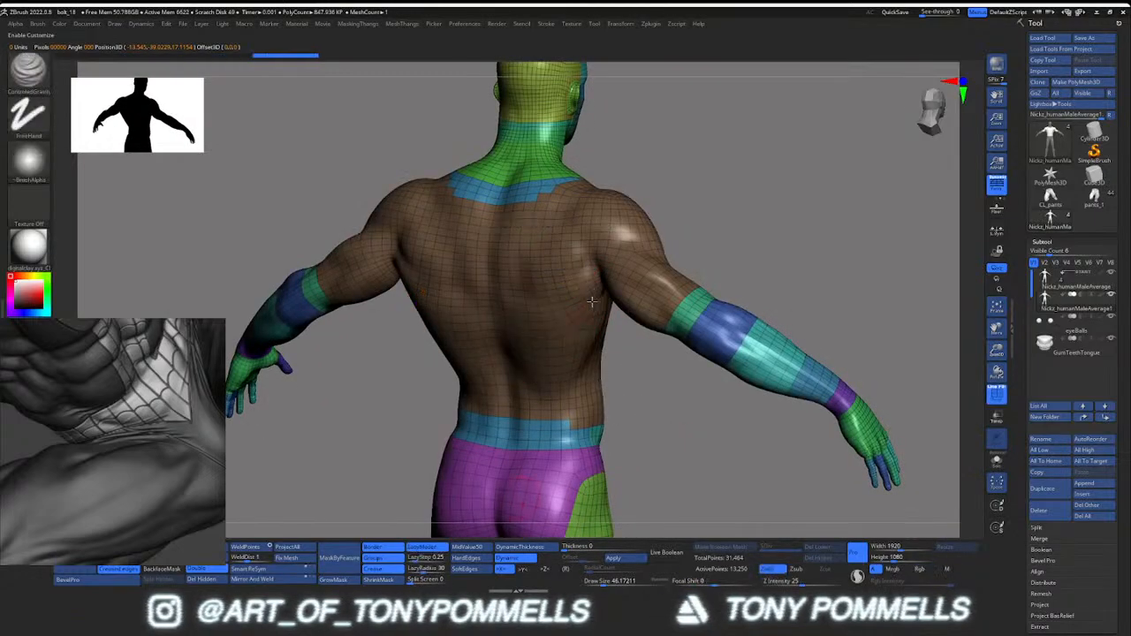
ctrl+shift+click(568, 304)
key(alt+s)
key(alt+s)
mouse_move(568, 304)
right_down()
mouse_move(451, 300)
mouse_move(608, 308)
mouse_move(579, 327)
mouse_move(575, 307)
right_up()
key(alt+s)
key(alt+s)
alt+right_drag(576, 308, 557, 284)
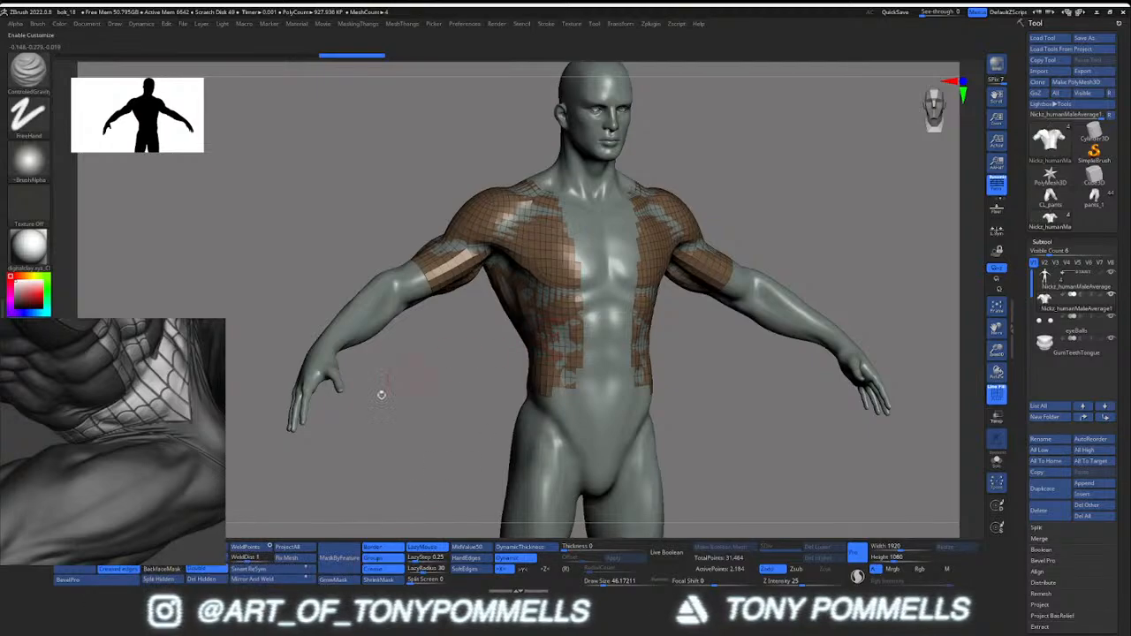
Try to delete the hidden geometry of the duplicated body
right_drag(228, 468, 250, 529)
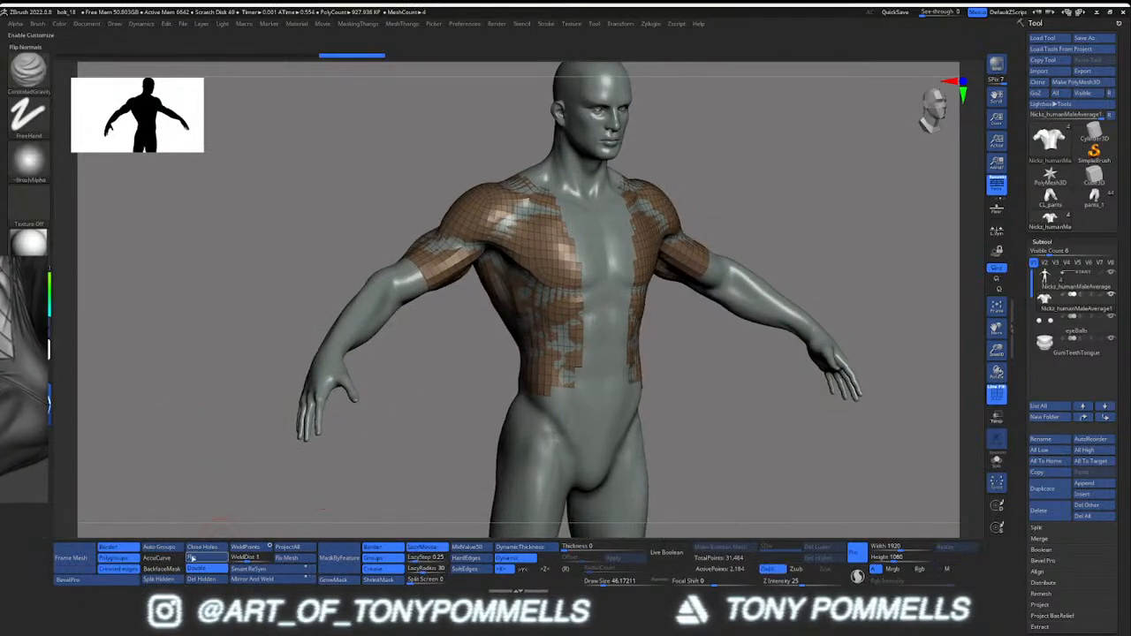
click(202, 579)
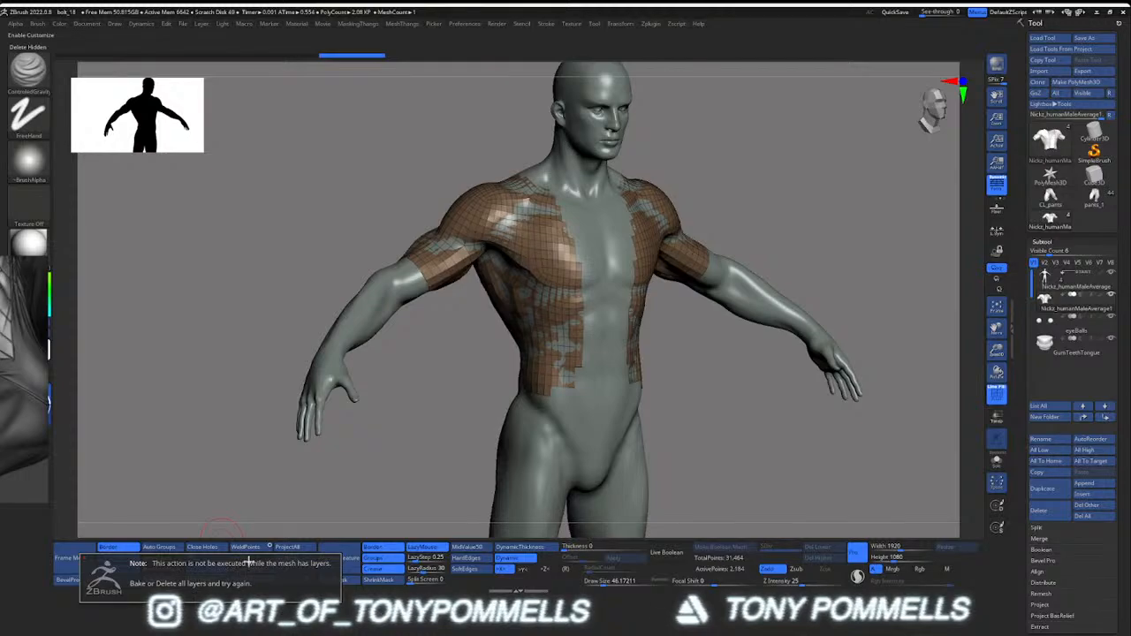
Unhide the whole duplicated body and bake all of its layers
click(1065, 241)
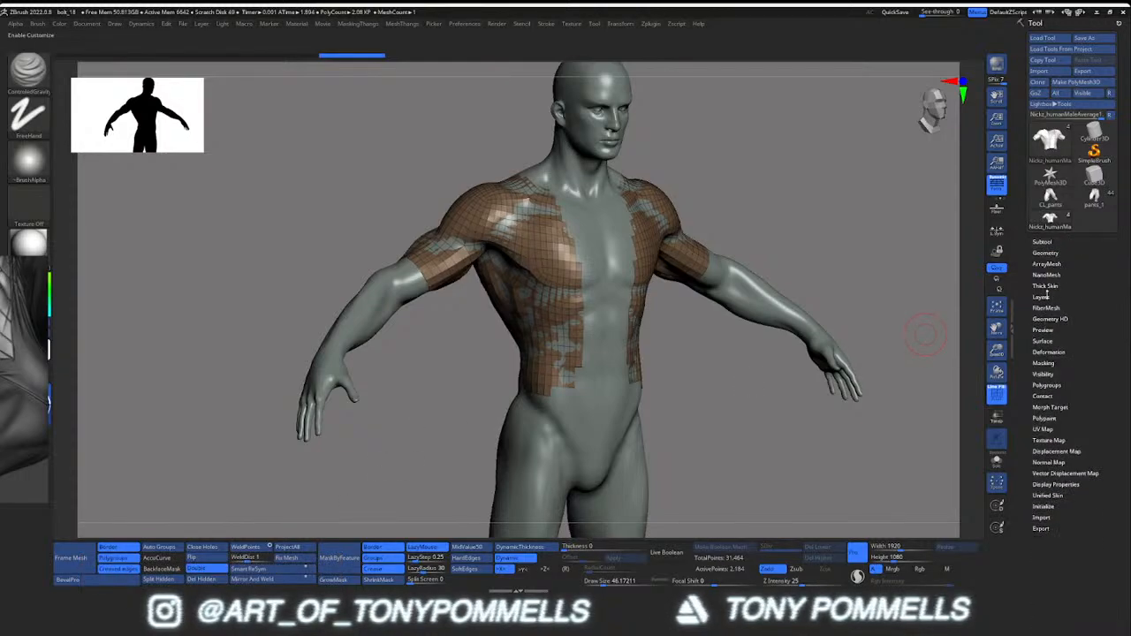
click(1043, 298)
click(1048, 444)
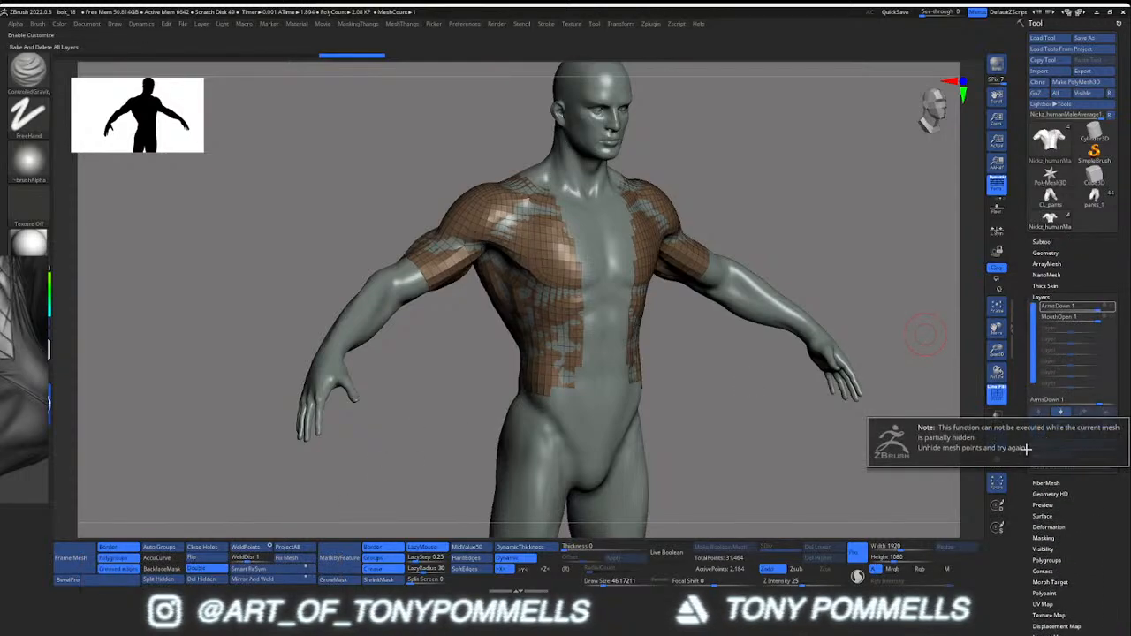
ctrl+shift+click(802, 421)
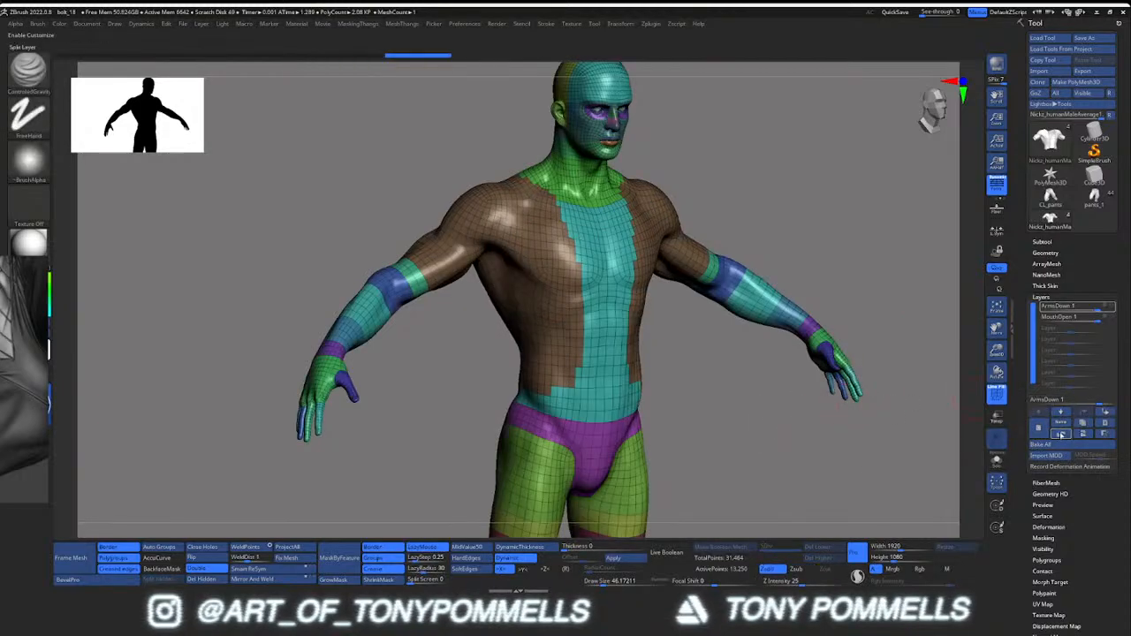
click(1057, 444)
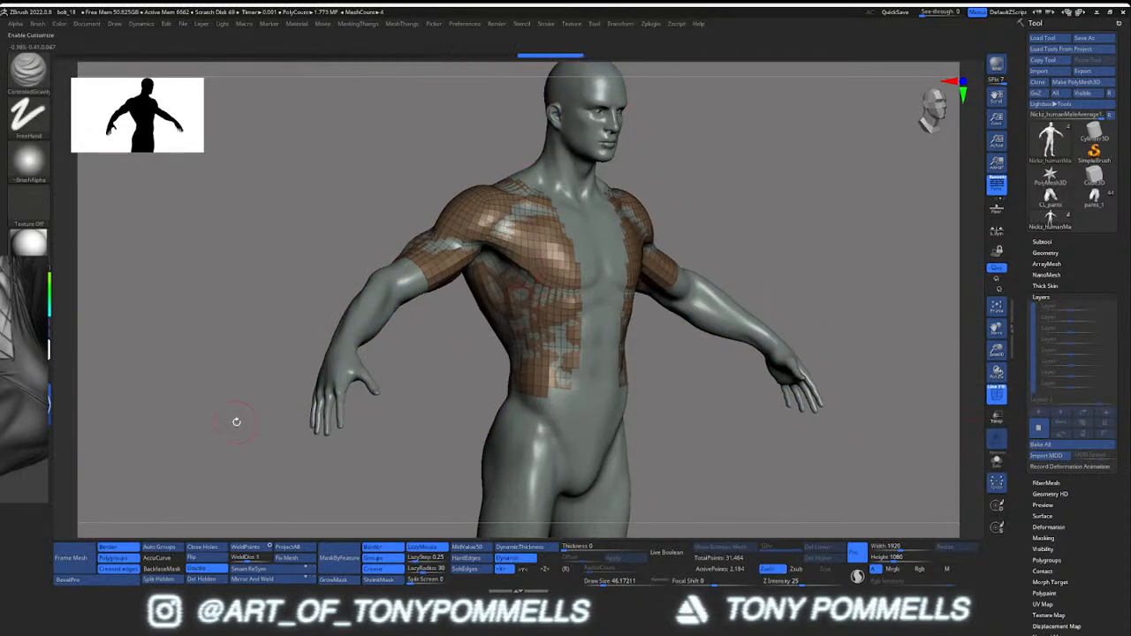
Delete the duplicate's hidden geometry, keeping the shirt section, and show that subtool on its own
click(198, 580)
right_drag(565, 305, 499, 281)
click(996, 461)
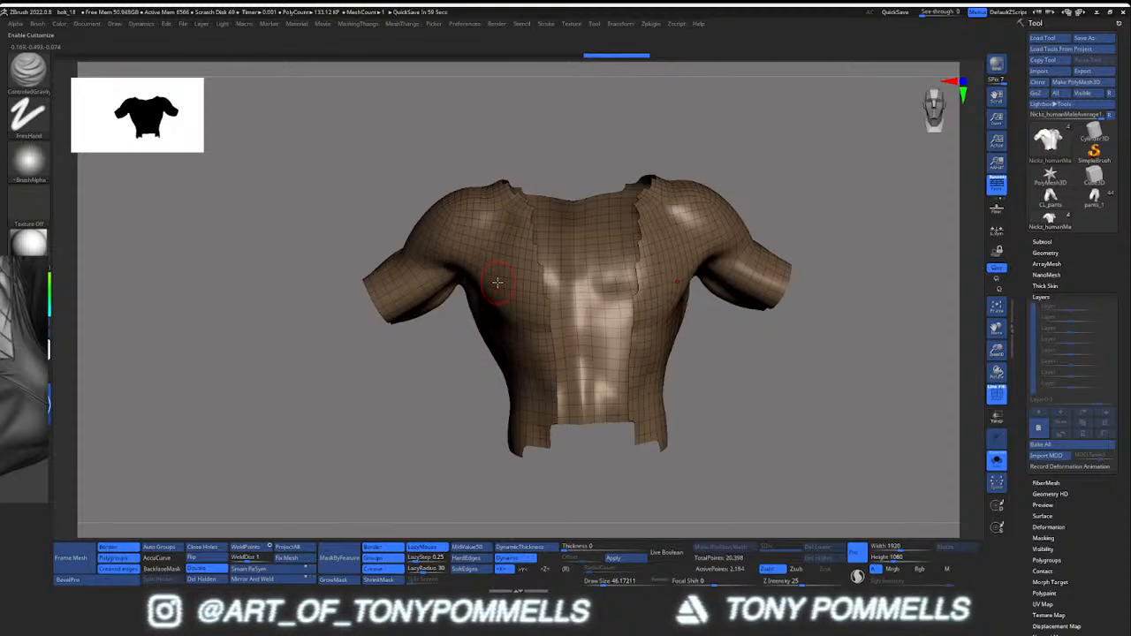
right_drag(497, 282, 574, 252)
Duplicate the shirt subtool and make the new copy the active subtool
click(1042, 242)
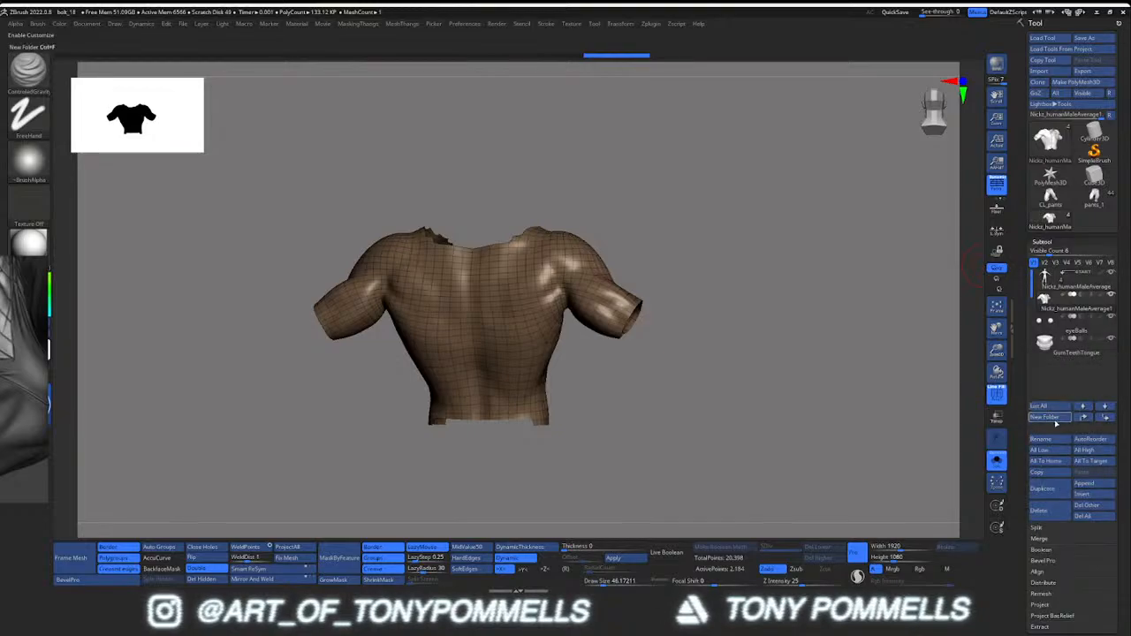
click(1053, 485)
click(1067, 280)
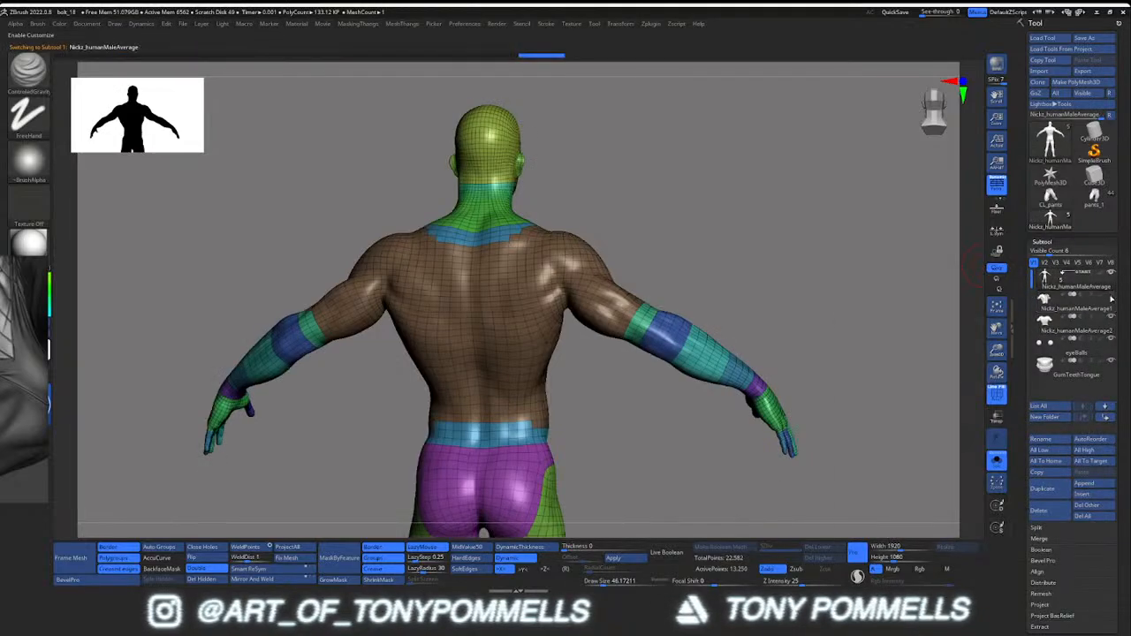
right_drag(669, 321, 610, 290)
click(1064, 324)
alt+right_drag(609, 290, 548, 264)
Mask the shirt copy by its border only, with groups and creases excluded, and invert the mask
key(2)
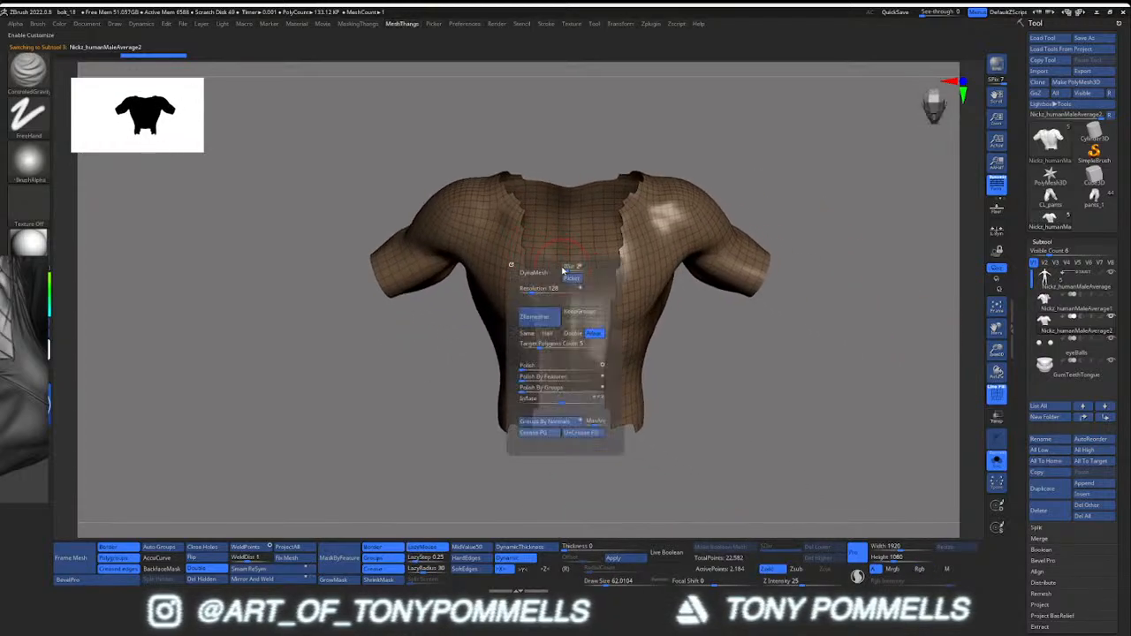
click(374, 561)
click(374, 569)
click(340, 558)
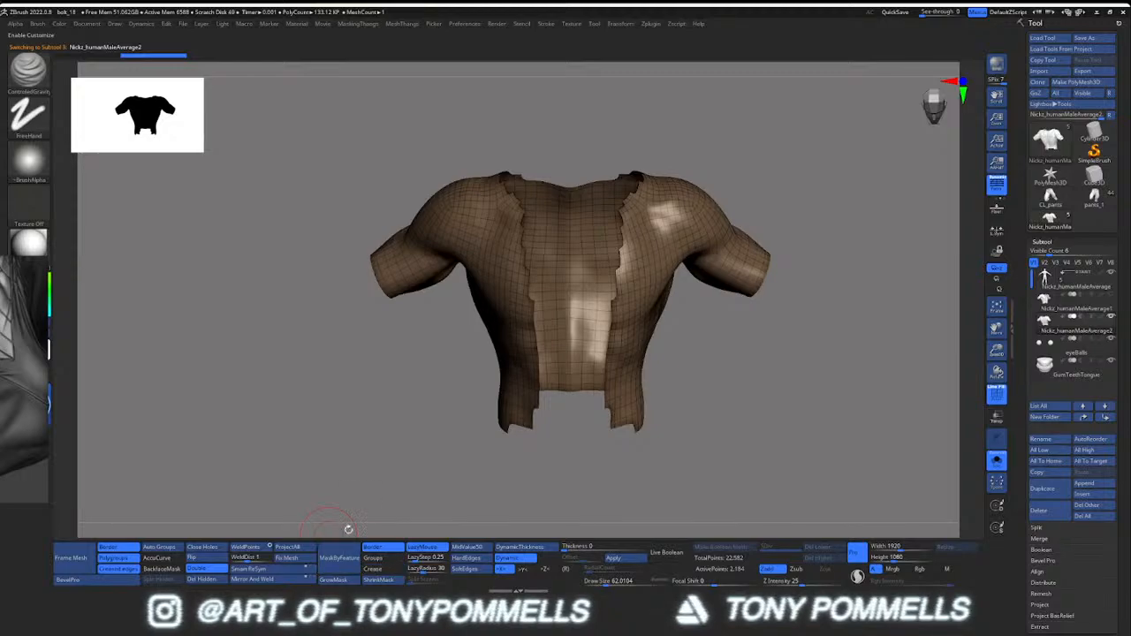
ctrl+click(418, 426)
right_drag(419, 426, 531, 352)
Set MaskLasso as the active masking brush
key(w)
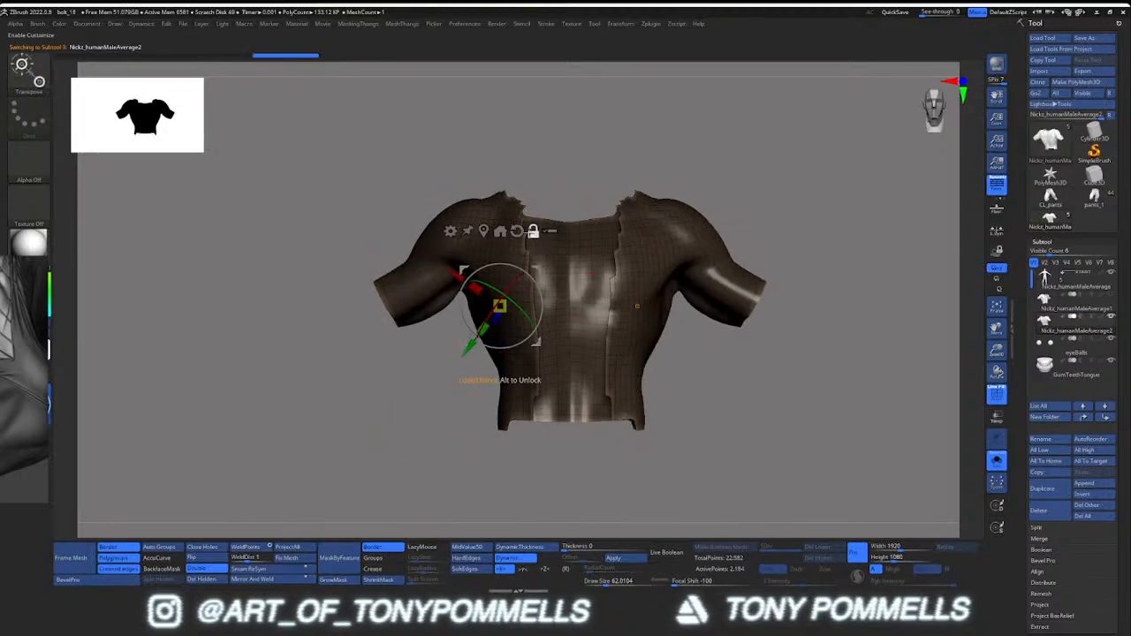
key(q)
key(w)
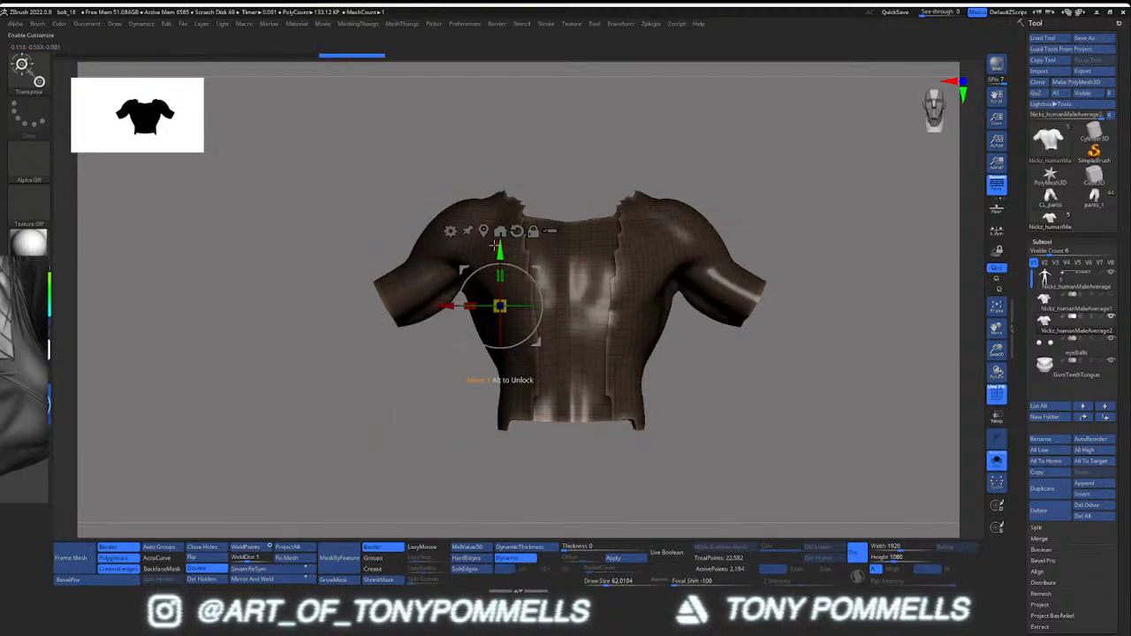
key(q)
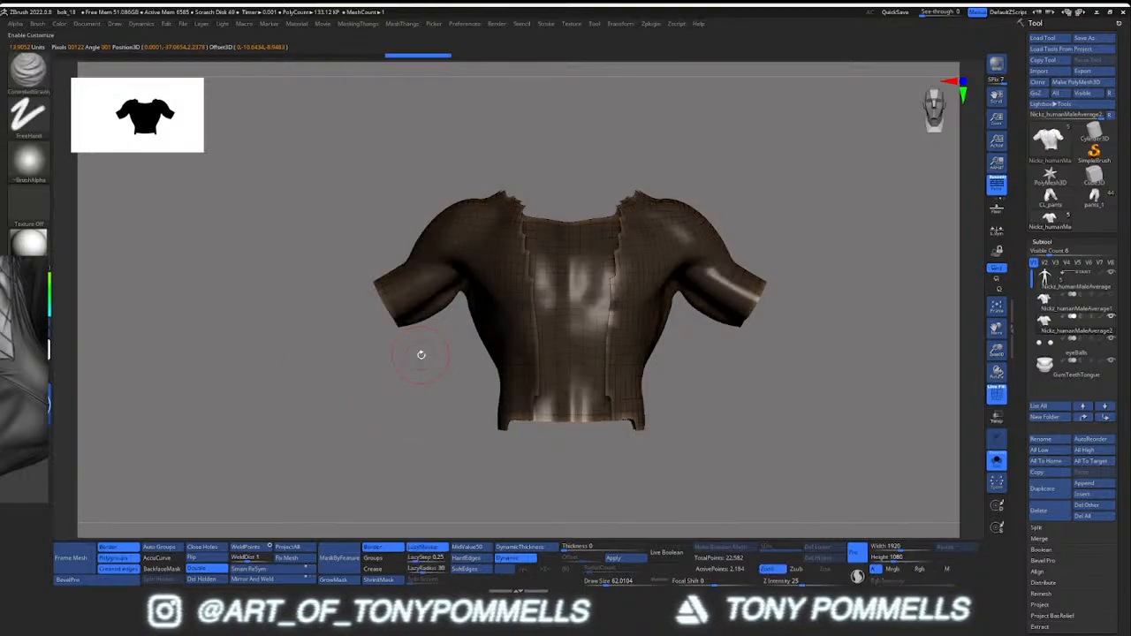
key(b)
key(m)
key(l)
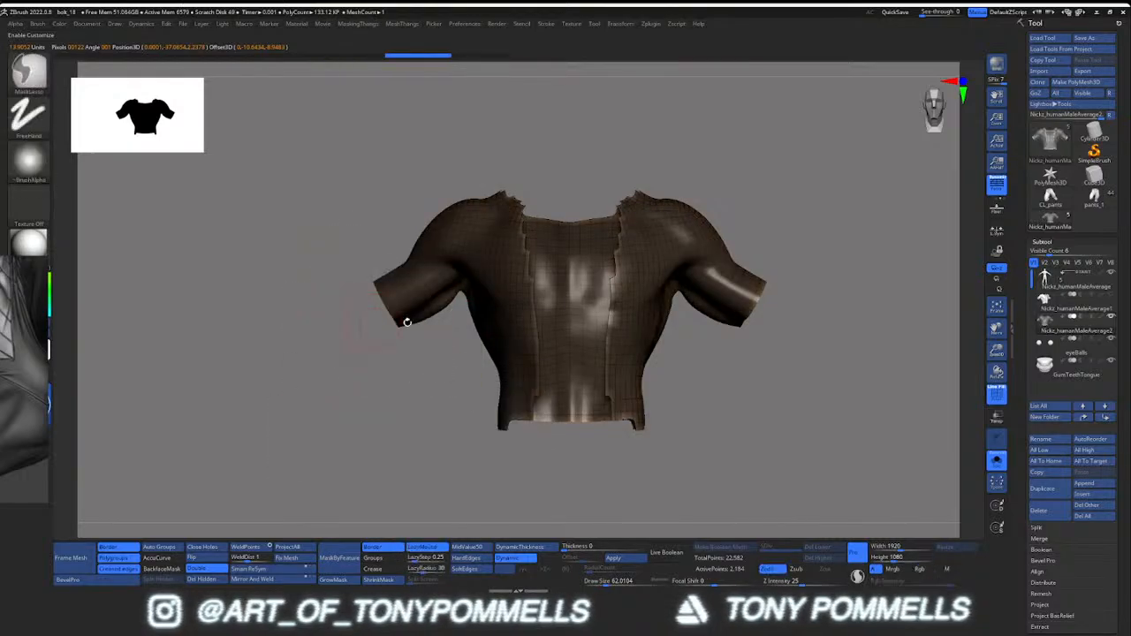
right_drag(408, 322, 494, 352)
Adjust the shirt's unmasked border edges with the transform gizmo, without activating Dynamic Subdiv
key(w)
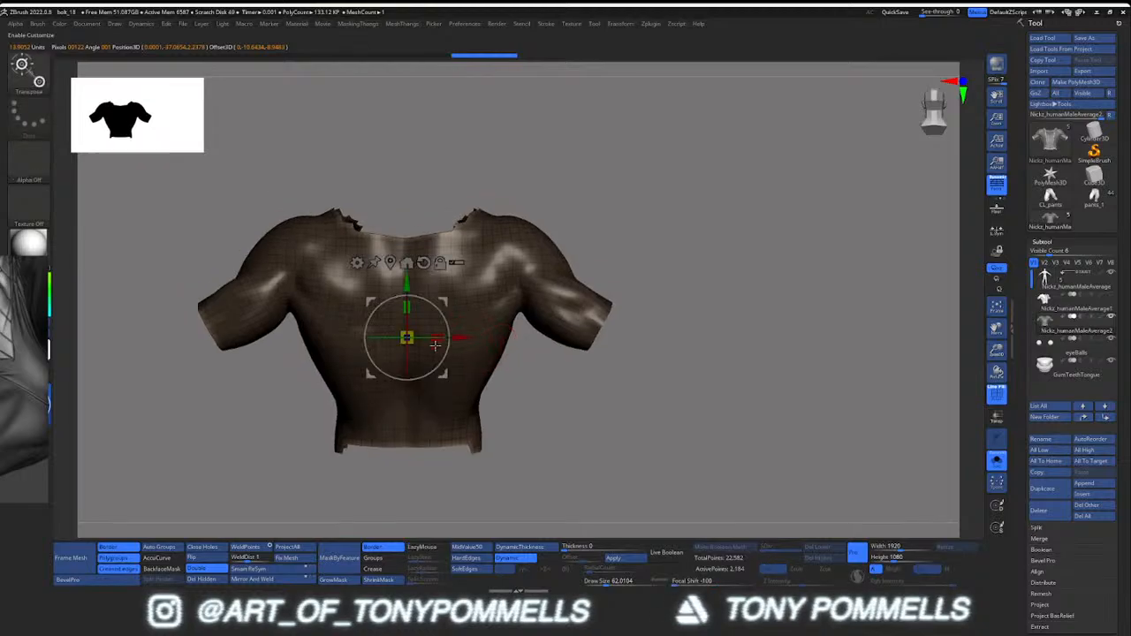
right_drag(408, 411, 455, 333)
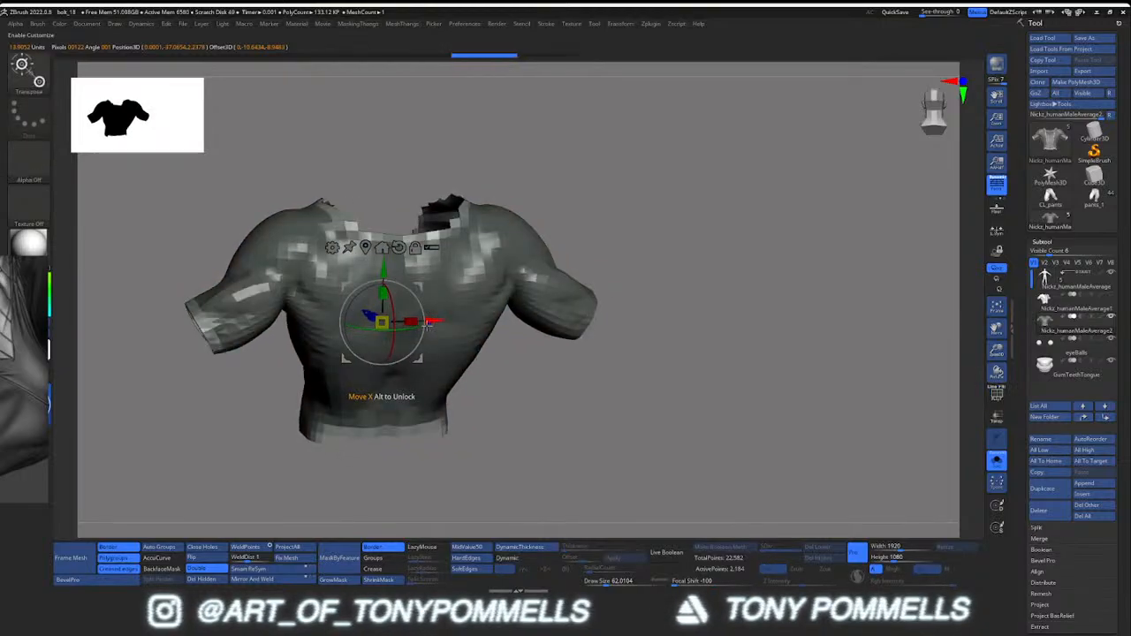
key(d)
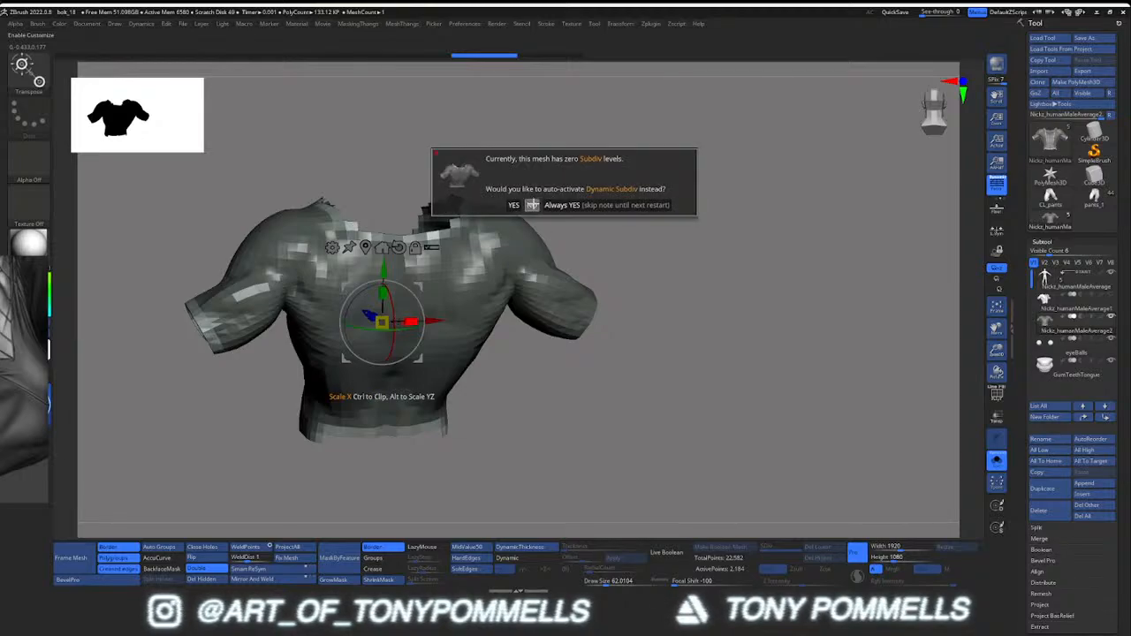
click(532, 205)
right_drag(468, 326, 389, 329)
drag(364, 319, 338, 318)
mouse_move(340, 317)
right_down()
mouse_move(389, 308)
mouse_move(379, 315)
mouse_move(519, 330)
mouse_move(707, 315)
right_up()
Clear the mask and remesh the shirt copy
key(q)
ctrl+right_drag(707, 316, 574, 307)
ctrl+drag(651, 399, 699, 409)
key(2)
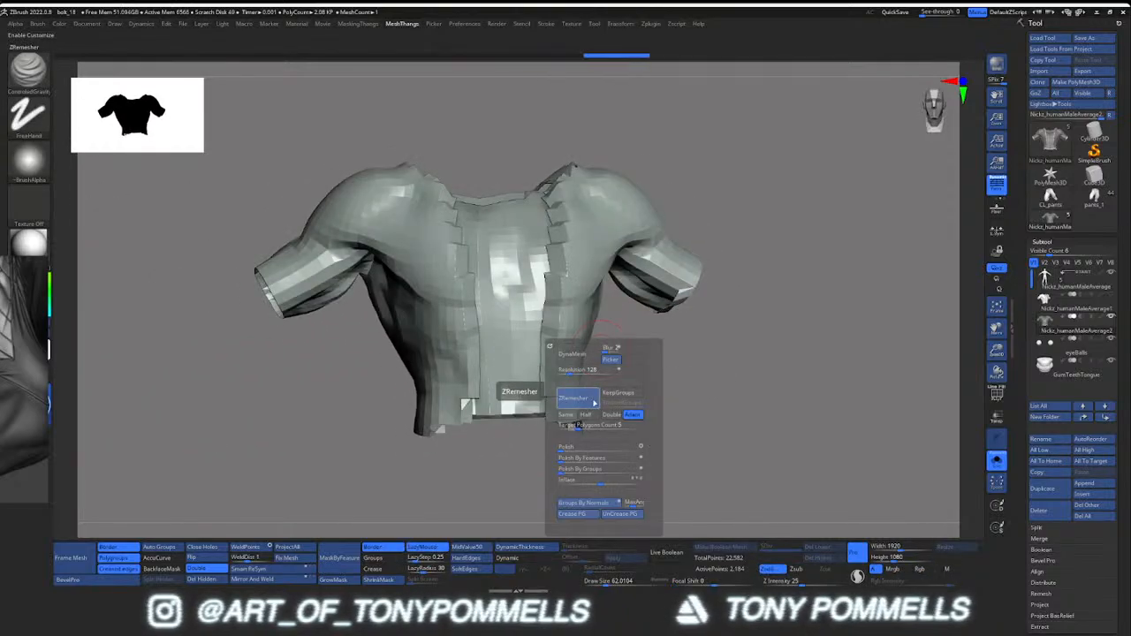
click(583, 357)
right_drag(585, 353, 521, 277)
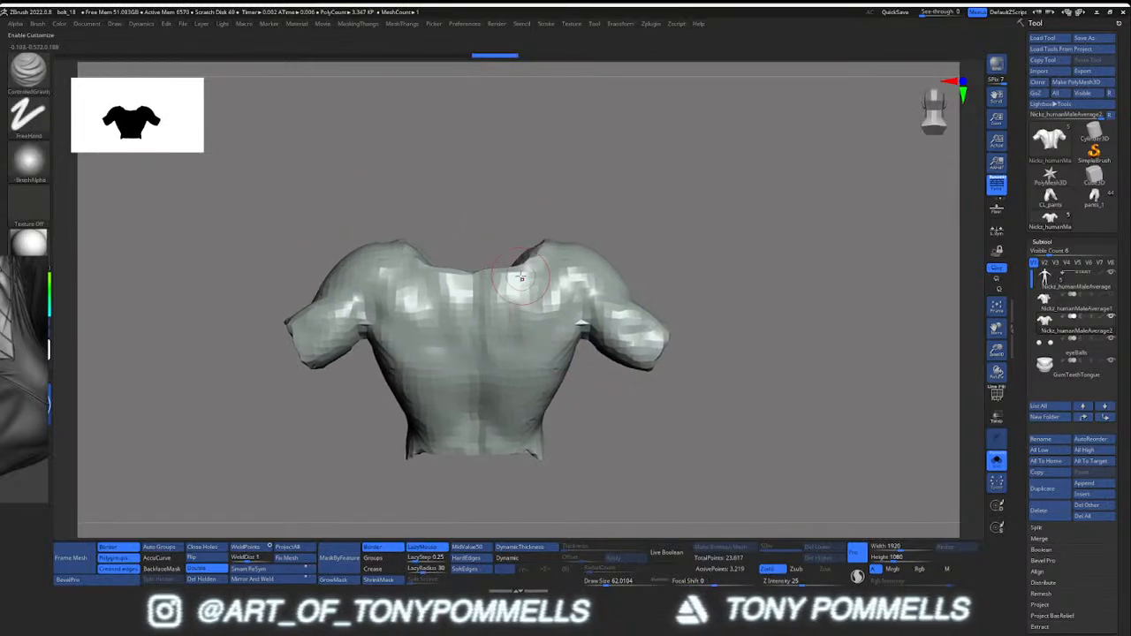
Pull the shirt's back neckline upward with a large Move brush to form a tall collar
key(b)
key(m)
key(v)
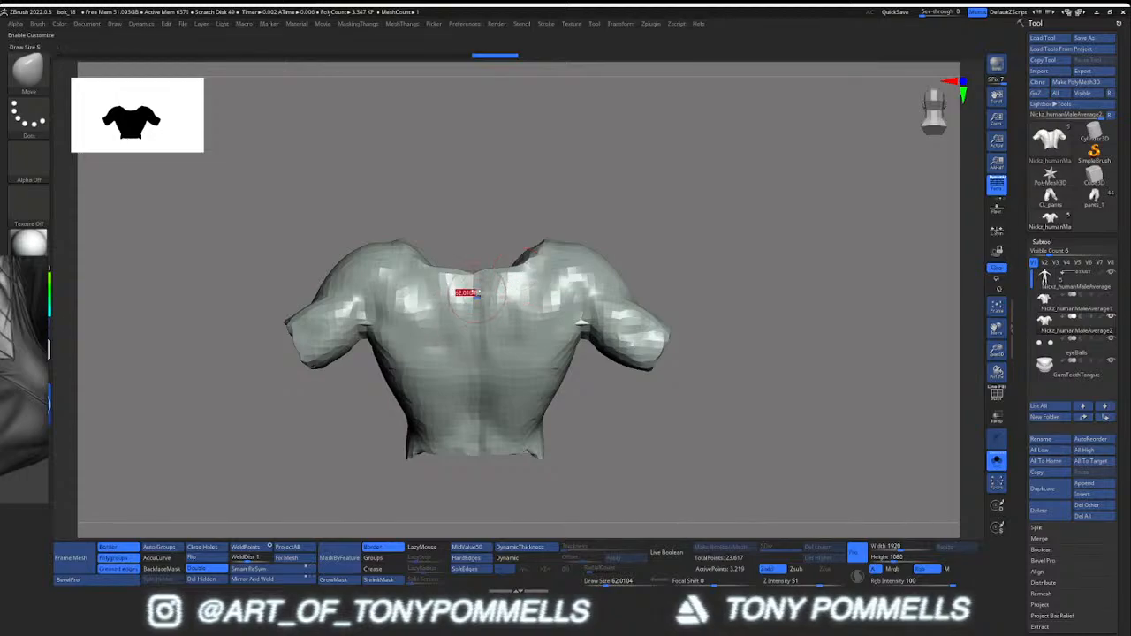
drag(475, 293, 481, 293)
alt+right_drag(478, 269, 476, 279)
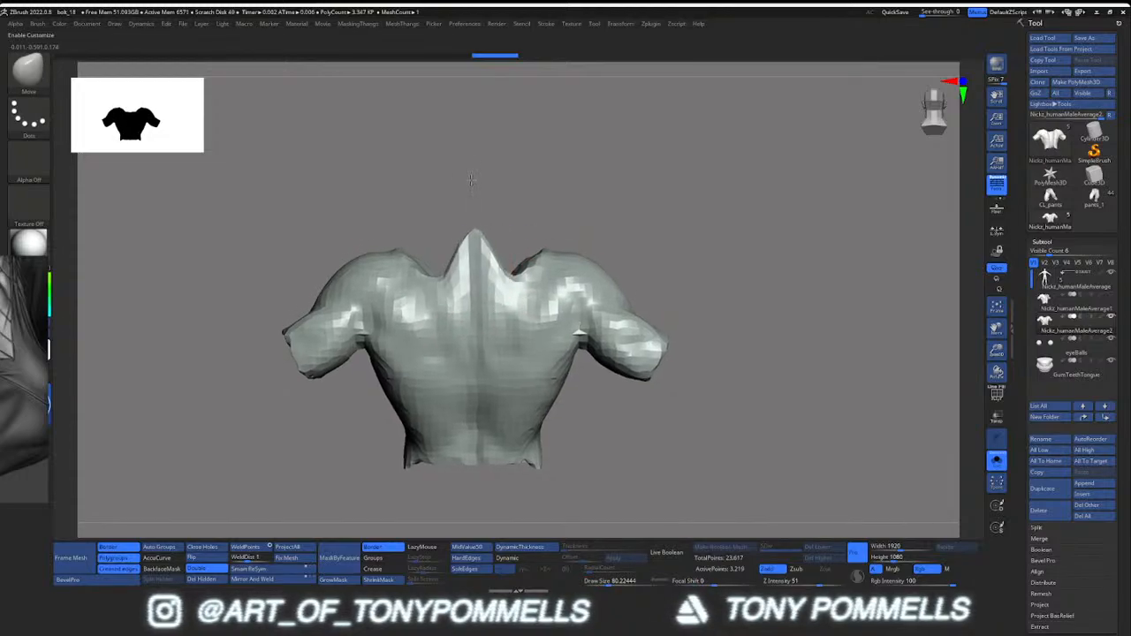
mouse_move(474, 233)
mouse_down()
mouse_move(479, 279)
mouse_move(491, 196)
mouse_move(540, 216)
mouse_move(495, 200)
mouse_up()
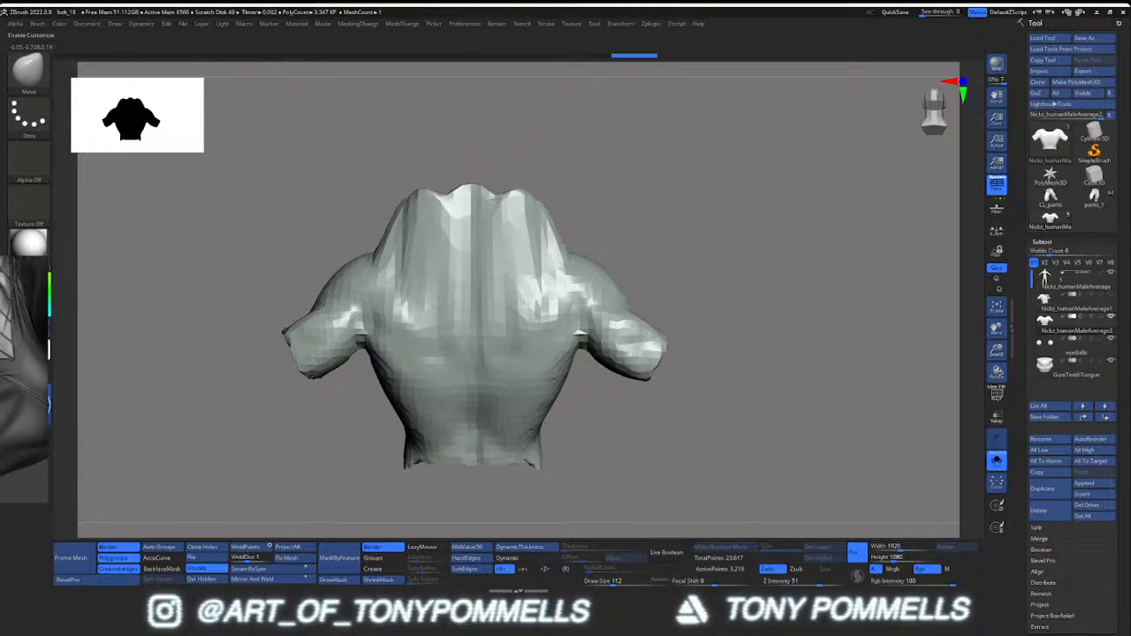
mouse_move(546, 210)
right_down()
mouse_move(478, 226)
mouse_move(575, 221)
mouse_move(477, 190)
right_up()
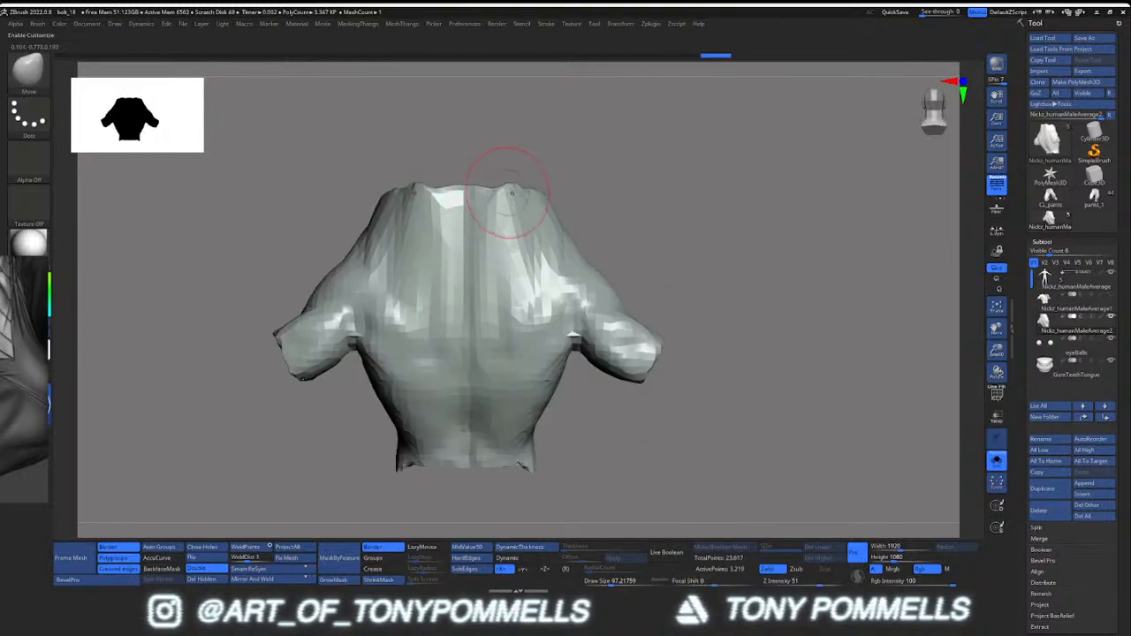
Shape the raised neckline into a flared, open collar around the male figure's neck
mouse_move(556, 215)
mouse_down()
mouse_move(546, 221)
mouse_move(552, 251)
mouse_move(540, 240)
mouse_move(549, 235)
mouse_up()
mouse_move(556, 243)
right_down()
mouse_move(527, 252)
mouse_move(561, 251)
mouse_move(511, 249)
mouse_move(478, 265)
mouse_move(558, 234)
mouse_move(551, 267)
mouse_move(508, 239)
right_up()
key(space)
mouse_move(450, 193)
right_down()
mouse_move(567, 222)
mouse_move(531, 235)
mouse_move(539, 212)
mouse_move(611, 187)
mouse_move(562, 286)
mouse_move(672, 270)
right_up()
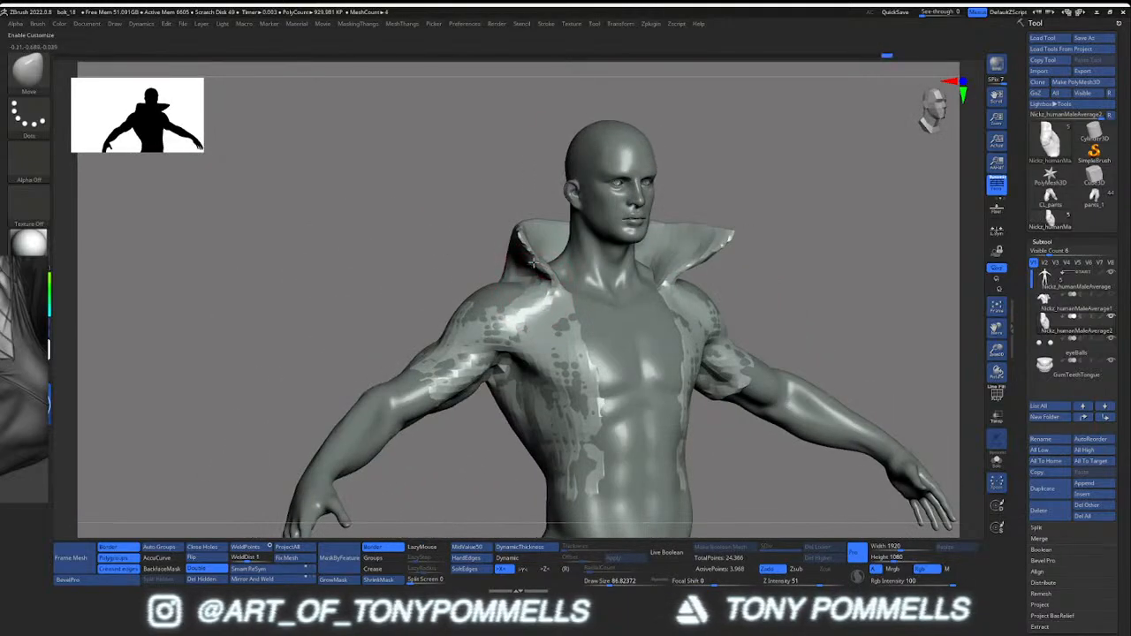
mouse_move(533, 263)
right_down()
mouse_move(523, 264)
mouse_move(606, 252)
mouse_move(497, 267)
mouse_move(457, 254)
mouse_move(499, 285)
mouse_move(530, 287)
mouse_move(464, 297)
mouse_move(530, 296)
right_up()
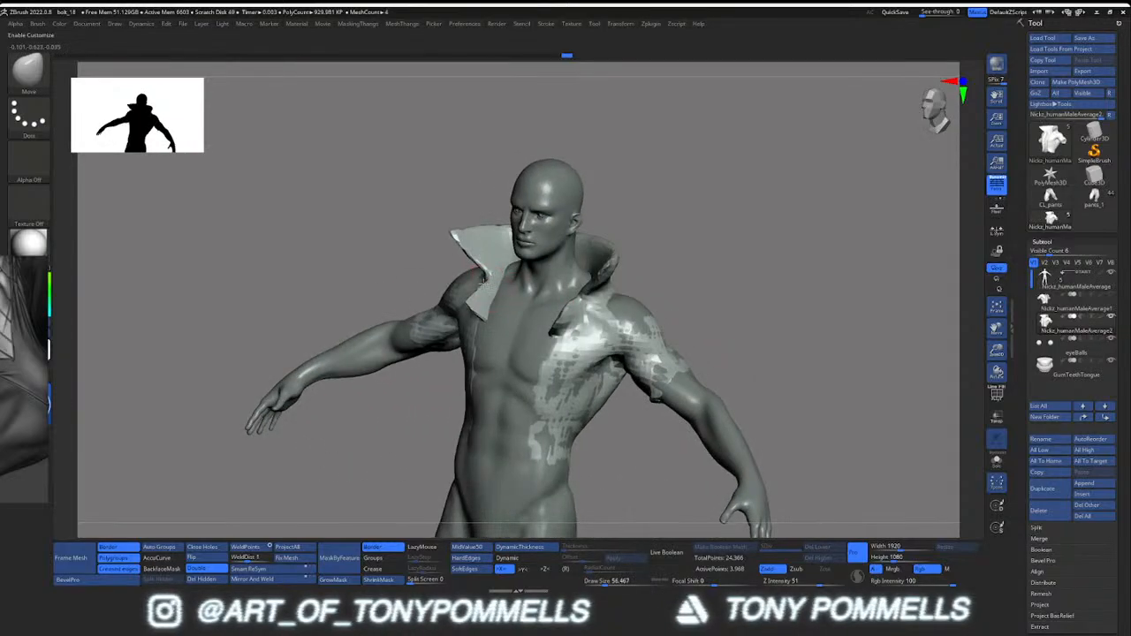
Isolate the shirt in Solo mode and smooth out the notch between its raised collar and front lapel
drag(486, 311, 481, 316)
right_drag(521, 311, 485, 323)
key(alt+s)
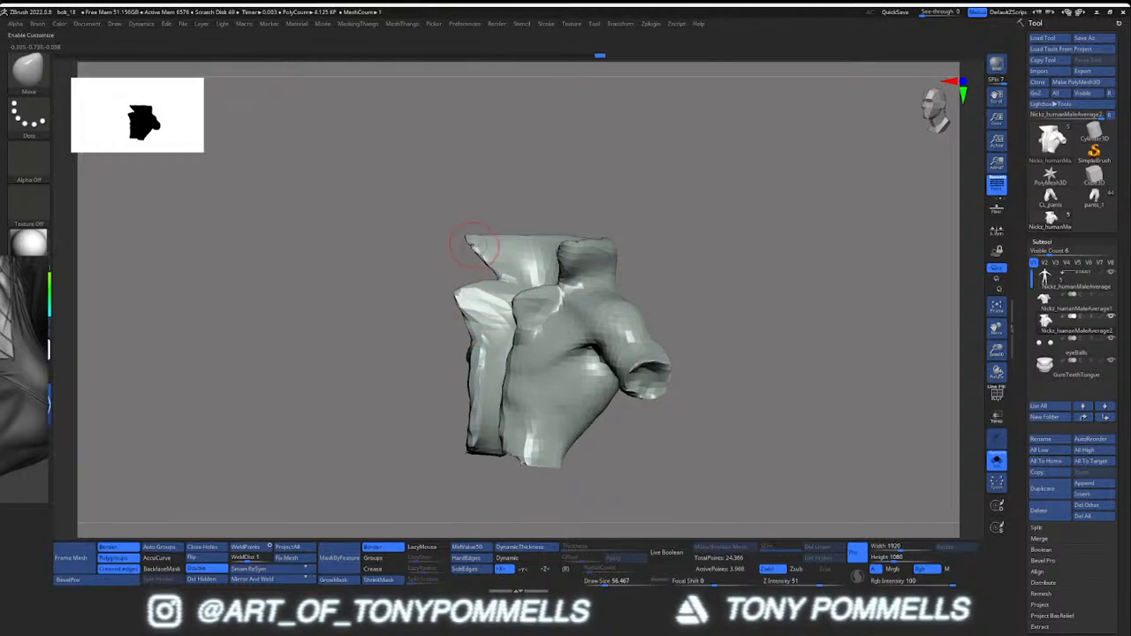
right_drag(474, 246, 463, 237)
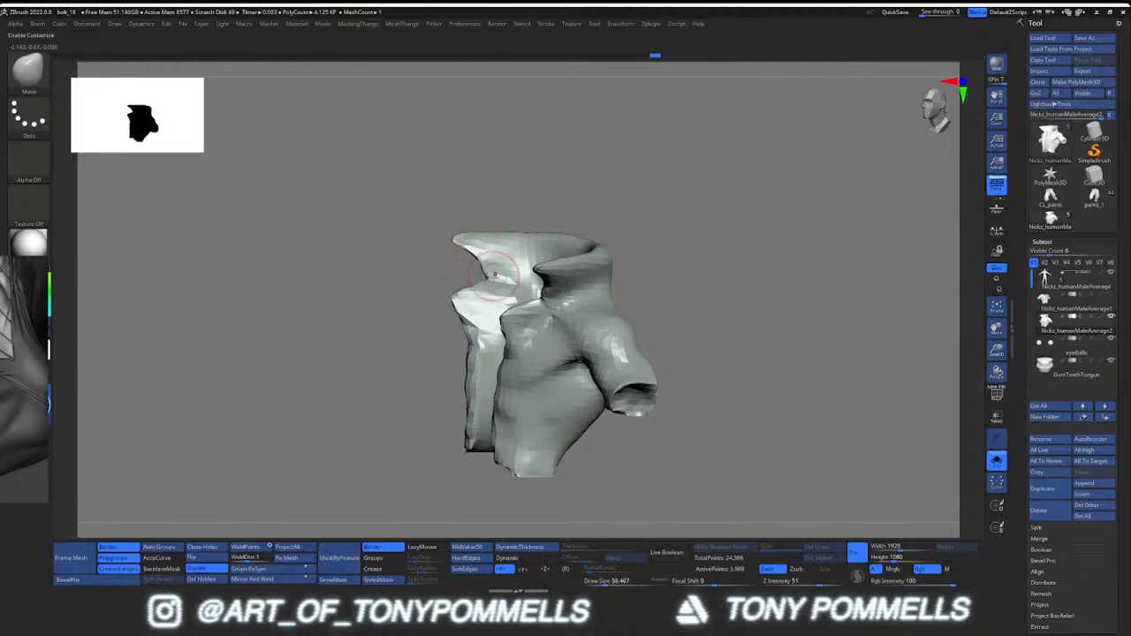
drag(495, 275, 490, 272)
mouse_move(490, 272)
right_down()
mouse_move(478, 264)
mouse_move(491, 275)
right_up()
drag(491, 275, 493, 278)
right_drag(493, 278, 484, 276)
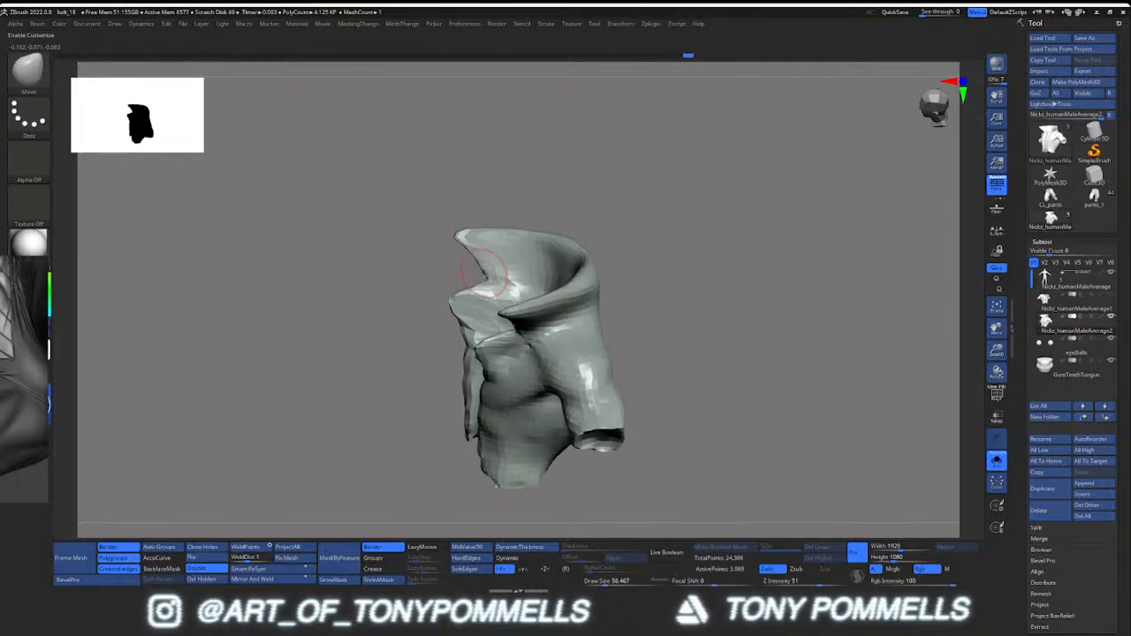
Reshape the outer edge of the shirt's front lapels with a smaller Move brush
right_drag(496, 485, 466, 311)
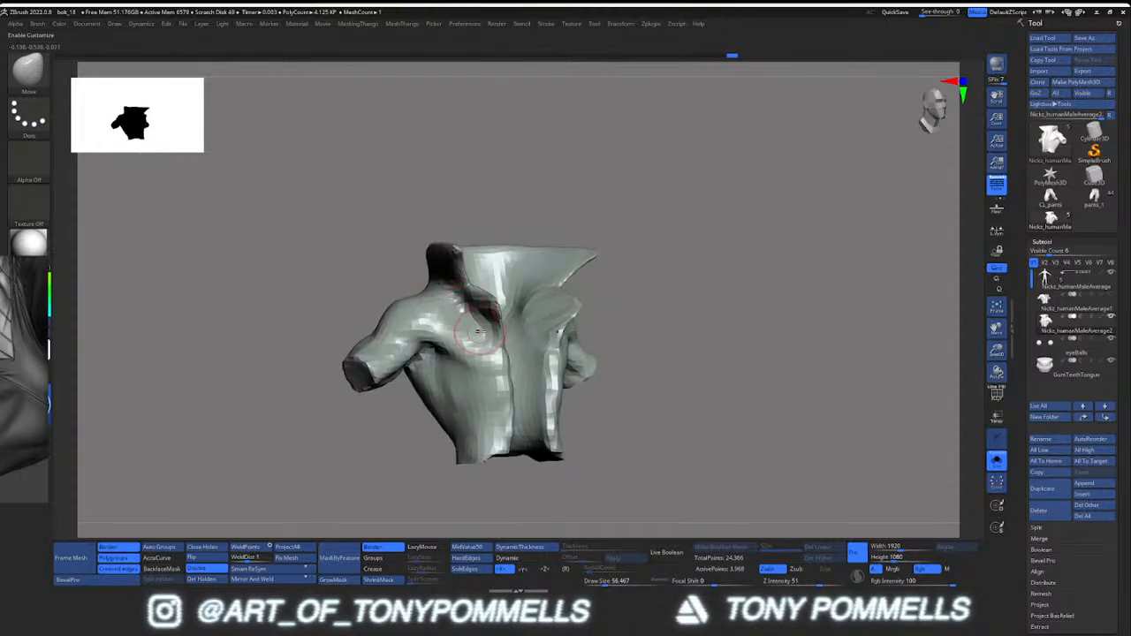
right_drag(496, 347, 483, 309)
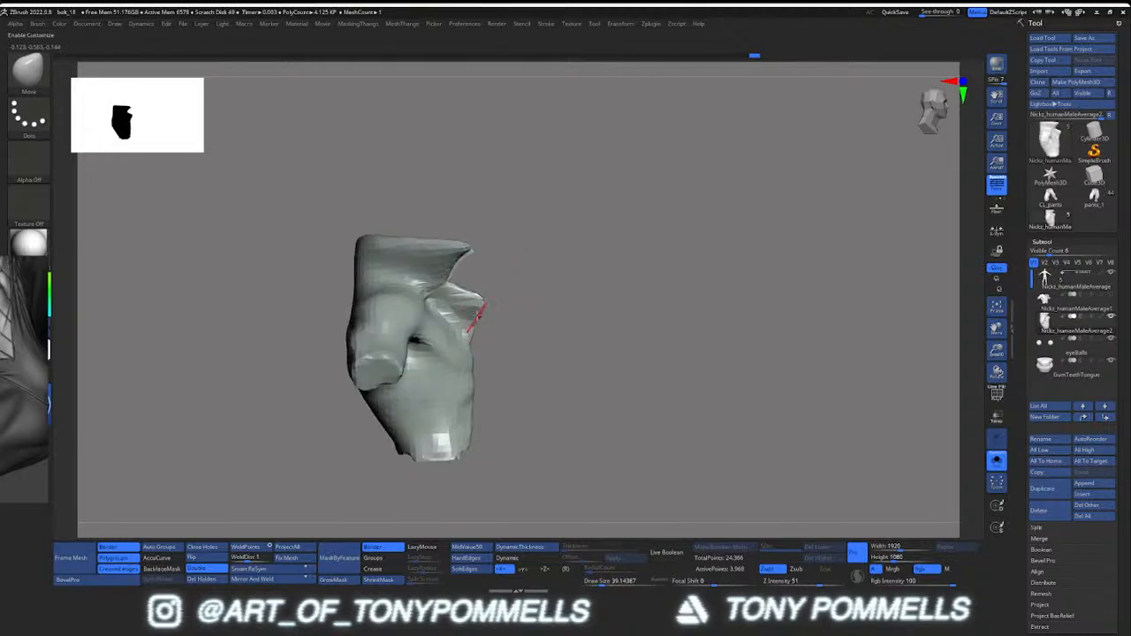
key(b)
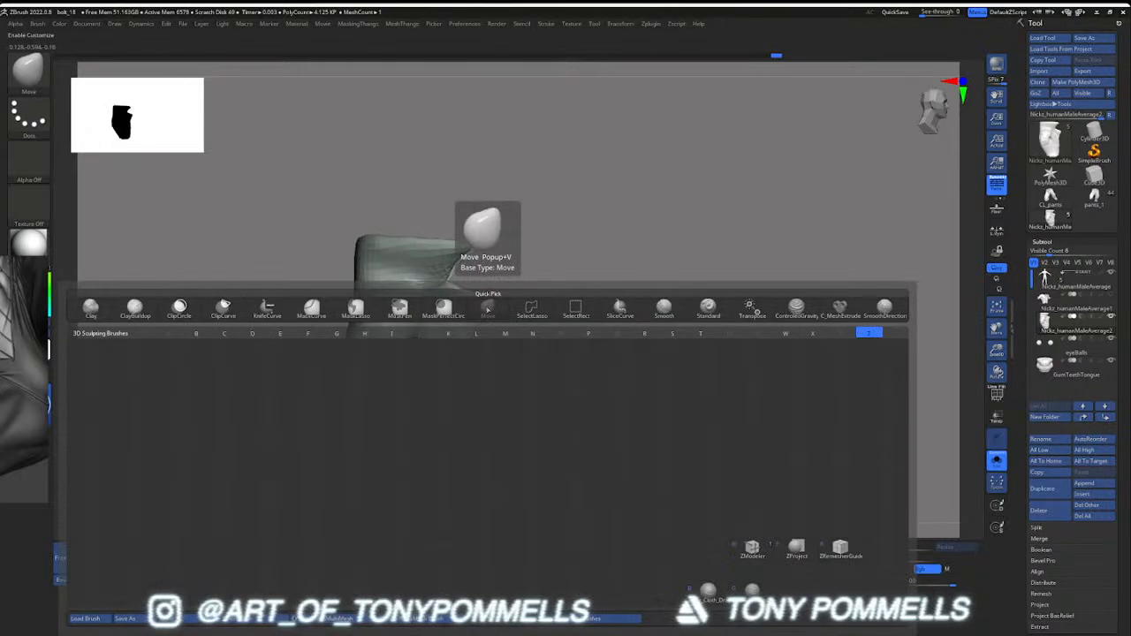
click(491, 314)
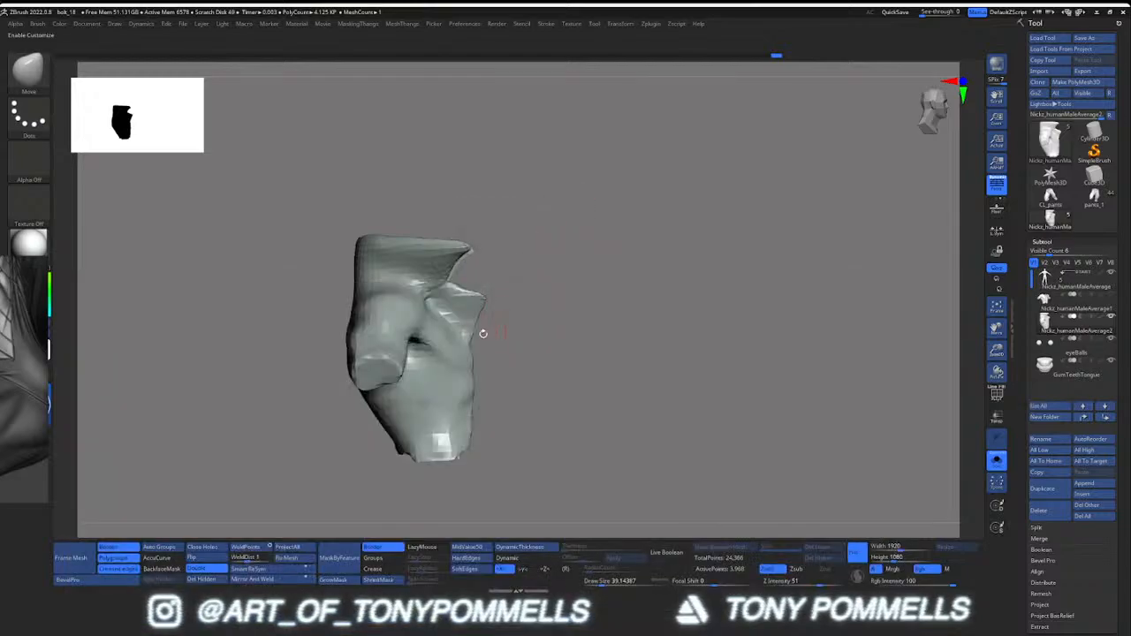
drag(474, 341, 469, 342)
Pull the shirt's lower hem down and even out its back and side outline with a large Move brush
drag(583, 389, 459, 393)
drag(362, 477, 411, 472)
mouse_move(455, 442)
mouse_down()
mouse_move(358, 451)
mouse_move(362, 442)
mouse_up()
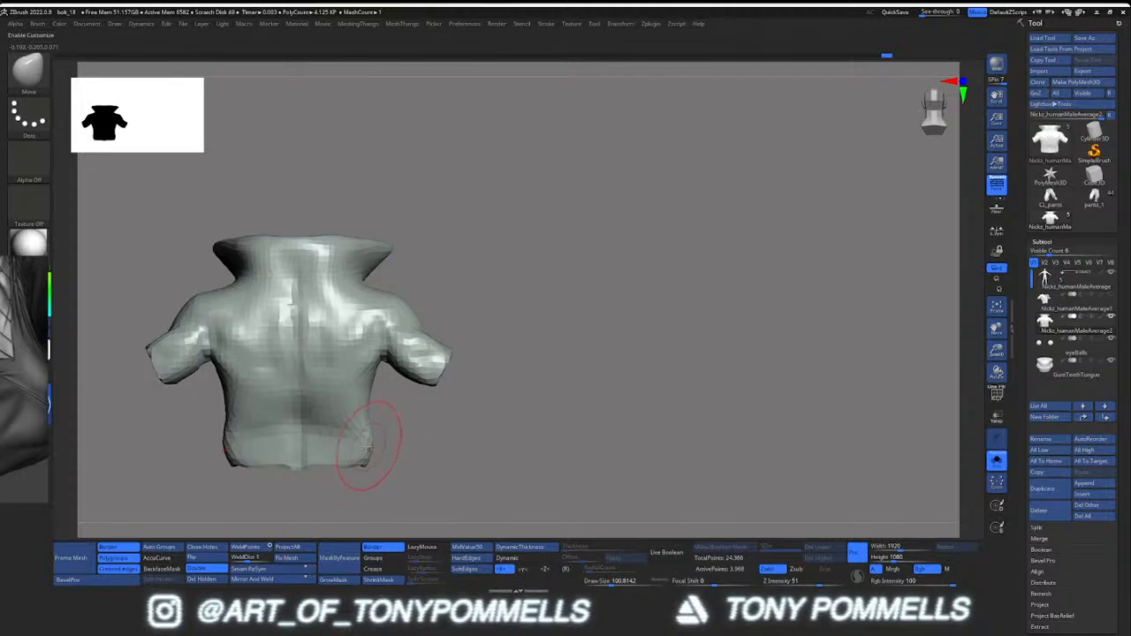
drag(433, 452, 337, 454)
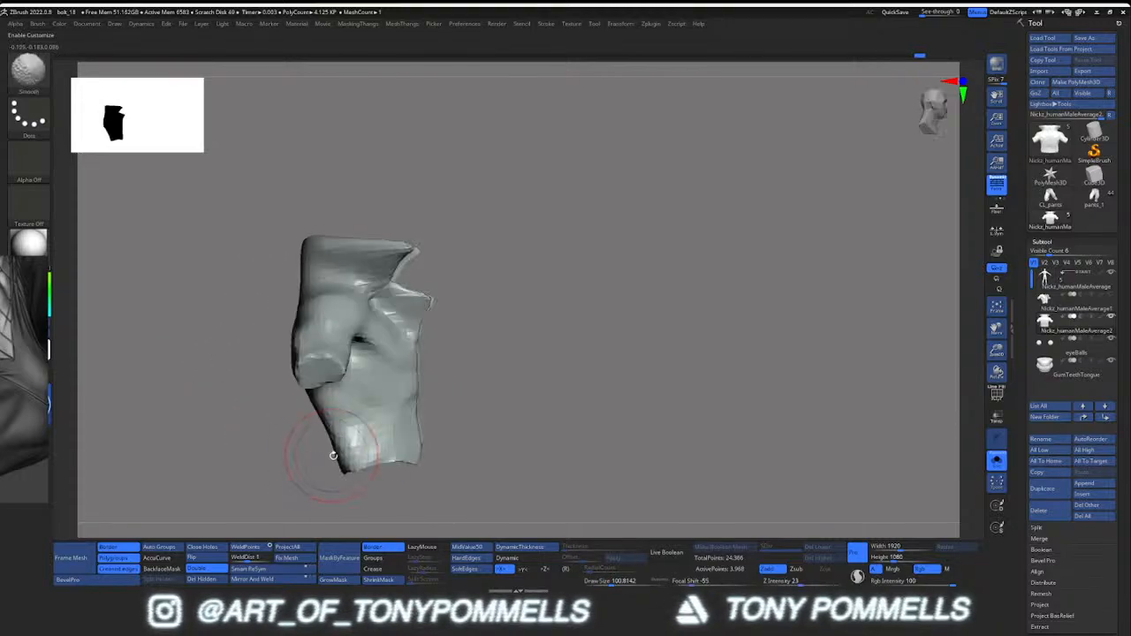
mouse_move(265, 457)
mouse_down()
mouse_move(315, 459)
mouse_move(292, 428)
mouse_move(218, 419)
mouse_up()
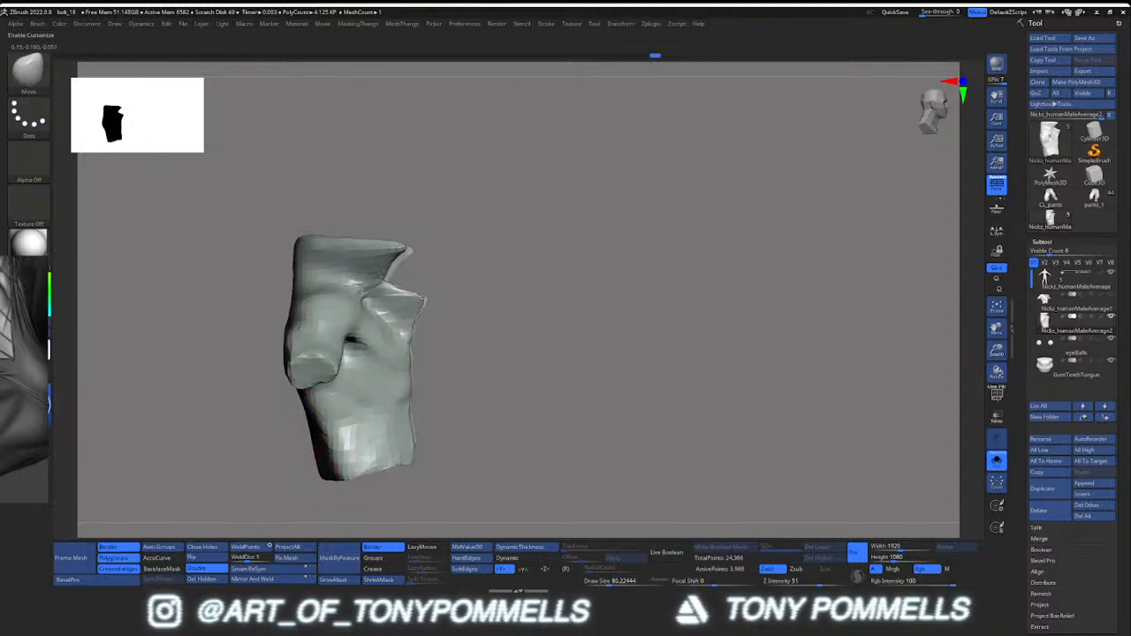
drag(449, 459, 369, 447)
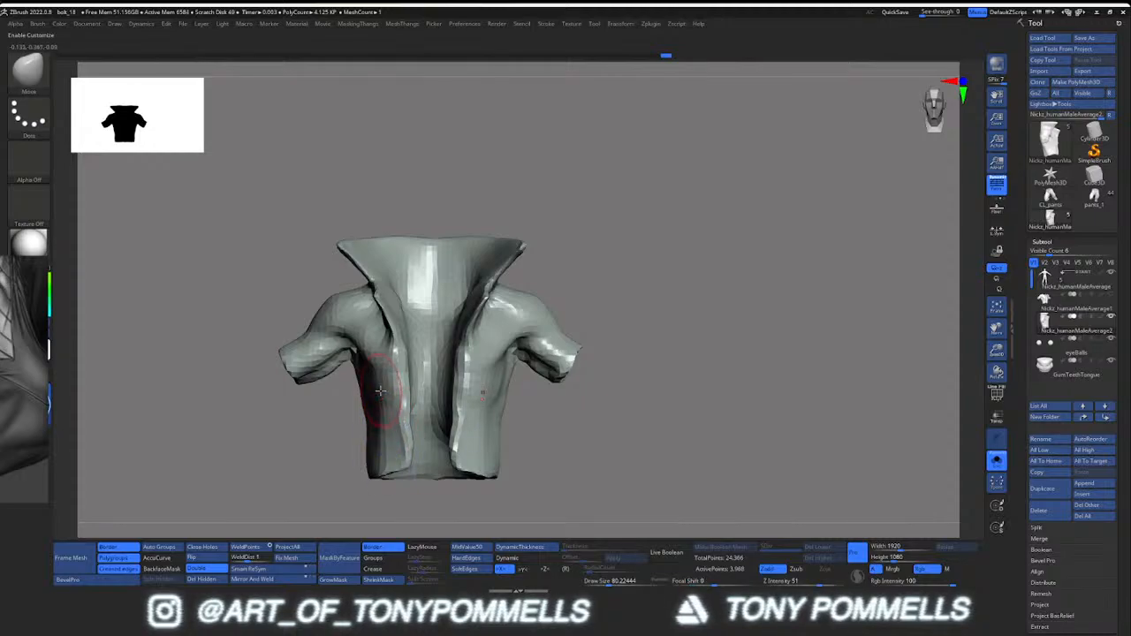
Set MaskPen as the active masking brush for working on the shirt
right_drag(380, 391, 442, 405)
drag(462, 416, 449, 408)
alt+right_drag(390, 377, 416, 398)
key(ctrl+m)
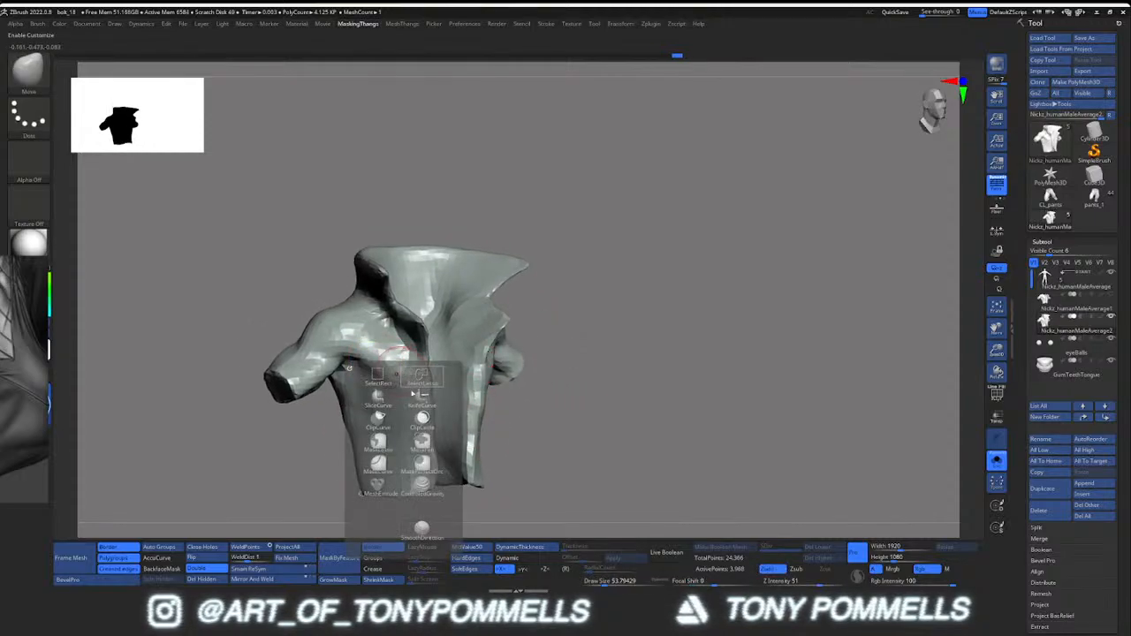
click(421, 446)
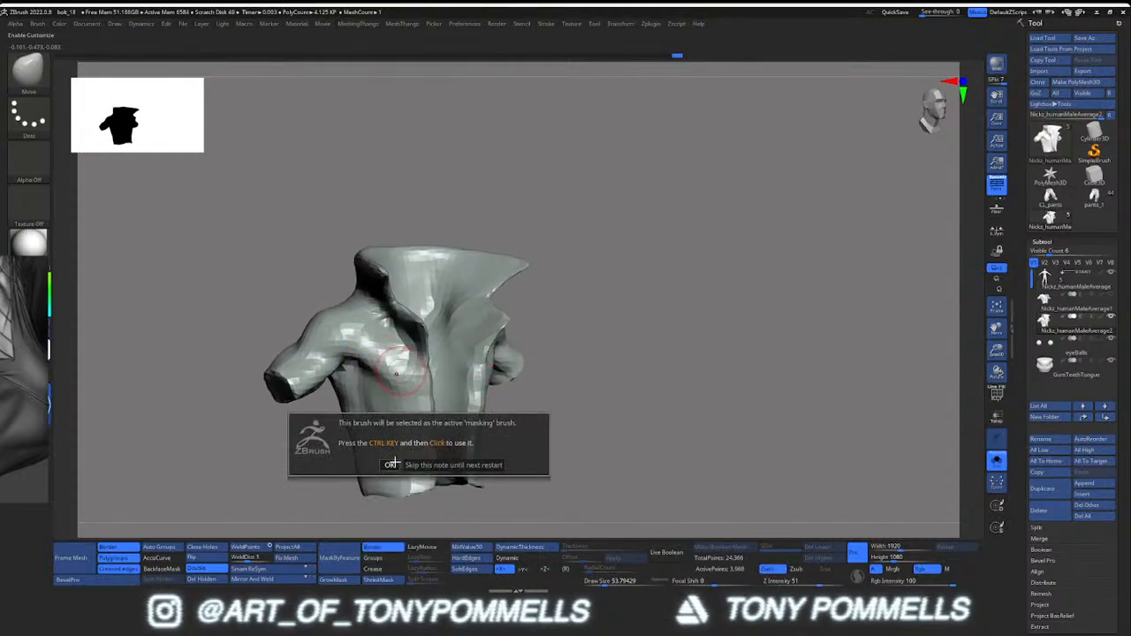
ctrl+click(167, 568)
Turn on the polyframe display and regroup the shirt's polygons with Groups By Normals
mouse_move(393, 327)
right_down()
mouse_move(406, 325)
mouse_move(375, 290)
mouse_move(326, 290)
mouse_move(412, 304)
right_up()
key(shift+f)
key(shift+f)
key(ctrl+z)
key(shift+f)
mouse_move(412, 304)
ctrl+right_down()
mouse_move(398, 326)
mouse_move(420, 329)
mouse_move(380, 330)
mouse_move(393, 348)
mouse_move(389, 329)
ctrl+right_up()
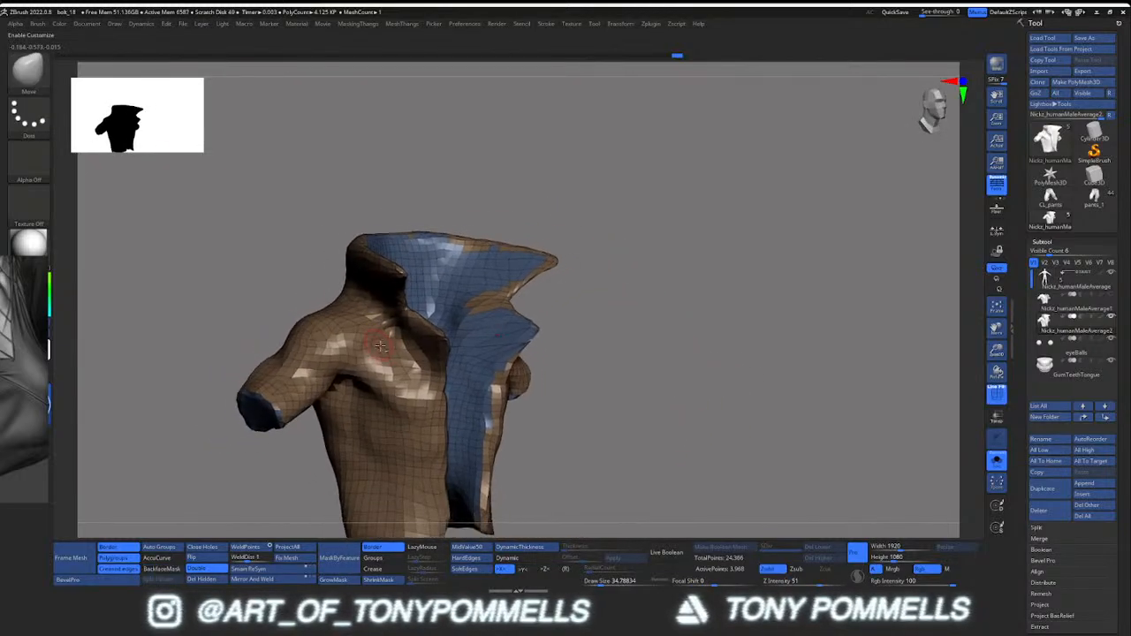
key(space)
click(393, 448)
key(2)
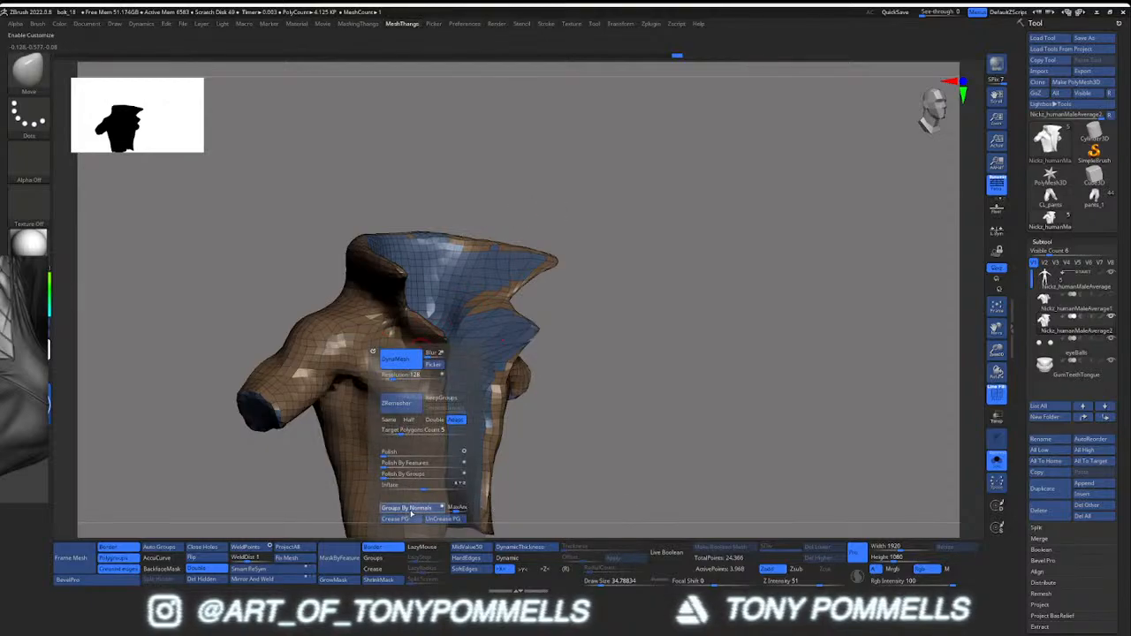
click(409, 508)
Hide the shirt's inner-surface polygroup and delete it, keeping only the outer shell
right_drag(402, 349, 419, 342)
ctrl+shift+click(442, 347)
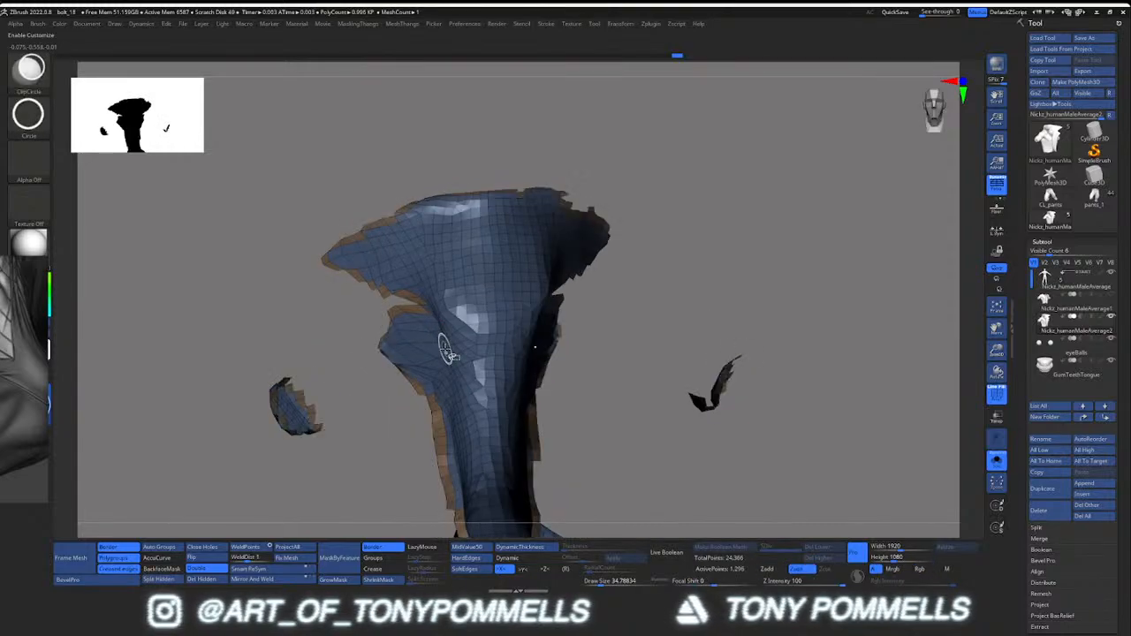
mouse_move(437, 341)
right_down()
mouse_move(520, 323)
mouse_move(530, 345)
mouse_move(598, 305)
mouse_move(428, 400)
mouse_move(421, 387)
mouse_move(396, 422)
right_up()
ctrl+shift+click(471, 339)
ctrl+shift+click(510, 355)
click(214, 581)
Mask the shell by its borders, invert the mask, polish the jagged edges with Polish By Features and clear the mask
click(343, 558)
ctrl+click(395, 422)
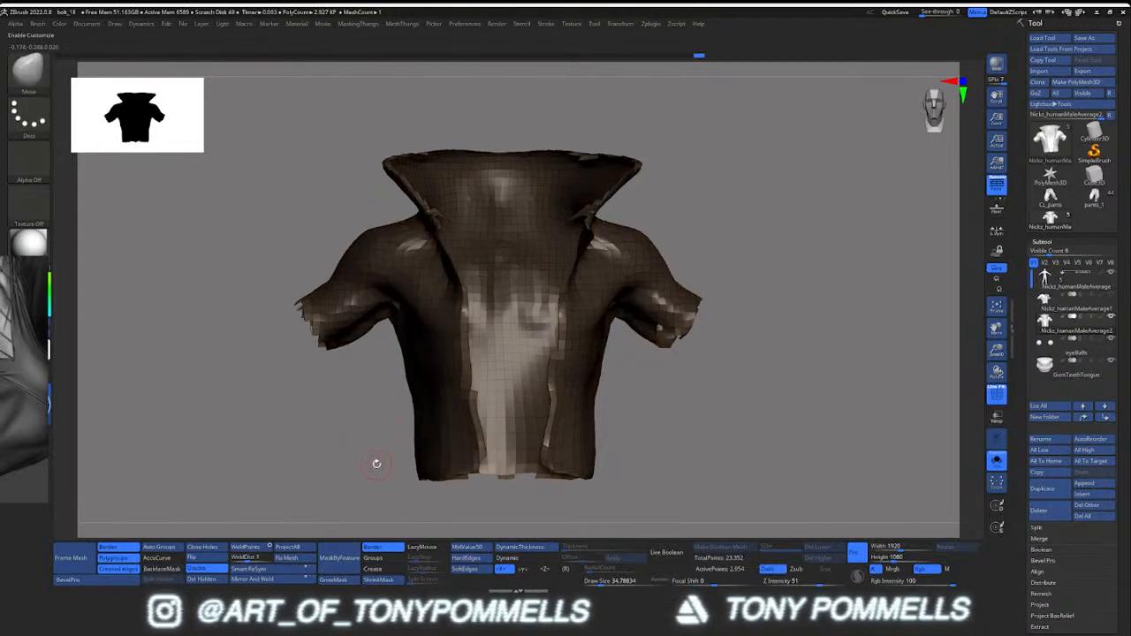
key(2)
click(338, 568)
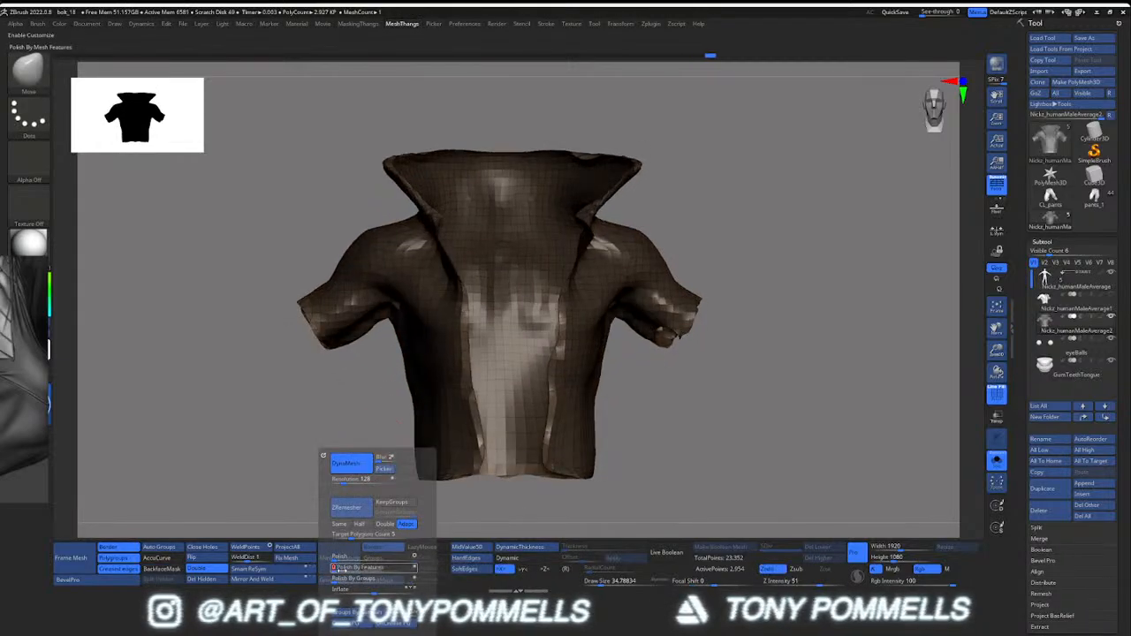
ctrl+drag(356, 399, 364, 408)
Slice one sleeve into its own polygroup along the shoulder seam with SliceCurve, redoing the first cut
mouse_move(364, 407)
right_down()
mouse_move(458, 355)
mouse_move(455, 301)
mouse_move(472, 309)
mouse_move(416, 295)
mouse_move(407, 320)
right_up()
key(2)
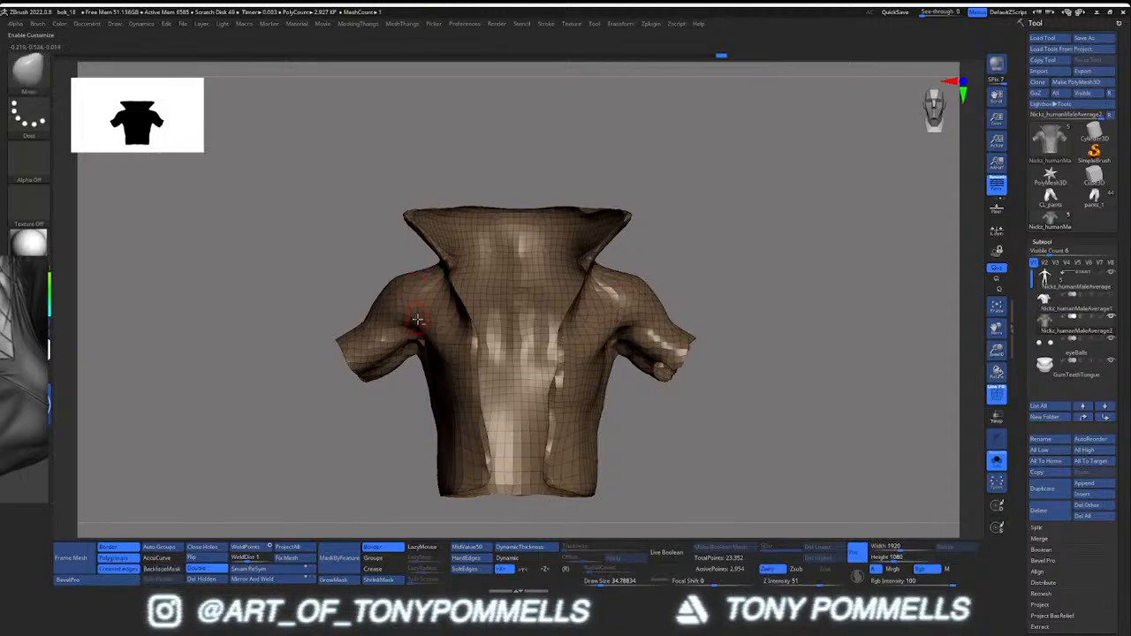
key(1)
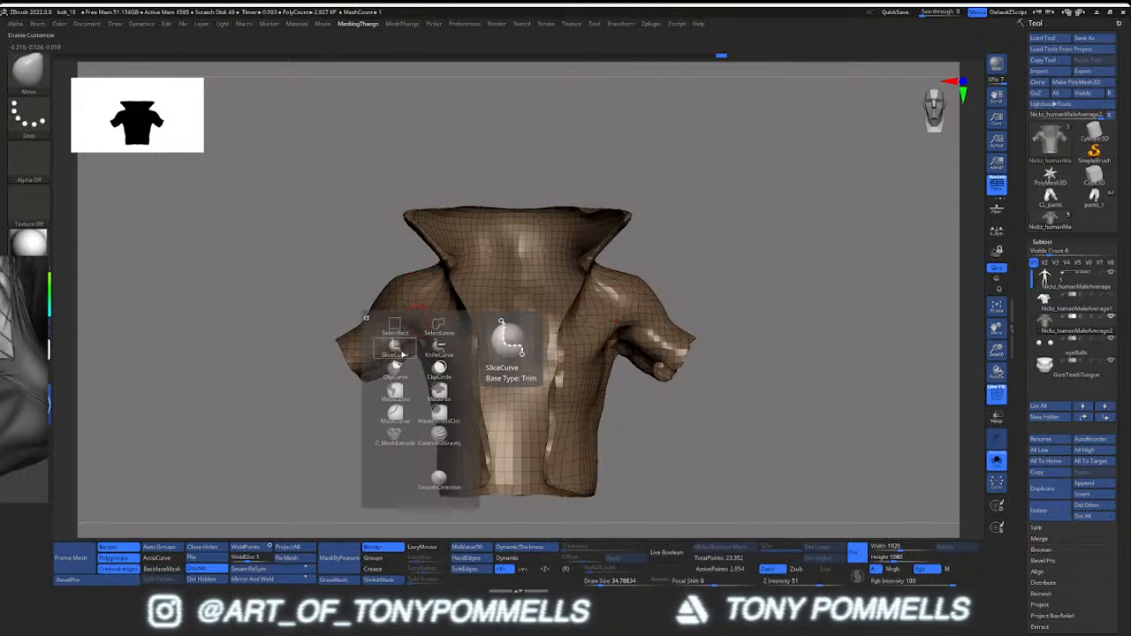
click(398, 352)
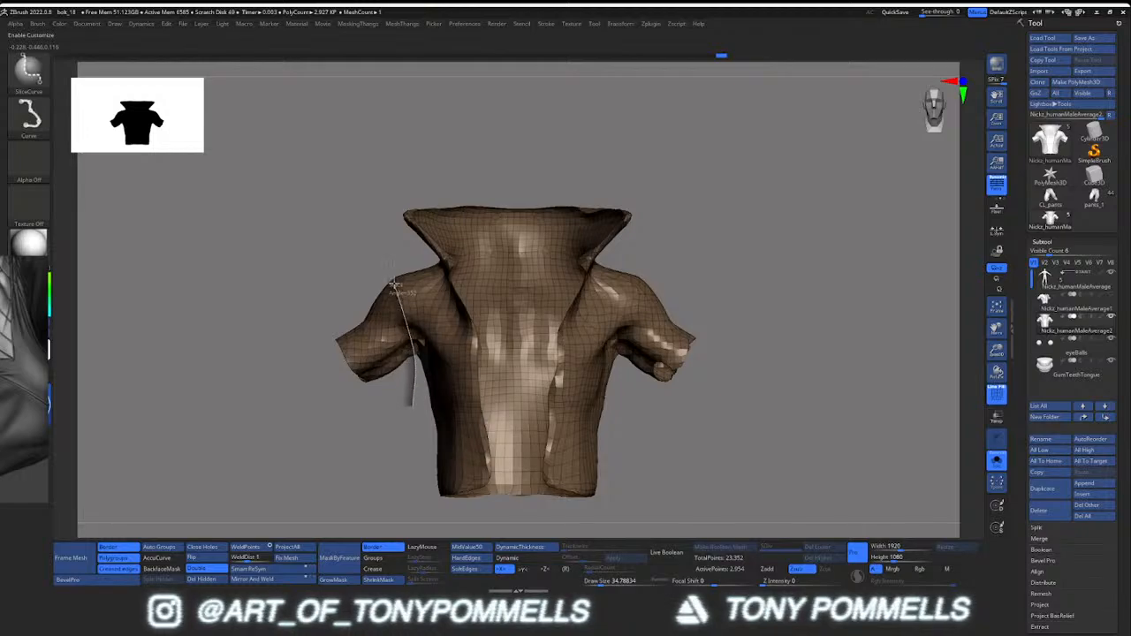
ctrl+shift+drag(412, 405, 410, 409)
key(ctrl+z)
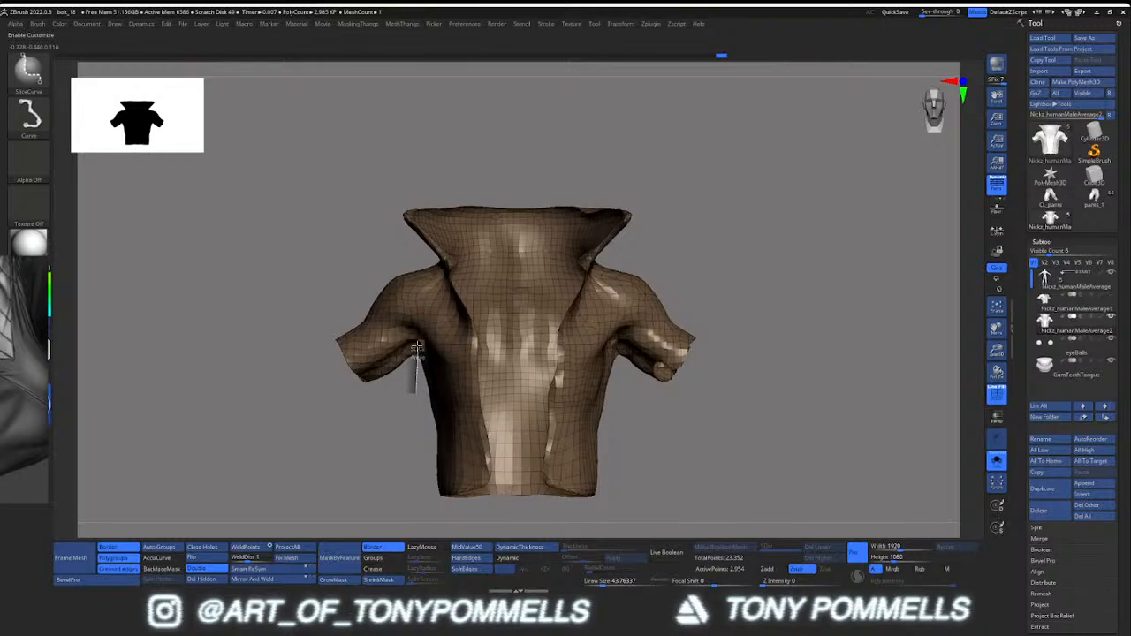
ctrl+shift+drag(394, 254, 397, 253)
mouse_move(398, 256)
right_down()
mouse_move(504, 274)
mouse_move(539, 265)
mouse_move(385, 329)
mouse_move(424, 279)
mouse_move(440, 310)
right_up()
mouse_move(324, 350)
right_down()
mouse_move(341, 320)
mouse_move(323, 343)
mouse_move(305, 321)
mouse_move(346, 320)
mouse_move(411, 363)
right_up()
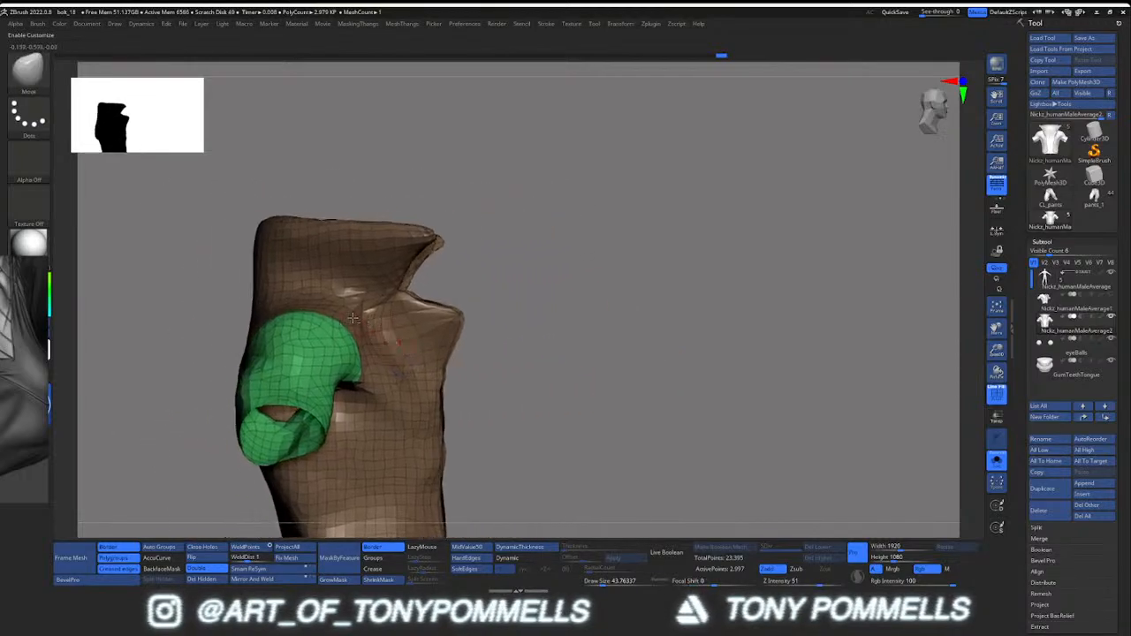
Slice the shirt vertically along its centre back and cut the lower torso into horizontal polygroup bands
mouse_move(320, 304)
right_down()
mouse_move(362, 307)
mouse_move(320, 299)
mouse_move(359, 307)
mouse_move(452, 276)
mouse_move(431, 251)
mouse_move(422, 270)
right_up()
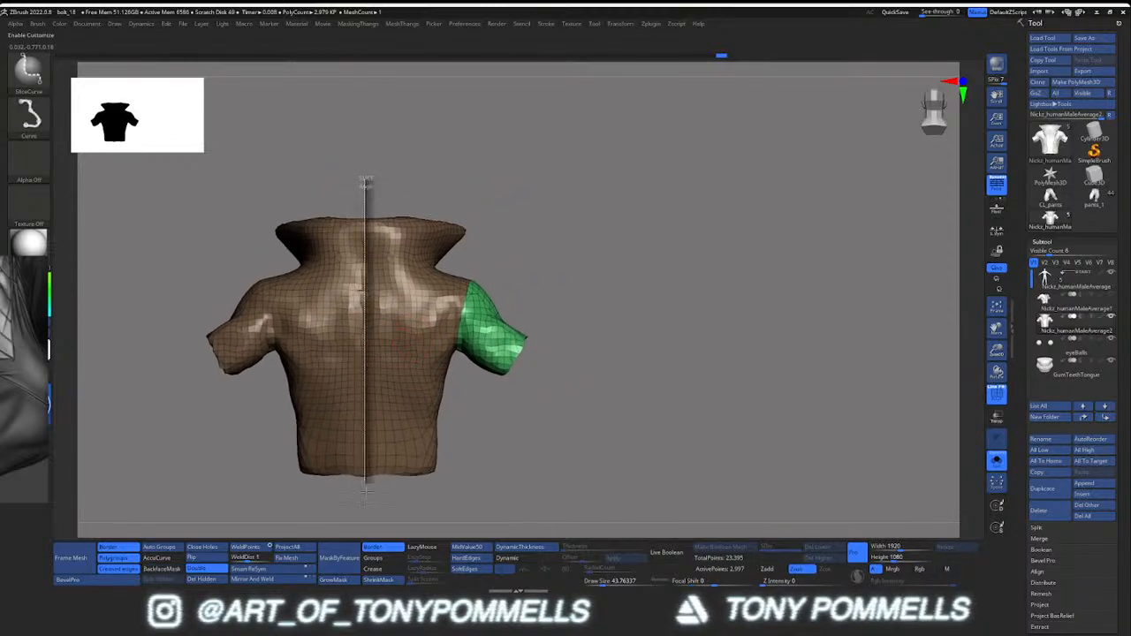
ctrl+shift+drag(365, 492, 365, 502)
right_drag(609, 372, 483, 390)
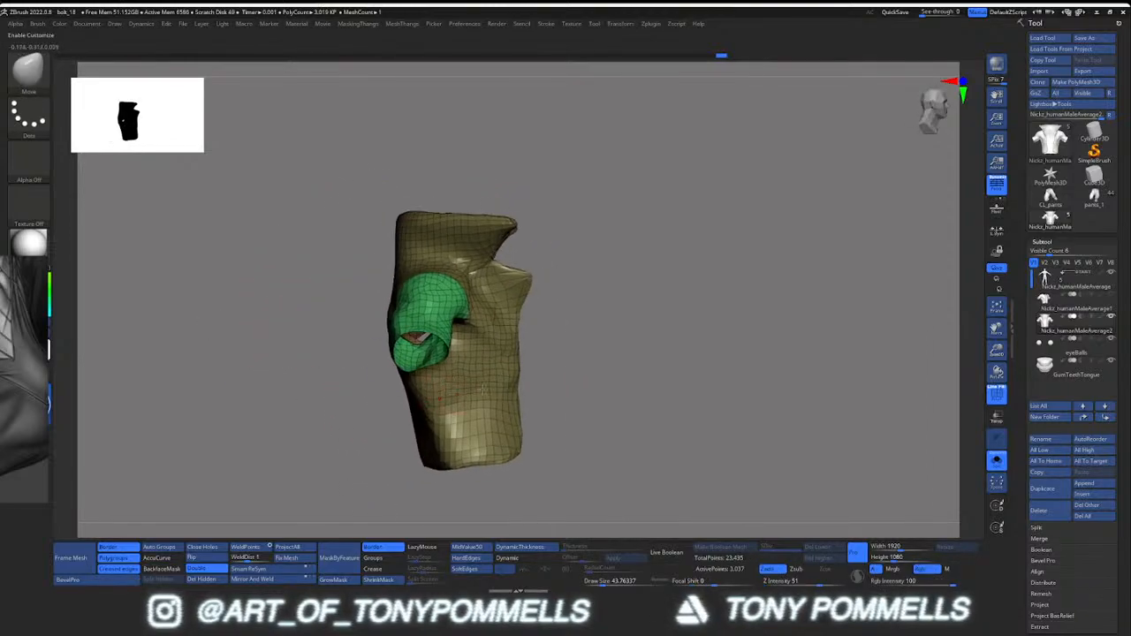
ctrl+shift+drag(327, 409, 329, 409)
ctrl+shift+drag(380, 445, 328, 460)
Hide the sleeve, slice the torso horizontally below the armpit, and show the whole shirt again
ctrl+shift+click(431, 310)
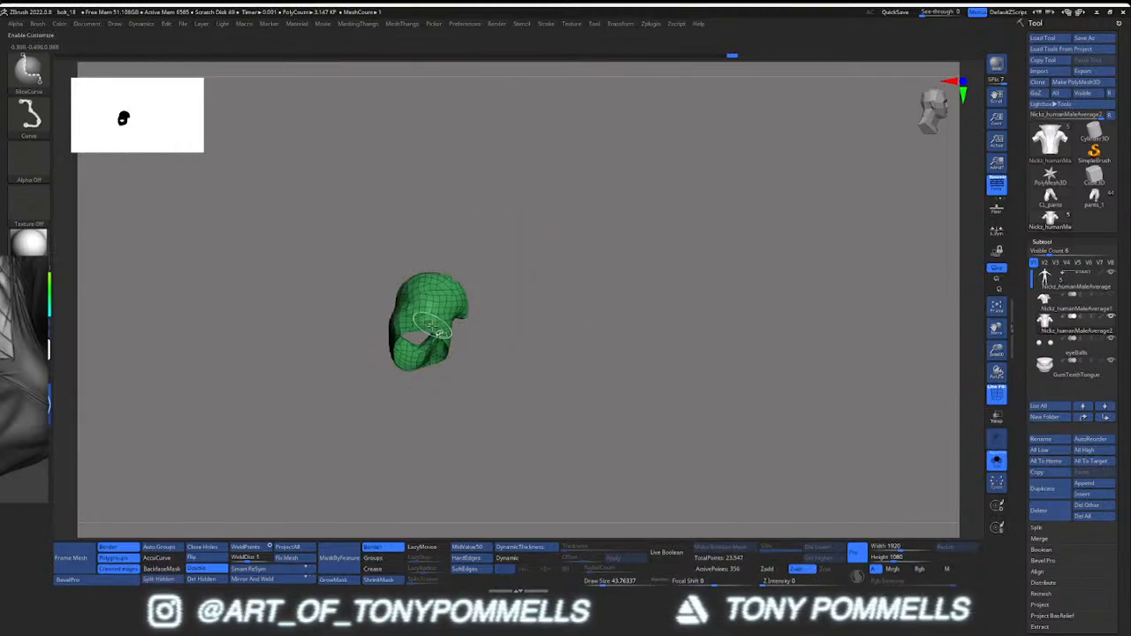
ctrl+shift+click(555, 350)
ctrl+shift+drag(359, 360, 357, 359)
mouse_move(353, 361)
mouse_down()
mouse_move(212, 361)
mouse_move(420, 354)
mouse_up()
ctrl+shift+click(302, 360)
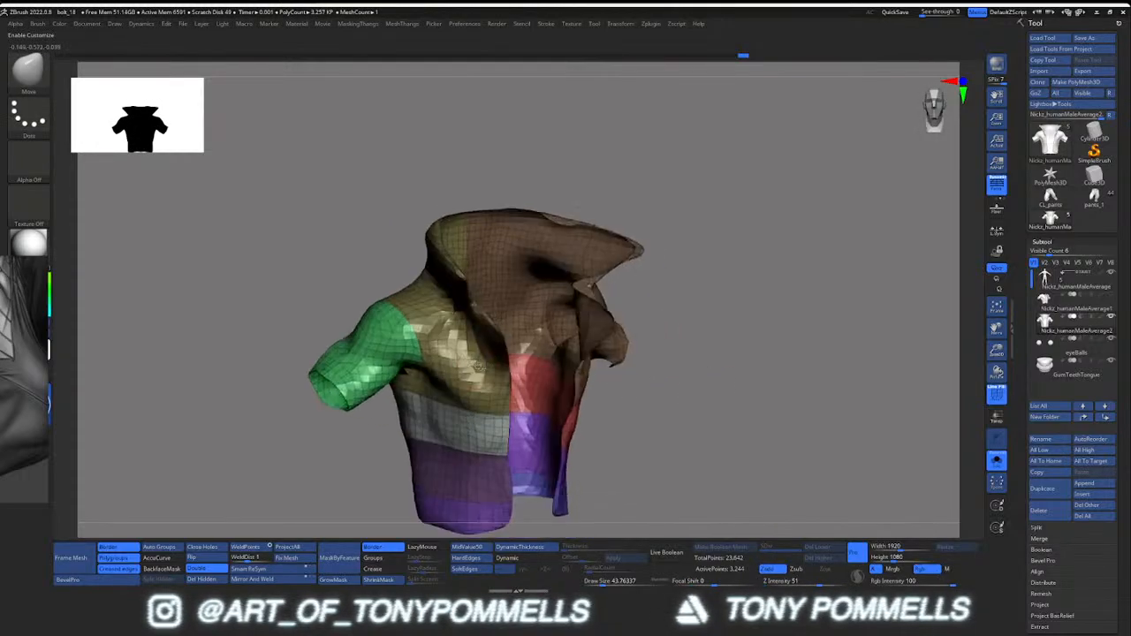
Isolate the upper torso polygroup and slice a curve separating the collar and lapel from the shoulder
ctrl+shift+click(446, 296)
mouse_move(304, 287)
mouse_down()
mouse_move(340, 269)
mouse_move(418, 291)
mouse_up()
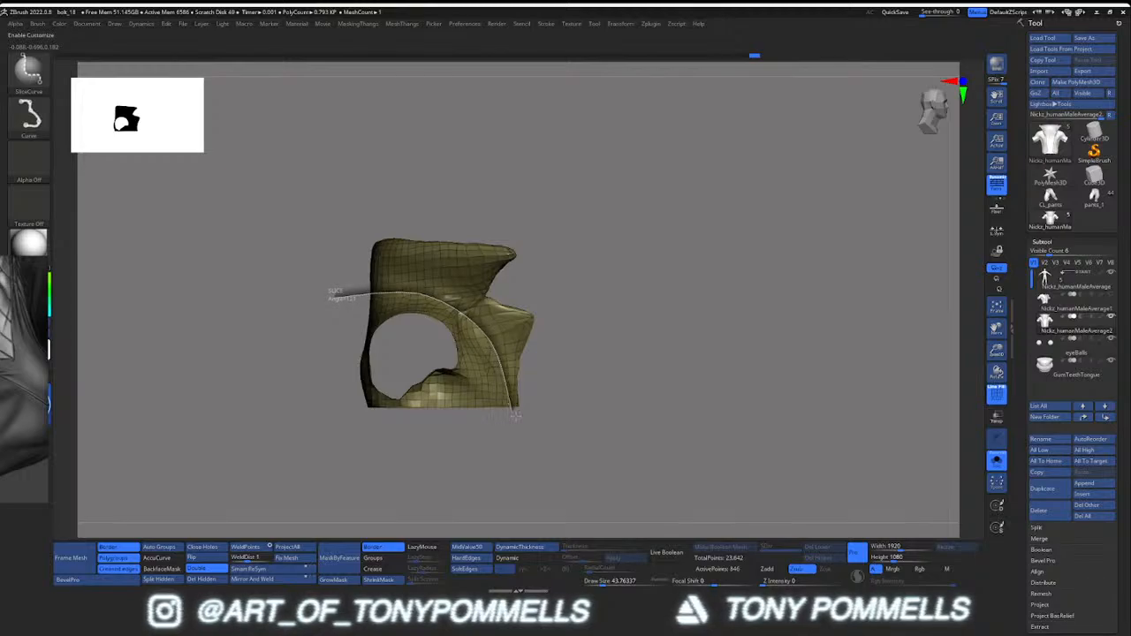
ctrl+shift+drag(522, 432, 522, 431)
drag(570, 367, 589, 318)
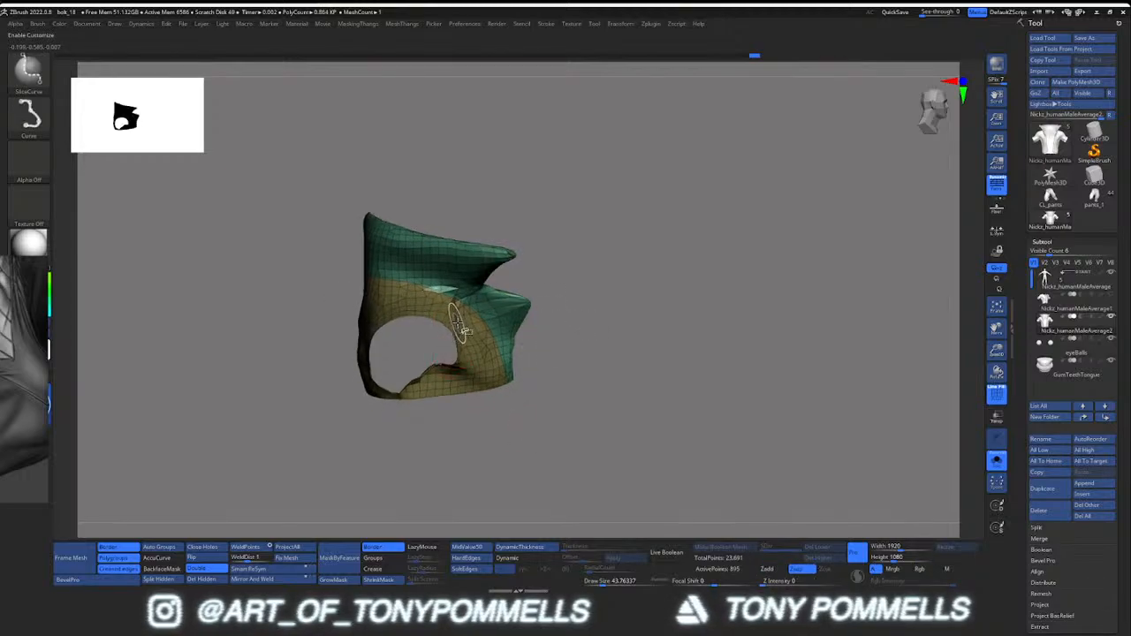
Isolate the shoulder polygroup, slice it into front and back panels, and unhide the rest of the shirt
ctrl+shift+click(537, 272)
ctrl+shift+click(468, 311)
drag(495, 402, 433, 357)
mouse_move(389, 409)
ctrl+shift+mouse_down()
mouse_move(389, 208)
mouse_move(404, 201)
ctrl+shift+mouse_up()
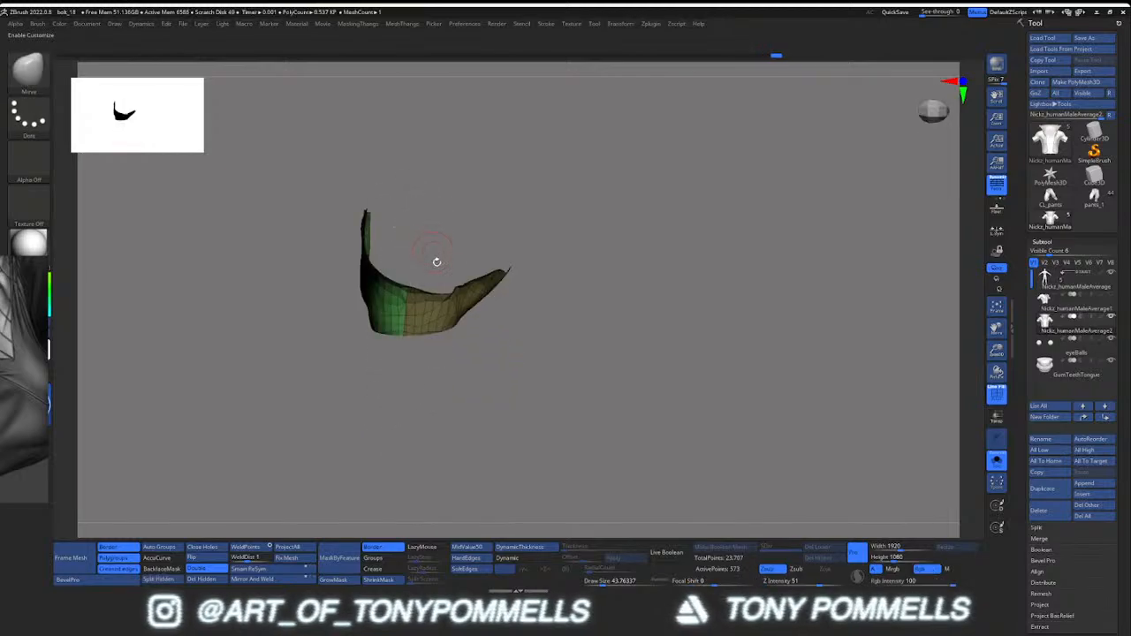
drag(434, 257, 484, 241)
ctrl+shift+click(484, 241)
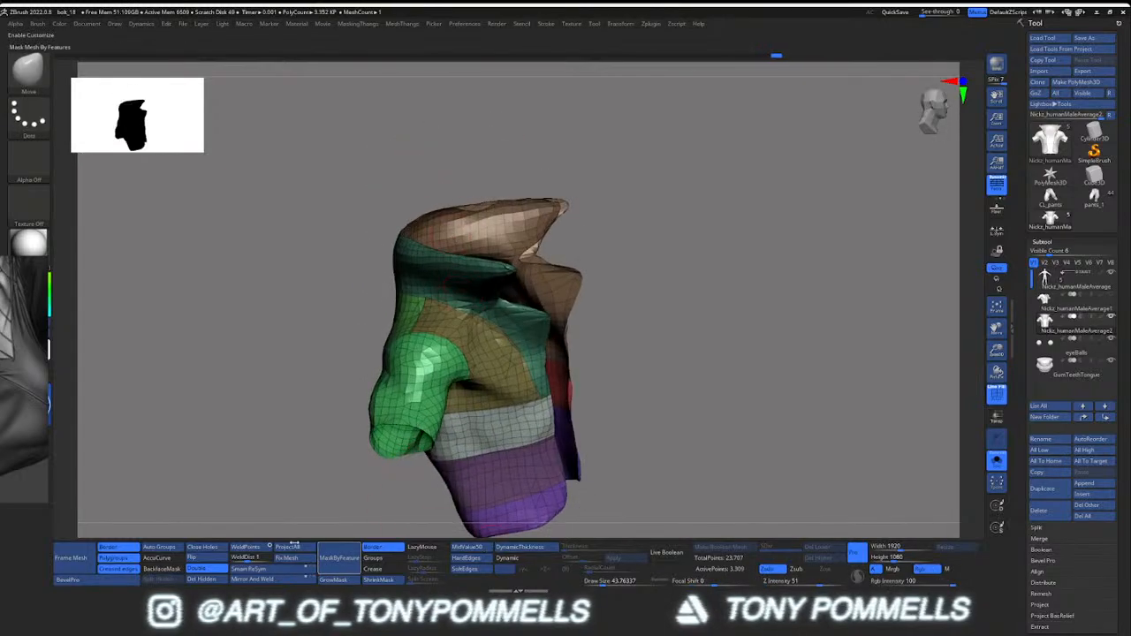
Mirror and weld the shirt so that both halves share the same polygroup panels
click(274, 579)
shift+right_drag(477, 344, 380, 363)
ctrl+right_drag(380, 362, 380, 350)
ctrl+right_drag(523, 350, 530, 329)
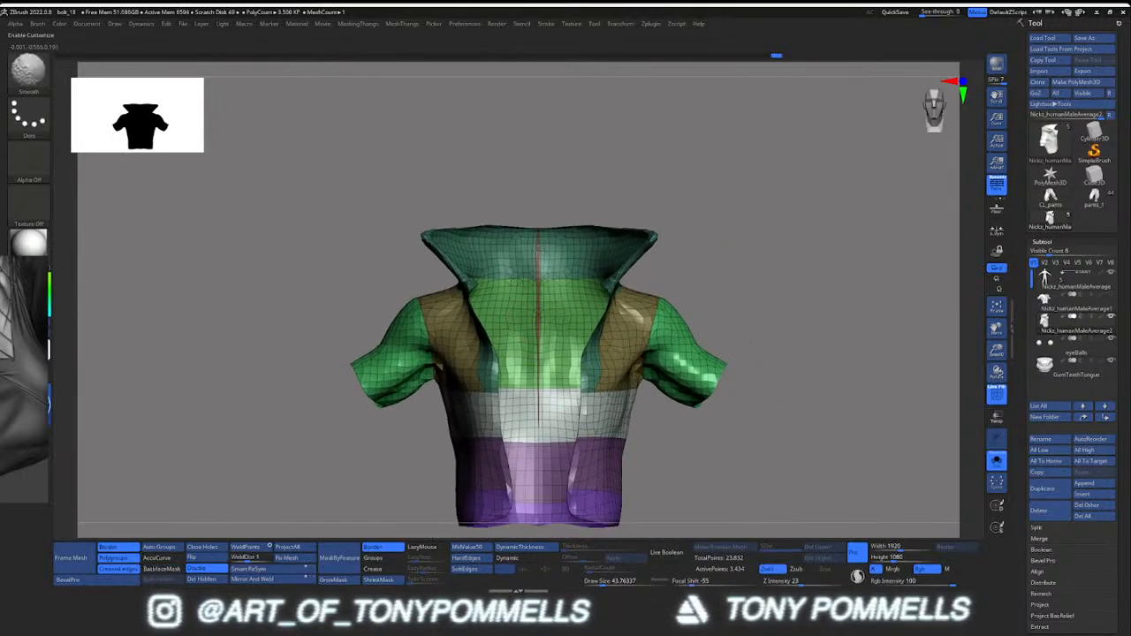
Isolate the midsection band with its centre seam strip, merge them into one polygroup, and show the whole shirt again
key(ctrl+shift)
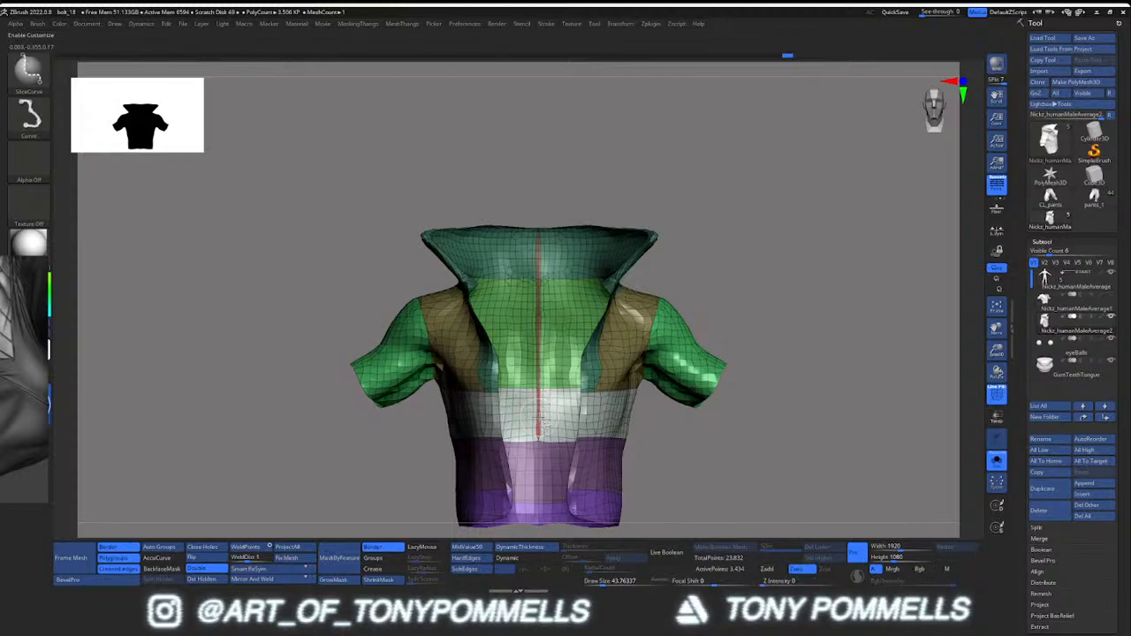
ctrl+shift+click(539, 416)
ctrl+shift+click(537, 415)
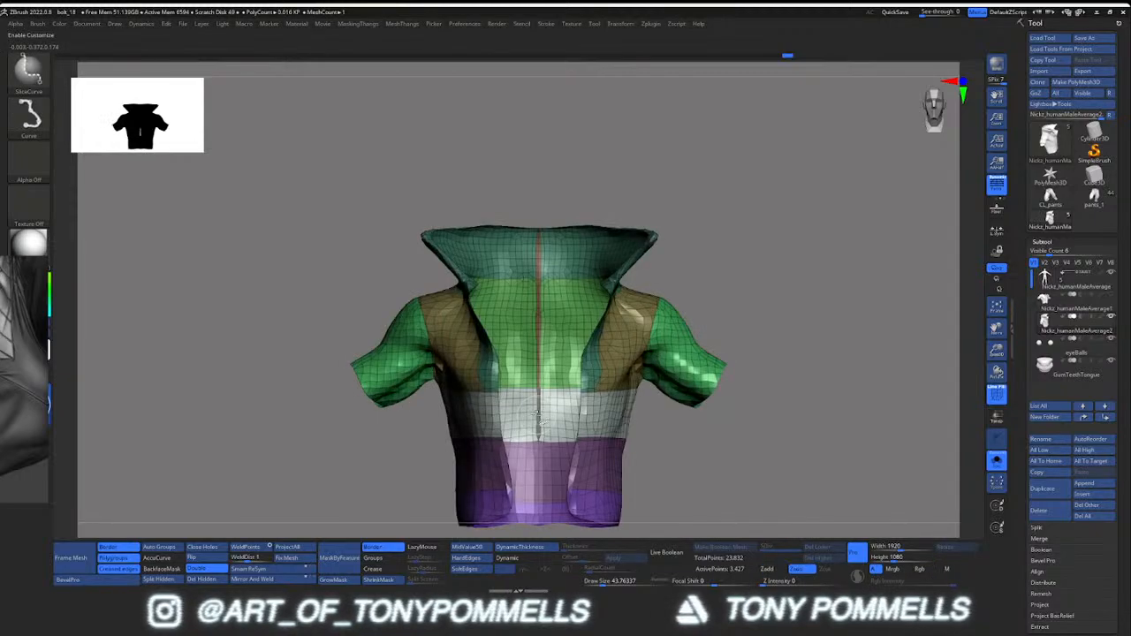
ctrl+shift+click(538, 416)
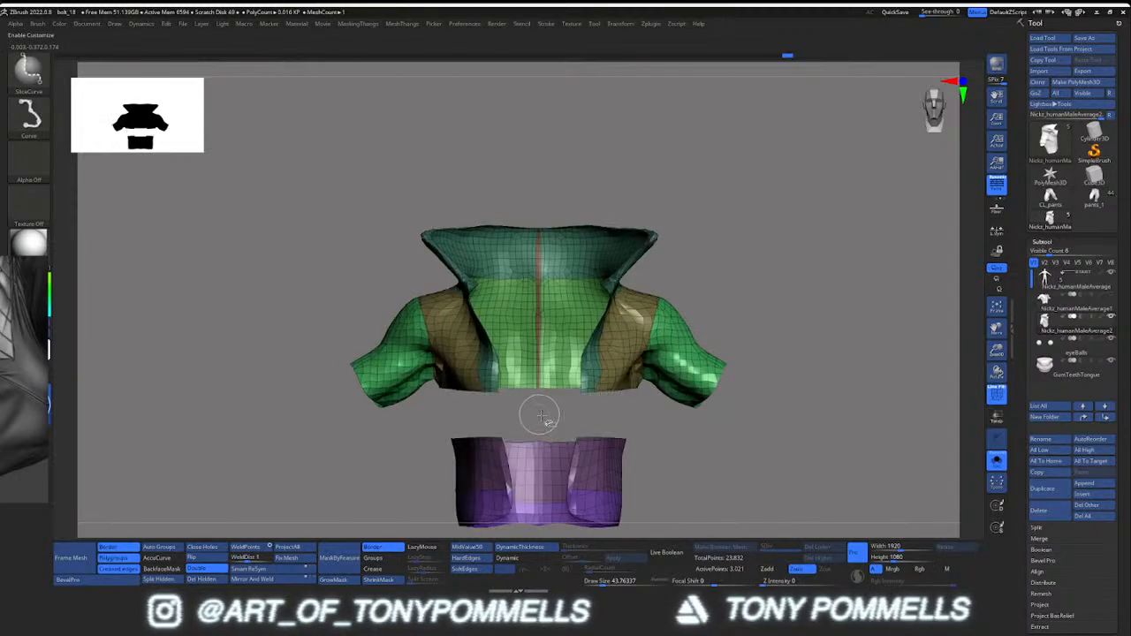
key(m)
click(631, 446)
ctrl+shift+click(663, 441)
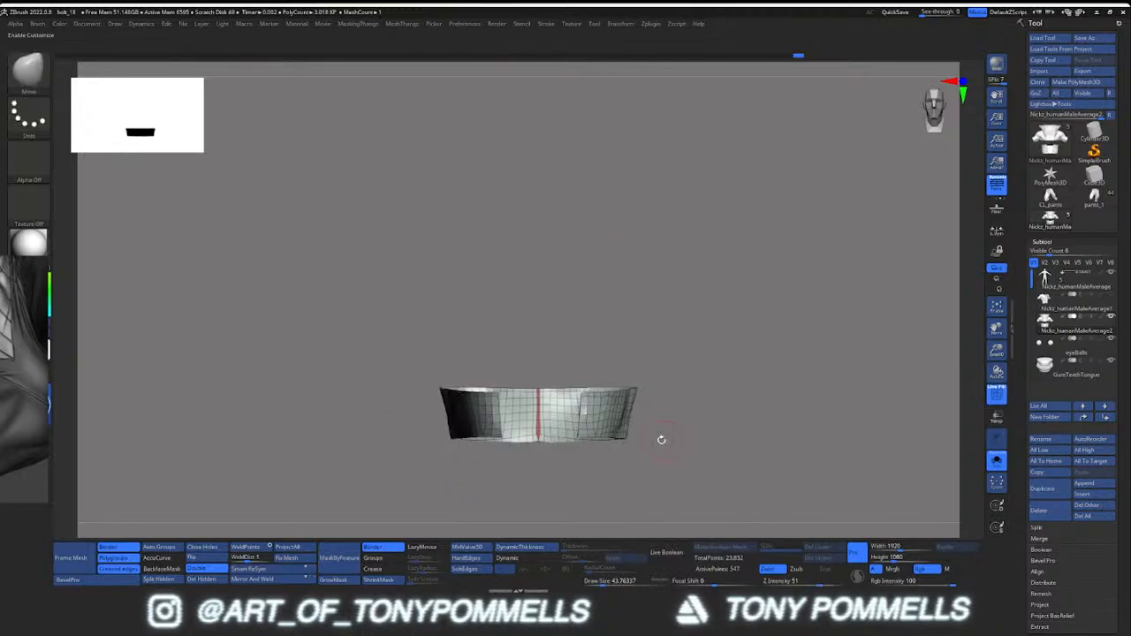
key(shift+f)
ctrl+shift+click(669, 442)
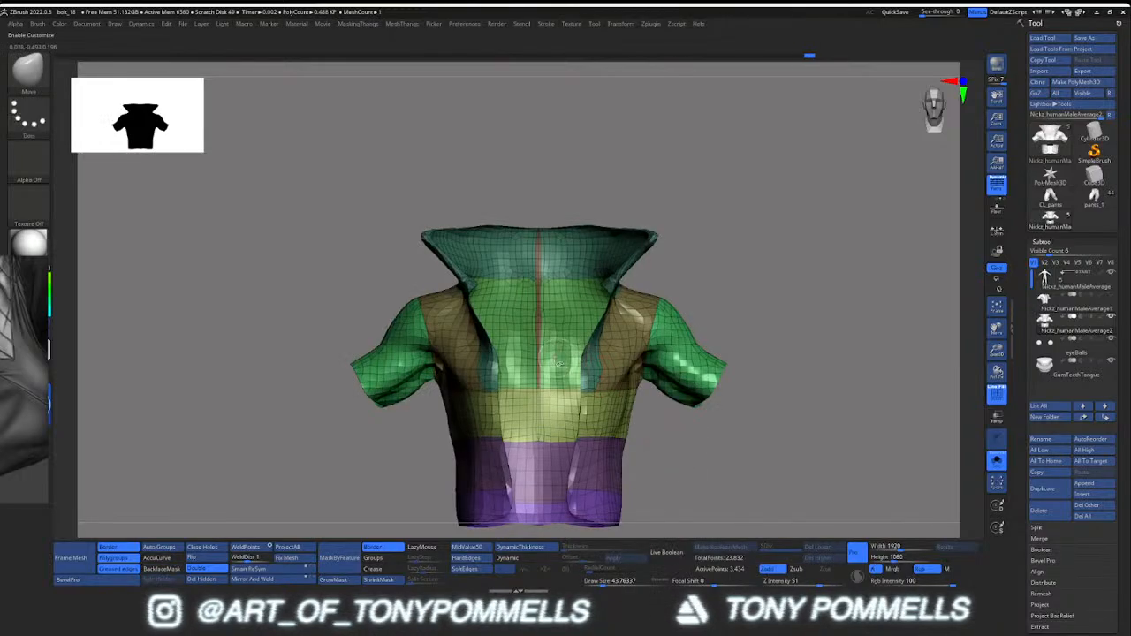
Isolate the back panel with the centre strip, mask the strip above the neckline, give it its own polygroup, and unhide the shirt
ctrl+shift+click(539, 347)
key(f)
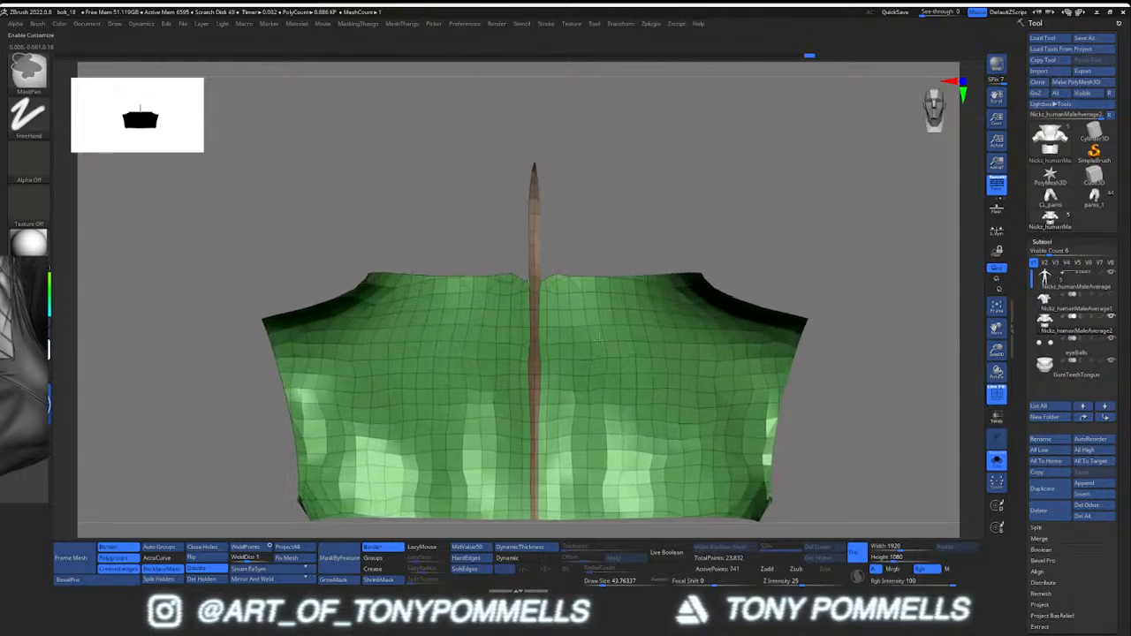
key(m)
click(474, 324)
click(454, 332)
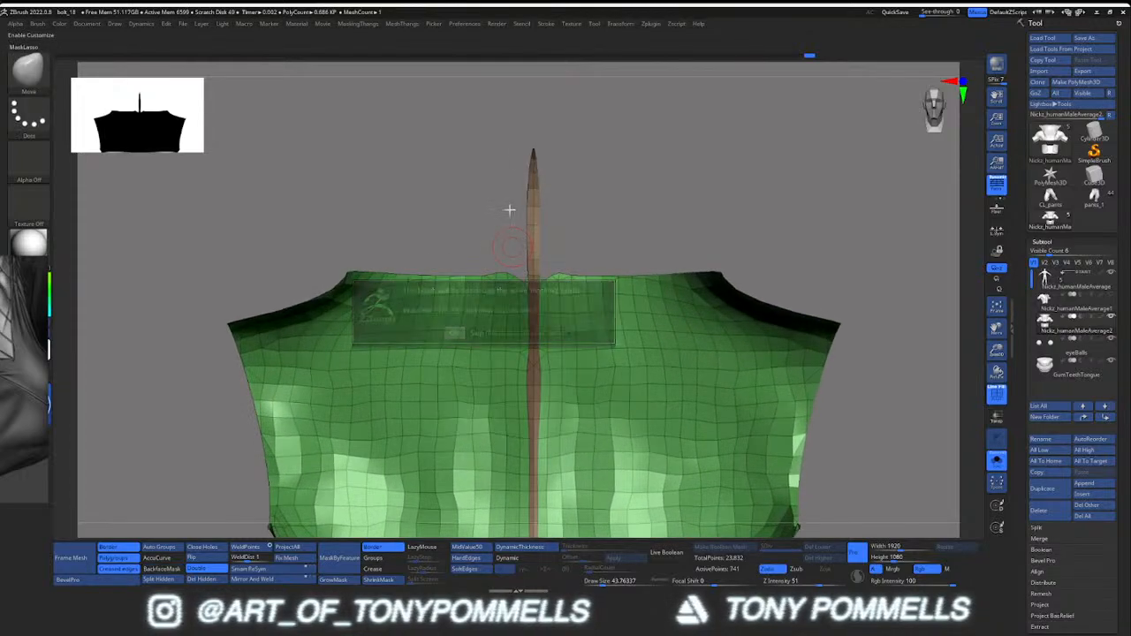
ctrl+drag(521, 226, 547, 259)
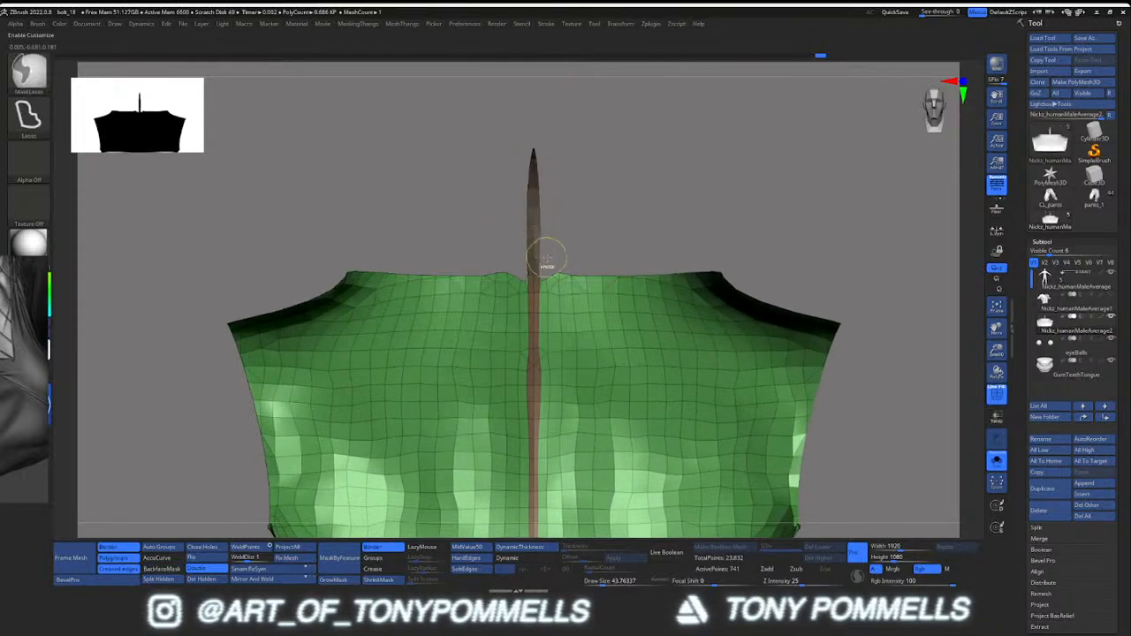
key(ctrl+w)
ctrl+right_drag(554, 269, 516, 259)
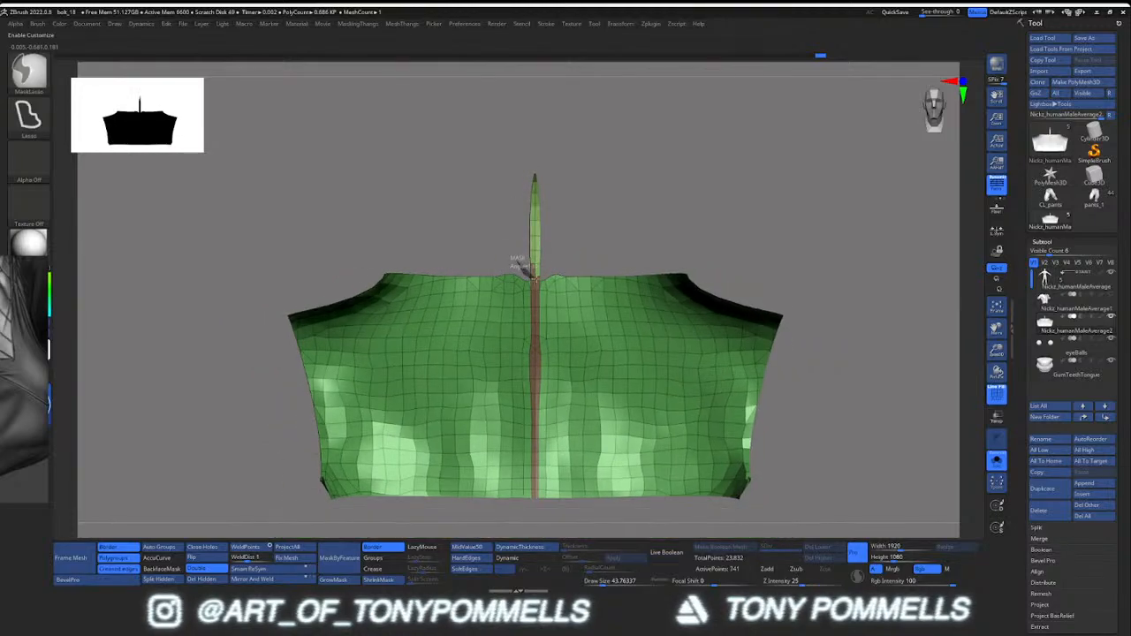
mouse_move(535, 279)
ctrl+mouse_down()
mouse_move(522, 139)
mouse_move(529, 263)
ctrl+mouse_up()
key(ctrl+w)
ctrl+shift+click(565, 256)
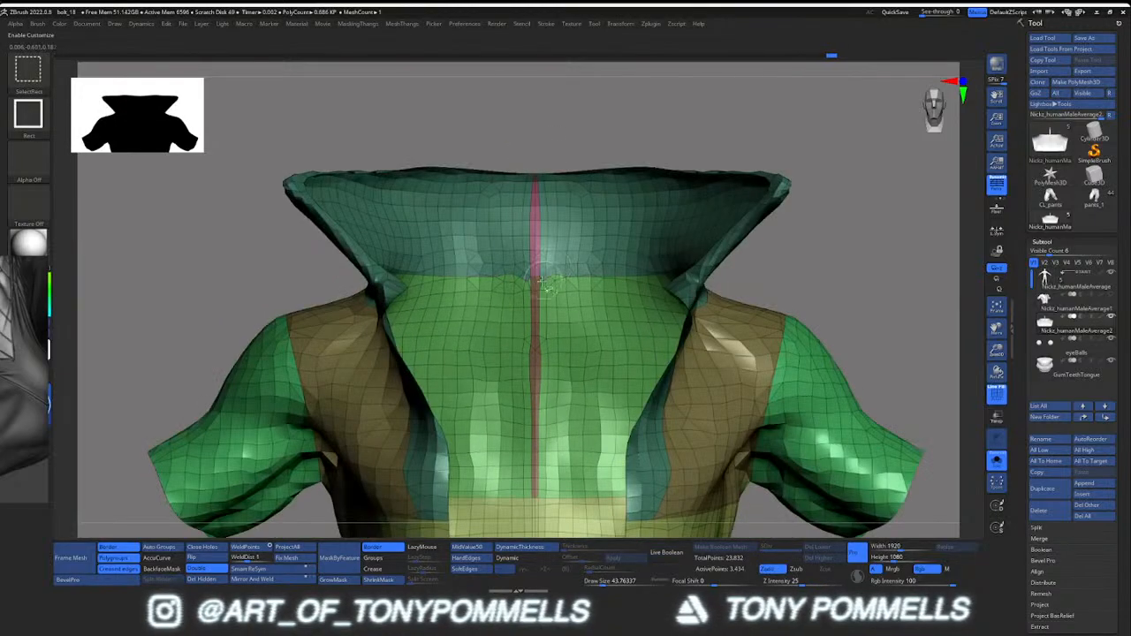
Isolate the back panel with its remaining centre strip, merge them into one polygroup, and unhide the shirt
ctrl+shift+click(531, 343)
key(ctrl+w)
ctrl+shift+click(545, 255)
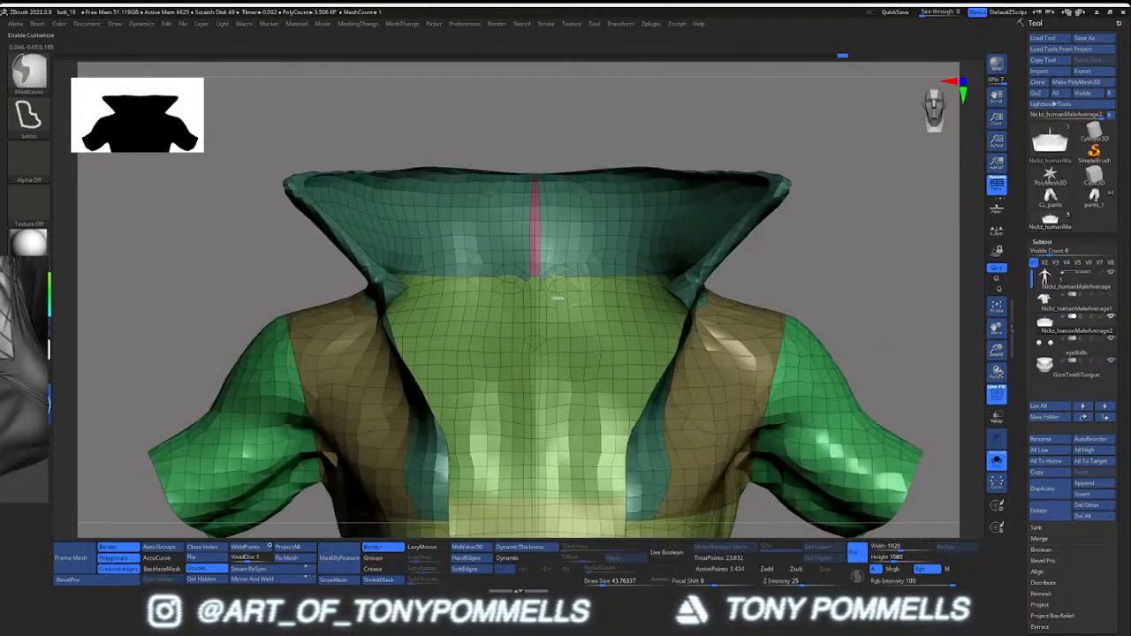
Isolate the collar with its centre strip, merge them into one polygroup, and bring back the rest of the shirt
ctrl+right_drag(545, 255, 504, 281)
right_drag(503, 281, 547, 295)
ctrl+shift+click(545, 249)
key(ctrl+w)
ctrl+shift+click(569, 205)
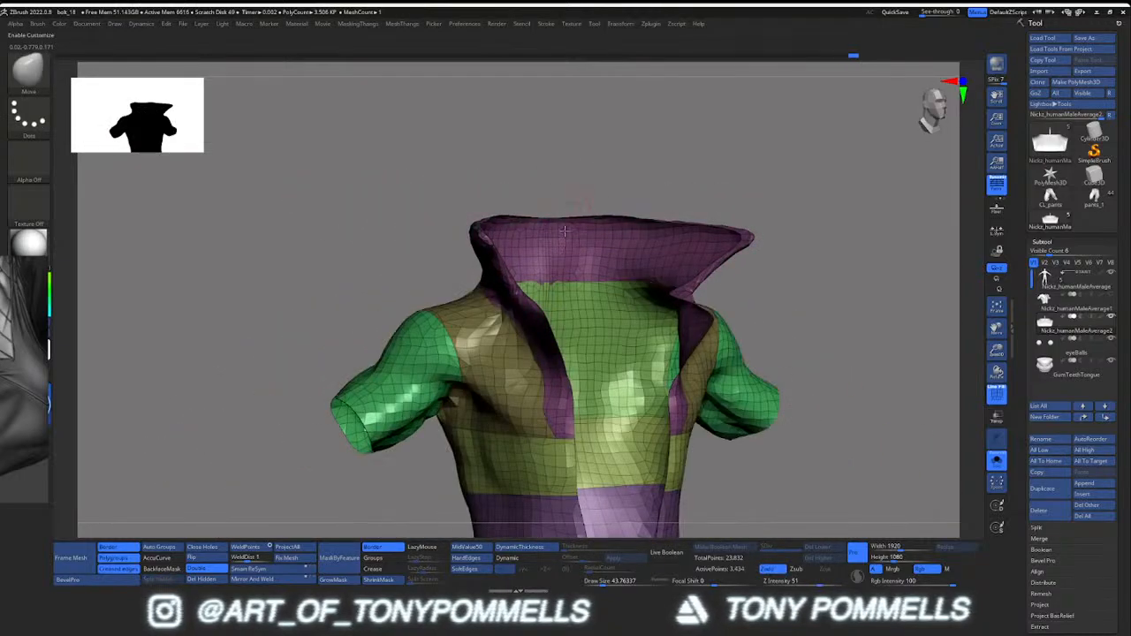
ZRemesh the shirt with KeepGroups and Adapt enabled and a target polygon count of 5
shift+right_drag(567, 237, 574, 268)
mouse_move(574, 269)
right_down()
mouse_move(508, 269)
mouse_move(570, 288)
right_up()
right_drag(570, 287, 707, 290)
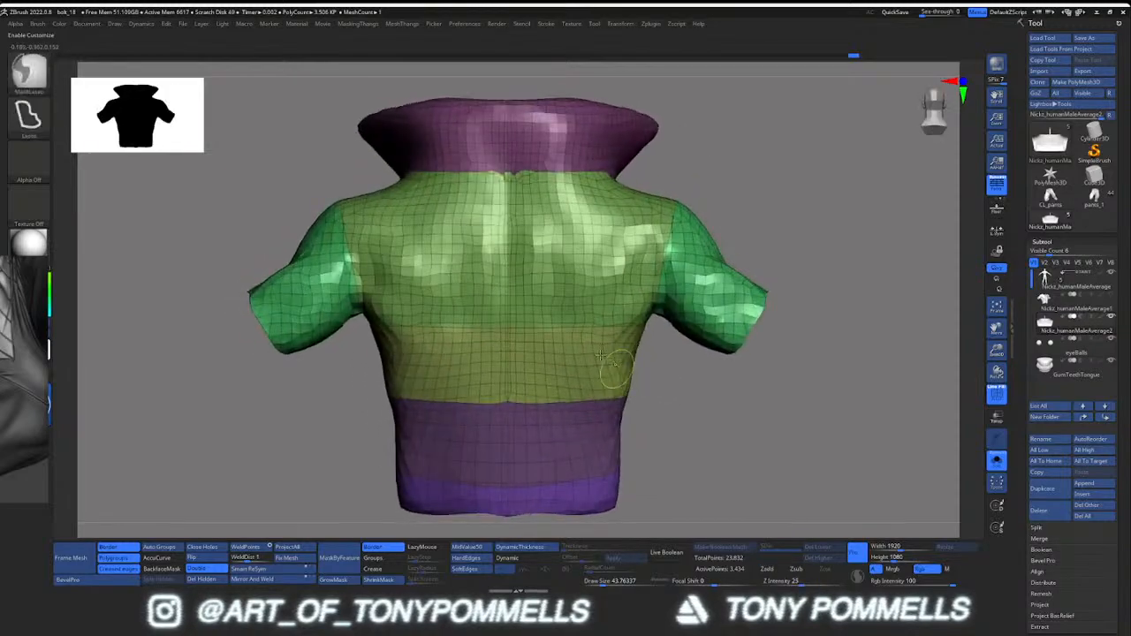
ctrl+right_drag(617, 373, 570, 352)
right_drag(570, 352, 604, 343)
key(2)
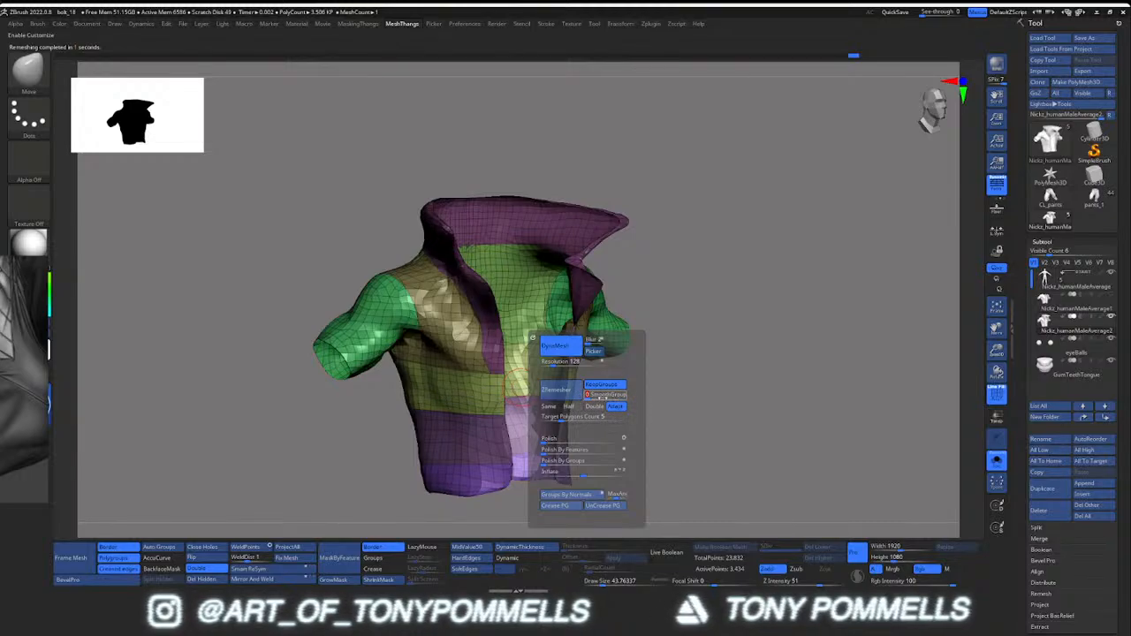
key(Escape)
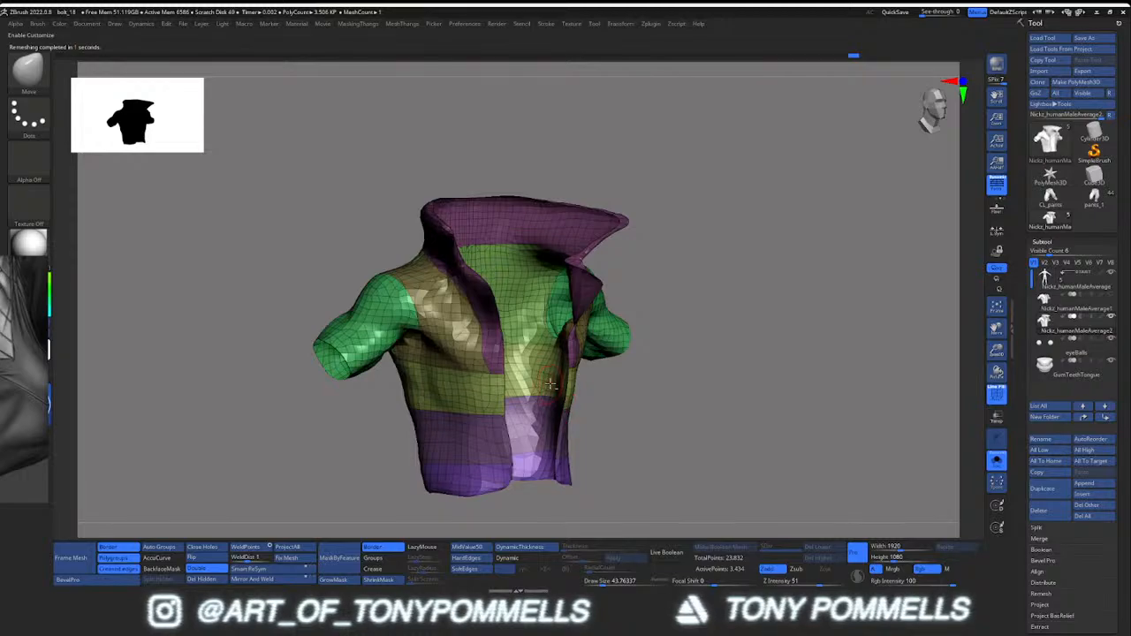
key(2)
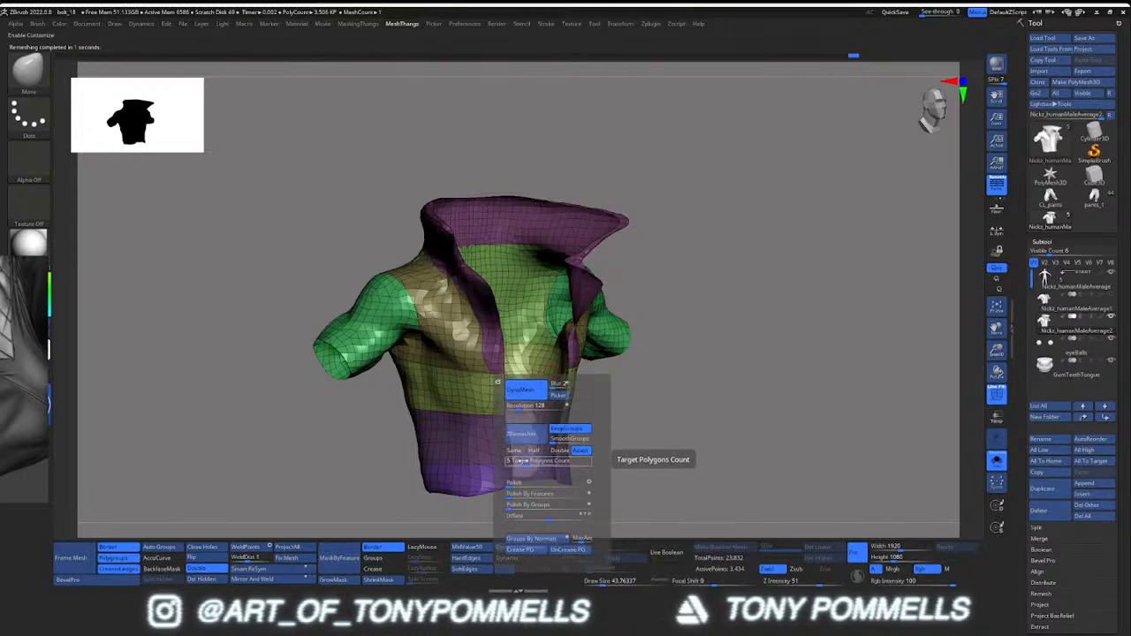
click(520, 432)
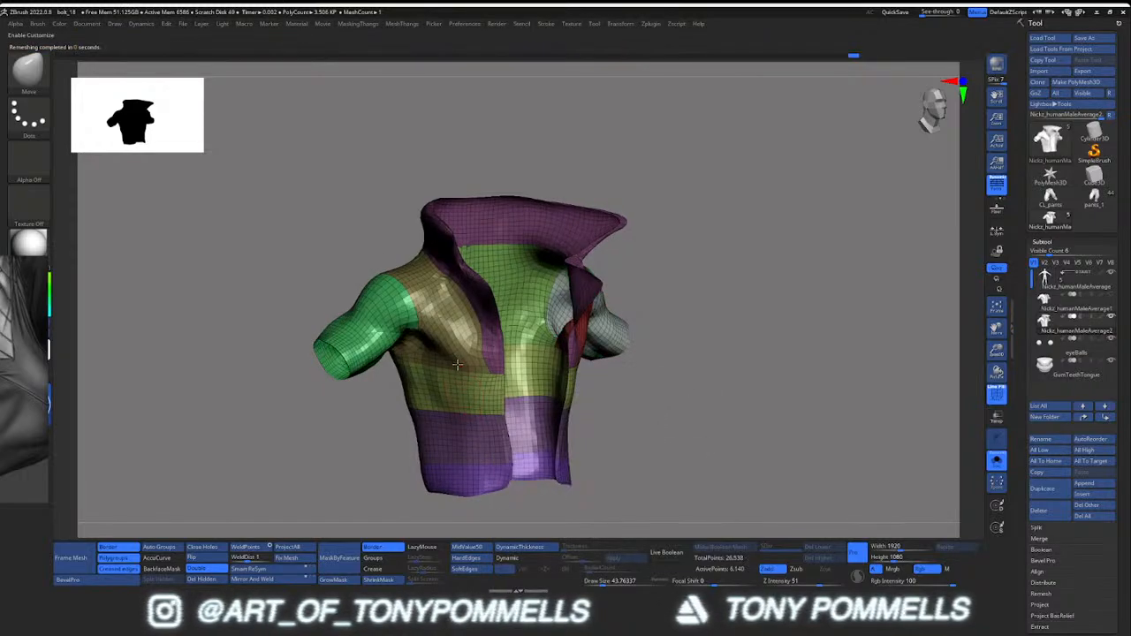
Lower the shirt's mesh density with repeated ZRemesher passes at Half, keeping groups, and undo the last two passes
mouse_move(467, 364)
right_down()
mouse_move(445, 360)
mouse_move(468, 378)
right_up()
key(2)
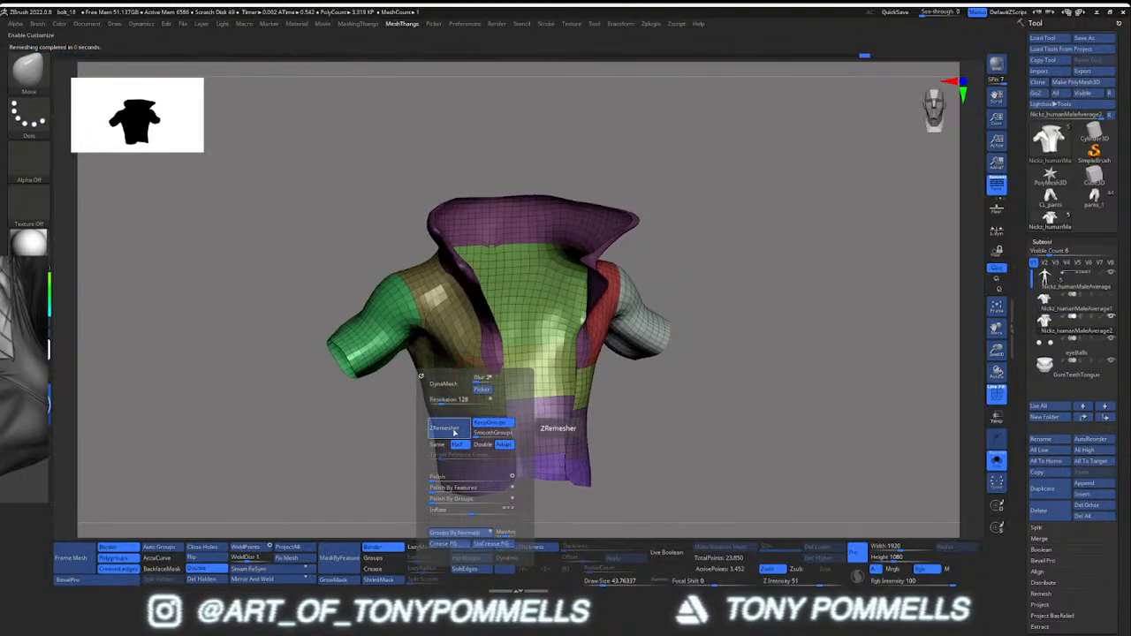
click(454, 431)
click(455, 433)
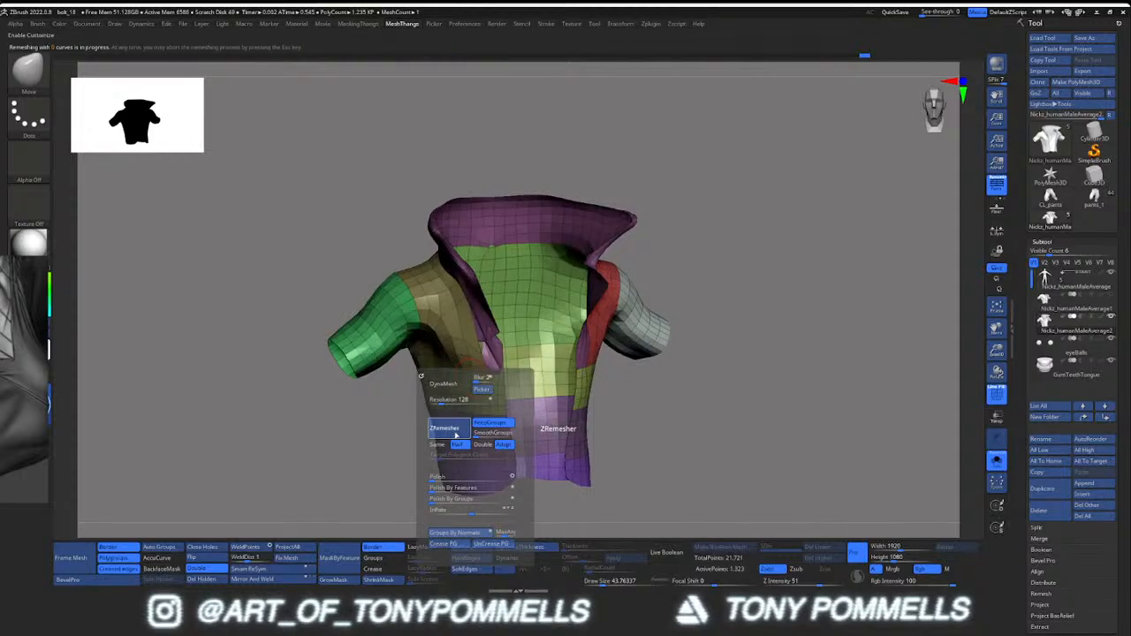
right_drag(445, 343, 490, 338)
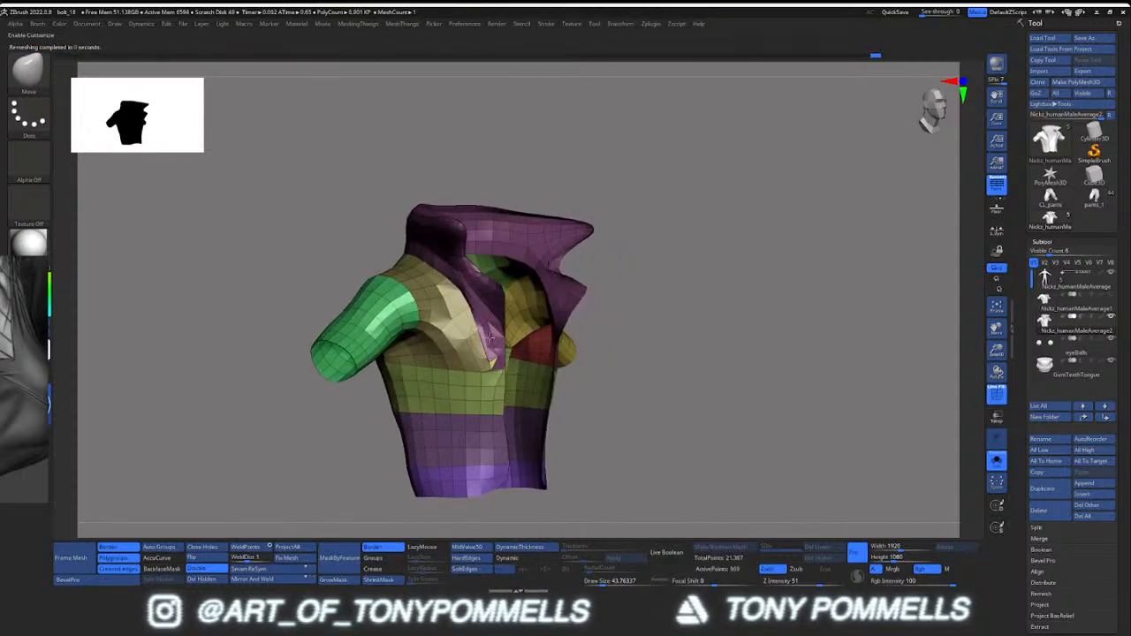
key(ctrl+z)
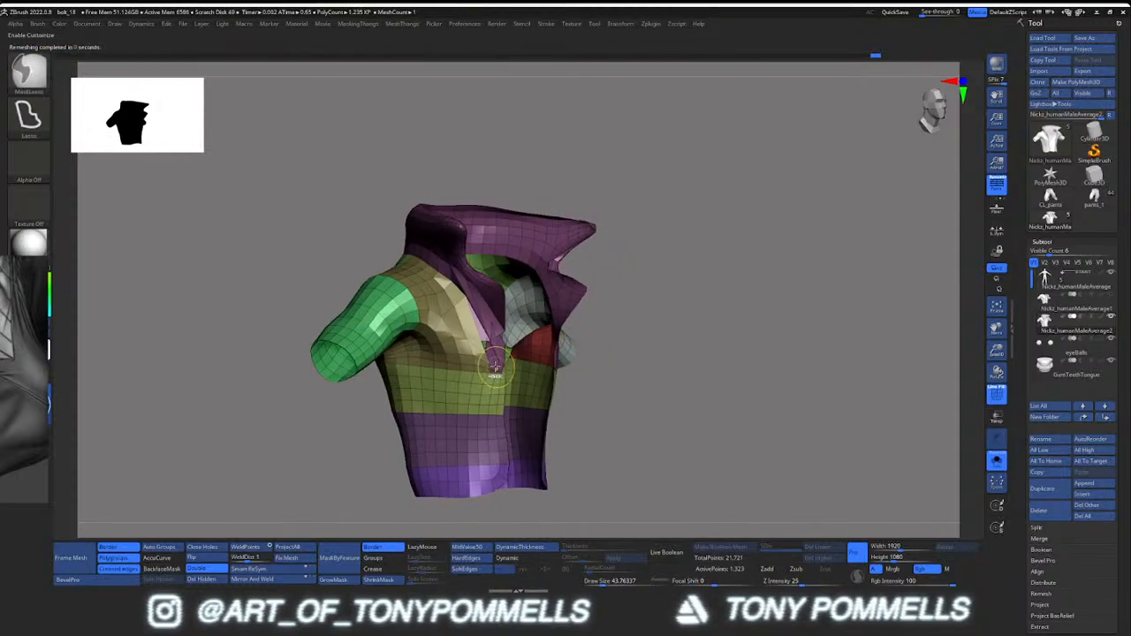
key(ctrl+z)
mouse_move(500, 361)
right_down()
mouse_move(478, 362)
mouse_move(497, 364)
right_up()
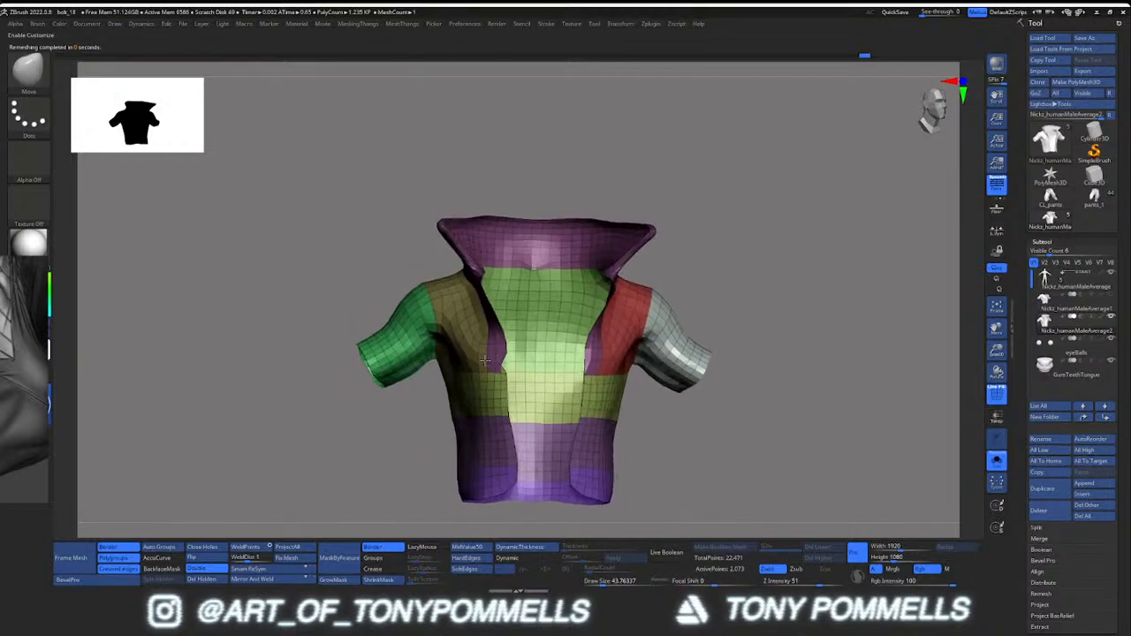
Reduce the draw size to about 30.7 and isolate the collar and lapels together with the midsection band
key(s)
drag(505, 363, 500, 363)
mouse_move(497, 373)
ctrl+right_down()
mouse_move(496, 385)
mouse_move(492, 364)
ctrl+right_up()
ctrl+shift+click(501, 367)
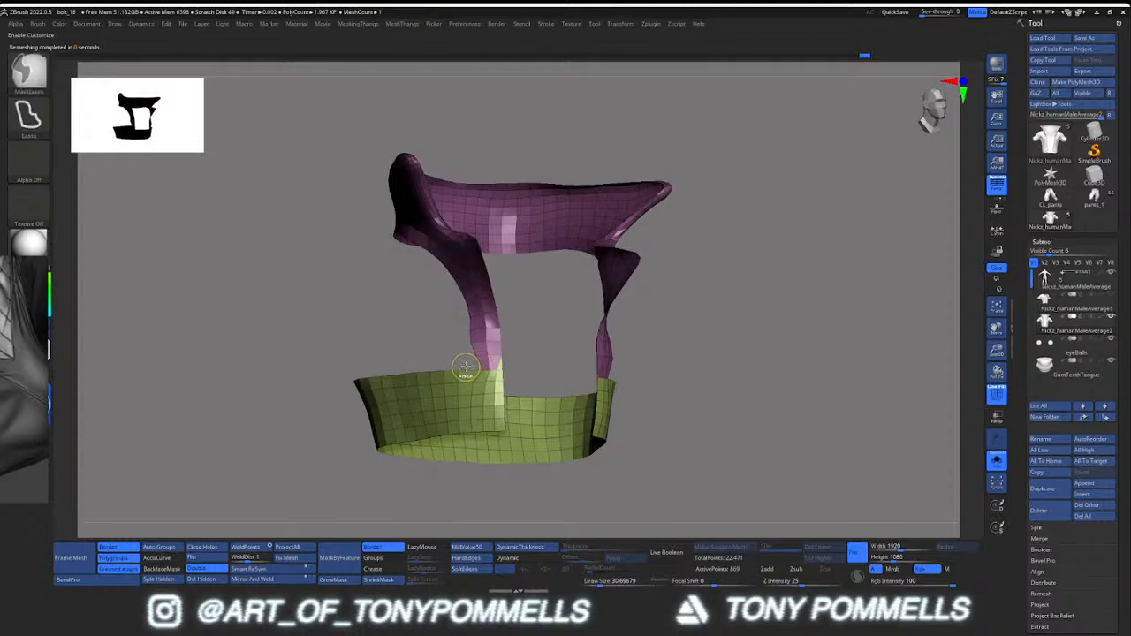
mouse_move(492, 368)
ctrl+mouse_down()
mouse_move(530, 445)
mouse_move(241, 363)
mouse_move(252, 356)
ctrl+mouse_up()
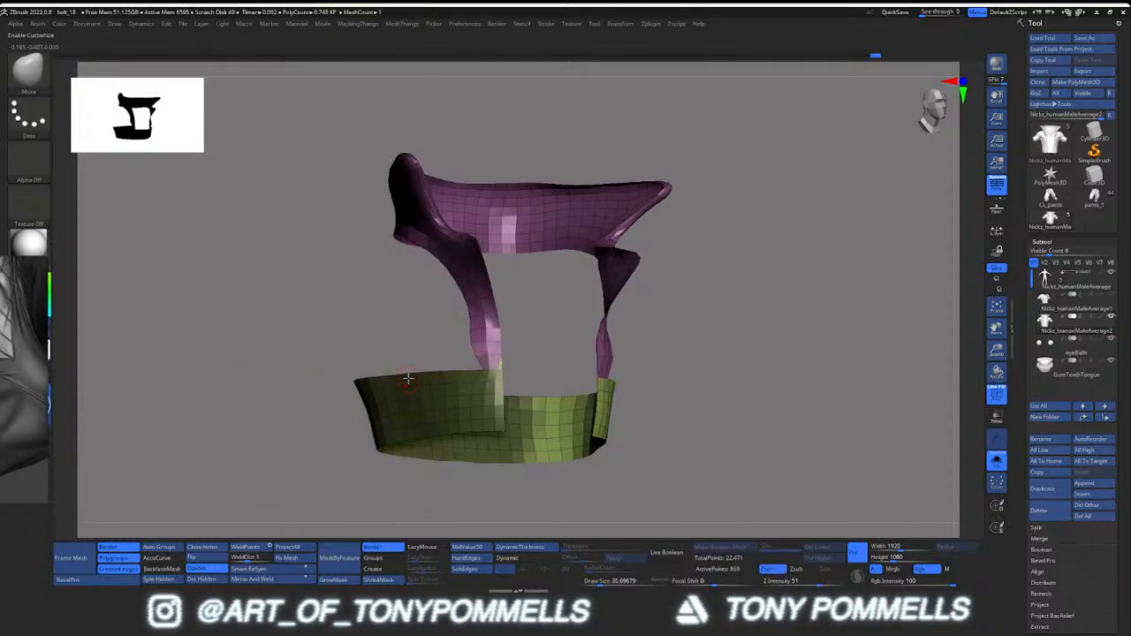
mouse_move(461, 394)
right_down()
mouse_move(412, 403)
mouse_move(485, 394)
mouse_move(482, 377)
right_up()
key(ctrl+z)
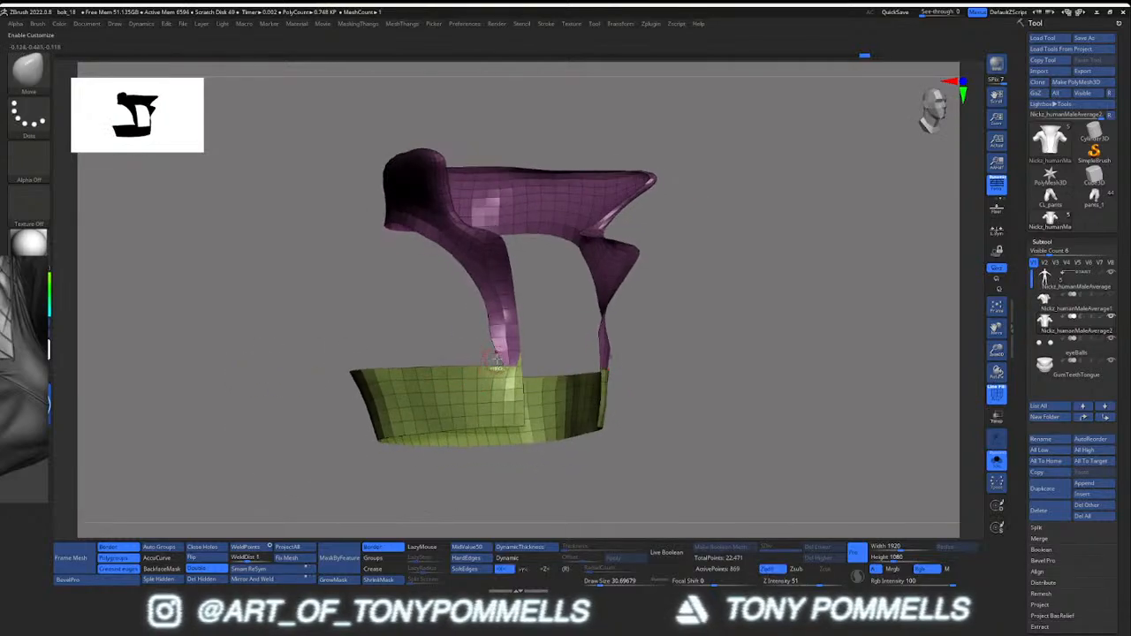
With X symmetry on, mask the midsection band up to the lapel tips, regroup it as one polygroup, and unhide the shirt
mouse_move(511, 357)
ctrl+mouse_down()
mouse_move(560, 468)
mouse_move(320, 364)
ctrl+mouse_up()
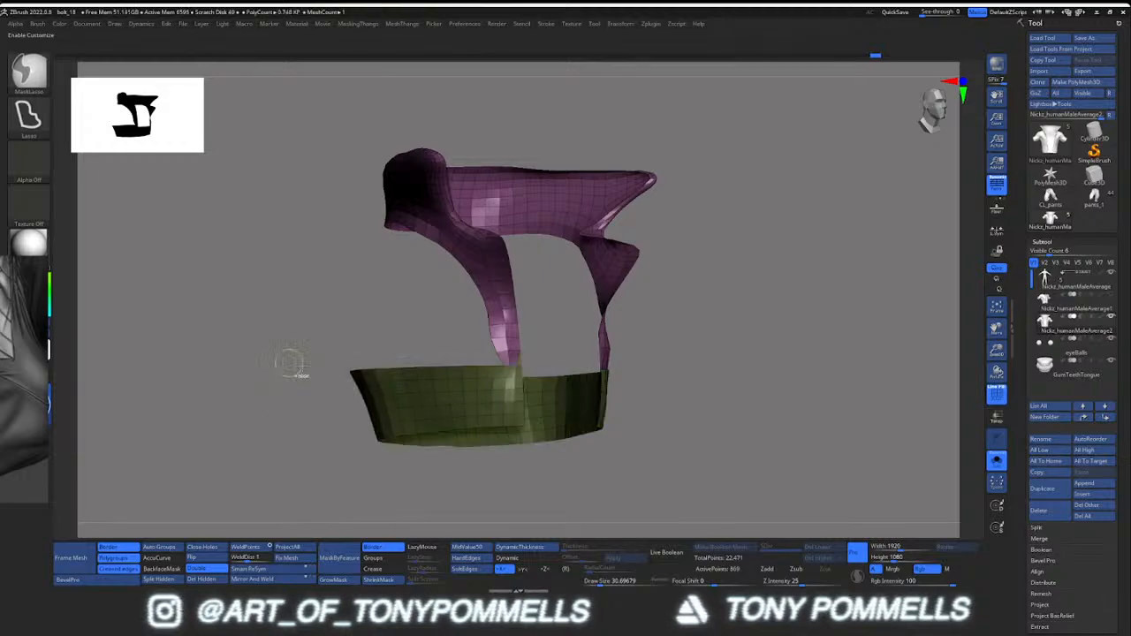
key(ctrl+w)
right_drag(432, 358, 457, 351)
ctrl+shift+click(457, 350)
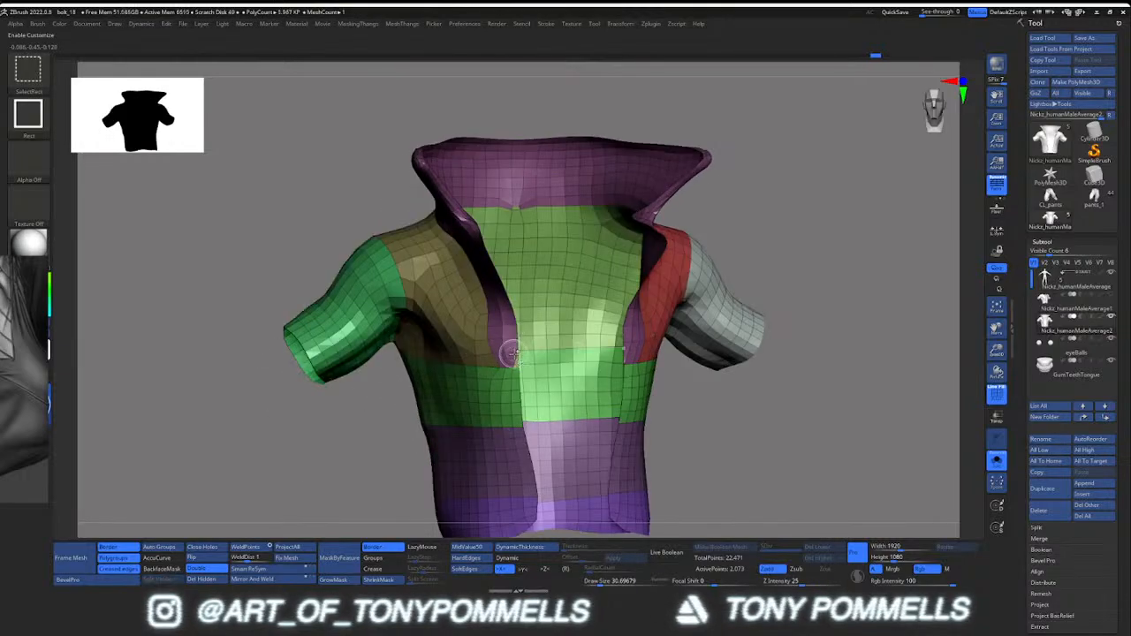
Isolate the collar and lapels, regroup them as one polygroup down to the lapel tips, and unhide the shirt
ctrl+shift+click(515, 354)
key(ctrl+w)
ctrl+shift+click(518, 383)
right_drag(518, 383, 512, 221)
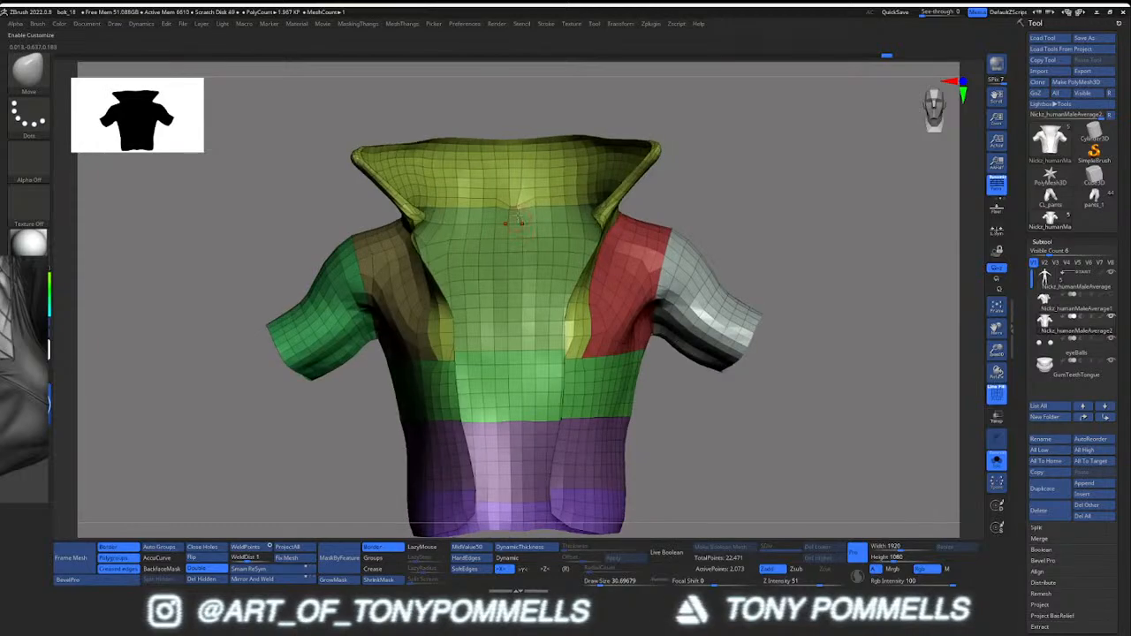
Isolate the collar and back panel, regroup them to clean their border at the back neckline, and unhide the shirt
ctrl+shift+click(515, 207)
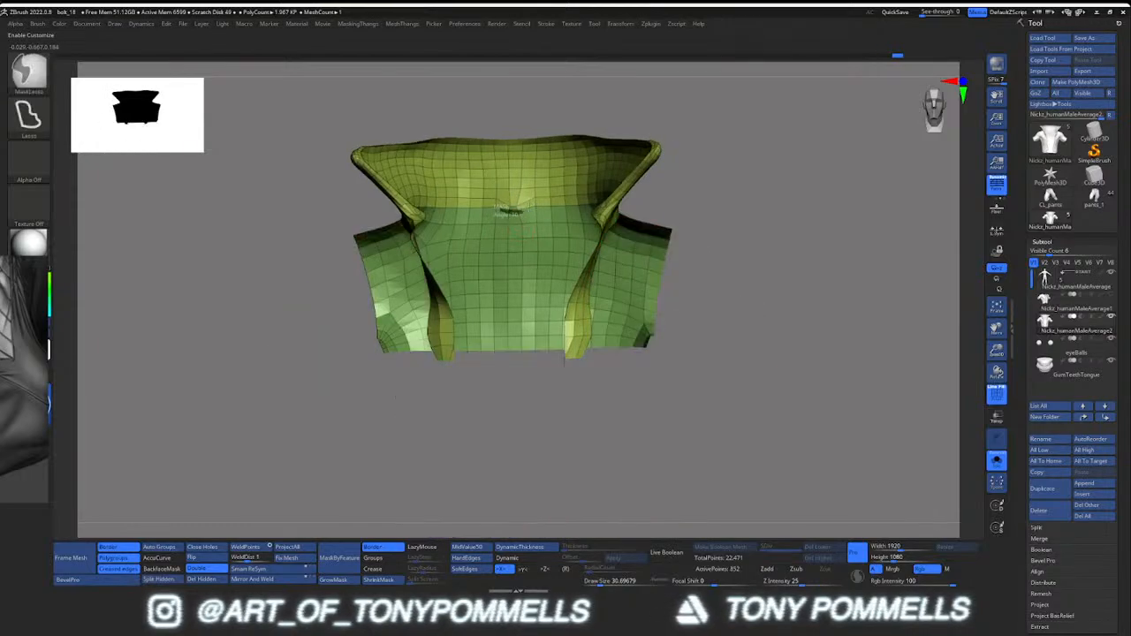
ctrl+shift+click(543, 119)
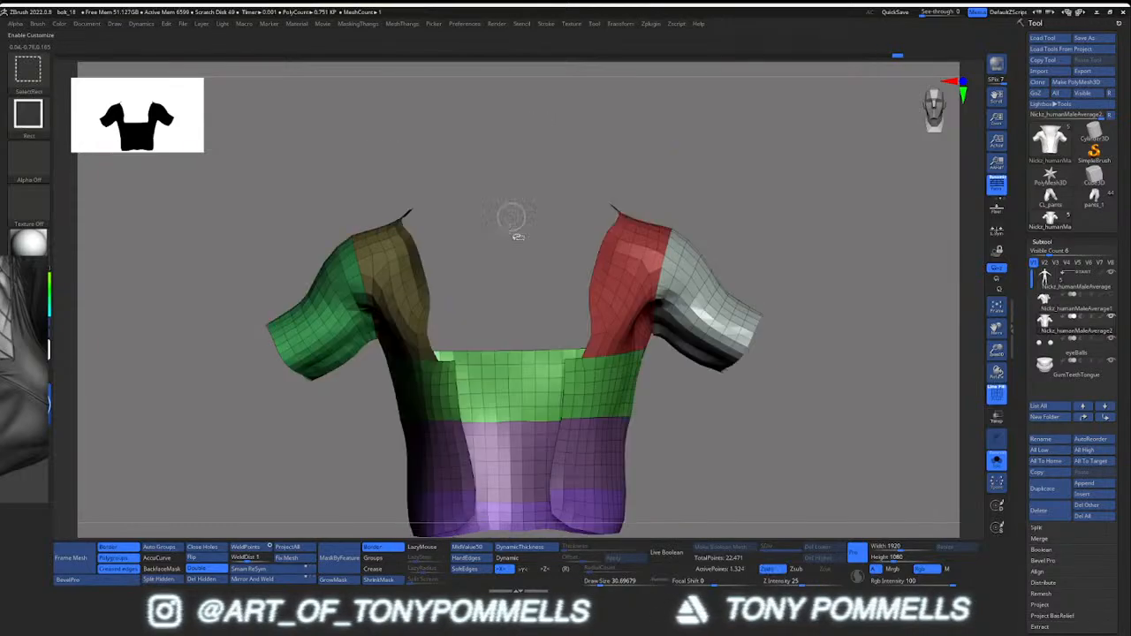
ctrl+shift+click(558, 177)
ctrl+shift+click(518, 206)
key(ctrl+w)
ctrl+shift+click(655, 224)
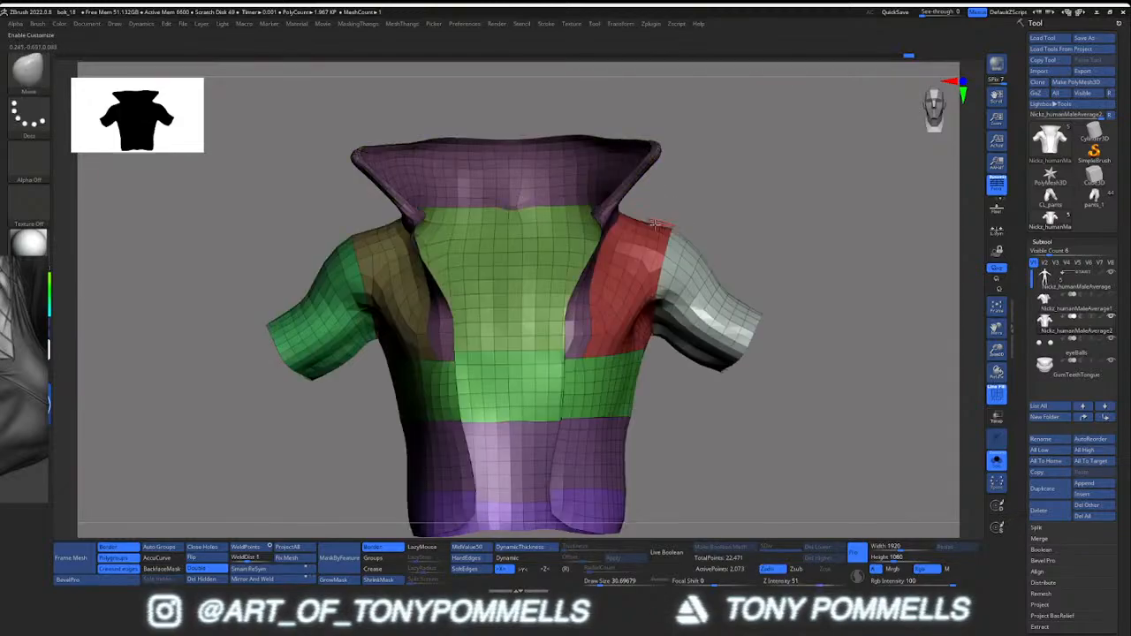
Pull the front hem corners down into points with the Move brush, enlarge the brush, and smooth the hem beside them
right_drag(654, 225, 570, 241)
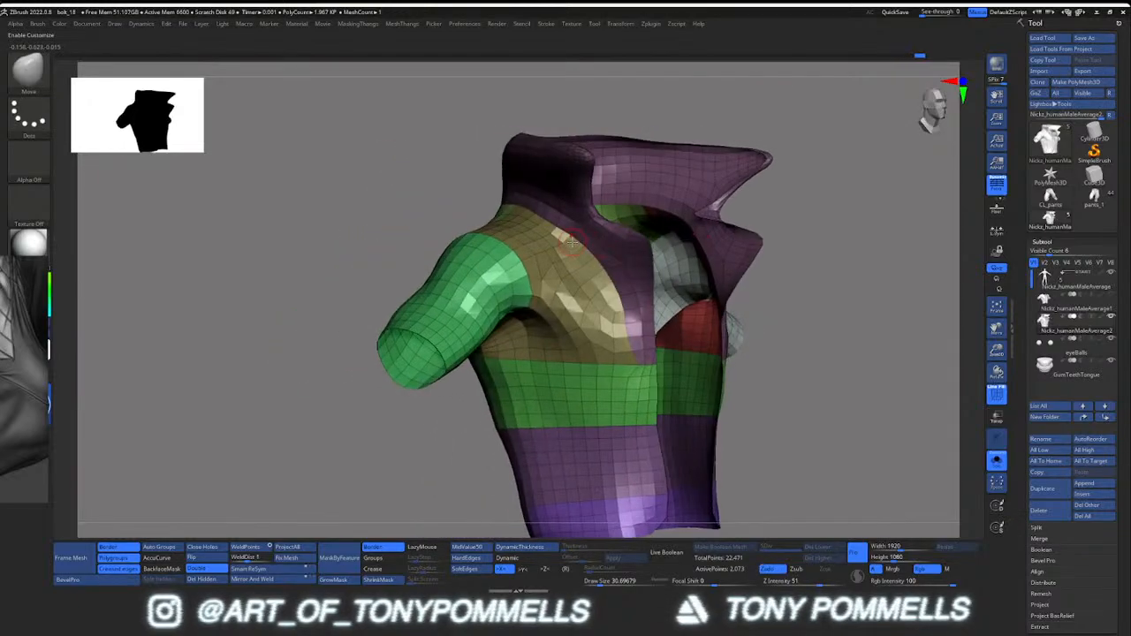
mouse_move(633, 362)
ctrl+right_down()
mouse_move(601, 387)
mouse_move(590, 357)
ctrl+right_up()
right_drag(613, 419, 629, 440)
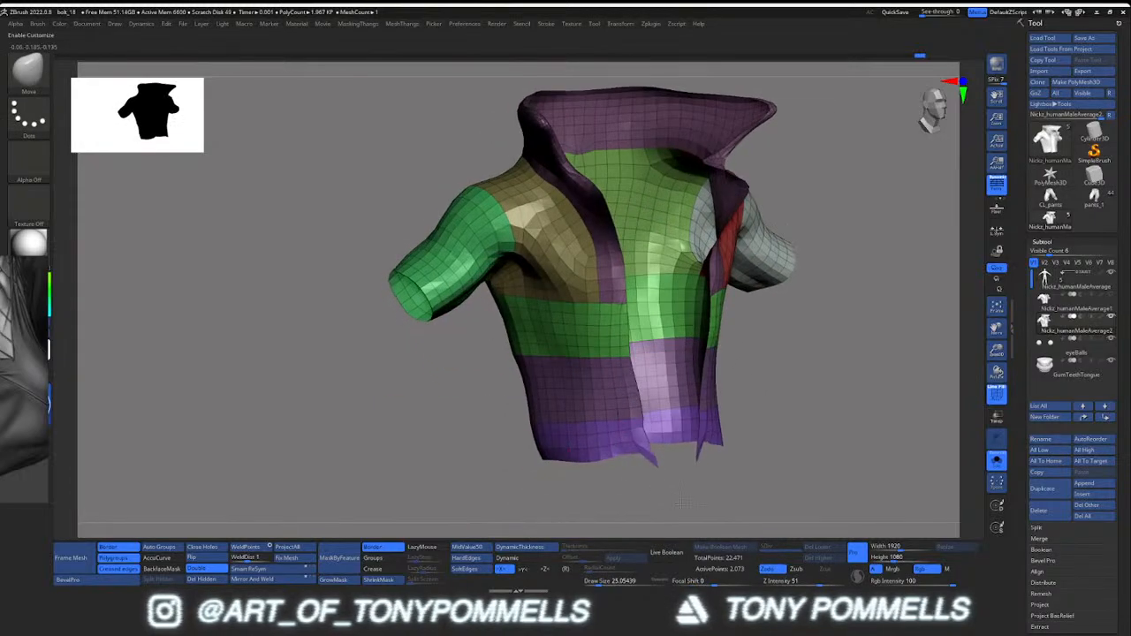
key(bracketright)
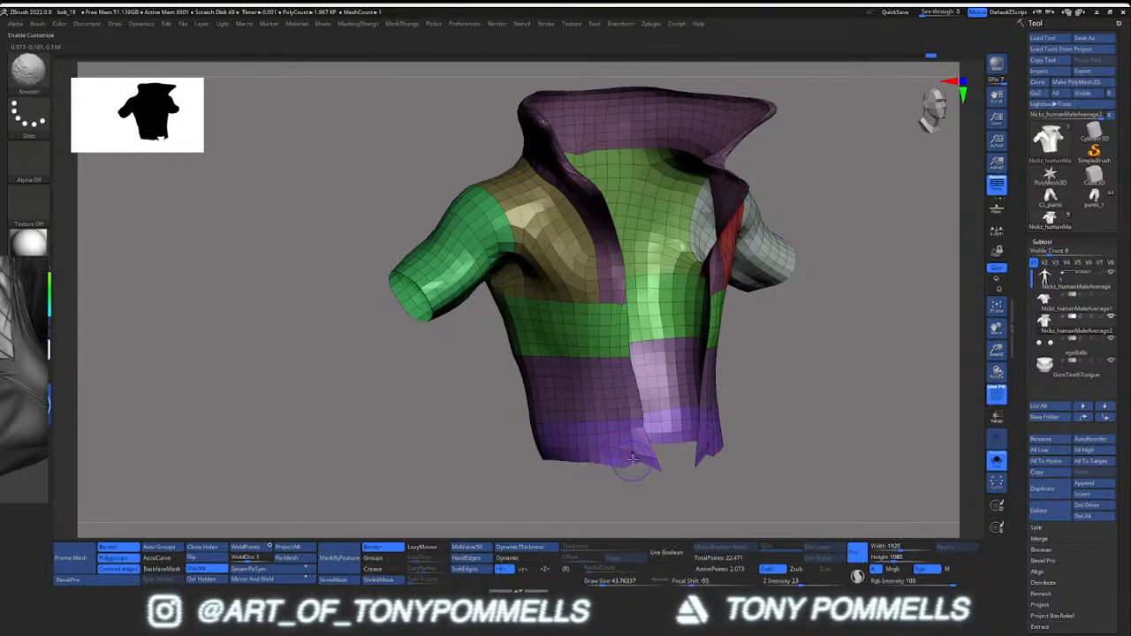
shift+drag(635, 466, 639, 463)
drag(431, 407, 598, 390)
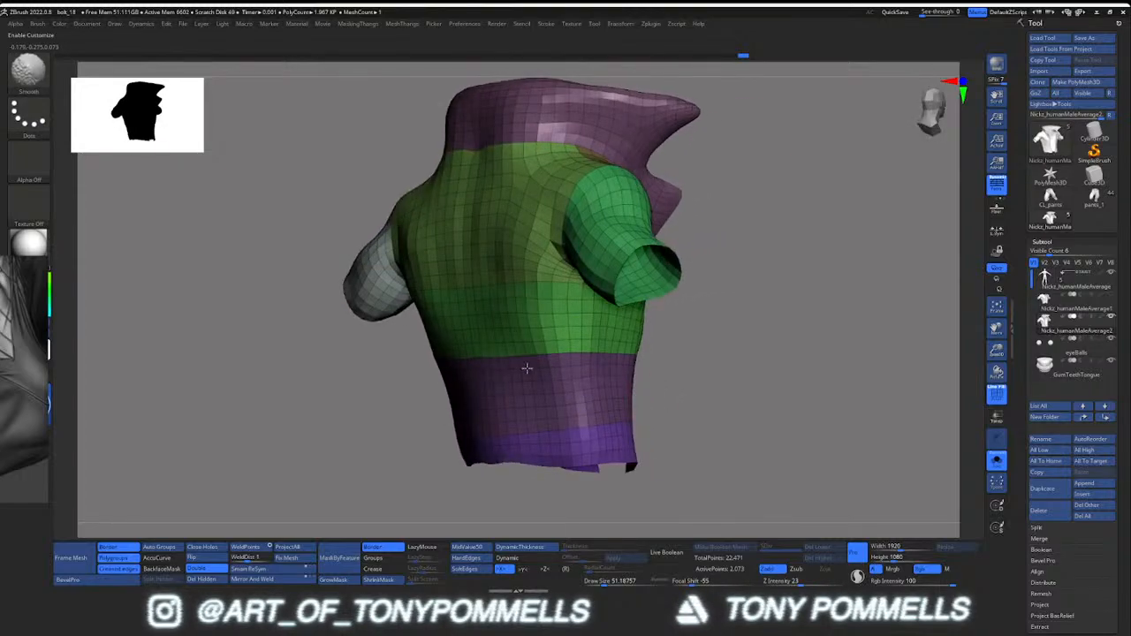
Nudge the shirt around the back of the shoulder with the Move brush and smooth the surface beside it
mouse_move(558, 284)
mouse_down()
mouse_move(595, 293)
mouse_move(588, 269)
mouse_move(654, 233)
mouse_up()
right_drag(654, 233, 638, 265)
shift+drag(647, 221, 653, 210)
mouse_move(654, 210)
right_down()
mouse_move(680, 227)
mouse_move(643, 196)
mouse_move(637, 168)
mouse_move(660, 150)
mouse_move(634, 323)
mouse_move(624, 295)
mouse_move(532, 270)
mouse_move(603, 282)
mouse_move(601, 309)
right_up()
mouse_move(600, 310)
right_down()
mouse_move(639, 255)
mouse_move(617, 264)
mouse_move(648, 306)
mouse_move(618, 284)
mouse_move(648, 248)
mouse_move(607, 250)
mouse_move(544, 302)
mouse_move(511, 309)
mouse_move(576, 285)
mouse_move(550, 292)
mouse_move(609, 339)
mouse_move(571, 309)
mouse_move(581, 336)
mouse_move(607, 326)
mouse_move(555, 327)
right_up()
right_drag(630, 381, 606, 344)
Try to mask the narrow strip of polygons along the front edge of the collar point
key(ctrl)
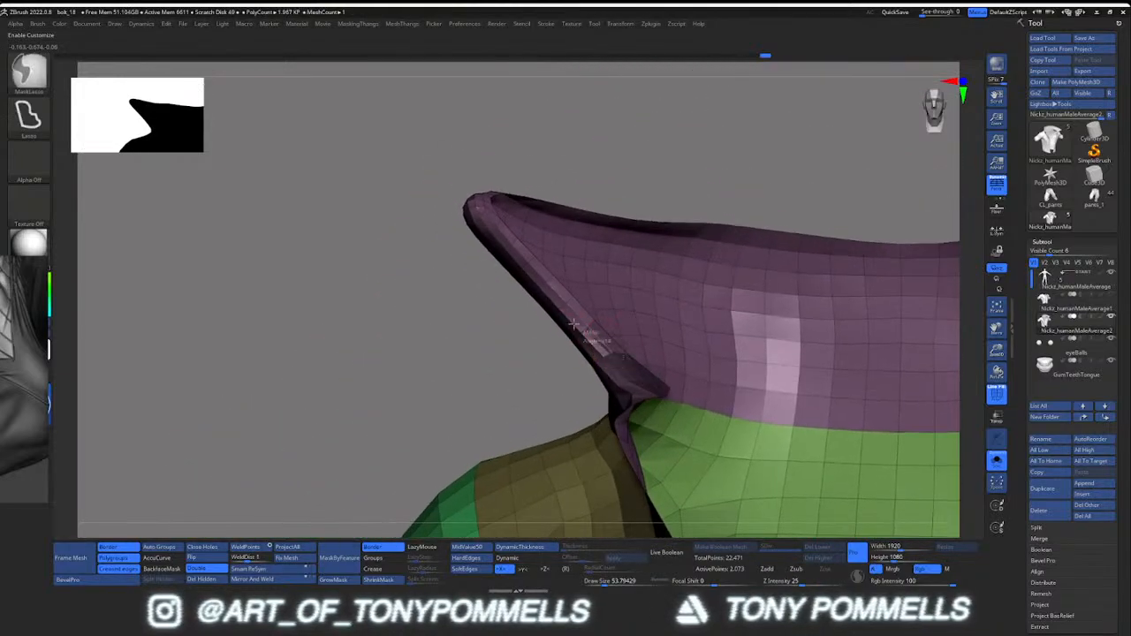
mouse_move(469, 196)
ctrl+mouse_down()
mouse_move(541, 172)
mouse_move(712, 215)
mouse_move(712, 225)
ctrl+mouse_up()
mouse_move(601, 231)
right_down()
mouse_move(718, 245)
mouse_move(736, 272)
mouse_move(659, 288)
right_up()
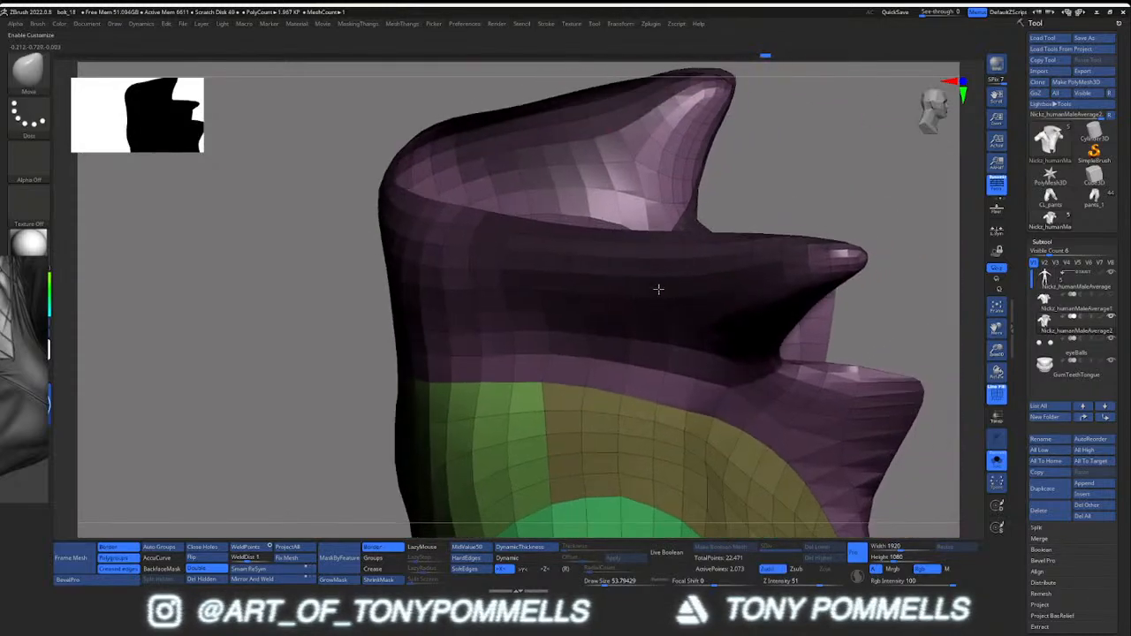
key(1)
click(683, 362)
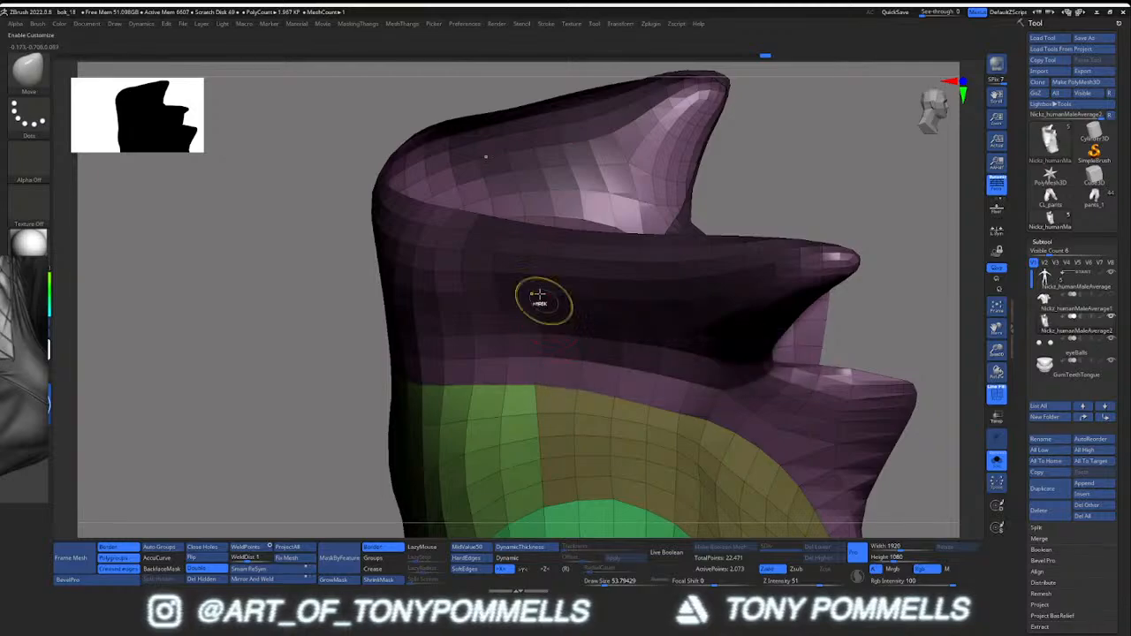
mouse_move(559, 270)
ctrl+alt+mouse_down()
mouse_move(656, 293)
mouse_move(566, 330)
mouse_move(736, 289)
ctrl+alt+mouse_up()
right_drag(695, 361, 736, 318)
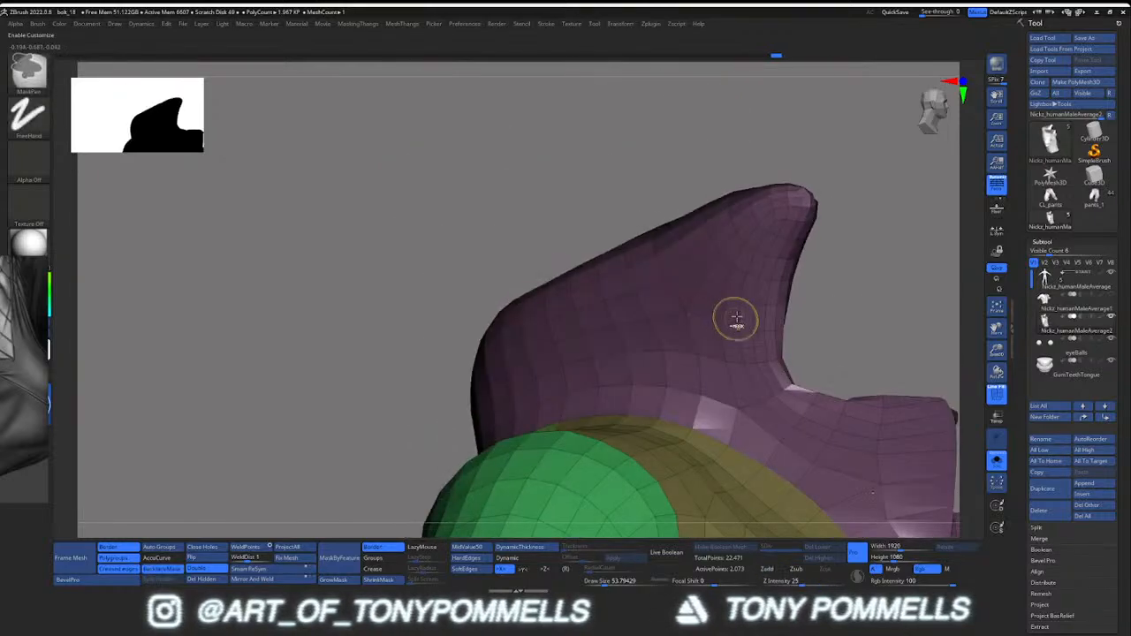
right_drag(734, 226, 735, 221)
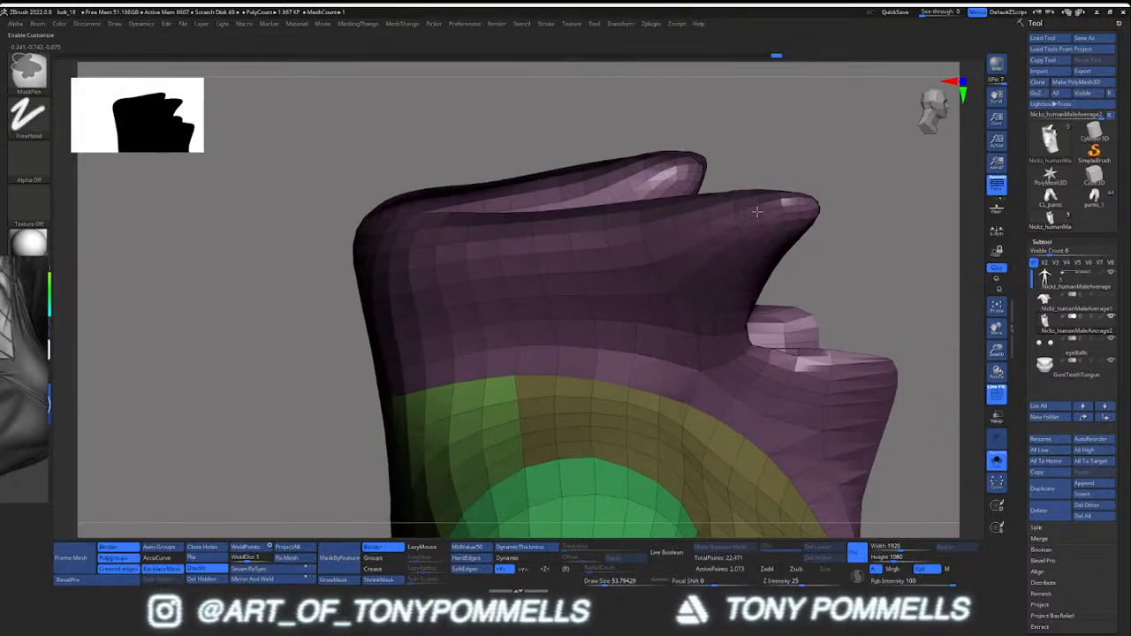
mouse_move(593, 243)
right_down()
mouse_move(648, 281)
mouse_move(579, 276)
mouse_move(537, 348)
mouse_move(566, 327)
right_up()
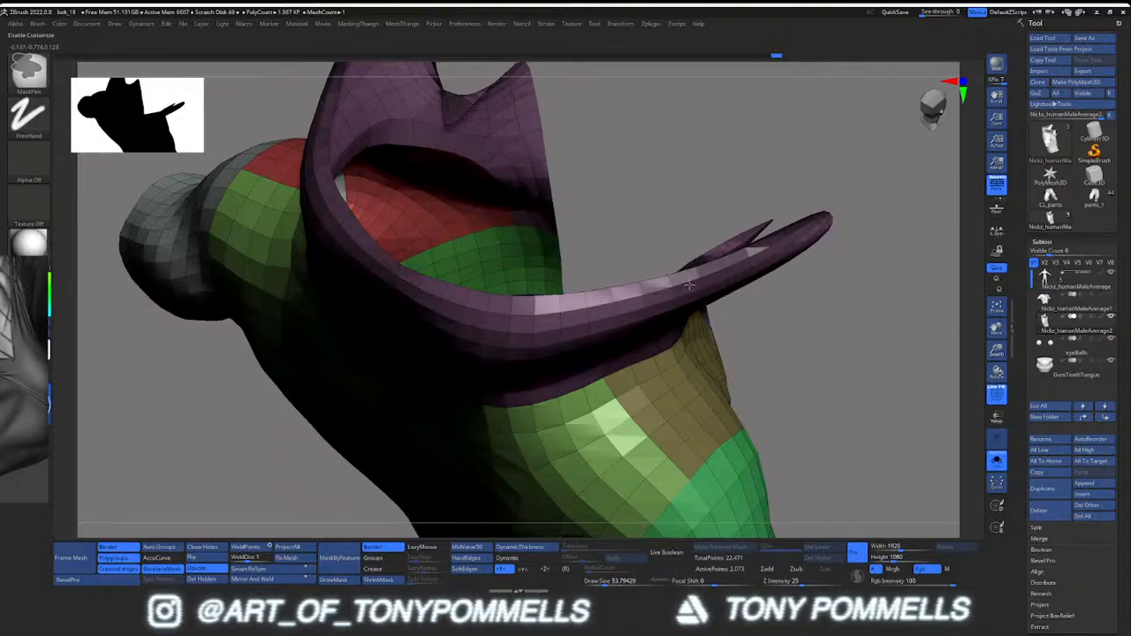
Remove the surplus polygons along the collar edge and unhide the whole shirt
right_drag(690, 304, 840, 342)
ctrl+drag(557, 460, 922, 199)
alt+right_drag(797, 262, 695, 333)
ctrl+drag(892, 180, 818, 256)
right_drag(819, 256, 592, 300)
ctrl+shift+click(576, 299)
ctrl+shift+click(576, 300)
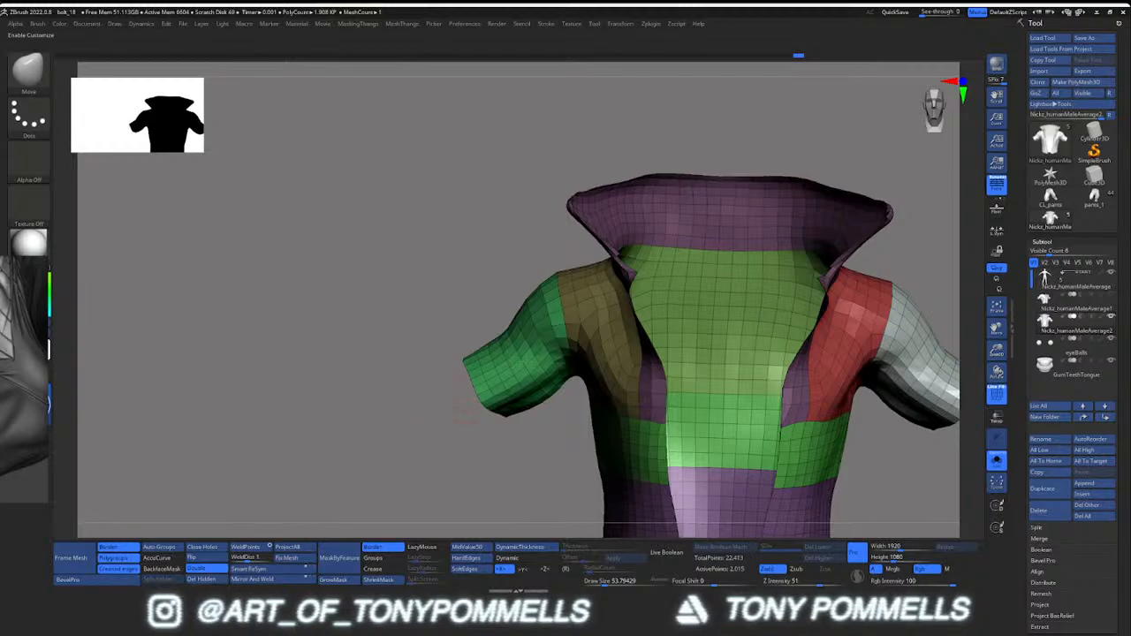
Mask all but the shirt's open borders with Mask By Features and an inverted mask, polish them with Polish By Features, and clear the mask
right_drag(466, 400, 419, 435)
click(345, 555)
ctrl+click(410, 451)
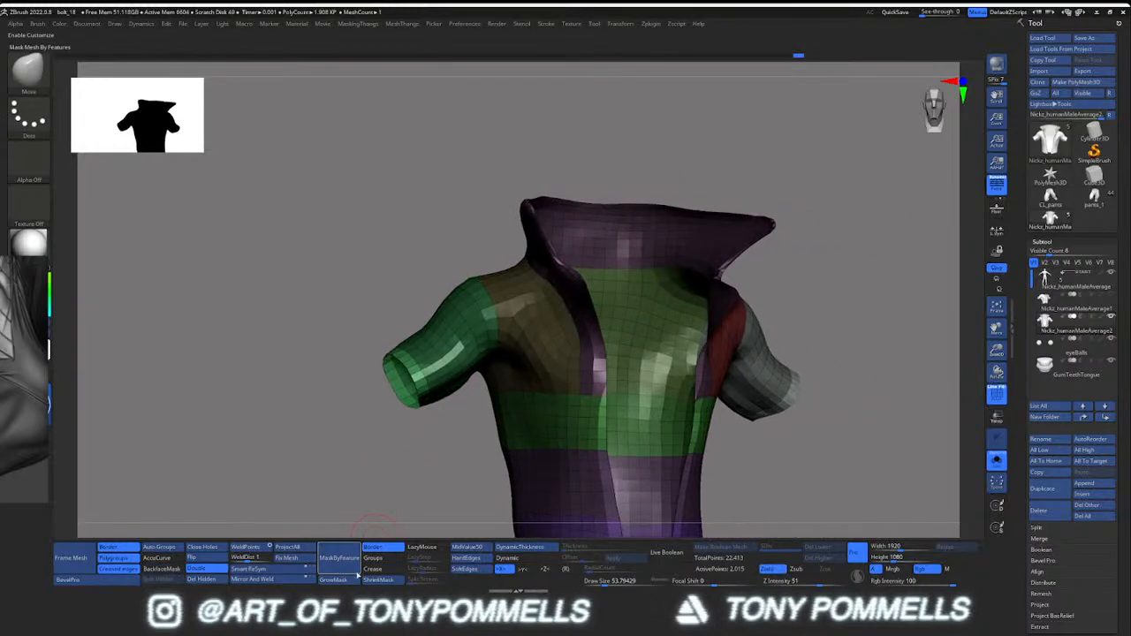
key(m)
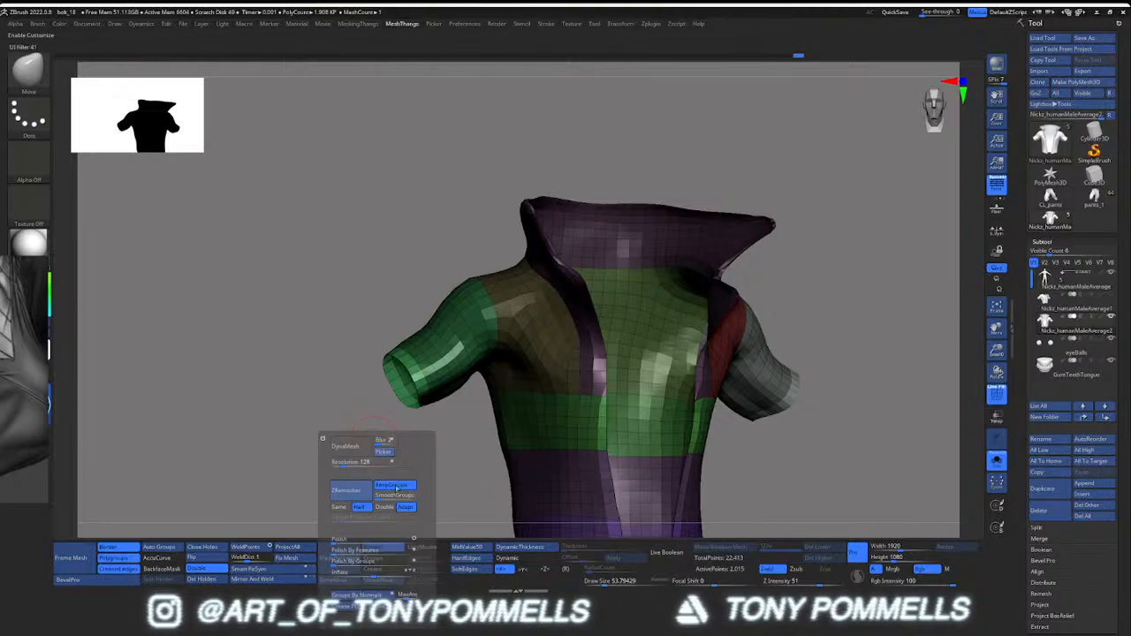
drag(336, 553, 417, 554)
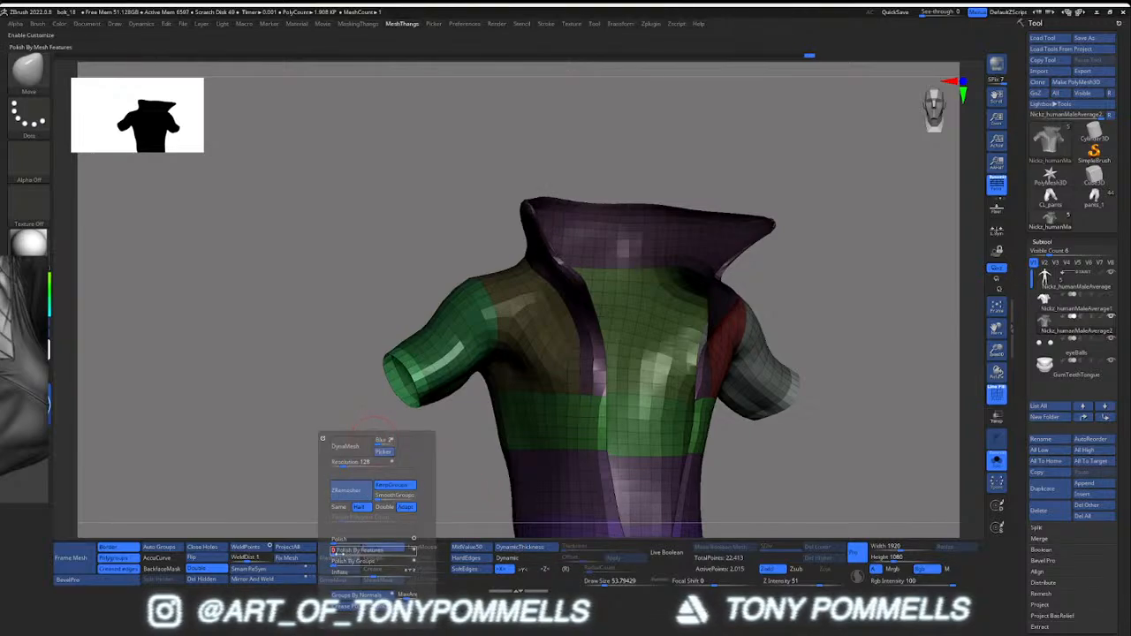
right_drag(522, 420, 800, 346)
ctrl+drag(827, 330, 835, 362)
ctrl+right_drag(822, 354, 777, 265)
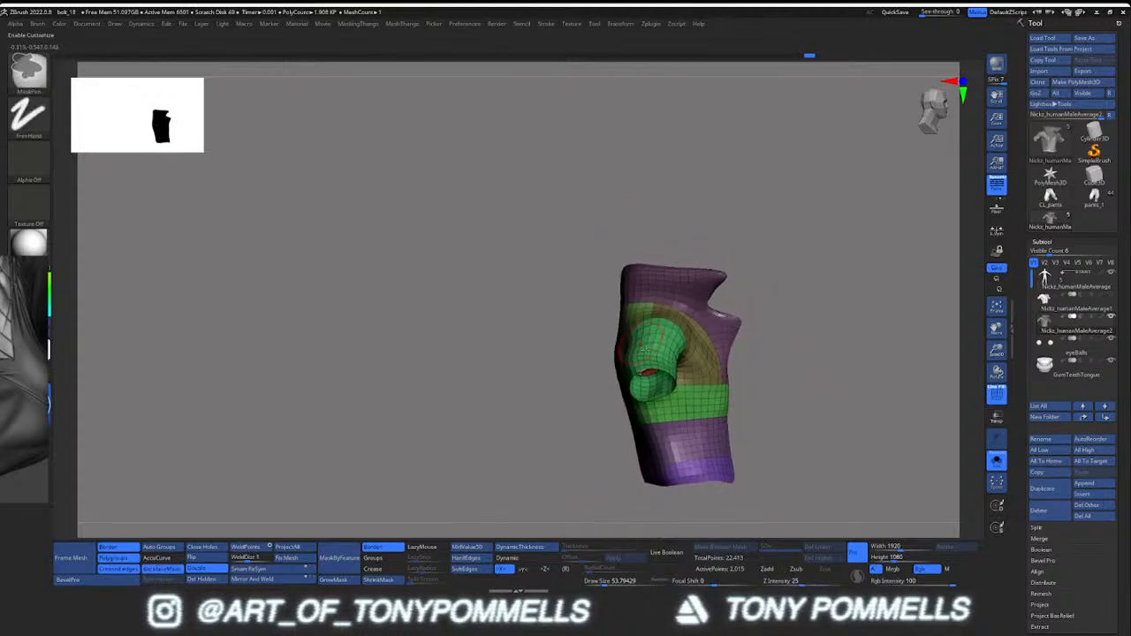
right_drag(513, 265, 681, 239)
alt+right_drag(680, 238, 729, 256)
right_drag(549, 349, 619, 330)
mouse_move(541, 331)
ctrl+right_down()
mouse_move(542, 377)
mouse_move(547, 357)
mouse_move(495, 299)
mouse_move(512, 292)
mouse_move(583, 322)
mouse_move(484, 305)
mouse_move(515, 323)
ctrl+right_up()
Bring the reference board beside the shirt and find its group of Shazam comic illustrations
right_drag(1, 382, 234, 383)
scroll(228, 351, down, 5)
scroll(170, 356, down, 4)
scroll(284, 416, down, 10)
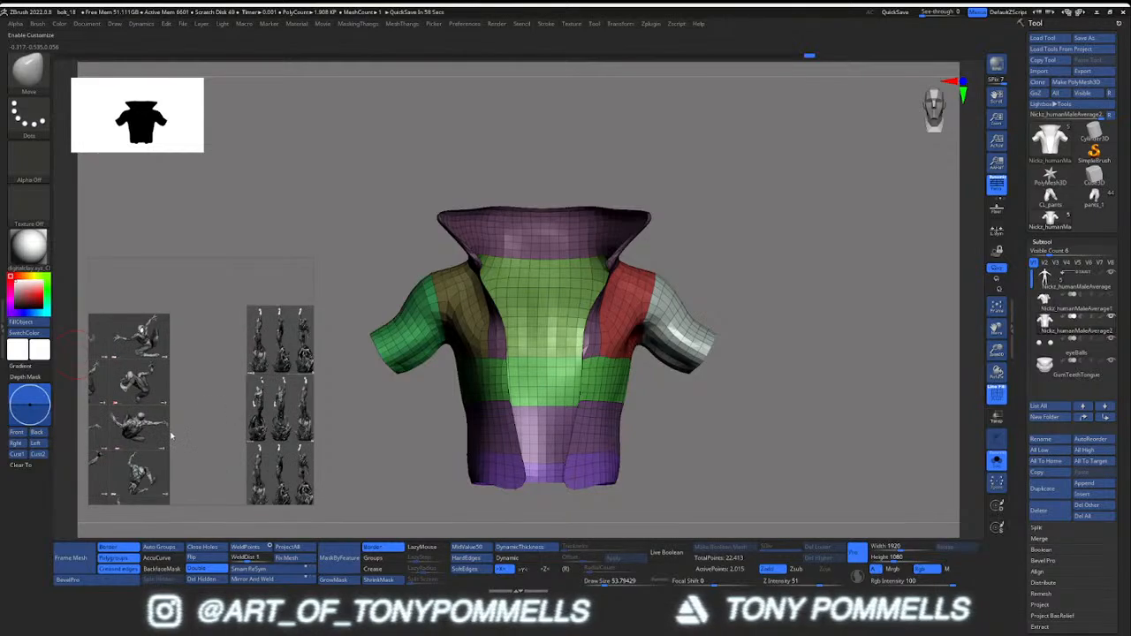
middle_drag(246, 409, 193, 409)
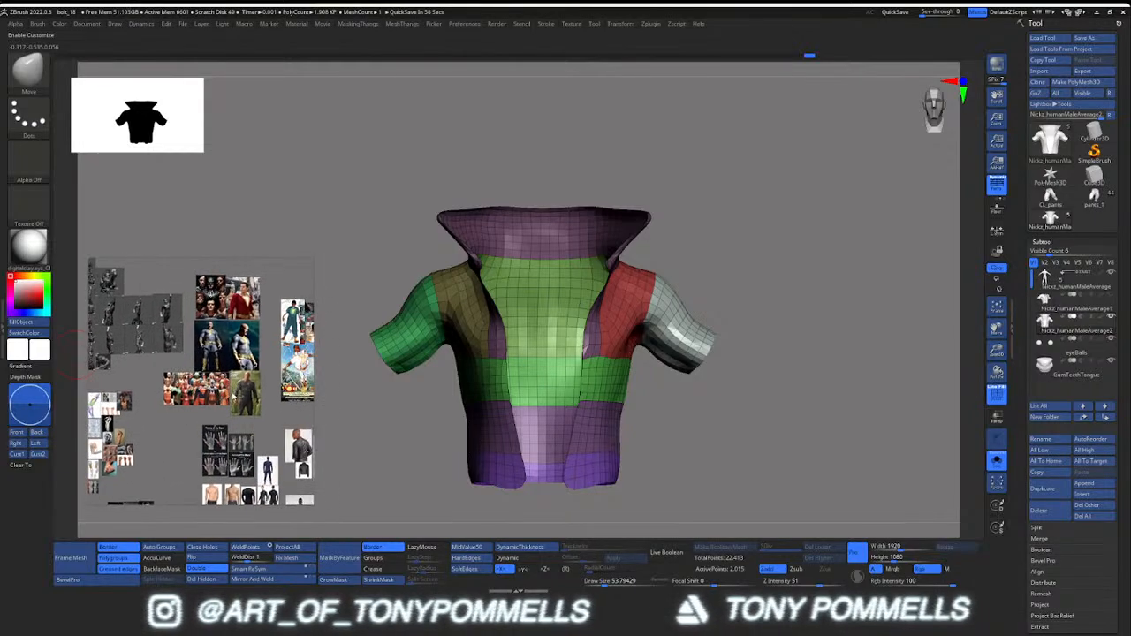
middle_drag(268, 380, 163, 348)
middle_drag(174, 390, 63, 434)
middle_drag(115, 350, 146, 493)
scroll(154, 323, up, 5)
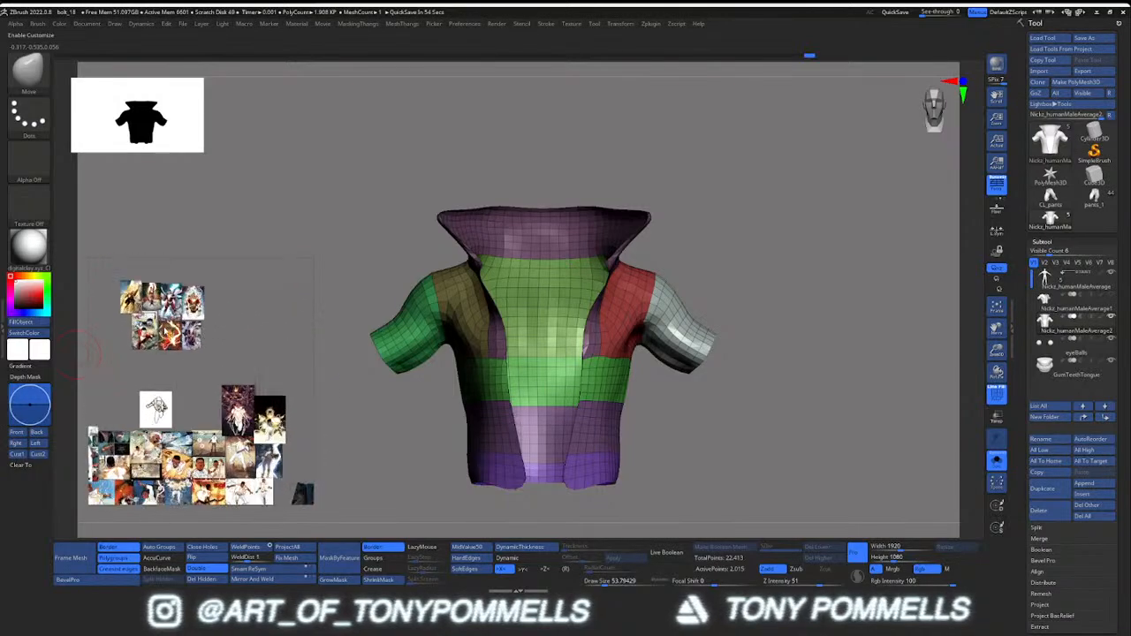
Examine the collar and suit of the standing Shazam illustration, and compare the shirt's back and side with it
middle_drag(155, 323, 165, 370)
scroll(184, 279, up, 4)
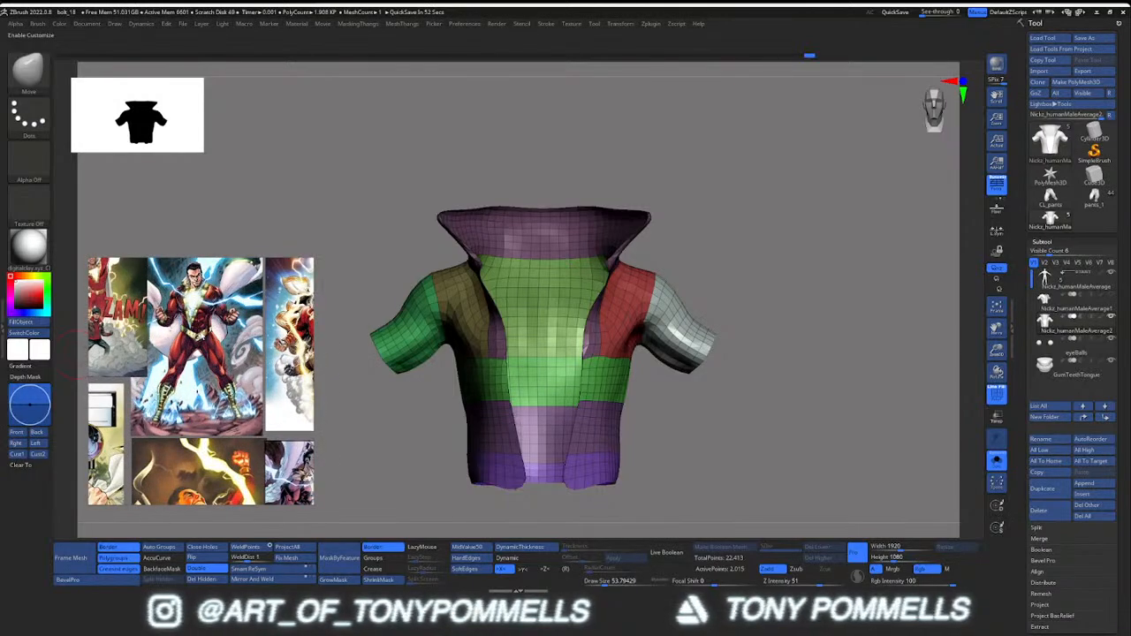
middle_drag(93, 309, 168, 393)
scroll(167, 393, up, 4)
scroll(159, 386, down, 2)
middle_drag(310, 406, 206, 355)
scroll(221, 372, up, 2)
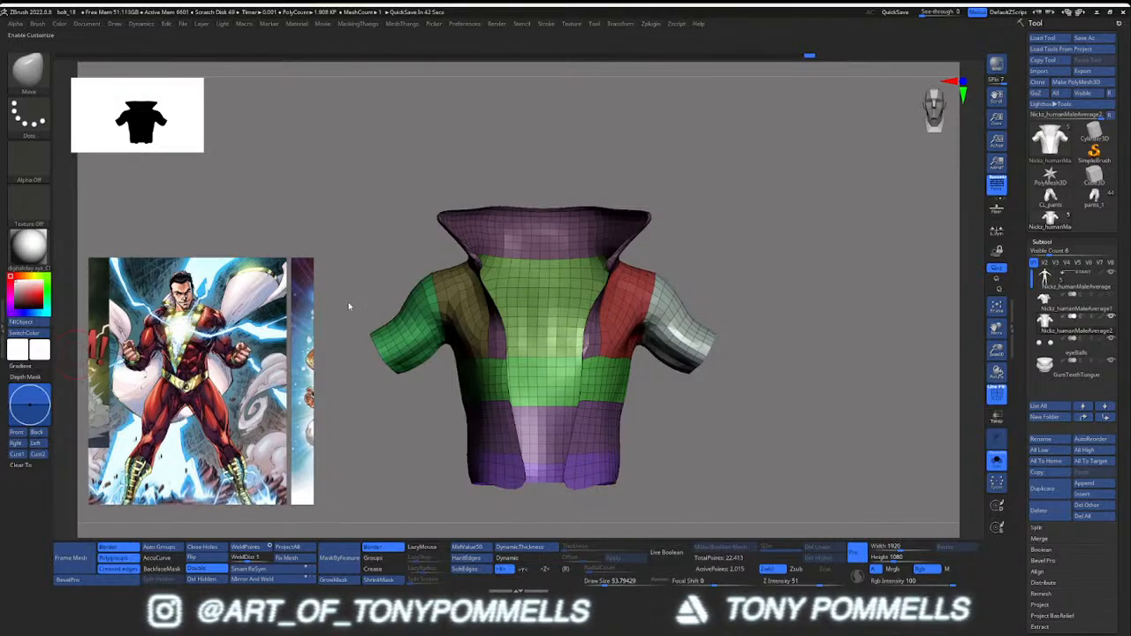
drag(372, 309, 496, 298)
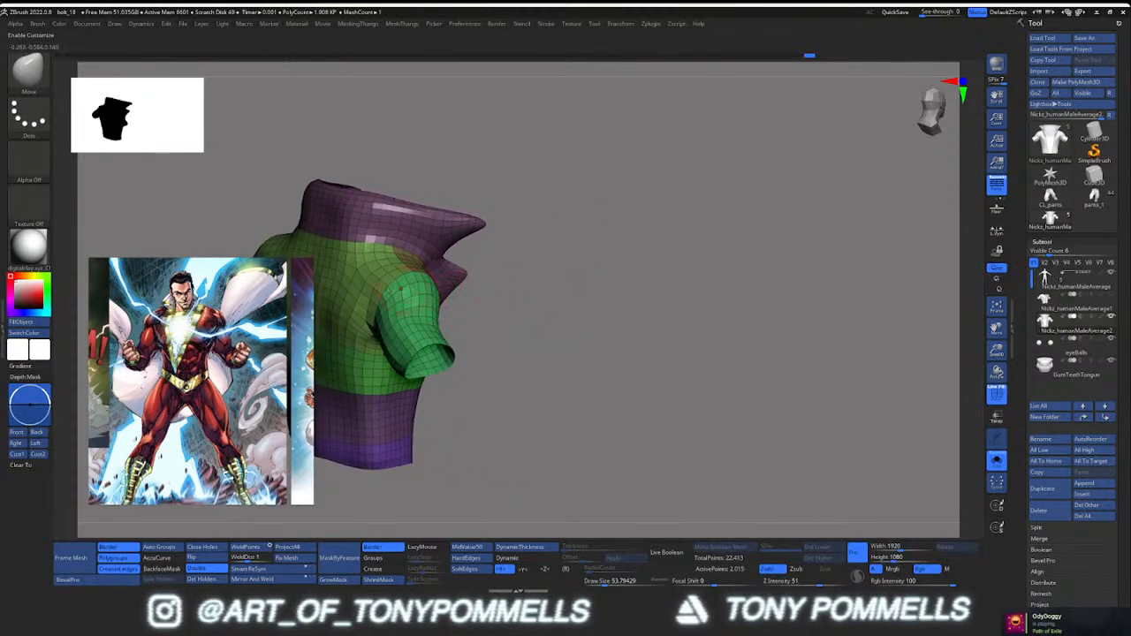
Examine the neighbouring comic illustrations, including the hero in three-quarter view with lightning on his chest
scroll(225, 359, down, 2)
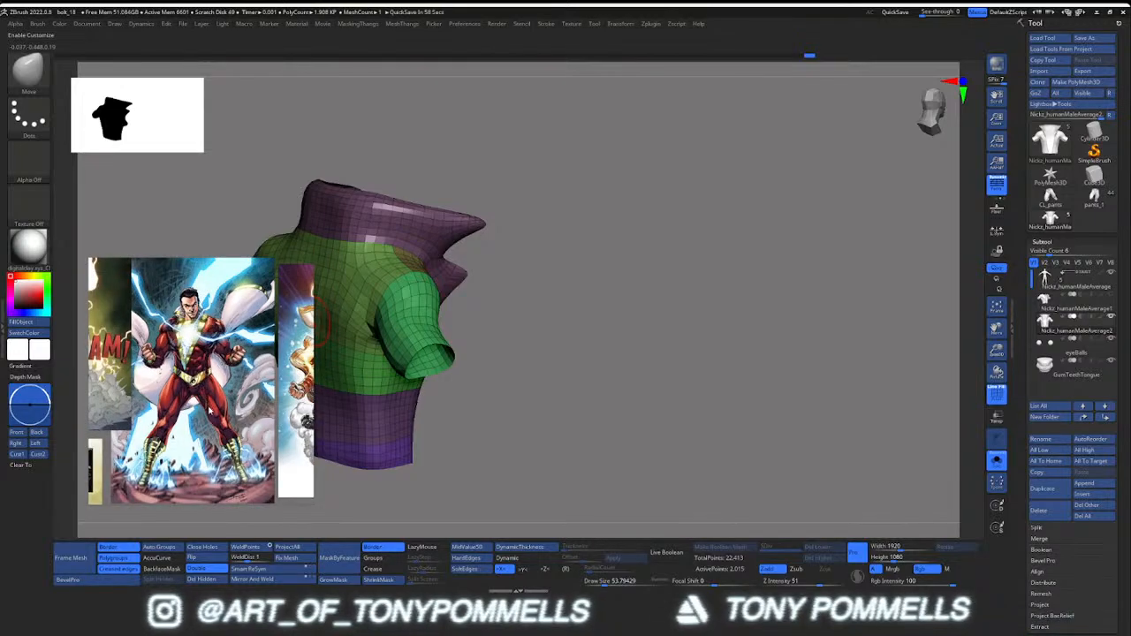
scroll(232, 398, down, 4)
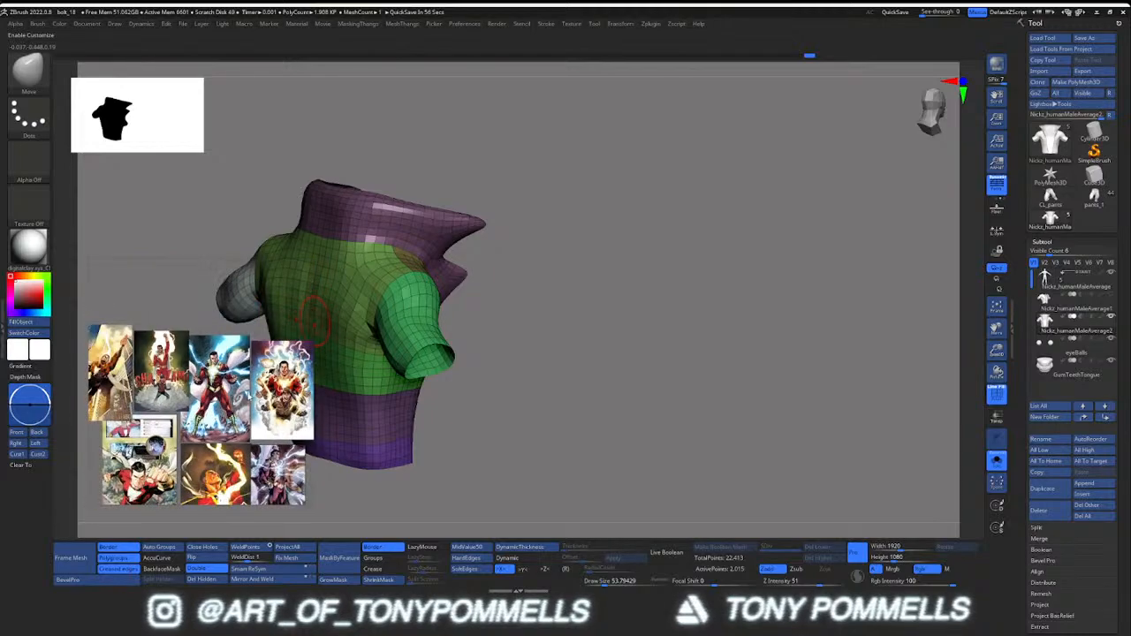
scroll(190, 400, up, 4)
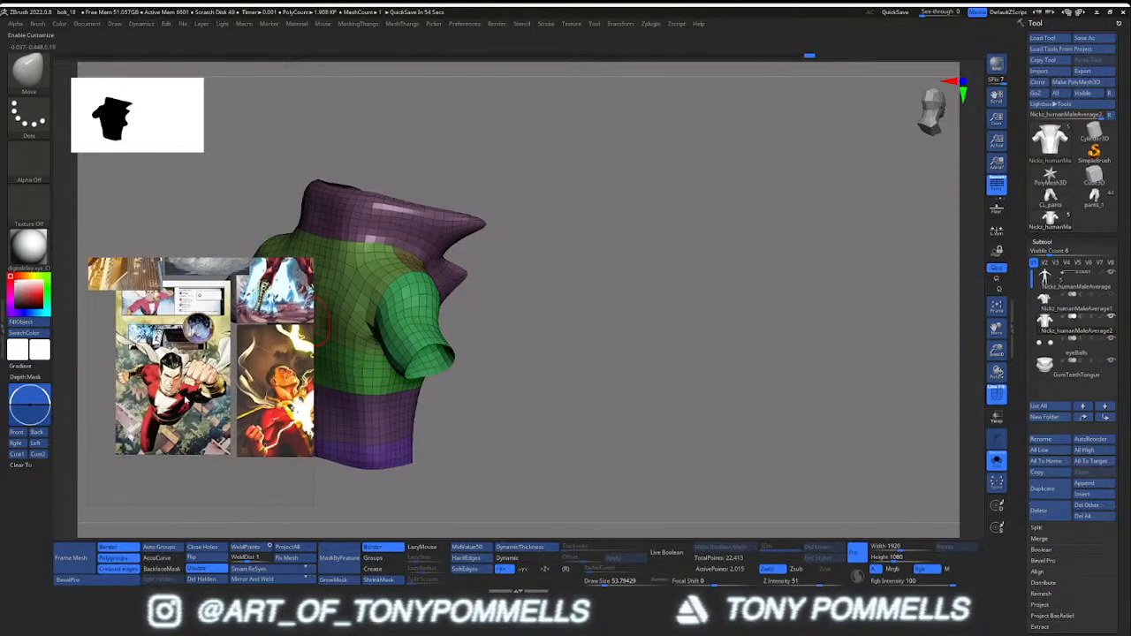
middle_drag(303, 358, 211, 407)
scroll(247, 365, down, 3)
scroll(228, 400, up, 4)
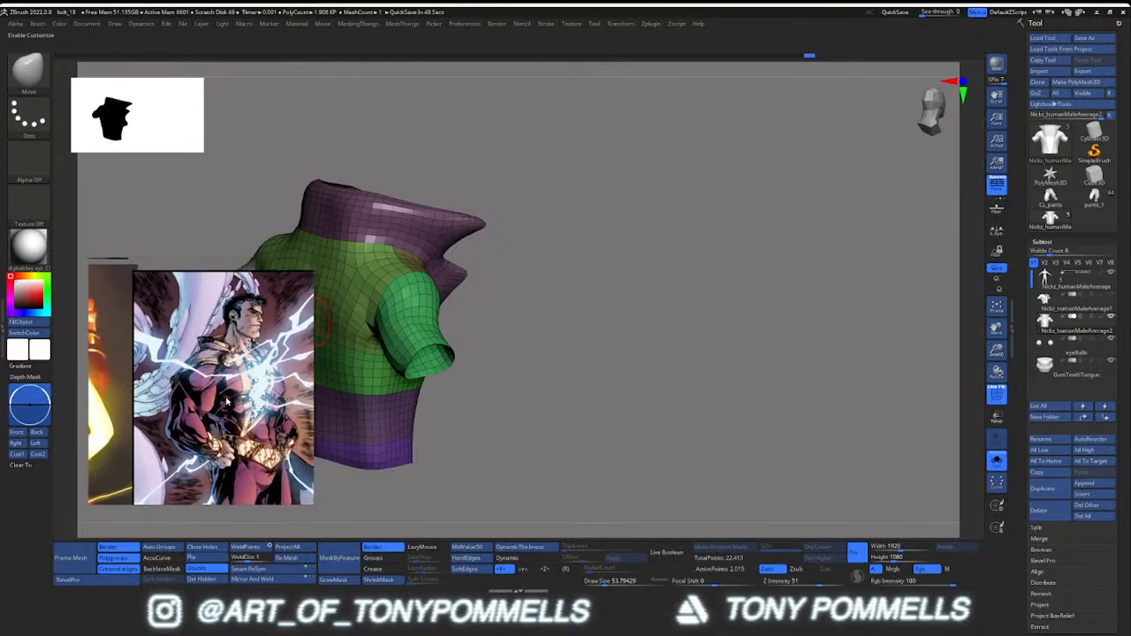
Examine the illustration of the hero flying between skyscrapers for the fit of the suit
scroll(229, 404, down, 5)
middle_drag(229, 403, 260, 416)
middle_drag(110, 310, 199, 343)
scroll(192, 349, up, 4)
scroll(311, 325, down, 5)
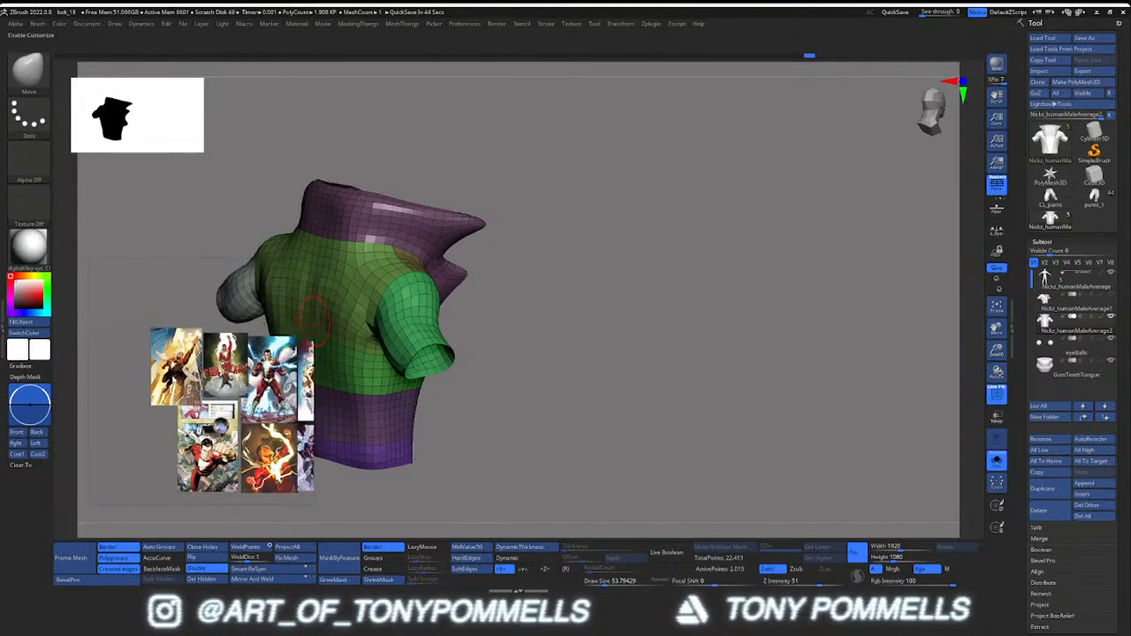
scroll(193, 362, up, 4)
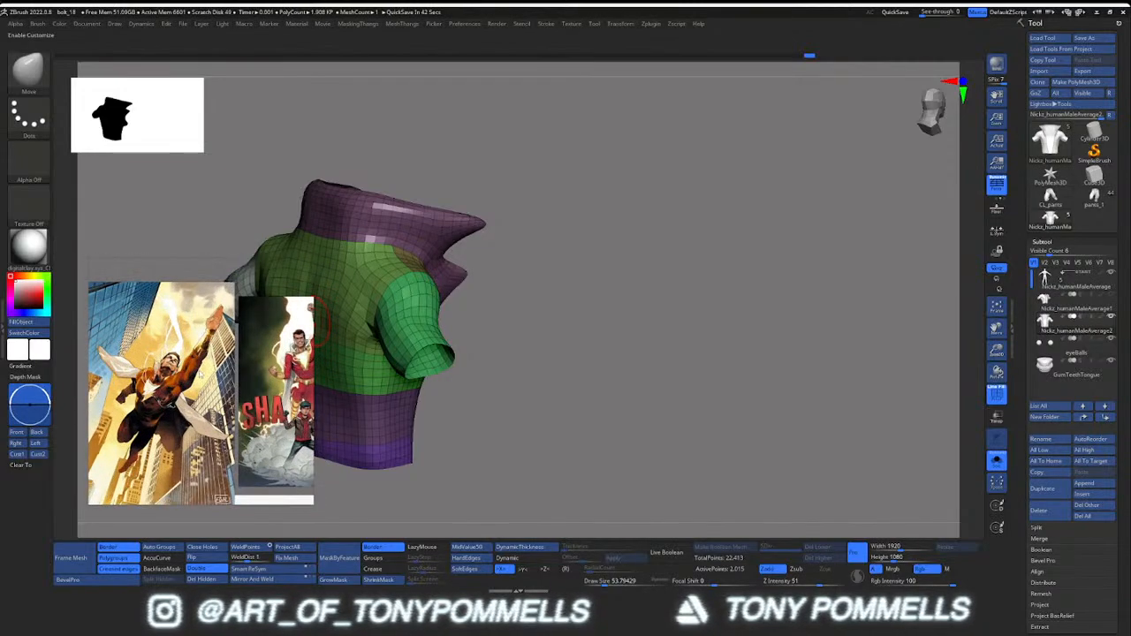
scroll(201, 375, down, 5)
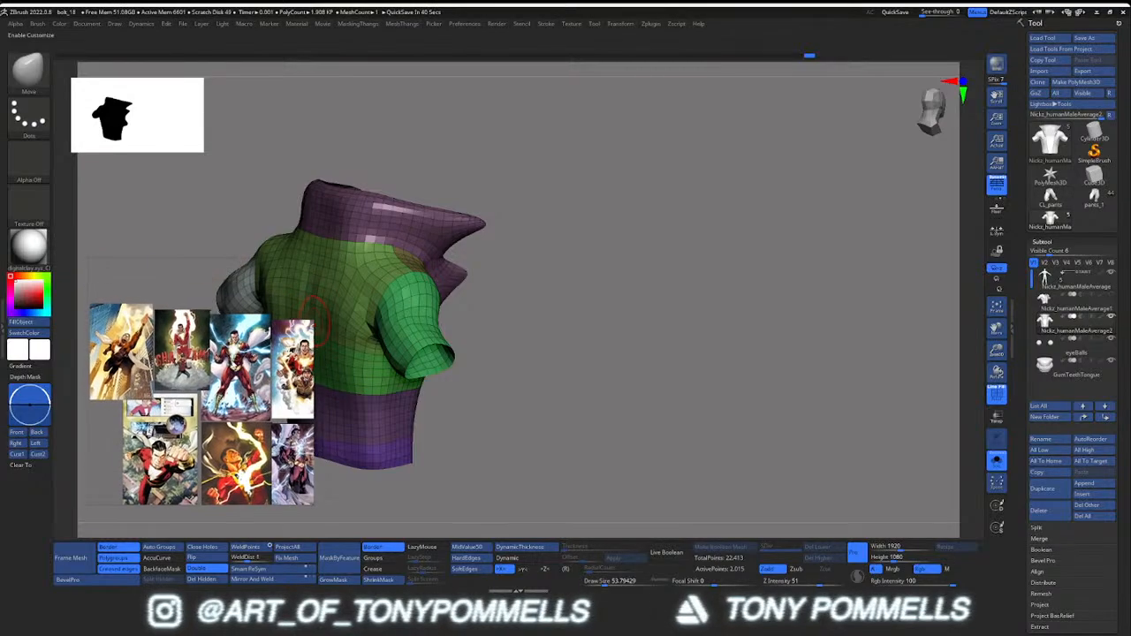
Examine the belt and trousers of the standing Shazam illustration up close
scroll(220, 361, up, 5)
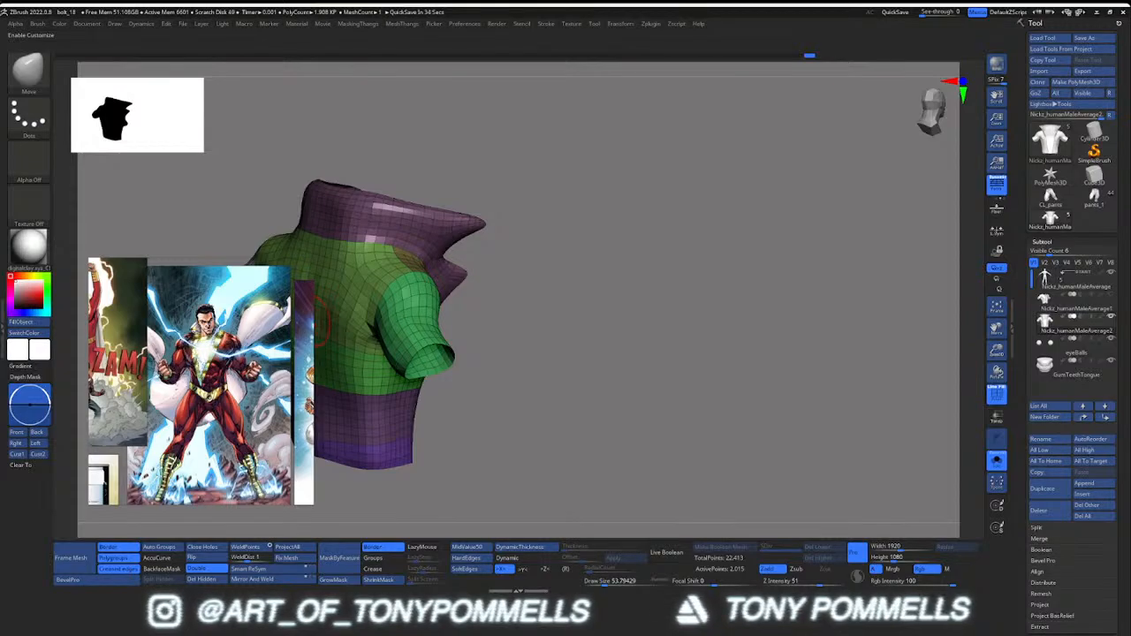
scroll(185, 382, down, 3)
scroll(200, 391, up, 4)
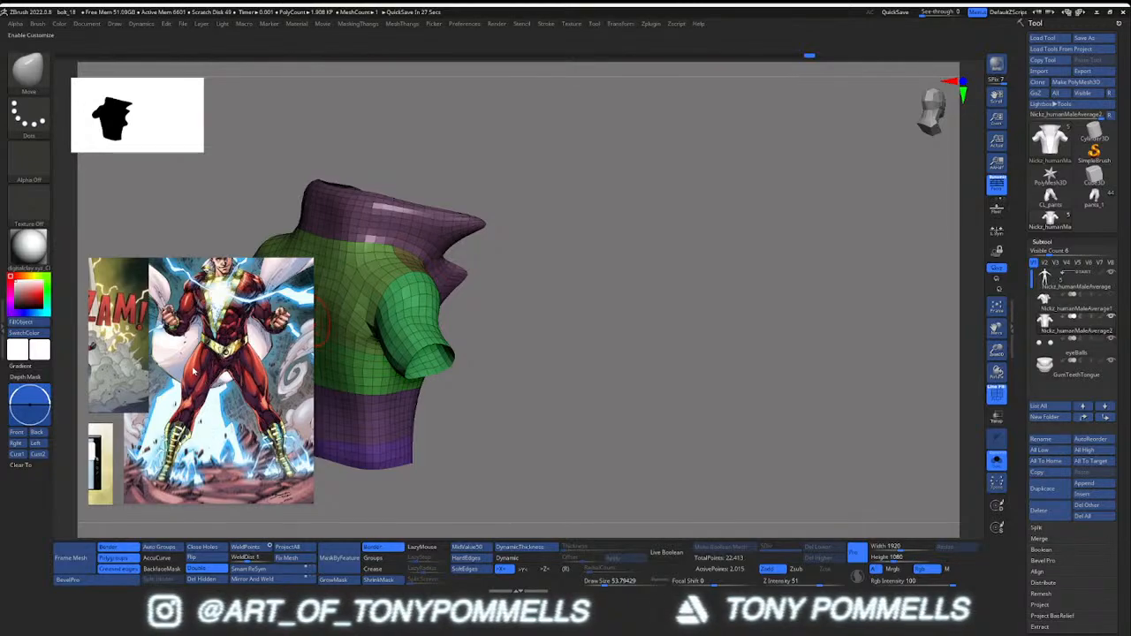
scroll(223, 350, down, 2)
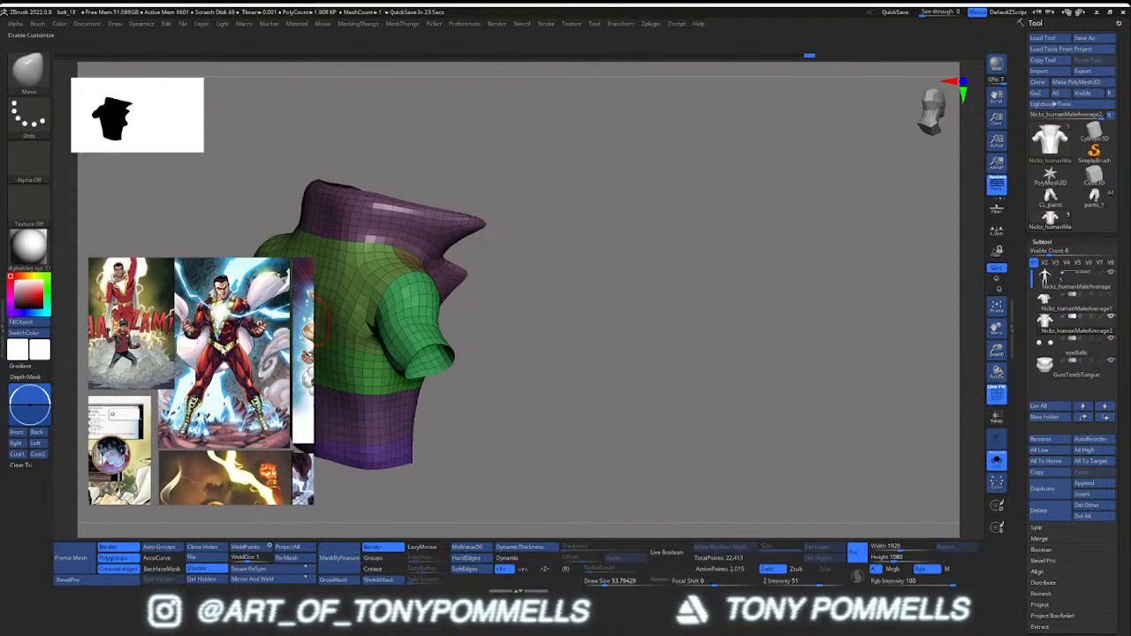
scroll(201, 336, up, 5)
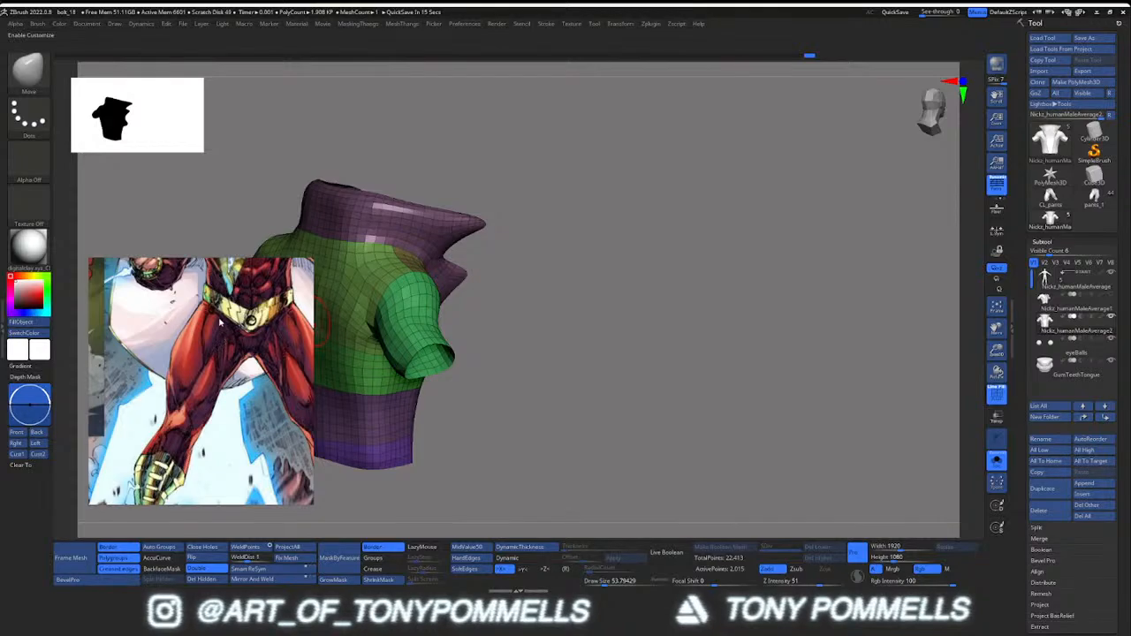
Reposition the reference board beside the shirt and frame the full standing Shazam figure in it
right_drag(268, 338, 378, 321)
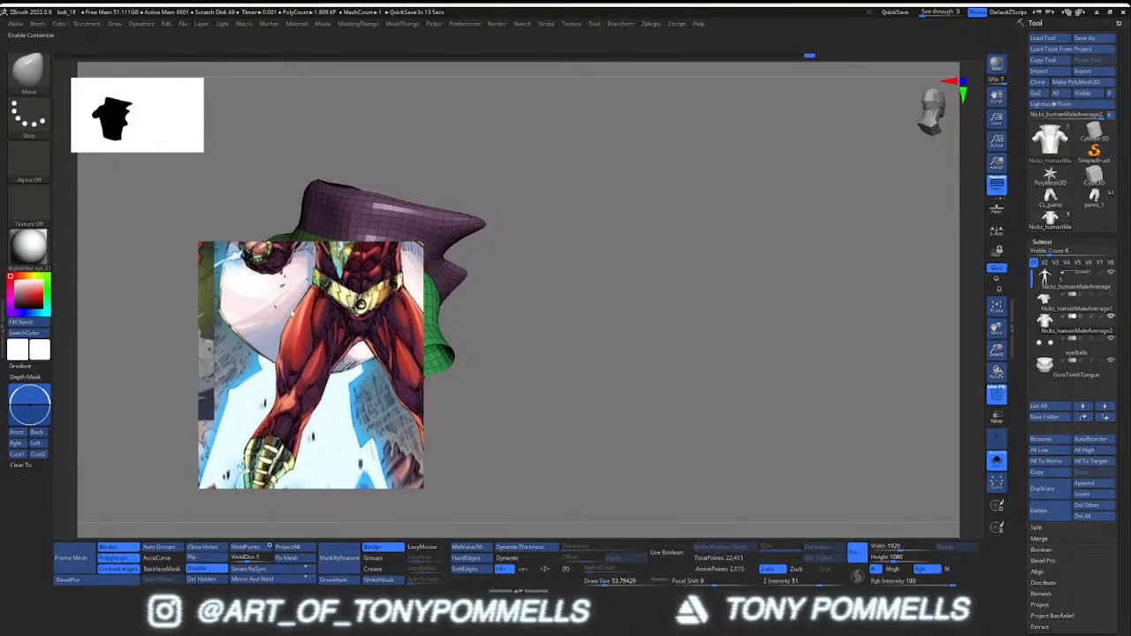
scroll(311, 317, down, 1)
middle_drag(310, 317, 229, 341)
right_drag(306, 339, 193, 361)
middle_drag(172, 314, 215, 327)
scroll(206, 317, down, 3)
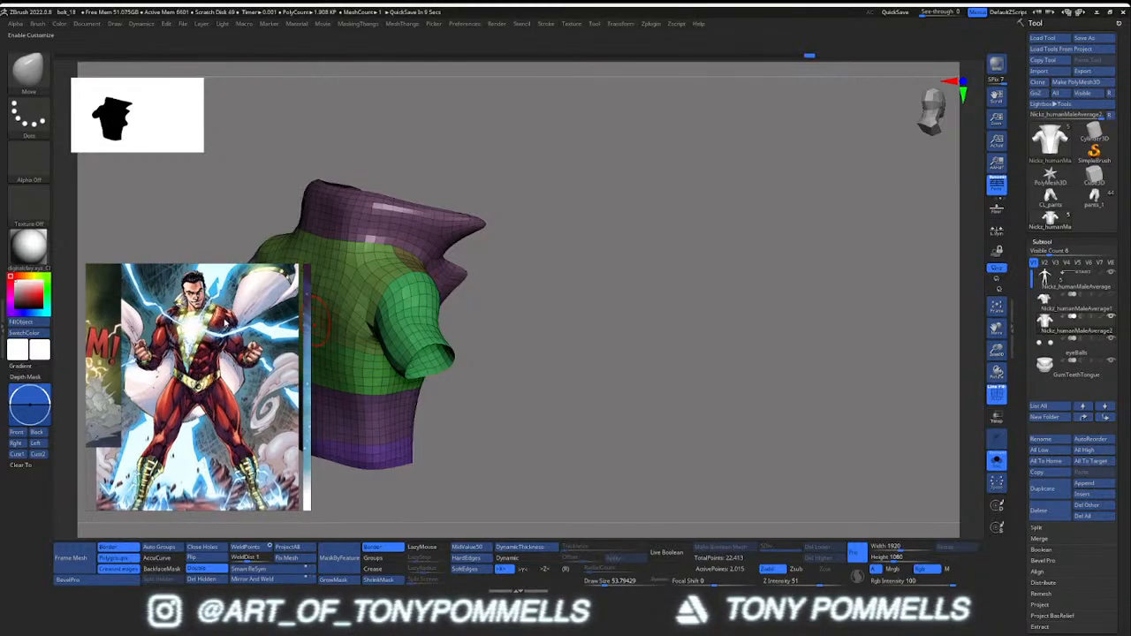
Examine the hero's chest and collar, frame the standing and lightning-burst illustrations side by side, and inspect the shirt's back collar
scroll(226, 324, up, 3)
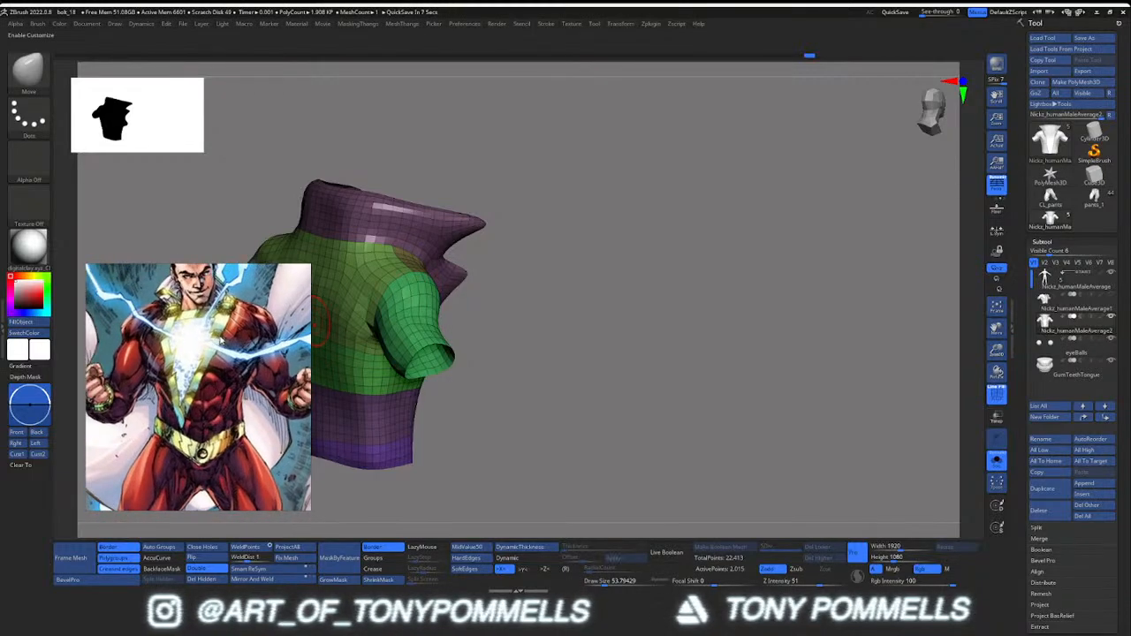
scroll(221, 341, down, 4)
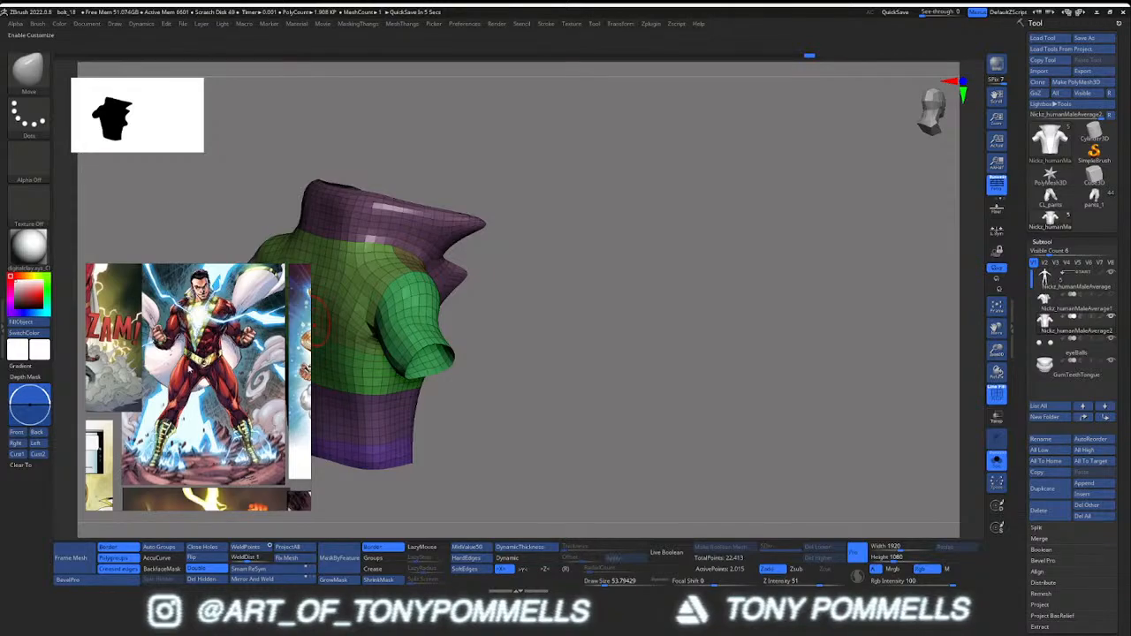
middle_drag(254, 341, 202, 367)
right_drag(252, 368, 243, 376)
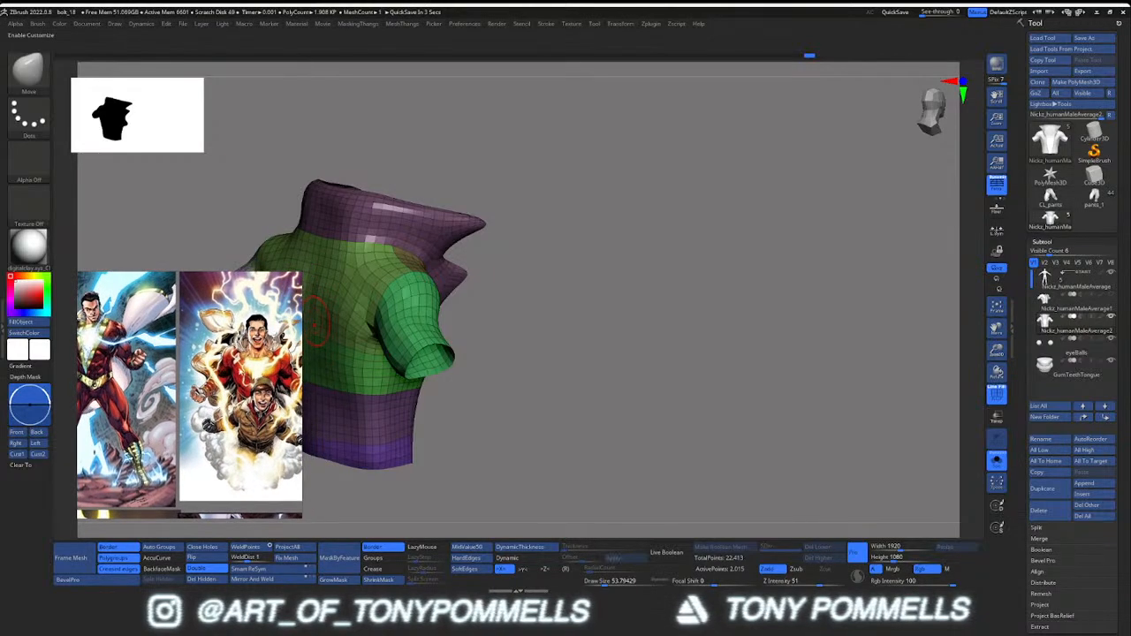
drag(526, 372, 586, 340)
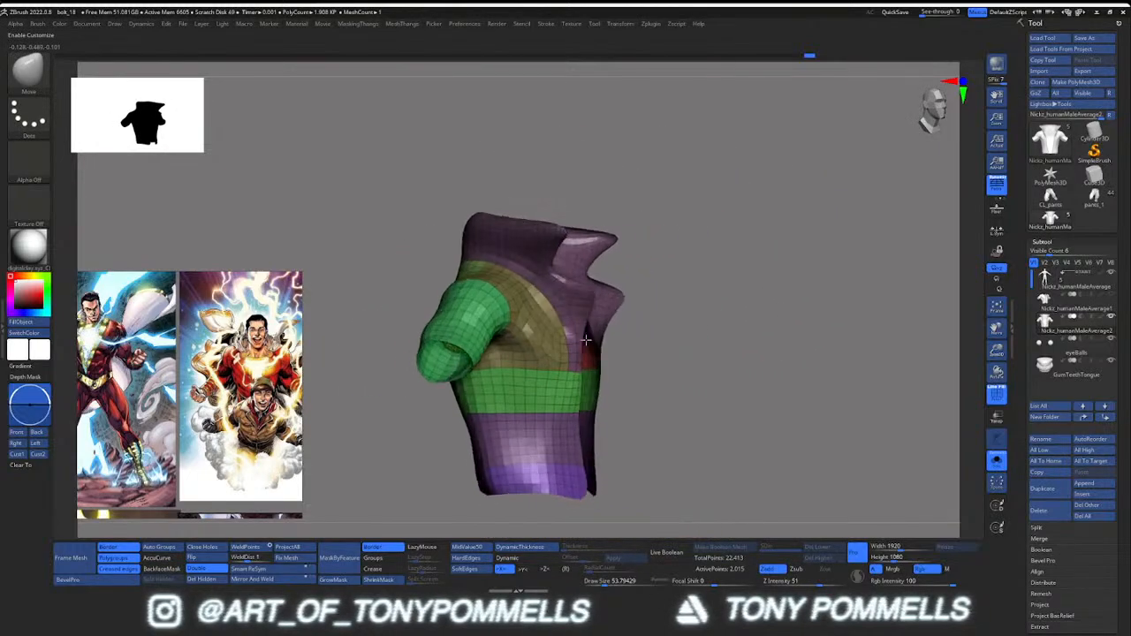
right_drag(586, 340, 544, 274)
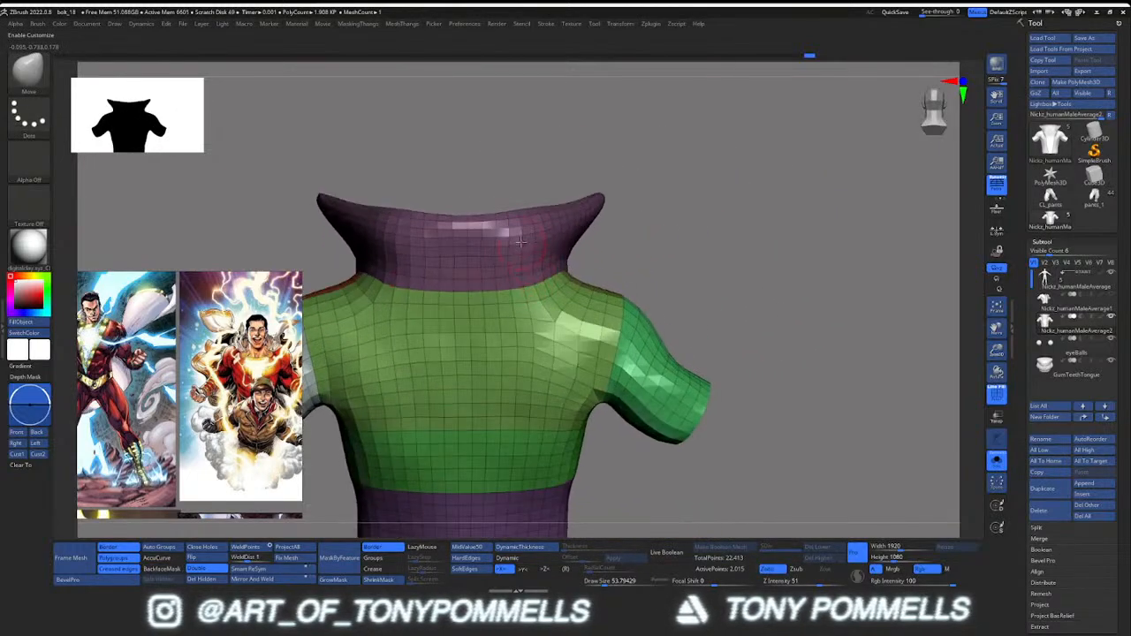
Smooth the surface along the back of the shirt's tall collar
shift+drag(521, 241, 485, 240)
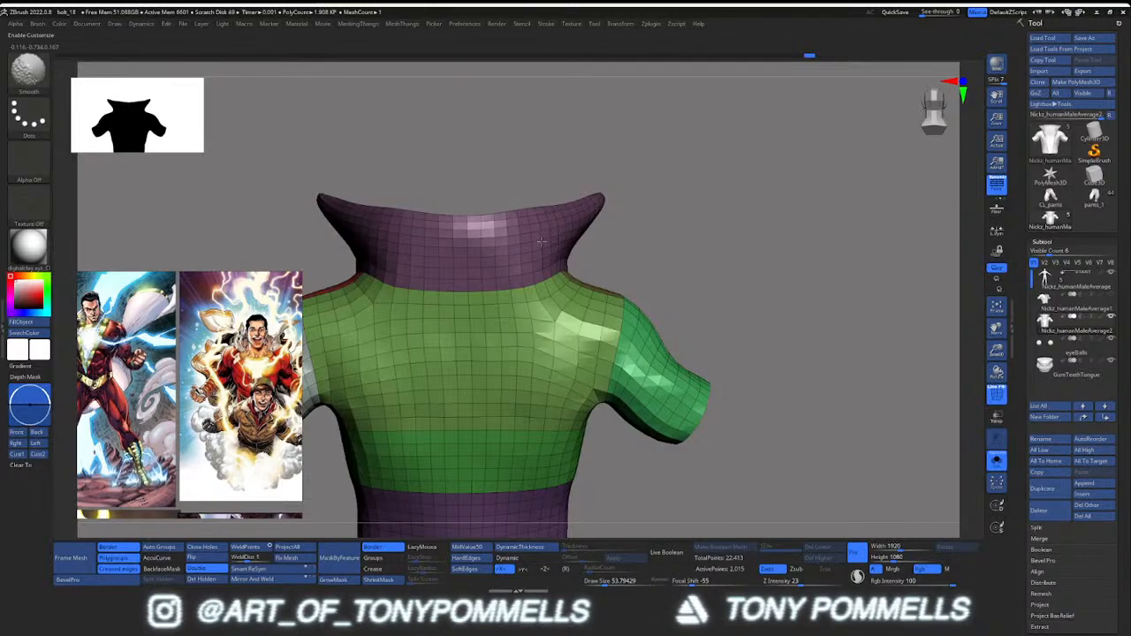
right_drag(530, 247, 566, 226)
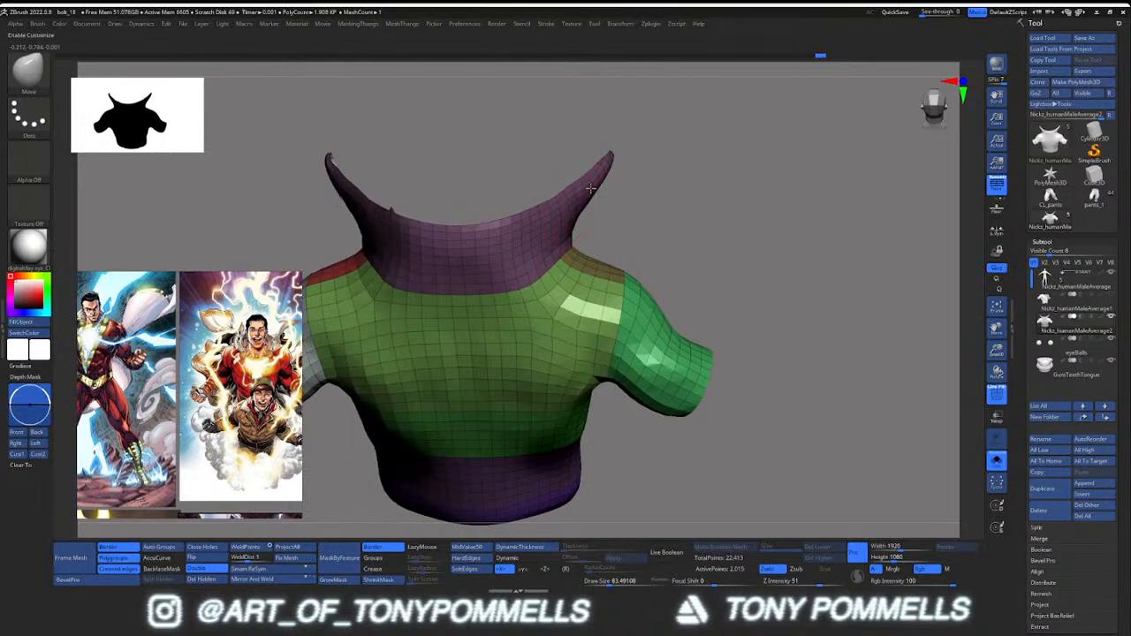
right_drag(591, 187, 553, 218)
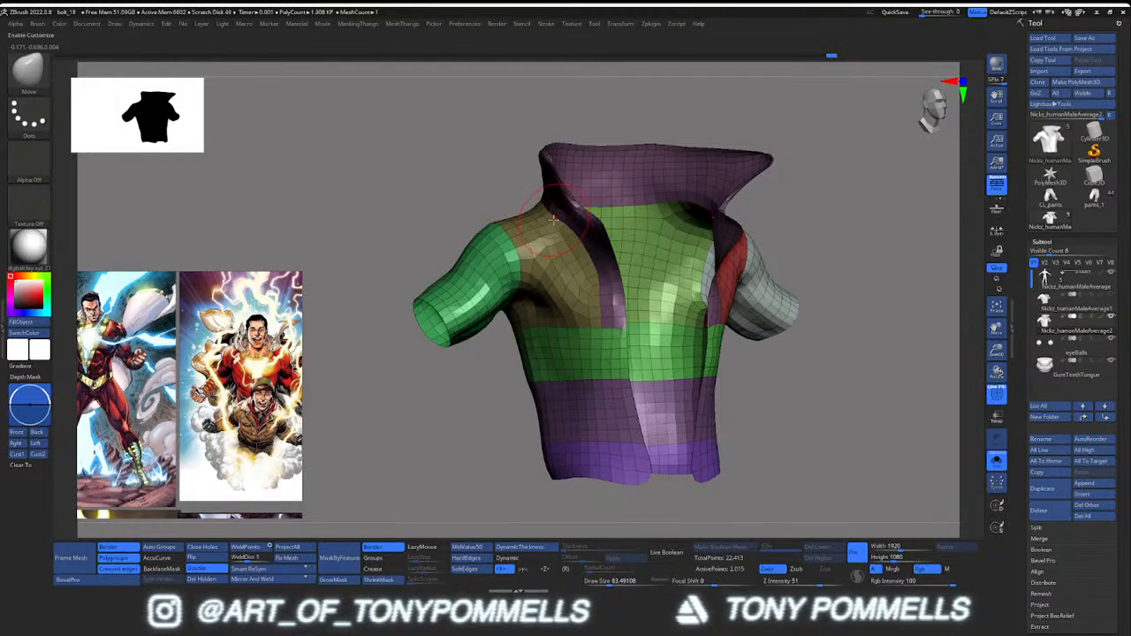
Remesh the shirt to a lower polygon density and smooth the chest edge where the lapel meets the front opening
key(space)
click(537, 271)
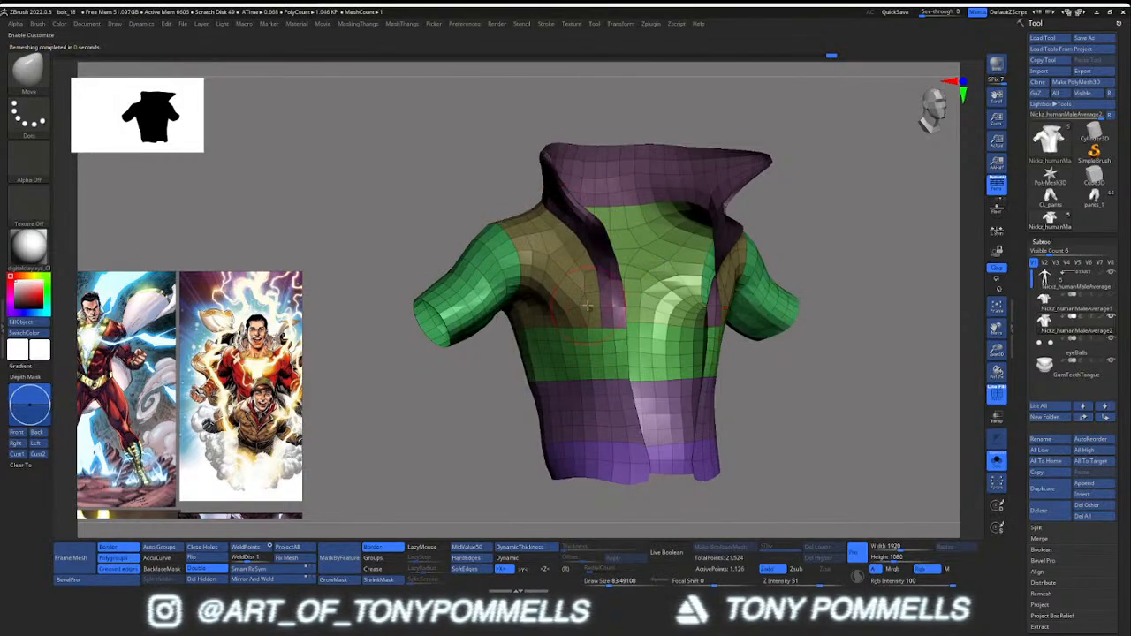
shift+drag(591, 324, 608, 327)
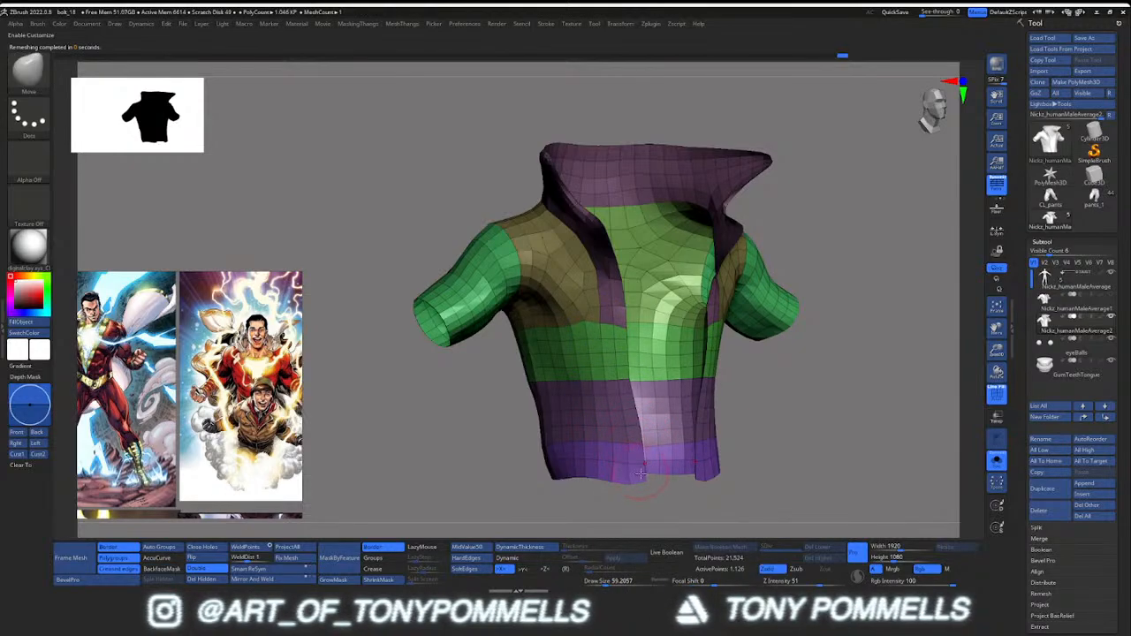
right_drag(623, 475, 649, 439)
drag(576, 424, 707, 495)
drag(654, 354, 760, 353)
mouse_move(432, 324)
ctrl+right_down()
mouse_move(456, 299)
mouse_move(478, 348)
mouse_move(472, 326)
ctrl+right_up()
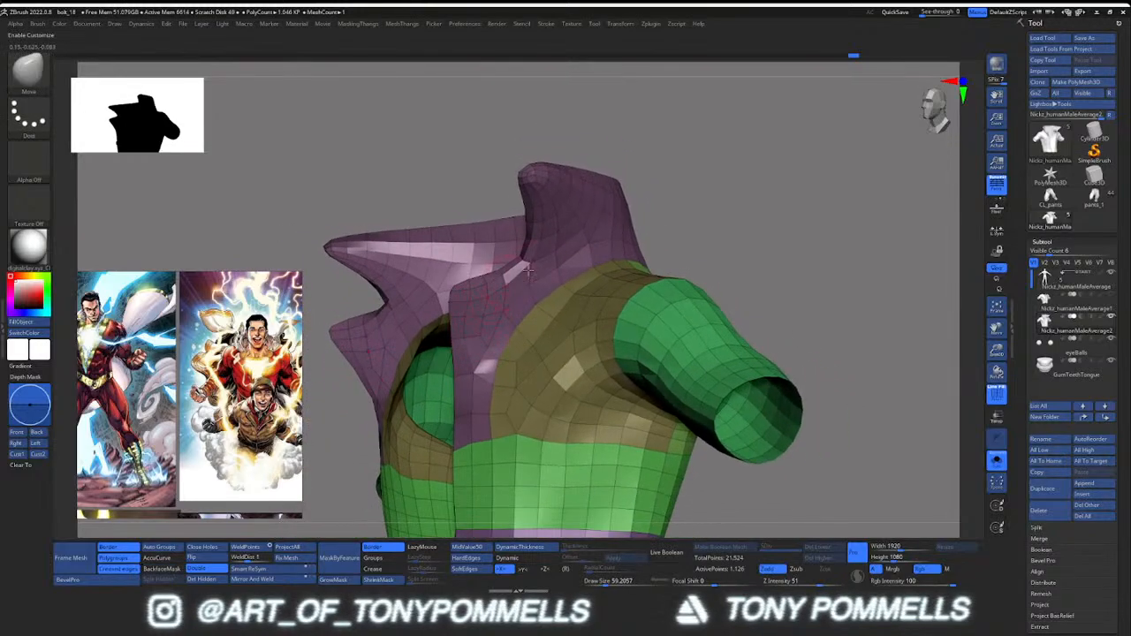
Switch to the ZModeler brush and undo the last mesh change on the shirt
mouse_move(529, 270)
right_down()
mouse_move(542, 303)
mouse_move(510, 316)
mouse_move(500, 246)
mouse_move(512, 232)
mouse_move(566, 251)
mouse_move(551, 294)
right_up()
key(b)
key(z)
key(m)
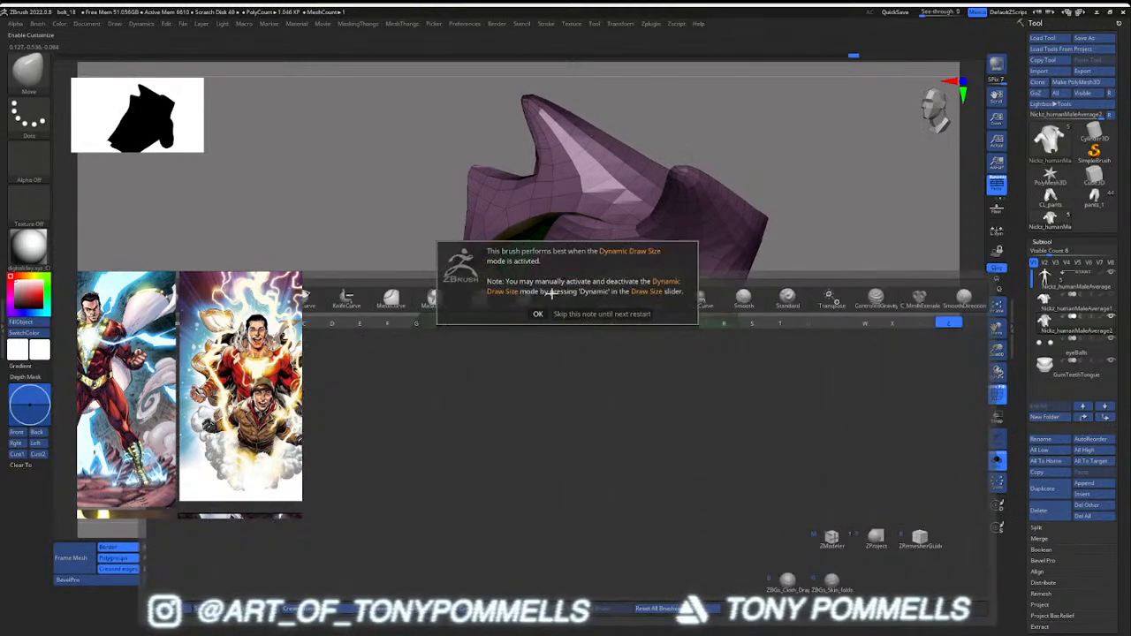
click(538, 312)
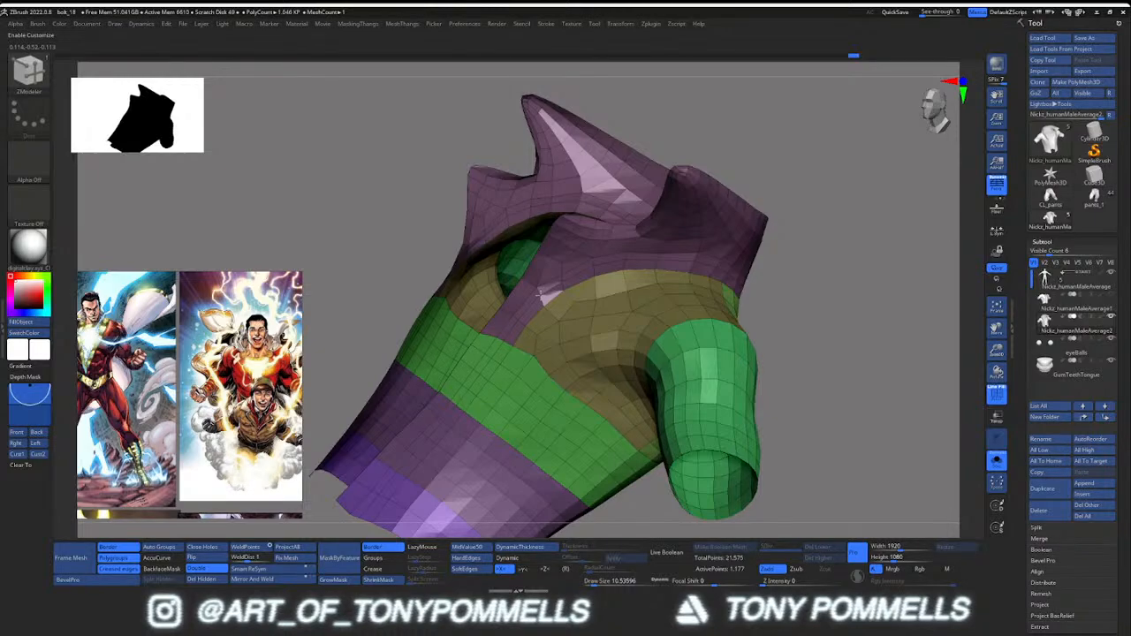
right_drag(543, 295, 645, 333)
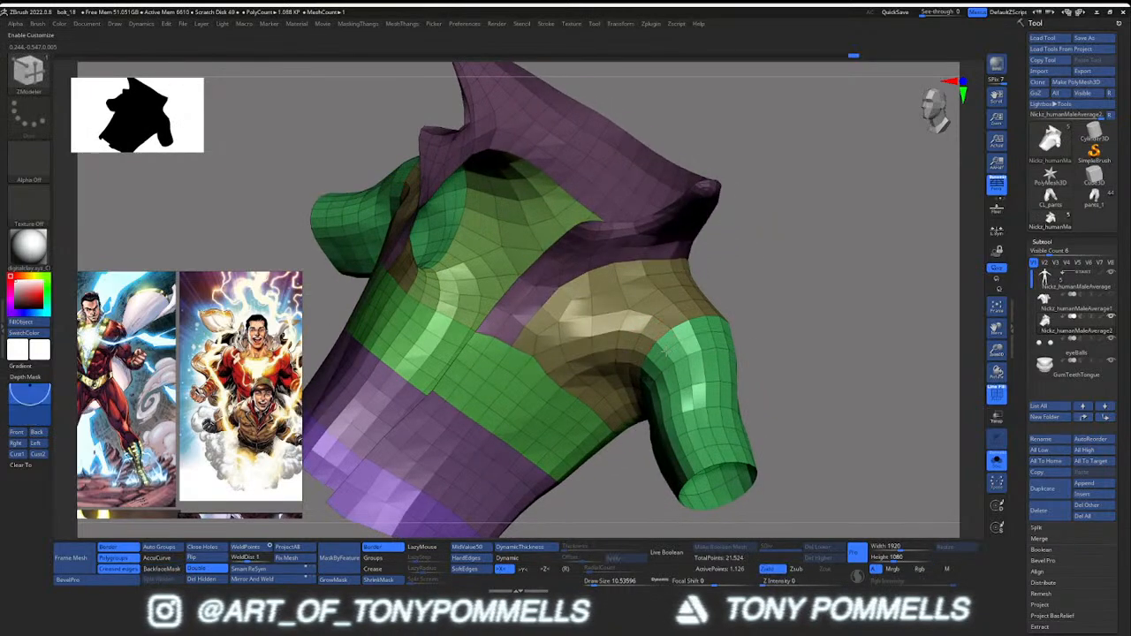
mouse_move(649, 335)
right_down()
mouse_move(562, 299)
mouse_move(641, 362)
mouse_move(719, 294)
mouse_move(702, 247)
mouse_move(716, 215)
mouse_move(555, 240)
mouse_move(565, 274)
mouse_move(587, 222)
right_up()
key(ctrl+z)
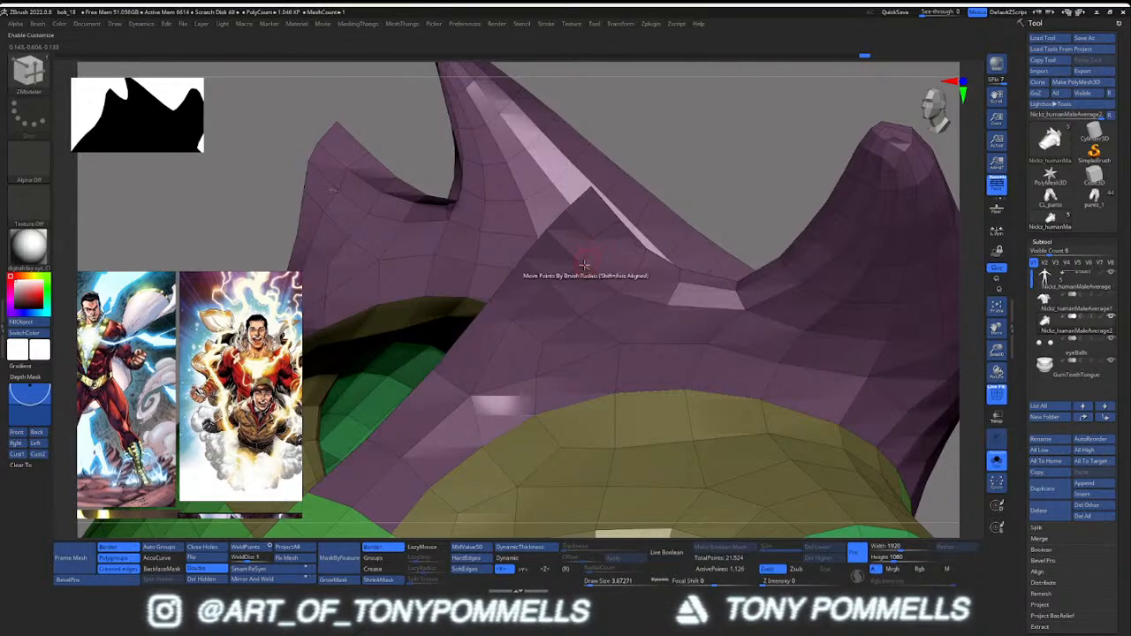
Set the ZModeler edge action to Do Nothing and move the points of the folded notch on the collar's upper edge
mouse_move(610, 267)
right_down()
mouse_move(680, 265)
mouse_move(584, 229)
mouse_move(566, 181)
mouse_move(568, 250)
right_up()
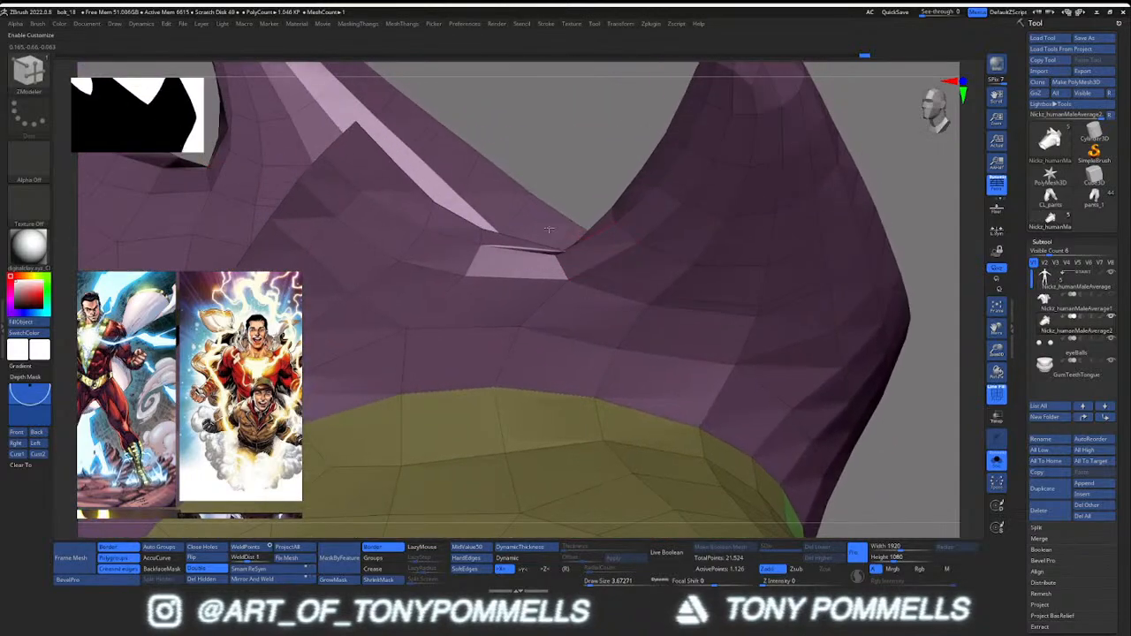
key(space)
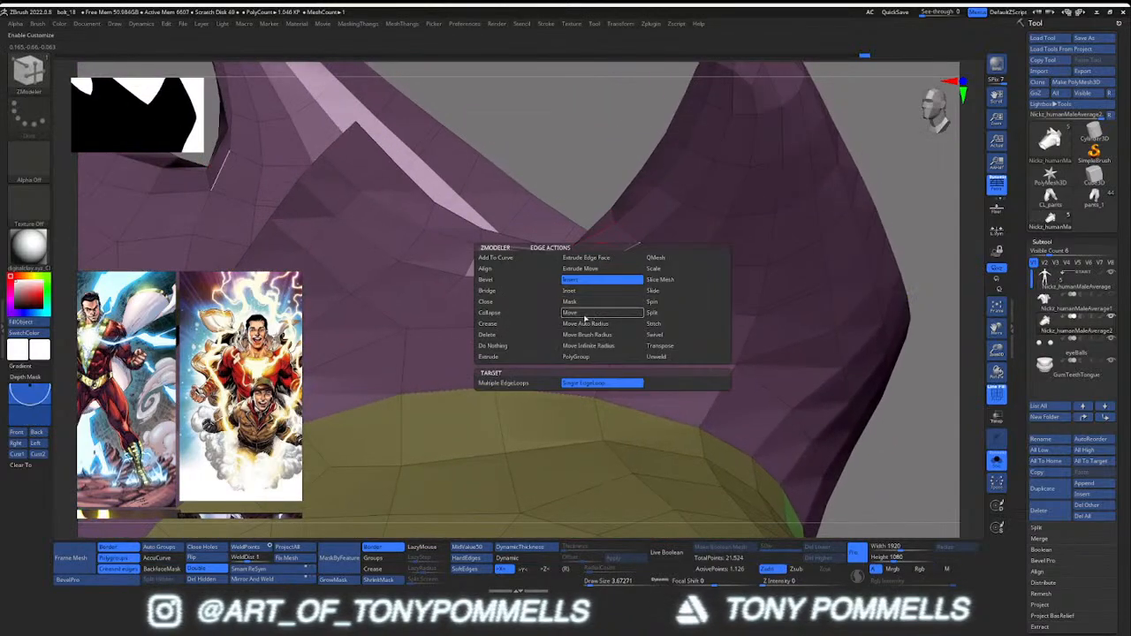
click(540, 347)
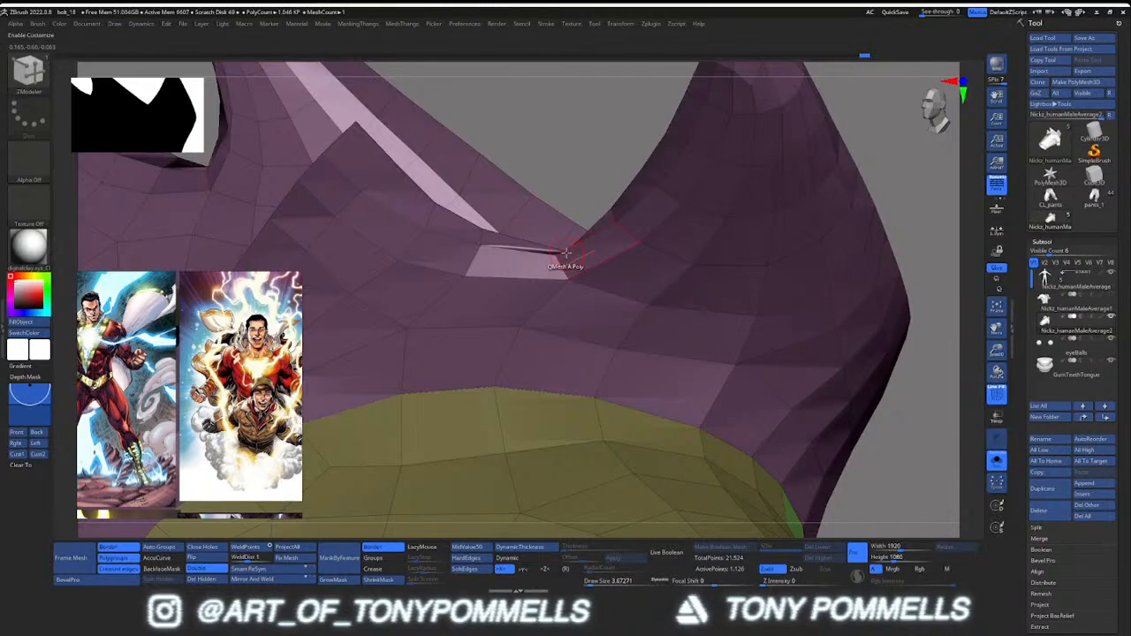
drag(551, 234, 537, 224)
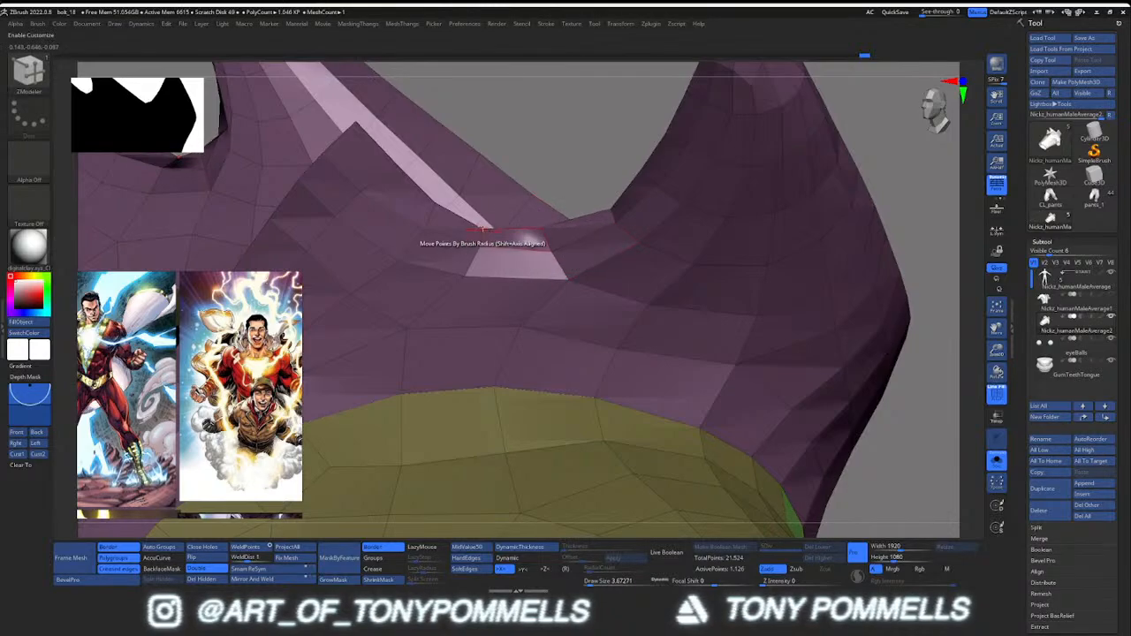
right_drag(481, 230, 473, 192)
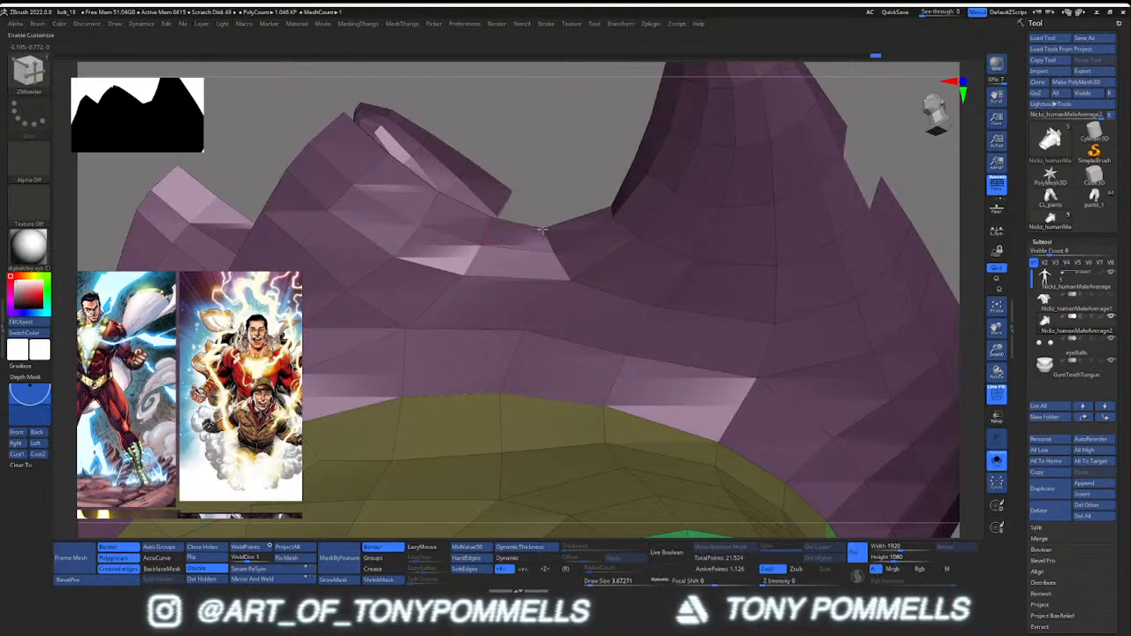
Set the ZModeler polygon action to Do Nothing and move the collar's edge points into a smoother curve towards the tall tip
key(space)
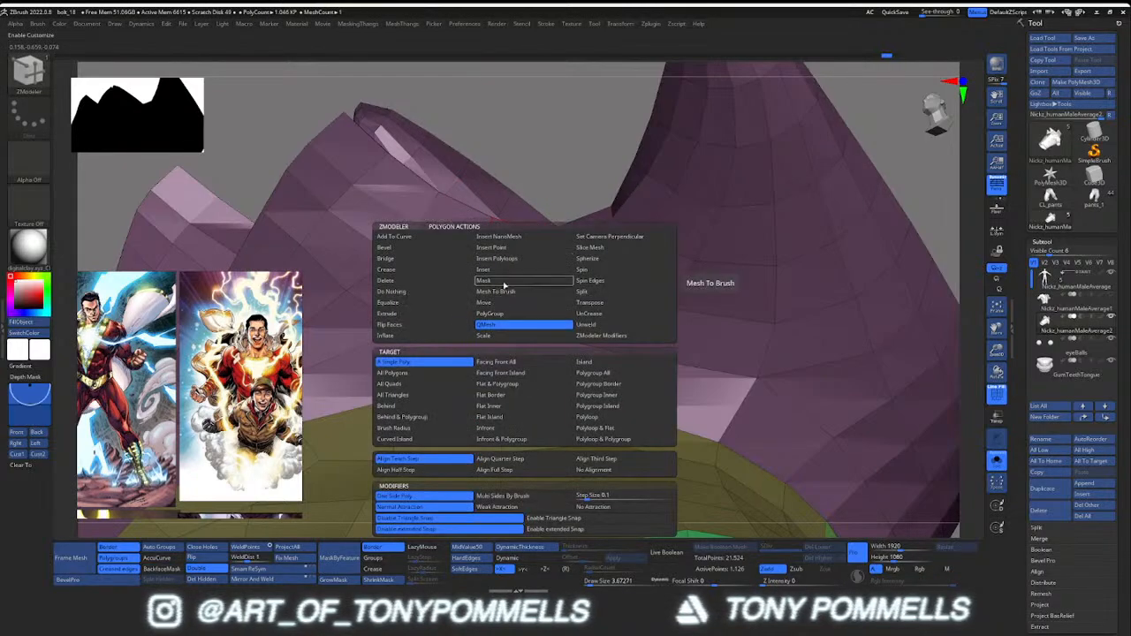
click(425, 293)
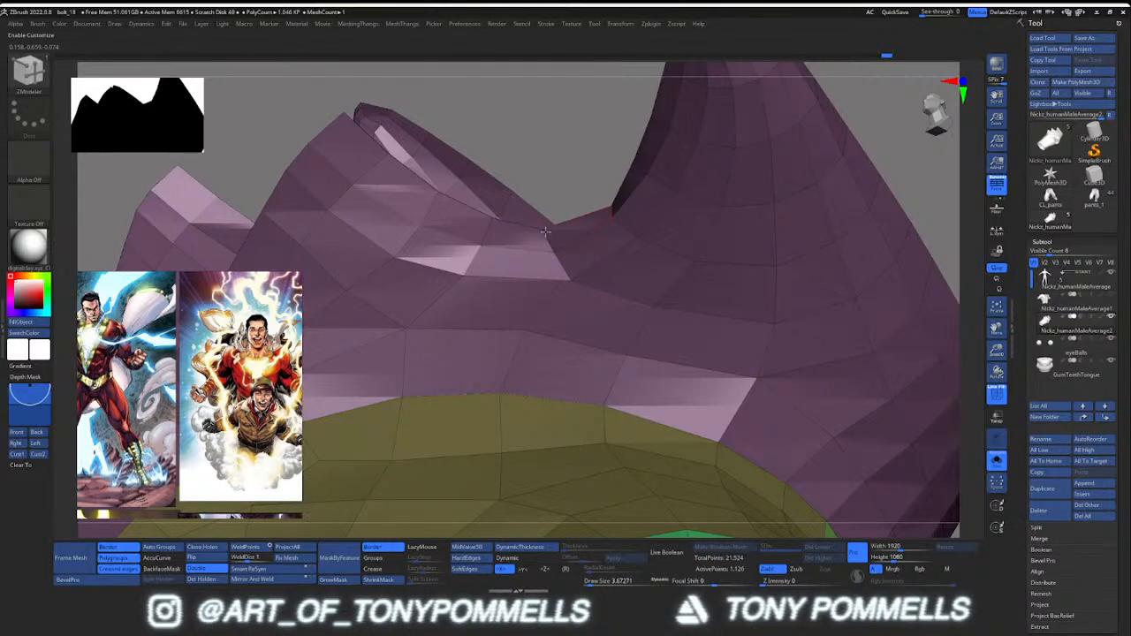
alt+right_drag(616, 205, 599, 236)
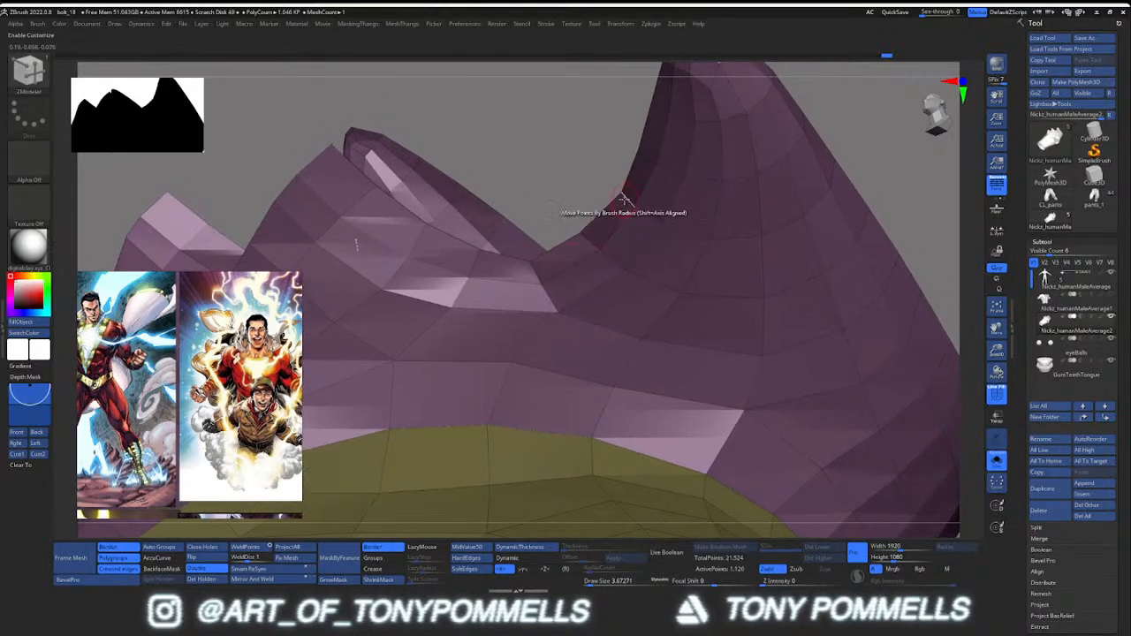
drag(624, 199, 612, 191)
mouse_move(613, 196)
right_down()
mouse_move(633, 212)
mouse_move(624, 211)
right_up()
drag(604, 195, 616, 205)
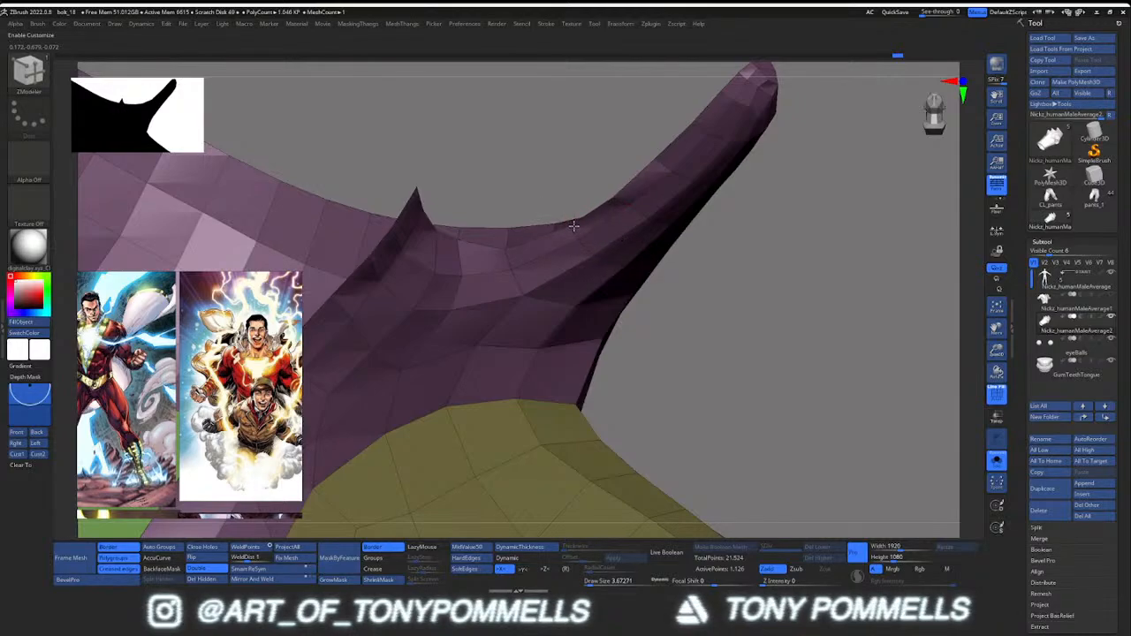
right_drag(573, 227, 571, 220)
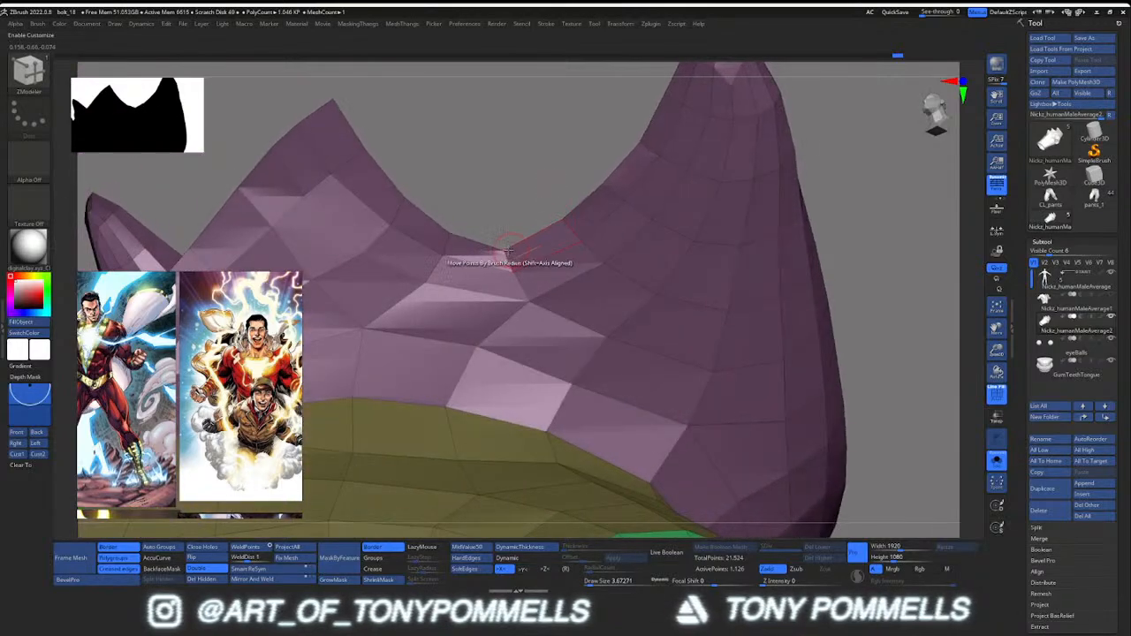
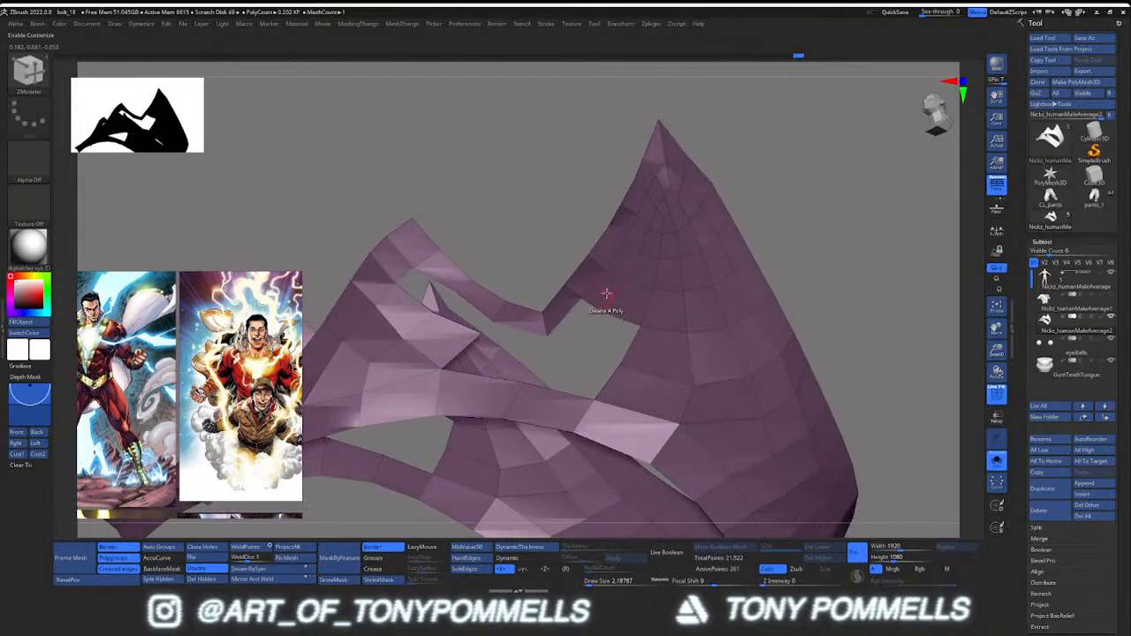
Delete the polygons along the inner edge of the isolated collar's tall tip, undoing one deletion
click(647, 213)
click(656, 219)
key(ctrl+z)
click(658, 219)
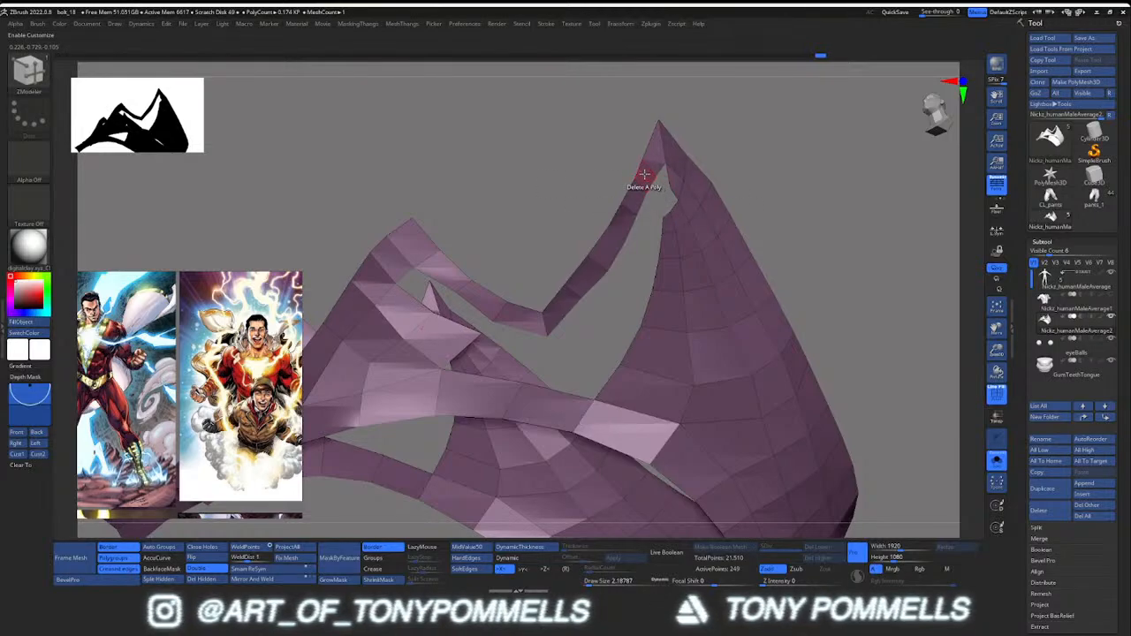
click(626, 219)
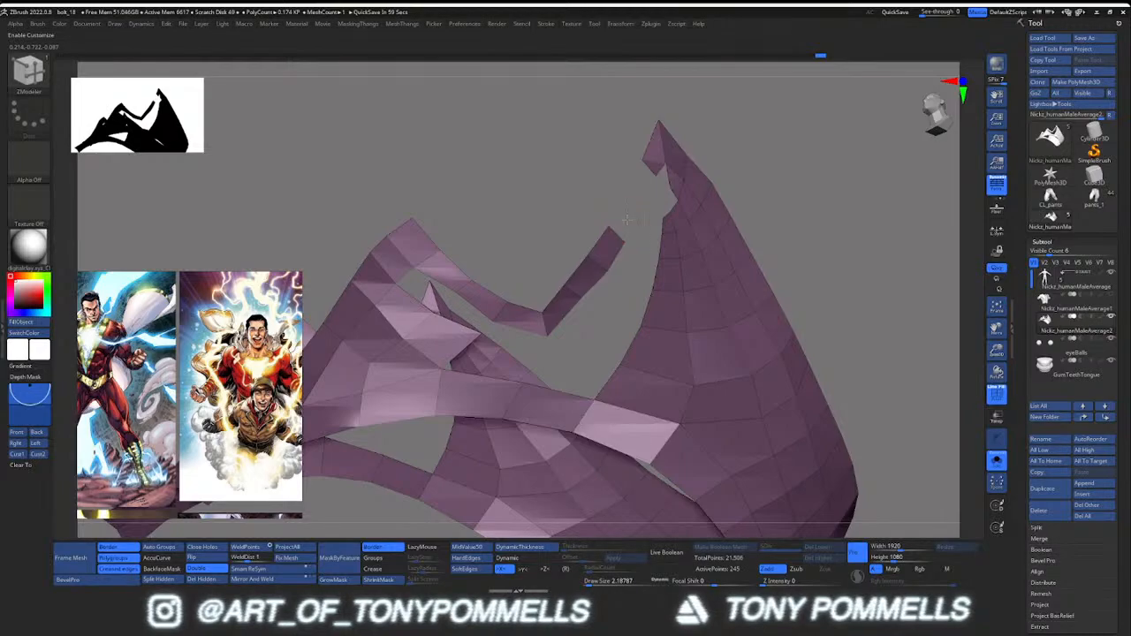
click(610, 248)
right_drag(610, 248, 637, 229)
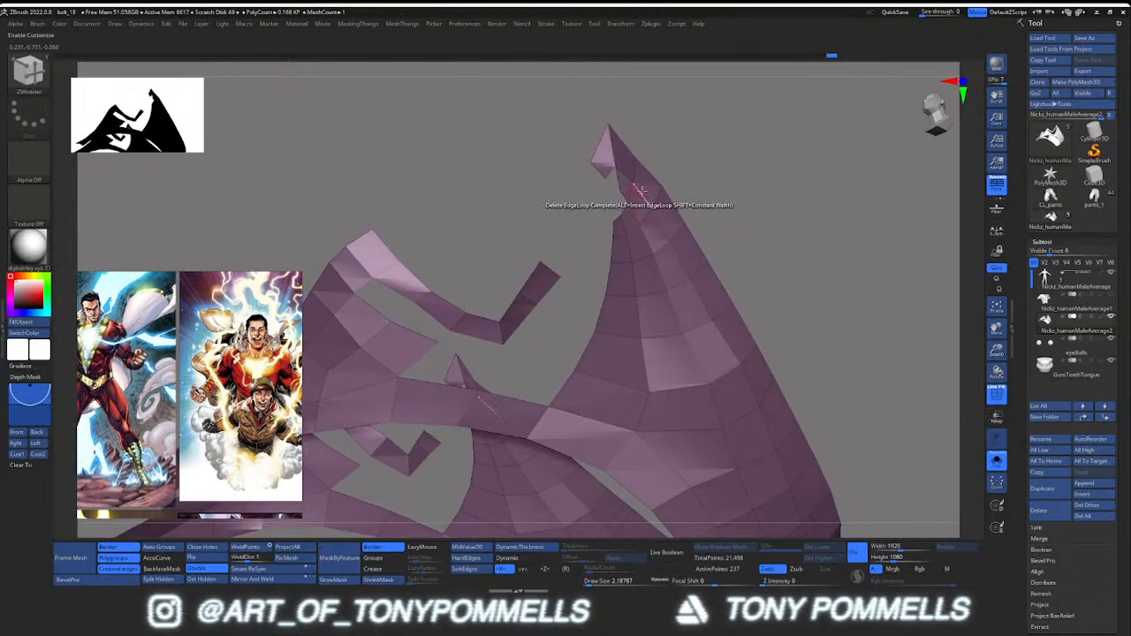
right_drag(650, 184, 659, 281)
Delete the polygons down the outer edge of the collar tip and those connecting it to the topmost point
click(659, 281)
click(676, 269)
click(658, 249)
click(643, 245)
click(632, 226)
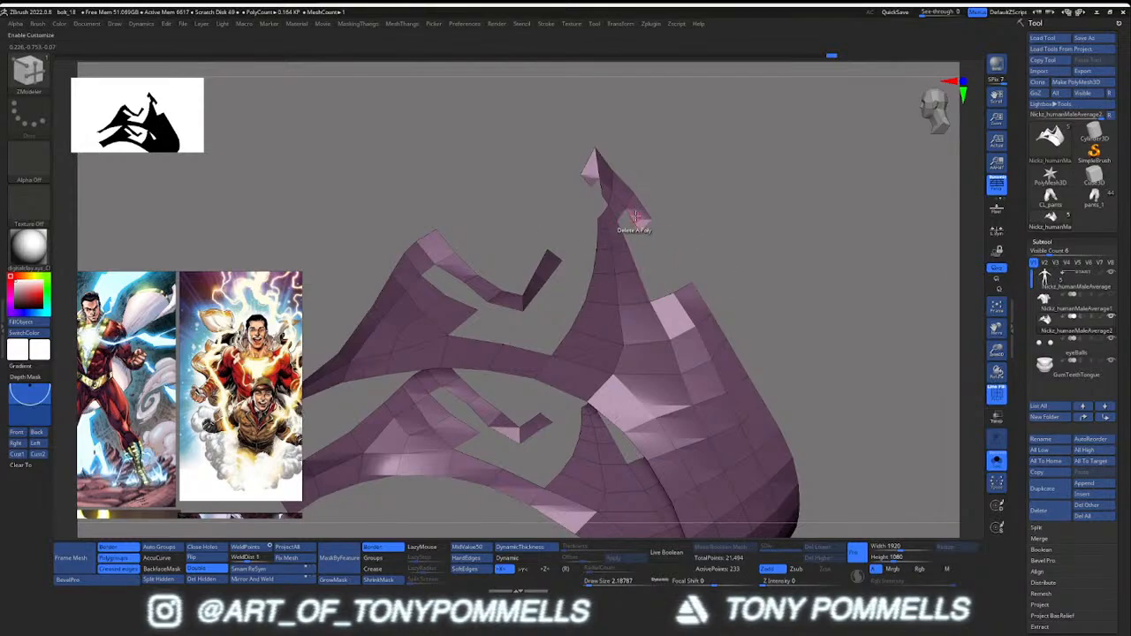
click(637, 216)
click(623, 193)
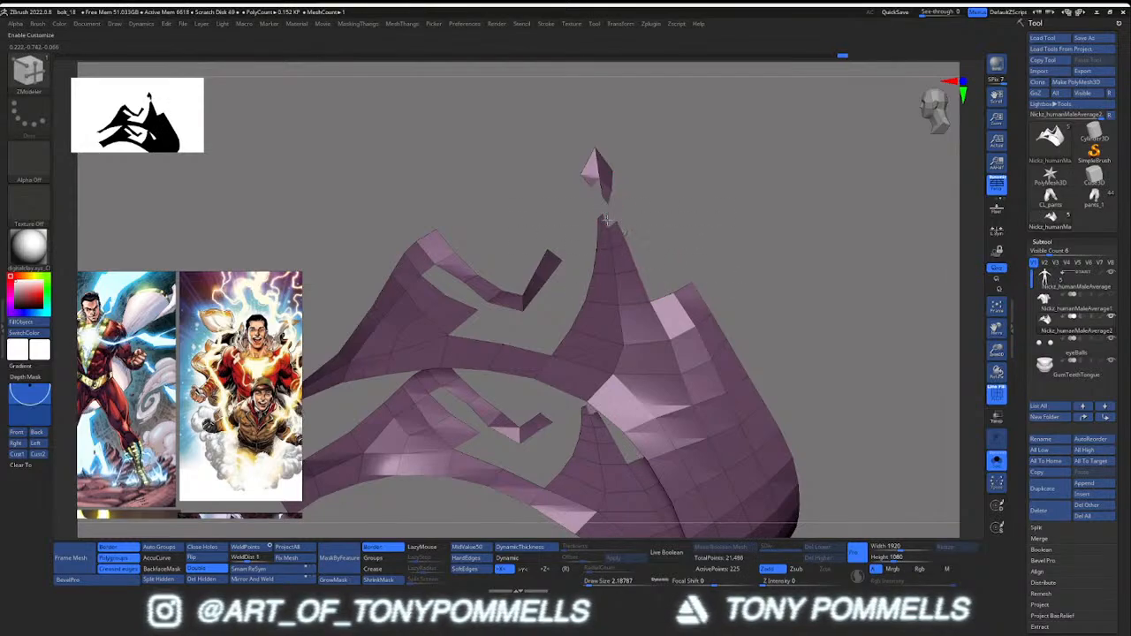
Delete the remaining polygons of the collar peak down to the lower rows, keeping the small detached tip piece
click(602, 228)
click(616, 235)
click(606, 262)
click(613, 276)
click(618, 292)
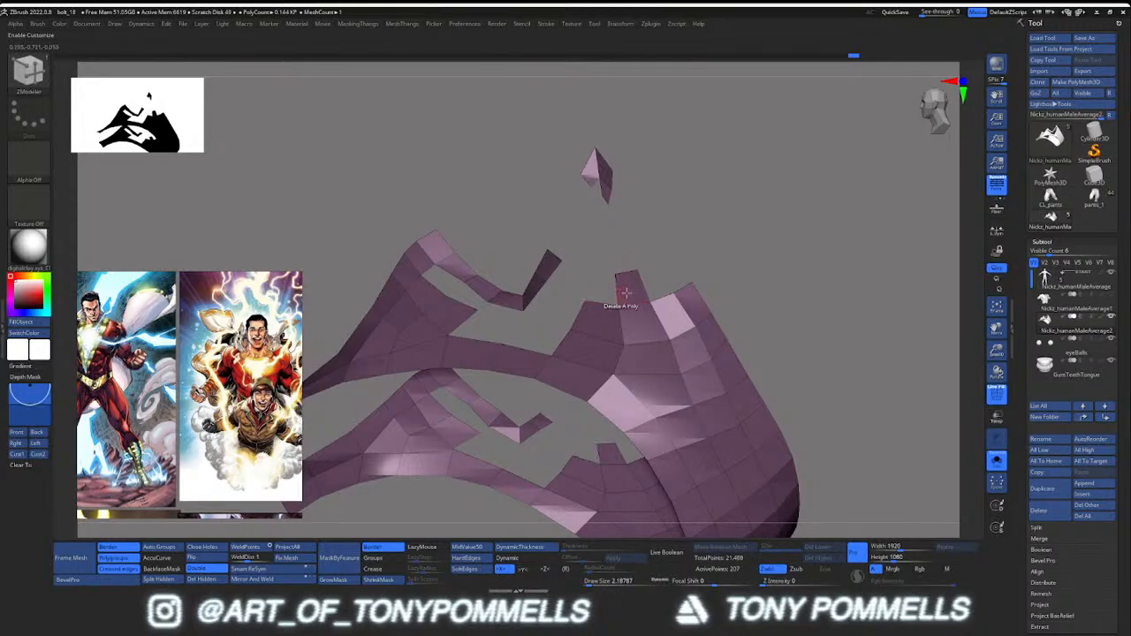
click(626, 309)
click(629, 320)
click(673, 312)
click(691, 303)
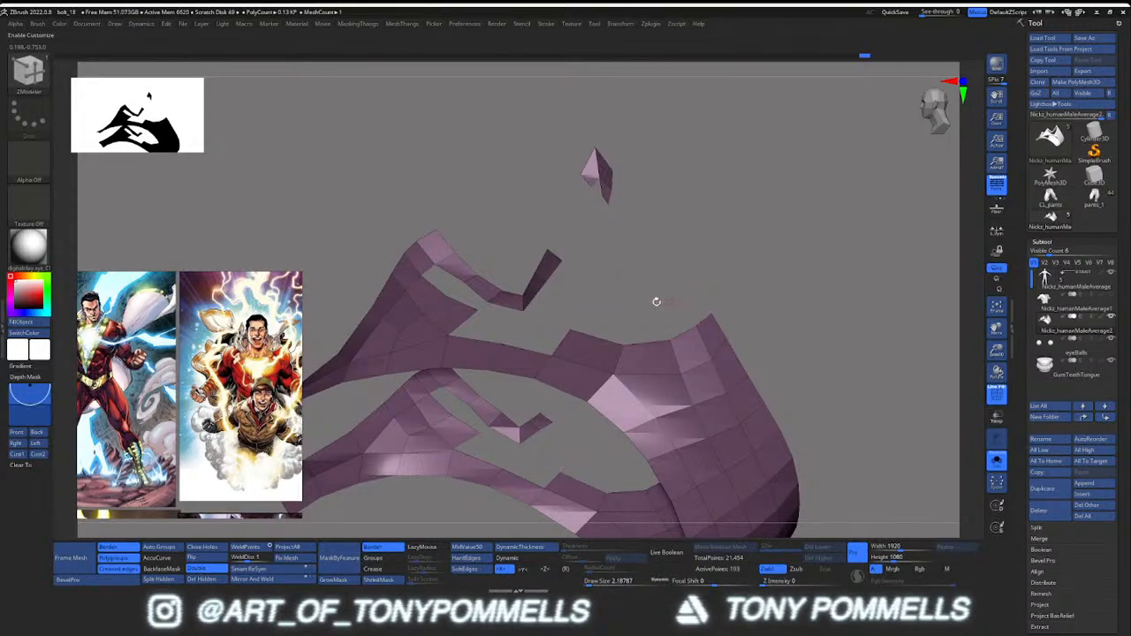
Set the ZModeler edge action to Do Nothing, then to Bridge, and try it on the collar's open edge
drag(657, 302, 595, 179)
key(space)
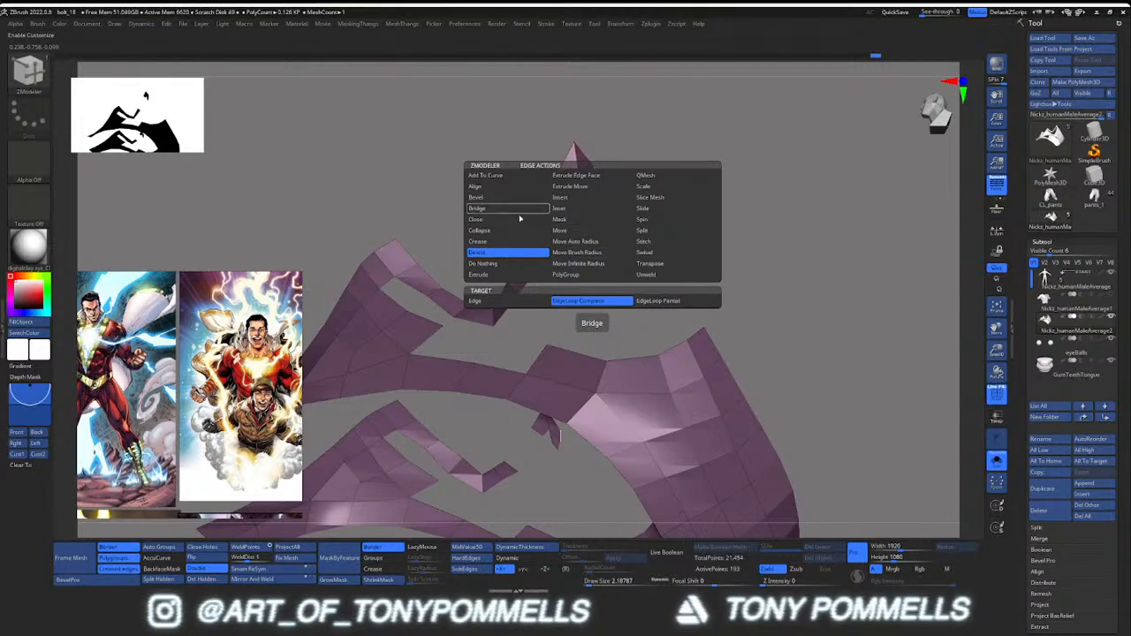
click(513, 253)
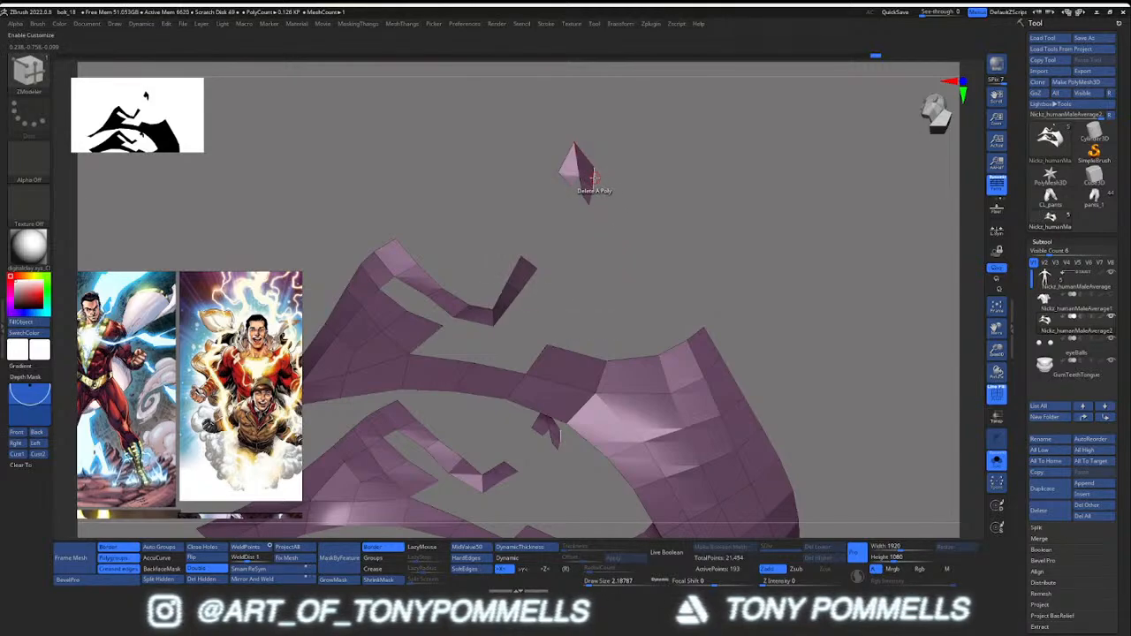
key(space)
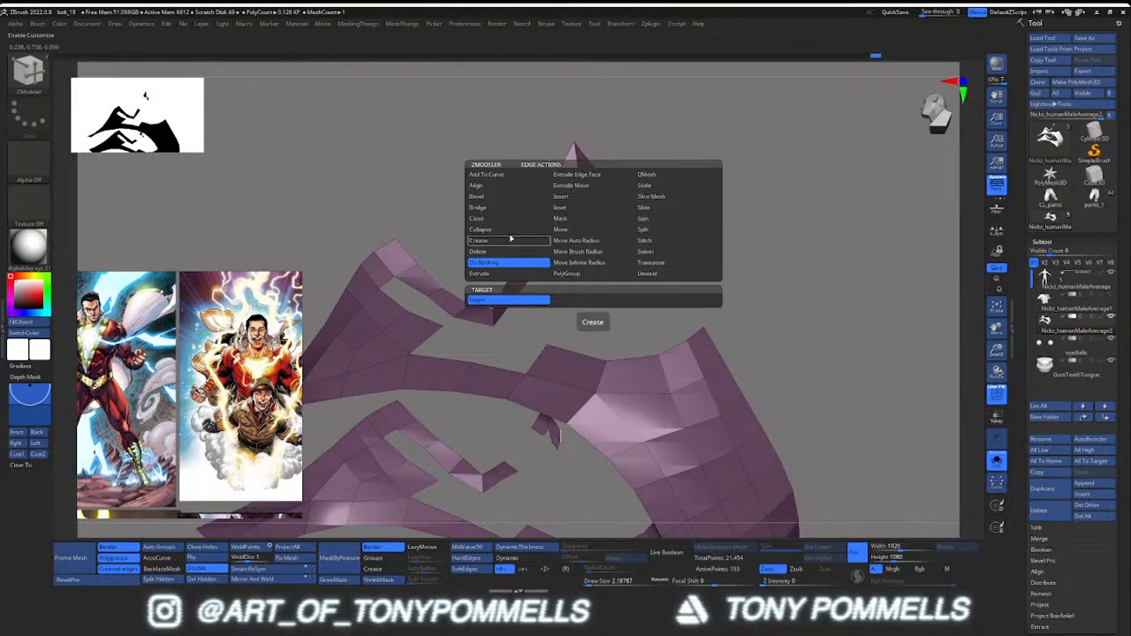
click(513, 209)
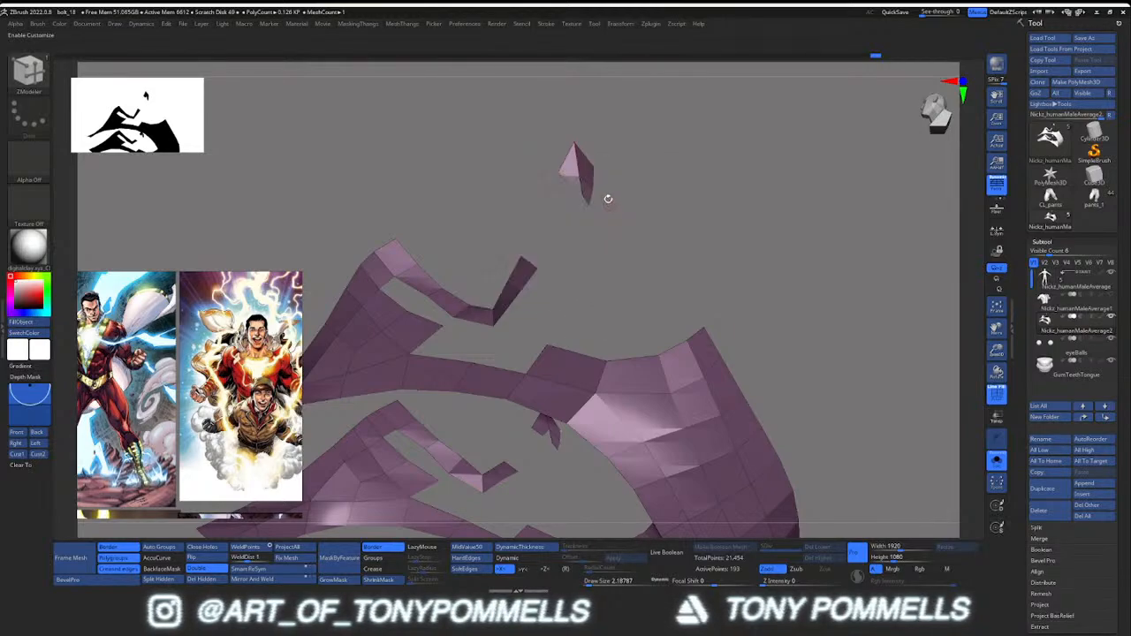
click(695, 329)
right_drag(529, 262, 535, 263)
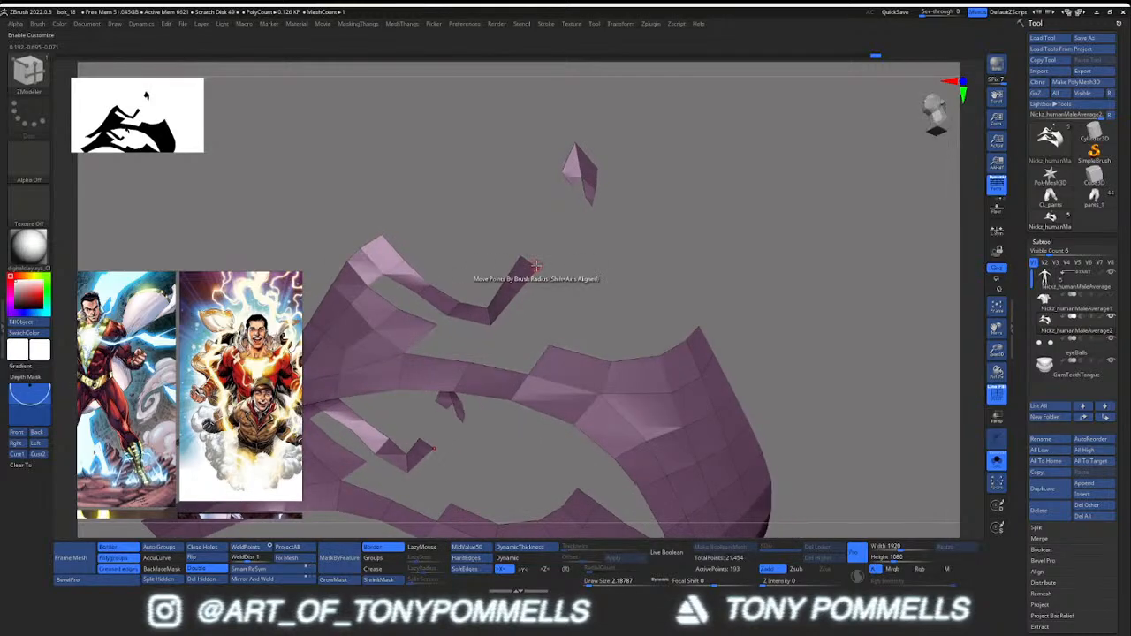
Toggle the modelling symmetry and switch the visibility of the hidden shirt parts around the isolated collar
key(x)
right_drag(569, 179, 576, 189)
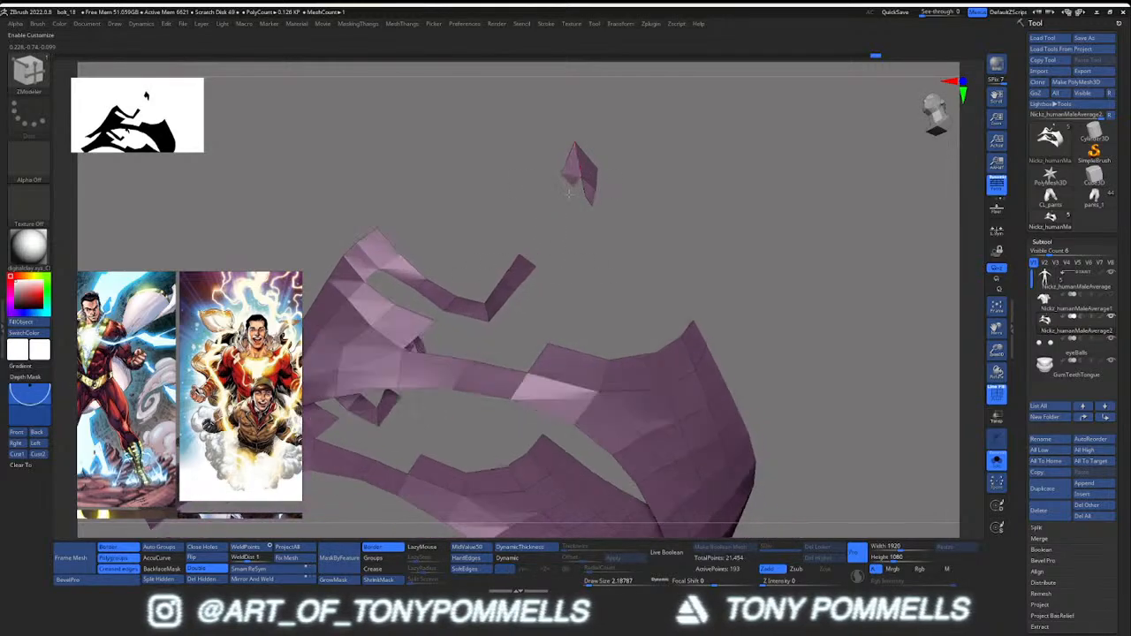
ctrl+shift+click(669, 227)
ctrl+shift+click(643, 251)
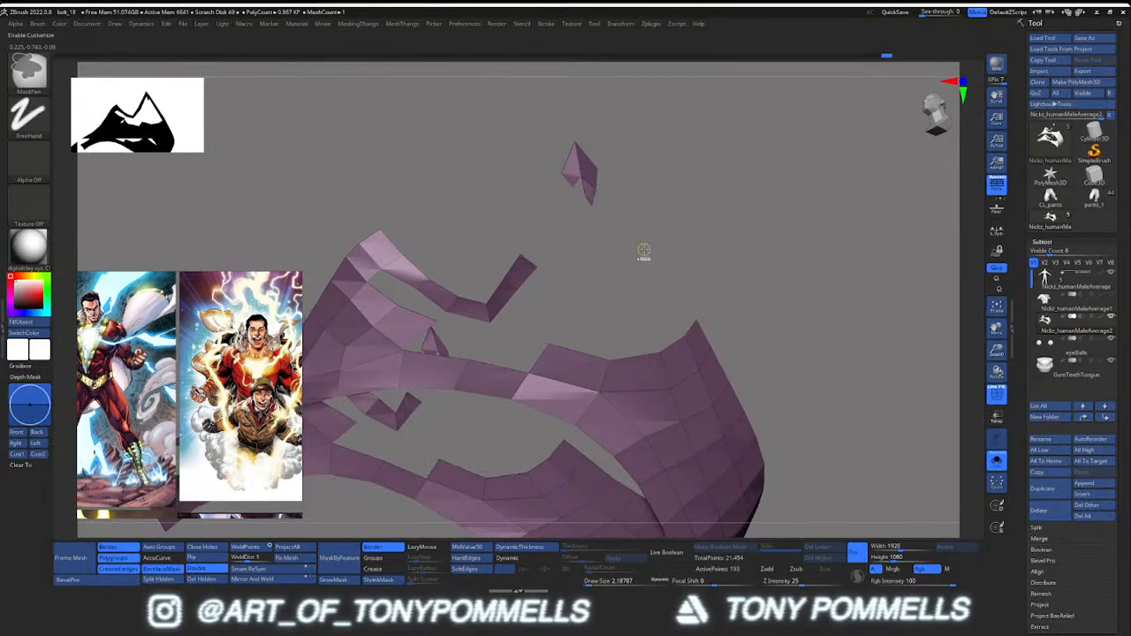
Bridge the detached collar tip to the open ends of the inner and outer strips, toggling the hidden parts' visibility
right_drag(649, 239, 599, 181)
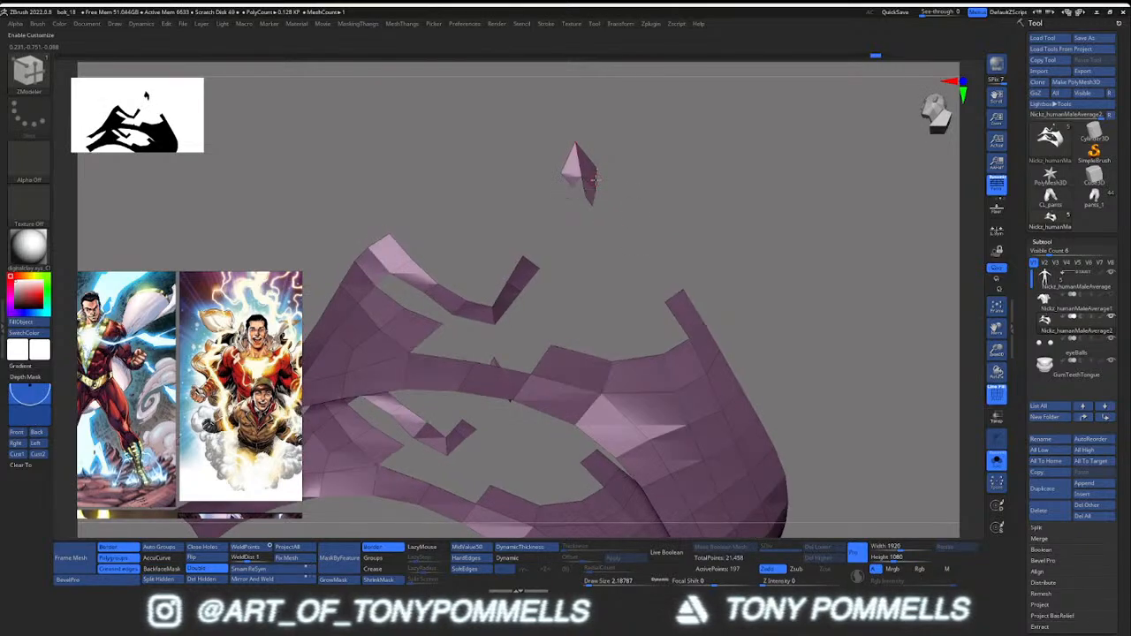
click(596, 179)
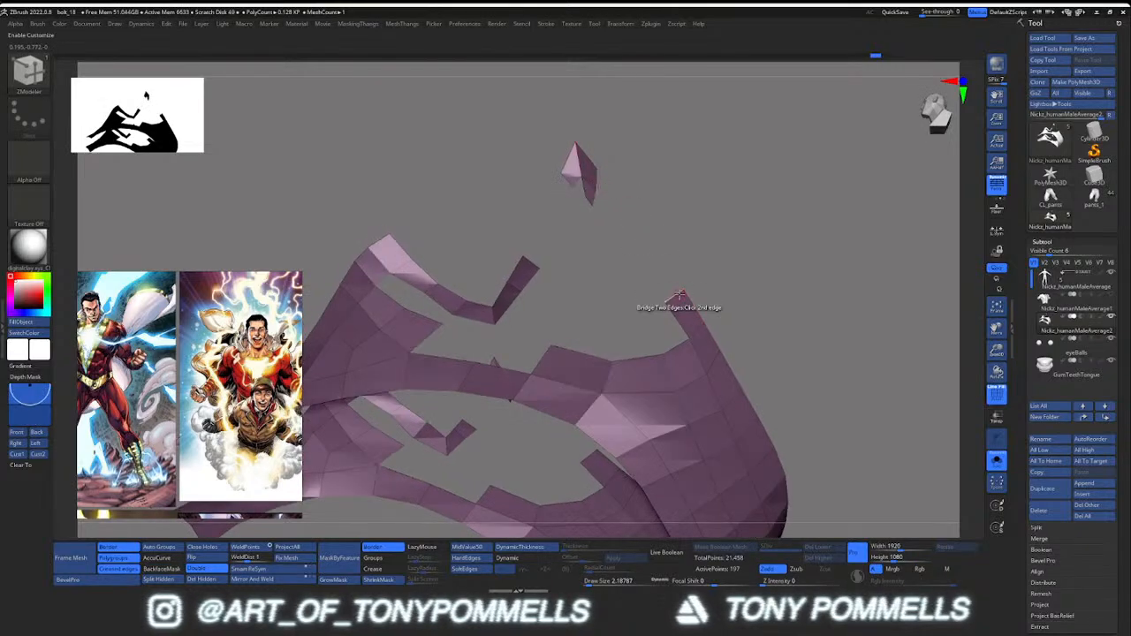
click(534, 261)
ctrl+shift+click(606, 257)
mouse_move(606, 257)
mouse_down()
mouse_move(606, 330)
mouse_move(603, 279)
mouse_move(550, 310)
mouse_move(491, 311)
mouse_up()
ctrl+shift+click(647, 303)
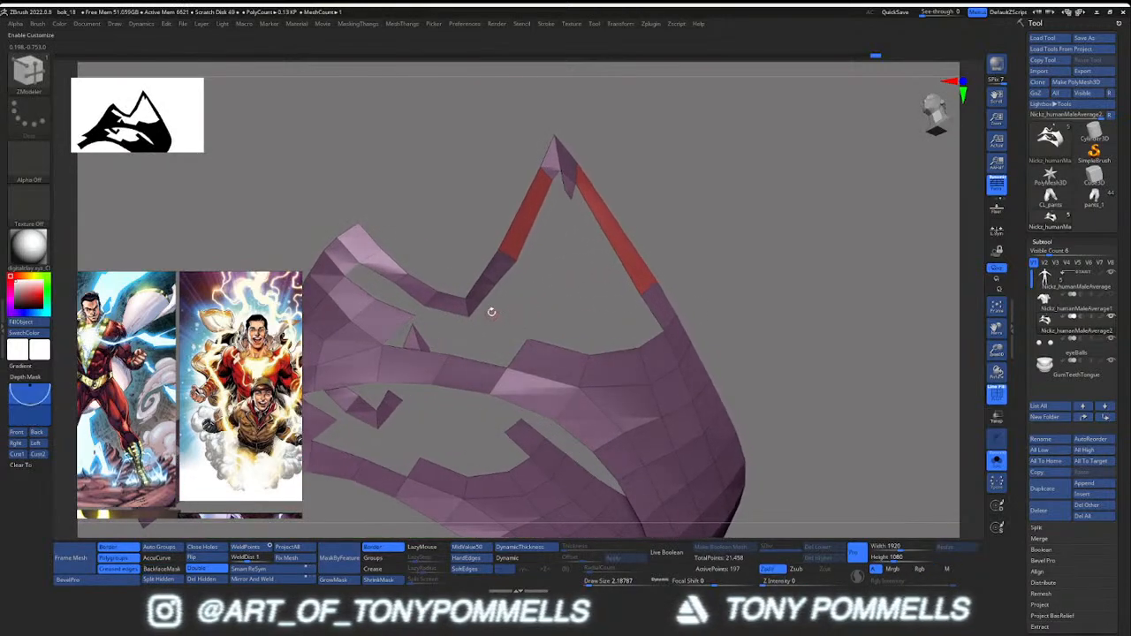
Unhide the full shirt and bridge the open edges between the collar's upper strip and its lower rows
drag(519, 351, 462, 322)
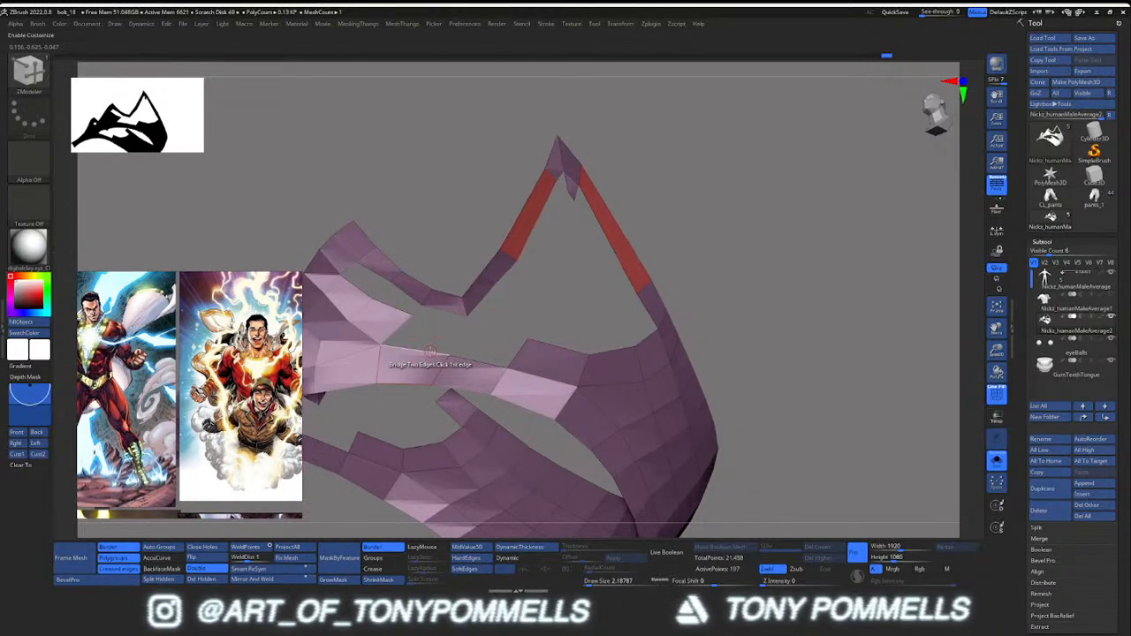
ctrl+shift+click(455, 338)
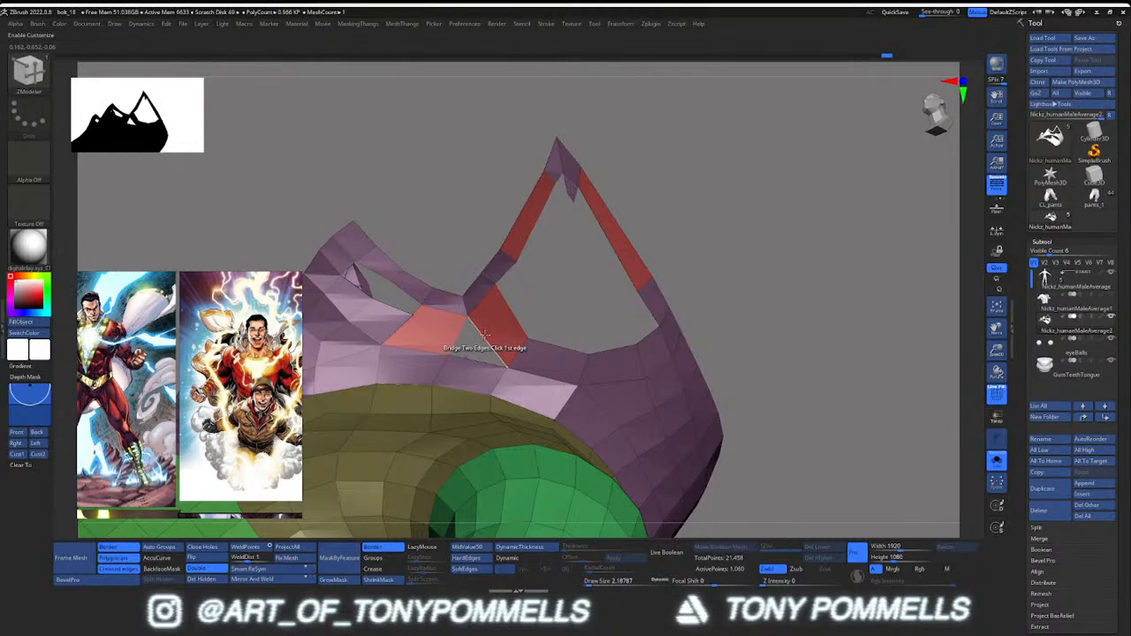
click(484, 334)
click(476, 362)
right_drag(470, 352, 409, 258)
Set the ZModeler point action to Stitch and stitch the lower collar peak's points to the free strip above it
click(399, 248)
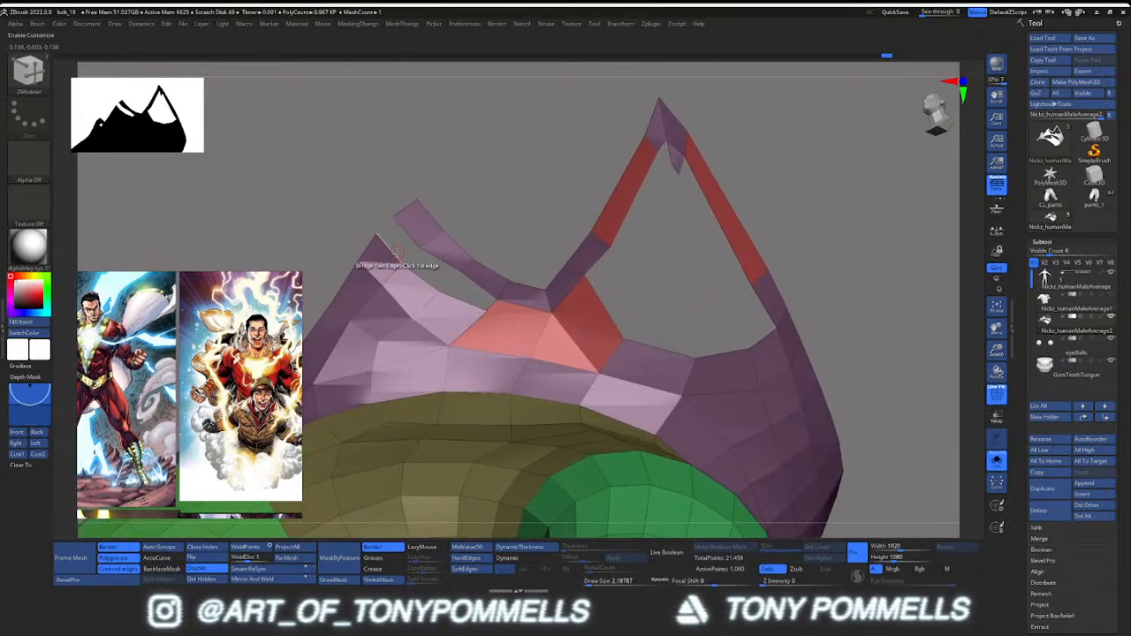
key(space)
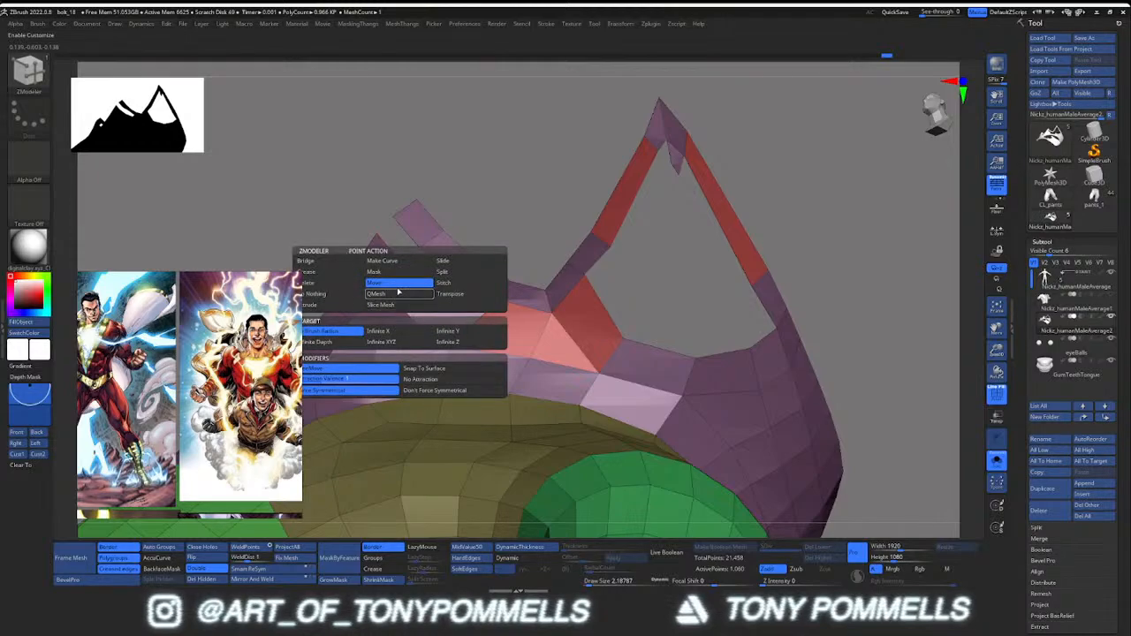
click(450, 283)
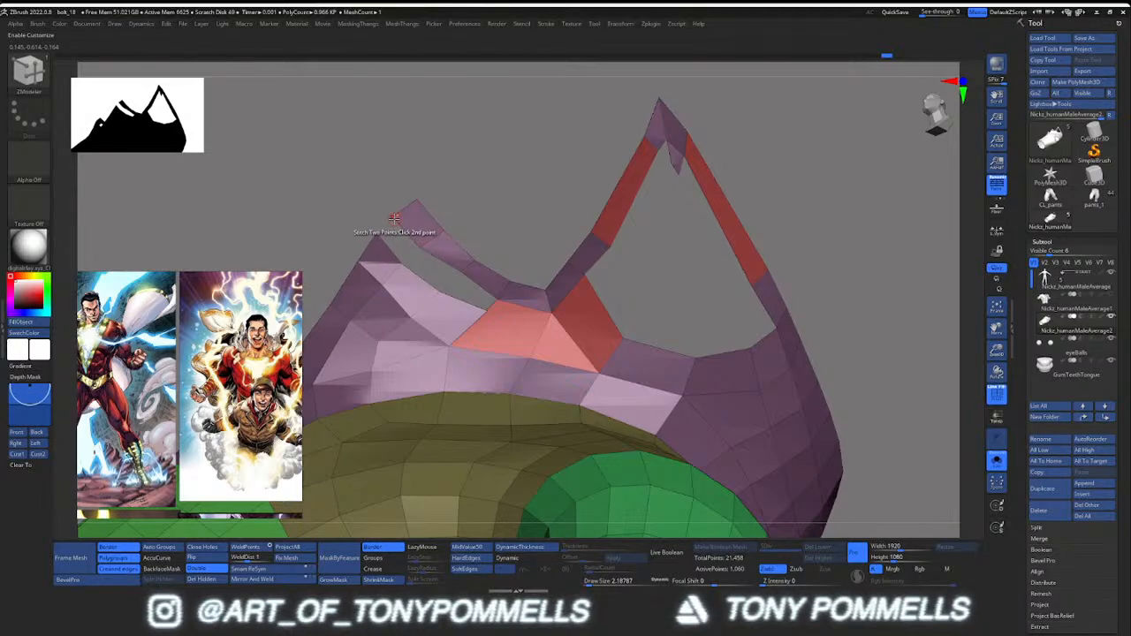
click(416, 248)
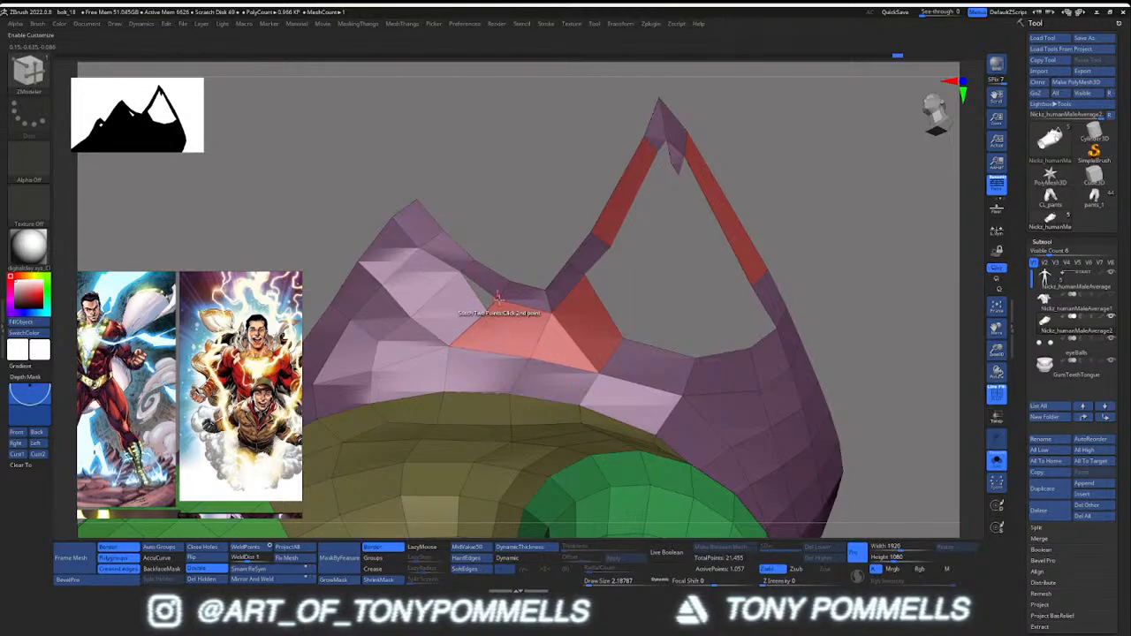
Set the edge action to Insert, add an edge loop across the outer strip, and delete the polygon hanging beneath the collar tip
right_drag(515, 312, 507, 279)
key(space)
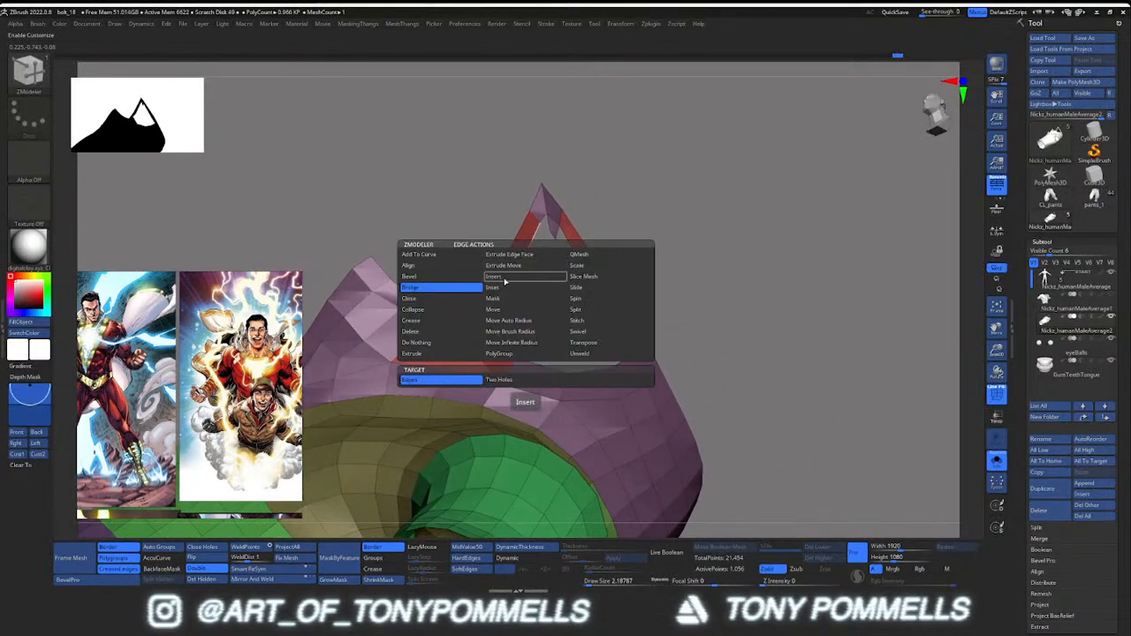
click(505, 279)
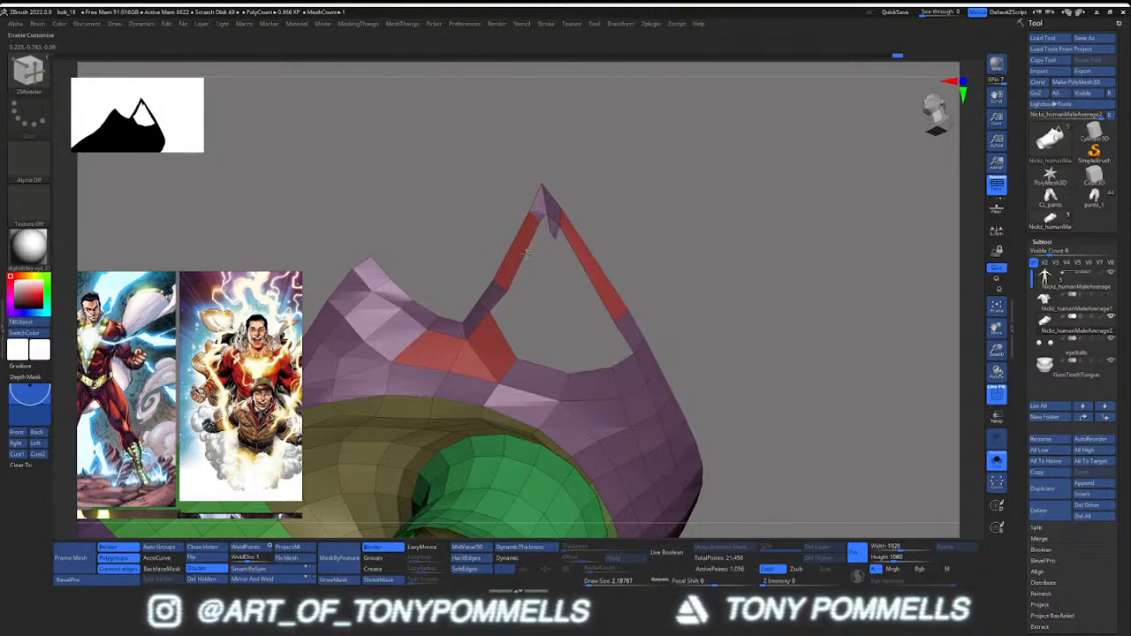
click(582, 262)
alt+right_drag(577, 263, 570, 293)
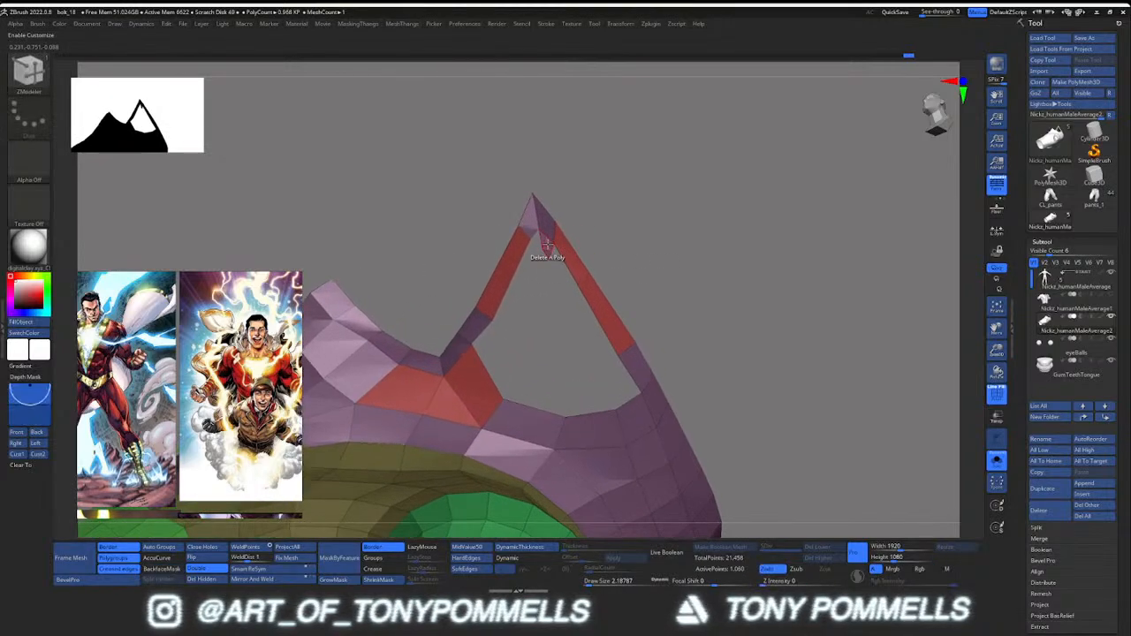
click(545, 243)
ctrl+right_drag(545, 245, 545, 258)
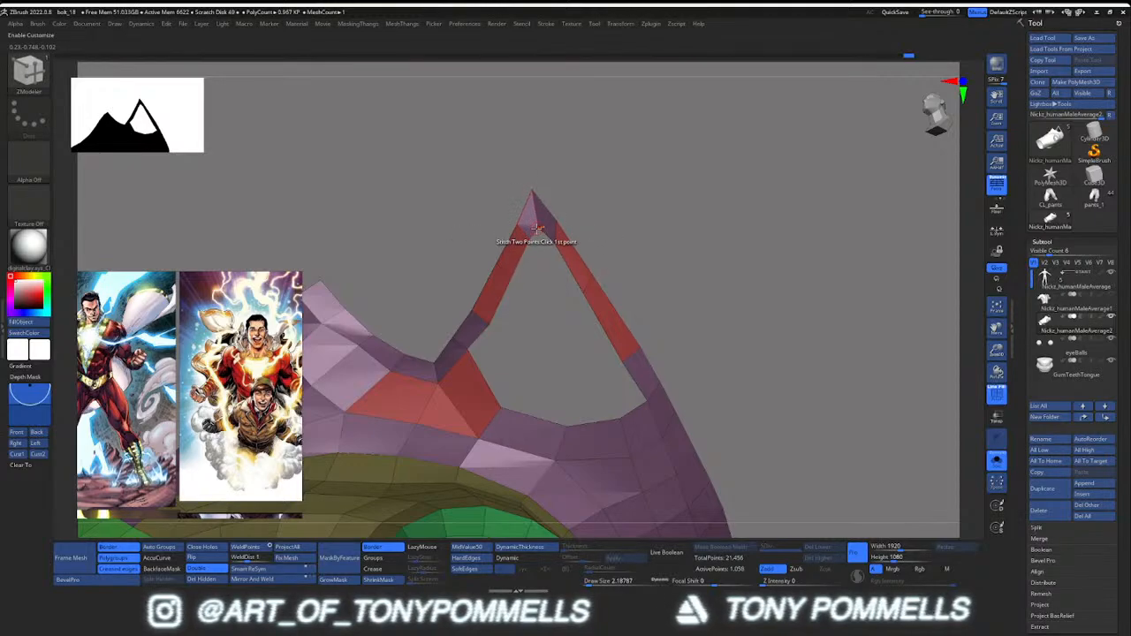
Switch the point action to Move, then back to Stitch, and stitch the points where the tip meets the outer strip
key(space)
click(524, 249)
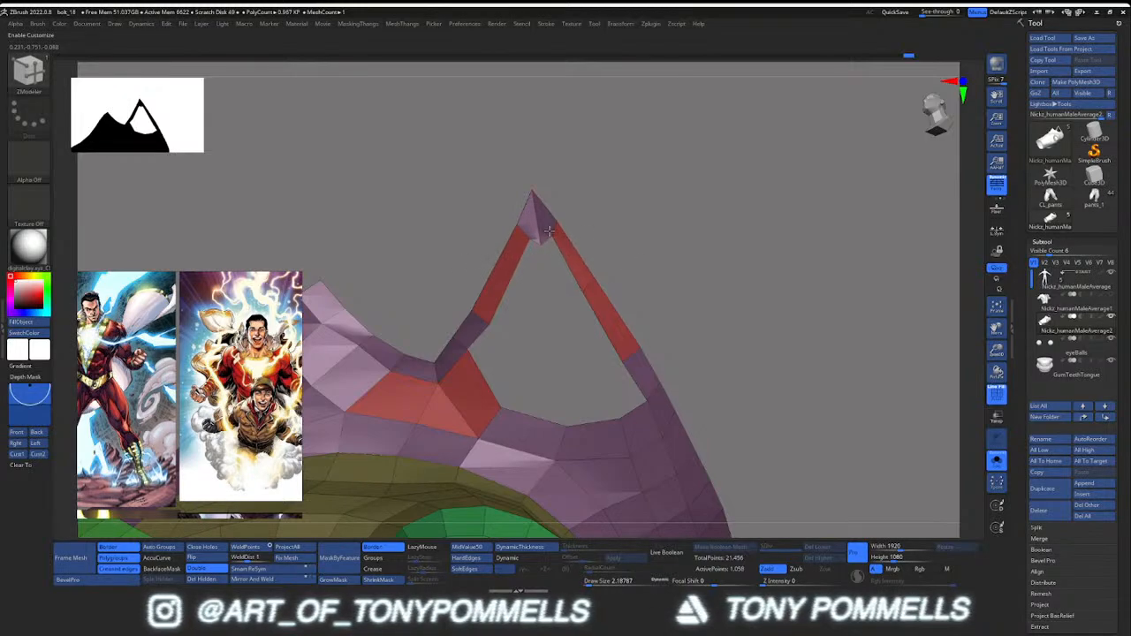
key(space)
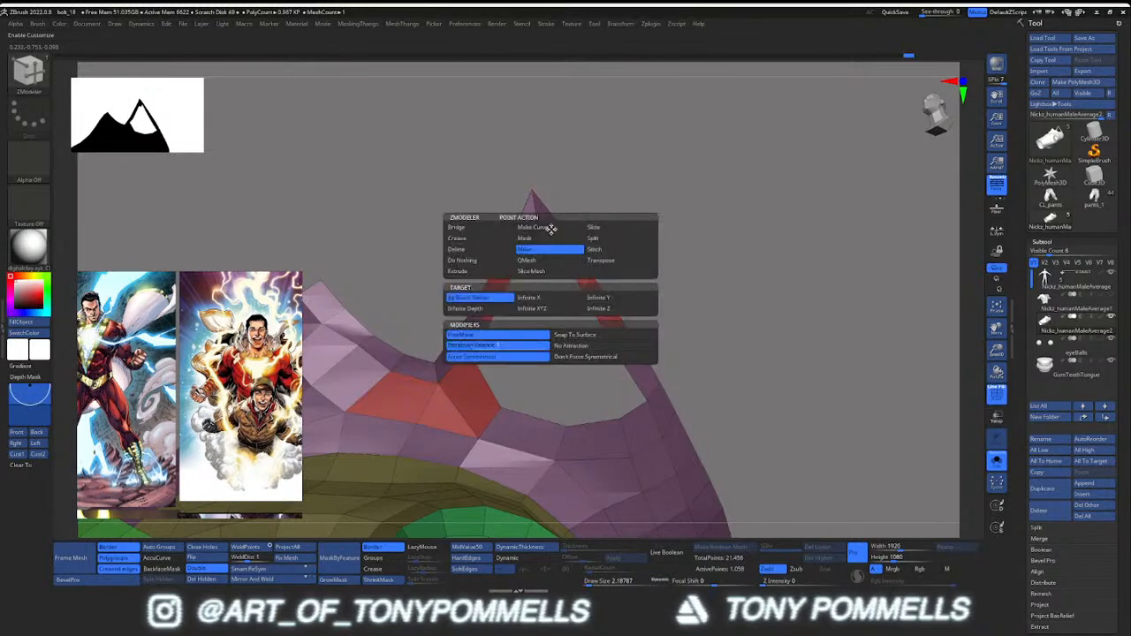
click(589, 250)
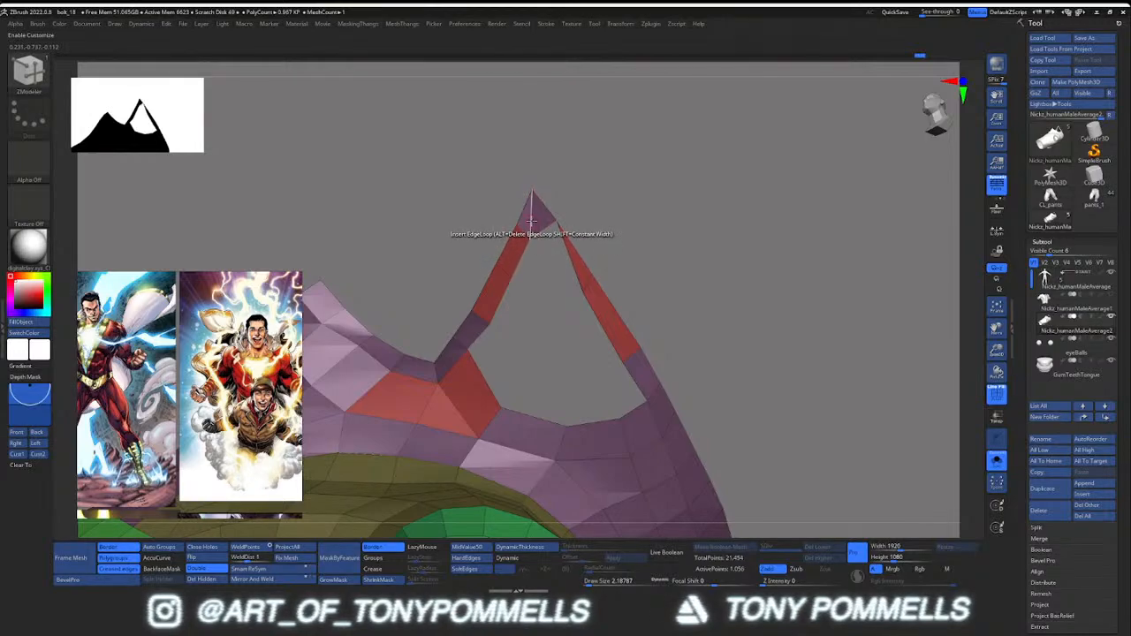
Delete the outer strip's uppermost polygon and, with the point action set to Move, widen the inner strip just beneath the tip
key(space)
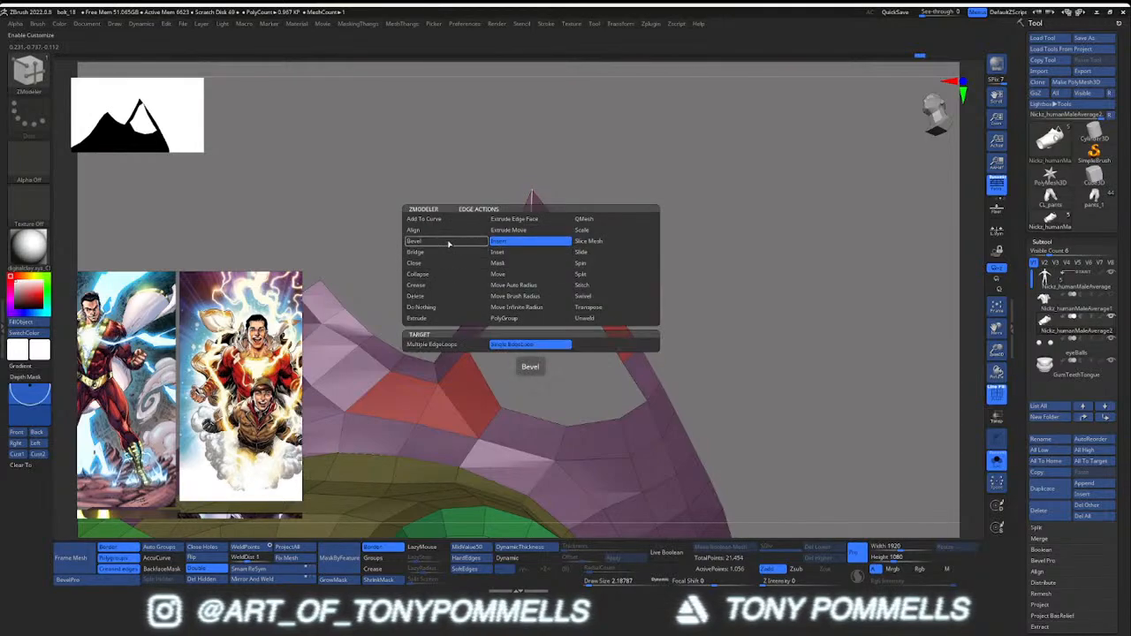
click(448, 297)
click(446, 344)
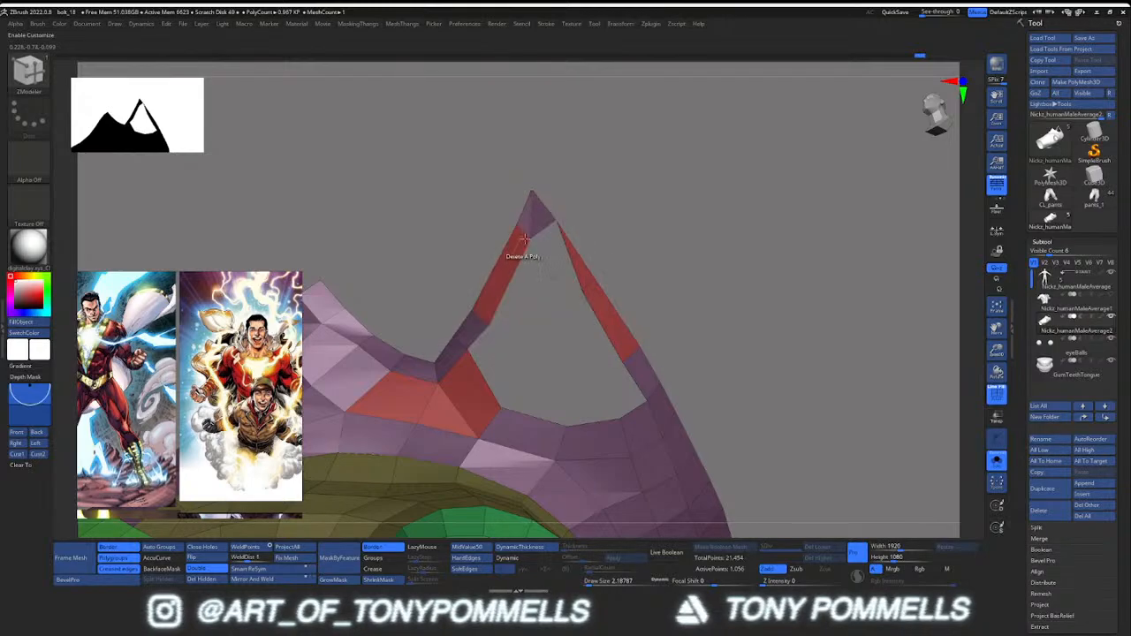
key(space)
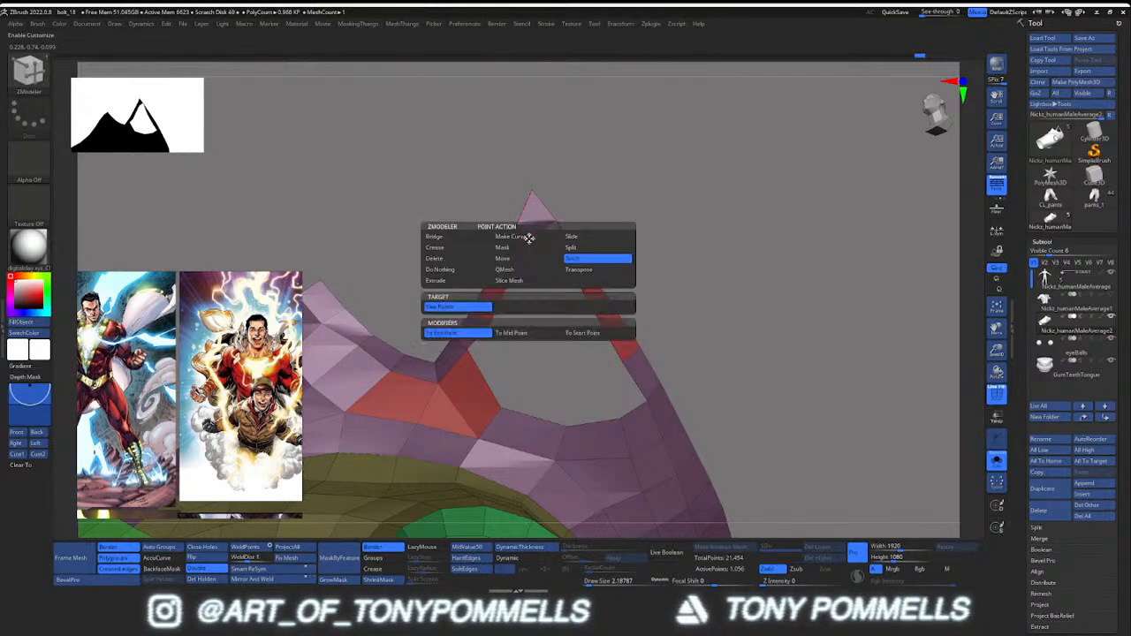
click(522, 257)
drag(529, 239, 541, 244)
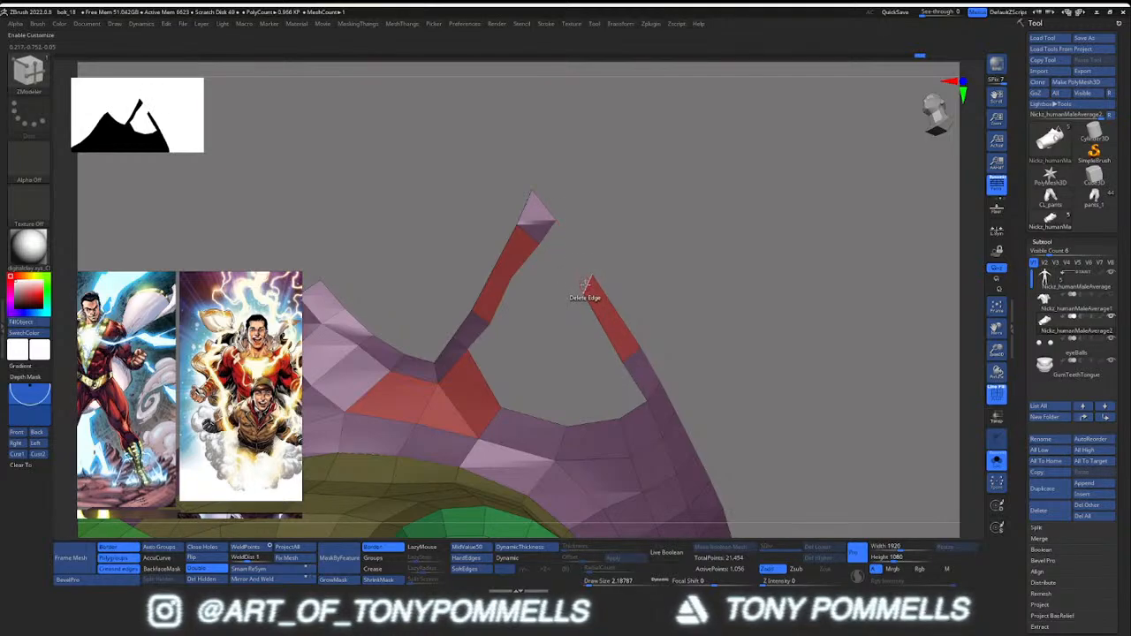
Set the edge action to Bridge and bridge the tip's open edge to the upper end of the outer strip
key(space)
click(512, 316)
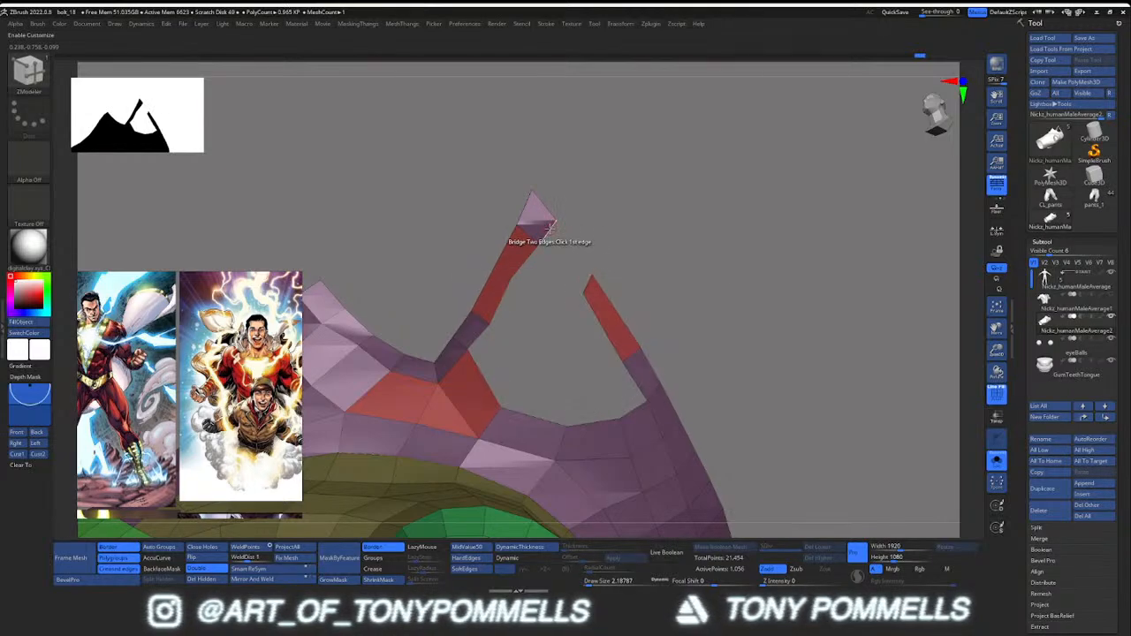
click(587, 282)
right_drag(583, 284, 586, 279)
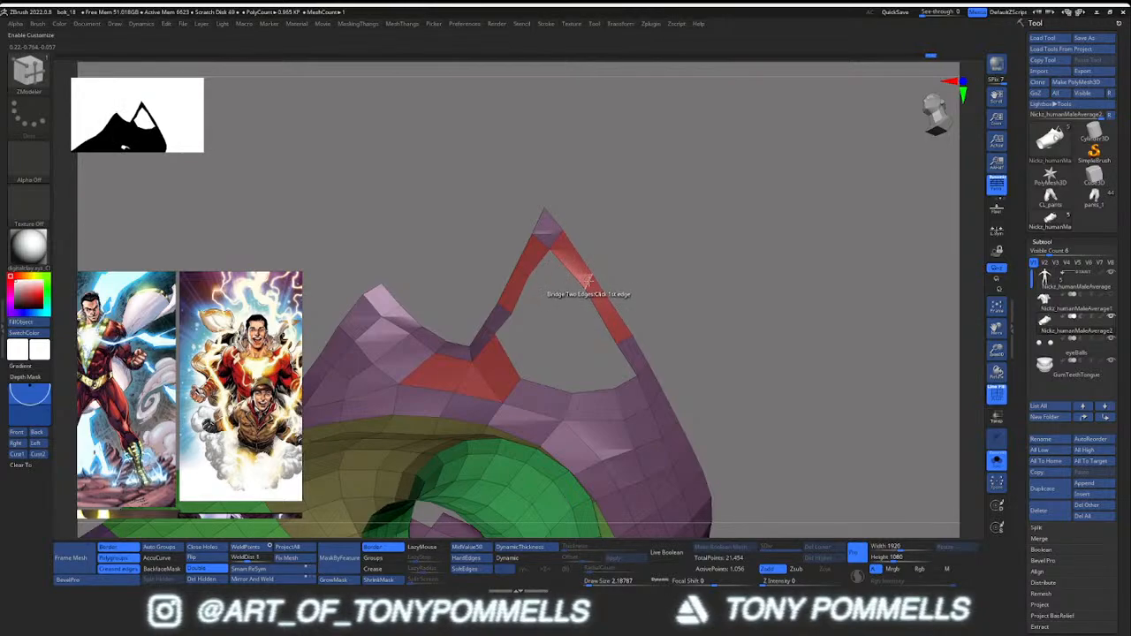
Set the edge action to Slide, then to Insert with a single edge loop, and add a loop across the outer strip
key(space)
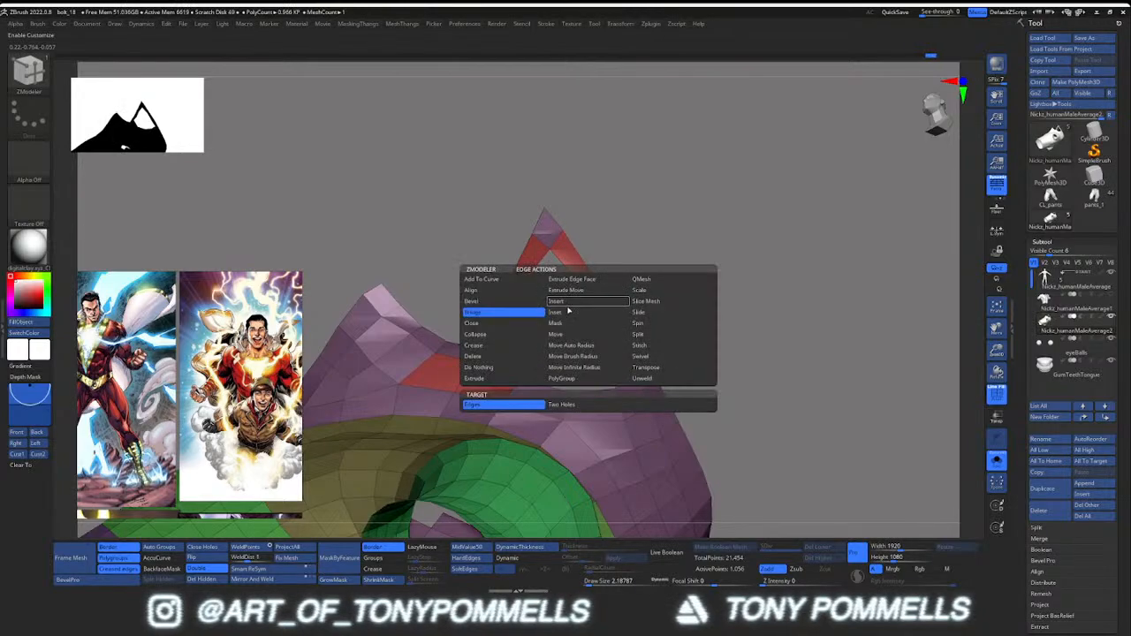
click(646, 315)
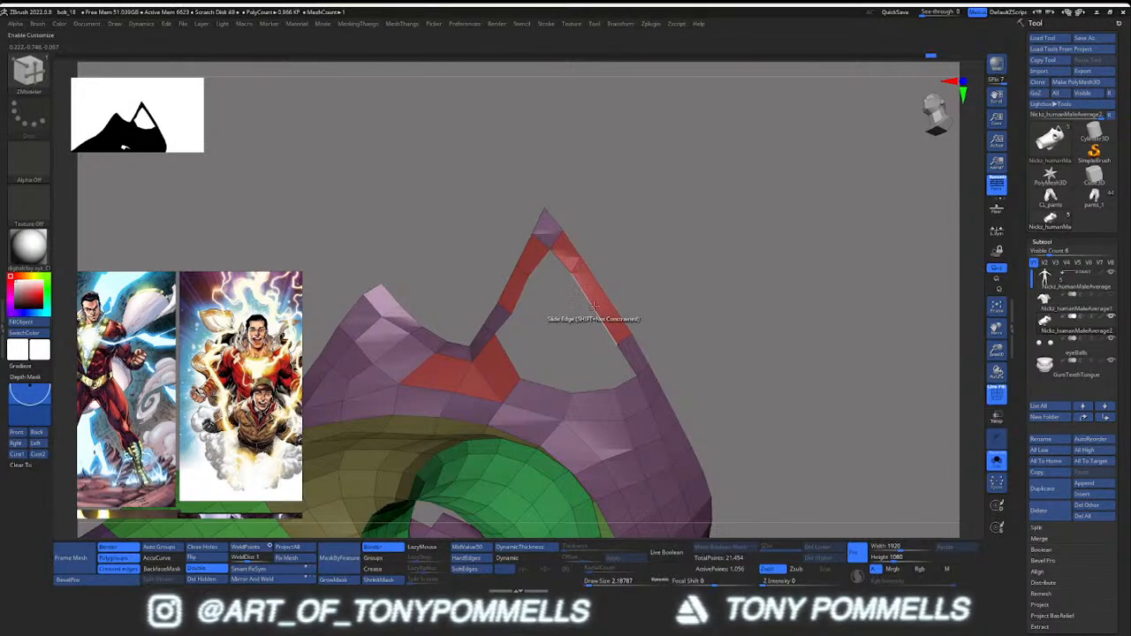
key(space)
click(558, 323)
mouse_move(565, 310)
mouse_down()
mouse_move(548, 318)
mouse_move(570, 323)
mouse_move(562, 315)
mouse_up()
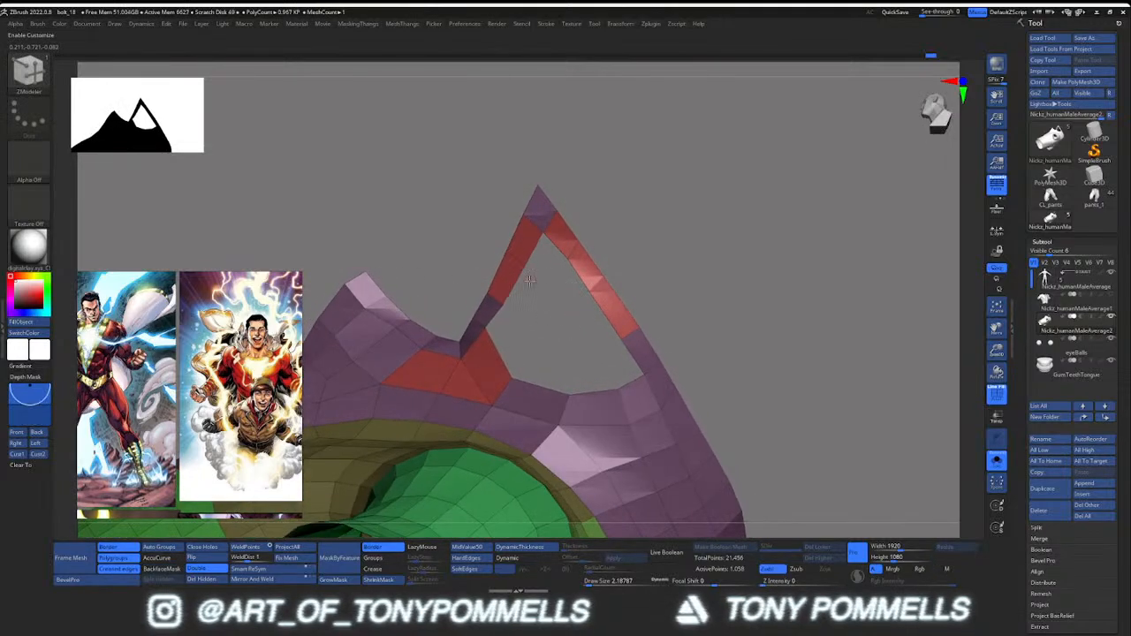
Try the edge Extrude action on the whole mesh border around the collar opening, then undo it
drag(528, 285, 530, 294)
key(space)
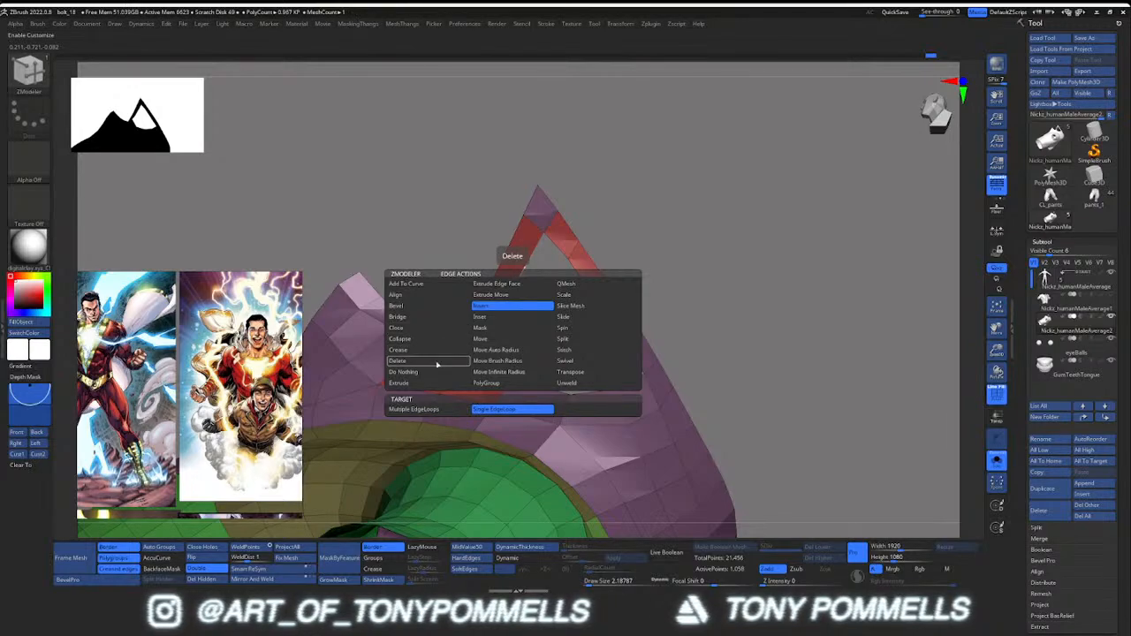
click(430, 384)
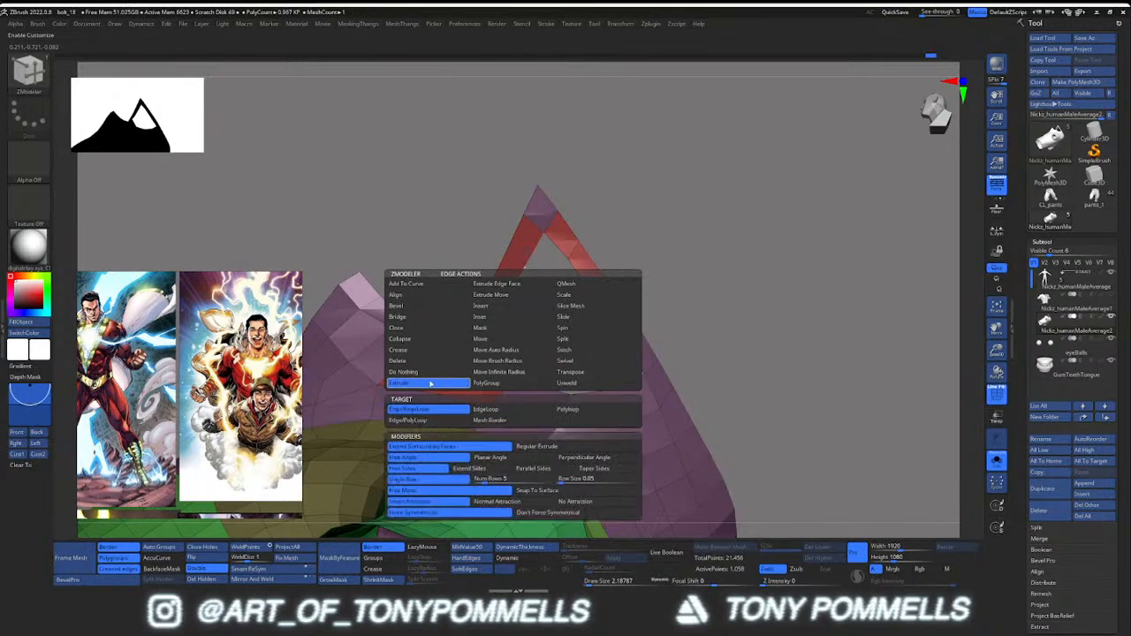
click(485, 410)
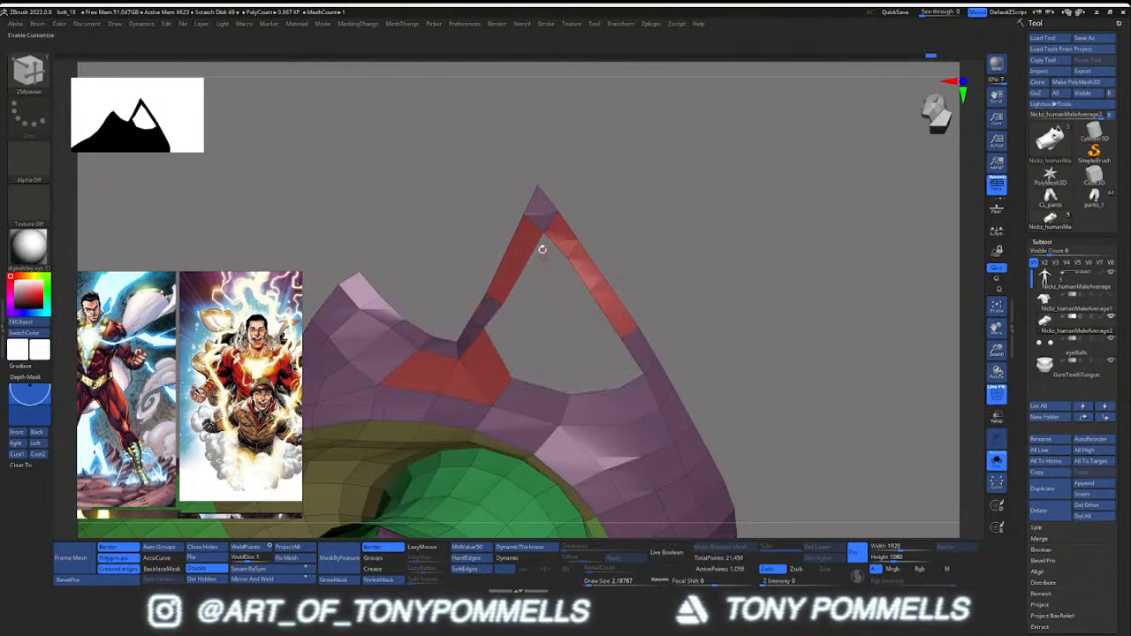
drag(538, 245, 544, 268)
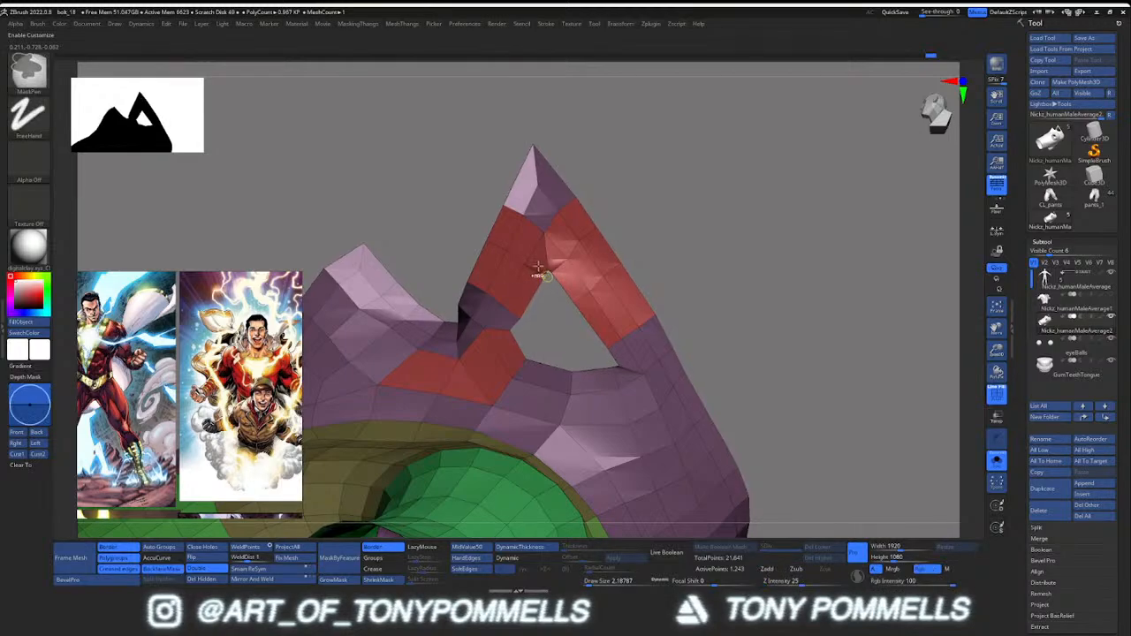
key(ctrl+z)
Set the Extrude target to Edge/EdgeLoop and extrude the inner edges of both strips into the collar opening down to the lower row
key(space)
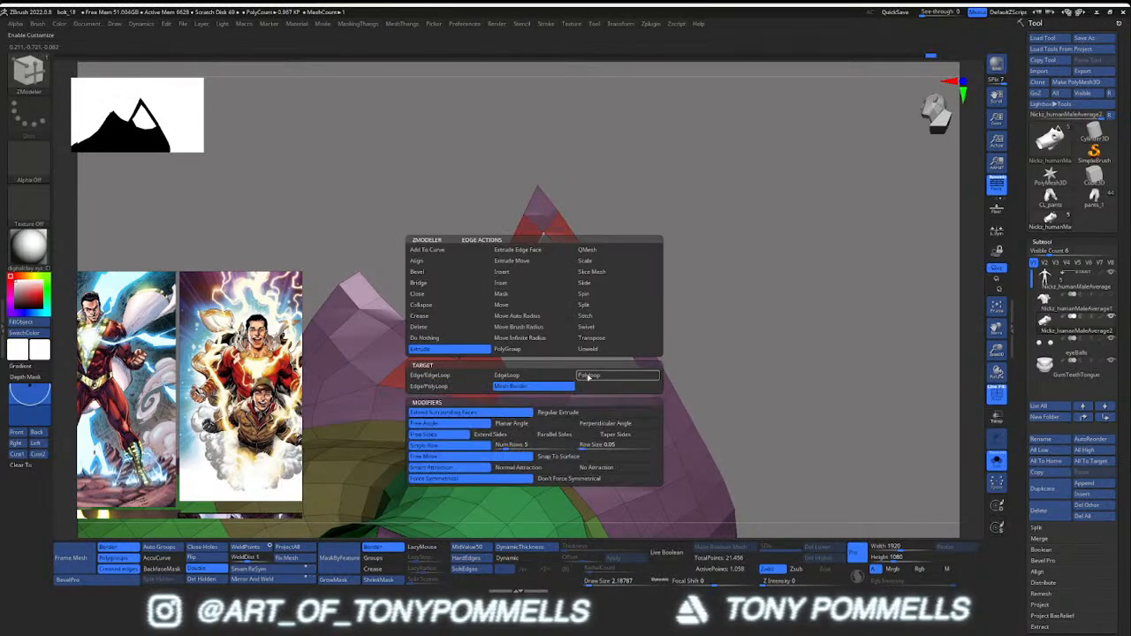
click(482, 376)
drag(534, 283, 514, 368)
drag(588, 314, 594, 388)
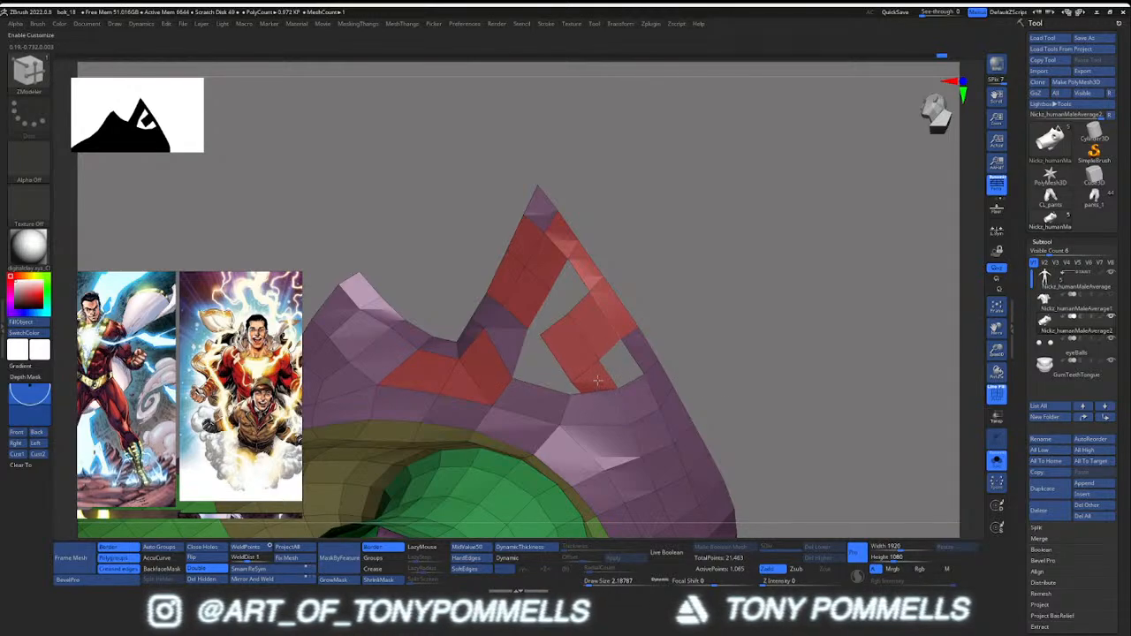
Extrude more edges to close the gaps beside the outer strip and beneath the tip, leaving a small central hole
click(586, 383)
drag(609, 372, 634, 360)
drag(579, 302, 544, 307)
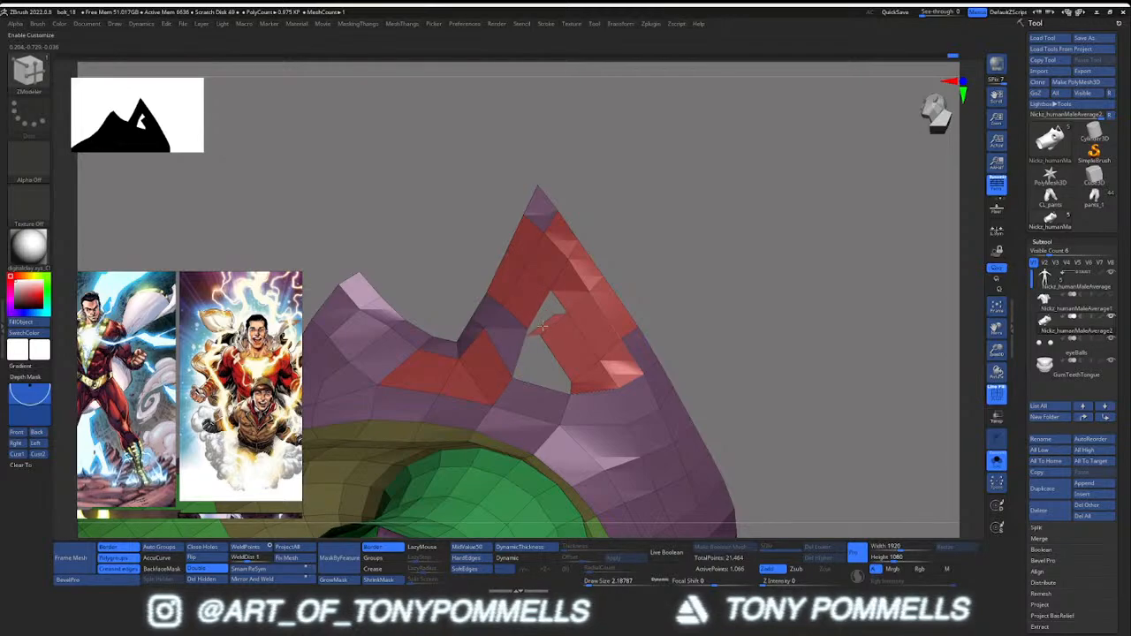
click(542, 309)
mouse_move(542, 311)
ctrl+right_down()
mouse_move(490, 295)
mouse_move(570, 317)
mouse_move(525, 330)
mouse_move(545, 341)
mouse_move(565, 307)
ctrl+right_up()
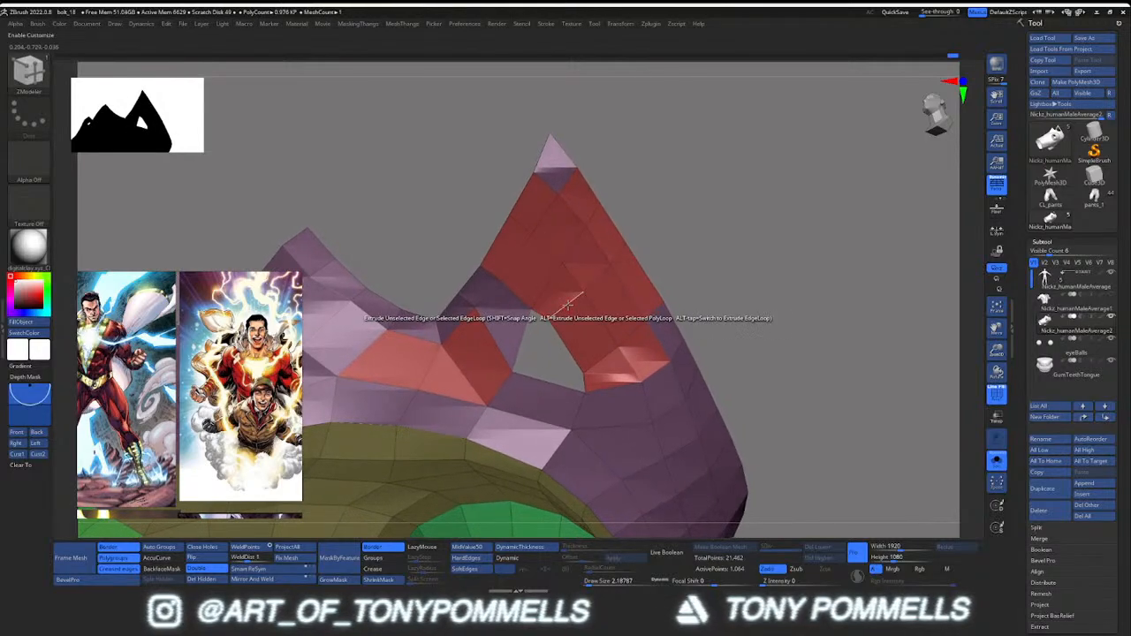
Set the edge action to Delete with the EdgeLoop Complete target and delete the edge loop running through the filled collar area
key(space)
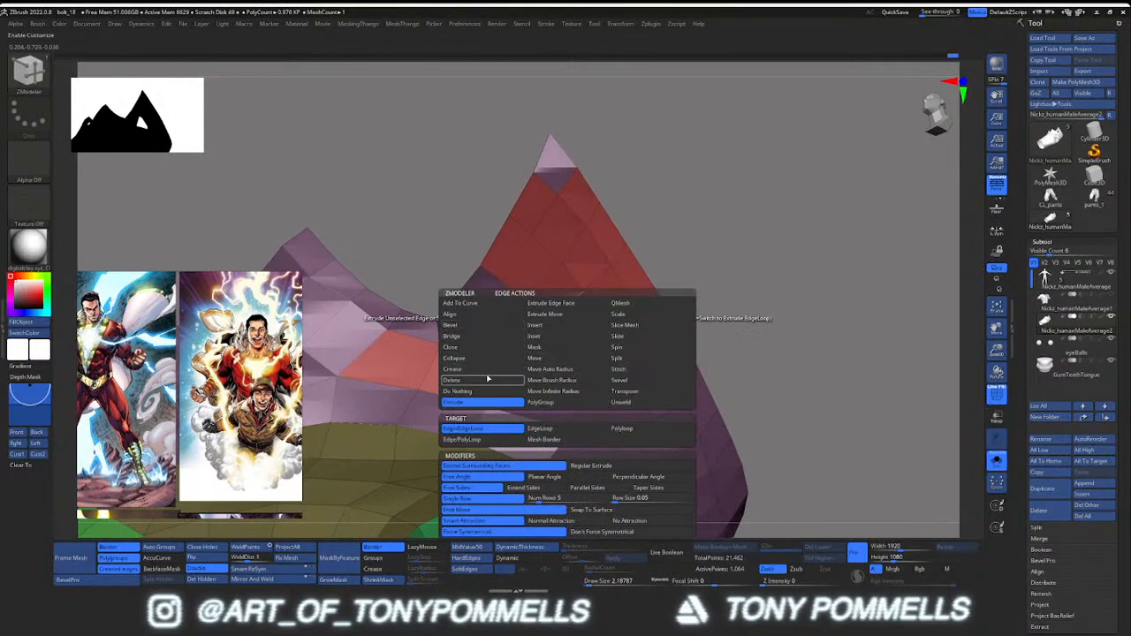
click(487, 379)
key(space)
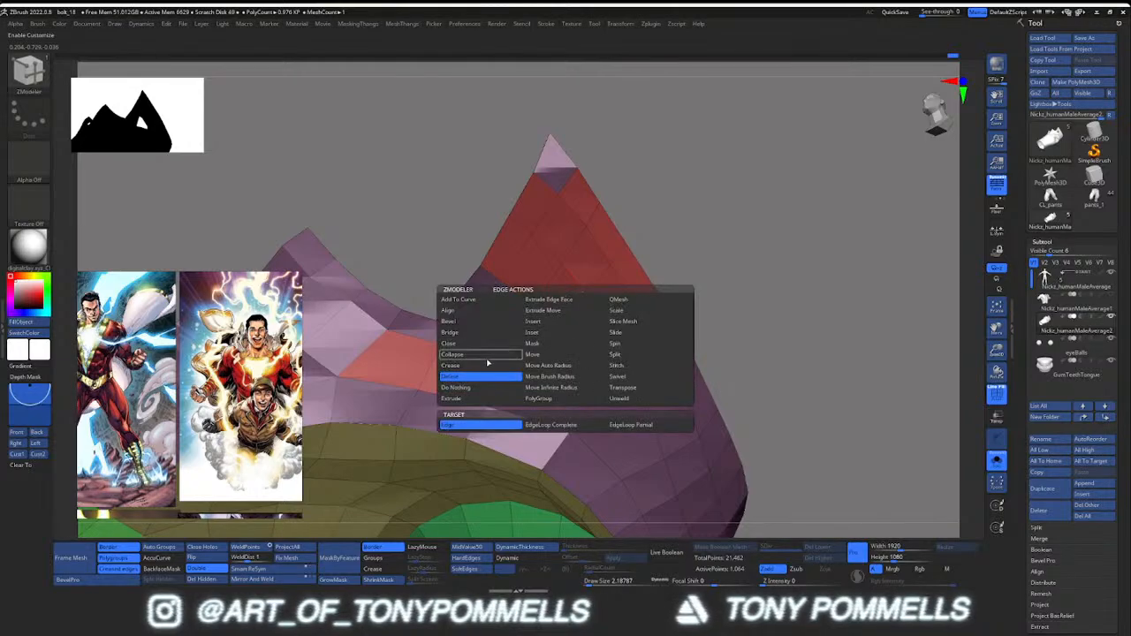
click(556, 424)
click(596, 279)
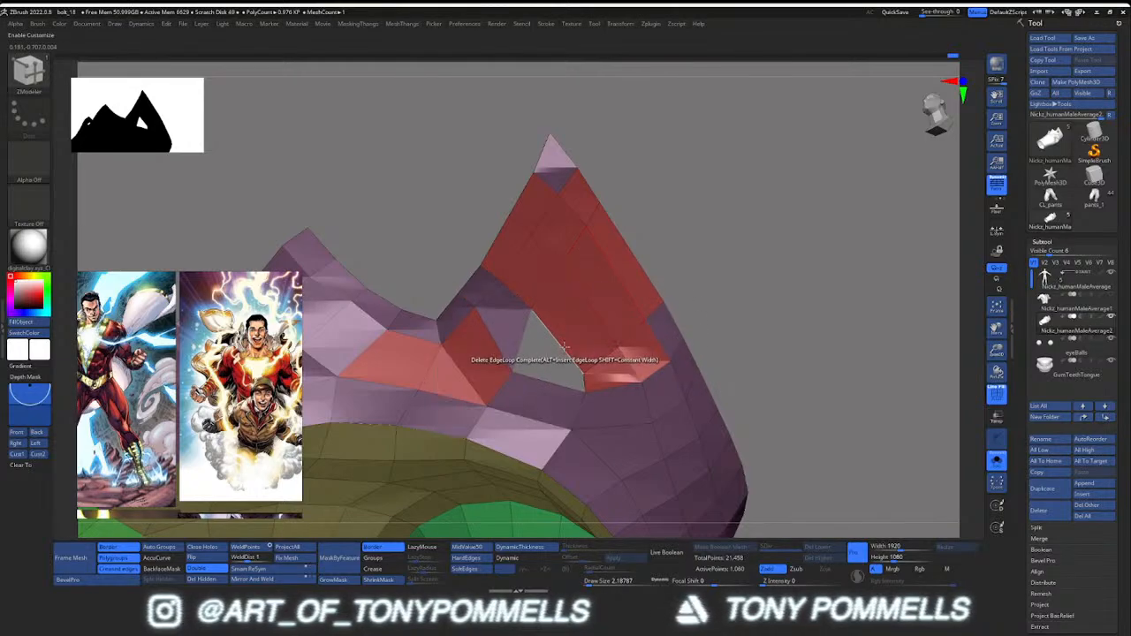
Set the edge action to Bridge and bridge the opposite edges of the remaining hole to close it
key(space)
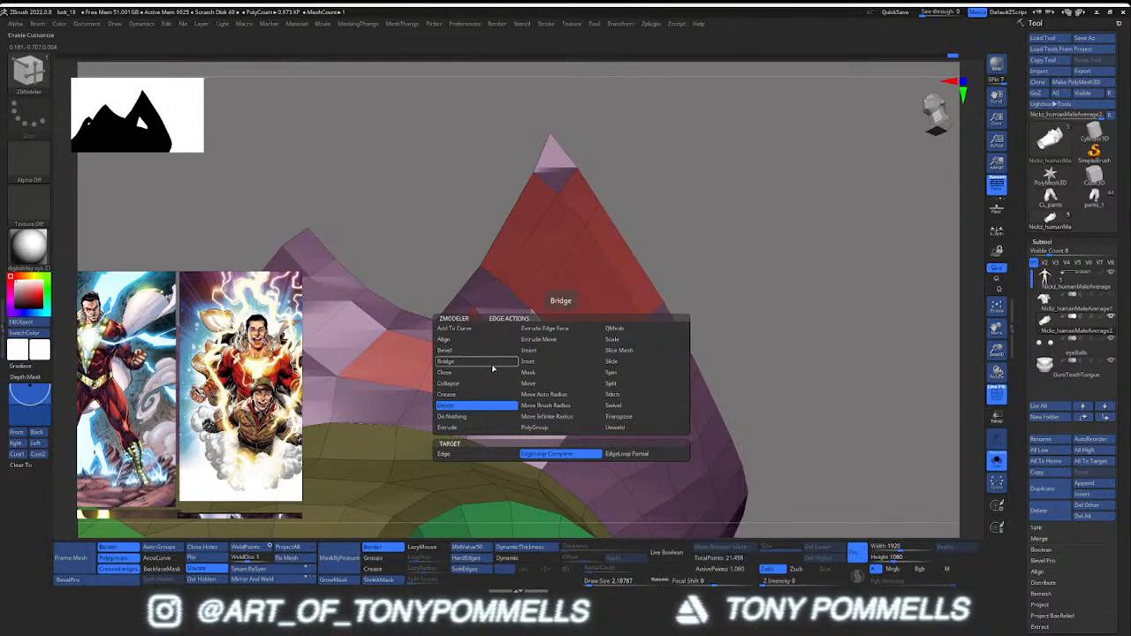
click(445, 362)
click(539, 385)
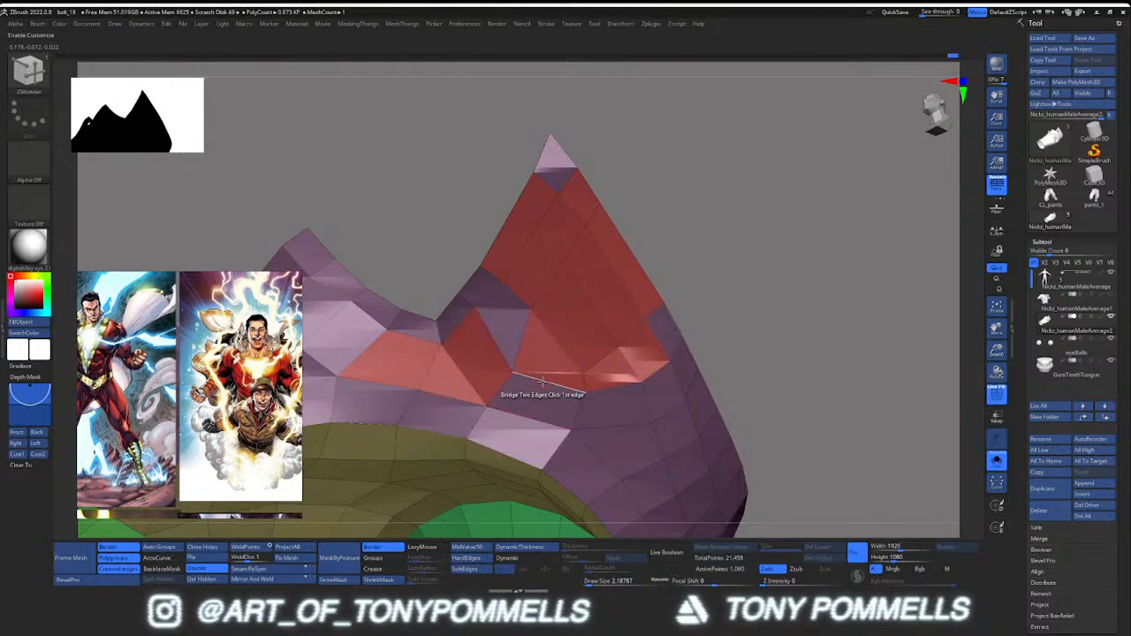
Enlarge the brush and smooth the rebuilt faces of the collar point around the closed hole
ctrl+right_drag(540, 383, 569, 340)
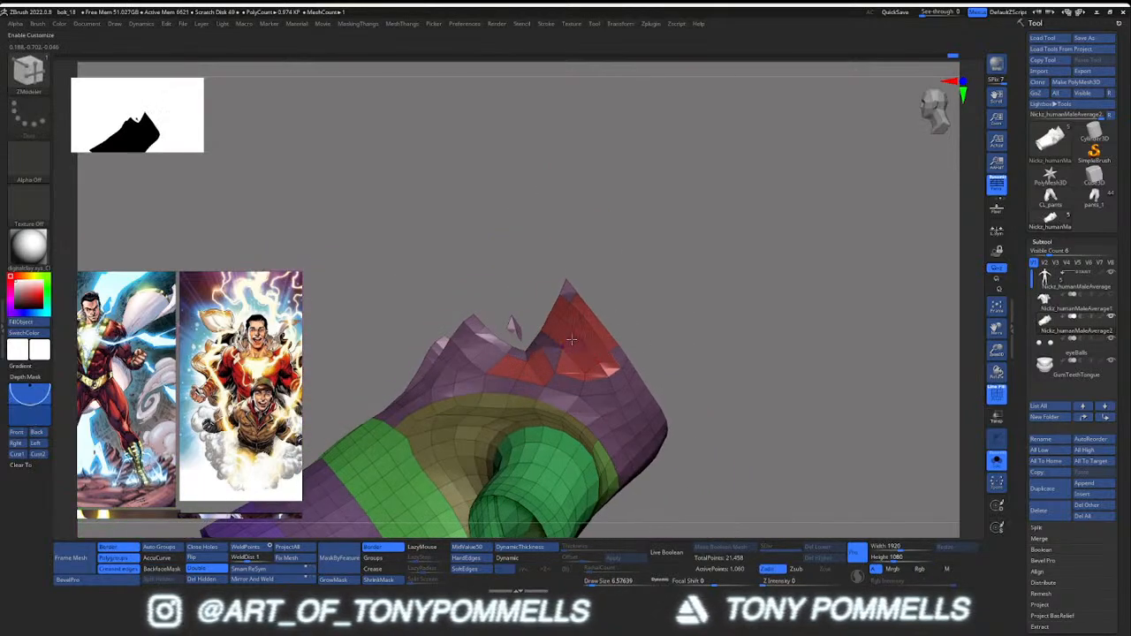
key(shift)
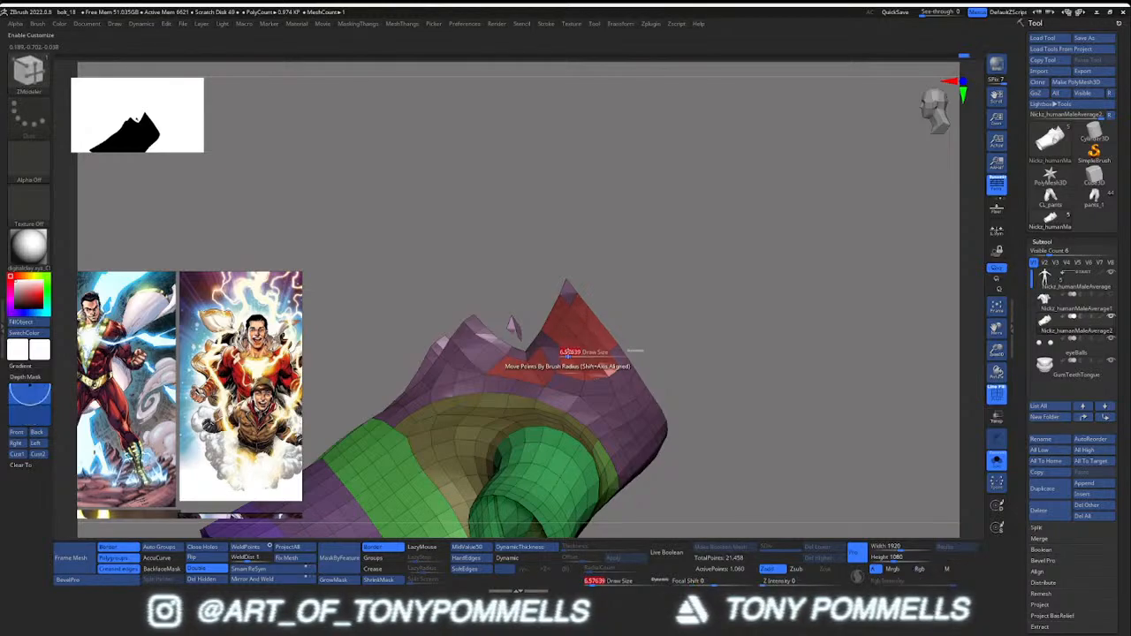
key(bracketright)
mouse_move(583, 370)
shift+mouse_down()
mouse_move(609, 367)
mouse_move(535, 386)
mouse_move(468, 361)
shift+mouse_up()
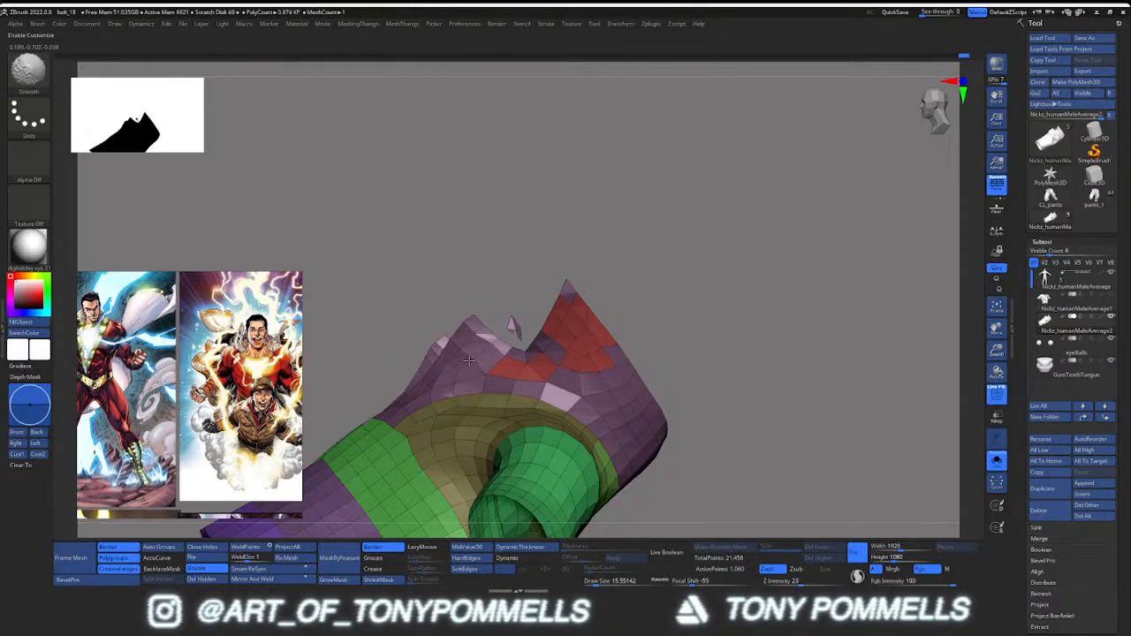
key(space)
click(537, 350)
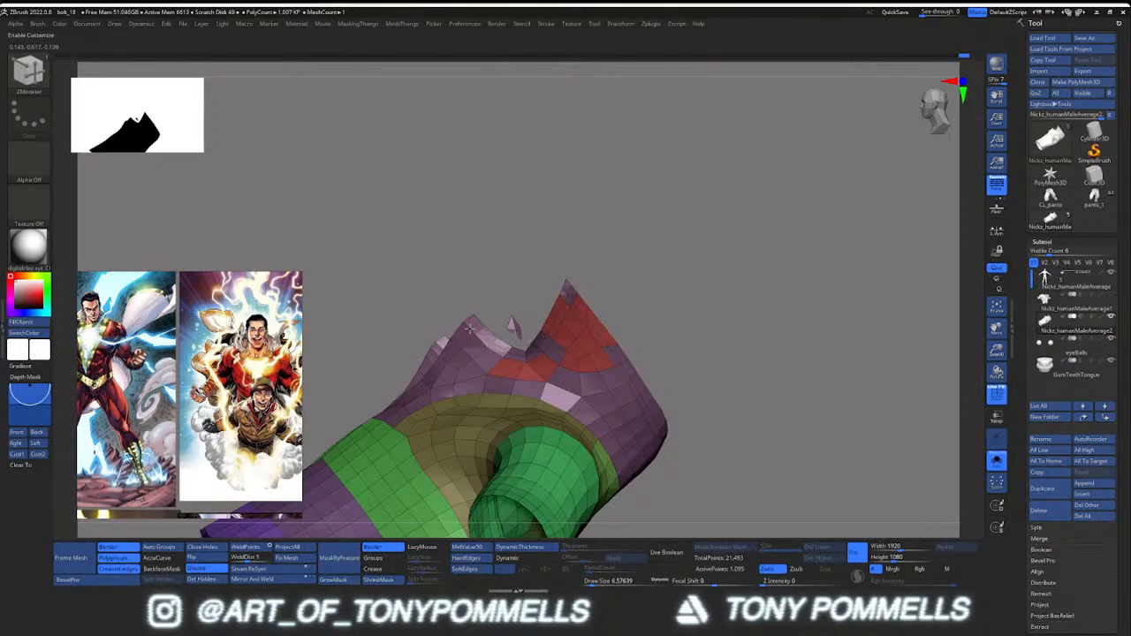
Merge all of the shirt's polygroups into a single group and undo the stray edge loop insertion
mouse_move(506, 305)
mouse_down()
mouse_move(574, 303)
mouse_move(490, 300)
mouse_move(493, 309)
mouse_up()
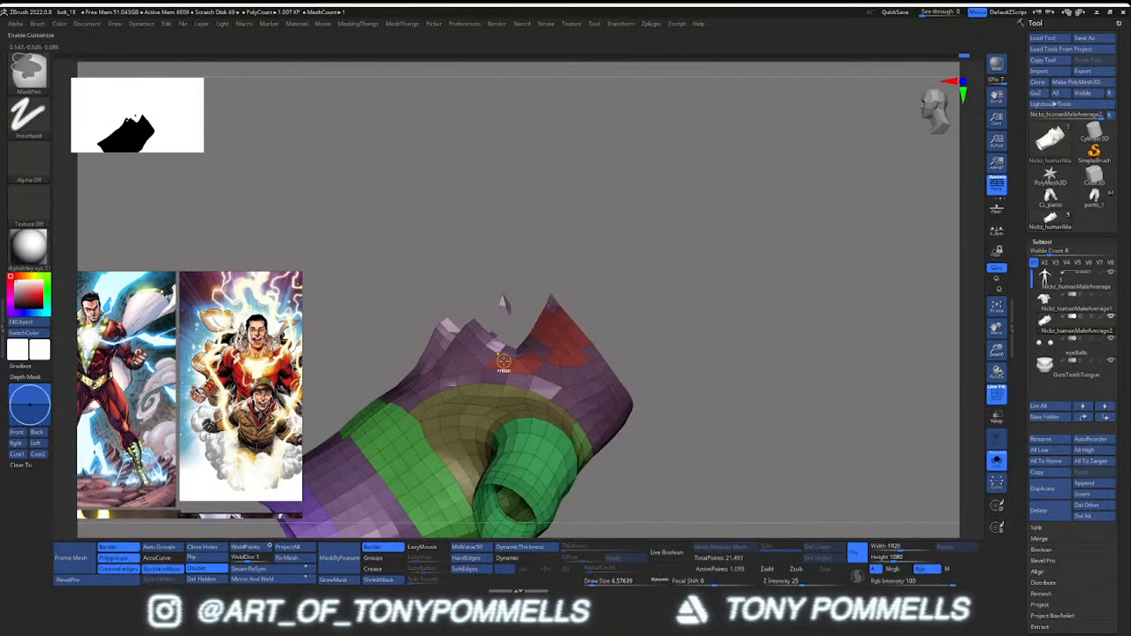
ctrl+right_drag(518, 362, 522, 365)
key(space)
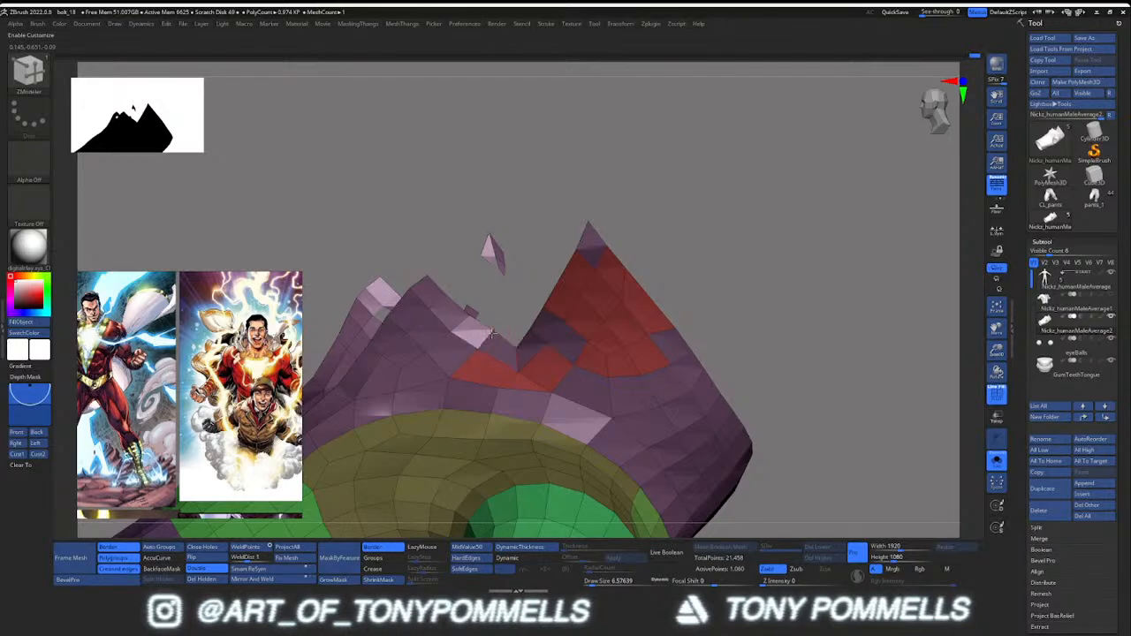
ctrl+right_drag(495, 337, 581, 294)
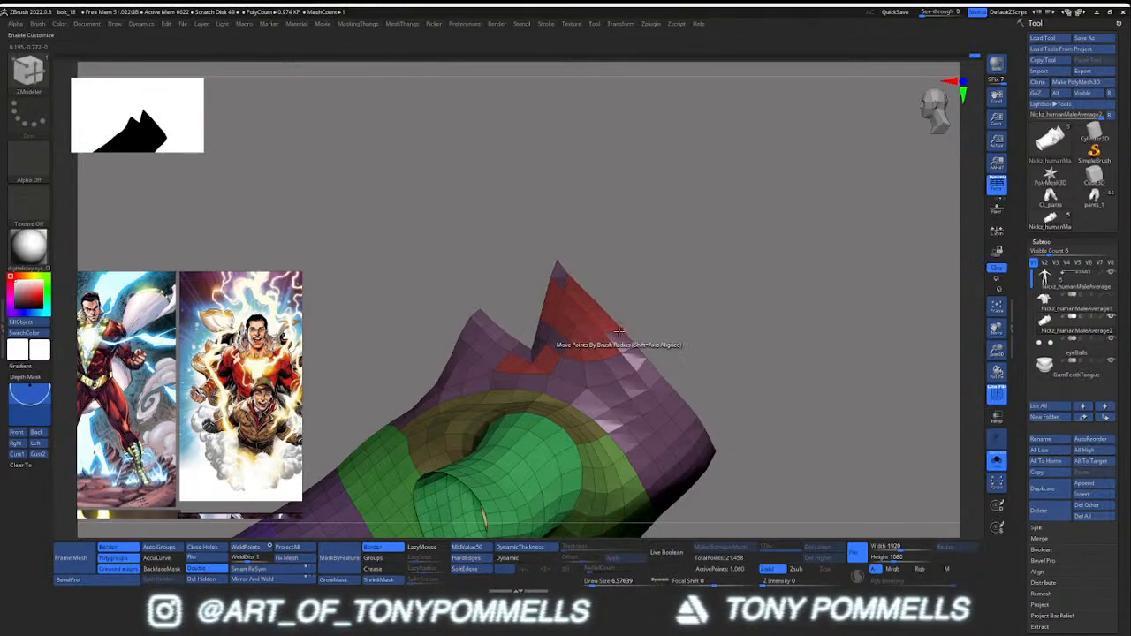
right_drag(612, 323, 521, 327)
key(ctrl+w)
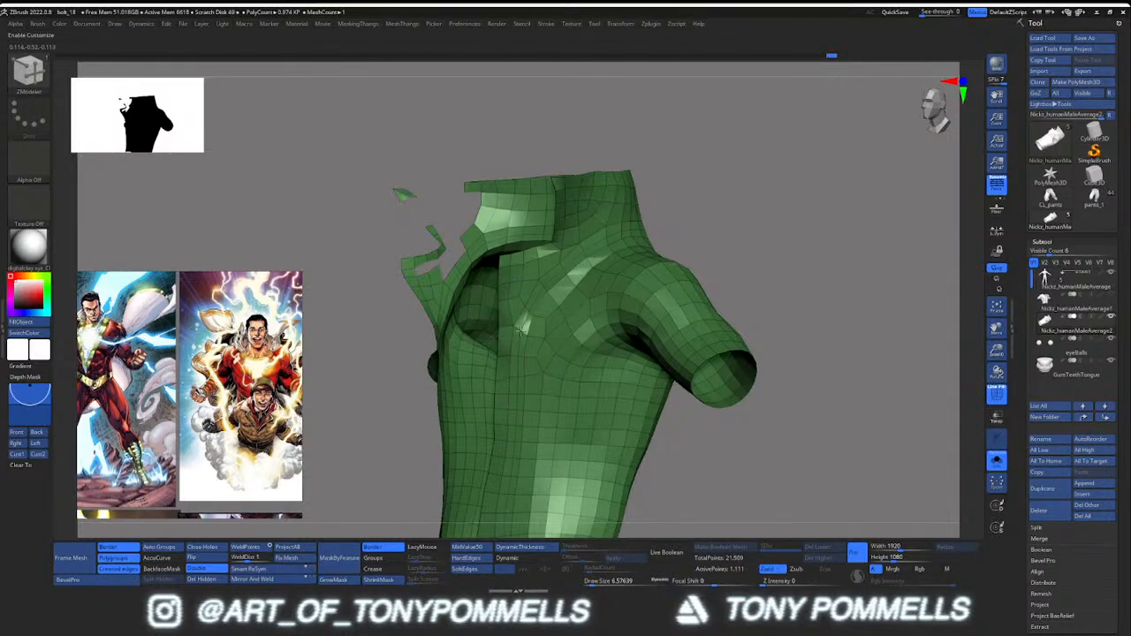
key(ctrl+z)
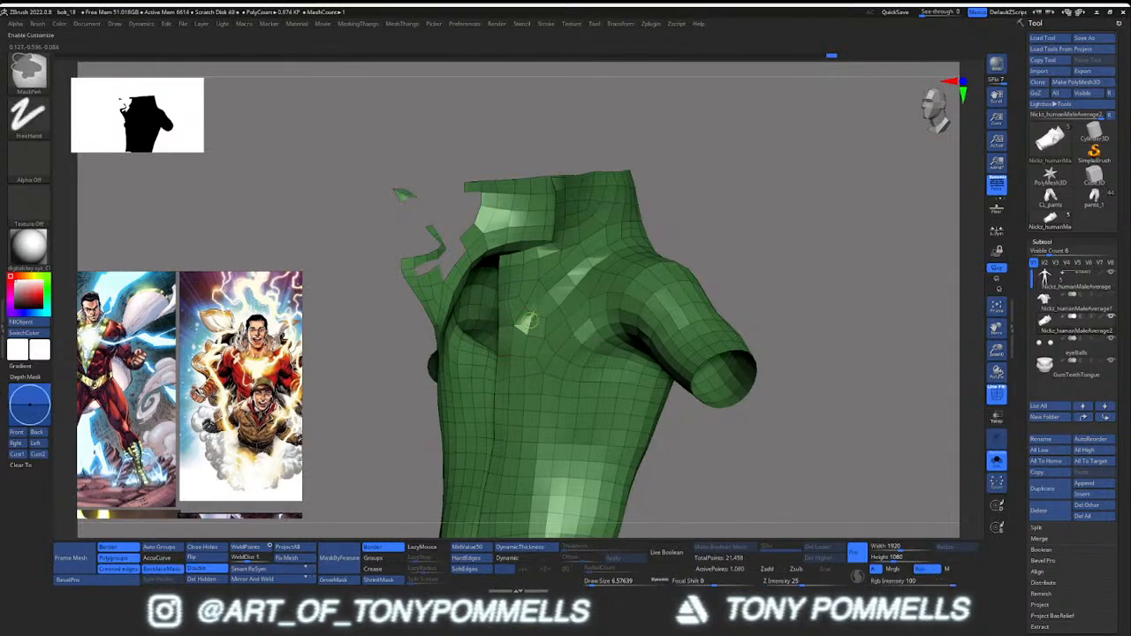
key(ctrl+z)
Examine the collar from the front, side and back, showing the body briefly to compare the shirt's fit
mouse_move(507, 325)
right_down()
mouse_move(541, 292)
mouse_move(561, 290)
mouse_move(537, 282)
right_up()
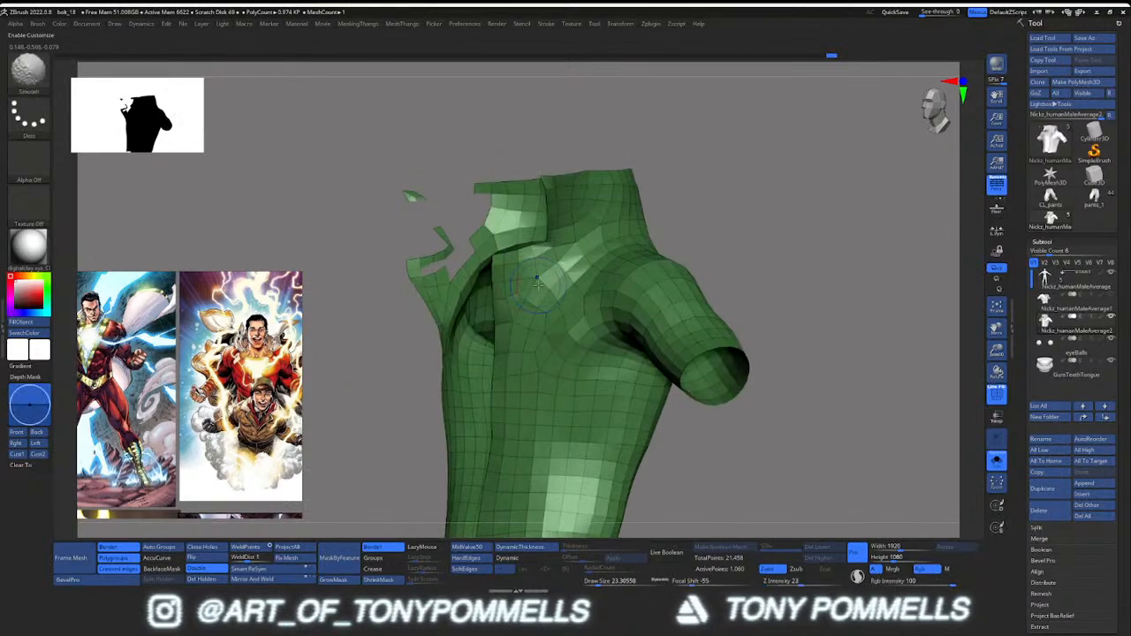
shift+right_drag(579, 215, 542, 184)
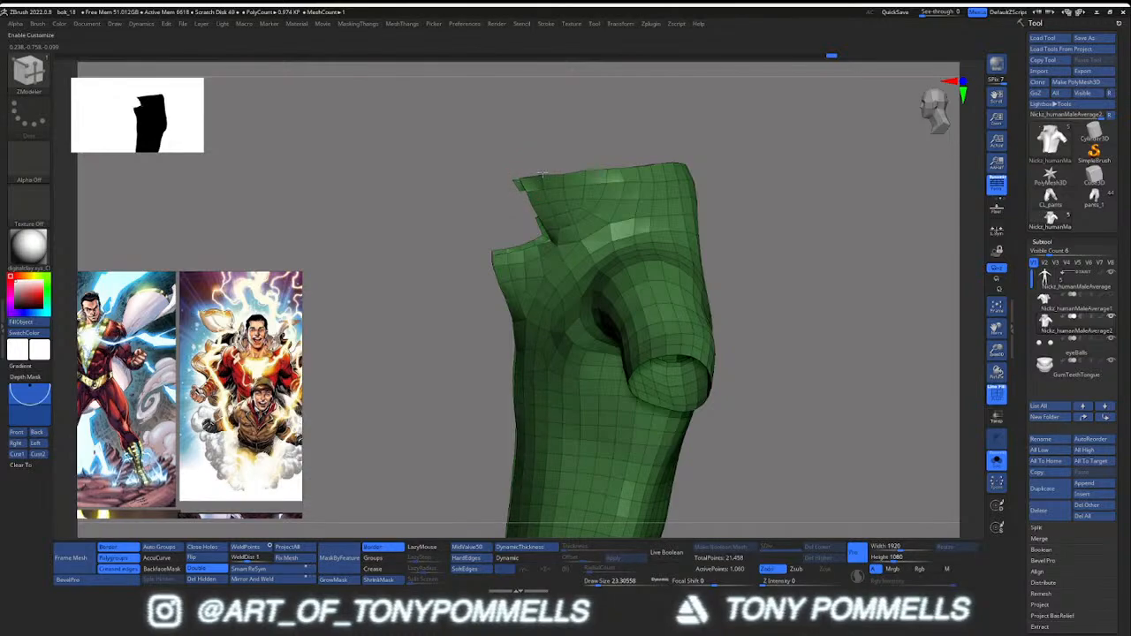
right_drag(566, 173, 607, 236)
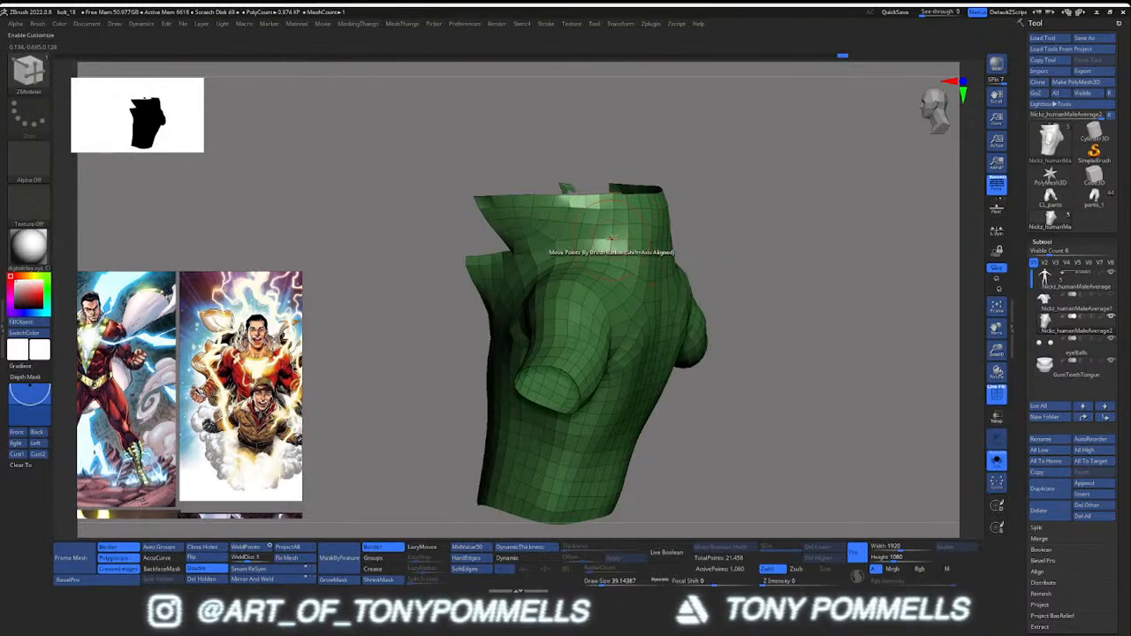
right_drag(625, 230, 614, 251)
key(alt+s)
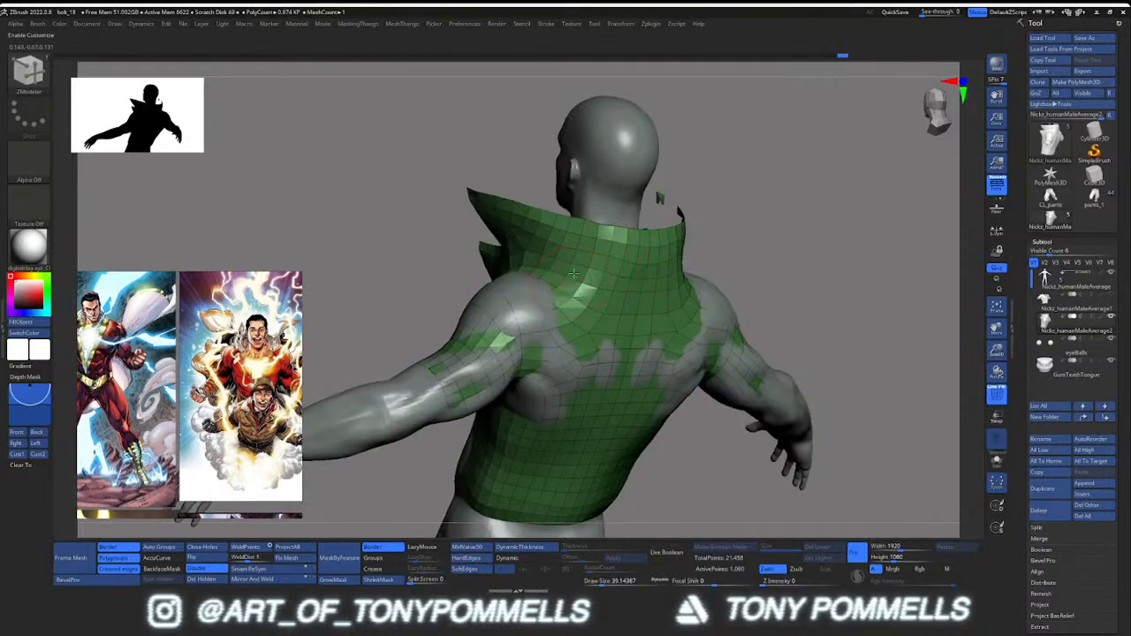
right_drag(507, 254, 939, 254)
key(alt+s)
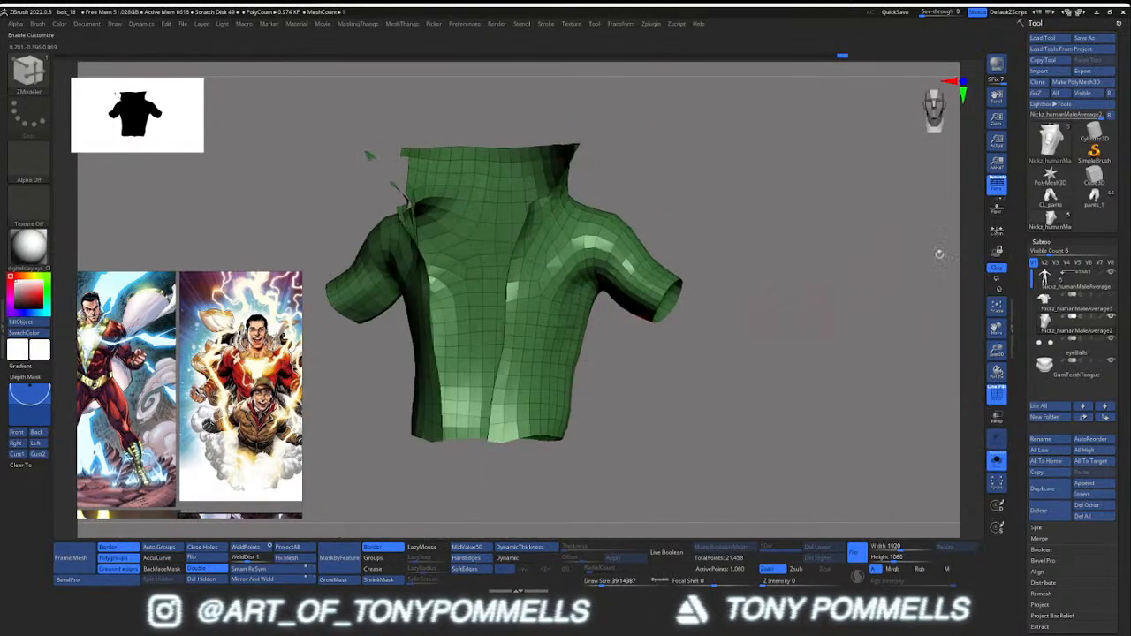
Mirror the shirt with the Mirror deformation and apply Mirror And Weld to give both sides the rebuilt collar
click(1043, 240)
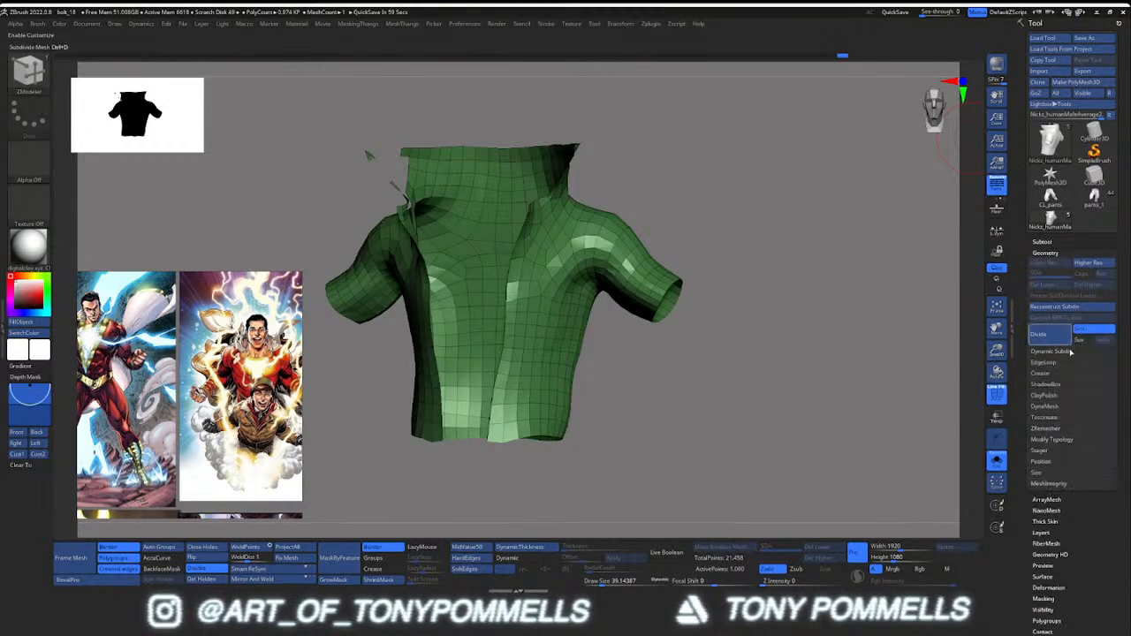
click(1054, 439)
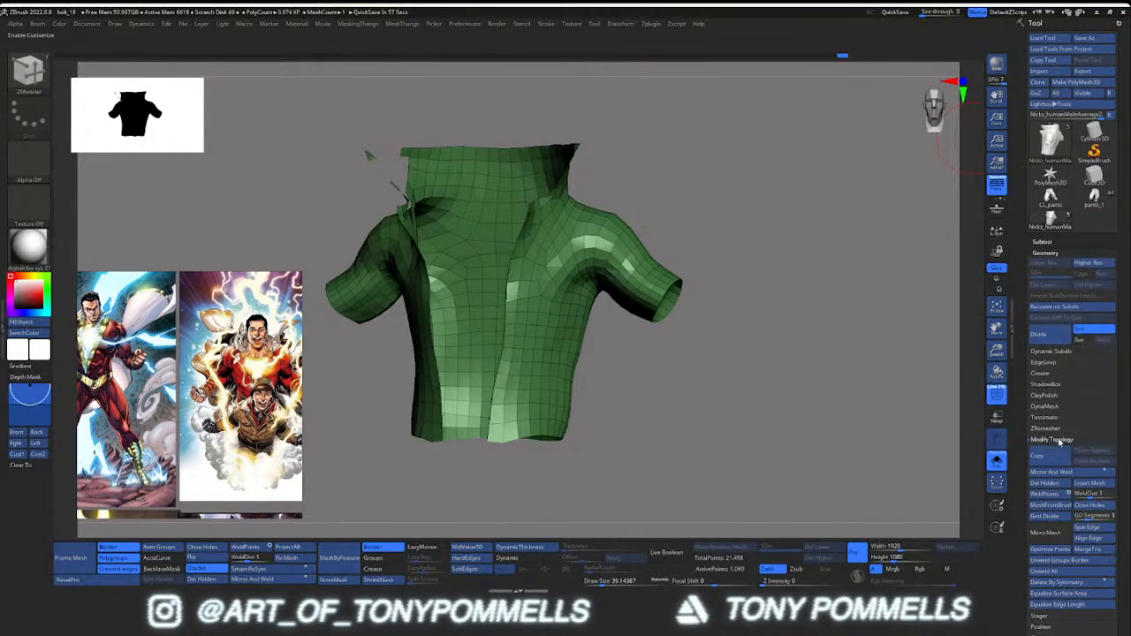
click(1051, 440)
click(1050, 587)
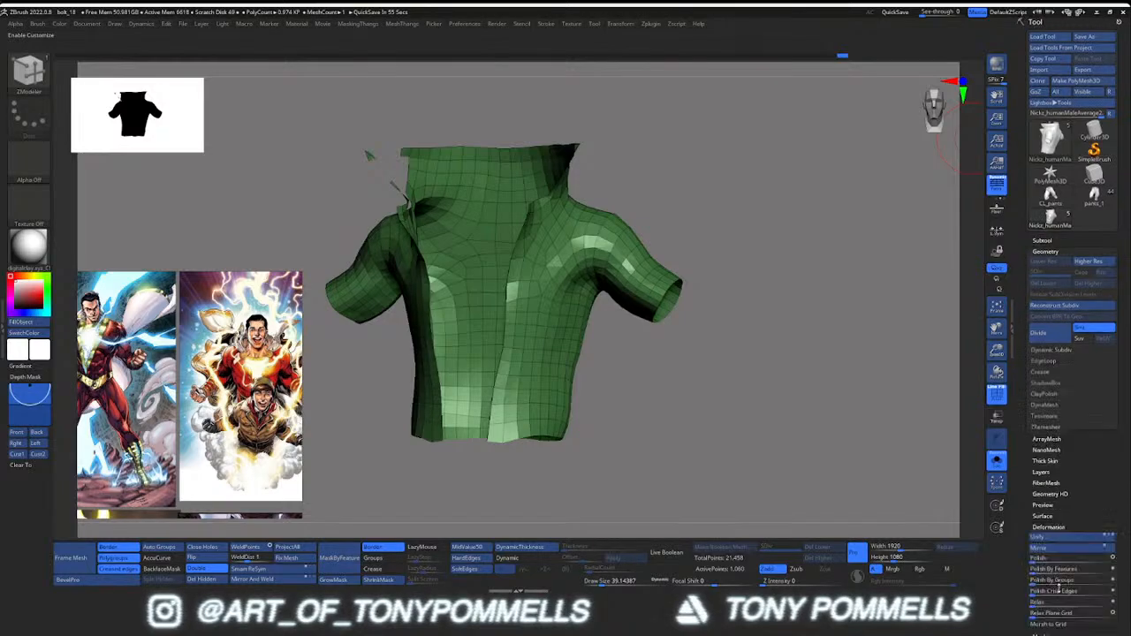
click(1067, 254)
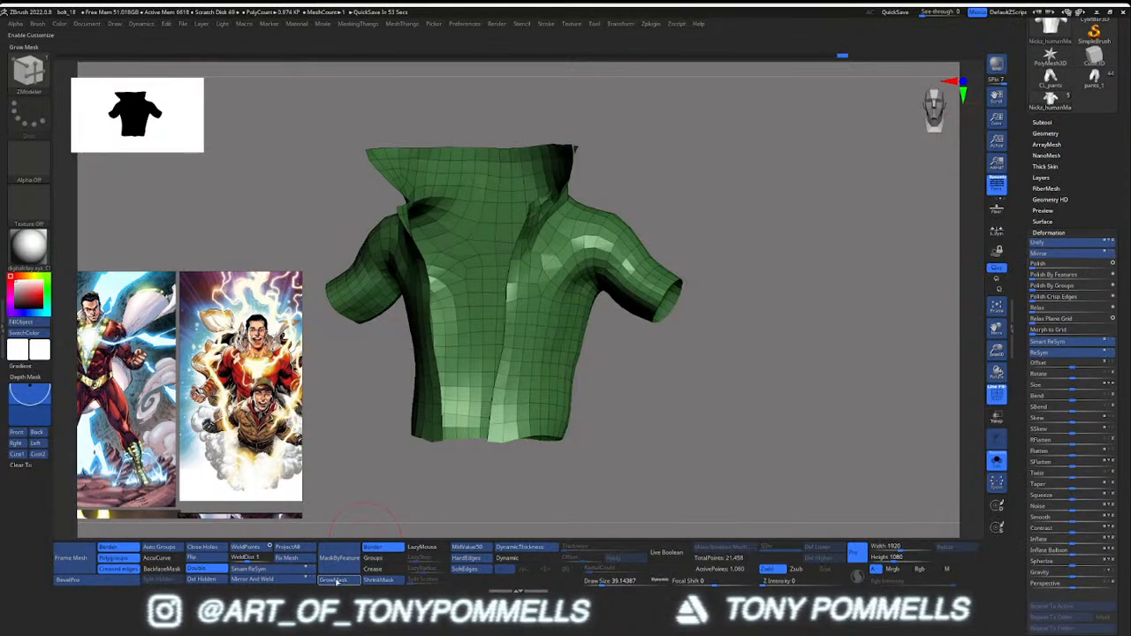
click(289, 582)
drag(351, 415, 376, 305)
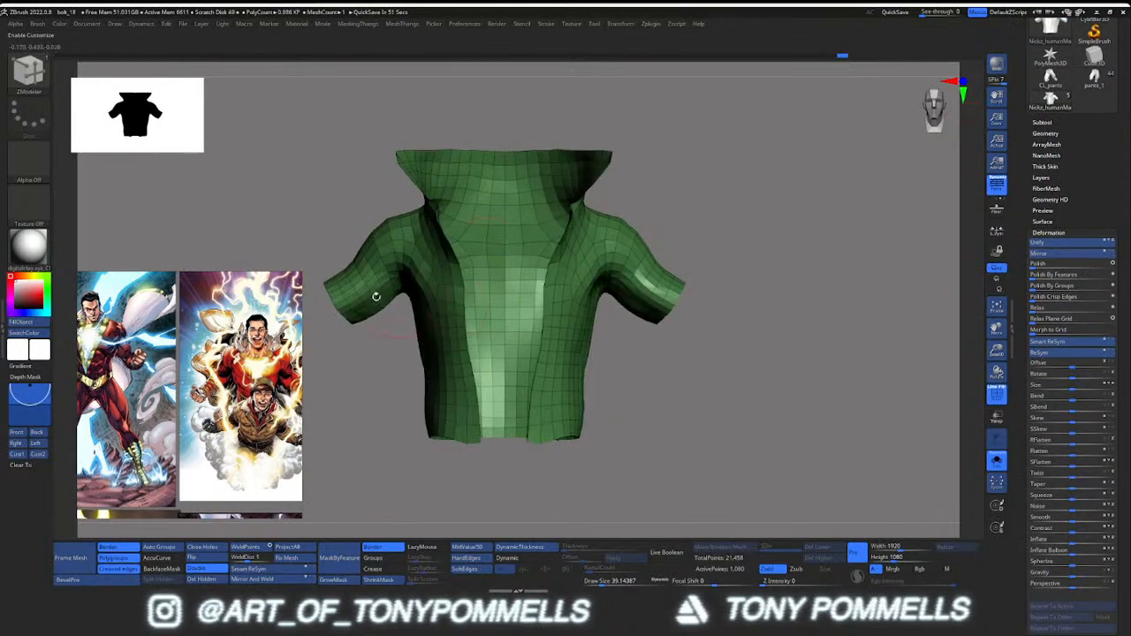
Smooth the surface around the folded collar and its base near the shoulder
drag(652, 256, 490, 281)
alt+drag(565, 196, 580, 217)
shift+drag(495, 238, 467, 218)
mouse_move(677, 243)
ctrl+right_down()
mouse_move(684, 279)
mouse_move(530, 251)
mouse_move(492, 234)
mouse_move(494, 209)
mouse_move(442, 225)
mouse_move(457, 240)
mouse_move(433, 292)
mouse_move(451, 282)
ctrl+right_up()
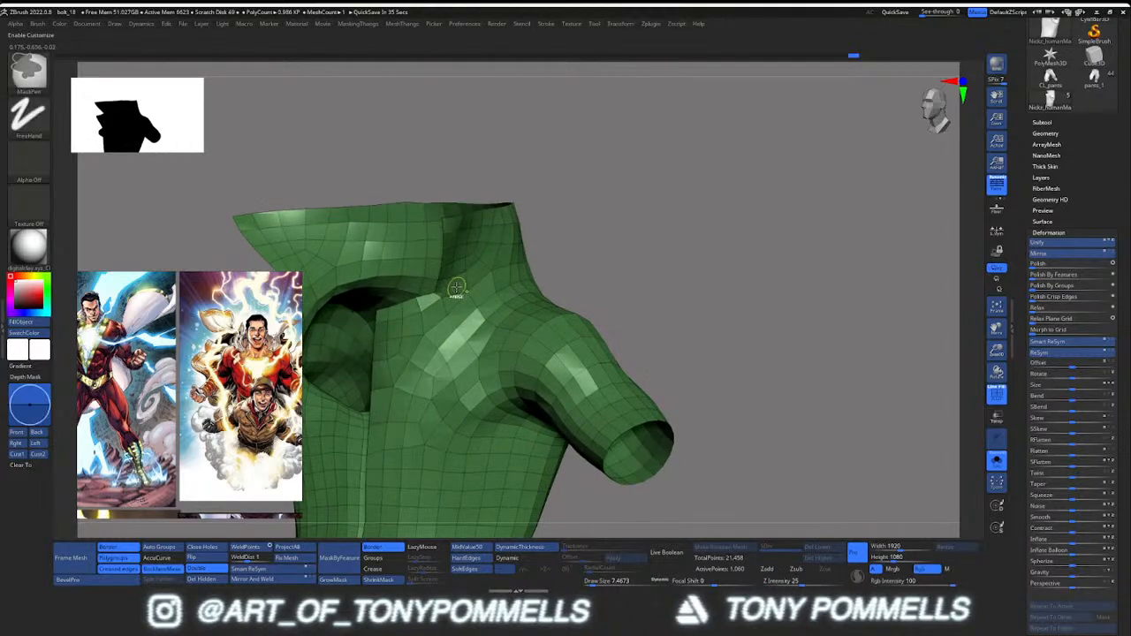
key(ctrl+z)
key(ctrl+shift+z)
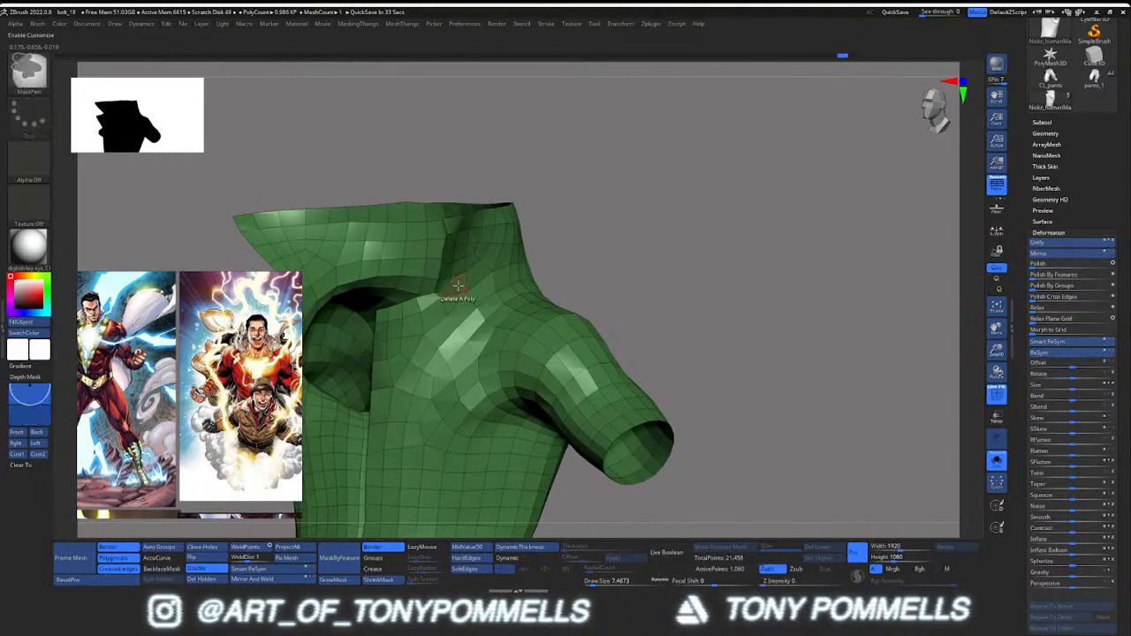
Switch to the Move brush, reshape the back of the collar and smooth its back and side
mouse_move(458, 284)
right_down()
mouse_move(473, 281)
mouse_move(447, 289)
mouse_move(466, 222)
mouse_move(505, 242)
mouse_move(644, 246)
right_up()
key(b)
key(m)
key(v)
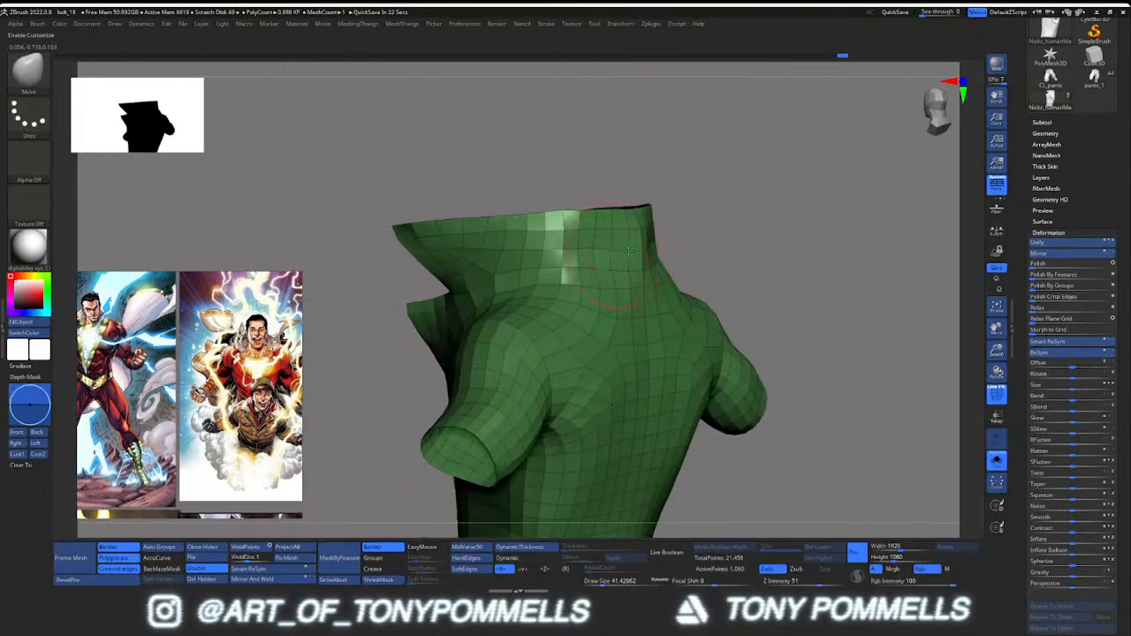
drag(627, 241, 615, 255)
mouse_move(614, 257)
right_down()
mouse_move(564, 244)
mouse_move(565, 268)
mouse_move(622, 281)
right_up()
mouse_move(624, 273)
shift+mouse_down()
mouse_move(619, 290)
mouse_move(523, 232)
mouse_move(530, 252)
shift+mouse_up()
right_drag(498, 253, 462, 256)
shift+drag(490, 276, 478, 265)
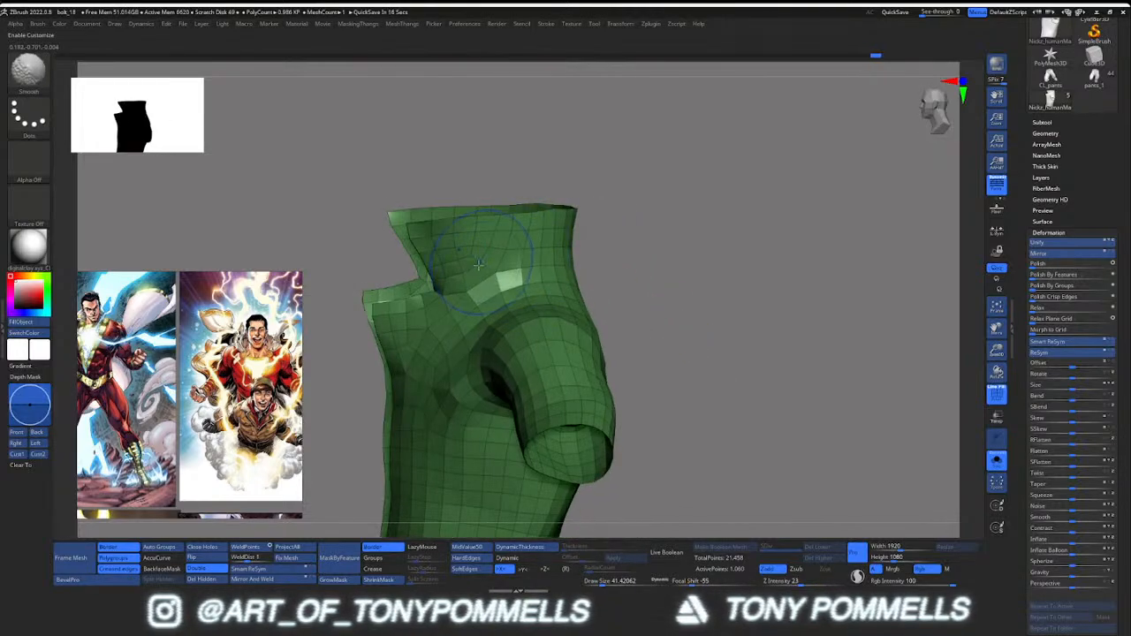
Pull the front lapel edge slightly outward with a smaller Move brush
right_drag(478, 264, 460, 256)
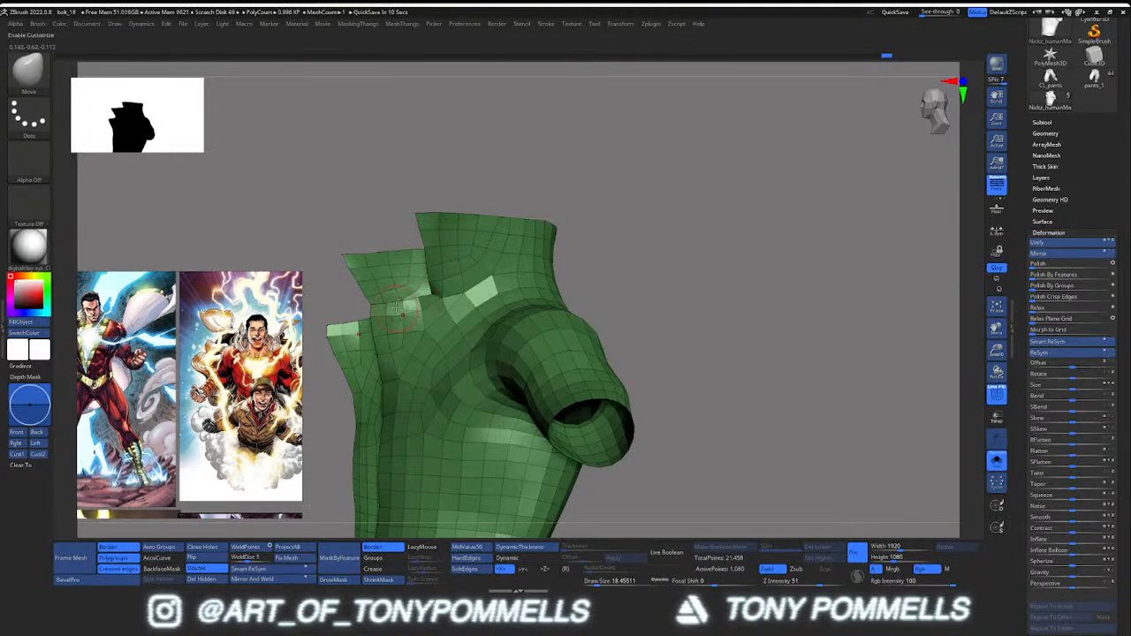
drag(375, 302, 361, 301)
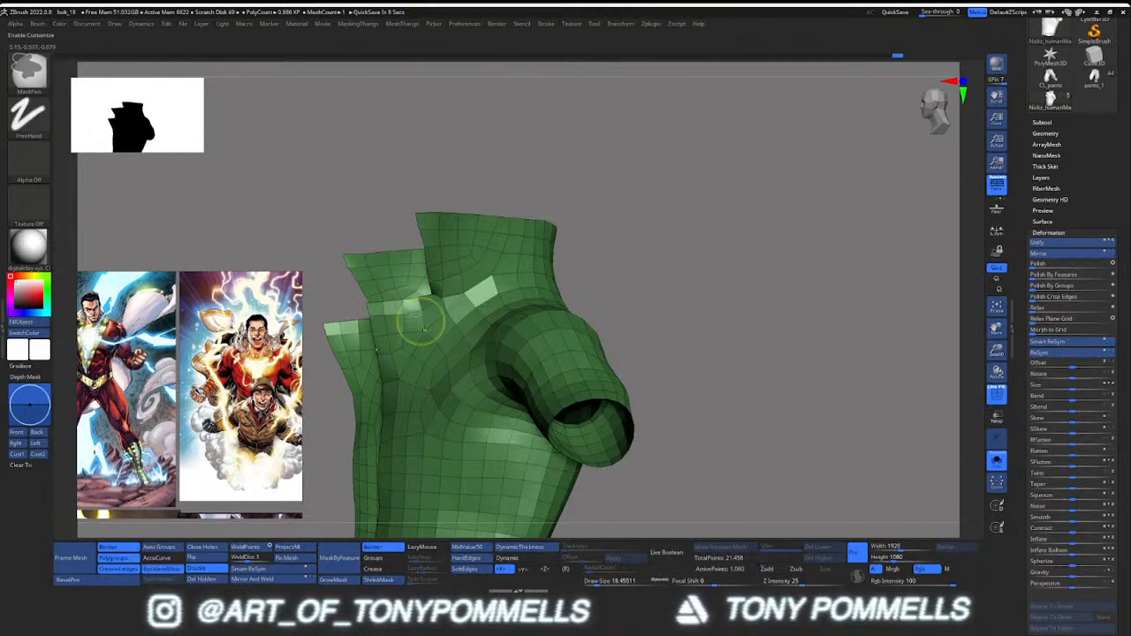
mouse_move(421, 328)
right_down()
mouse_move(435, 322)
mouse_move(400, 327)
mouse_move(440, 353)
mouse_move(434, 274)
right_up()
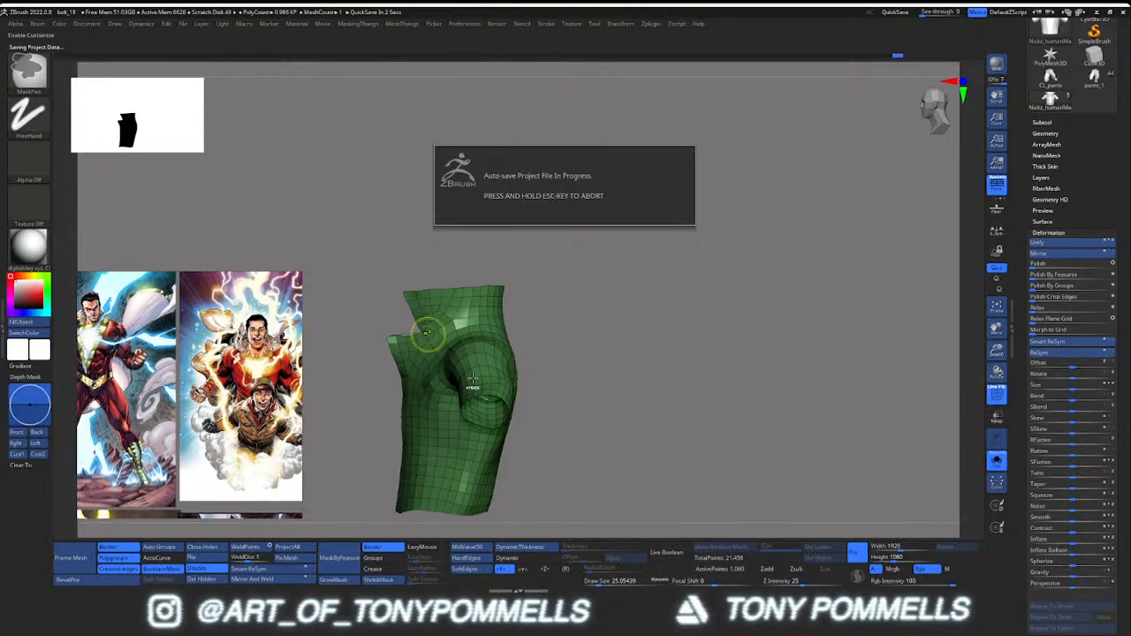
Smooth the uneven faces across the shirt's upper and middle back
mouse_move(478, 352)
right_down()
mouse_move(533, 318)
mouse_move(566, 345)
mouse_move(560, 315)
mouse_move(575, 320)
mouse_move(552, 325)
mouse_move(580, 344)
right_up()
mouse_move(579, 344)
right_down()
mouse_move(620, 326)
mouse_move(591, 314)
mouse_move(578, 293)
right_up()
mouse_move(578, 294)
right_down()
mouse_move(518, 362)
mouse_move(515, 331)
right_up()
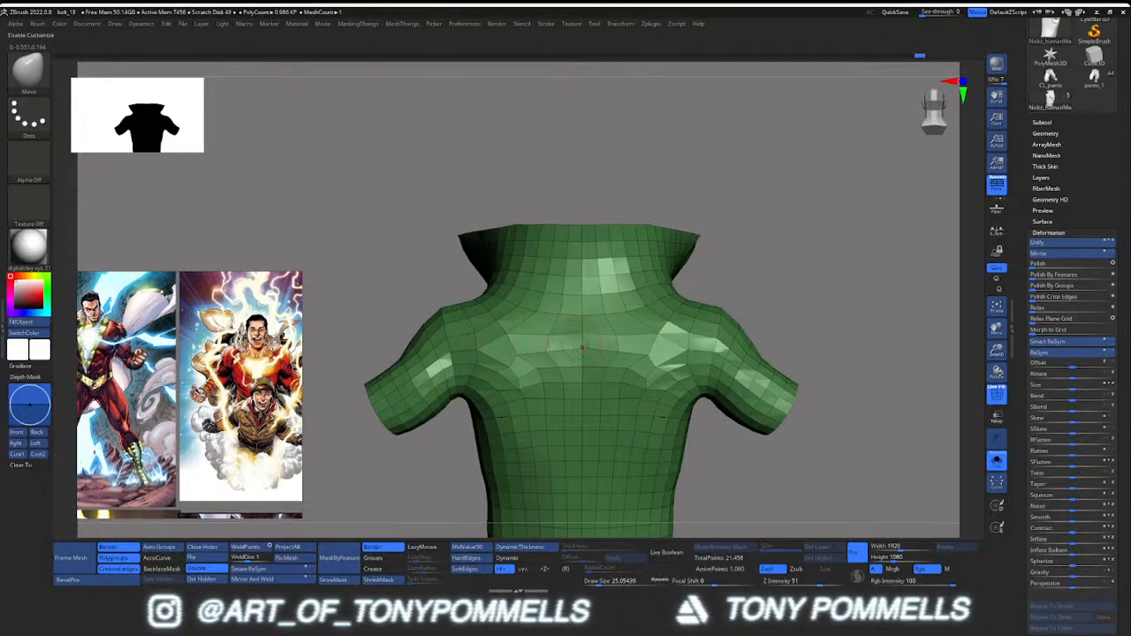
mouse_move(546, 352)
shift+mouse_down()
mouse_move(522, 376)
mouse_move(545, 418)
shift+mouse_up()
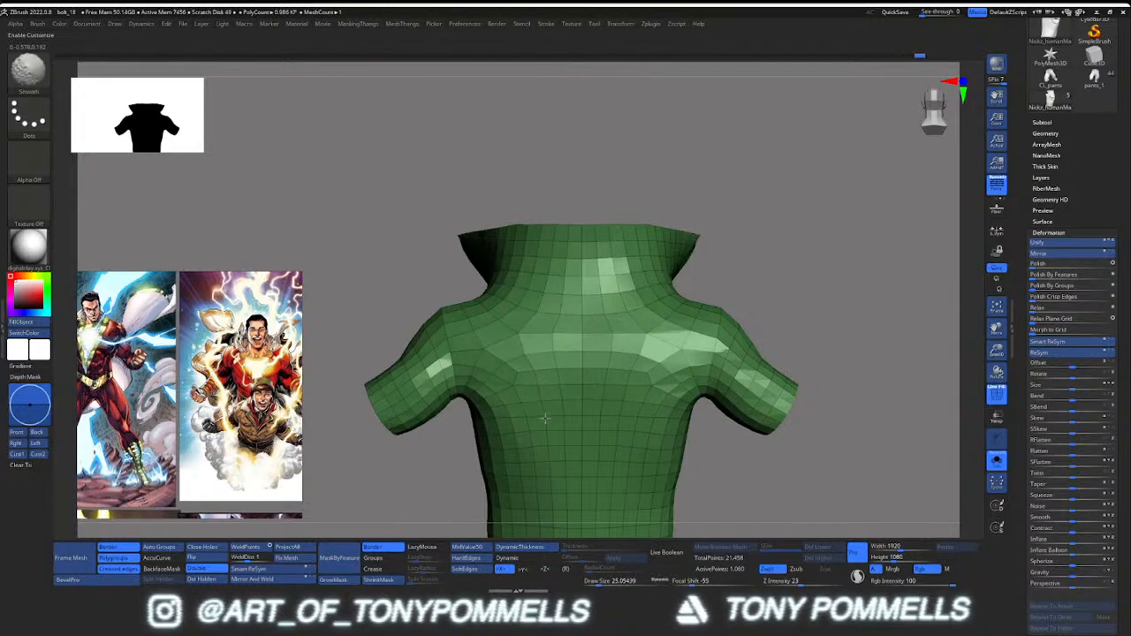
shift+drag(549, 461, 549, 443)
Apply a slight Polish By Groups to the whole shirt
mouse_move(567, 348)
ctrl+right_down()
mouse_move(560, 385)
mouse_move(516, 386)
mouse_move(494, 410)
mouse_move(514, 413)
ctrl+right_up()
key(2)
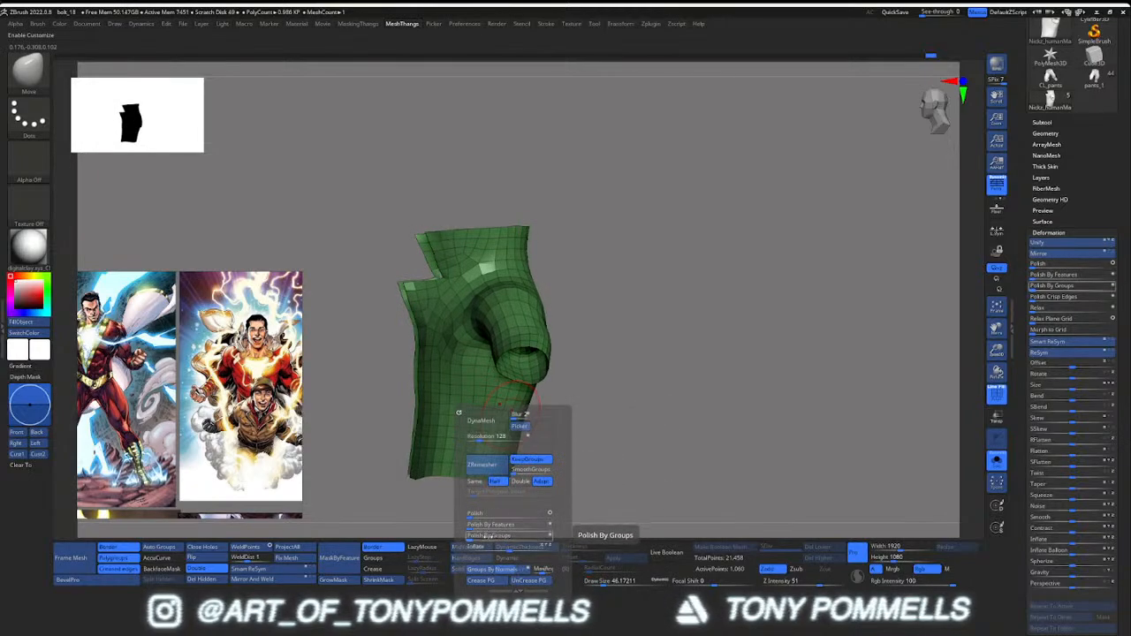
drag(487, 536, 497, 537)
Lasso-mask the collar rim, front opening edges and hem of the shirt and turn this edge band into its own polygroup
mouse_move(452, 353)
right_down()
mouse_move(494, 311)
mouse_move(444, 308)
mouse_move(459, 333)
right_up()
ctrl+right_drag(458, 332, 428, 309)
key(1)
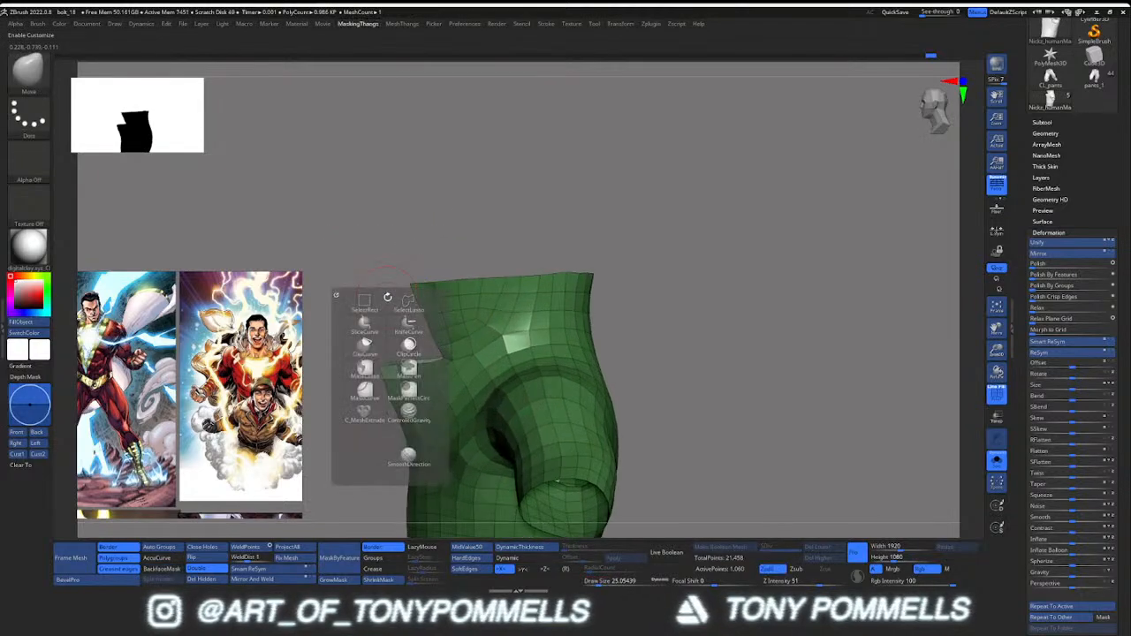
click(365, 368)
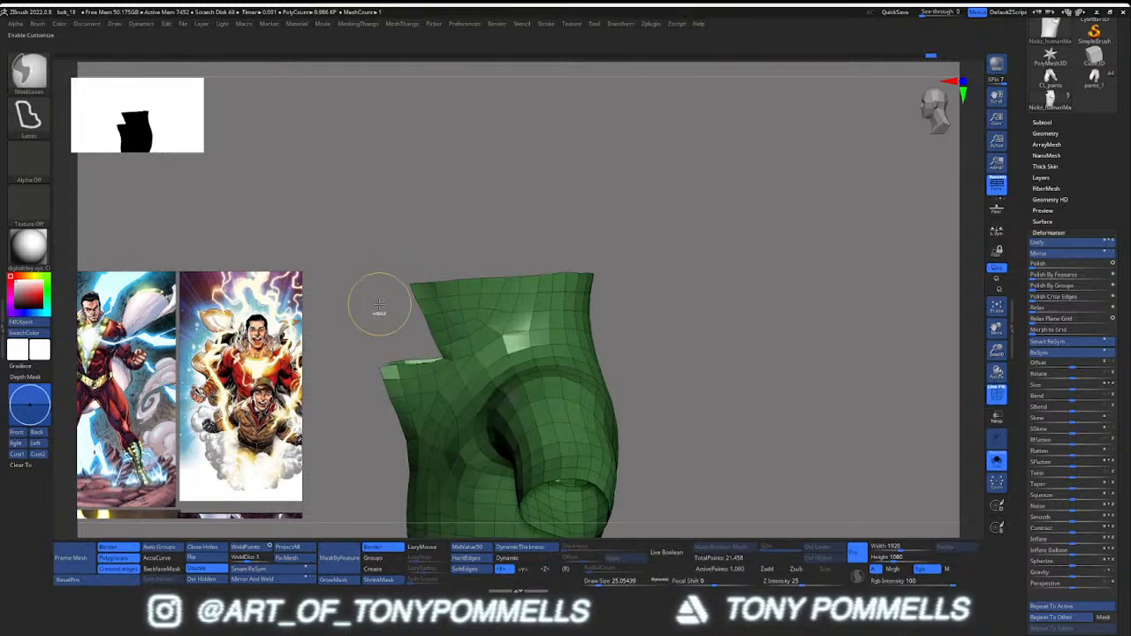
alt+right_drag(435, 260, 447, 244)
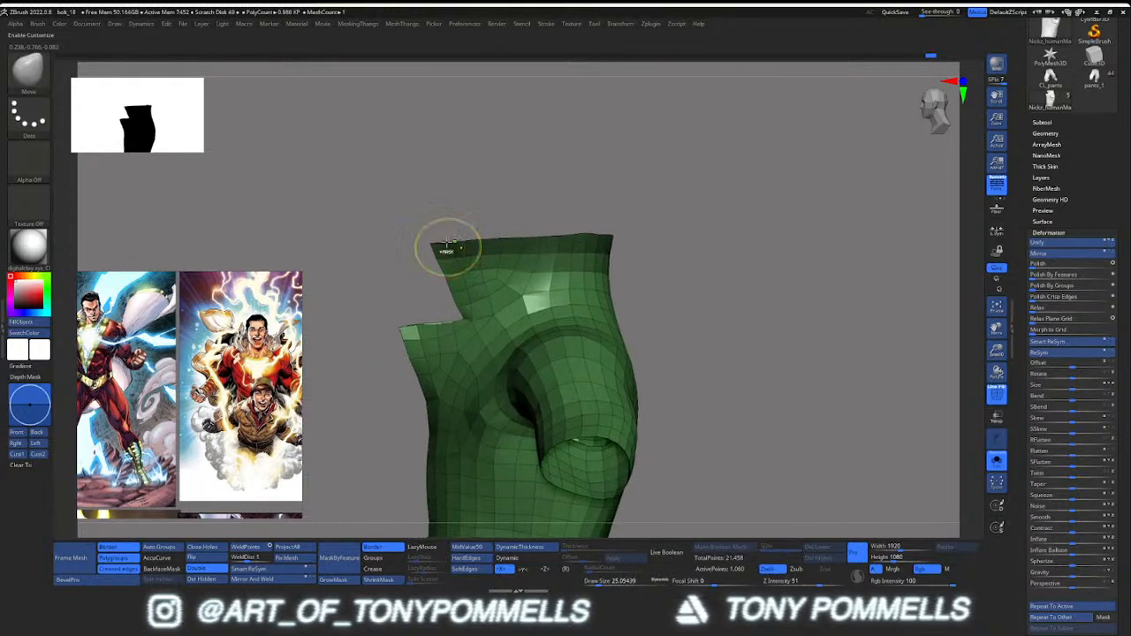
ctrl+drag(467, 330, 350, 329)
alt+right_drag(412, 337, 430, 223)
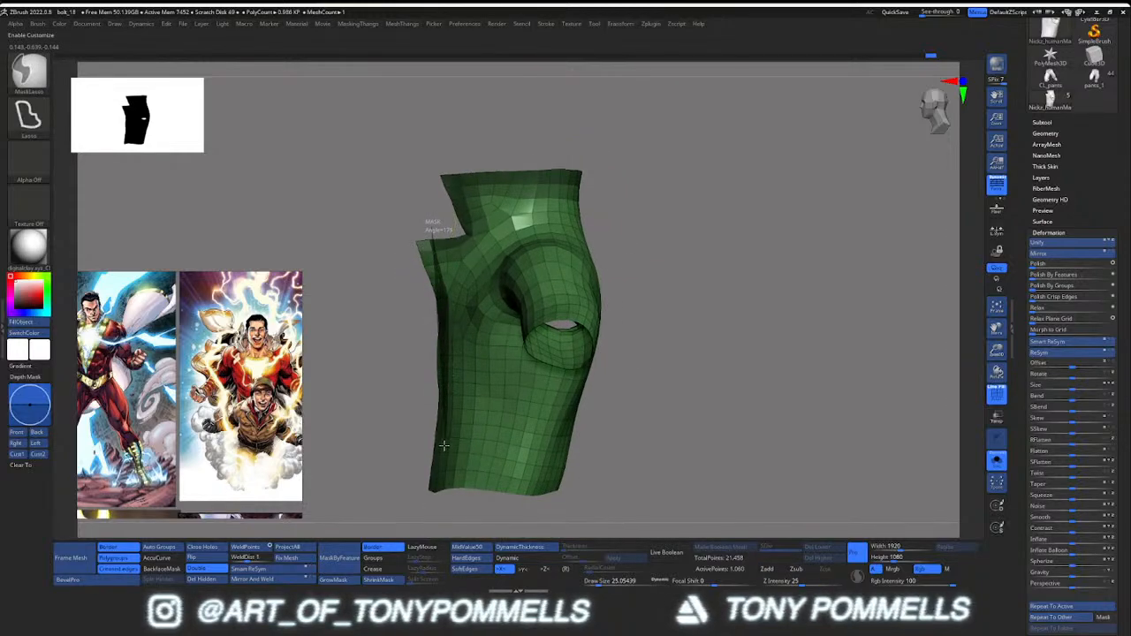
ctrl+drag(439, 482, 392, 489)
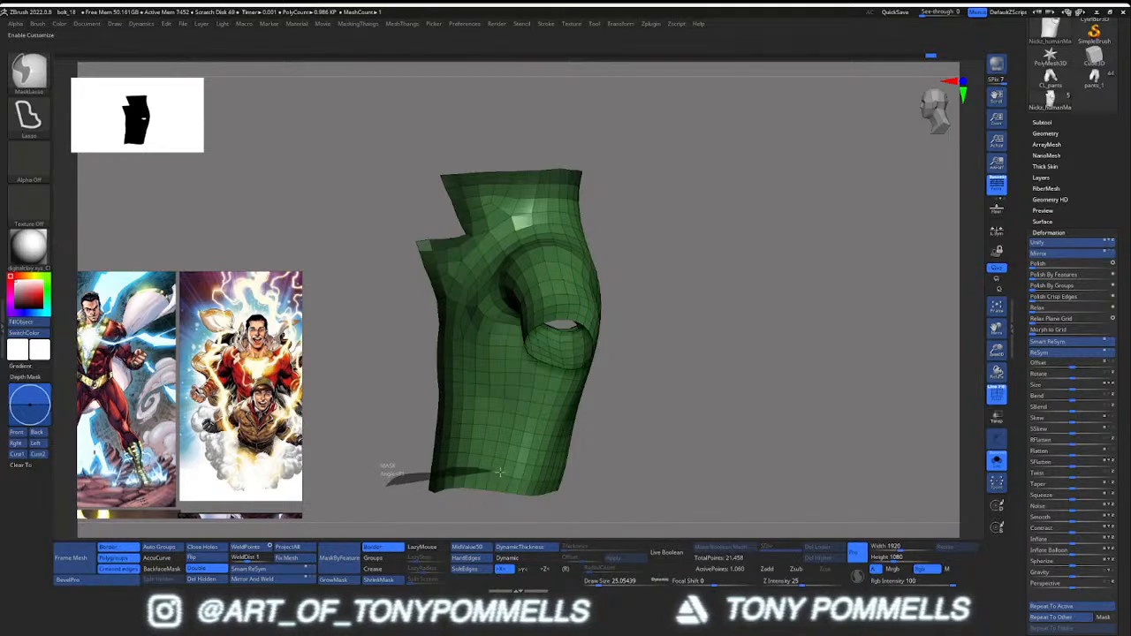
mouse_move(500, 473)
ctrl+mouse_down()
mouse_move(542, 479)
mouse_move(394, 495)
ctrl+mouse_up()
mouse_move(396, 466)
right_down()
mouse_move(525, 427)
mouse_move(700, 440)
mouse_move(650, 432)
right_up()
key(ctrl+w)
Try to group the missed middle section of the collar's back rim
mouse_move(751, 389)
right_down()
mouse_move(558, 339)
mouse_move(513, 371)
mouse_move(561, 338)
mouse_move(534, 313)
mouse_move(556, 321)
right_up()
ctrl+shift+click(552, 310)
mouse_move(574, 345)
ctrl+mouse_down()
mouse_move(327, 453)
mouse_move(566, 380)
mouse_move(610, 442)
mouse_move(655, 348)
mouse_move(513, 265)
ctrl+mouse_up()
key(ctrl+w)
key(ctrl+z)
key(ctrl+z)
key(ctrl+z)
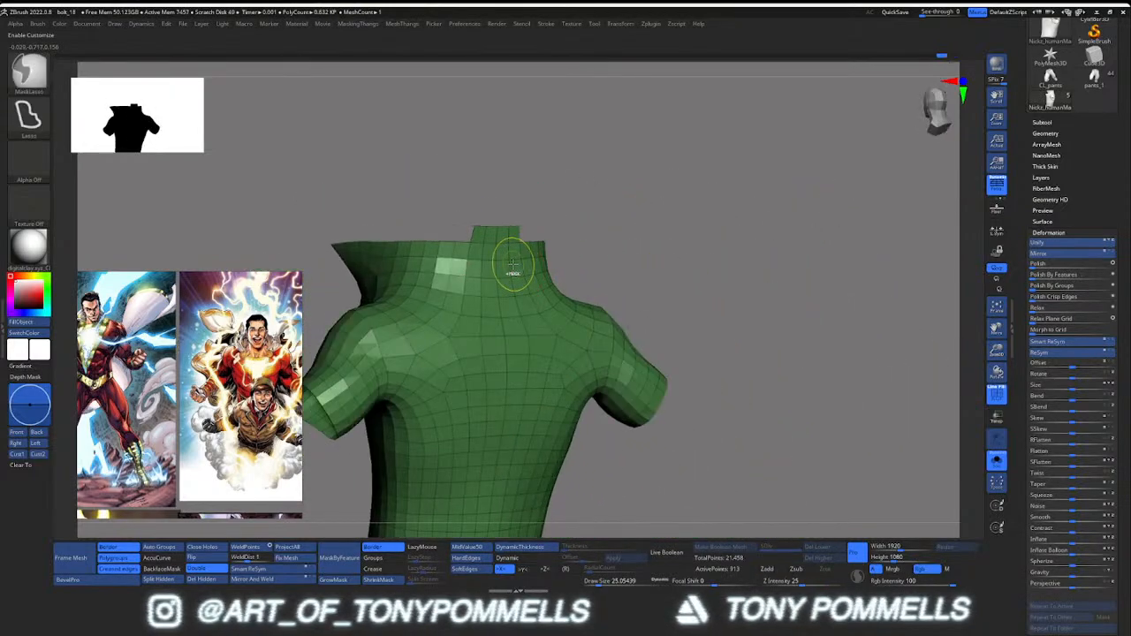
right_drag(512, 265, 493, 251)
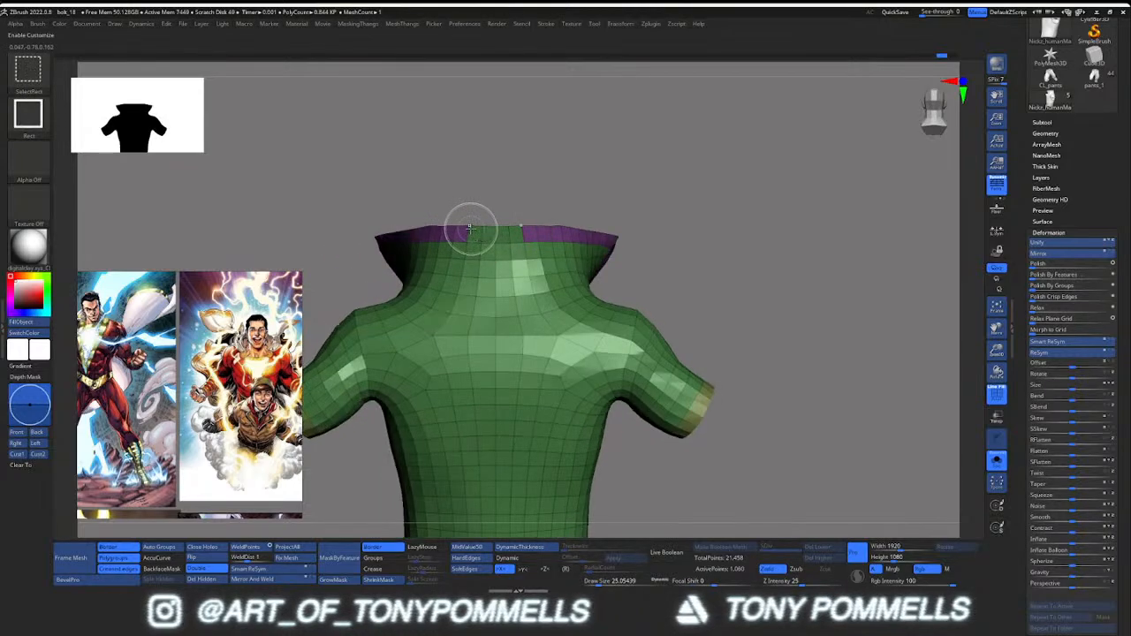
key(ctrl+z)
Isolate the missed middle section of the collar's back rim and merge it into the edge band's polygroup
ctrl+right_drag(466, 231, 424, 212)
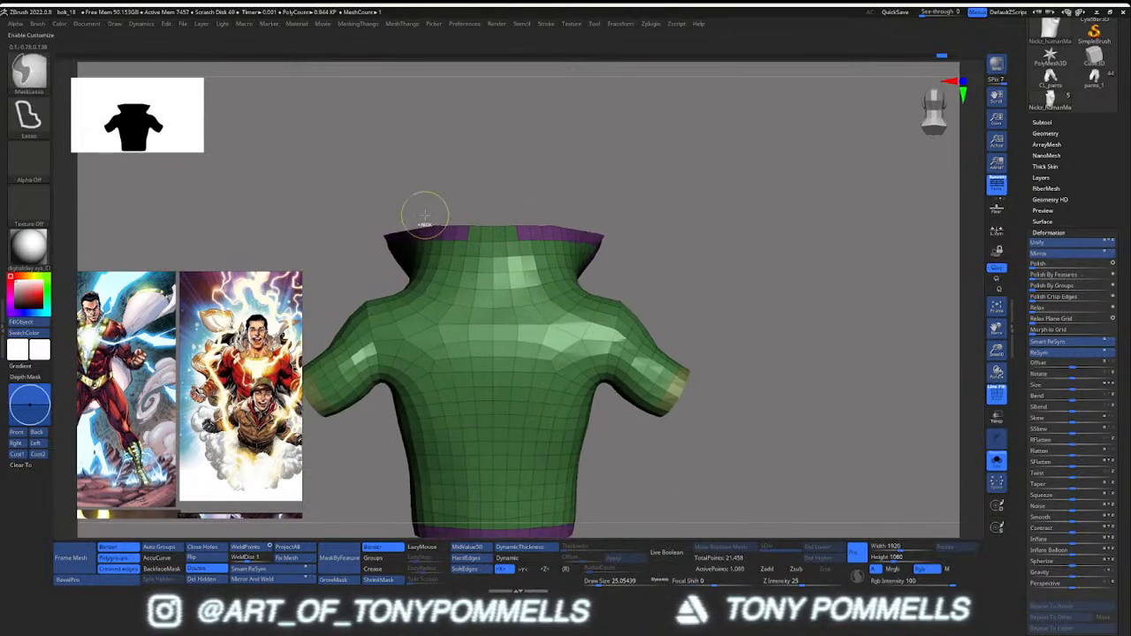
ctrl+shift+click(470, 251)
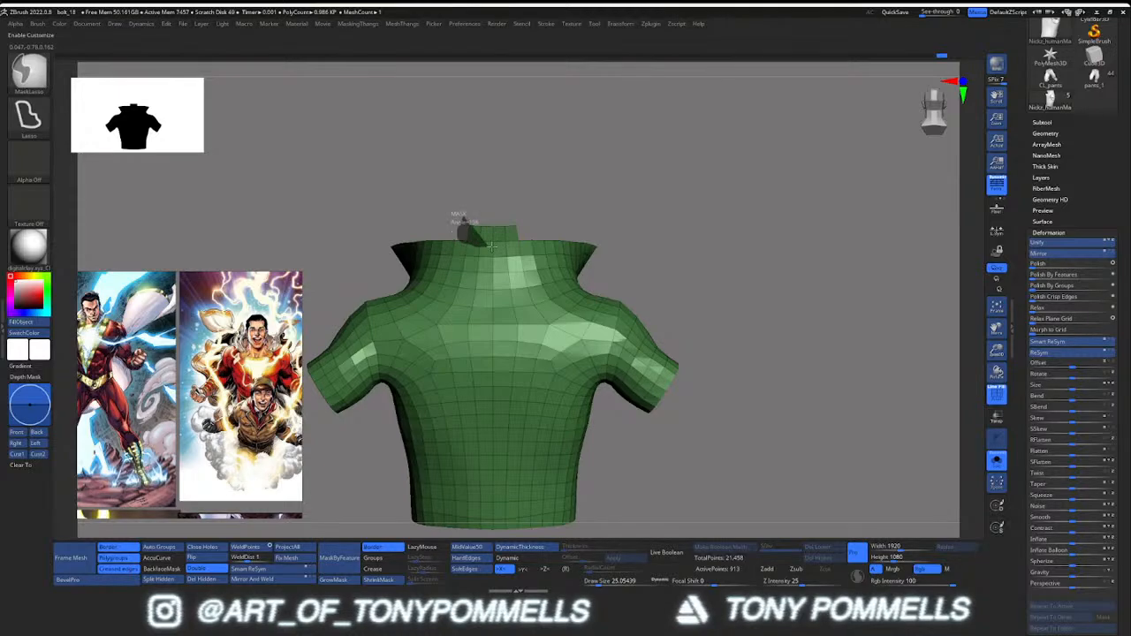
ctrl+shift+click(545, 187)
ctrl+shift+click(470, 231)
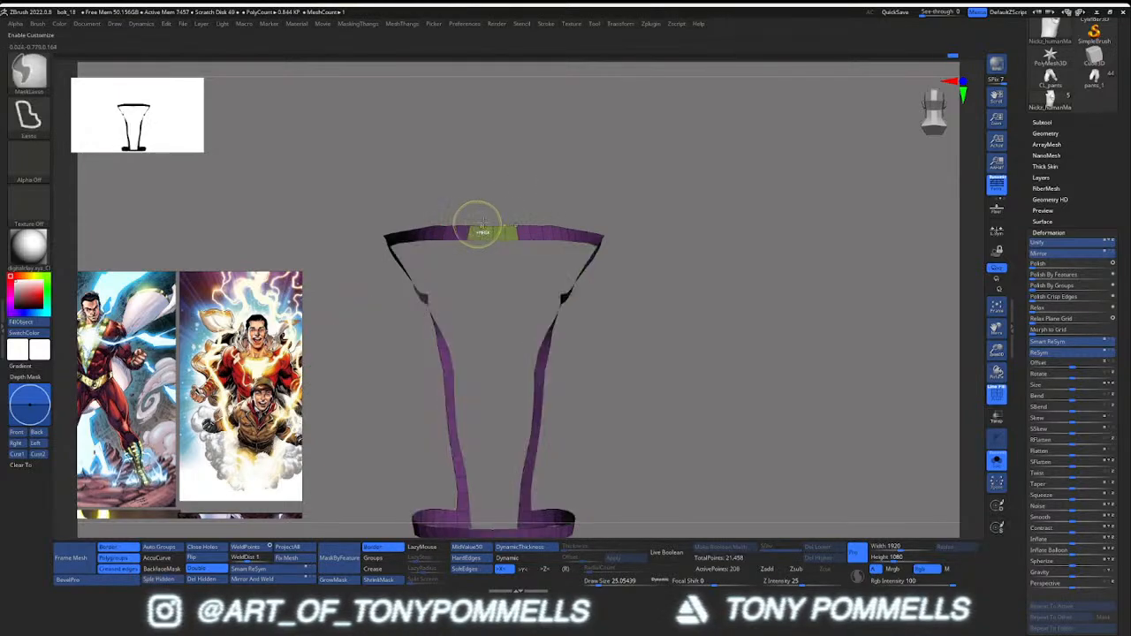
ctrl+shift+click(525, 189)
drag(524, 189, 424, 272)
With the edge band hidden, mask the sleeves, make them a separate polygroup and hide them
ctrl+shift+click(485, 320)
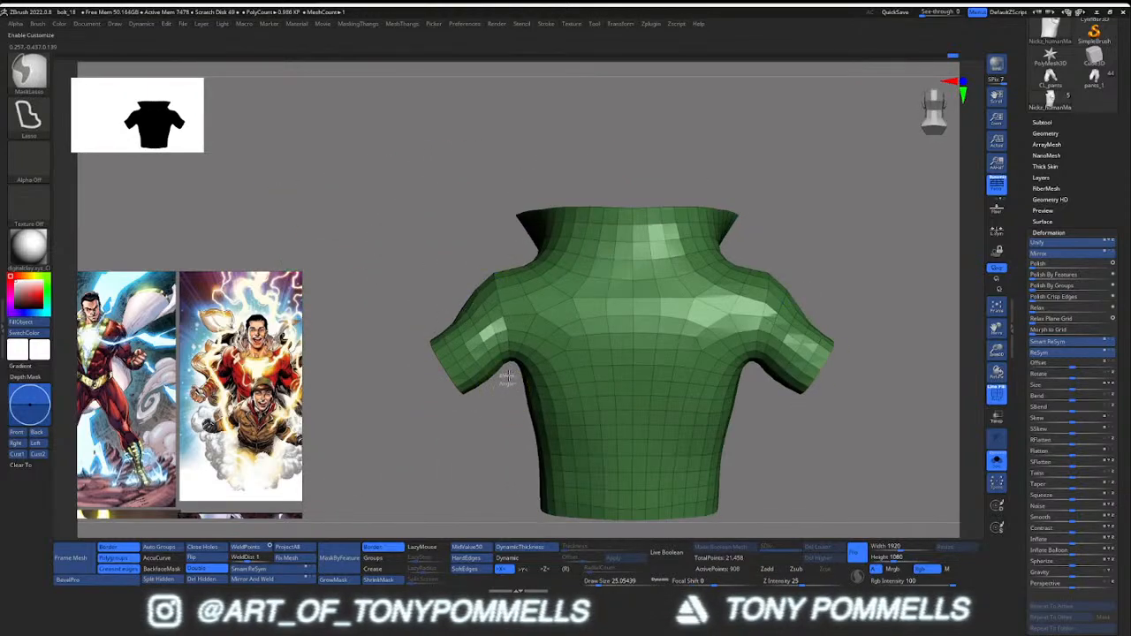
mouse_move(501, 243)
ctrl+mouse_down()
mouse_move(429, 406)
mouse_move(474, 407)
ctrl+mouse_up()
key(ctrl+w)
ctrl+shift+click(495, 399)
Mask the collar and the strip along the front opening, convert them to one polygroup and hide it
right_drag(531, 340, 584, 339)
mouse_move(546, 303)
right_down()
mouse_move(558, 325)
mouse_move(551, 304)
right_up()
ctrl+shift+click(503, 265)
right_drag(503, 265, 469, 265)
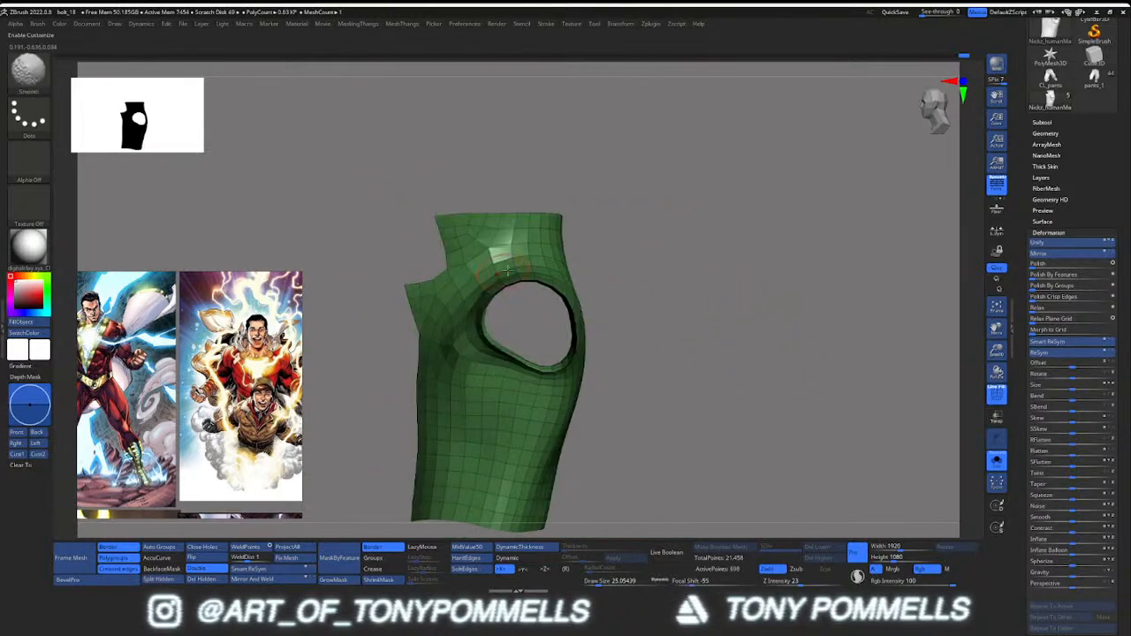
mouse_move(584, 264)
ctrl+mouse_down()
mouse_move(449, 138)
mouse_move(340, 281)
mouse_move(425, 234)
ctrl+mouse_up()
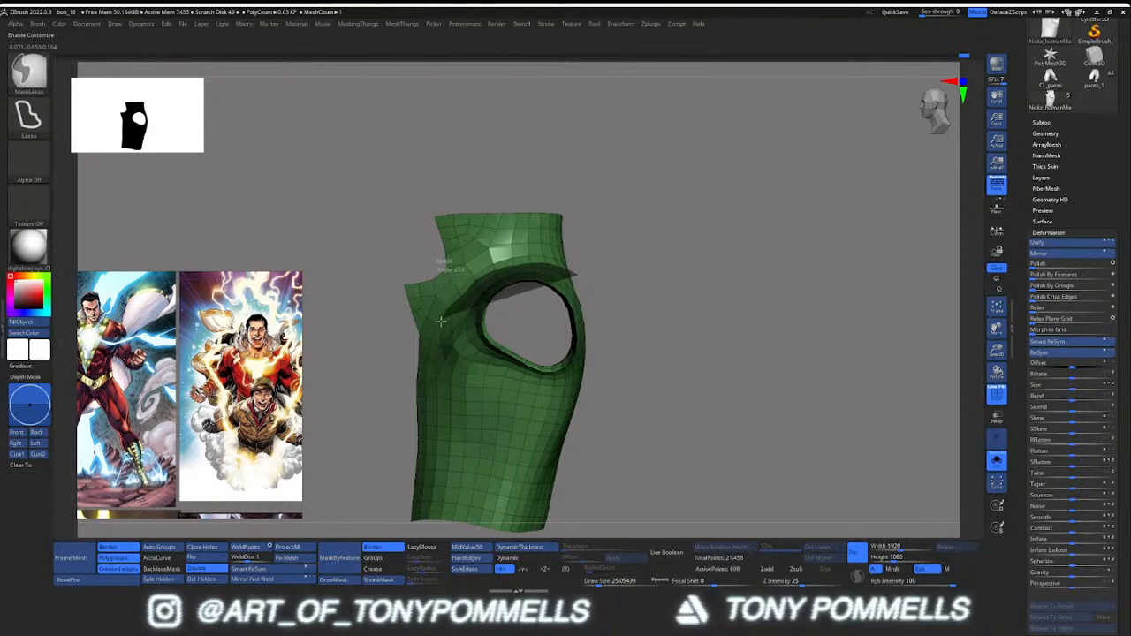
mouse_move(428, 399)
ctrl+mouse_down()
mouse_move(427, 500)
mouse_move(307, 317)
mouse_move(692, 145)
mouse_move(695, 177)
ctrl+mouse_up()
drag(695, 194, 552, 260)
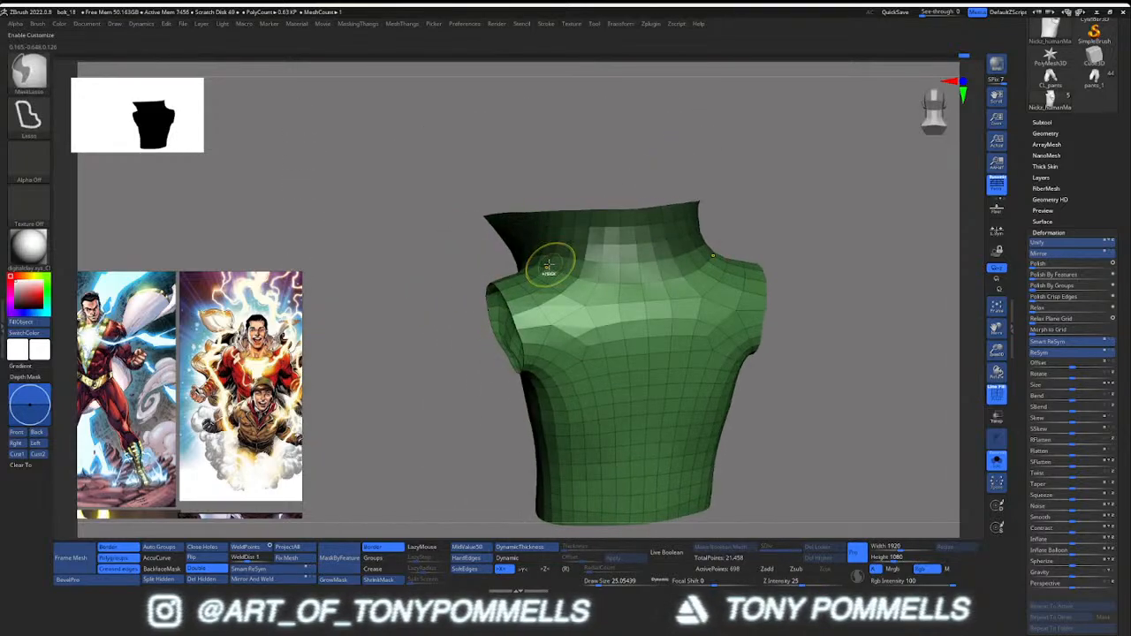
key(ctrl+w)
mouse_move(473, 243)
mouse_down()
mouse_move(530, 287)
mouse_move(600, 271)
mouse_move(637, 279)
mouse_move(444, 313)
mouse_move(389, 296)
mouse_move(424, 323)
mouse_up()
ctrl+shift+click(638, 291)
ctrl+shift+click(585, 287)
Lasso-mask the shirt's back panel from the side and make it a polygroup
drag(460, 159, 485, 270)
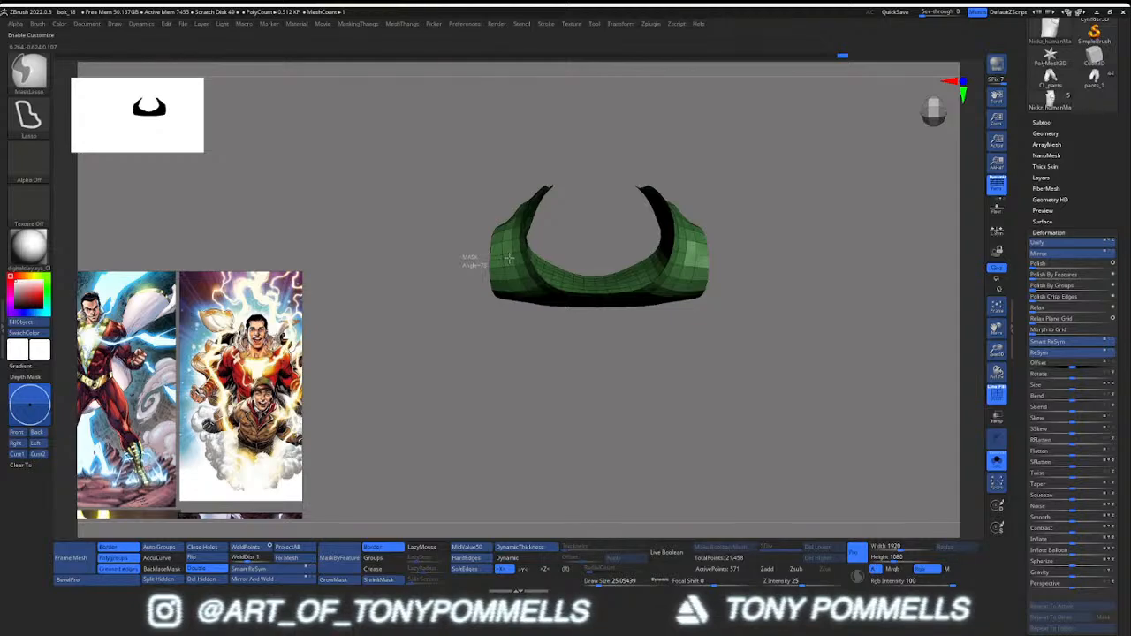
mouse_move(547, 253)
ctrl+mouse_down()
mouse_move(518, 391)
mouse_move(487, 353)
ctrl+mouse_up()
mouse_move(469, 371)
mouse_down()
mouse_move(455, 287)
mouse_move(481, 261)
mouse_up()
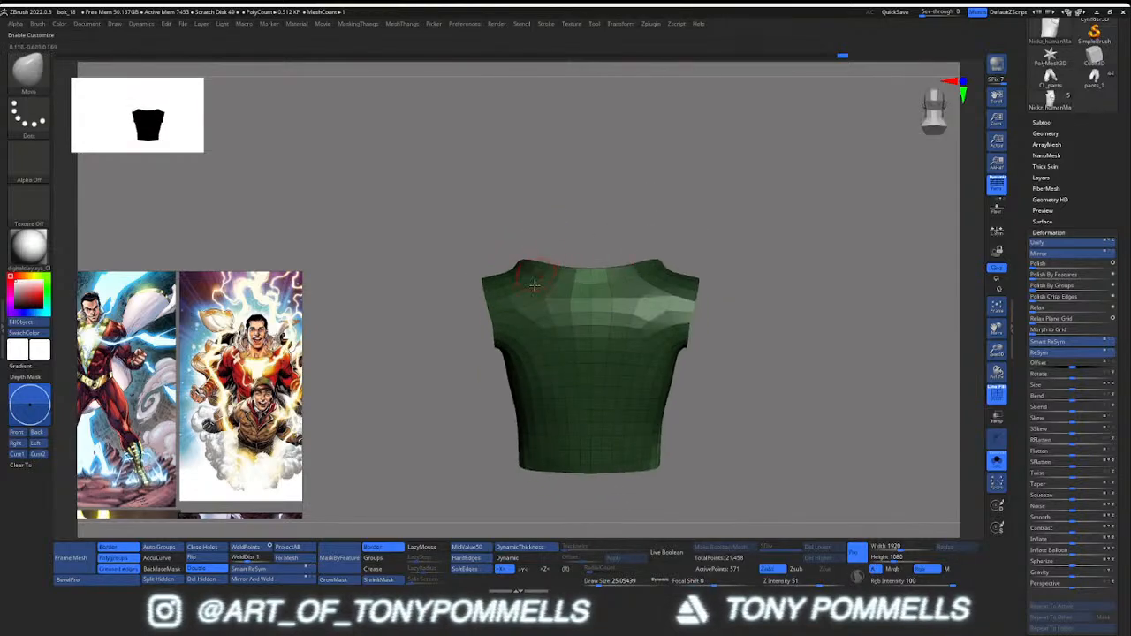
drag(571, 248, 500, 432)
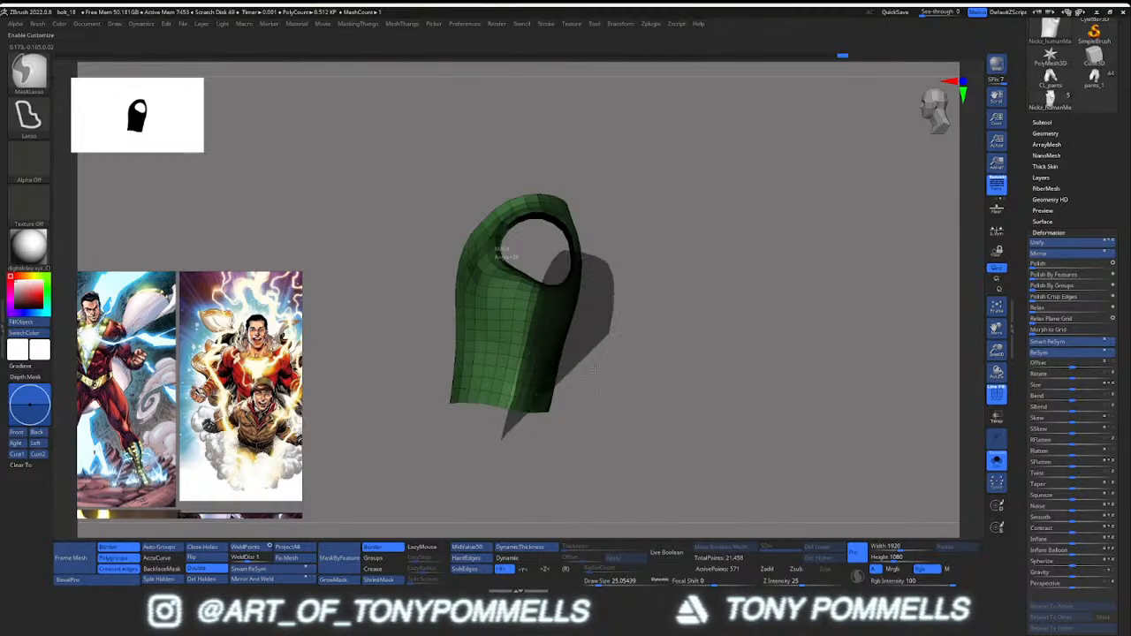
key(ctrl+w)
mouse_move(528, 441)
mouse_down()
mouse_move(601, 428)
mouse_move(528, 442)
mouse_up()
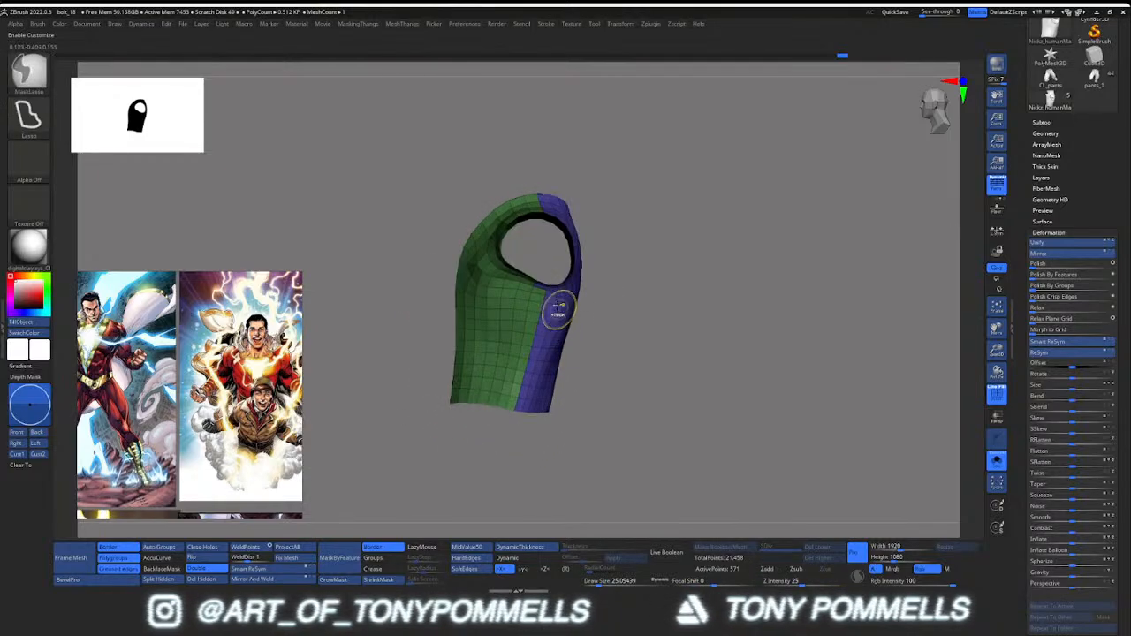
Adjust the back panel's mask near the armhole, regroup the panel and unhide the whole shirt
right_drag(563, 294, 553, 329)
key(ctrl+z)
right_drag(553, 329, 555, 283)
mouse_move(555, 281)
ctrl+mouse_down()
mouse_move(549, 297)
mouse_move(566, 265)
ctrl+mouse_up()
key(ctrl+w)
key(ctrl+z)
key(ctrl+w)
ctrl+right_drag(610, 331, 698, 310)
ctrl+shift+click(625, 309)
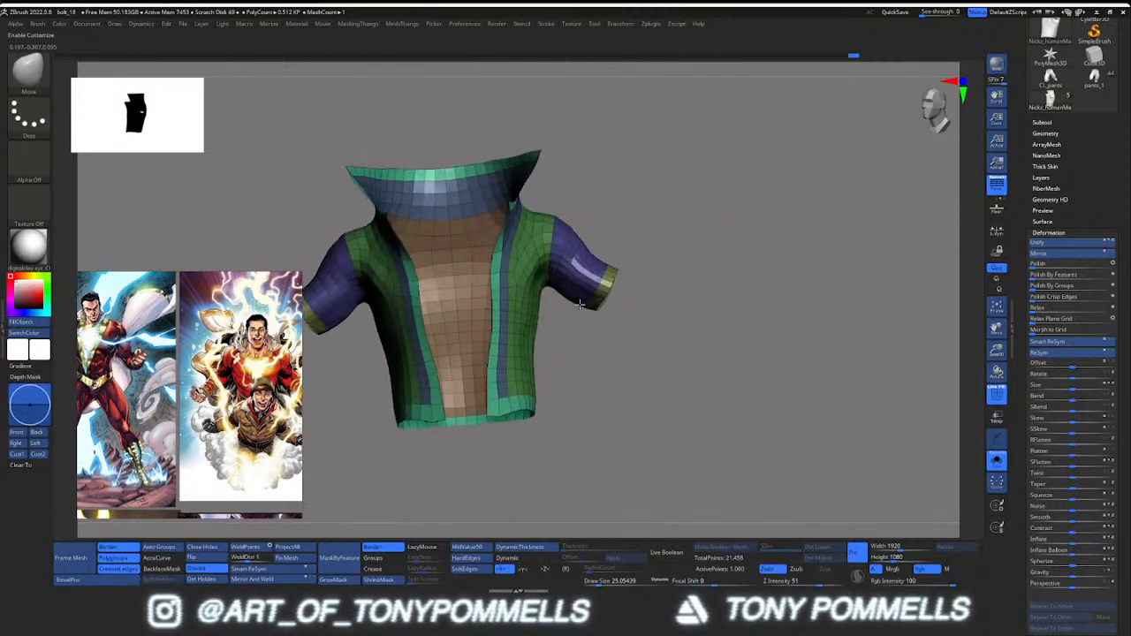
mouse_move(459, 296)
ctrl+right_down()
mouse_move(455, 309)
mouse_move(601, 315)
mouse_move(610, 340)
mouse_move(513, 305)
mouse_move(552, 300)
mouse_move(531, 292)
mouse_move(534, 268)
ctrl+right_up()
right_drag(534, 268, 574, 239)
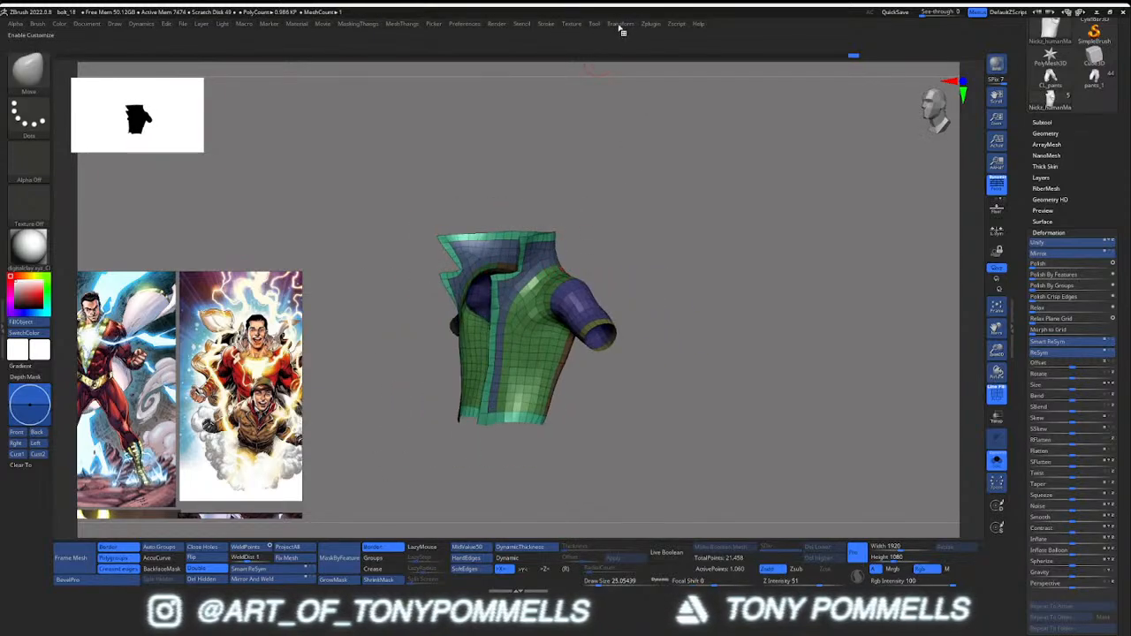
Unwrap the shirt's UVs by polygroups with UV Master
click(651, 24)
click(672, 261)
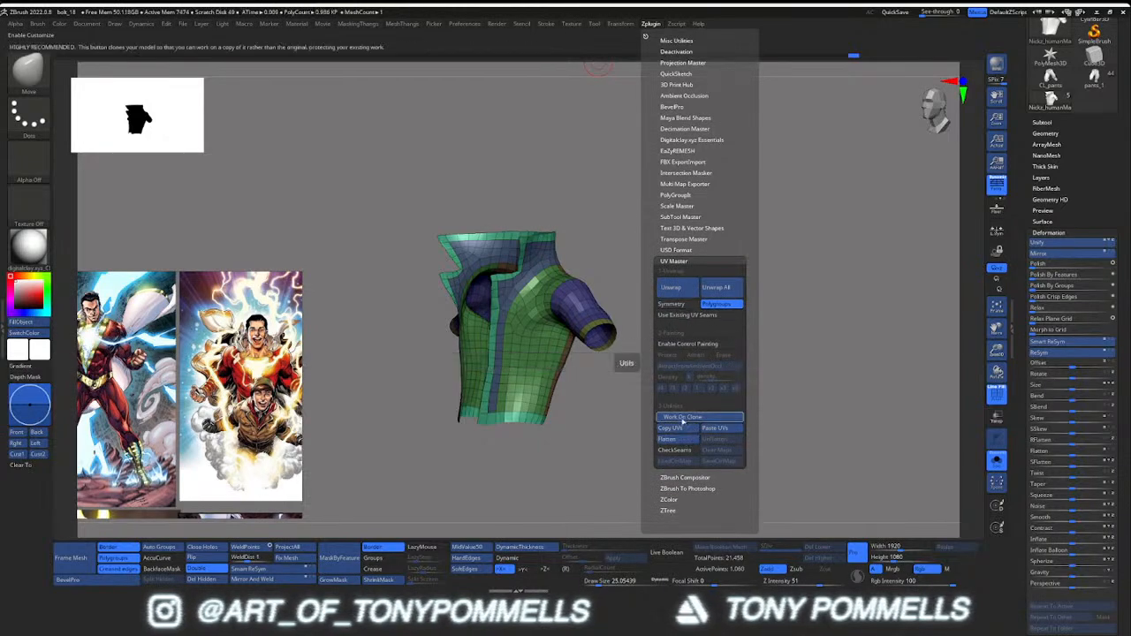
click(671, 287)
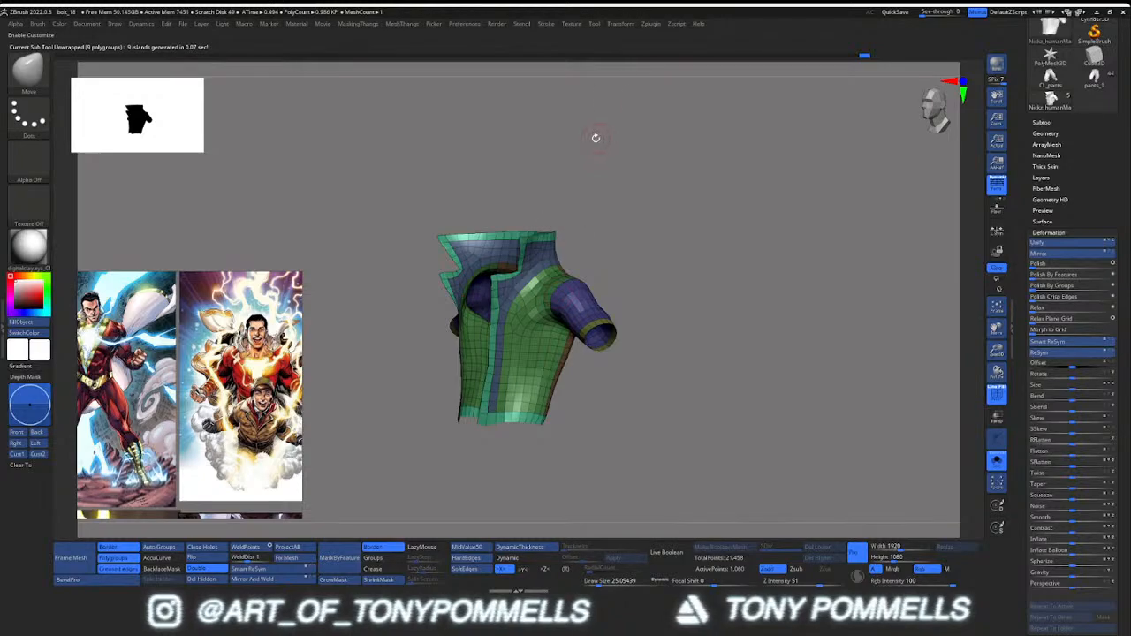
Flatten the shirt's UVs to inspect the island layout, then unflatten back to the 3D mesh
click(651, 25)
click(667, 439)
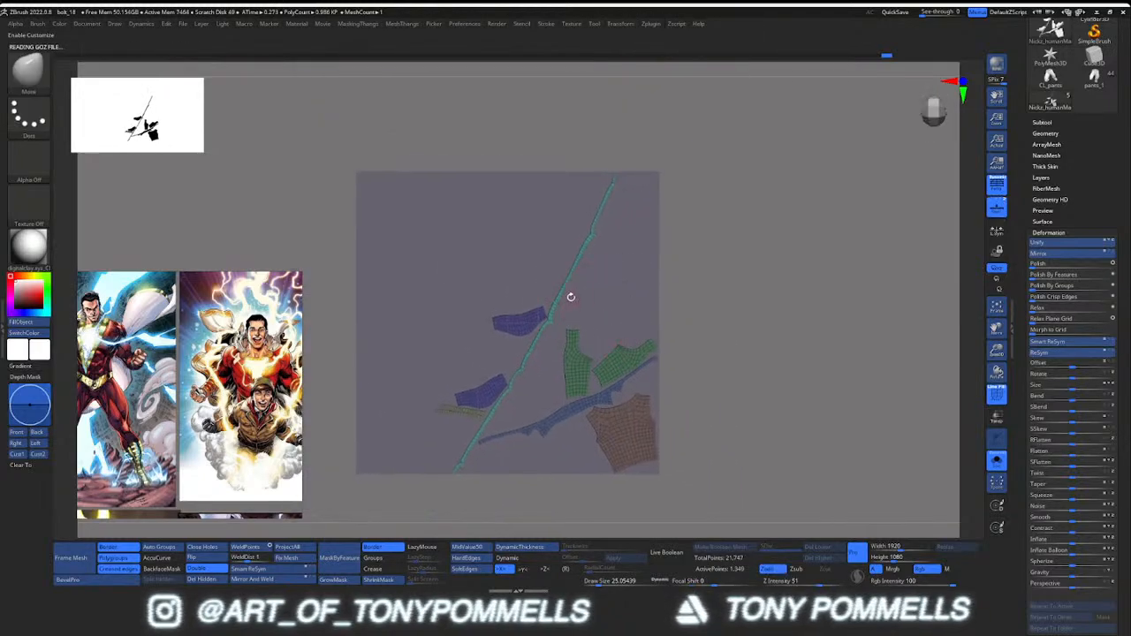
click(651, 25)
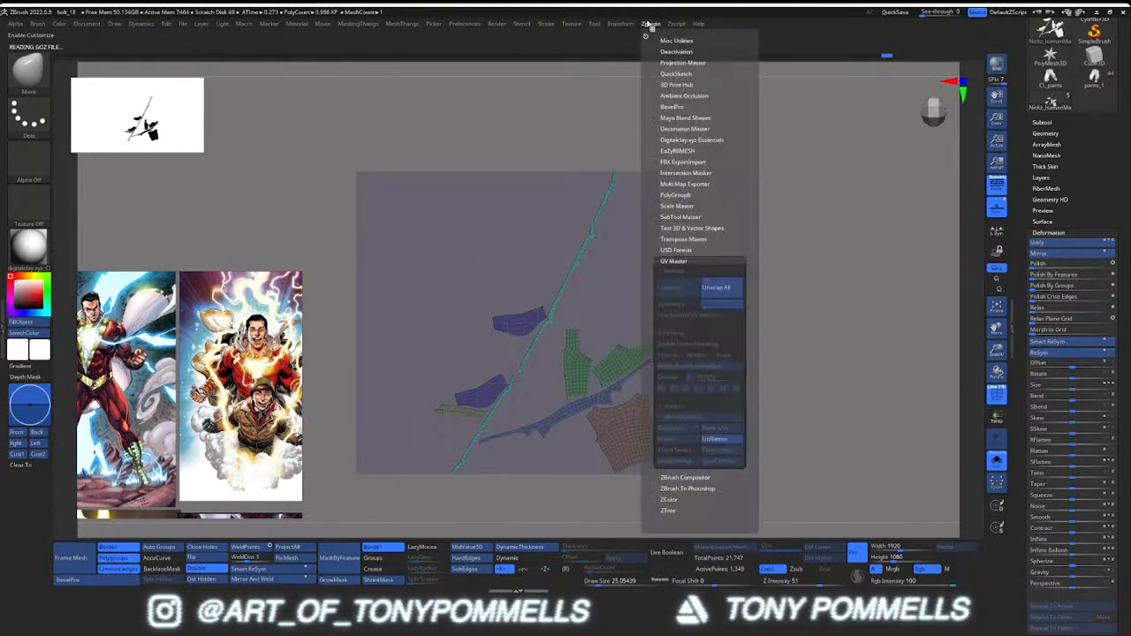
click(712, 439)
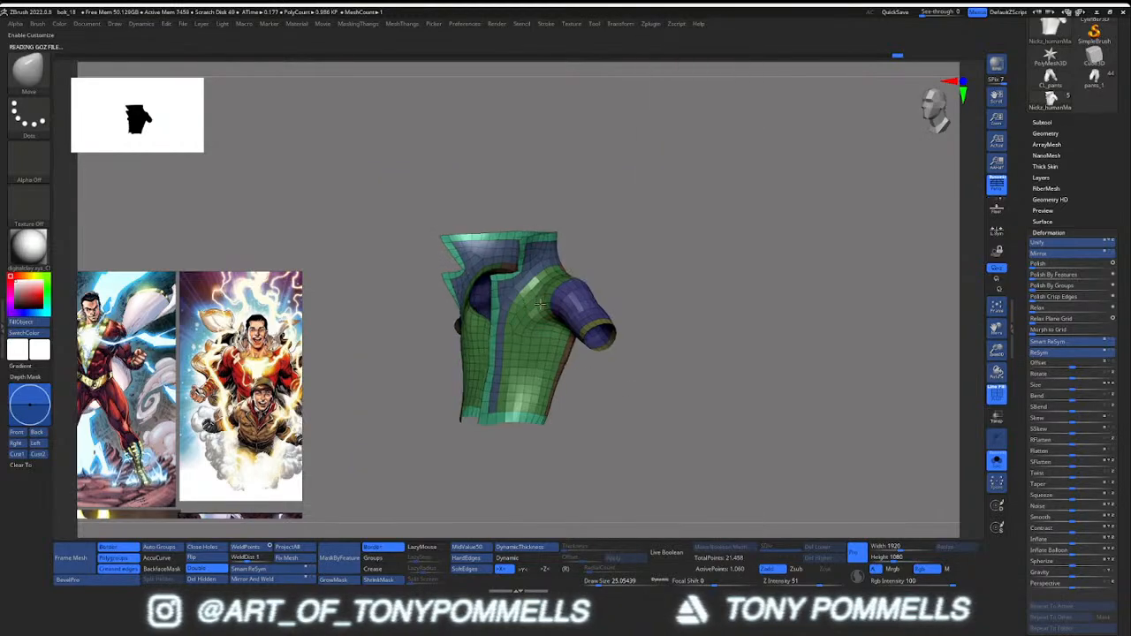
Isolate the edge band and try splitting it at the centre into two half polygroups
drag(636, 265, 562, 235)
ctrl+shift+click(562, 235)
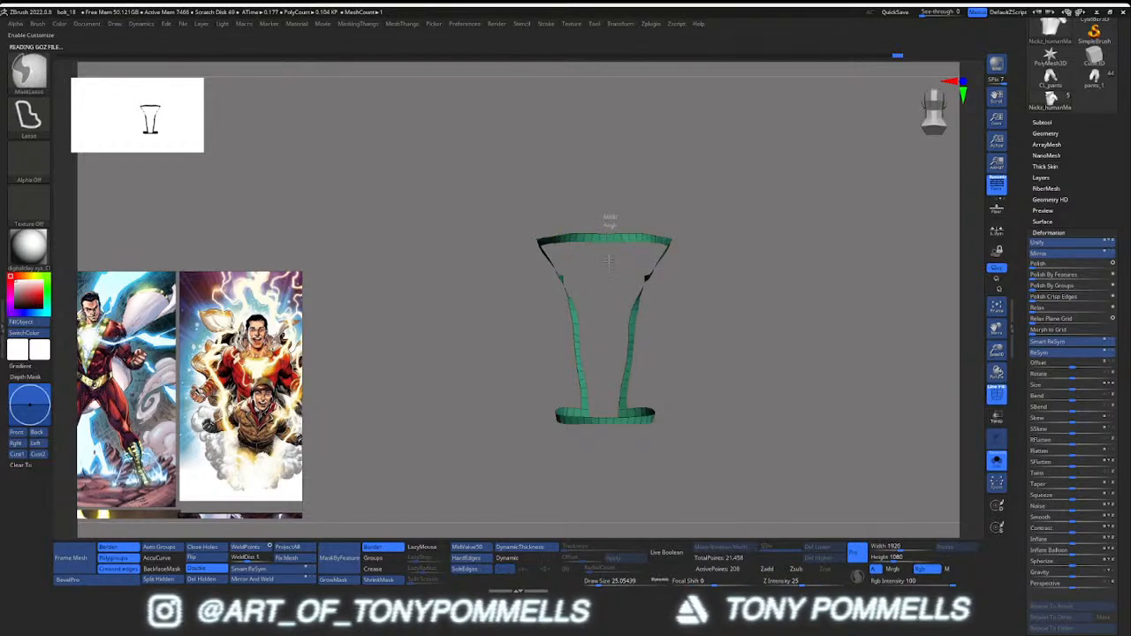
mouse_move(606, 423)
ctrl+mouse_down()
mouse_move(451, 380)
mouse_move(566, 132)
ctrl+mouse_up()
key(ctrl+w)
right_drag(570, 184, 631, 215)
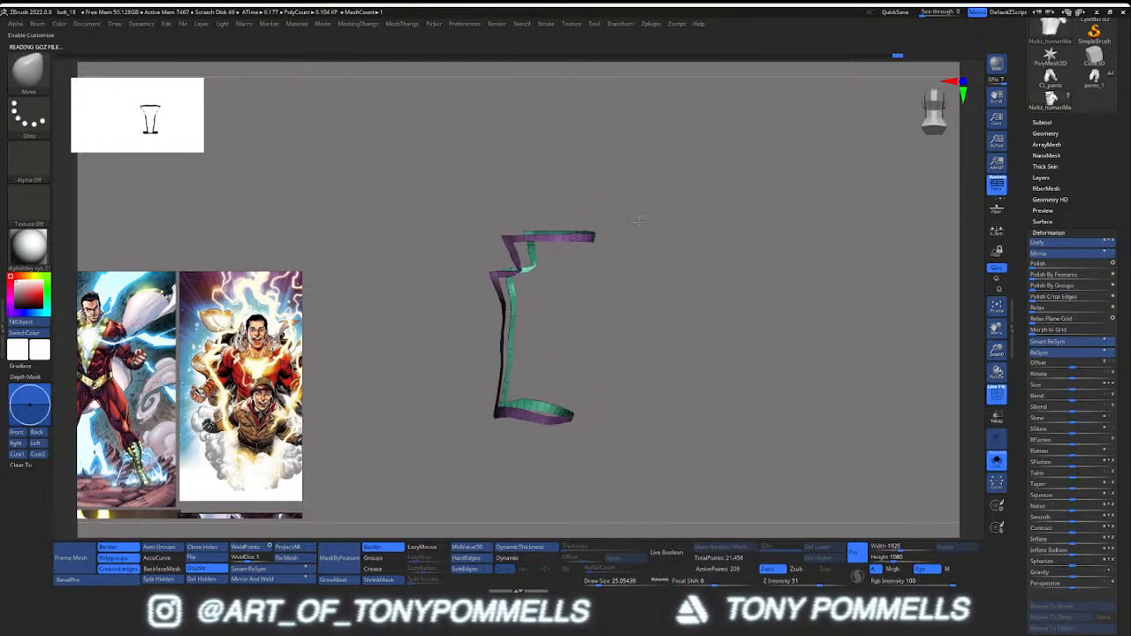
mouse_move(548, 243)
ctrl+right_down()
mouse_move(523, 287)
mouse_move(535, 288)
mouse_move(534, 300)
mouse_move(521, 293)
mouse_move(576, 279)
mouse_move(525, 276)
ctrl+right_up()
ctrl+right_drag(524, 276, 454, 271)
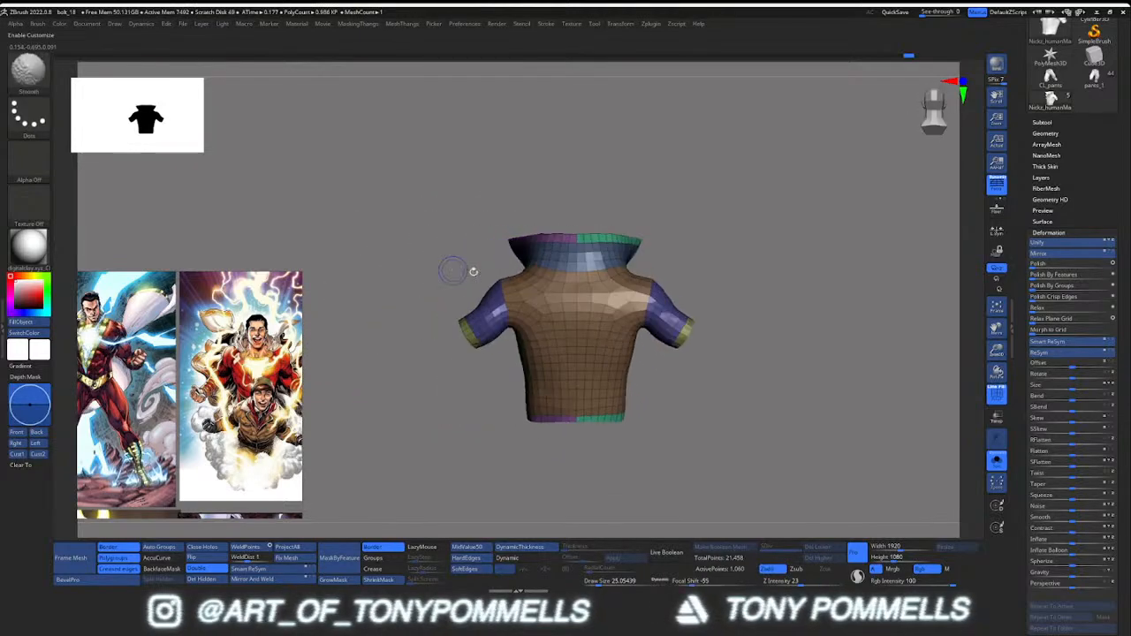
Isolate both halves of the edge band, merge them back into one polygroup and show the full shirt
ctrl+right_drag(574, 273, 579, 291)
right_drag(579, 292, 589, 291)
ctrl+shift+click(589, 292)
key(ctrl+w)
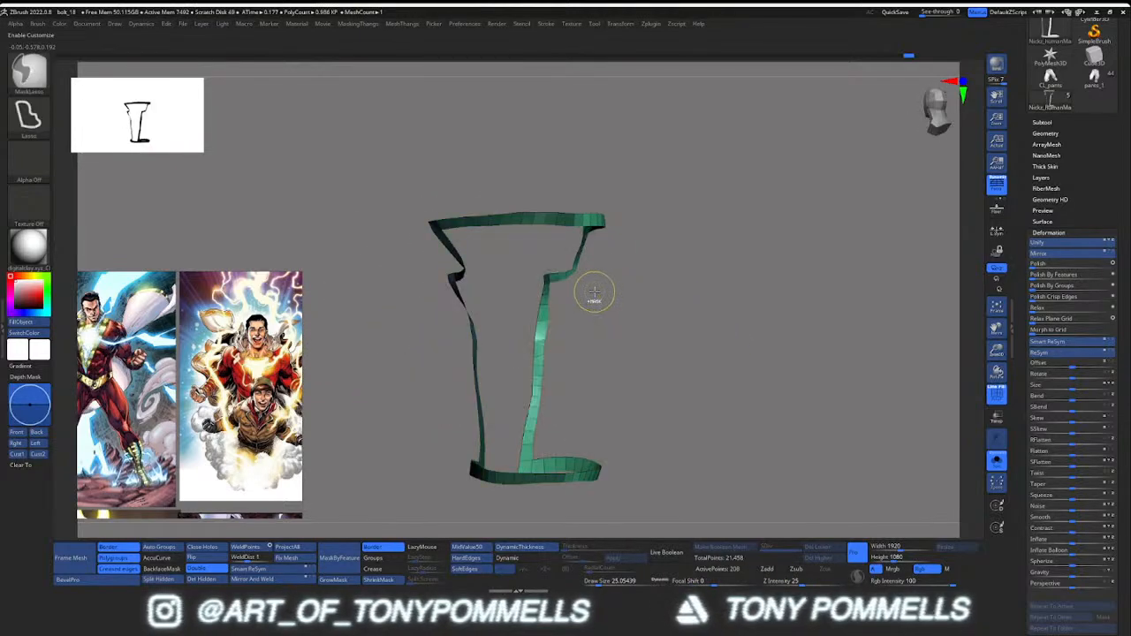
right_drag(674, 283, 609, 285)
ctrl+shift+click(609, 285)
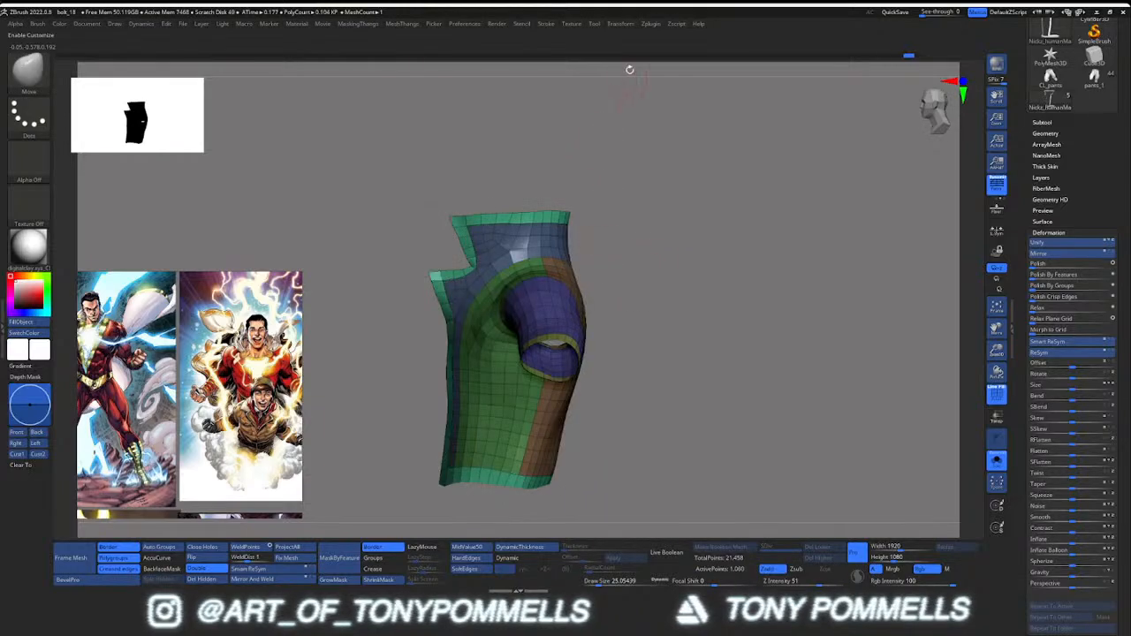
Flatten the UVs and move both sleeve islands, turned horizontal, to the upper left of the UV square
click(656, 24)
click(668, 440)
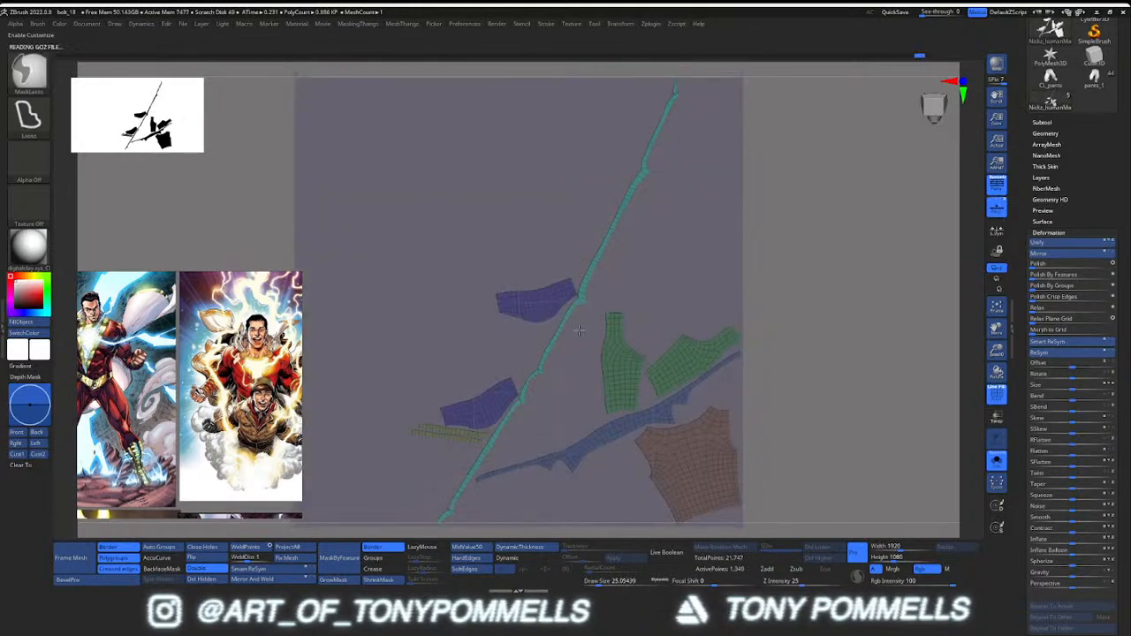
alt+drag(578, 267, 520, 327)
drag(611, 282, 427, 139)
alt+right_drag(430, 138, 449, 232)
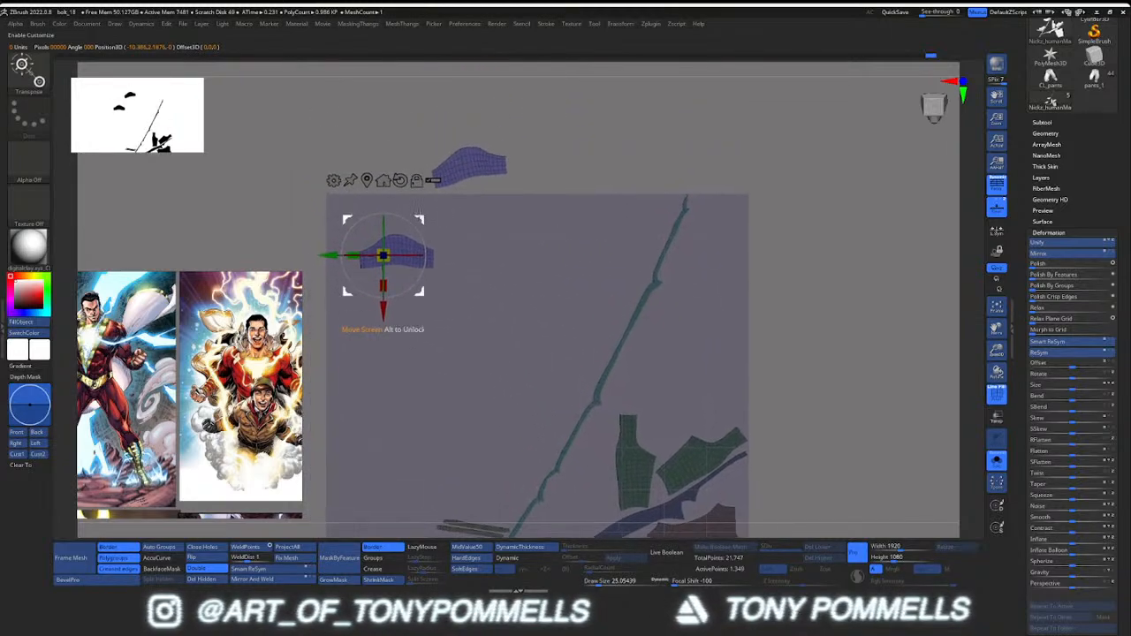
mouse_move(422, 222)
mouse_down()
mouse_move(416, 194)
mouse_move(416, 208)
mouse_up()
Mask everything except the sleeve island outside the UV square, reset the gizmo's orientation and centre it on that unmasked island
key(q)
mouse_move(431, 121)
ctrl+mouse_down()
mouse_move(557, 124)
mouse_move(550, 133)
ctrl+mouse_up()
key(w)
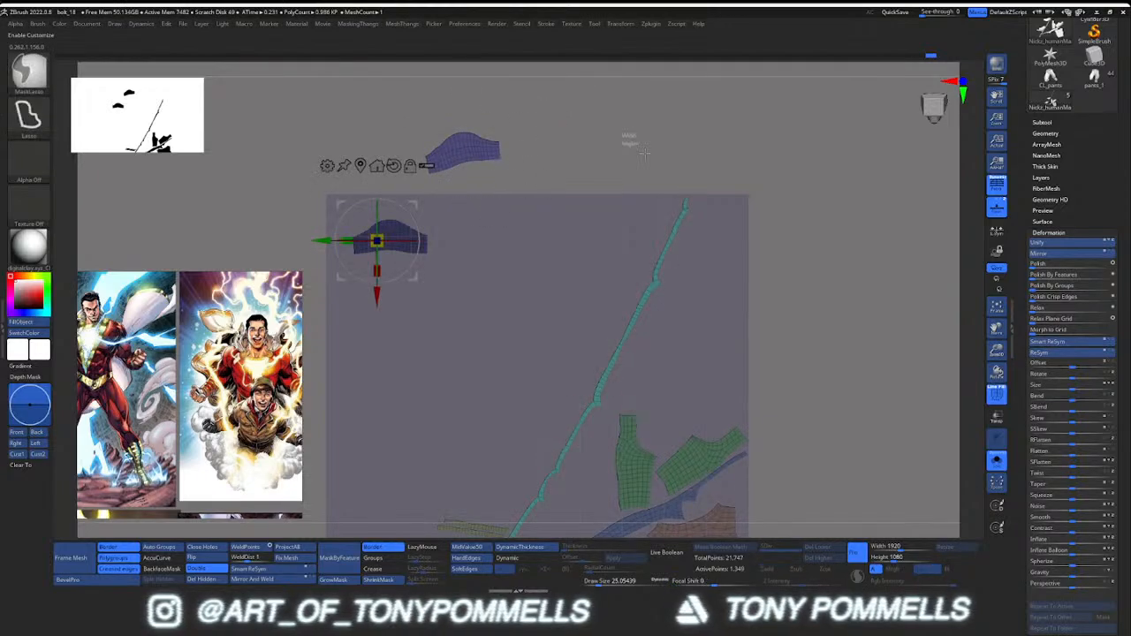
mouse_move(437, 201)
ctrl+mouse_down()
mouse_move(555, 124)
mouse_move(552, 137)
ctrl+mouse_up()
ctrl+click(552, 137)
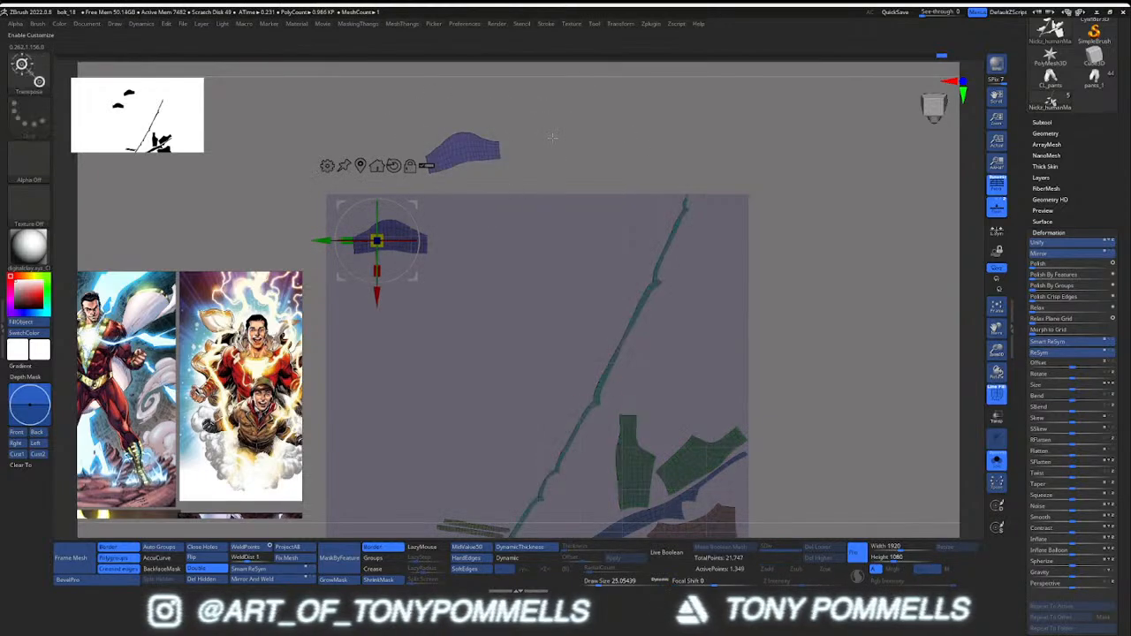
click(393, 165)
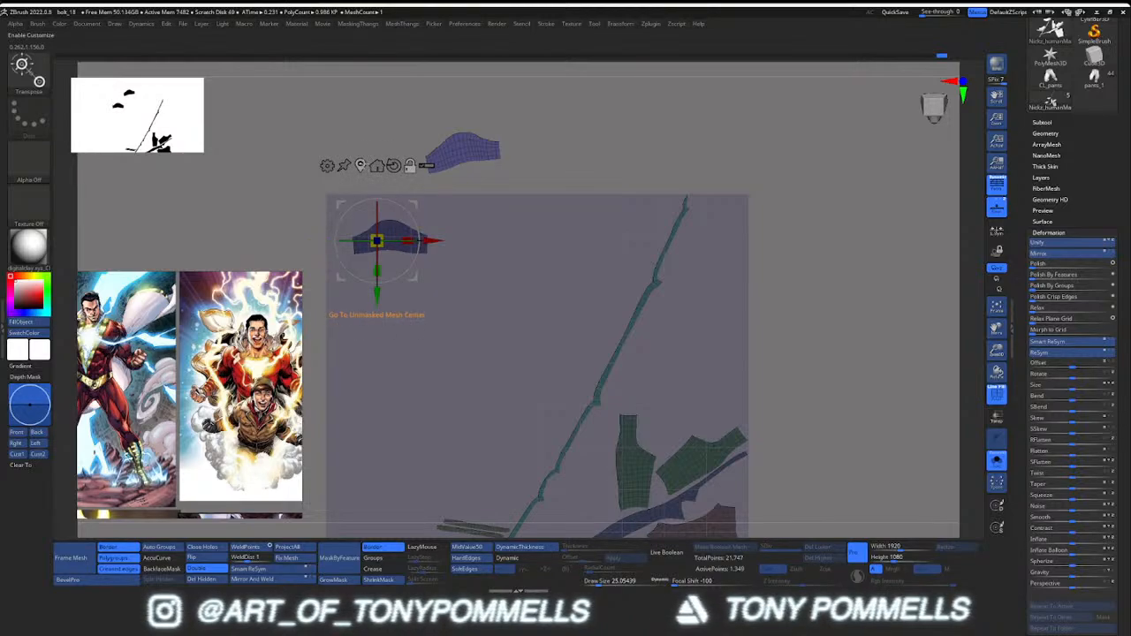
click(359, 165)
Move the unmasked sleeve island inside the UV square beside the first sleeve, level with it, and clear the mask
drag(462, 151, 510, 211)
drag(509, 198, 506, 203)
key(q)
mouse_move(536, 212)
ctrl+right_down()
mouse_move(499, 186)
mouse_move(523, 235)
ctrl+right_up()
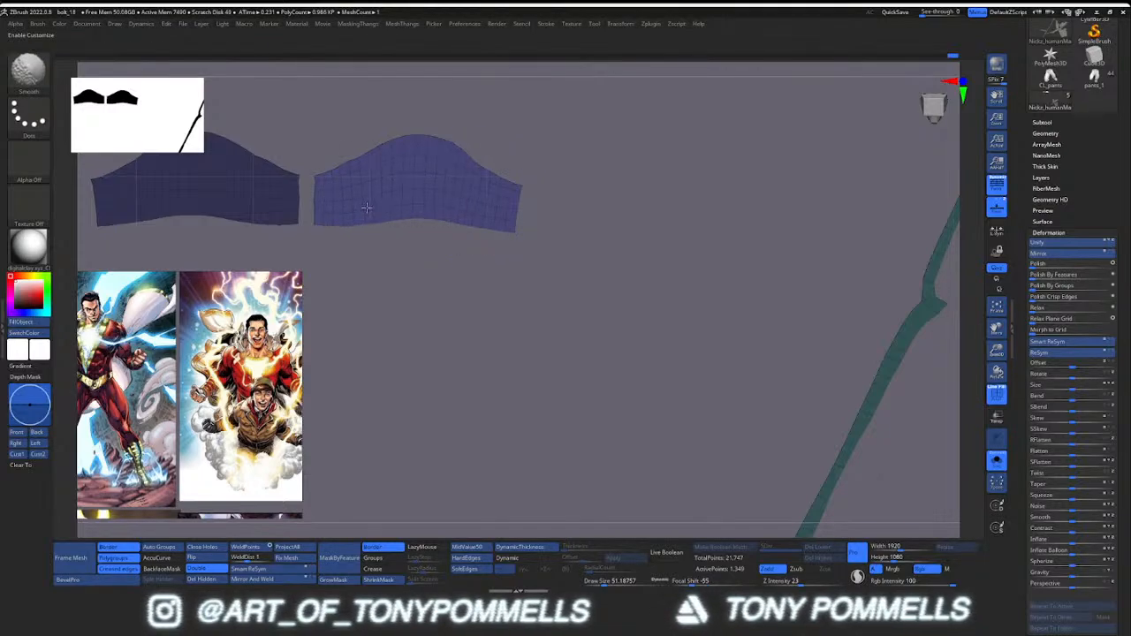
alt+right_drag(366, 207, 409, 212)
ctrl+drag(494, 163, 494, 173)
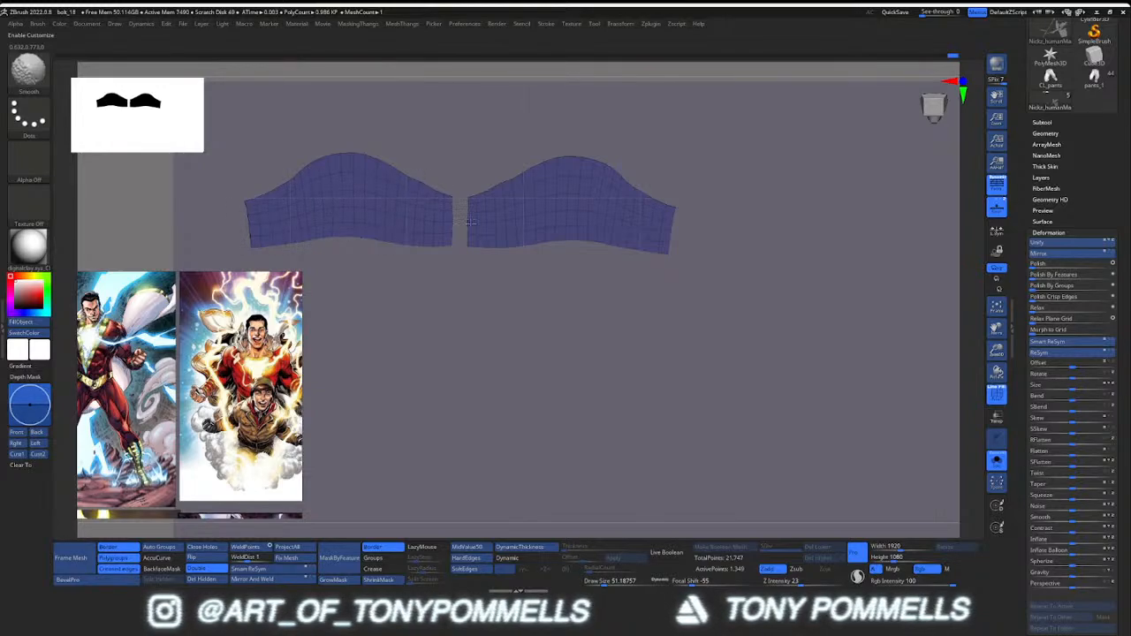
Mask all but the two thin yellow-green strip islands, turn them horizontal and place them just below the sleeve islands
mouse_move(642, 245)
ctrl+right_down()
mouse_move(652, 249)
mouse_move(542, 179)
mouse_move(560, 203)
ctrl+right_up()
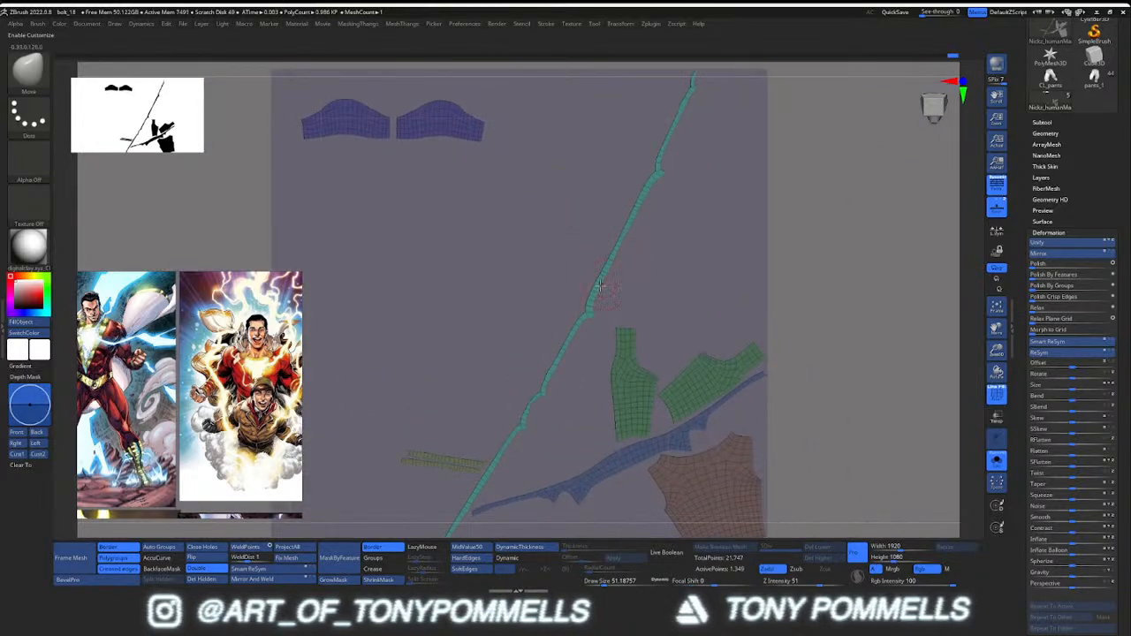
mouse_move(594, 304)
alt+right_down()
mouse_move(566, 257)
mouse_move(596, 272)
mouse_move(569, 246)
alt+right_up()
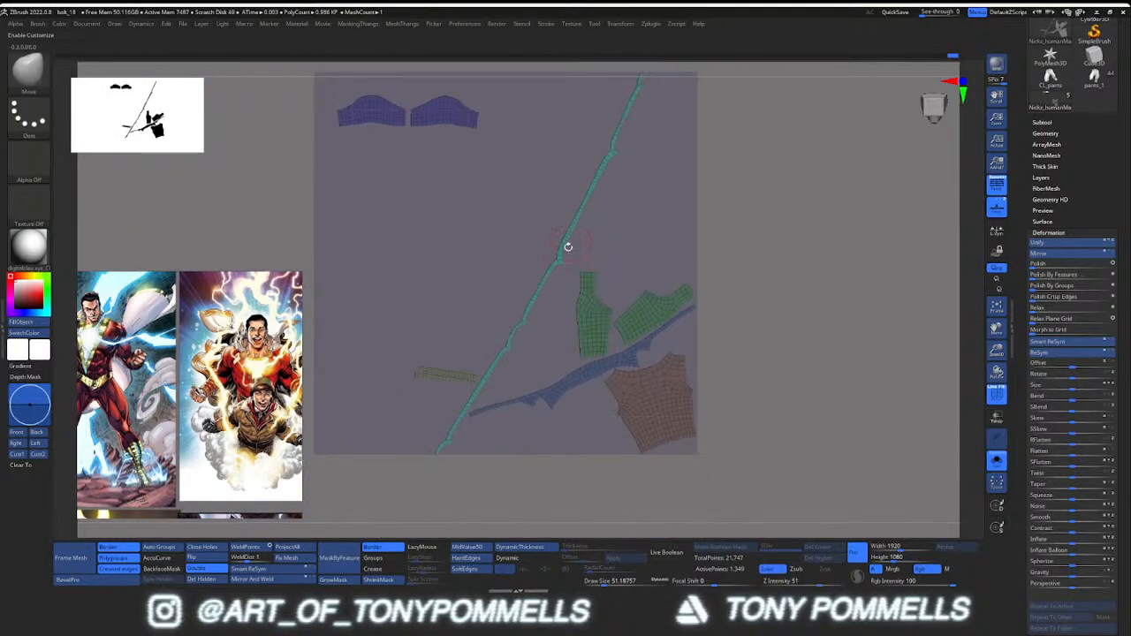
key(w)
ctrl+shift+click(455, 373)
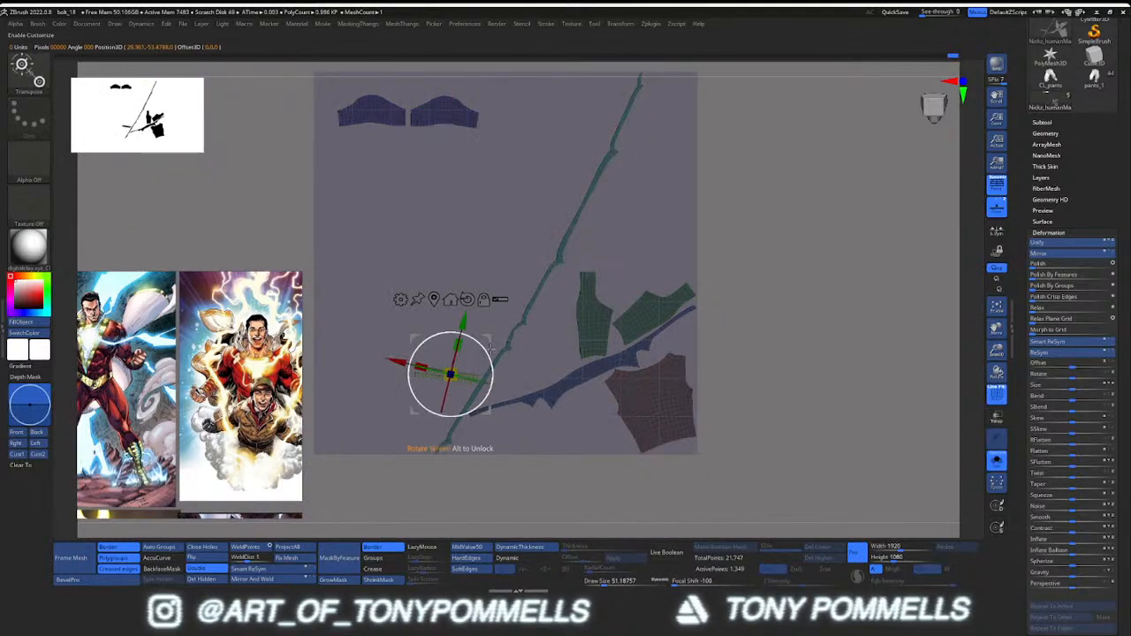
drag(485, 340, 486, 342)
drag(487, 339, 434, 109)
alt+right_drag(417, 133, 453, 243)
ctrl+right_drag(428, 248, 440, 287)
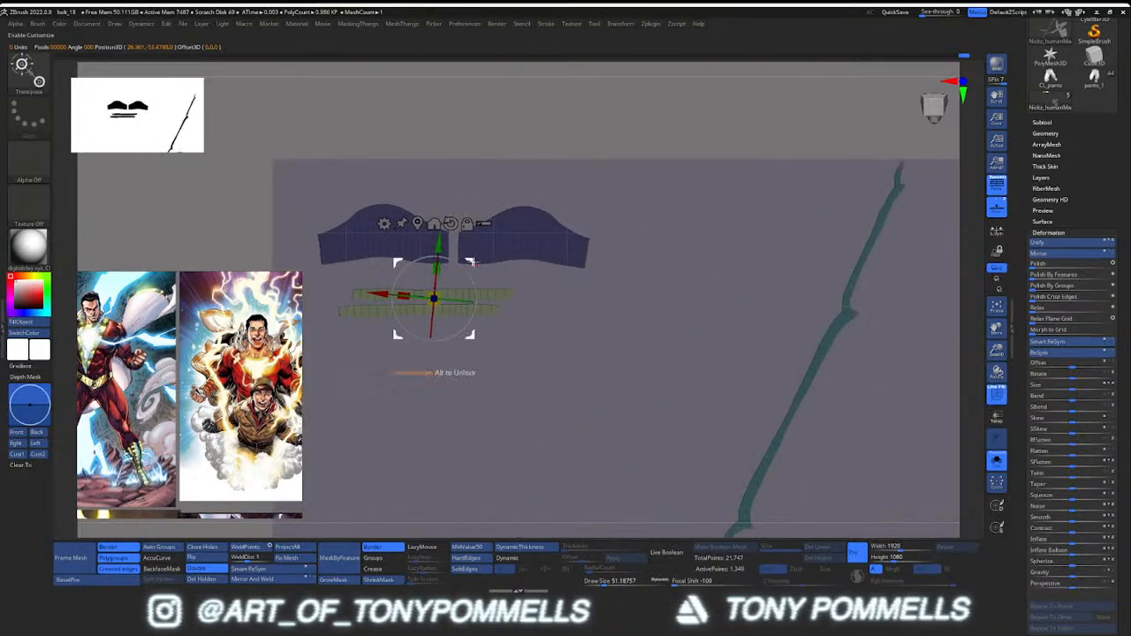
drag(473, 263, 437, 250)
key(q)
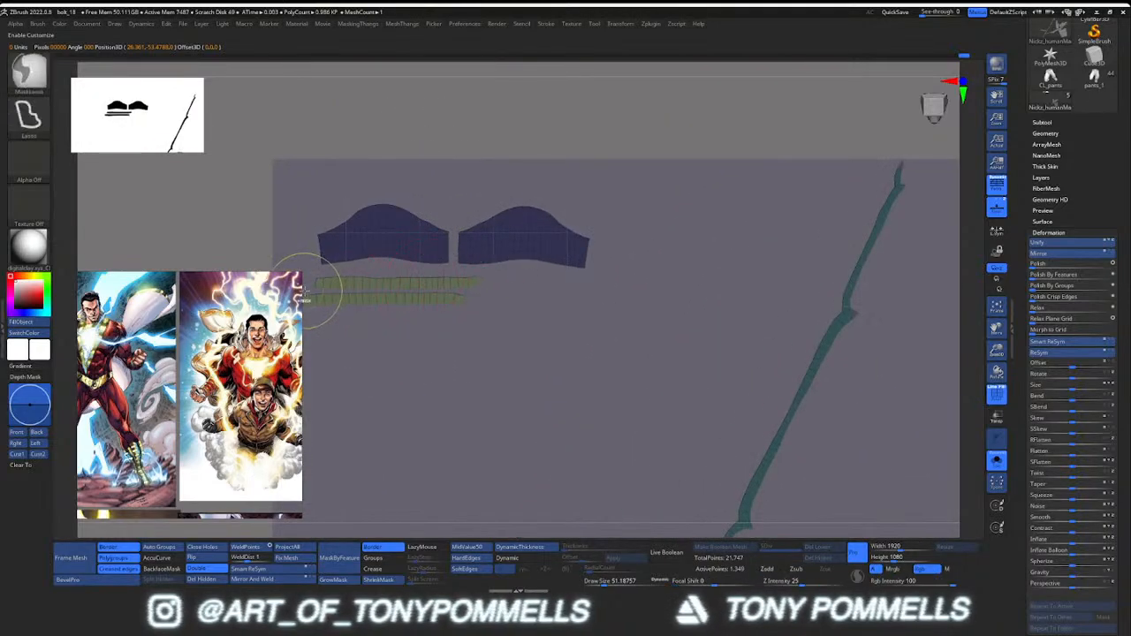
Mask every island except the lower yellow strip and centre the transform gizmo on that strip
mouse_move(501, 288)
ctrl+mouse_down()
mouse_move(263, 245)
mouse_move(265, 262)
ctrl+mouse_up()
alt+right_drag(420, 260, 504, 220)
key(w)
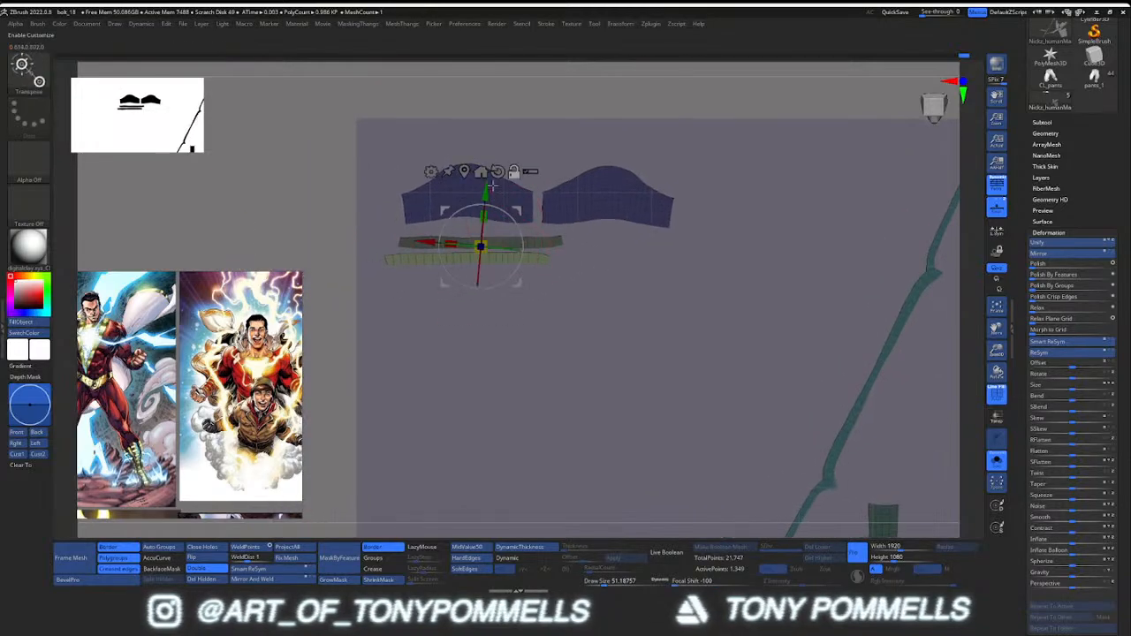
click(464, 171)
alt+drag(508, 215, 503, 219)
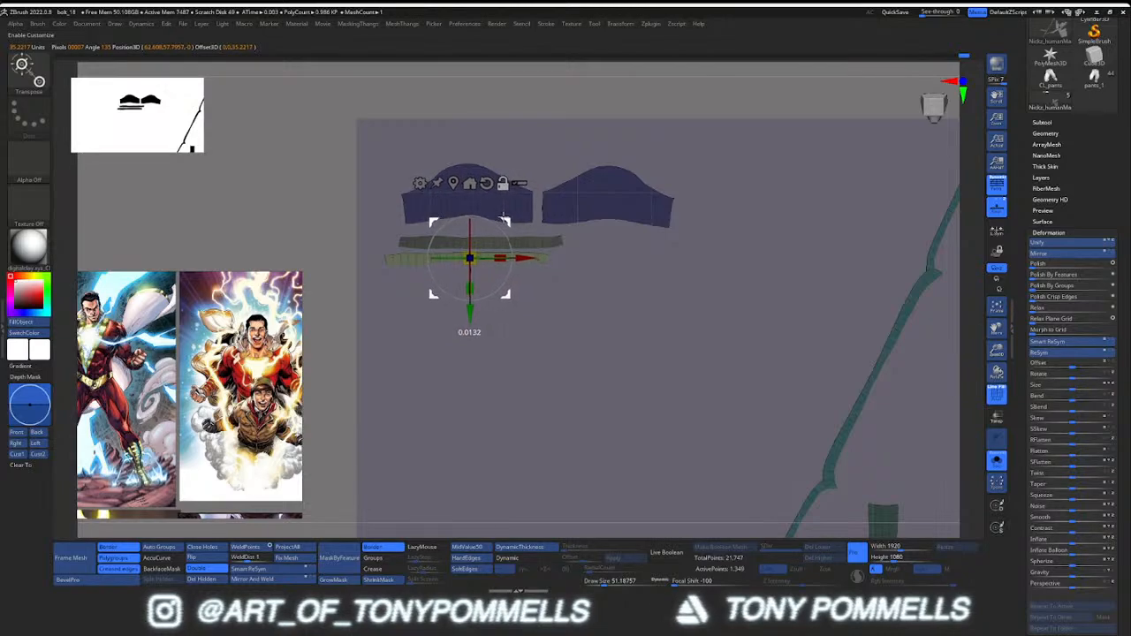
Polish the unmasked lower yellow strip and clear the mask on the other islands
key(2)
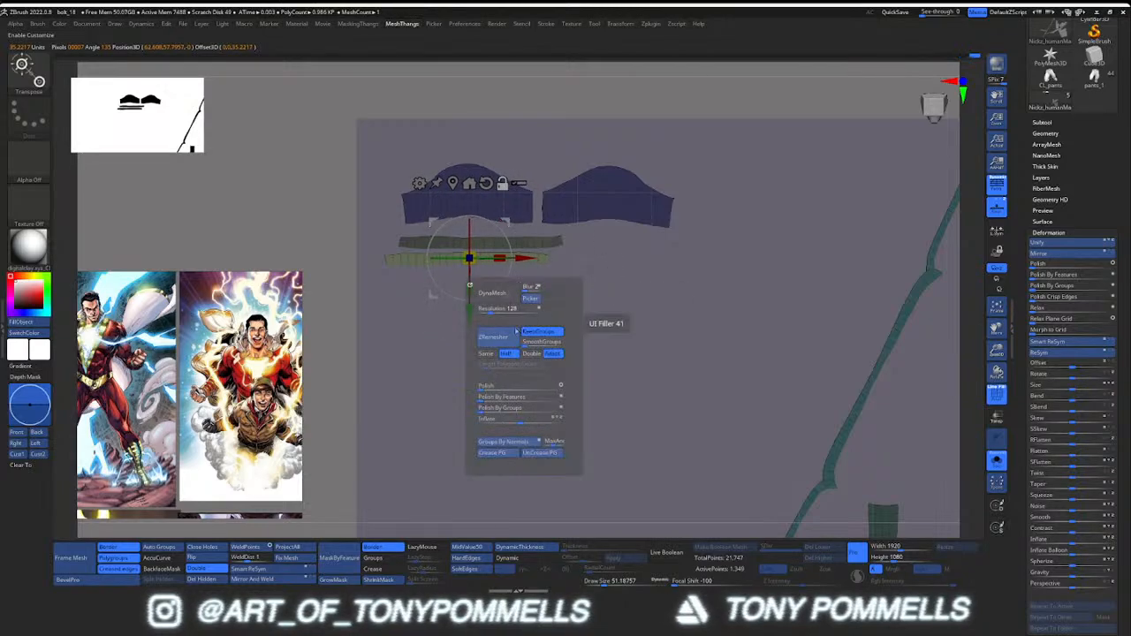
click(485, 390)
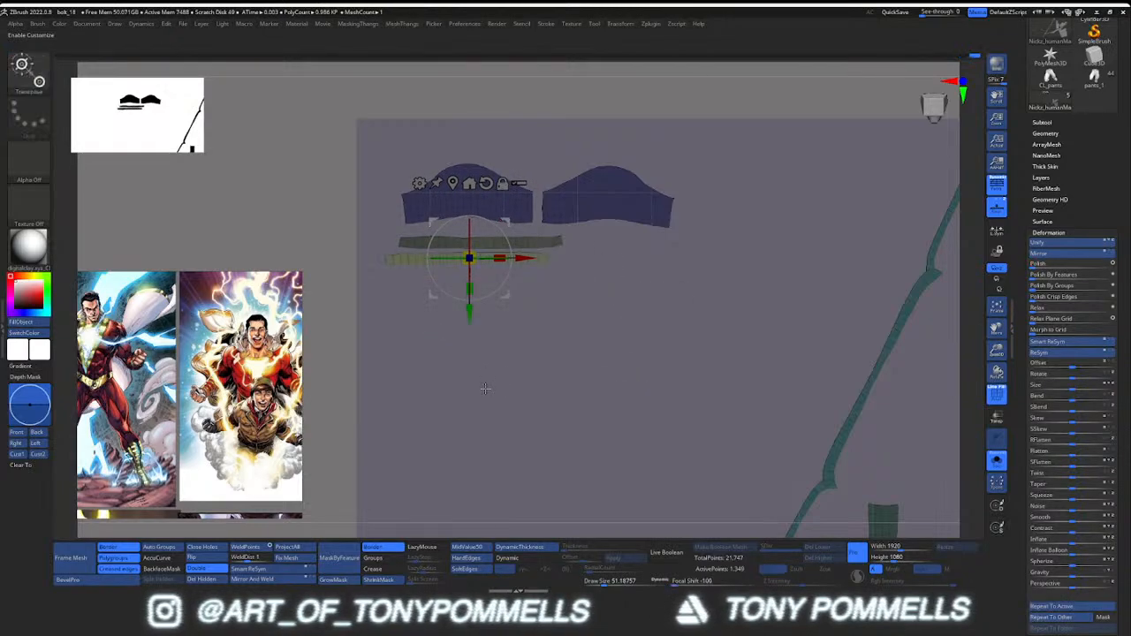
key(2)
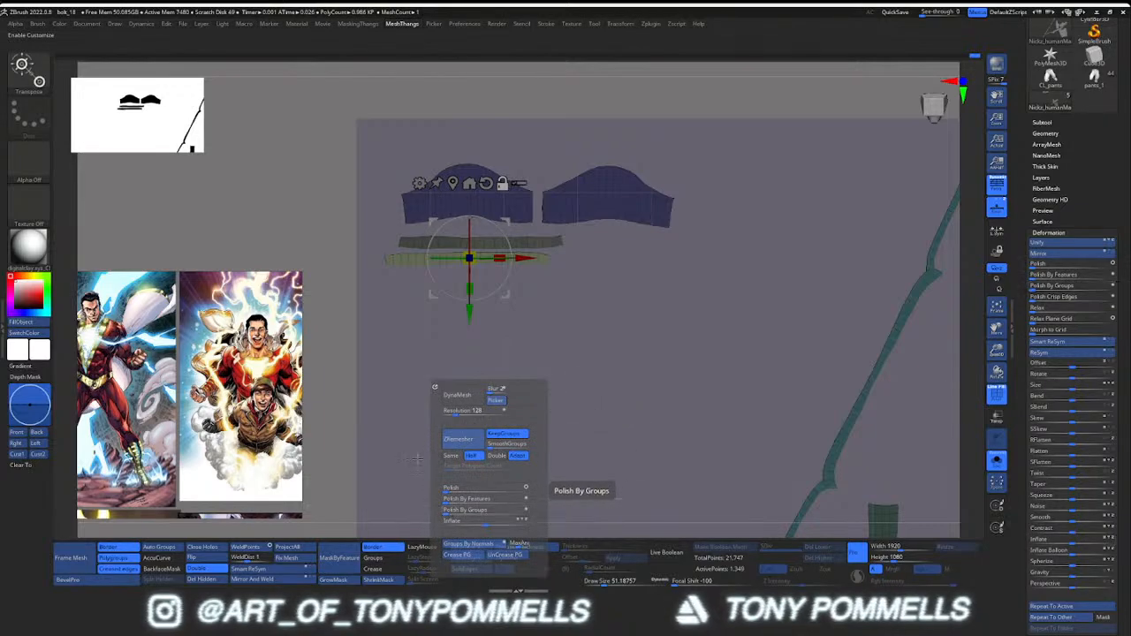
key(q)
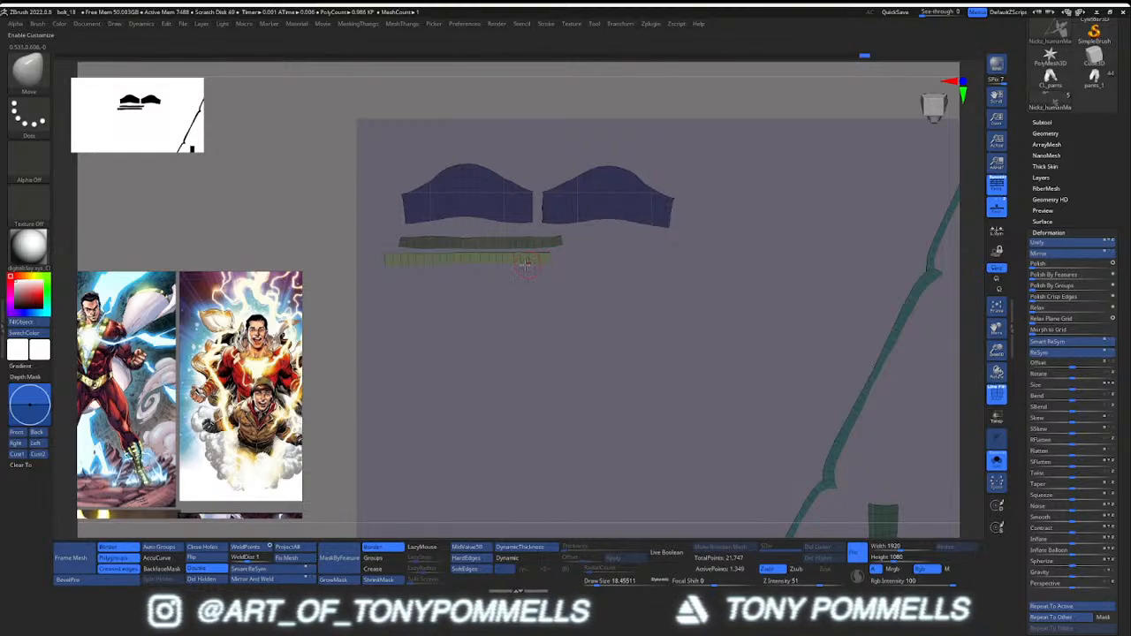
ctrl+drag(570, 267, 555, 255)
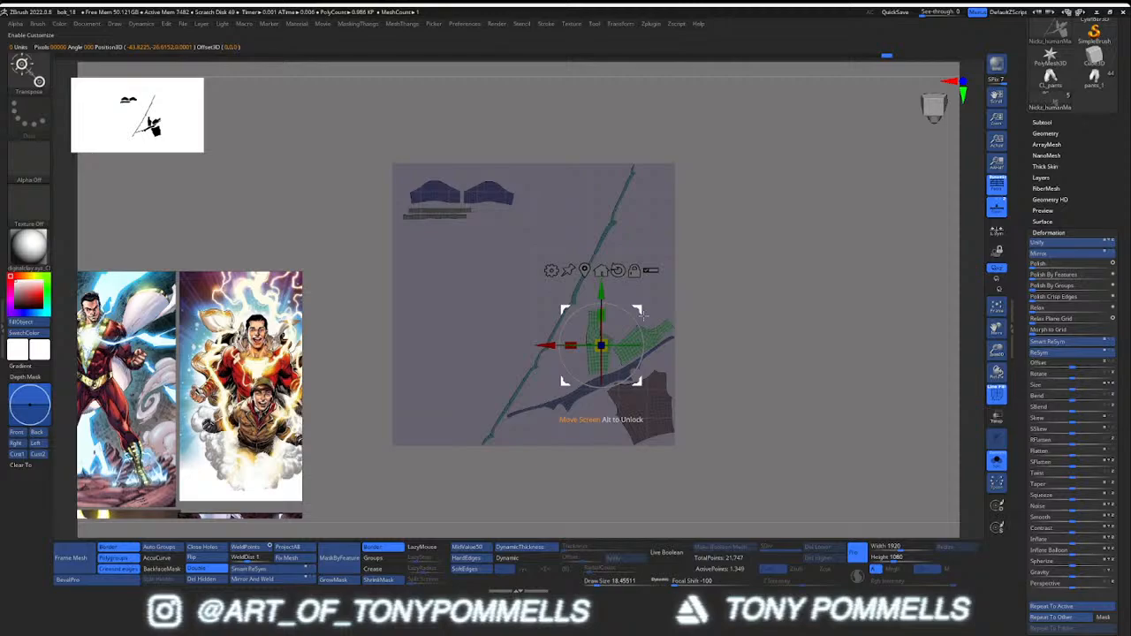
Move the two green front panels up to the space just below the yellow strips
drag(638, 311, 487, 240)
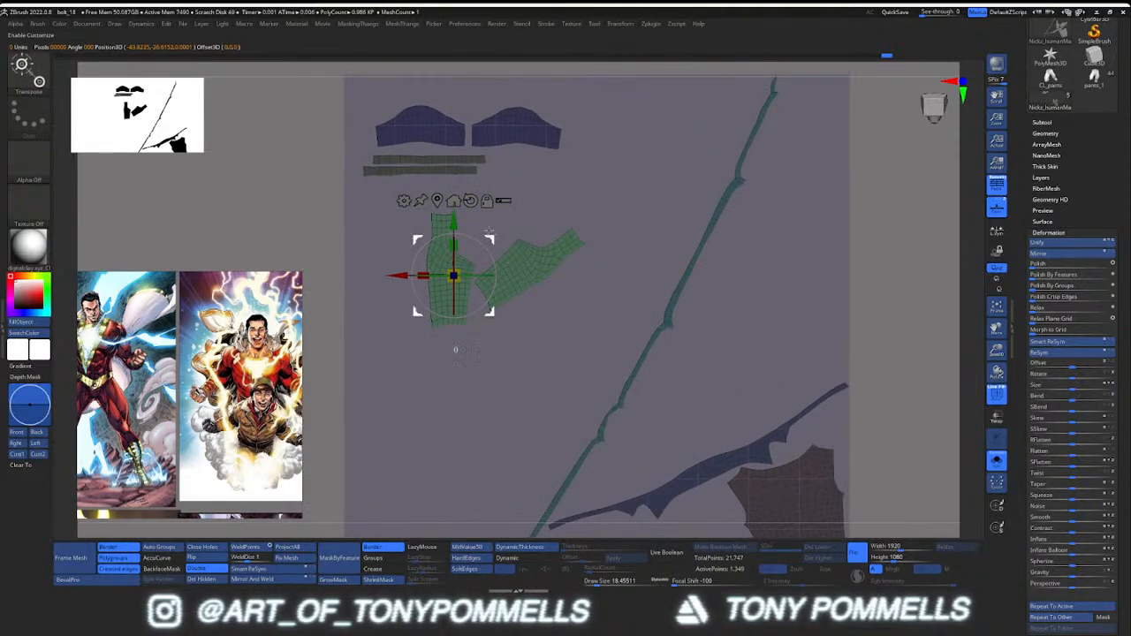
drag(489, 237, 477, 215)
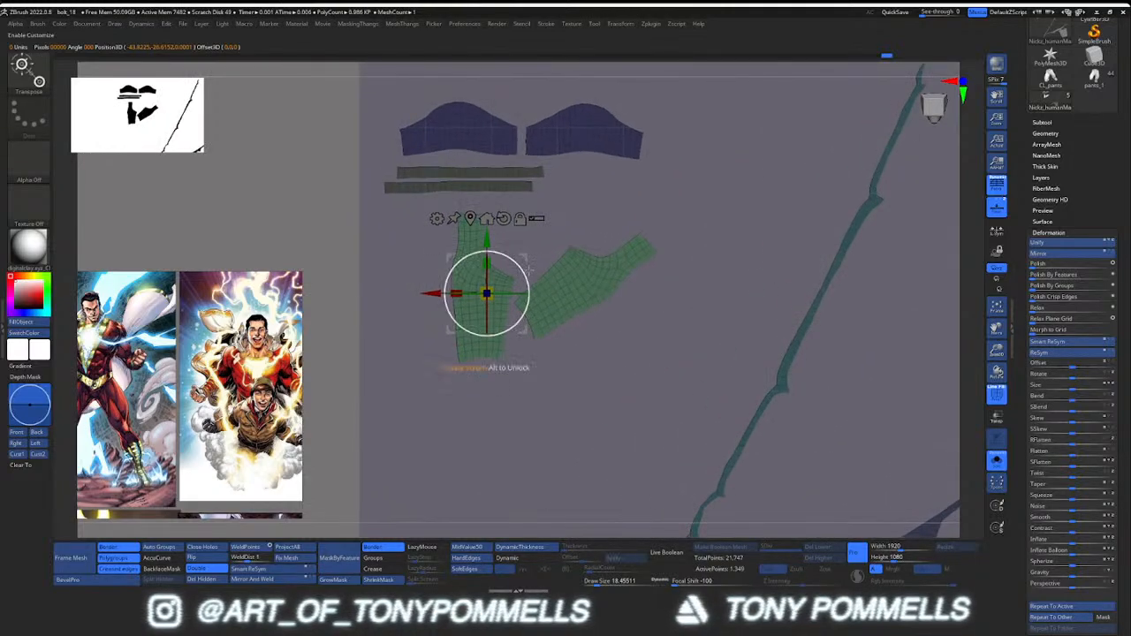
Mask the left green panel and rotate the right green panel upright, positioning it beside the left one
key(ctrl)
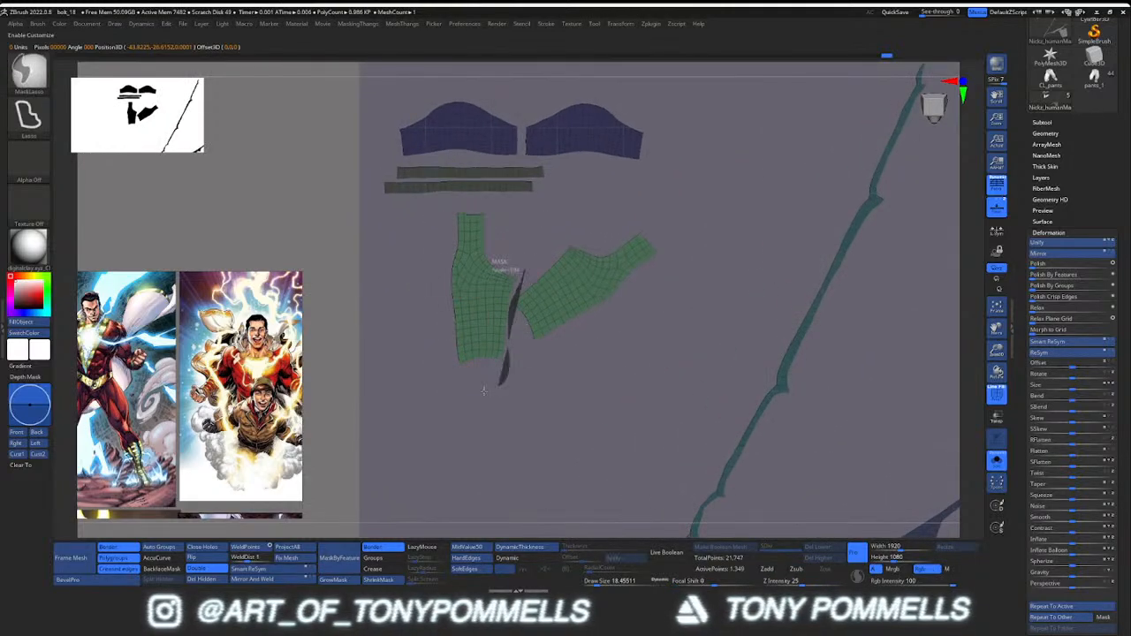
mouse_move(483, 390)
ctrl+mouse_down()
mouse_move(371, 230)
mouse_move(483, 389)
ctrl+mouse_up()
key(w)
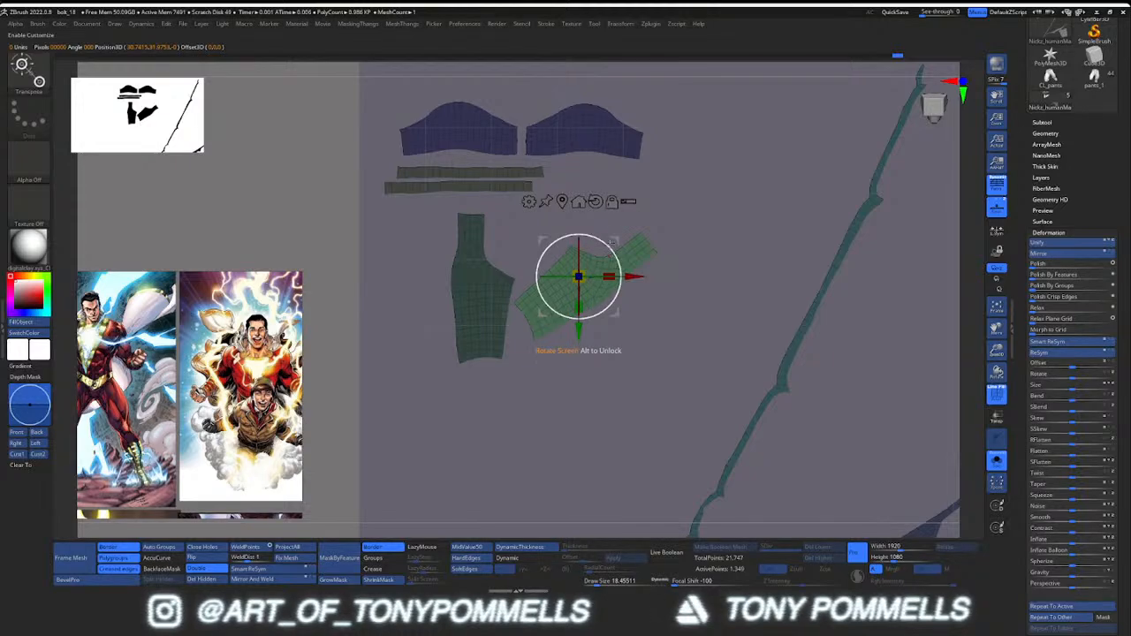
drag(612, 243, 569, 231)
key(ctrl+z)
mouse_move(511, 328)
ctrl+mouse_down()
mouse_move(470, 382)
mouse_move(508, 316)
ctrl+mouse_up()
key(w)
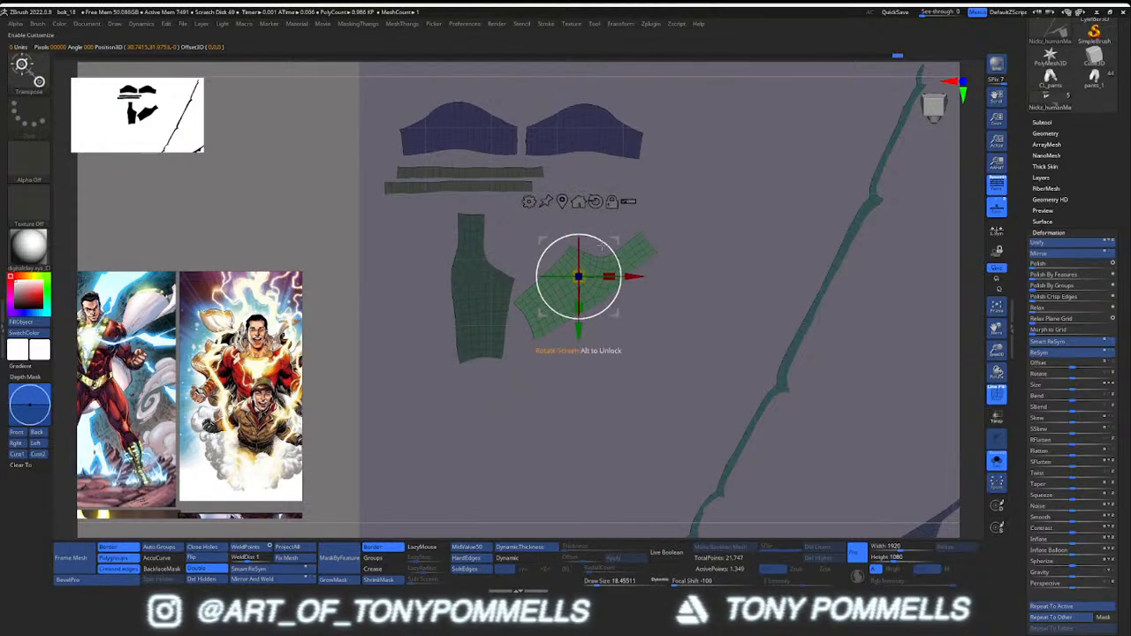
mouse_move(603, 248)
mouse_down()
mouse_move(561, 239)
mouse_move(585, 254)
mouse_up()
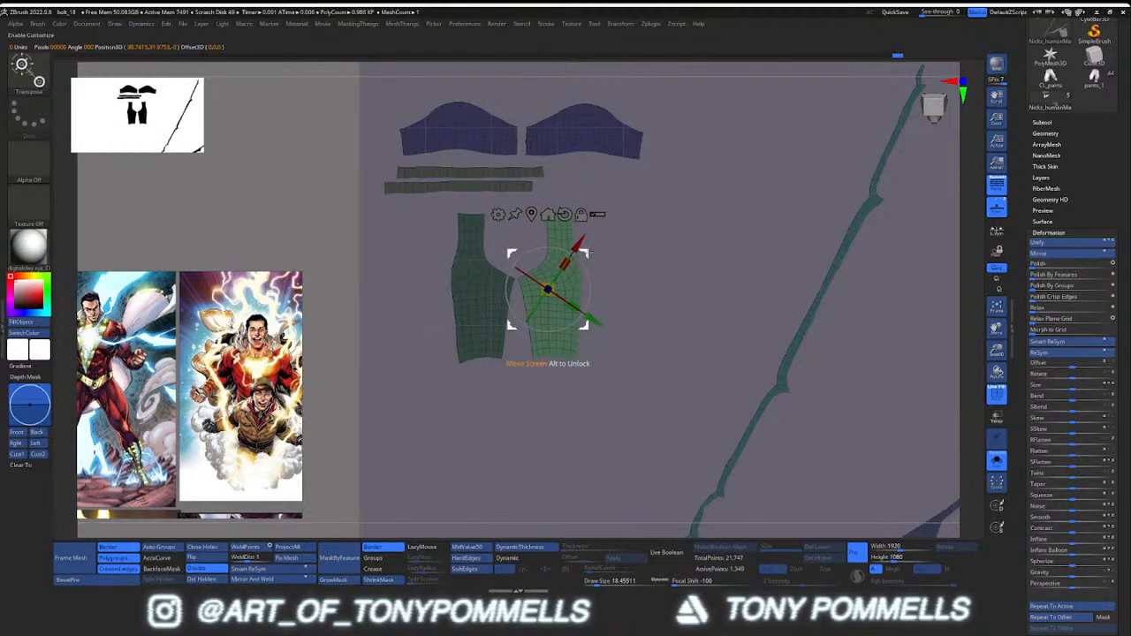
Fine-tune the rotation and position of the right green panel so it mirrors the left one
key(q)
ctrl+right_drag(596, 286, 695, 350)
key(w)
ctrl+click(557, 285)
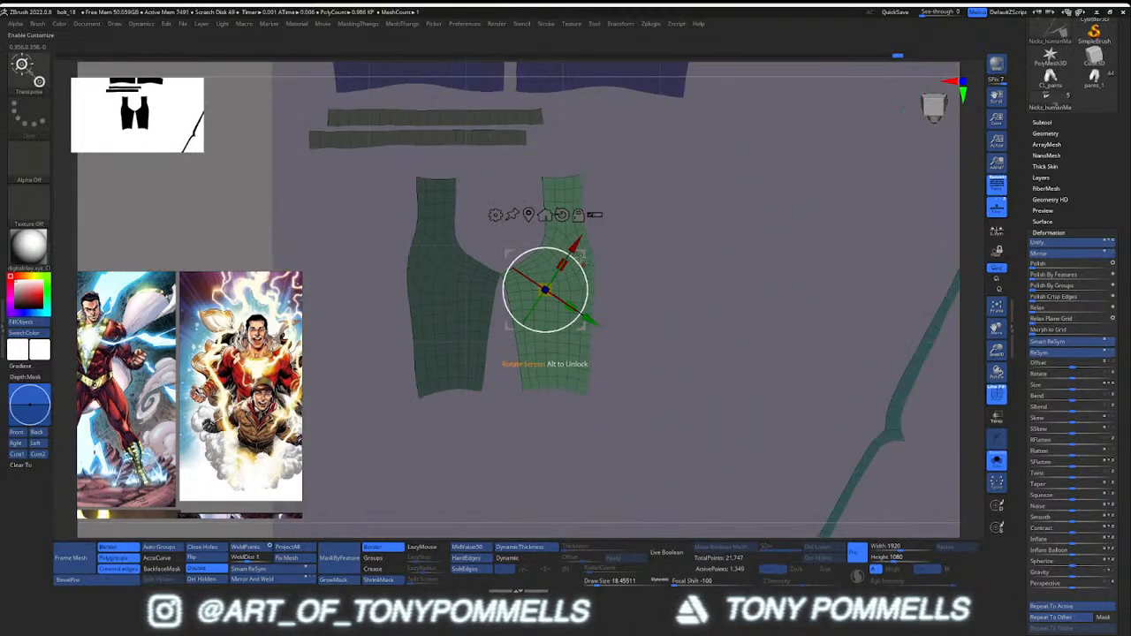
drag(583, 256, 672, 276)
key(q)
Isolate the brown back panel, turn it upright and move it directly below the green front panels
ctrl+right_drag(672, 276, 658, 203)
alt+right_drag(707, 344, 607, 287)
ctrl+right_drag(608, 287, 612, 353)
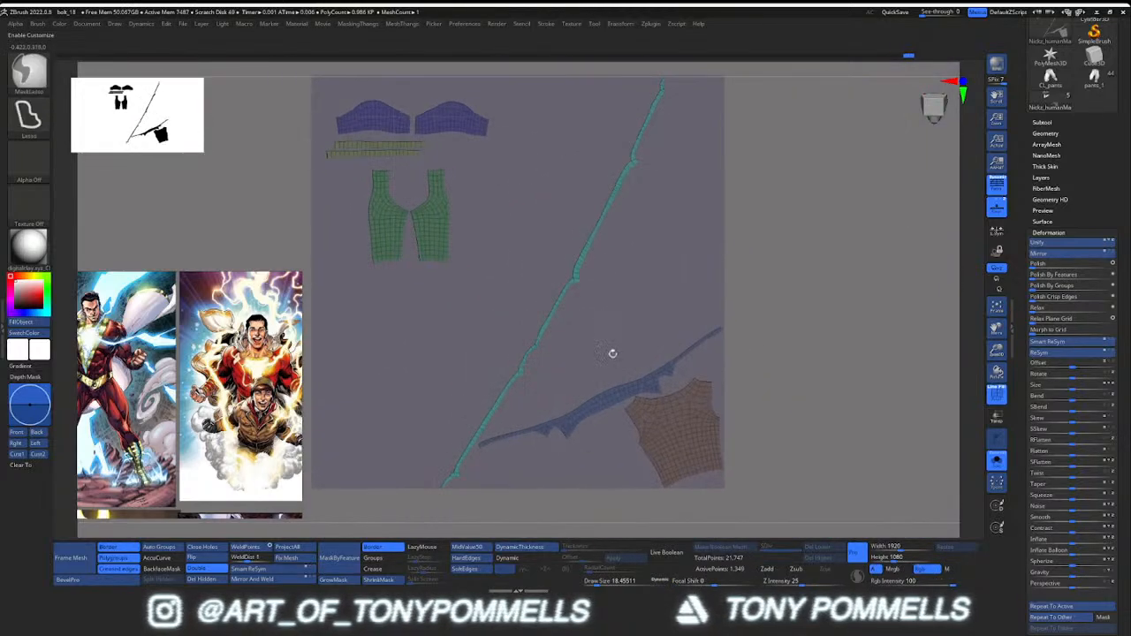
key(w)
ctrl+click(671, 415)
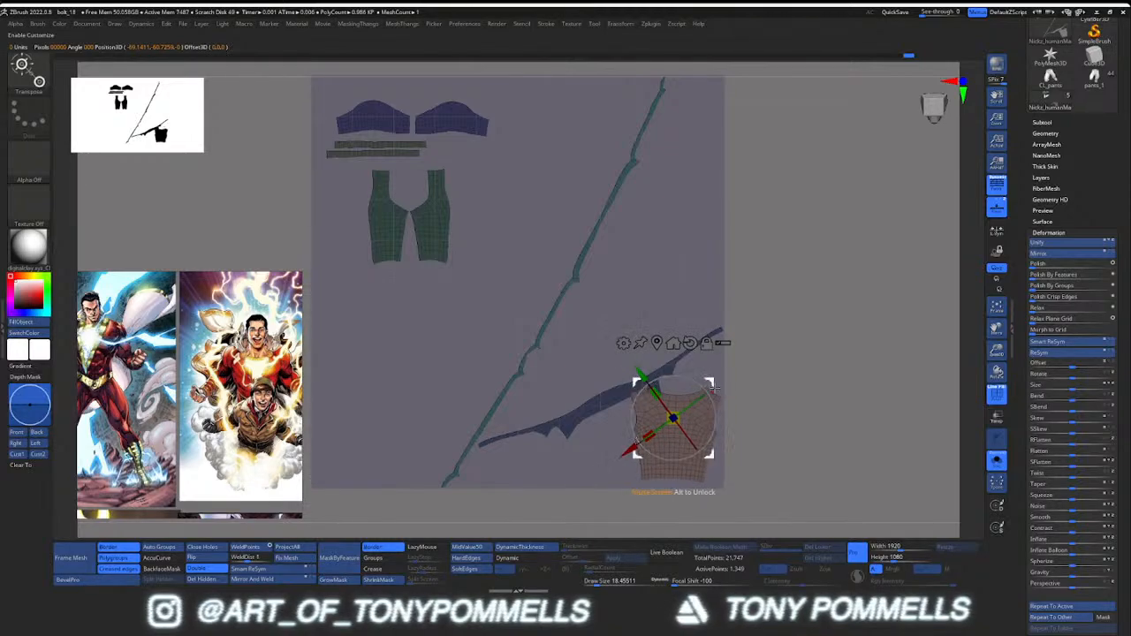
drag(673, 417, 402, 315)
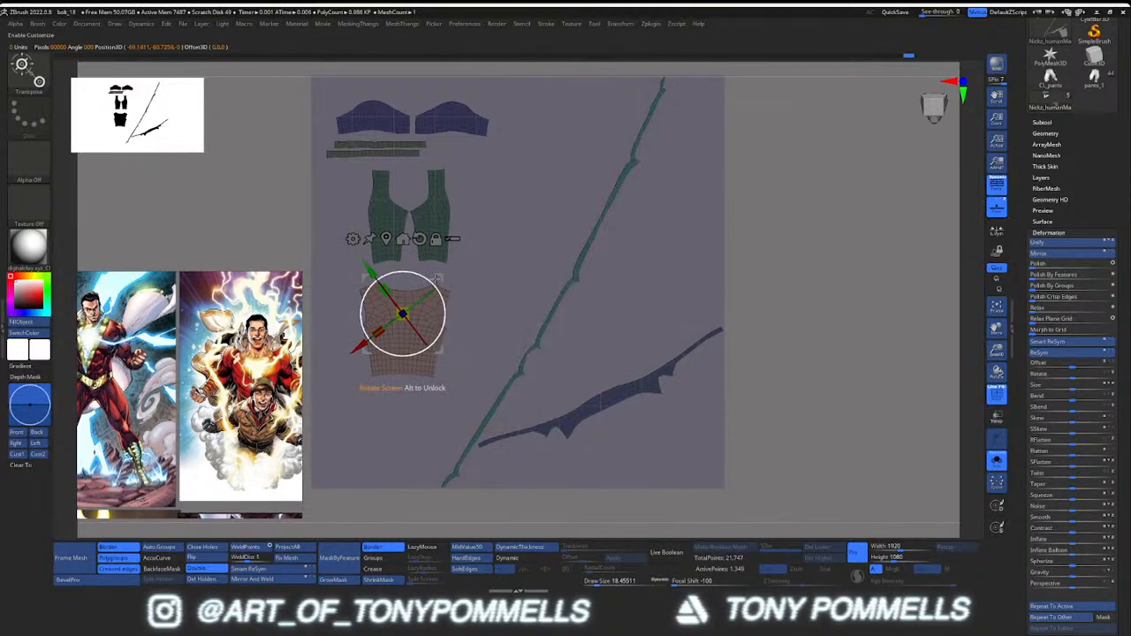
key(q)
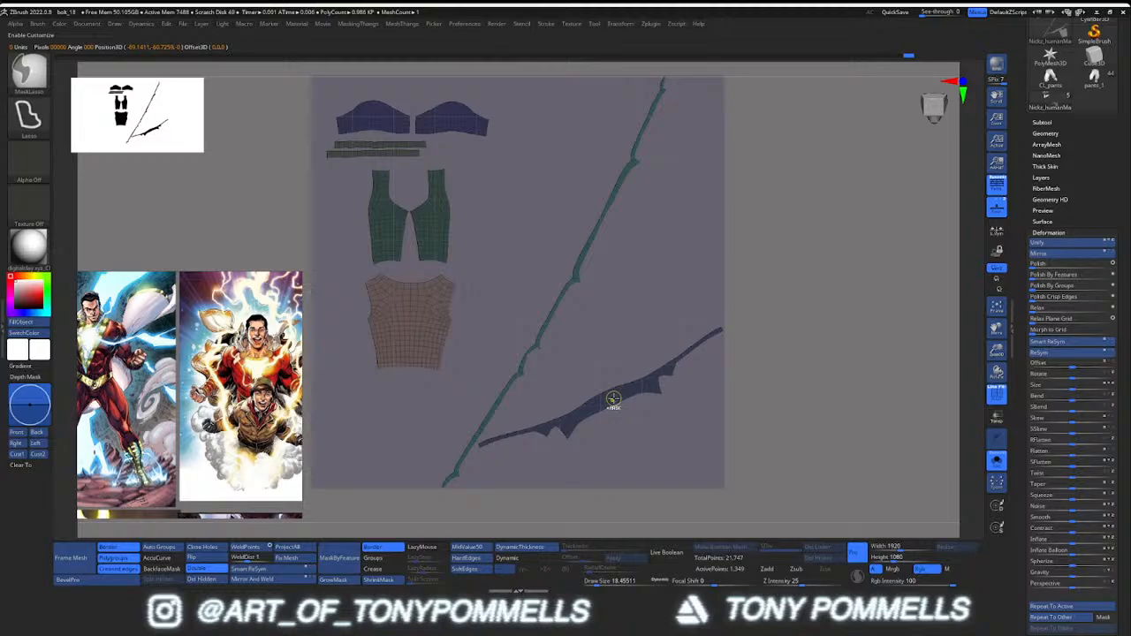
Rotate the jagged blue strip to horizontal, place it below the brown panel, and clear the mask
key(w)
ctrl+click(614, 396)
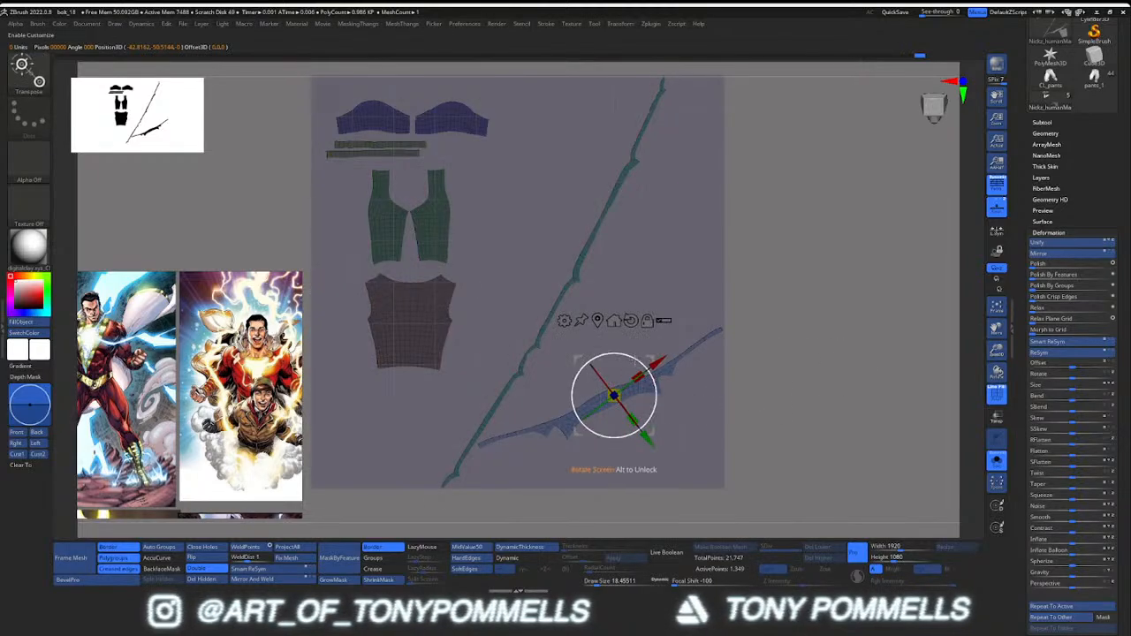
drag(634, 361, 558, 378)
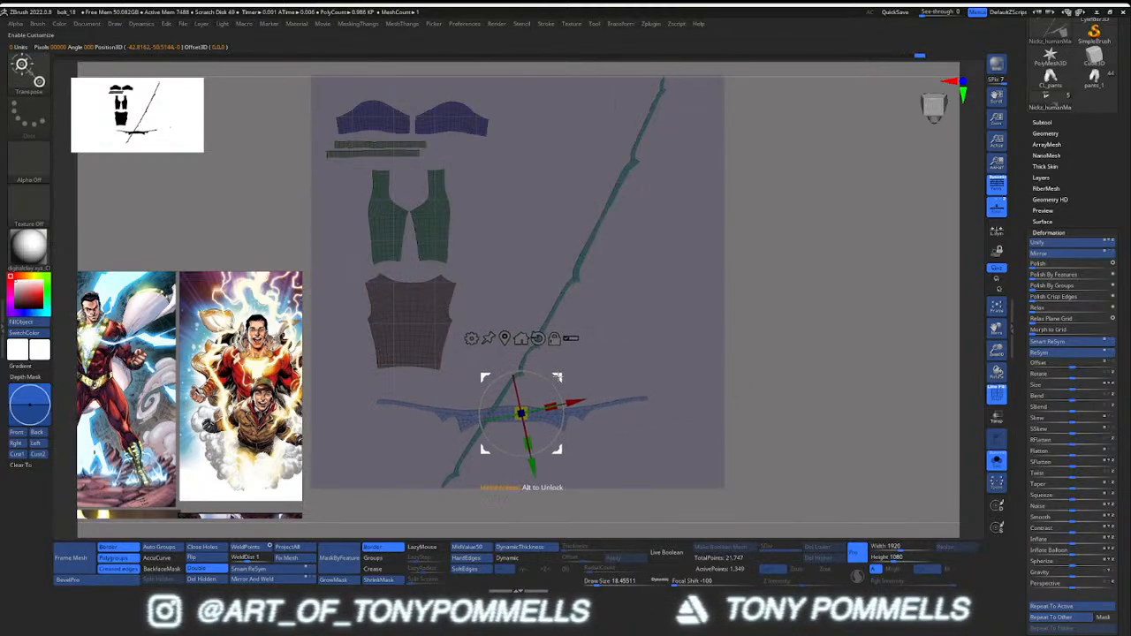
key(q)
ctrl+drag(632, 341, 646, 330)
Isolate the long teal strip, rotate it vertical and move it to the right edge of the UV tile
key(w)
ctrl+click(575, 284)
ctrl+right_drag(599, 284, 605, 258)
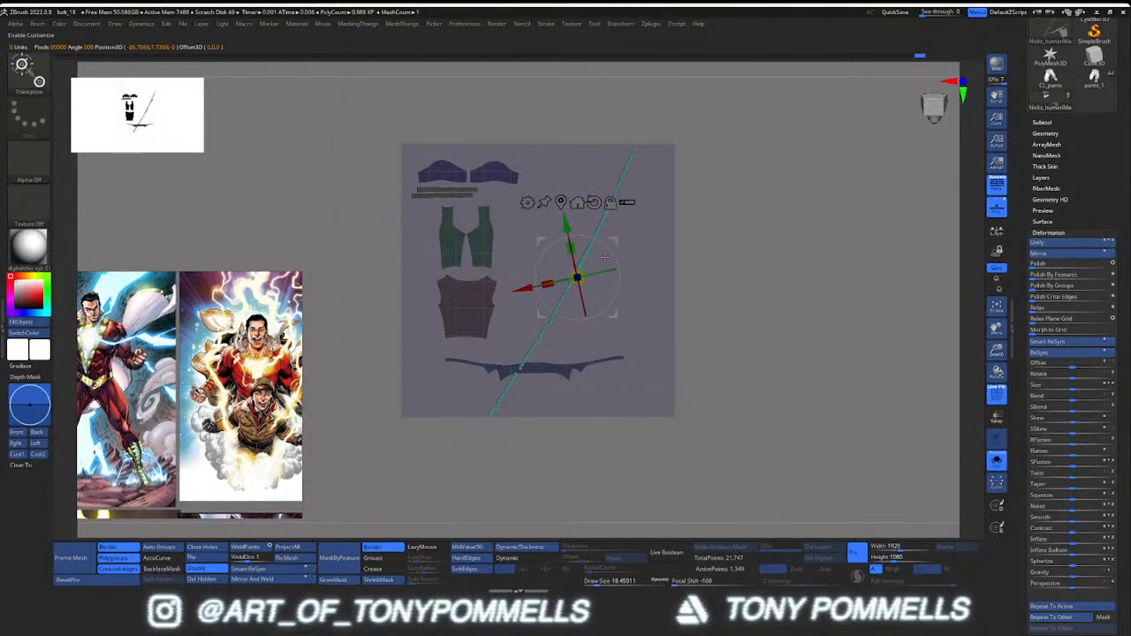
mouse_move(606, 247)
mouse_down()
mouse_move(589, 244)
mouse_move(660, 256)
mouse_move(672, 232)
mouse_move(696, 235)
mouse_move(703, 272)
mouse_up()
key(q)
alt+drag(527, 272, 539, 281)
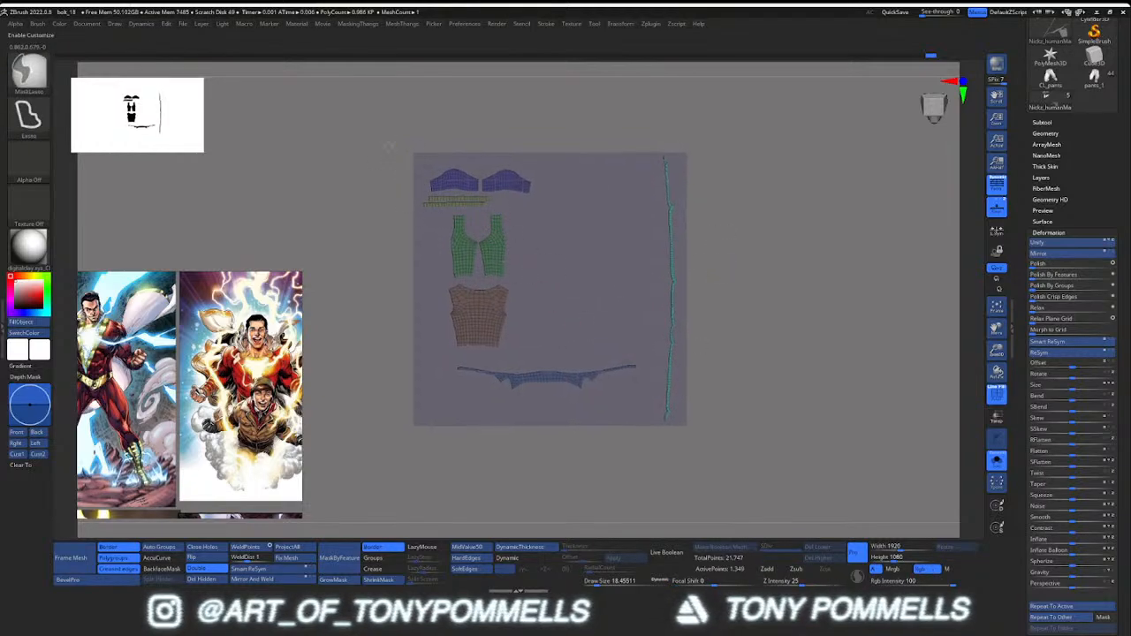
Mask the teal and blue strips and scale up all the remaining islands together
mouse_move(389, 144)
ctrl+mouse_down()
mouse_move(624, 396)
mouse_move(619, 389)
ctrl+mouse_up()
mouse_move(422, 128)
ctrl+mouse_down()
mouse_move(608, 305)
mouse_move(431, 363)
ctrl+mouse_up()
key(w)
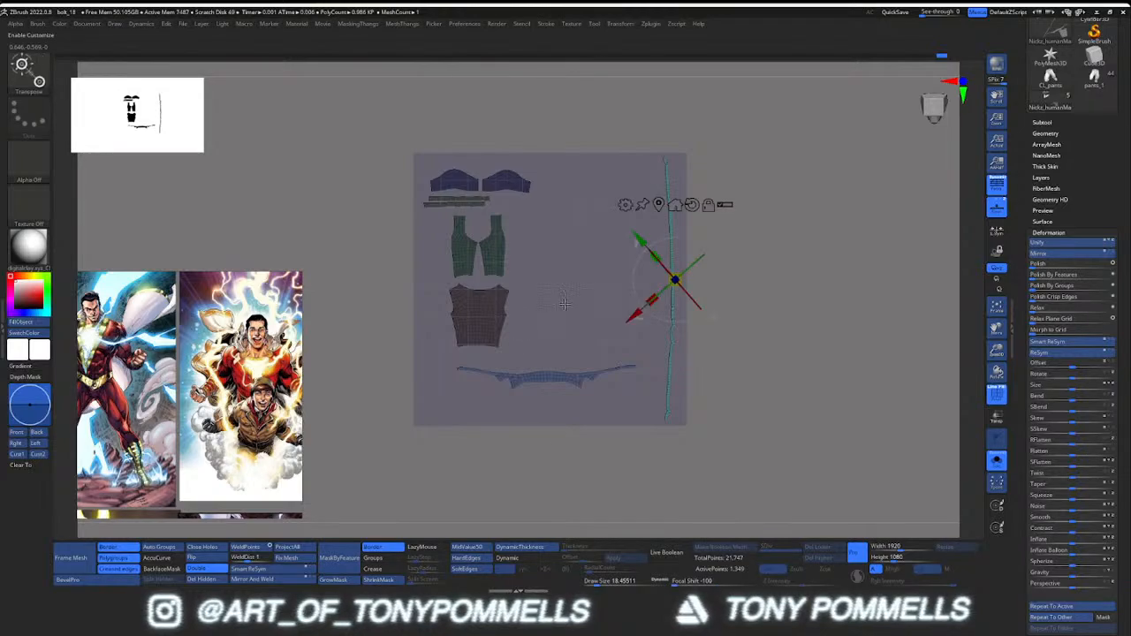
ctrl+click(575, 292)
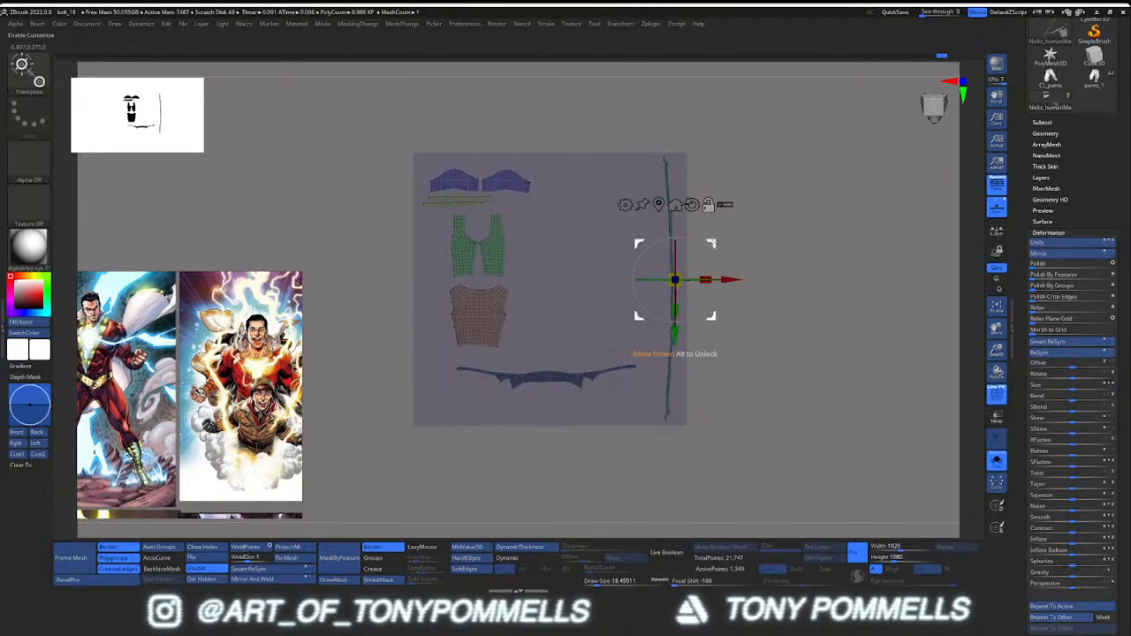
click(478, 245)
mouse_move(478, 244)
mouse_down()
mouse_move(534, 212)
mouse_move(576, 262)
mouse_move(564, 283)
mouse_up()
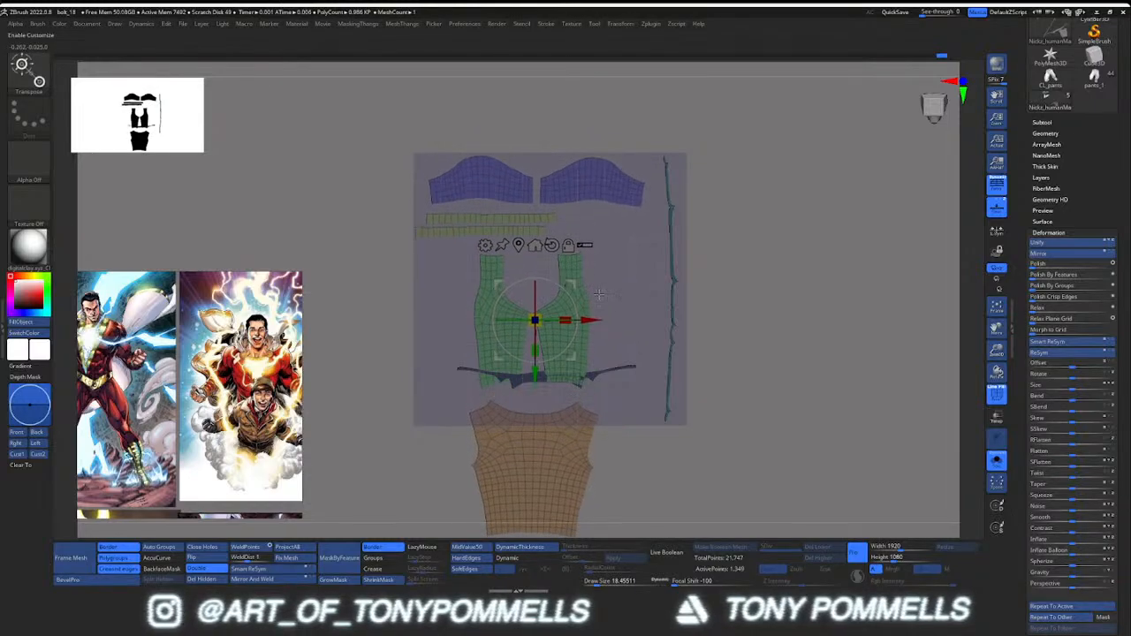
Isolate the two enlarged green front panels and shift them toward the UV tile's left edge
key(q)
key(w)
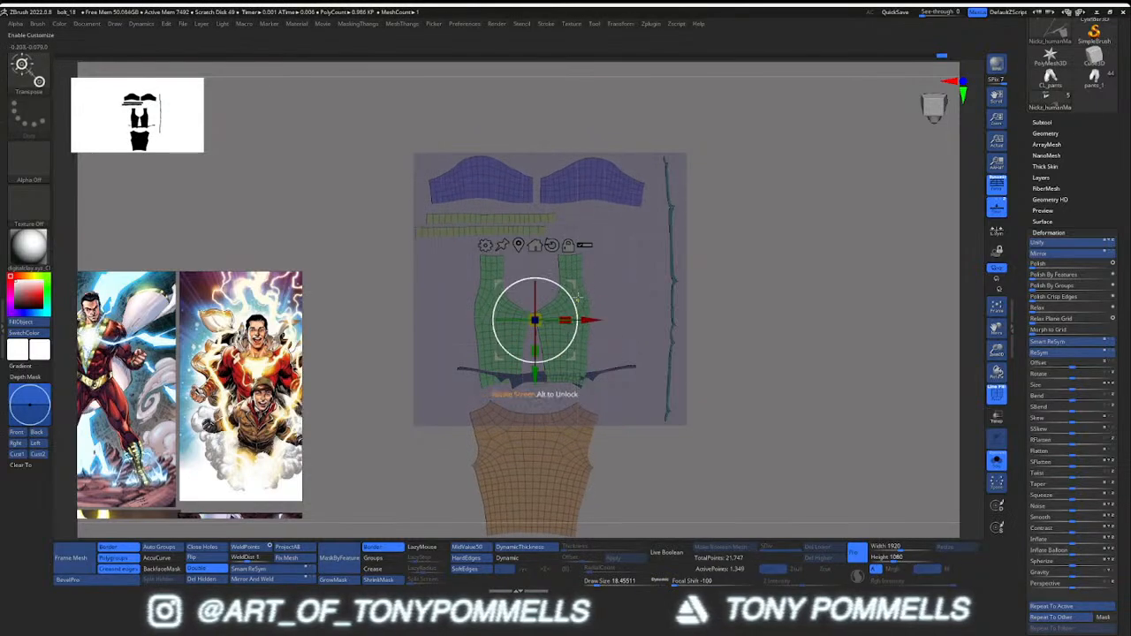
ctrl+click(583, 299)
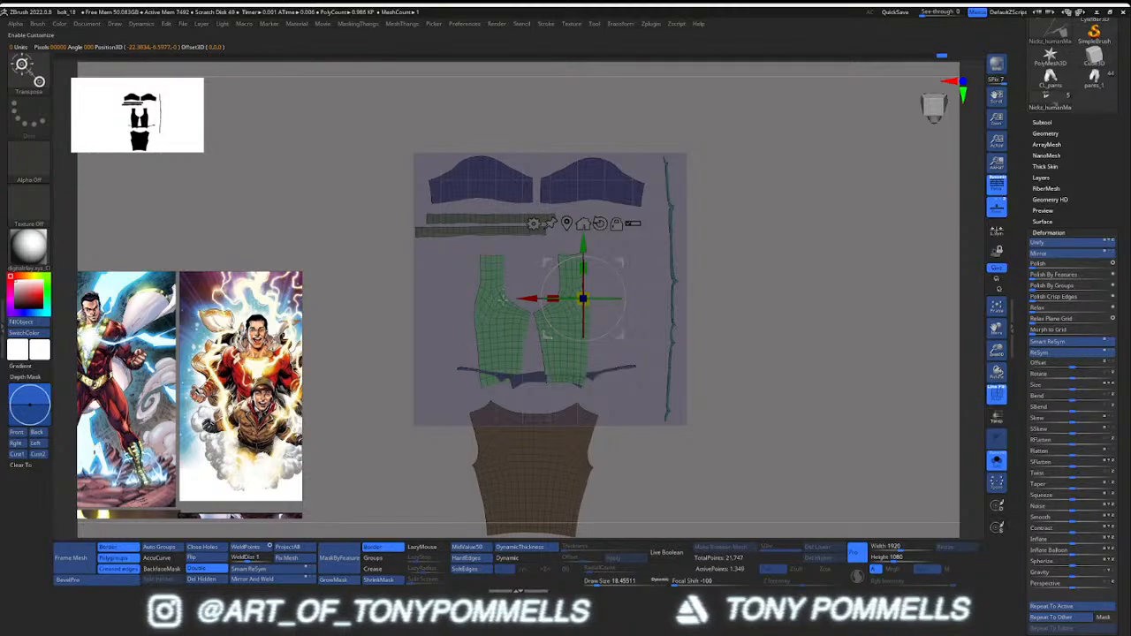
drag(527, 299, 484, 298)
key(q)
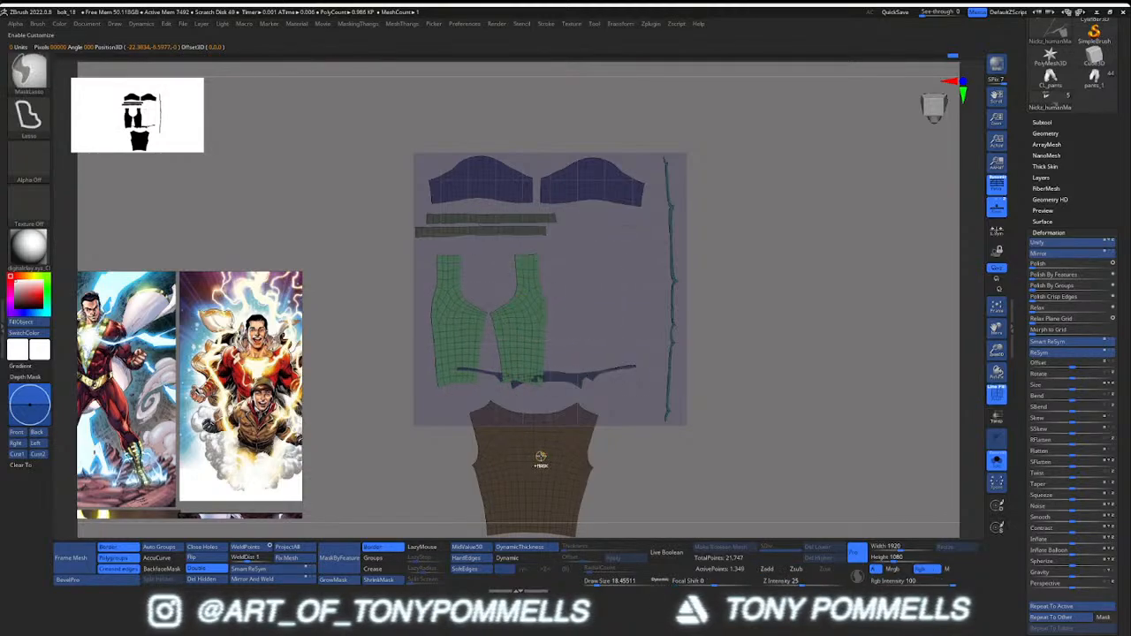
Isolate the brown back panel and move it into the gap between the green panels and the teal strip
key(w)
ctrl+click(539, 460)
drag(573, 428, 621, 285)
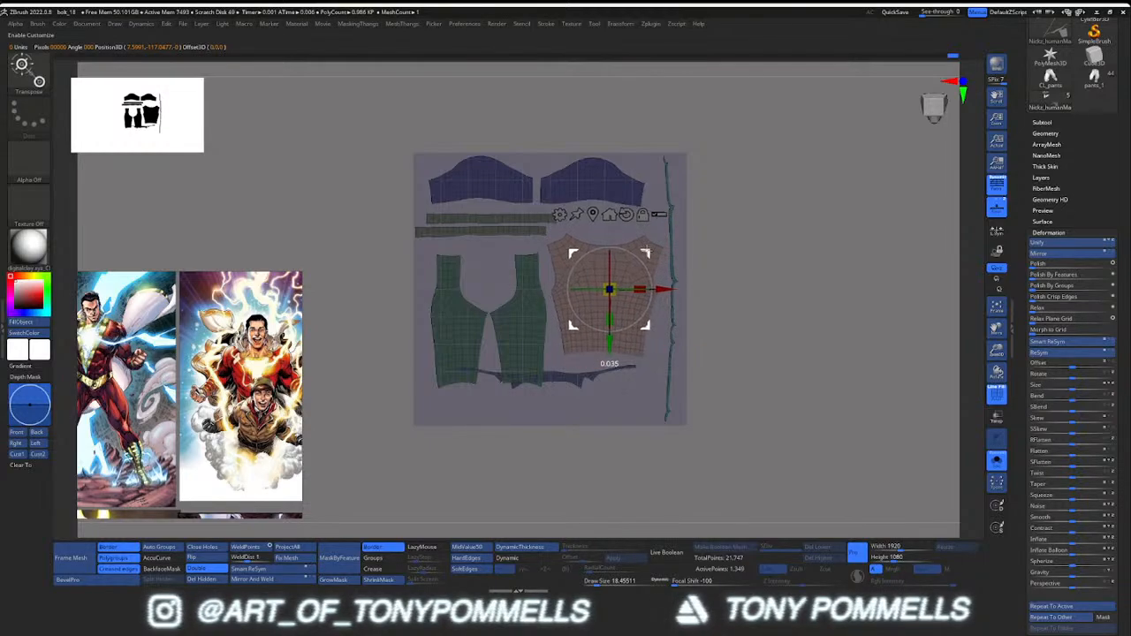
key(q)
Isolate the blue strip, enlarge it and fit it along the tile's bottom edge, clearing the mask
key(w)
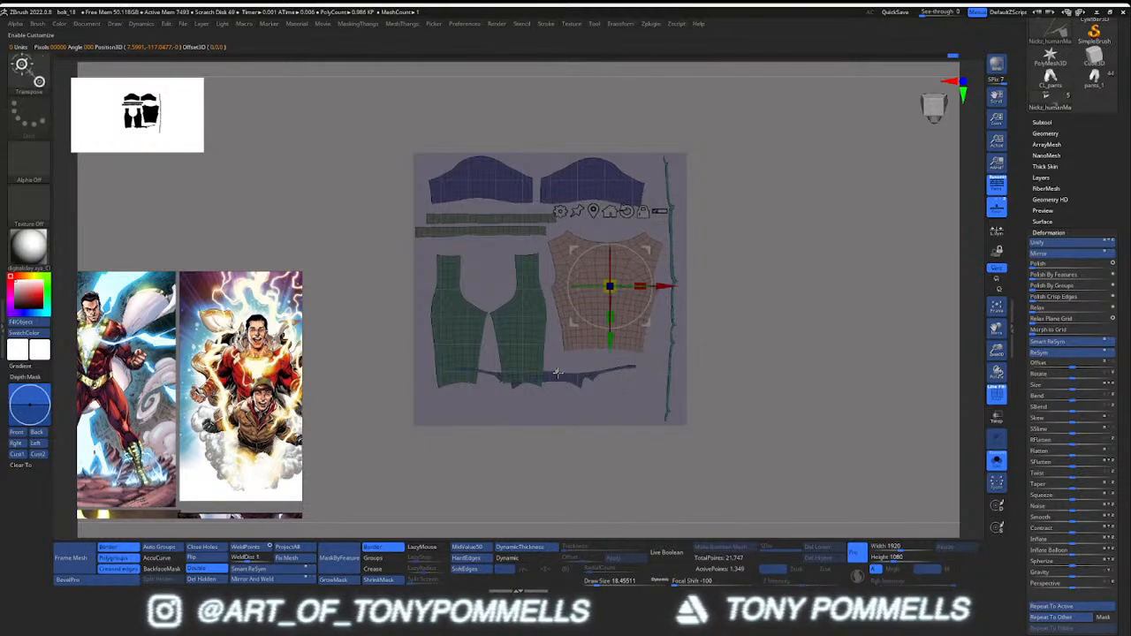
ctrl+click(562, 378)
drag(557, 374, 556, 400)
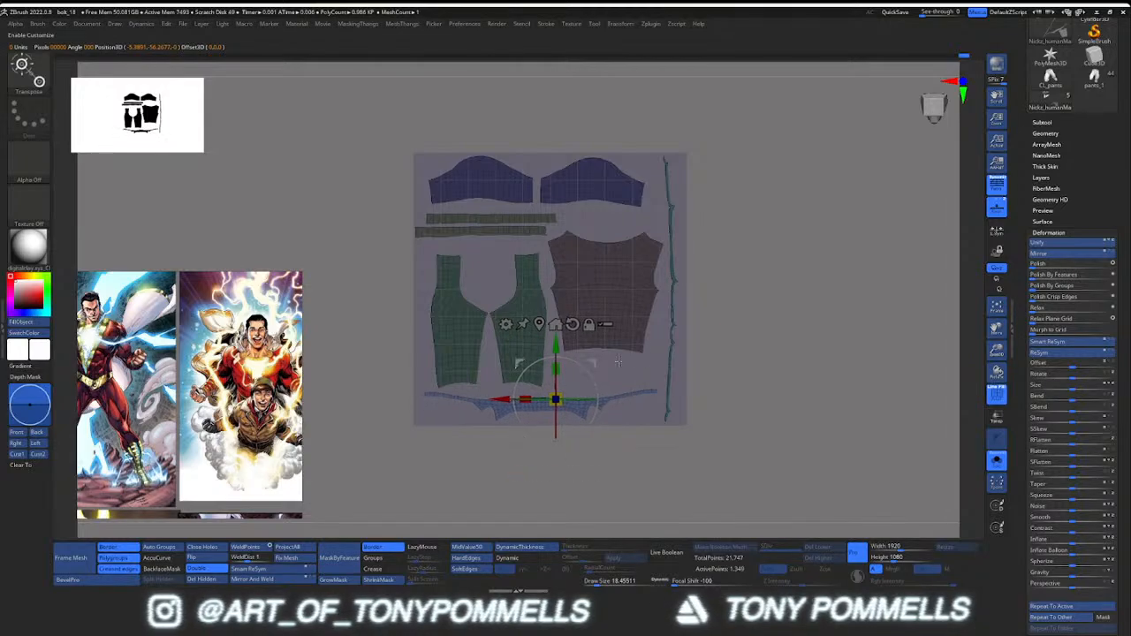
key(q)
ctrl+drag(704, 308, 706, 325)
Unflatten the rearranged UV layout with UV Master to restore the 3D garment
alt+right_drag(611, 324, 524, 313)
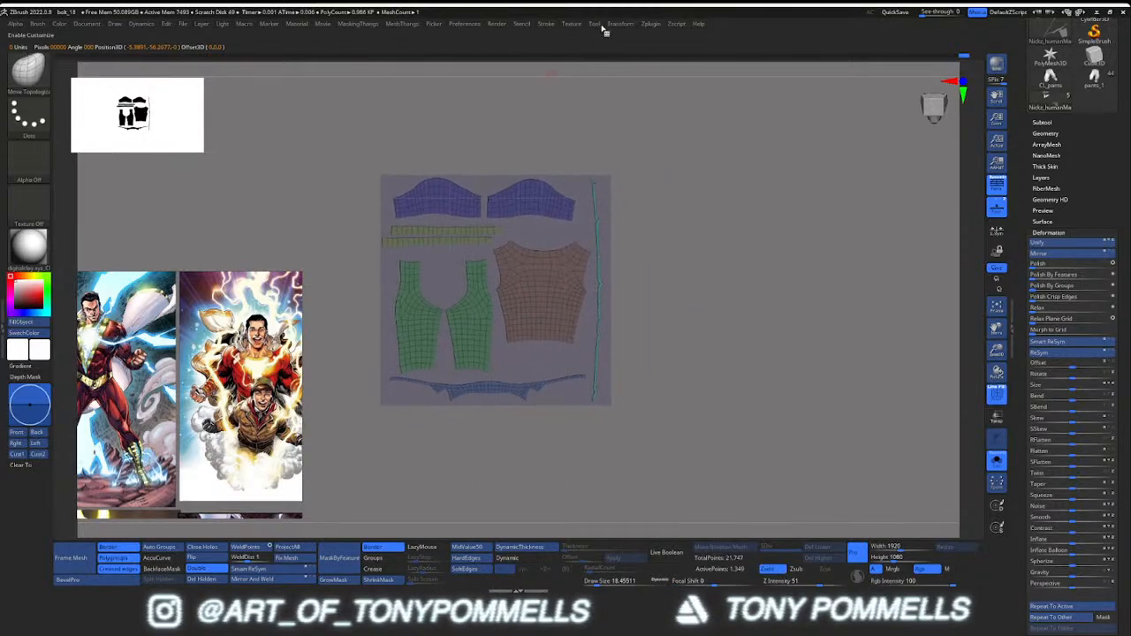
click(648, 25)
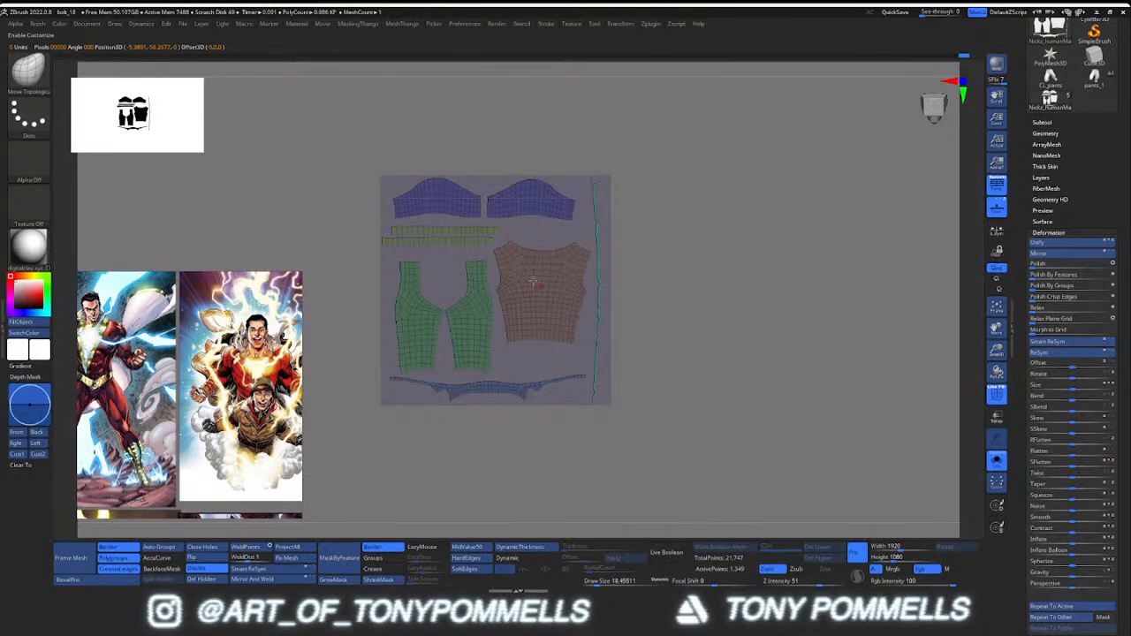
click(652, 24)
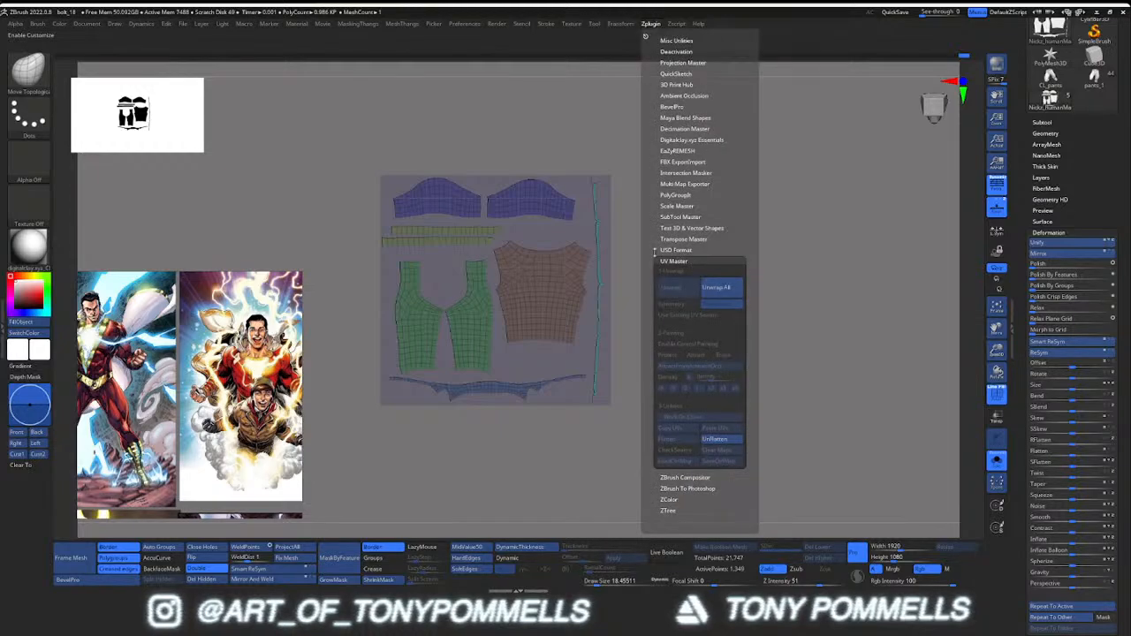
click(714, 441)
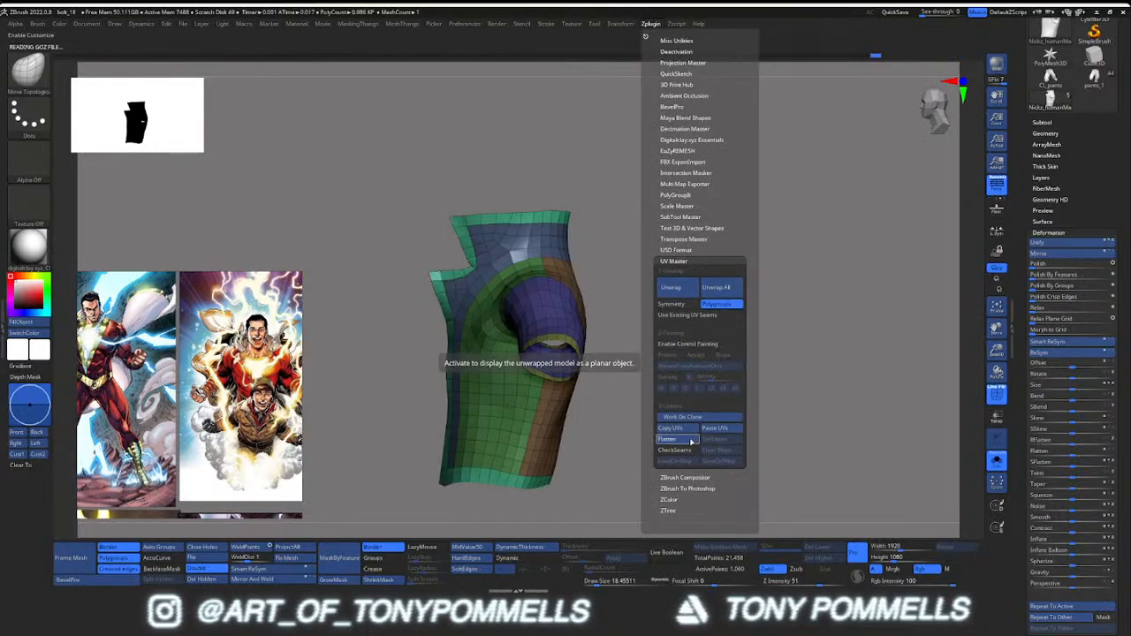
Flatten and unflatten the garment once more, and copy its UVs with UV Master
click(691, 441)
click(716, 440)
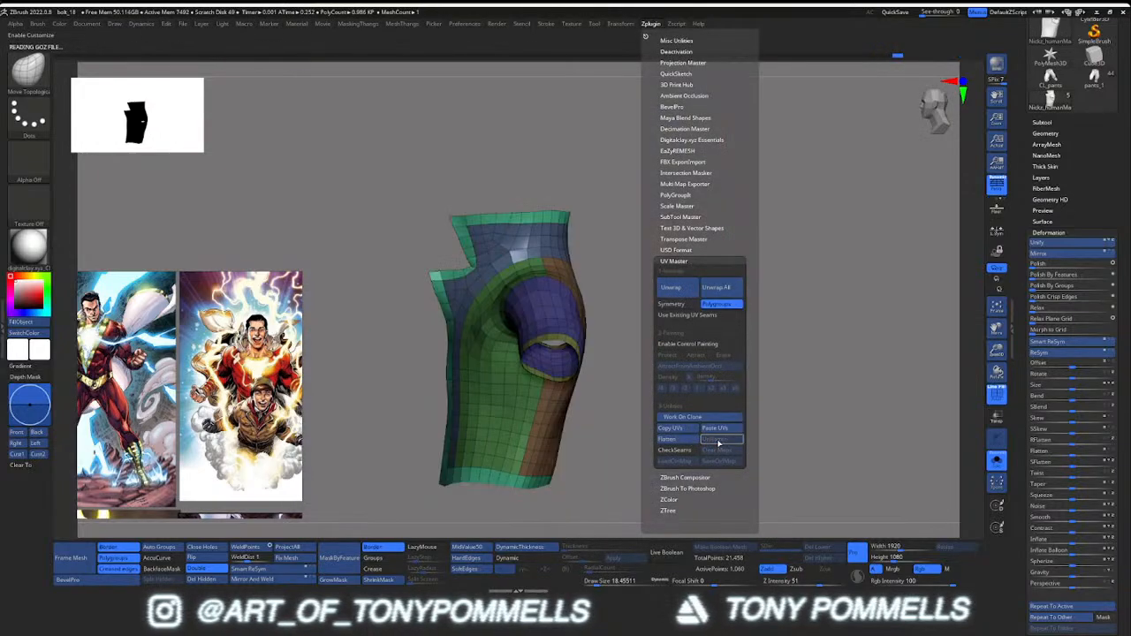
click(691, 429)
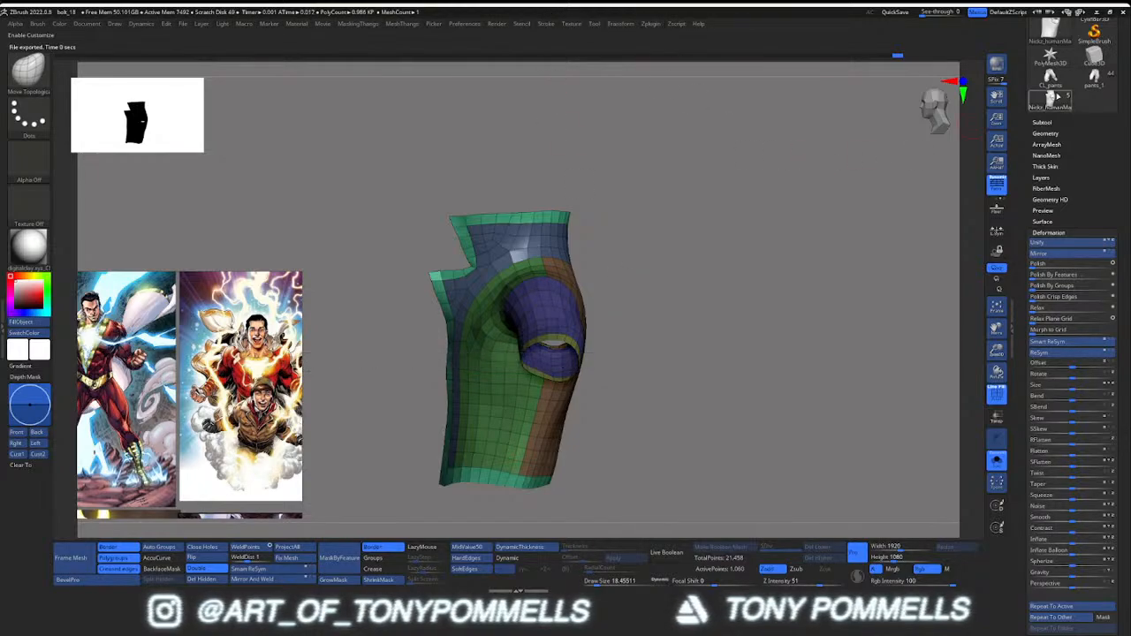
Give the garment a dynamic thickness of 0.005 with the DynamicThickness macro and open its Dynamic Subdiv settings
click(1051, 231)
drag(666, 235, 549, 347)
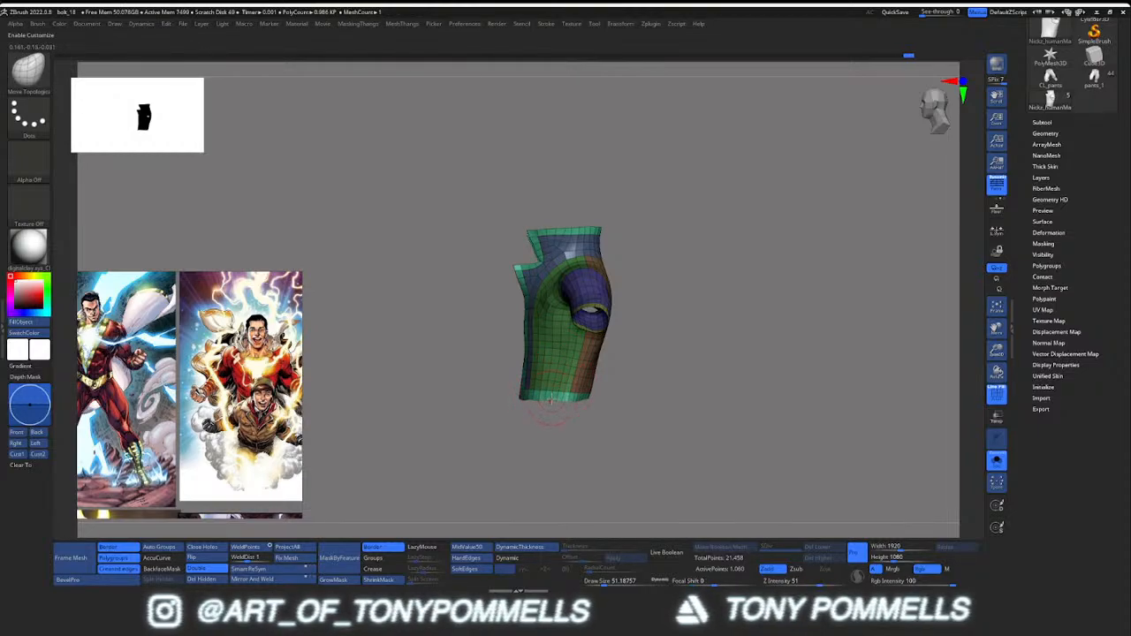
mouse_move(550, 399)
mouse_down()
mouse_move(627, 318)
mouse_move(586, 514)
mouse_up()
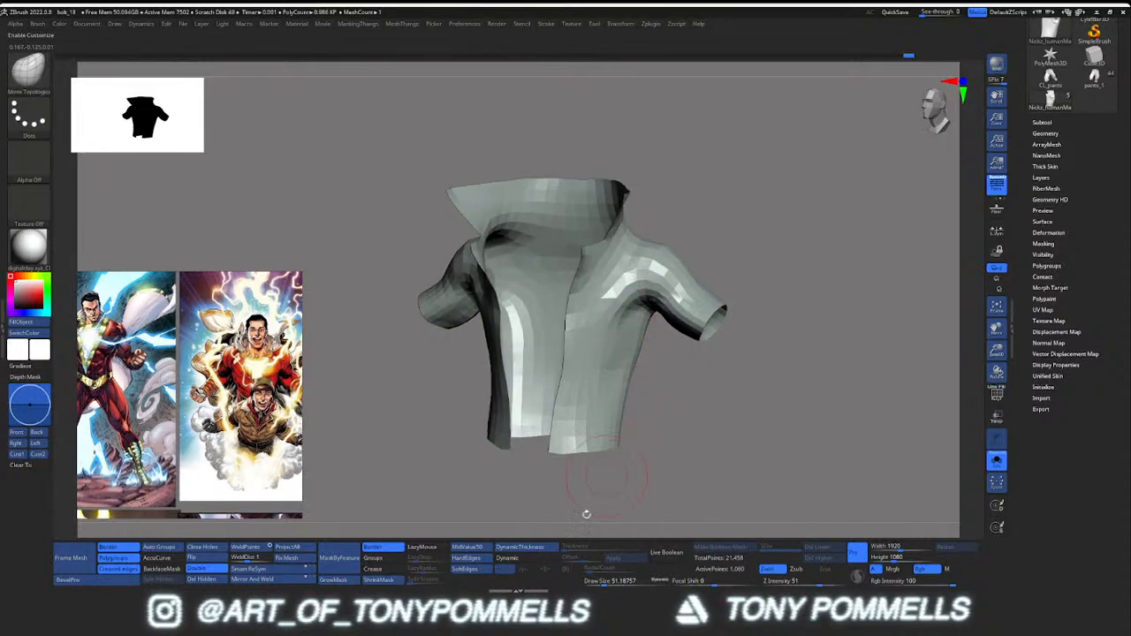
click(530, 549)
click(1046, 132)
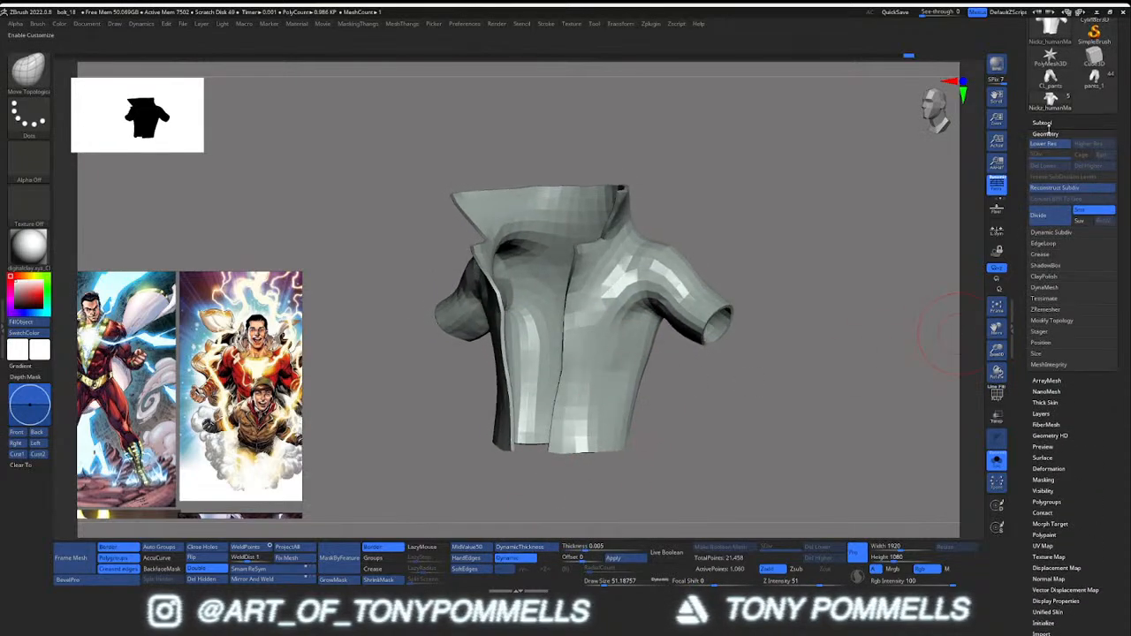
click(1051, 231)
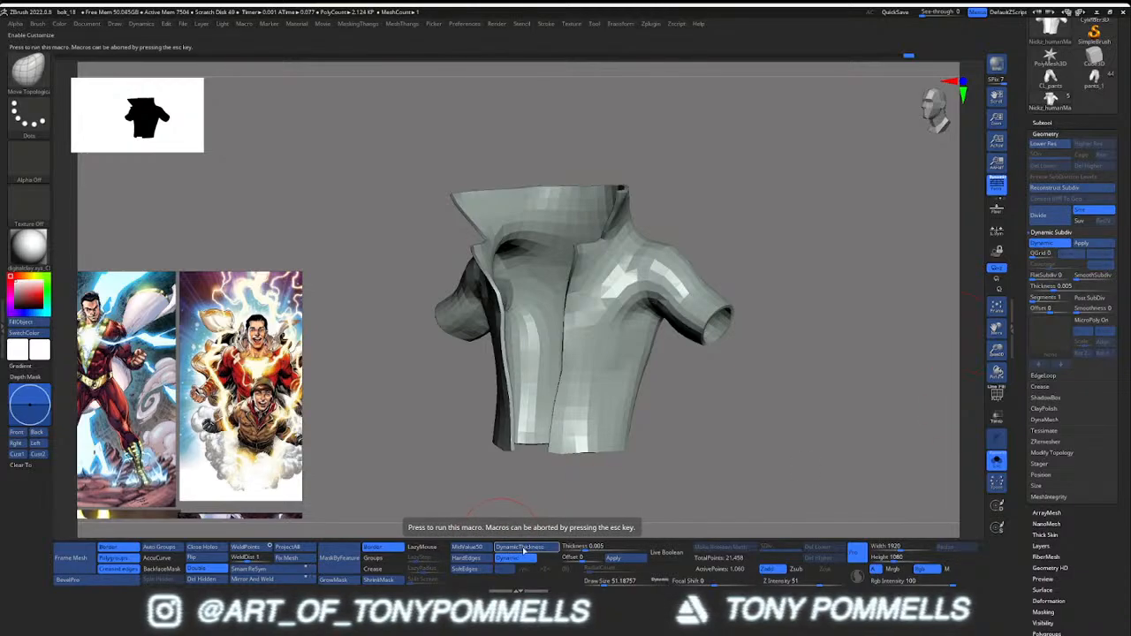
Toggle the Dynamic Subdiv preview off and on to compare the garment with and without thickness
click(525, 558)
click(520, 560)
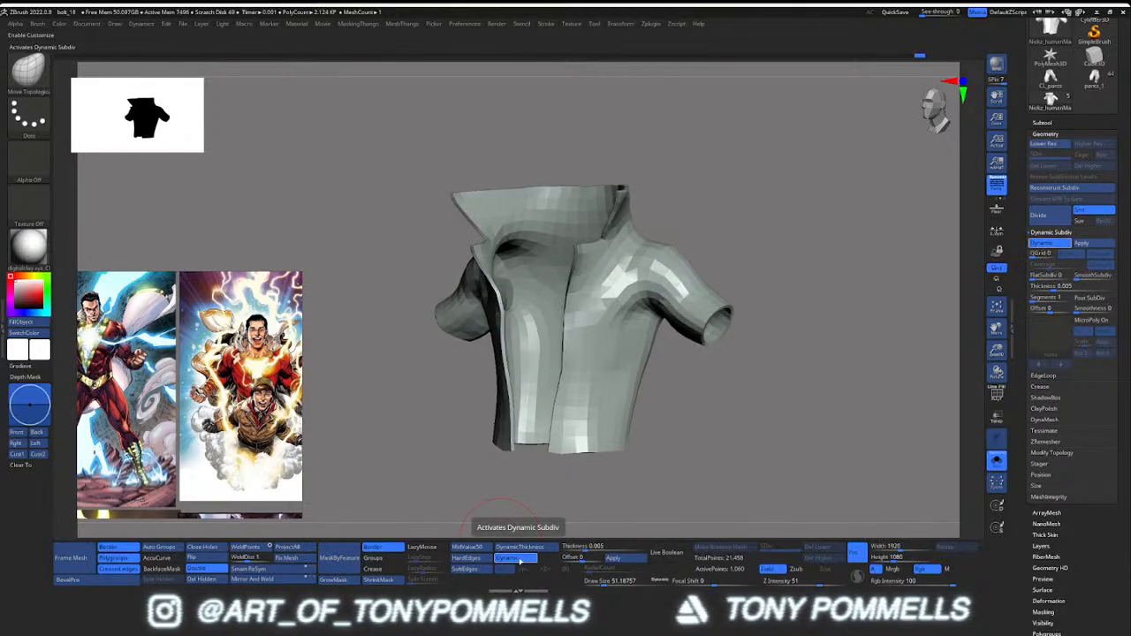
click(520, 559)
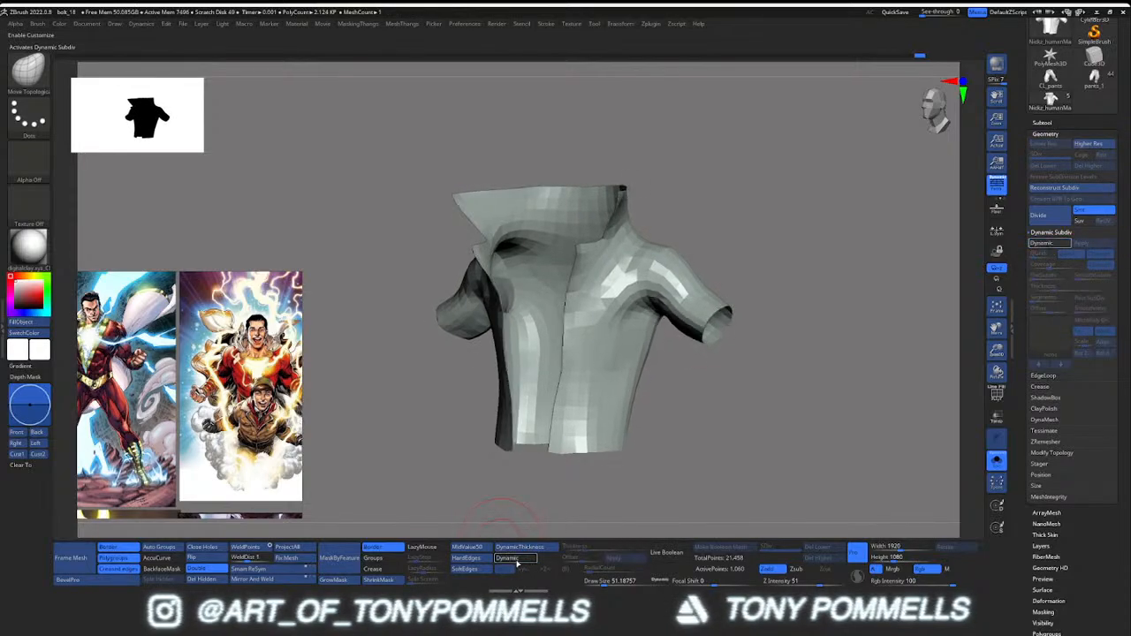
click(521, 559)
click(519, 559)
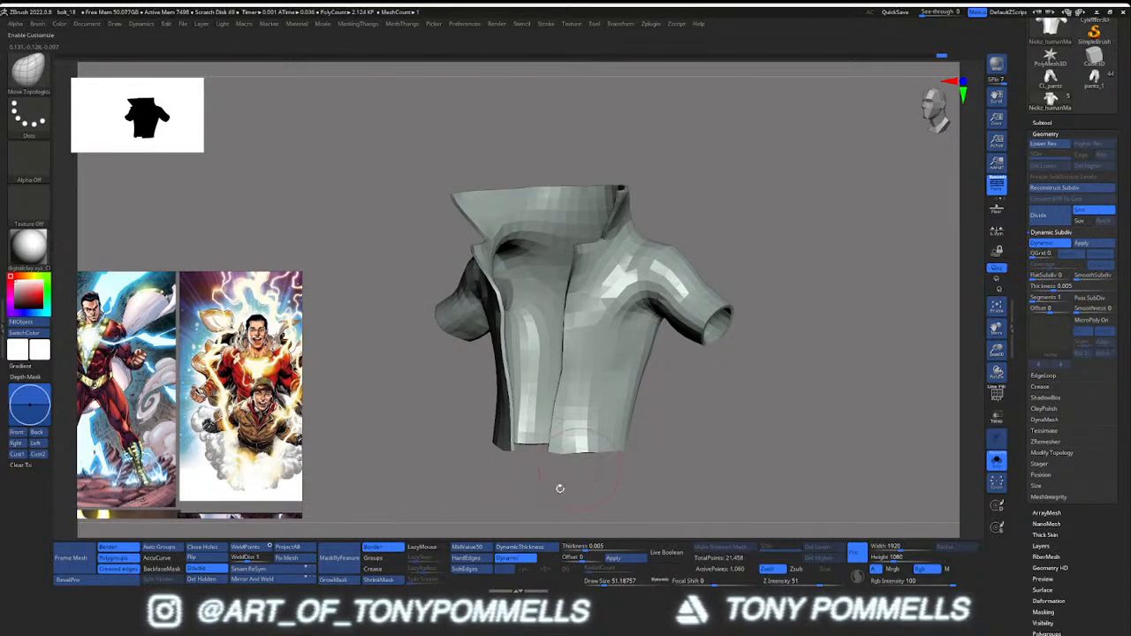
click(522, 560)
click(521, 560)
click(521, 560)
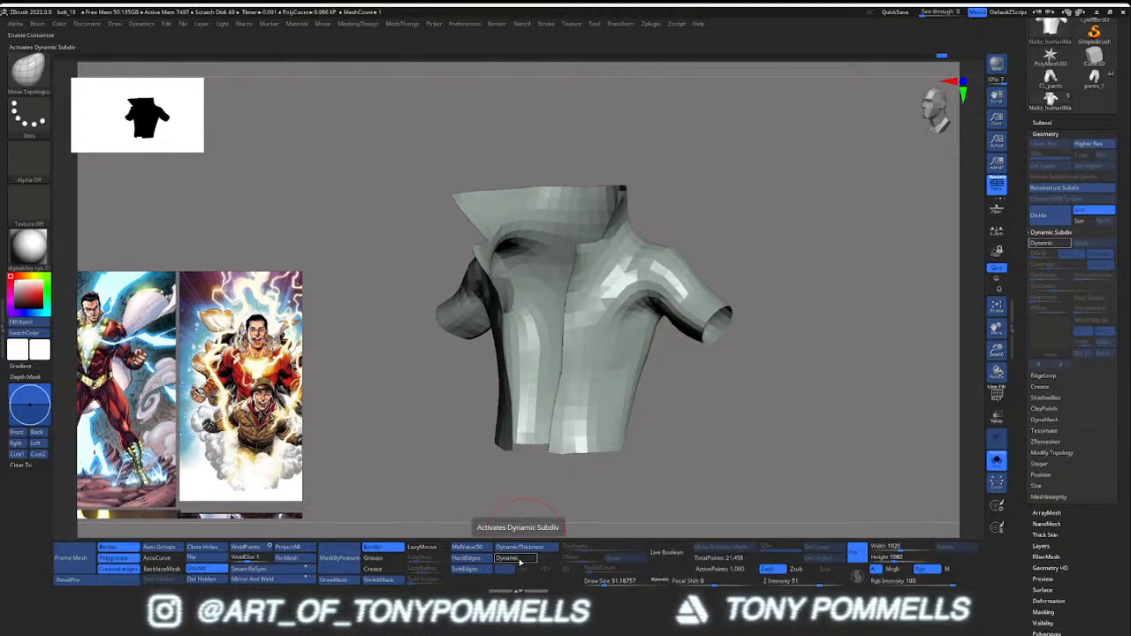
click(522, 561)
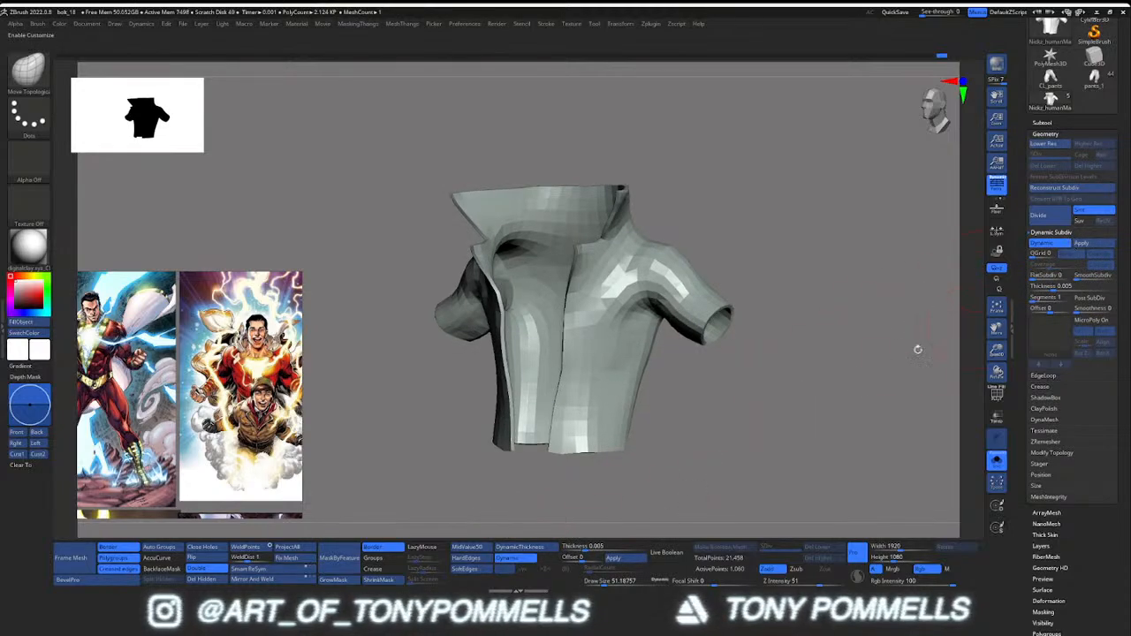
Set the dynamic thickness offset to 0 and apply the thickness to the garment mesh
click(565, 558)
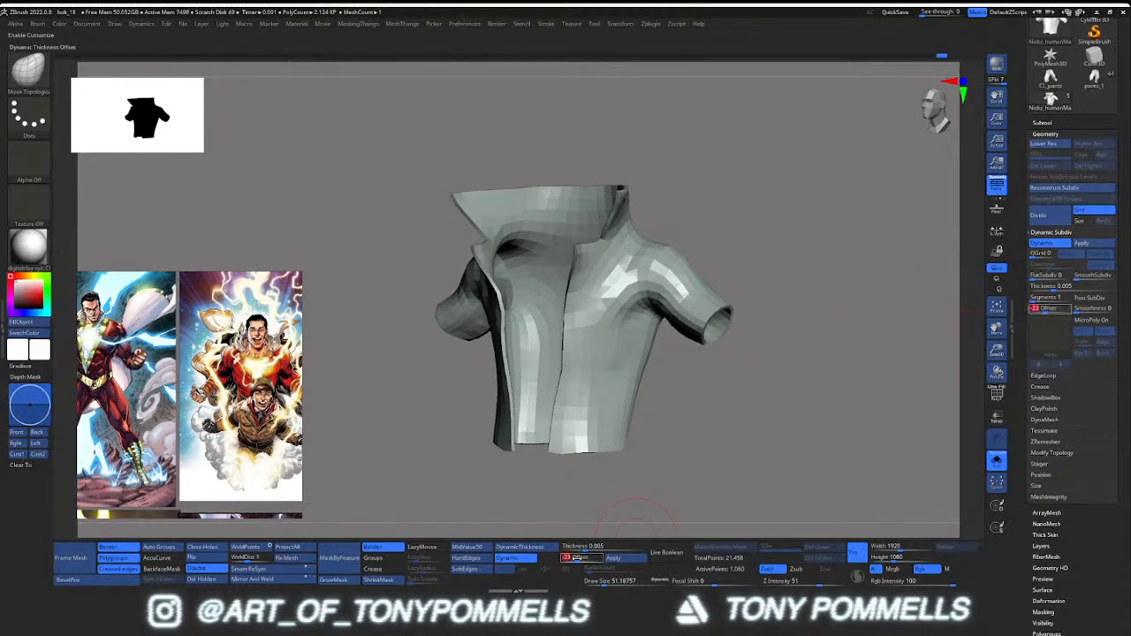
text(0)
key(Return)
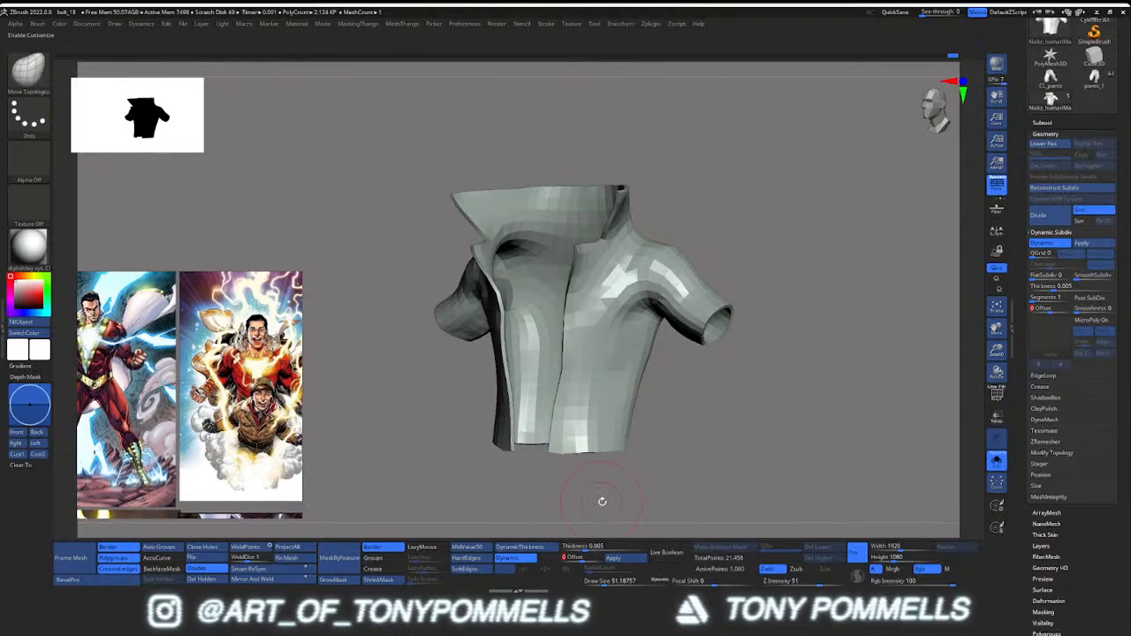
drag(602, 501, 559, 289)
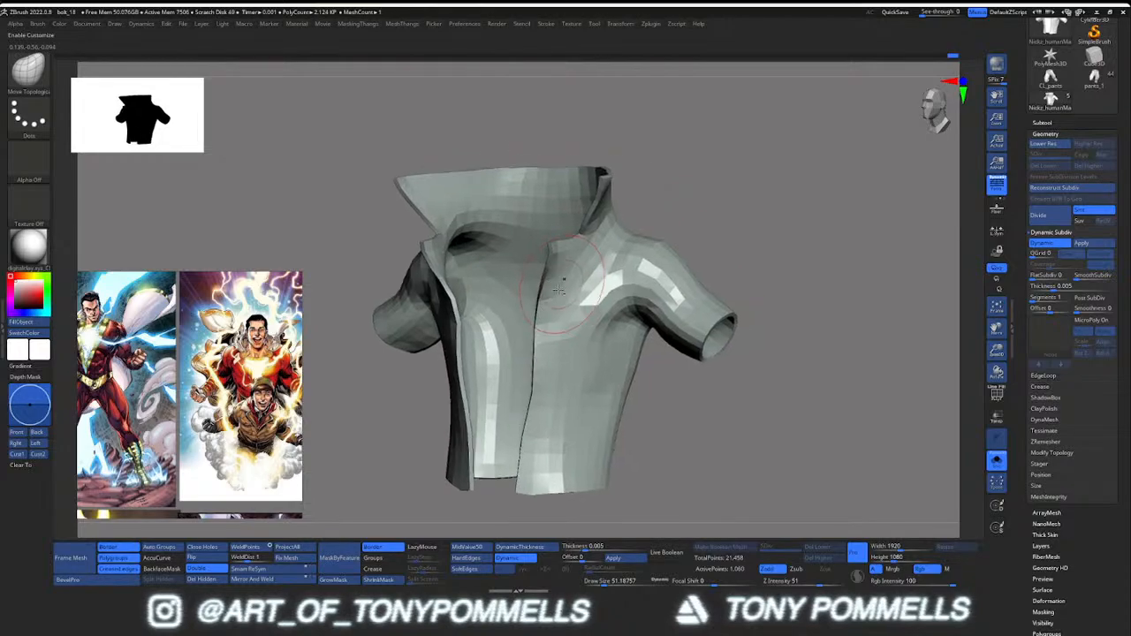
click(613, 558)
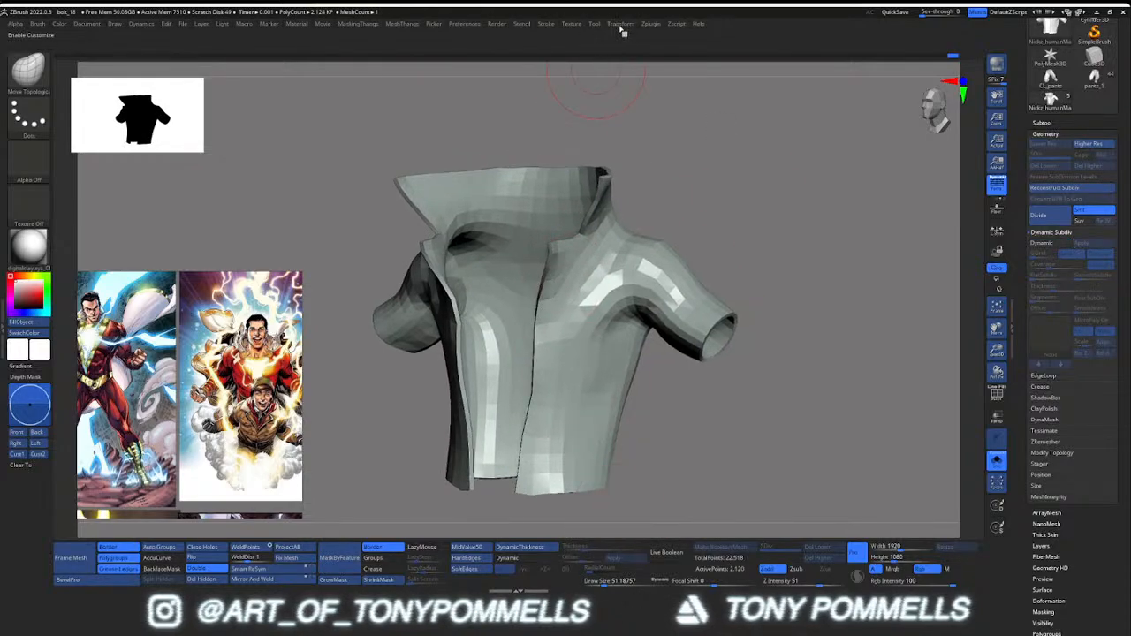
Flatten the thickened garment with UV Master to examine its UV islands
click(650, 26)
click(678, 439)
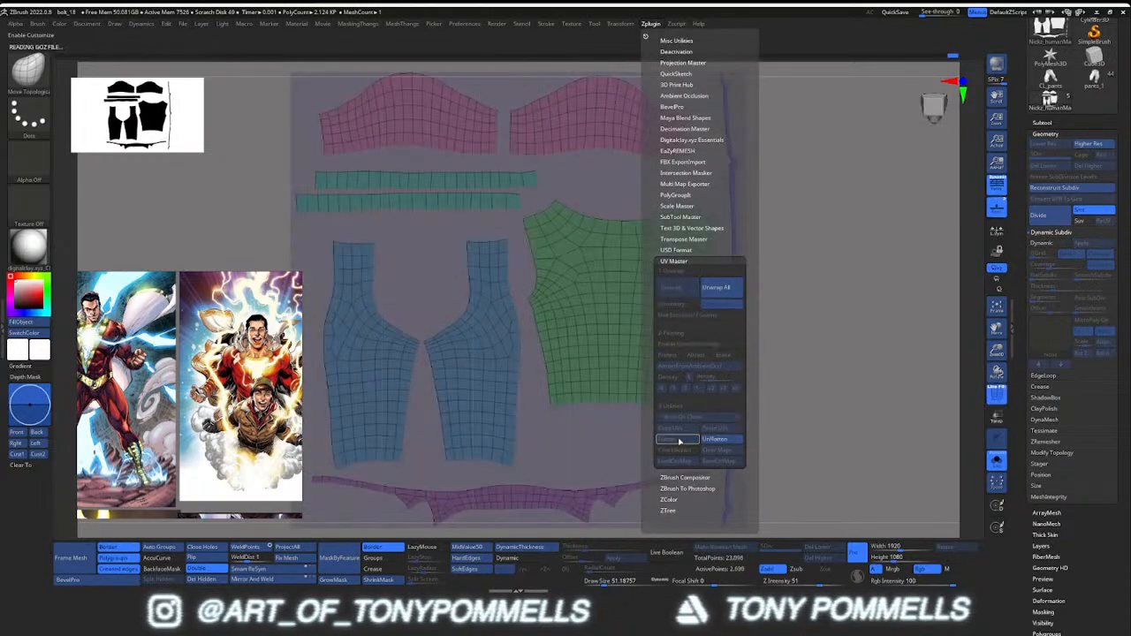
ctrl+right_drag(576, 333, 570, 302)
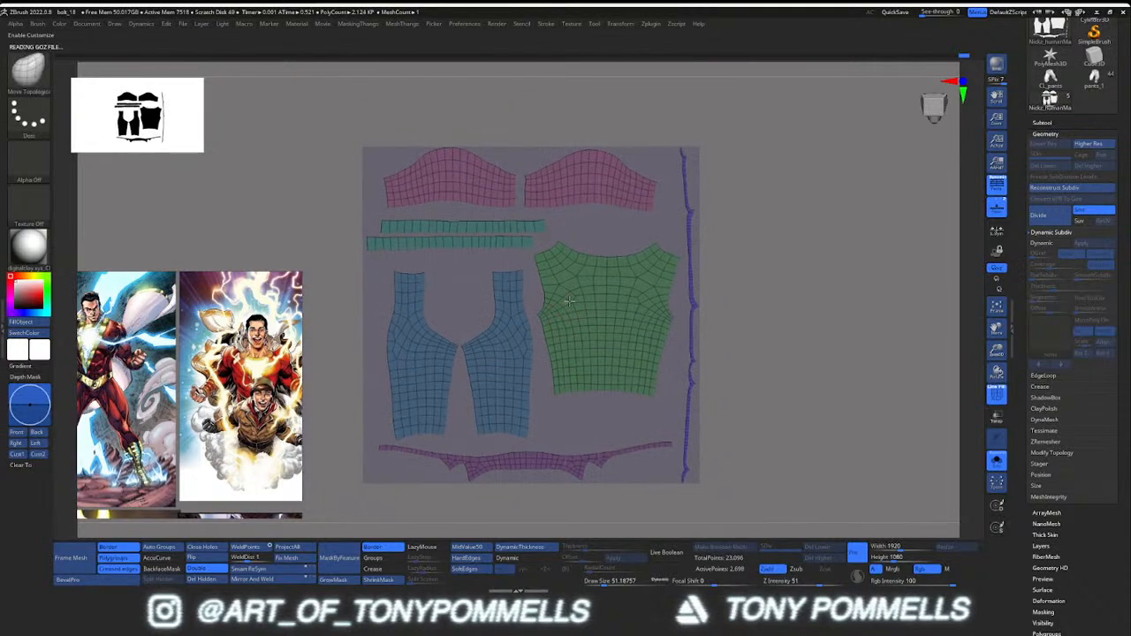
Try to group all flattened UV islands into one polygroup and mask the green panel
key(w)
key(y)
key(ctrl+w)
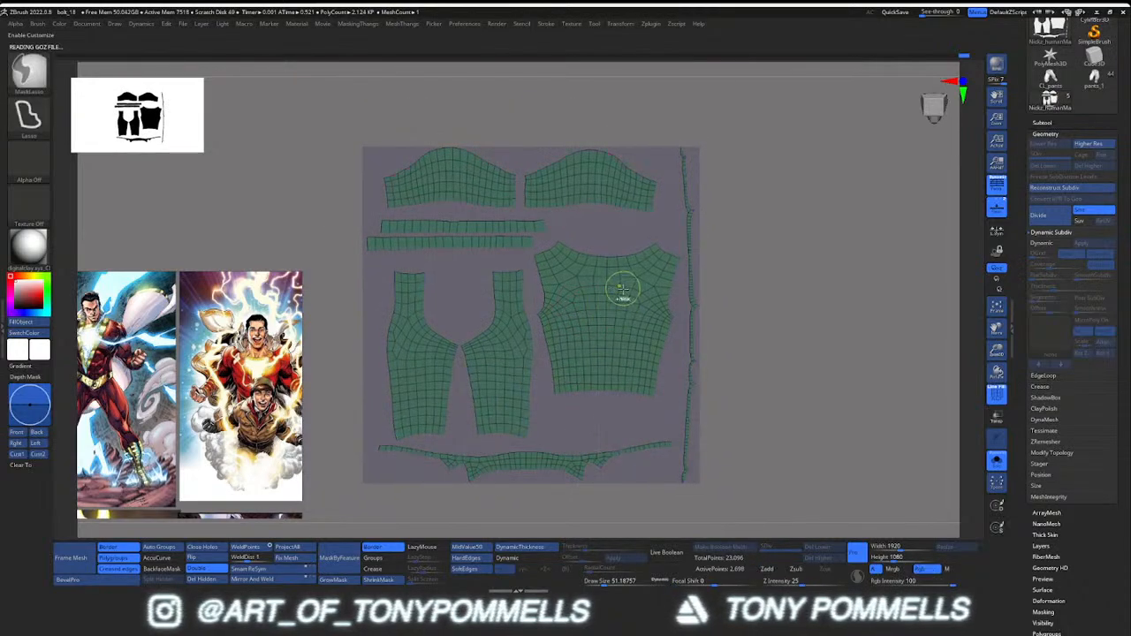
key(w)
key(ctrl+z)
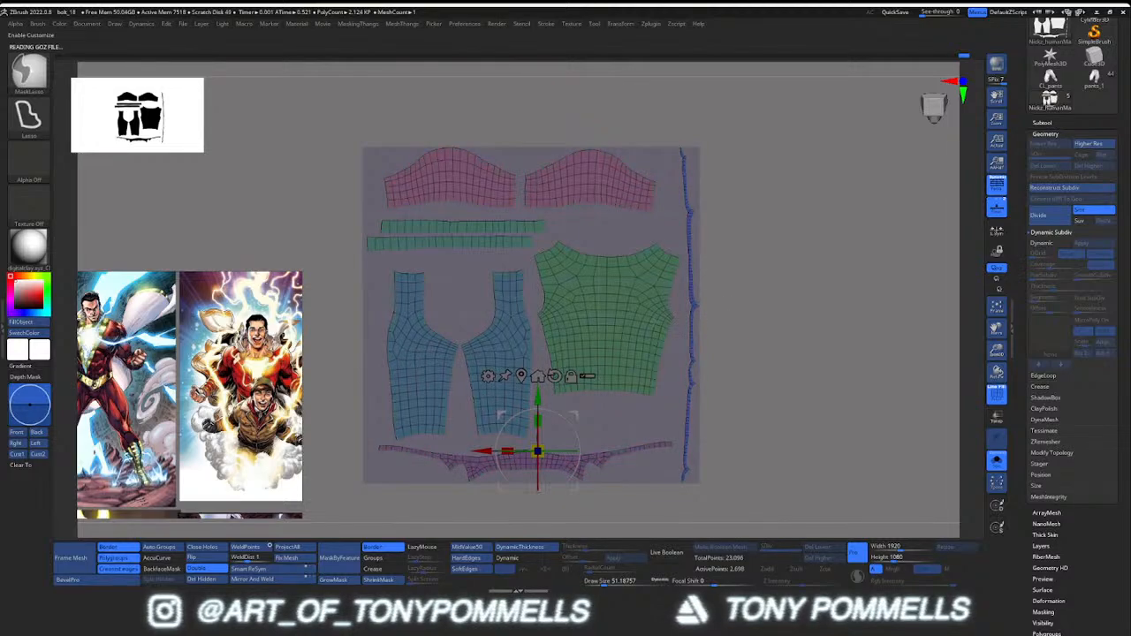
ctrl+click(618, 302)
mouse_move(658, 283)
ctrl+mouse_down()
mouse_move(772, 310)
mouse_move(823, 285)
mouse_move(773, 286)
ctrl+mouse_up()
key(ctrl+z)
key(q)
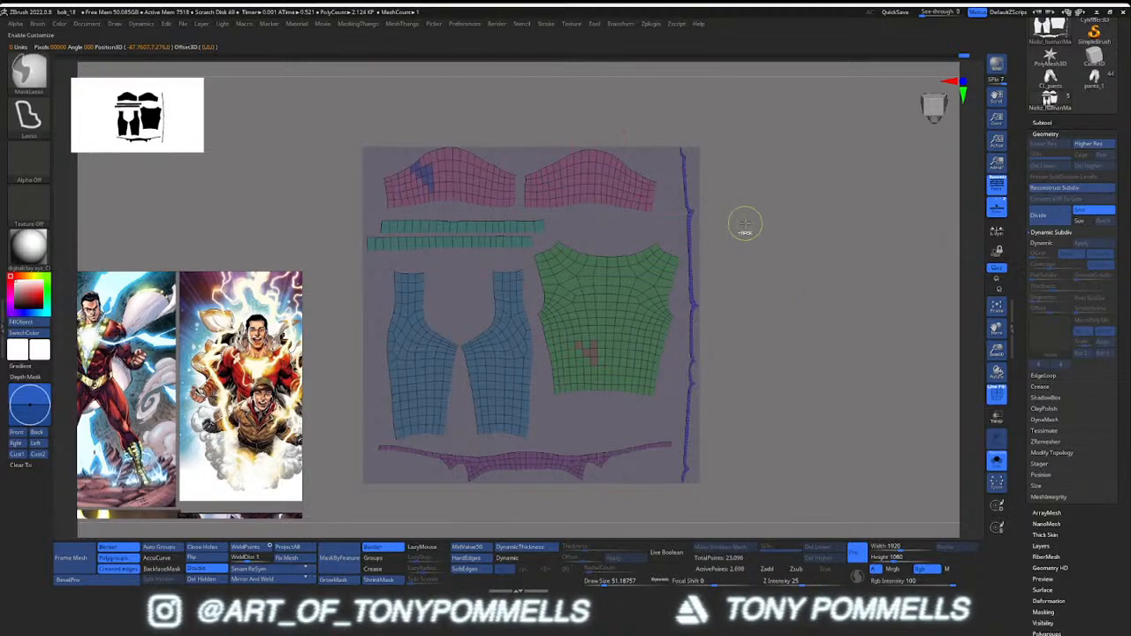
Unflatten the UV layout with UV Master to return to the thickened 3D garment
ctrl+shift+click(745, 226)
click(620, 24)
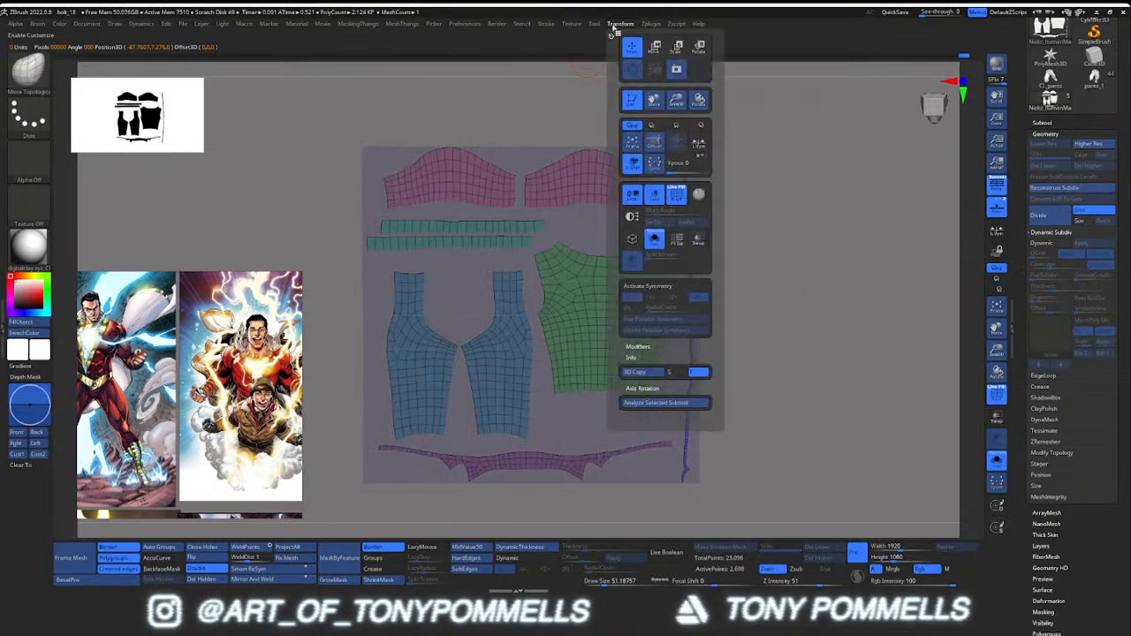
mouse_move(650, 24)
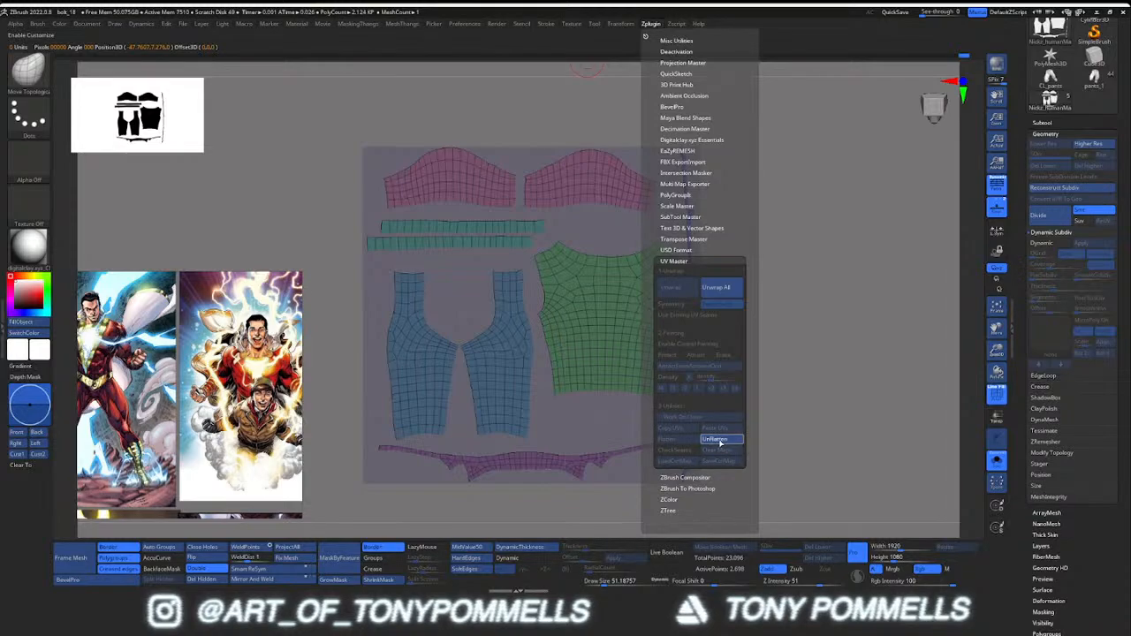
click(720, 442)
Examine the thickened garment's collar and front edges with the polygroup display off and on
right_drag(664, 283, 768, 286)
key(shift+f)
key(shift+f)
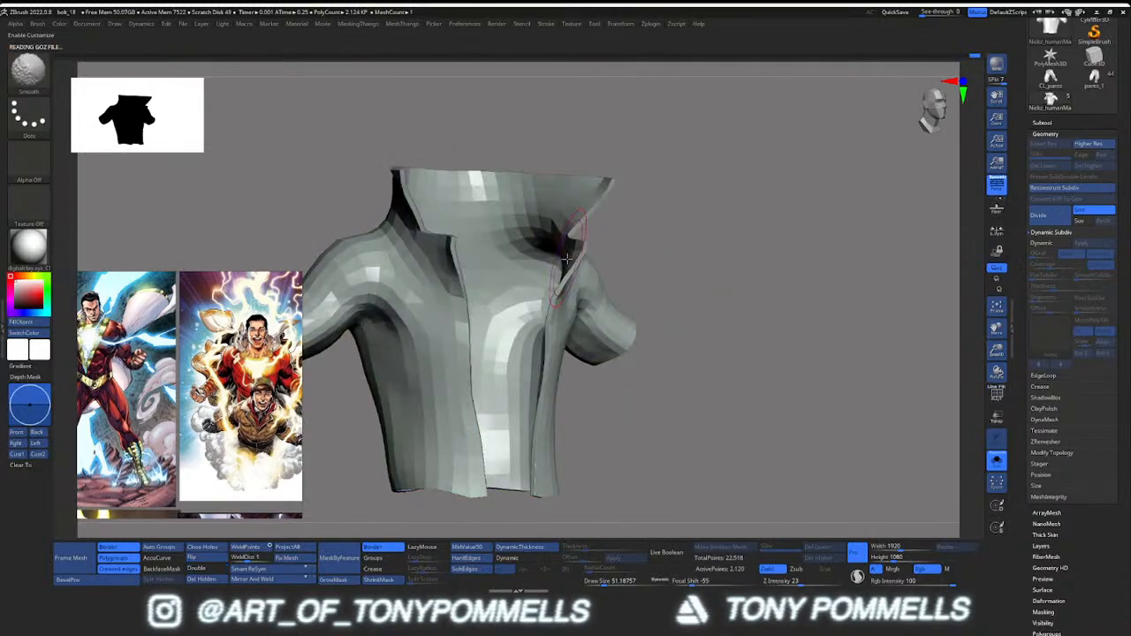
mouse_move(567, 259)
right_down()
mouse_move(712, 290)
mouse_move(609, 287)
right_up()
mouse_move(609, 287)
ctrl+right_down()
mouse_move(611, 353)
mouse_move(590, 246)
ctrl+right_up()
key(shift+f)
key(shift+f)
key(s)
drag(588, 248, 578, 248)
mouse_move(578, 251)
right_down()
mouse_move(523, 270)
mouse_move(577, 260)
mouse_move(954, 347)
right_up()
key(space)
key(shift+f)
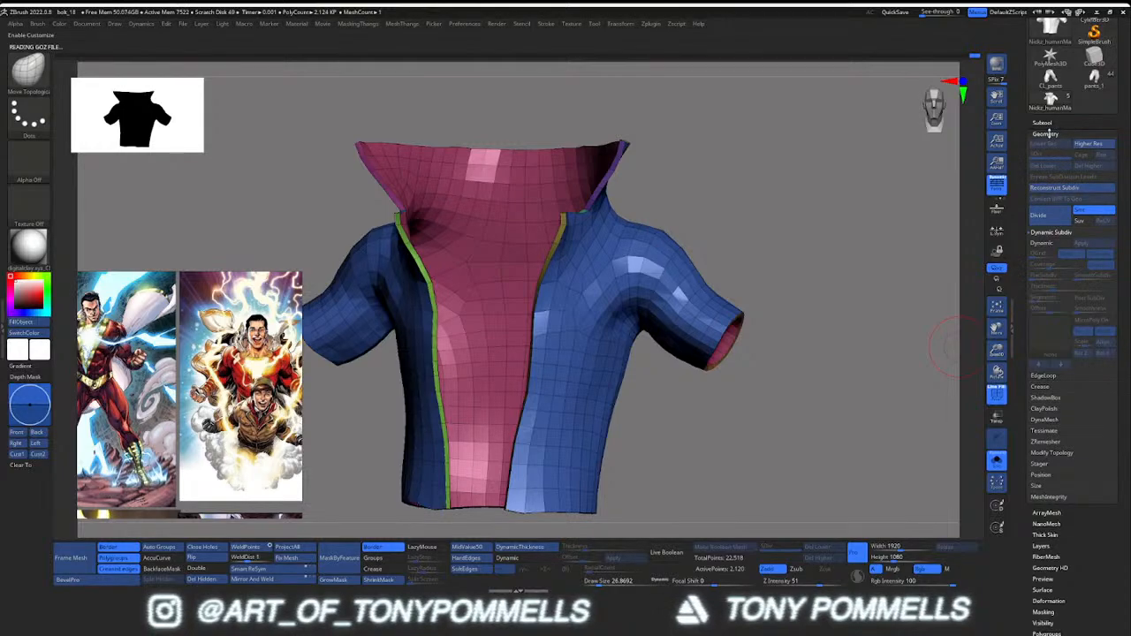
Isolate the blue outer shell, split it into separate polygroups matching the garment's panels, and unhide the whole garment
ctrl+shift+click(602, 281)
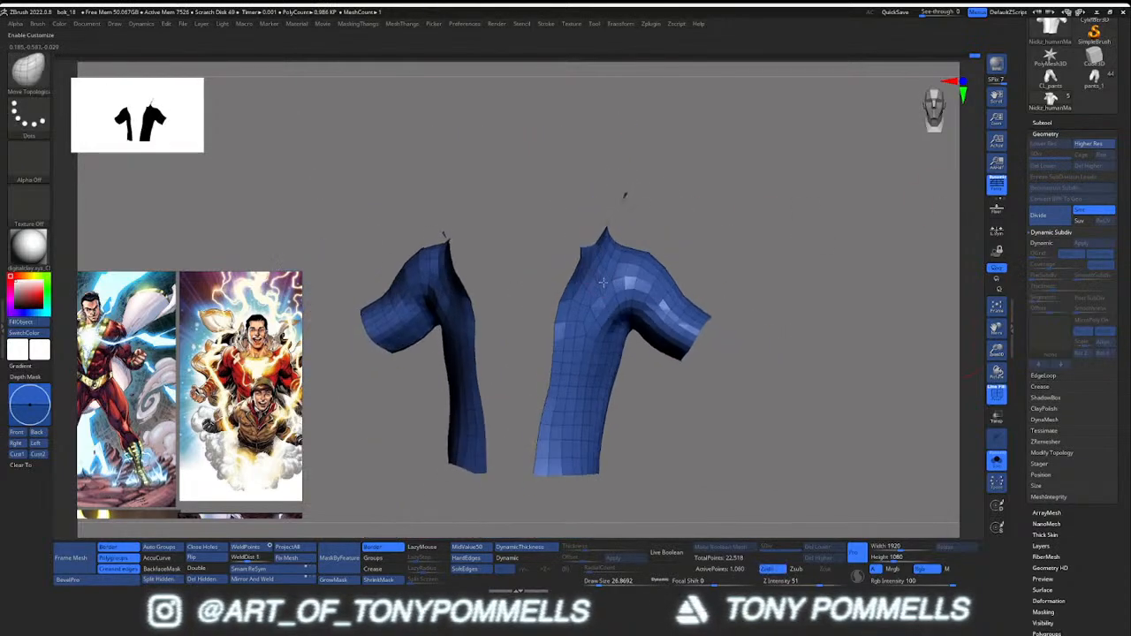
right_drag(603, 282, 604, 257)
click(1060, 133)
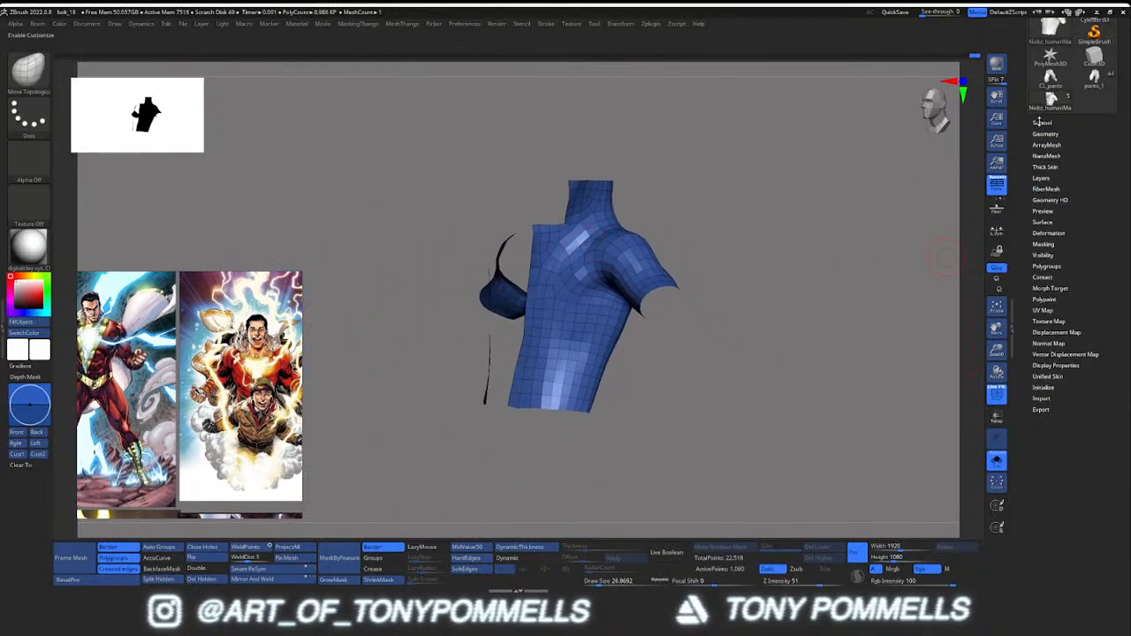
click(1043, 131)
click(1040, 131)
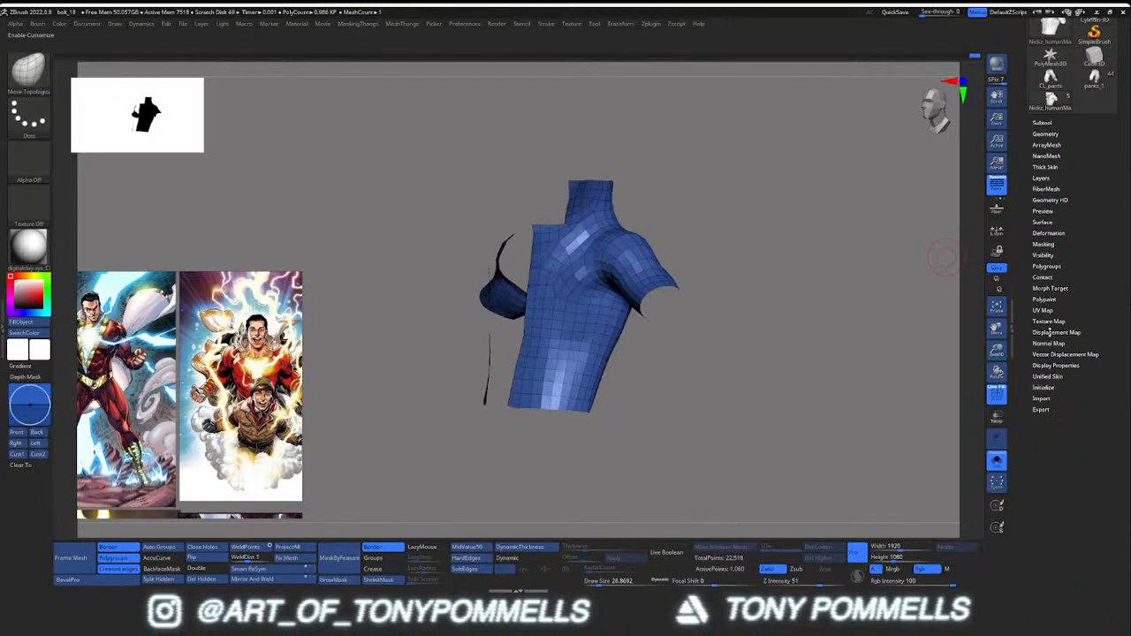
click(1048, 265)
ctrl+shift+click(764, 324)
right_drag(576, 249, 606, 246)
mouse_move(606, 246)
ctrl+right_down()
mouse_move(609, 285)
mouse_move(646, 285)
mouse_move(576, 288)
mouse_move(613, 315)
mouse_move(609, 275)
ctrl+right_up()
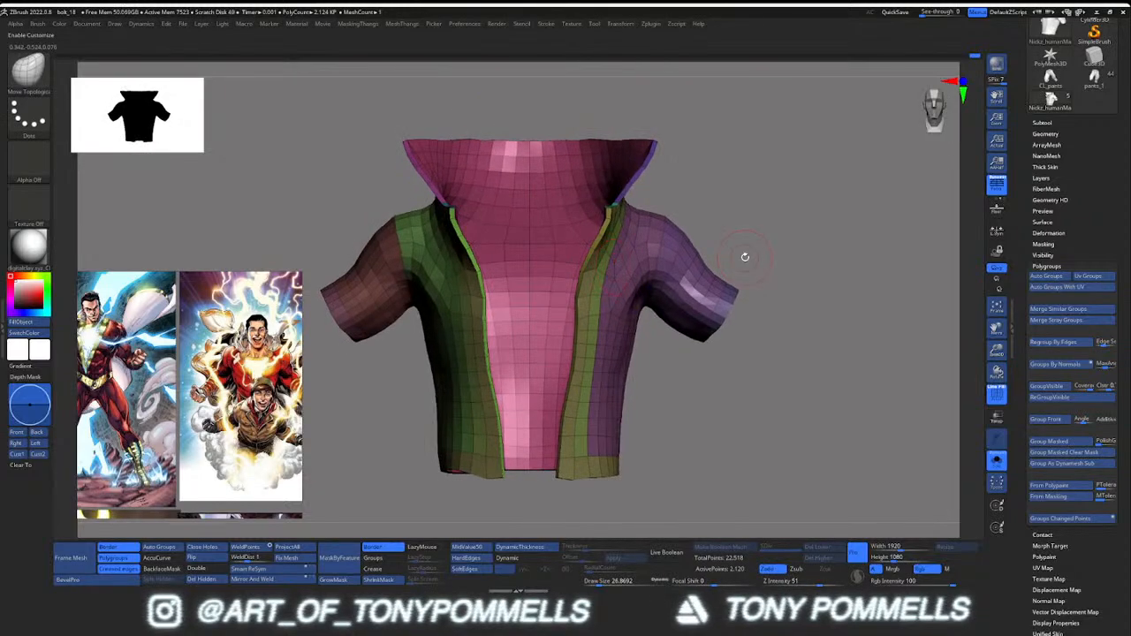
Smooth the garment's polygroup borders with Polish By Groups
key(m)
click(709, 379)
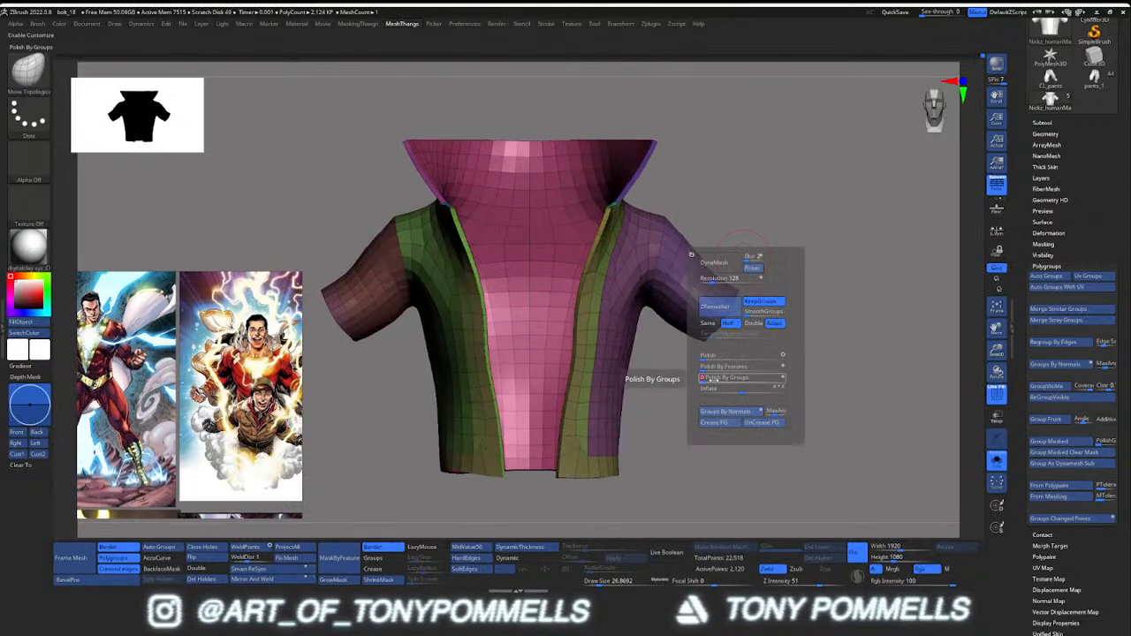
mouse_move(607, 374)
right_down()
mouse_move(611, 359)
mouse_move(565, 366)
right_up()
key(shift+f)
Show the body together with the garment and display the garment's polygroups and wireframe
ctrl+right_drag(643, 378, 686, 358)
key(shift+f)
key(shift+f)
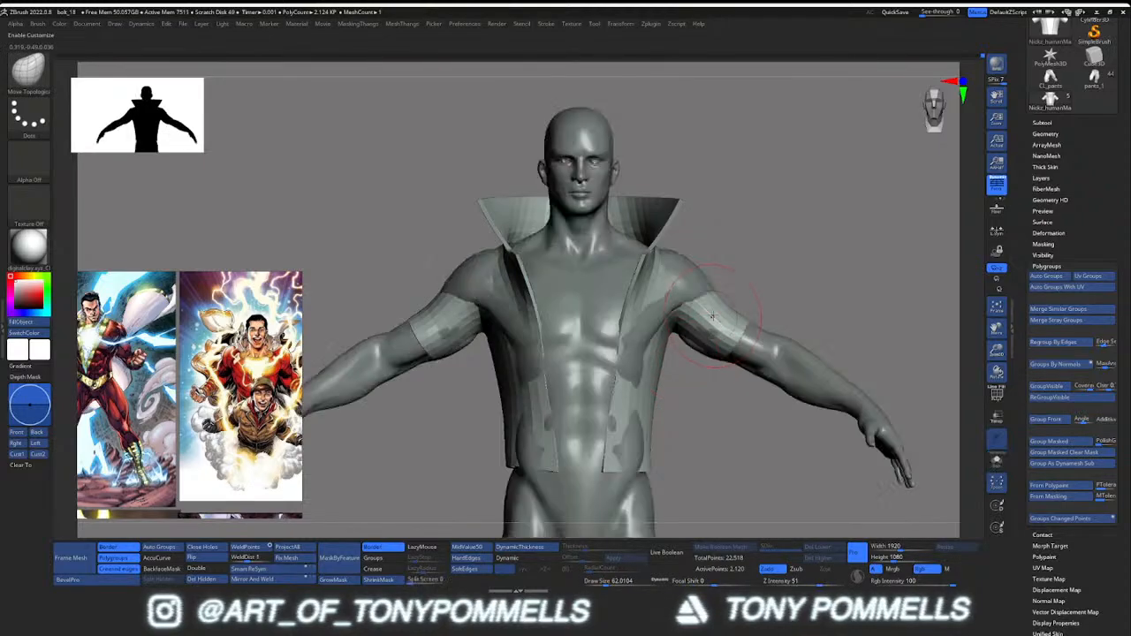
key(shift+f)
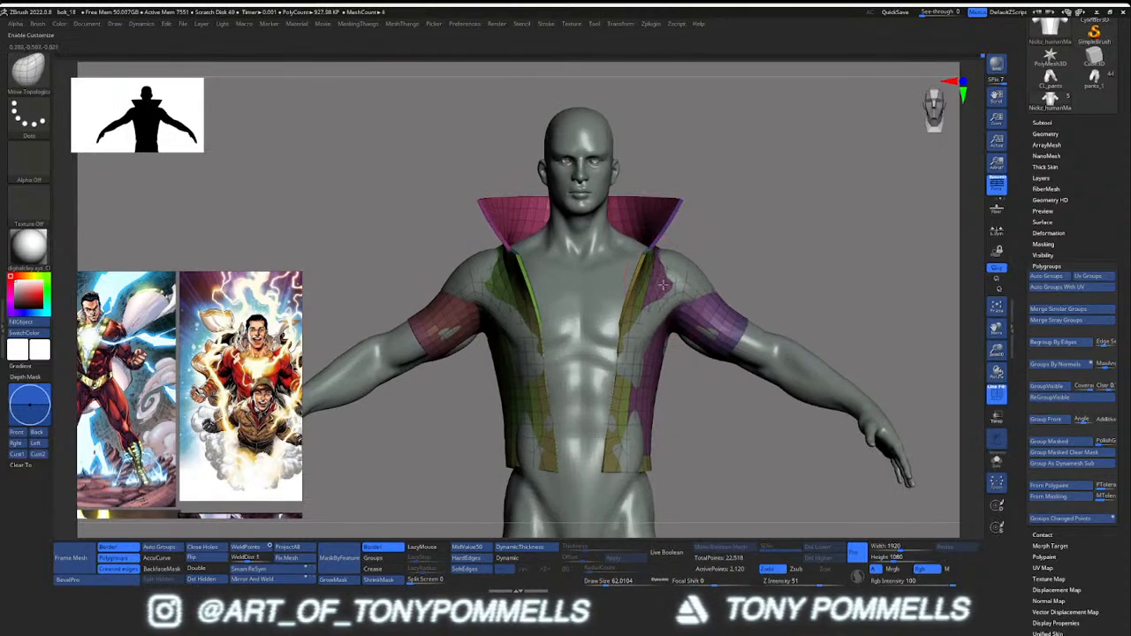
Pull the garment's chest, shoulder and sleeve panels outward with Move Topological so they cover the body
mouse_move(708, 290)
right_down()
mouse_move(655, 251)
mouse_move(654, 223)
right_up()
key(s)
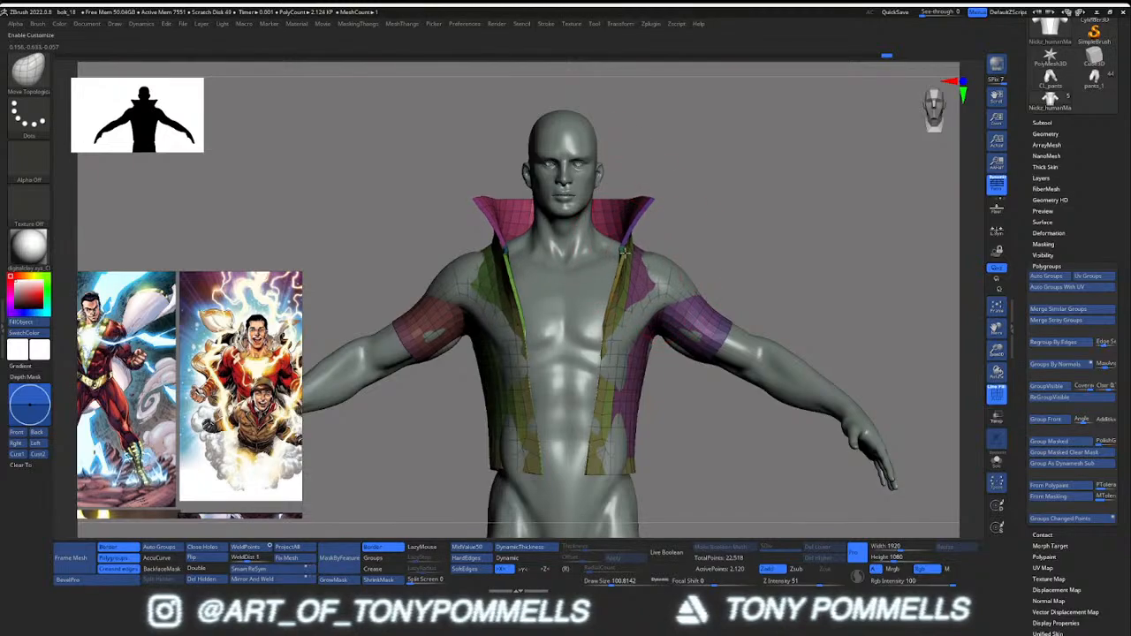
mouse_move(620, 250)
right_down()
mouse_move(640, 251)
mouse_move(508, 234)
mouse_move(668, 241)
mouse_move(605, 249)
mouse_move(619, 265)
mouse_move(635, 250)
mouse_move(677, 273)
right_up()
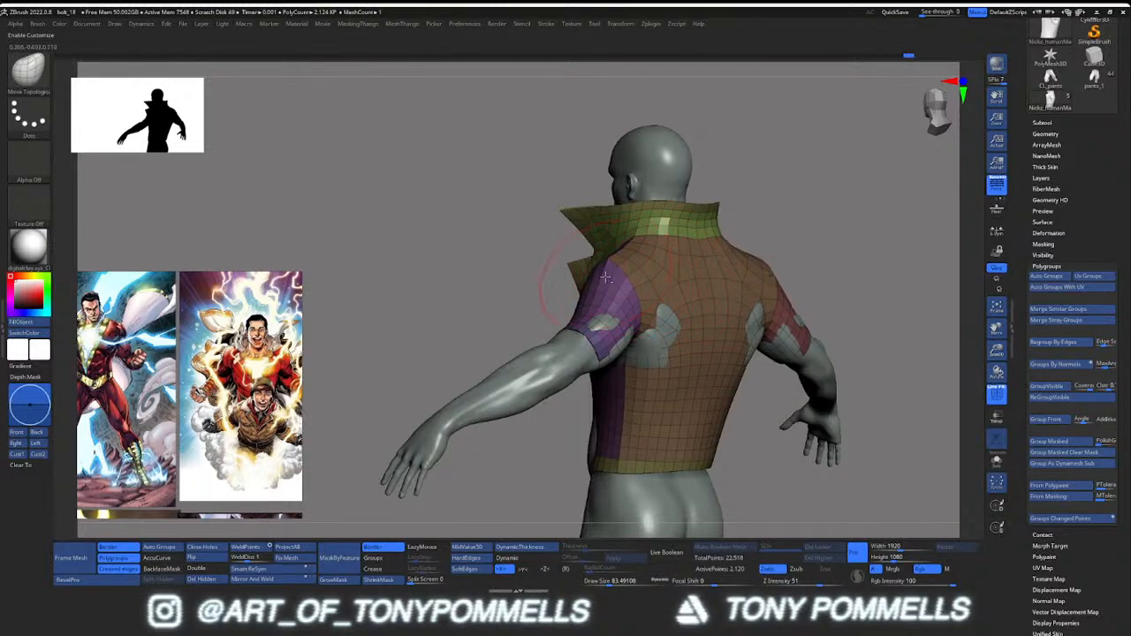
right_drag(606, 277, 727, 367)
mouse_move(590, 360)
right_down()
mouse_move(564, 360)
mouse_move(564, 318)
right_up()
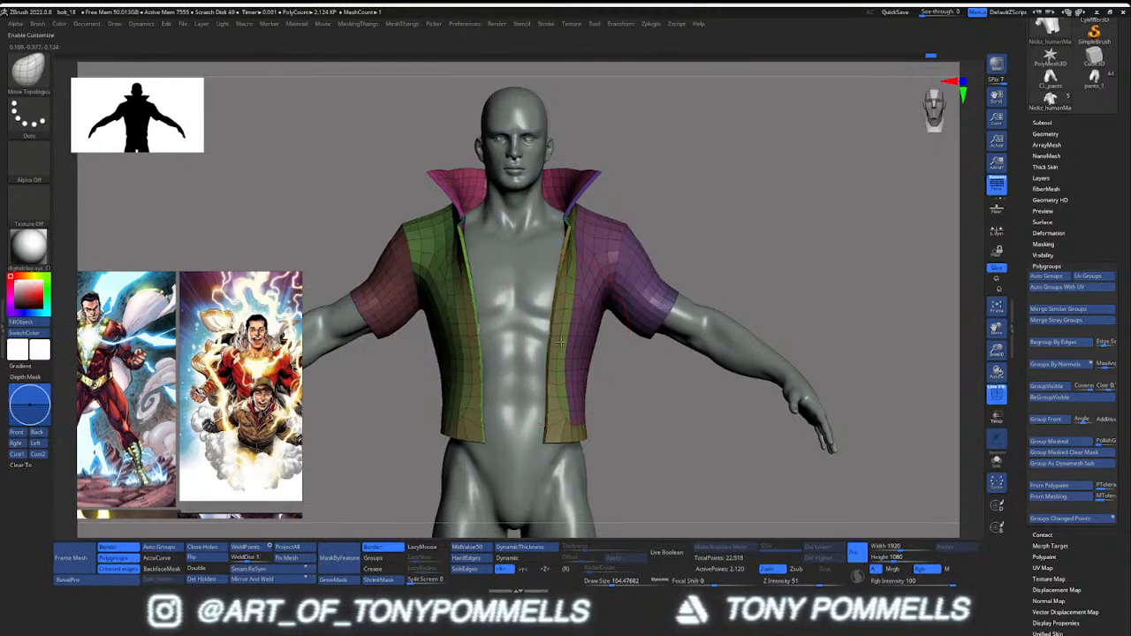
right_drag(554, 334, 558, 325)
drag(558, 323, 562, 322)
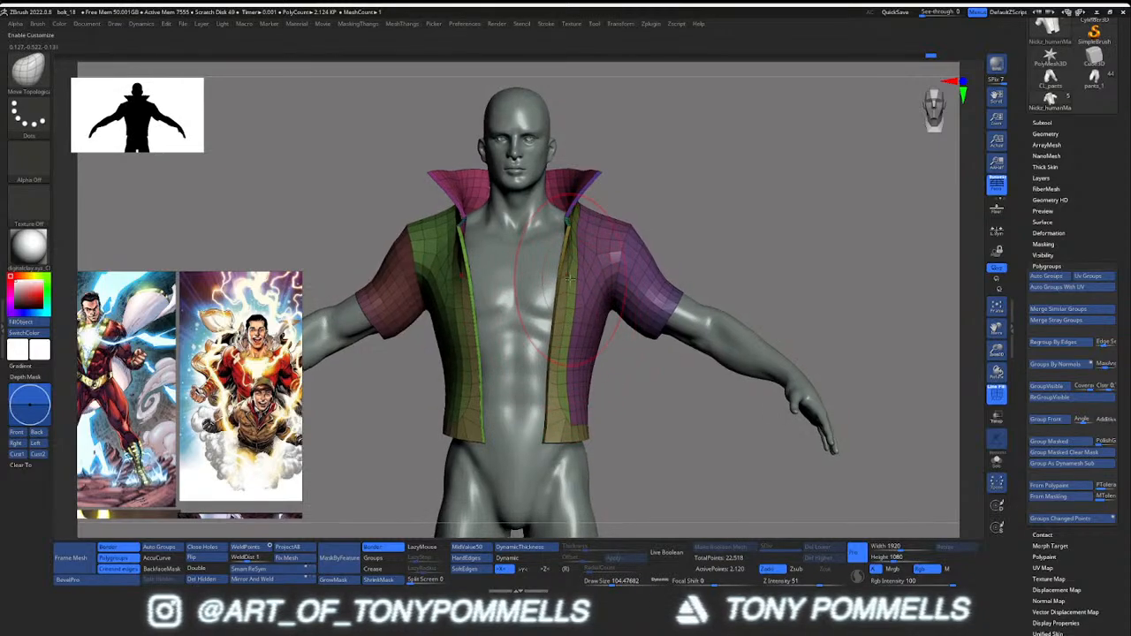
Reshape the lower front corners and front hem of the garment using a smaller Move Topological brush
key(bracketleft)
key(bracketleft)
drag(547, 448, 551, 448)
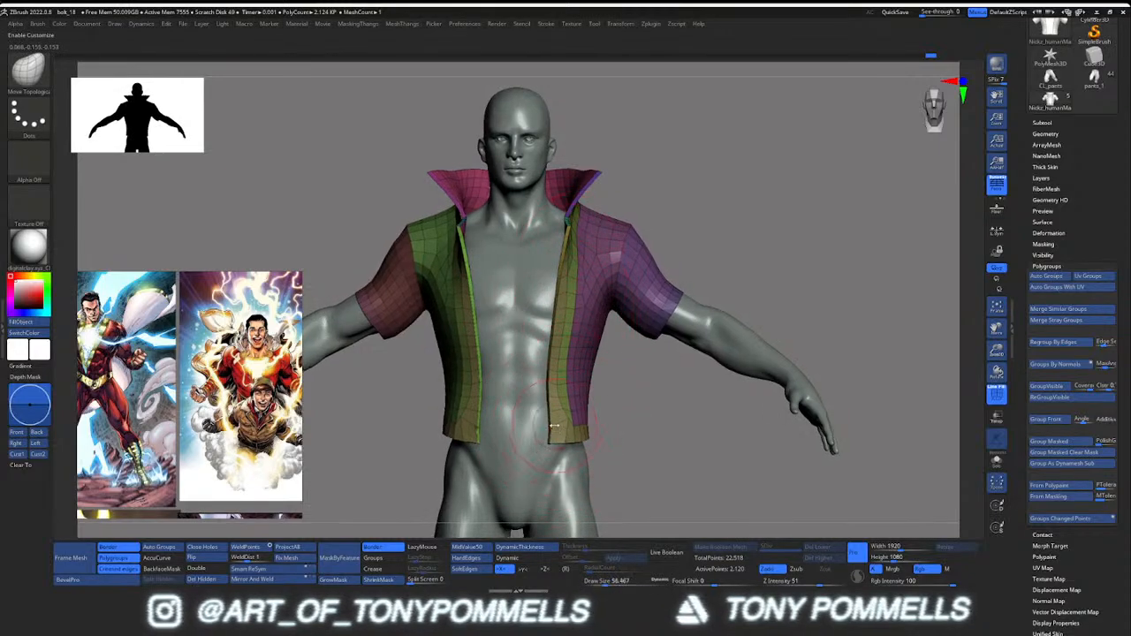
key(s)
drag(582, 406, 593, 406)
right_drag(604, 408, 595, 406)
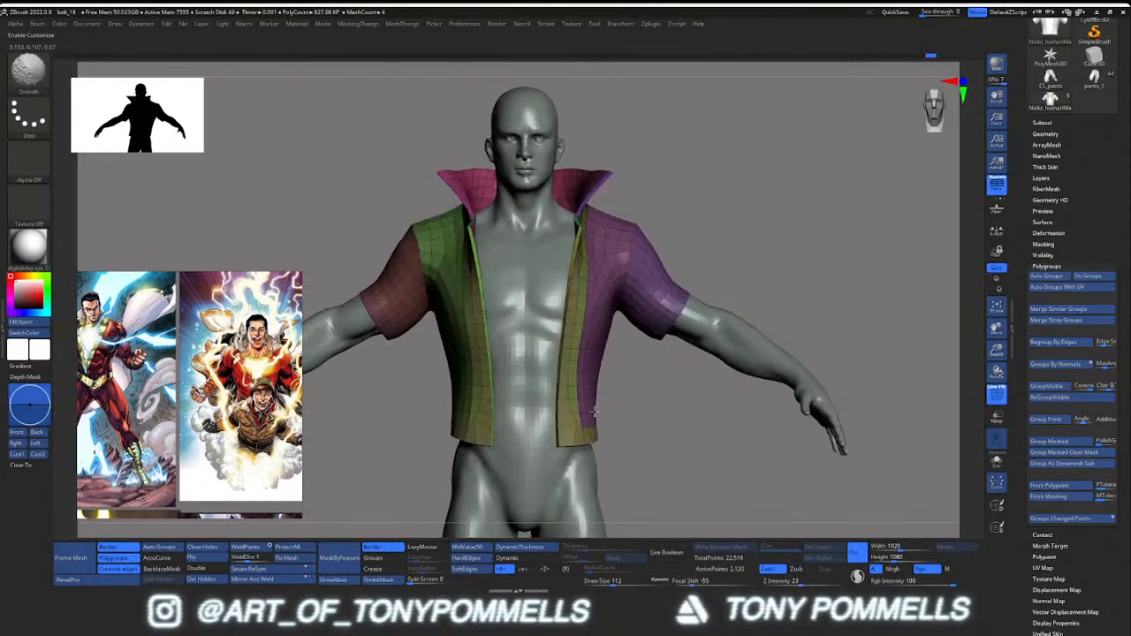
drag(591, 403, 597, 404)
Adjust the garment's silhouette along the side, back hem and back so it follows the body
mouse_move(601, 420)
right_down()
mouse_move(557, 413)
mouse_move(530, 442)
mouse_move(732, 416)
right_up()
key(s)
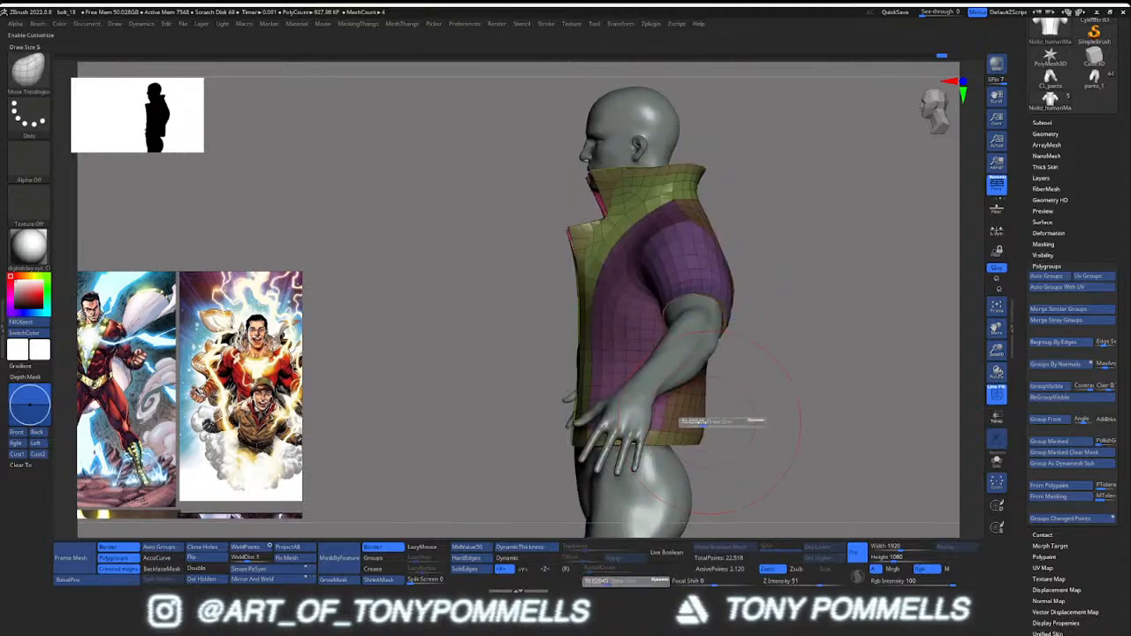
drag(730, 421, 707, 419)
mouse_move(694, 426)
right_down()
mouse_move(733, 428)
mouse_move(696, 428)
right_up()
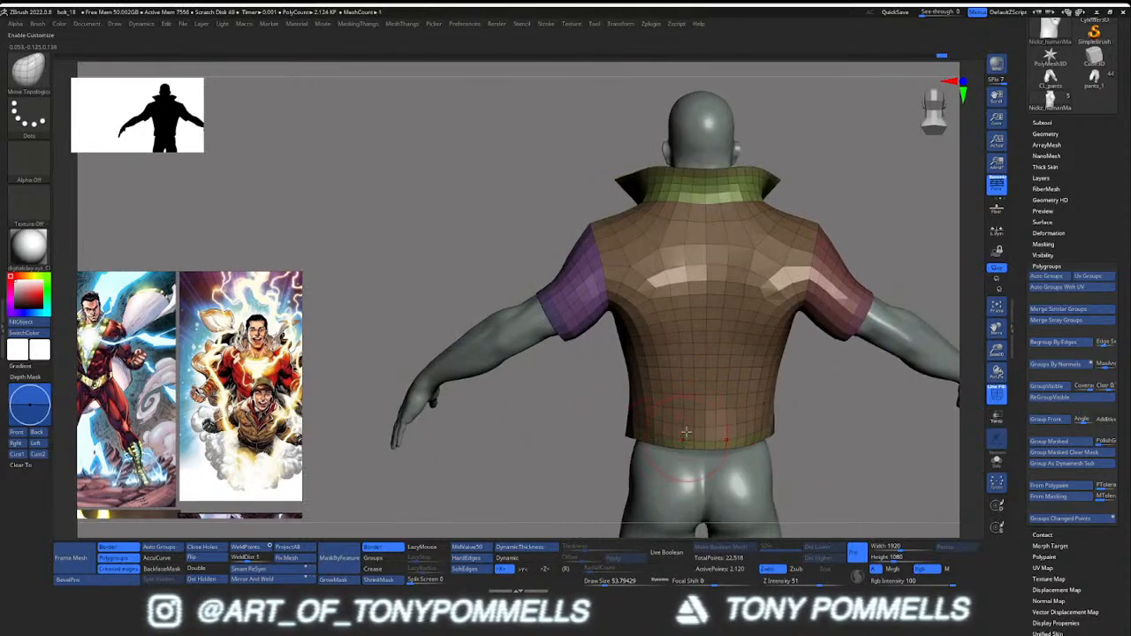
mouse_move(686, 432)
right_down()
mouse_move(730, 381)
mouse_move(696, 275)
mouse_move(690, 322)
mouse_move(695, 298)
right_up()
drag(684, 306, 662, 320)
mouse_move(668, 345)
right_down()
mouse_move(630, 297)
mouse_move(619, 301)
right_up()
key(s)
drag(615, 302, 606, 302)
drag(594, 298, 586, 301)
right_drag(586, 305, 676, 317)
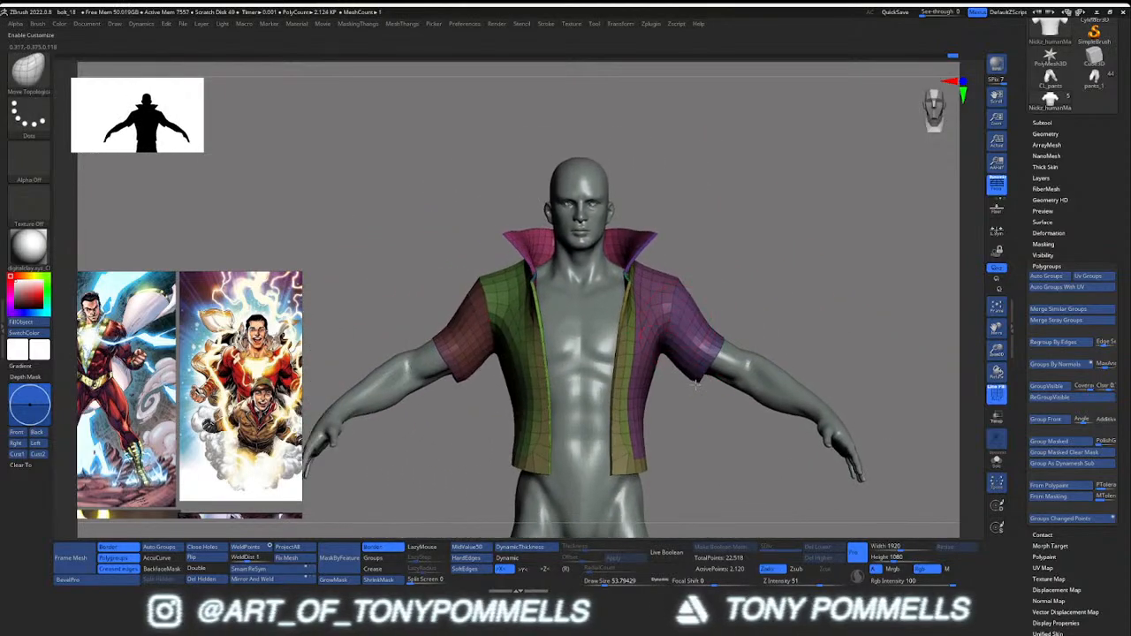
Reshape the sleeve openings around the upper arms with Move Topological
key(s)
drag(704, 386, 694, 386)
drag(699, 383, 693, 389)
right_drag(694, 375, 704, 351)
drag(704, 352, 713, 352)
right_drag(739, 351, 707, 364)
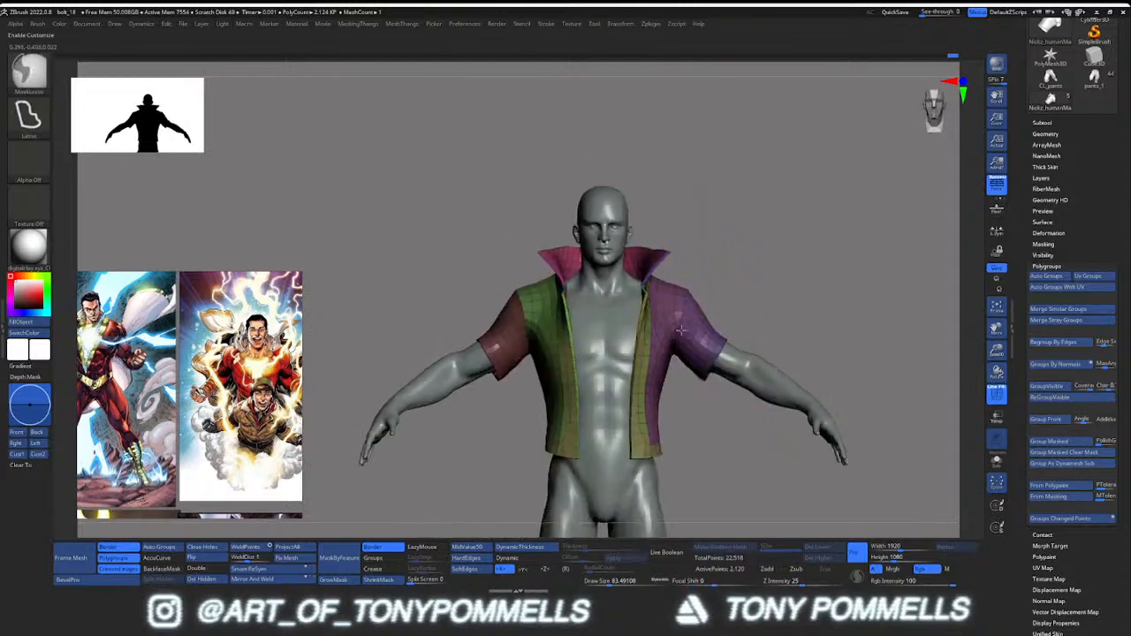
Refine the top of the garment's shoulders where they meet the sleeves
key(shift+f)
ctrl+right_drag(677, 323, 695, 295)
key(shift+f)
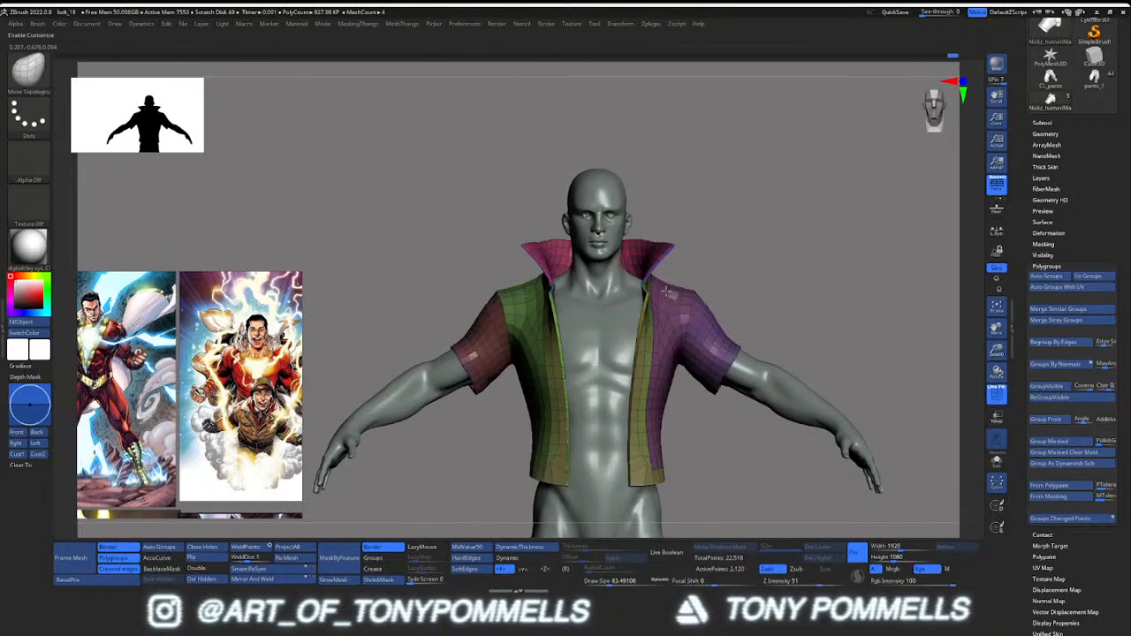
click(691, 292)
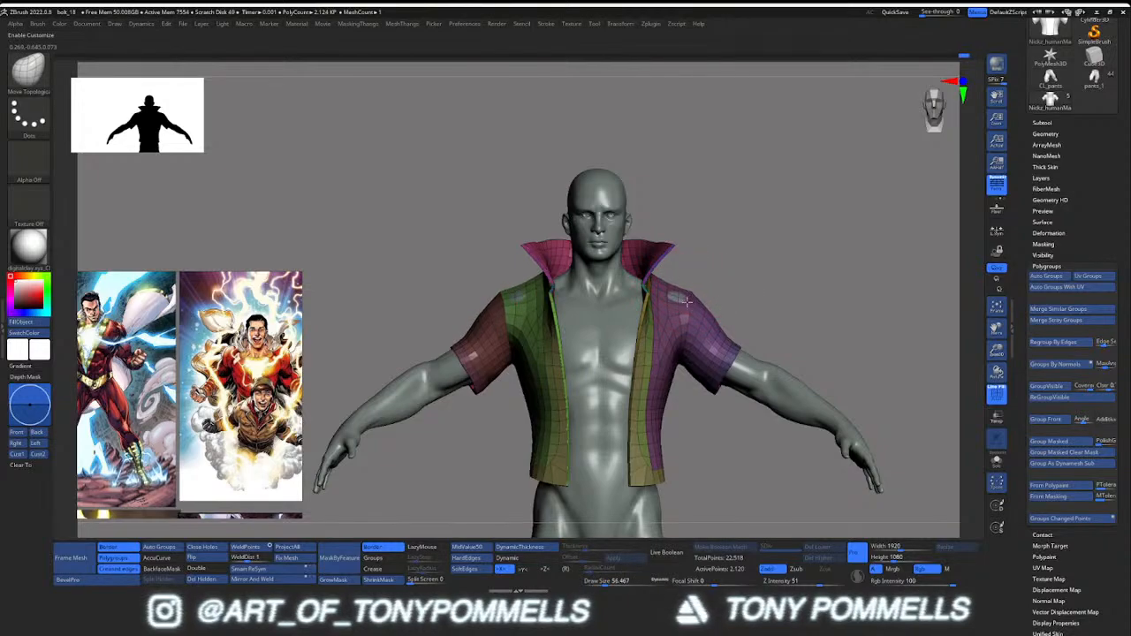
mouse_move(681, 299)
right_down()
mouse_move(651, 275)
mouse_move(622, 306)
mouse_move(715, 279)
mouse_move(690, 284)
mouse_move(699, 292)
mouse_move(704, 269)
mouse_move(720, 264)
mouse_move(700, 252)
mouse_move(723, 257)
mouse_move(686, 237)
right_up()
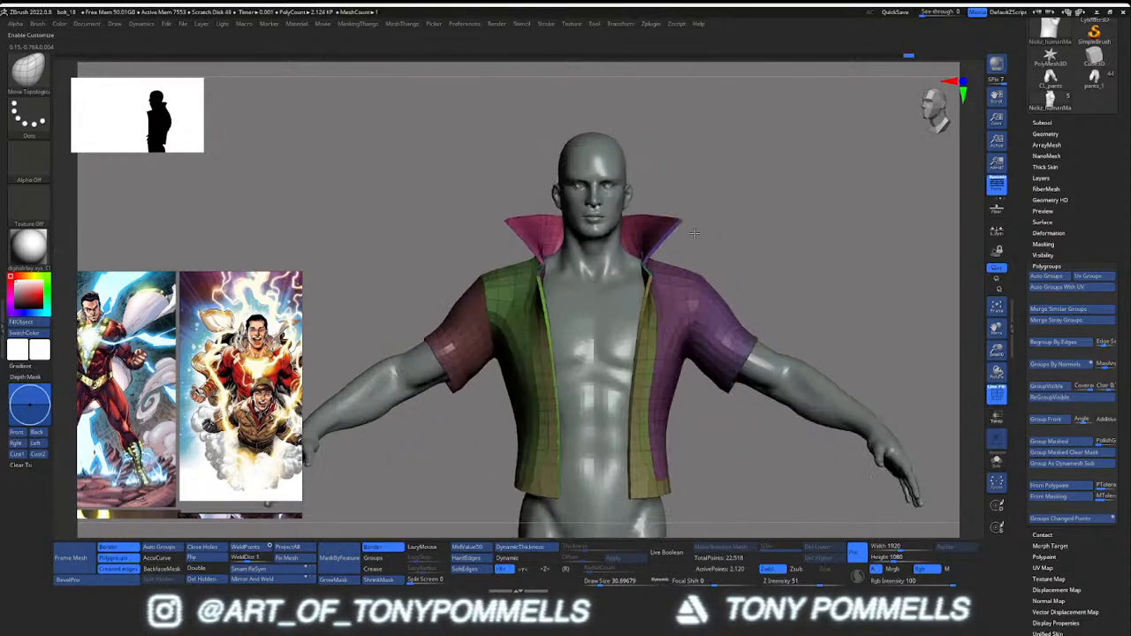
Tidy the notch between the collar and lapel with small Move Topological adjustments
key(shift+f)
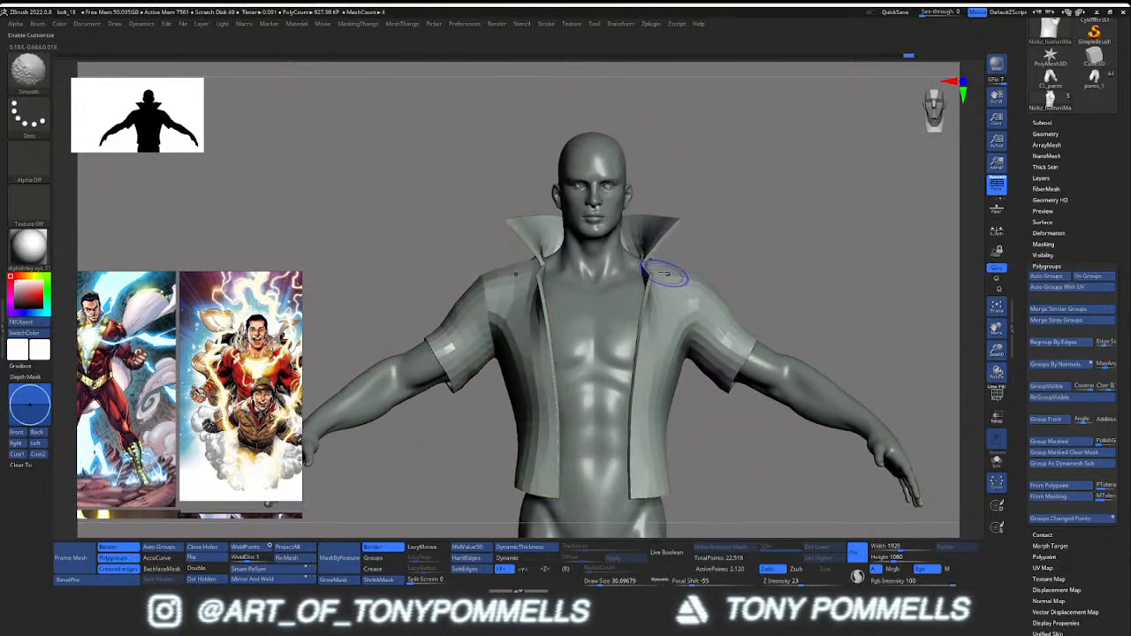
mouse_move(654, 240)
right_down()
mouse_move(671, 295)
mouse_move(796, 296)
right_up()
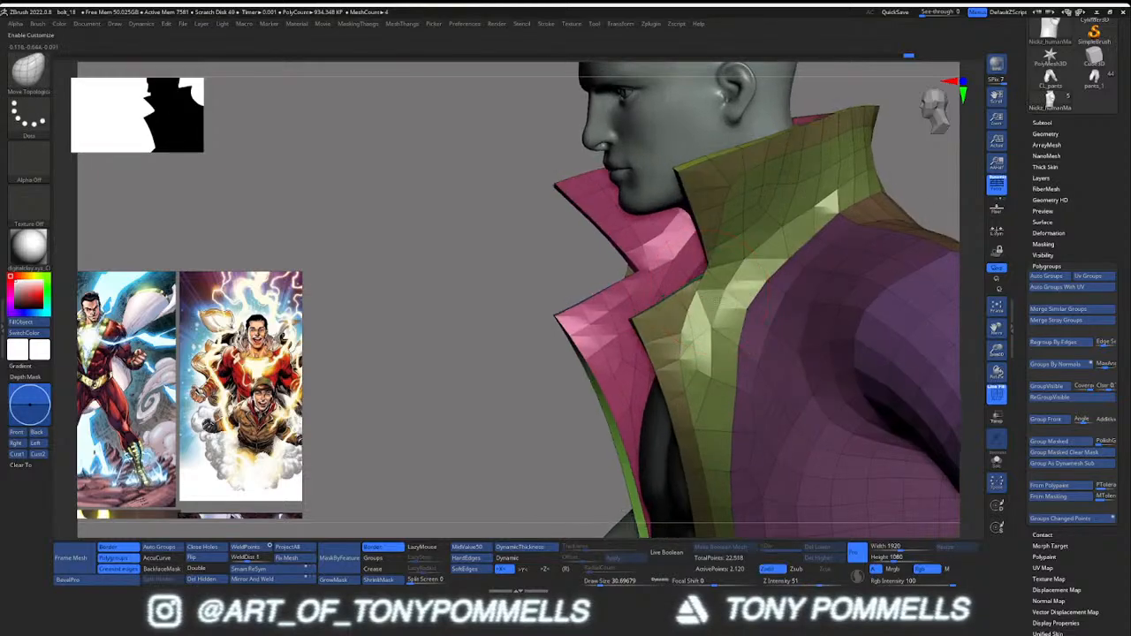
right_drag(718, 300, 796, 296)
ctrl+right_drag(707, 274, 707, 309)
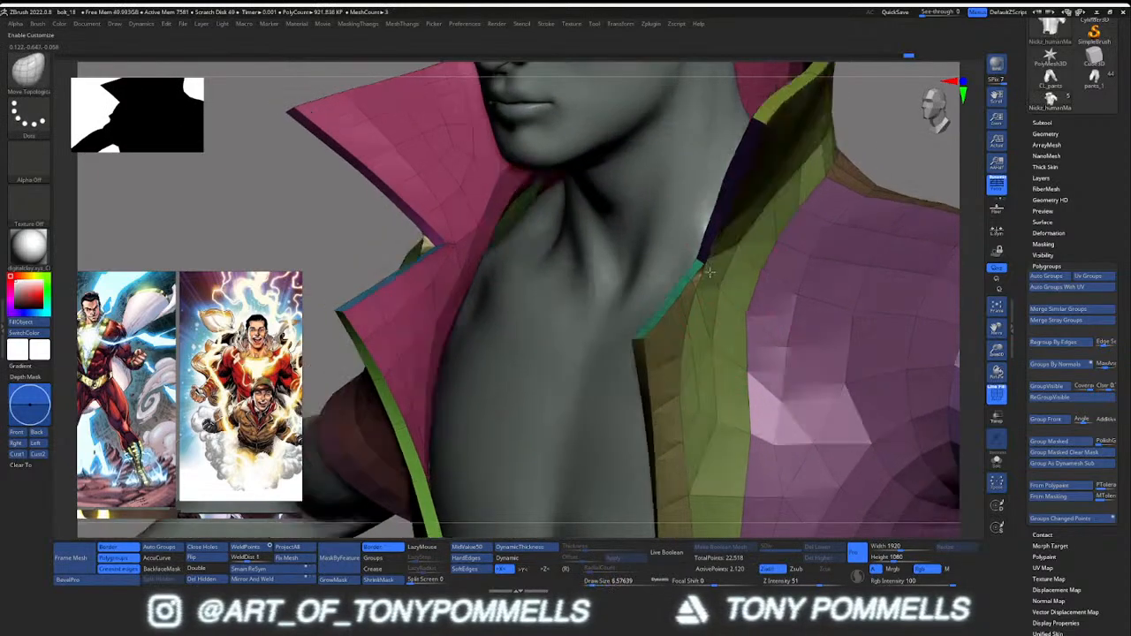
right_drag(777, 274, 701, 264)
drag(732, 267, 742, 276)
right_drag(807, 308, 730, 274)
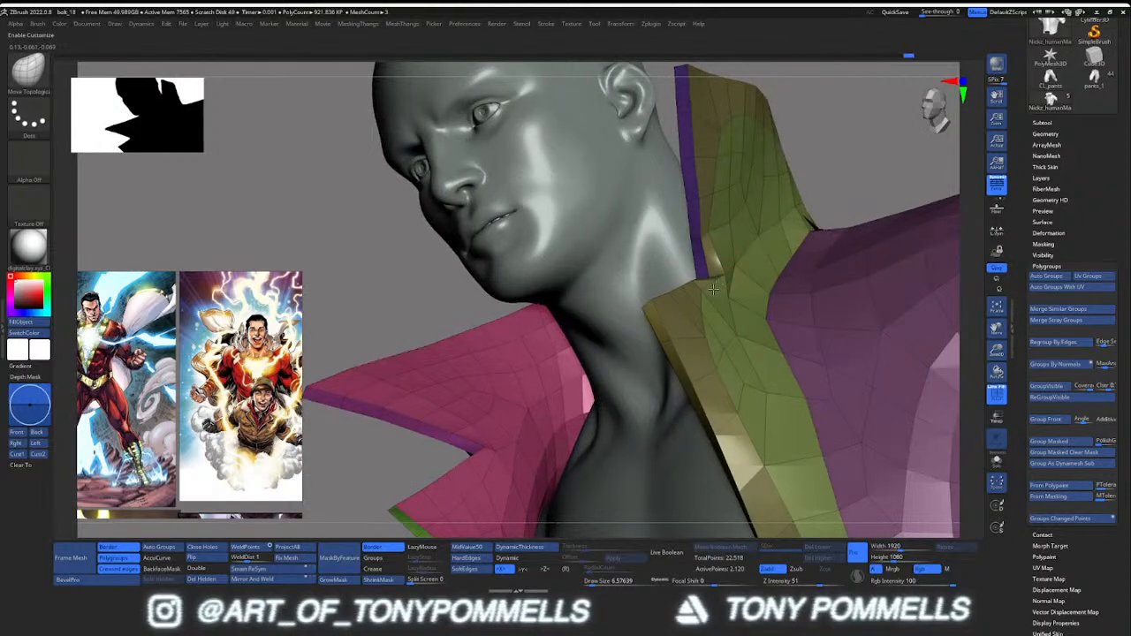
drag(724, 267, 719, 281)
right_drag(719, 281, 731, 265)
Smooth the garment with Polish By Groups and crease its polygroup borders with Crease PG
key(m)
click(692, 405)
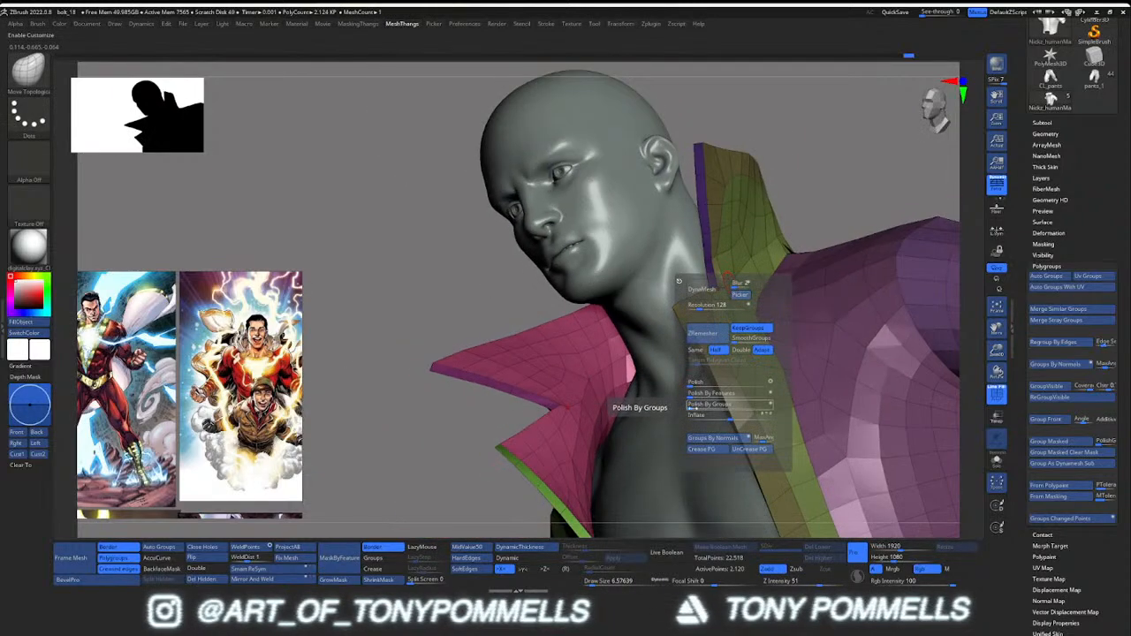
right_drag(707, 303, 670, 297)
right_drag(599, 387, 693, 340)
key(m)
click(658, 518)
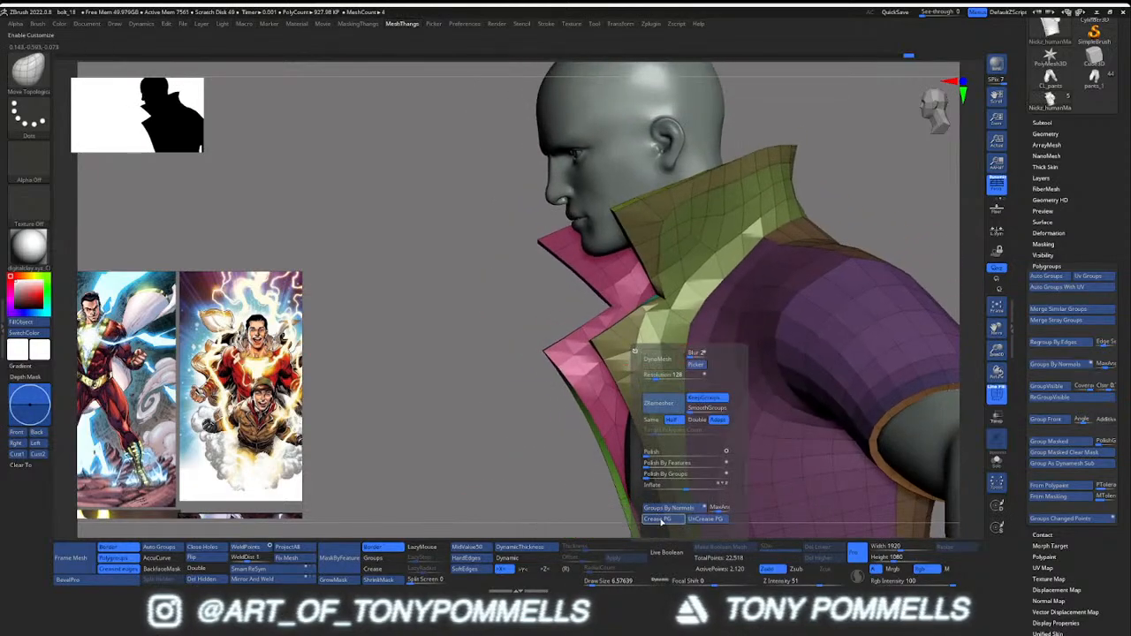
right_drag(578, 380, 658, 349)
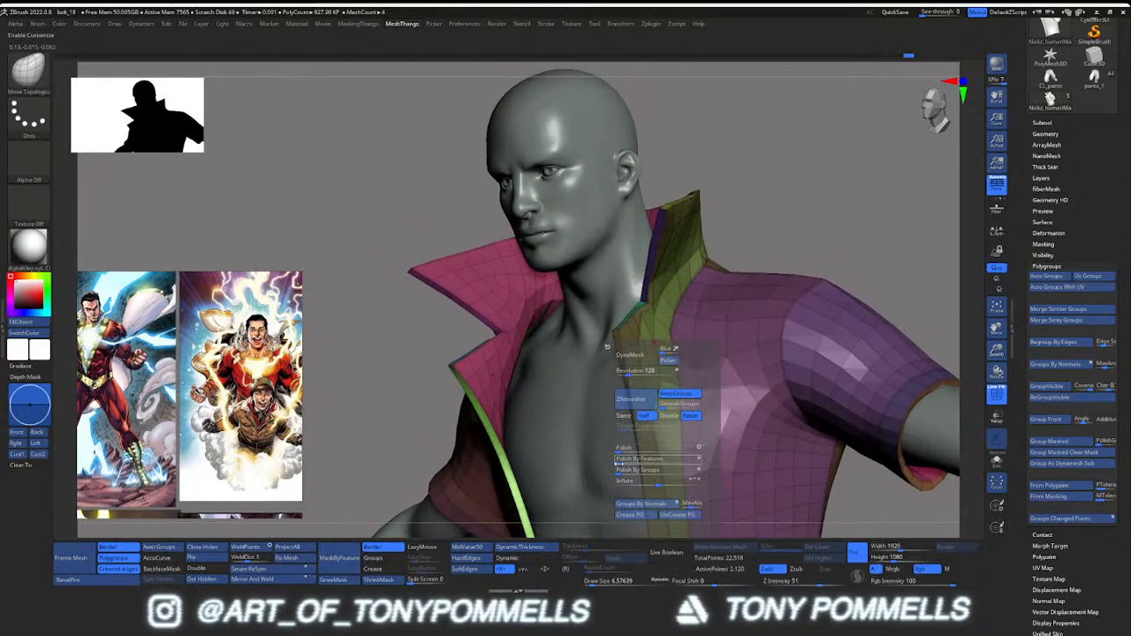
Try subdividing the creased garment to preview its smoothed collar and edges
key(ctrl)
key(ctrl)
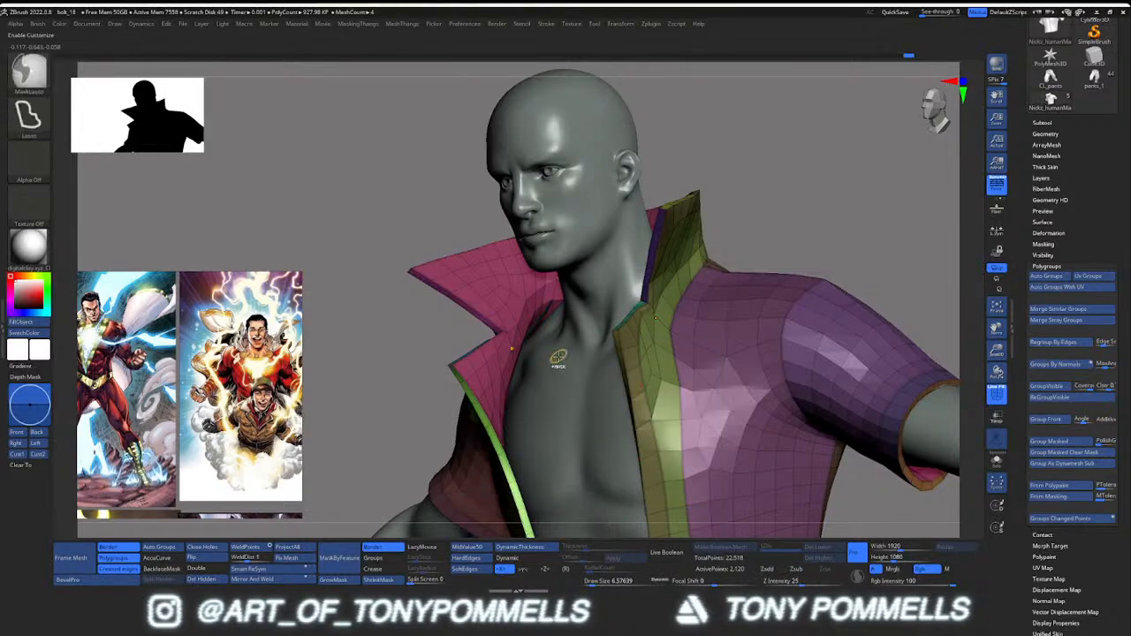
key(ctrl+d)
right_drag(651, 337, 675, 295)
key(ctrl+d)
key(ctrl+z)
key(ctrl+z)
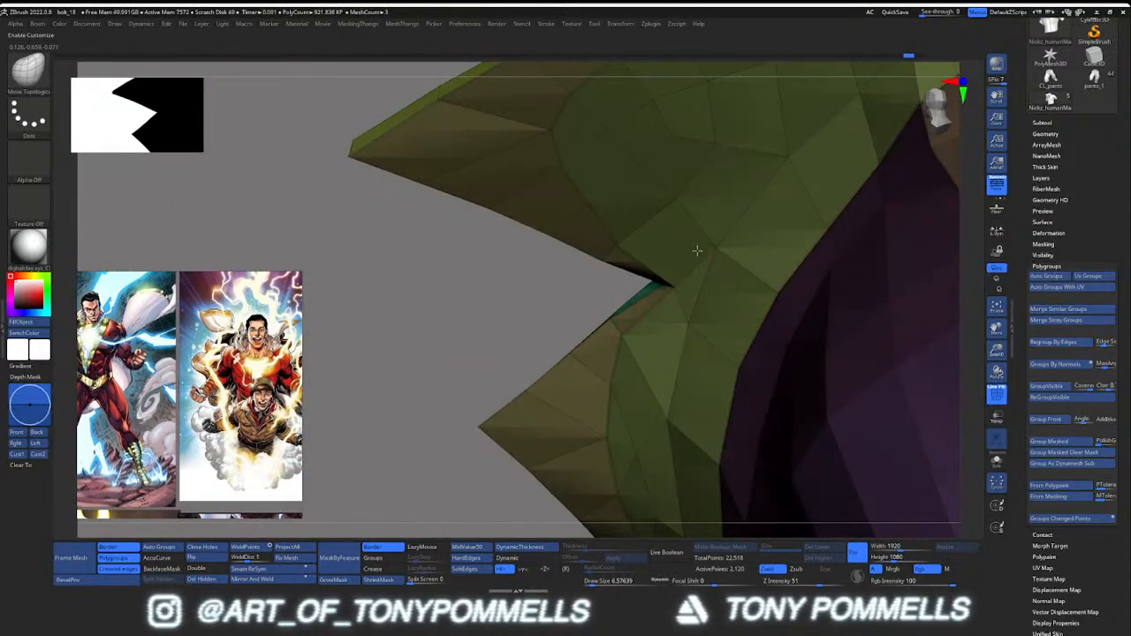
Isolate the outer collar and lapel faces, merge them into one polygroup, and unhide the rest of the garment
right_drag(697, 251, 656, 237)
ctrl+shift+click(609, 292)
ctrl+right_drag(609, 291, 566, 237)
key(ctrl+w)
ctrl+shift+click(811, 288)
Refresh the creases along the regrouped borders with UnCrease PG and Crease PG, and smooth them with Polish By Groups
right_drag(689, 310, 707, 281)
right_drag(650, 324, 658, 364)
key(m)
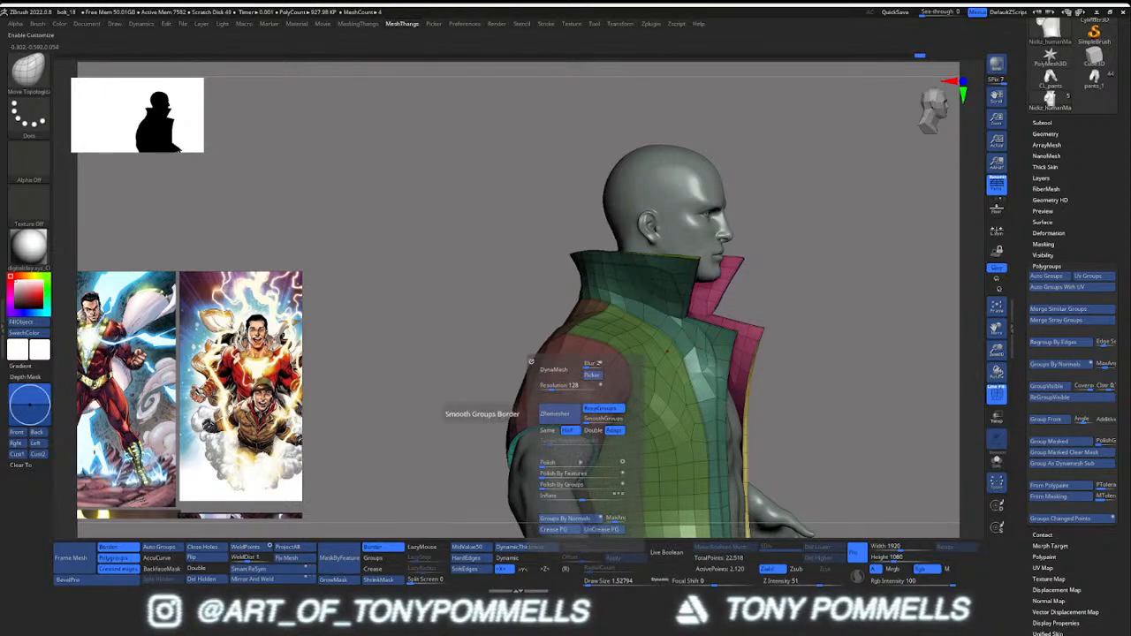
click(591, 531)
click(569, 531)
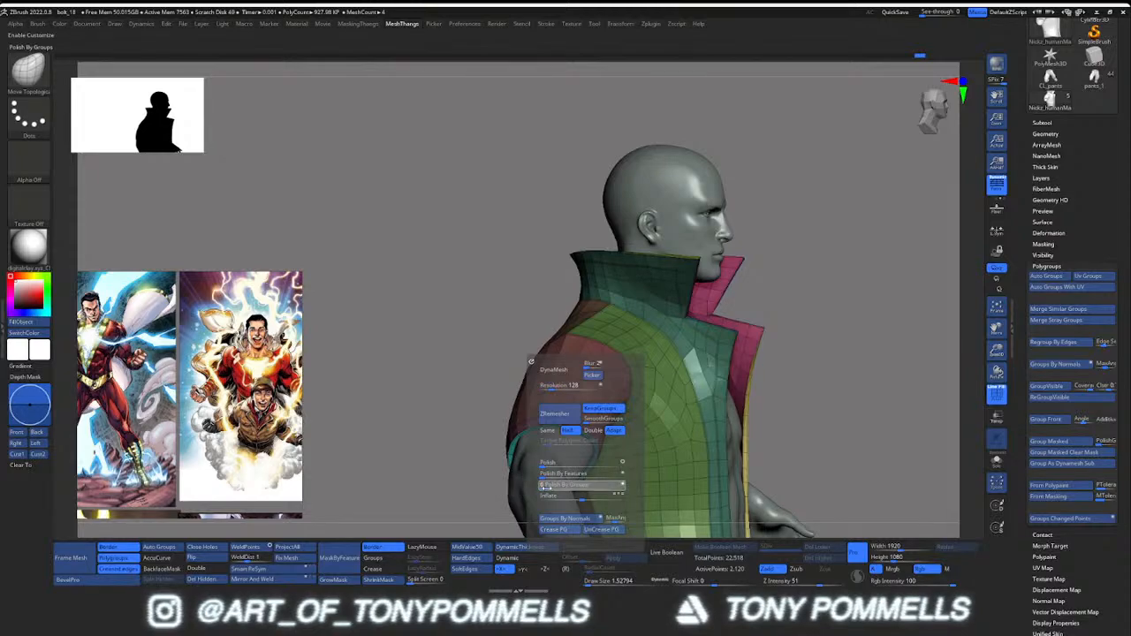
drag(549, 488, 556, 489)
Adjust the garment's front shoulder and upper back with Move Topological
drag(875, 371, 753, 361)
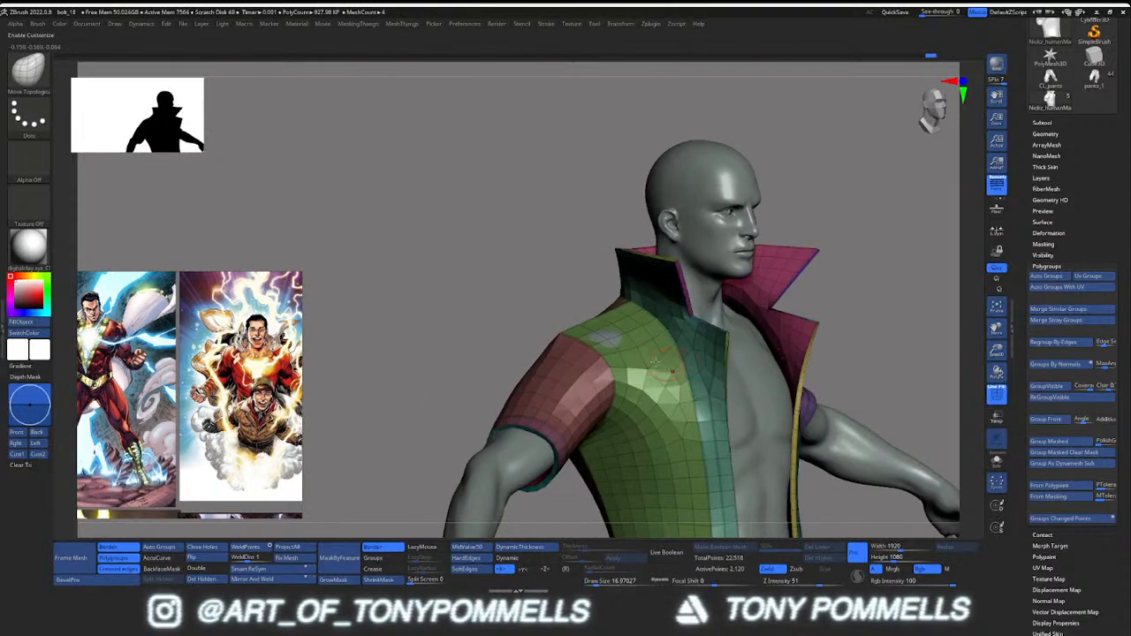
mouse_move(658, 359)
mouse_down()
mouse_move(652, 342)
mouse_move(495, 346)
mouse_move(563, 357)
mouse_up()
key(s)
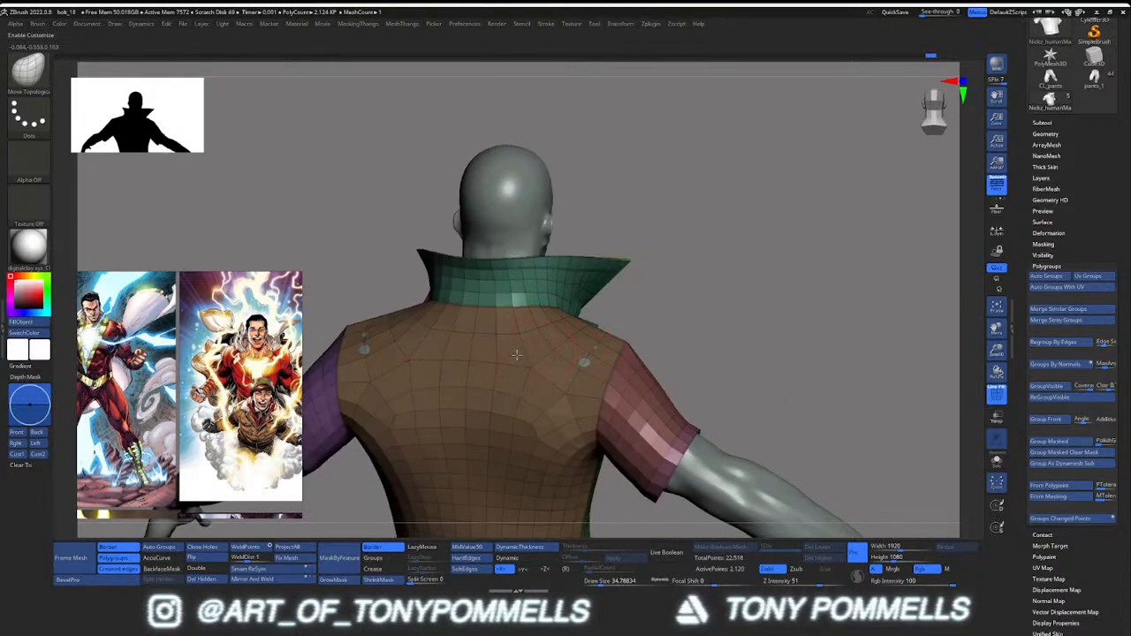
right_drag(586, 361, 549, 322)
right_drag(550, 322, 575, 320)
alt+right_drag(553, 358, 579, 301)
Open the garment's geometry crease settings
key(2)
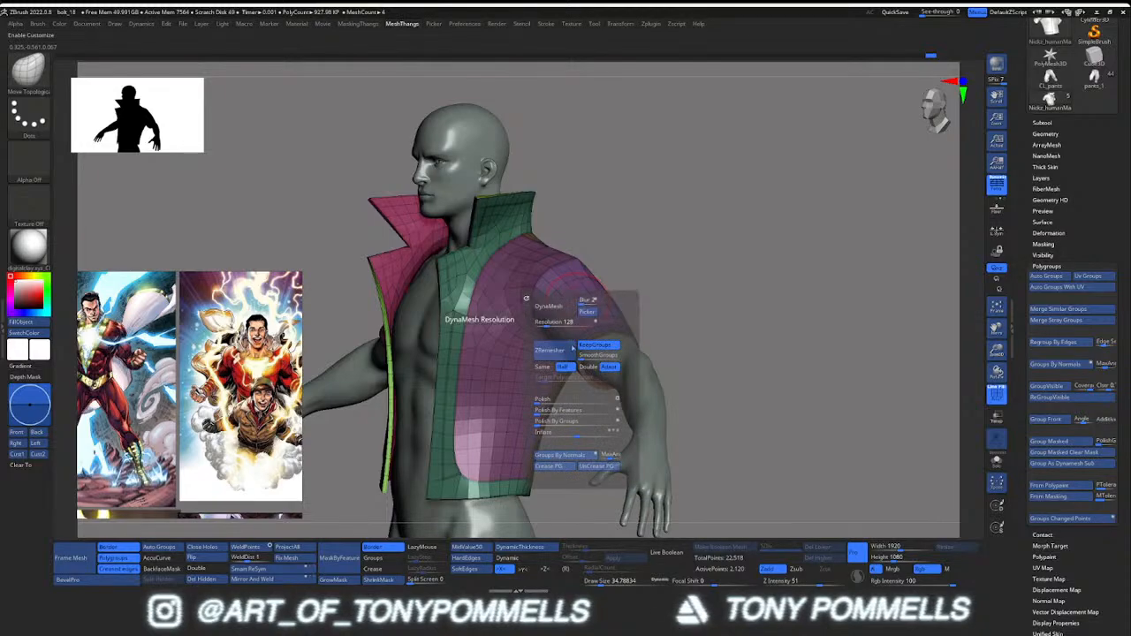
mouse_move(449, 339)
right_down()
mouse_move(520, 341)
mouse_move(464, 329)
right_up()
key(2)
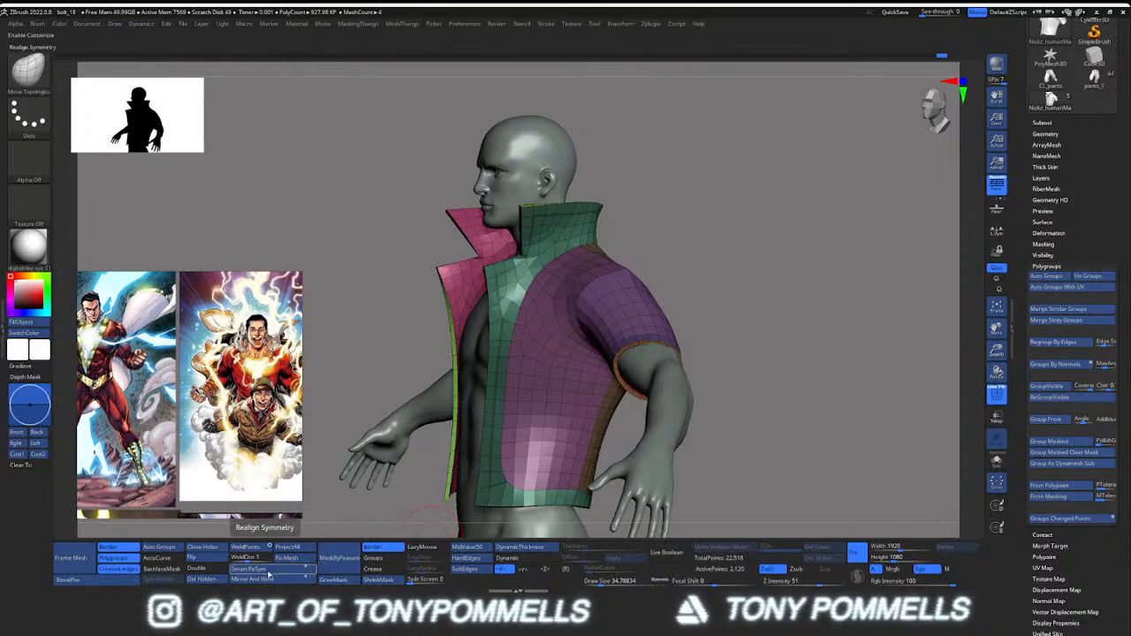
click(1046, 133)
click(1048, 232)
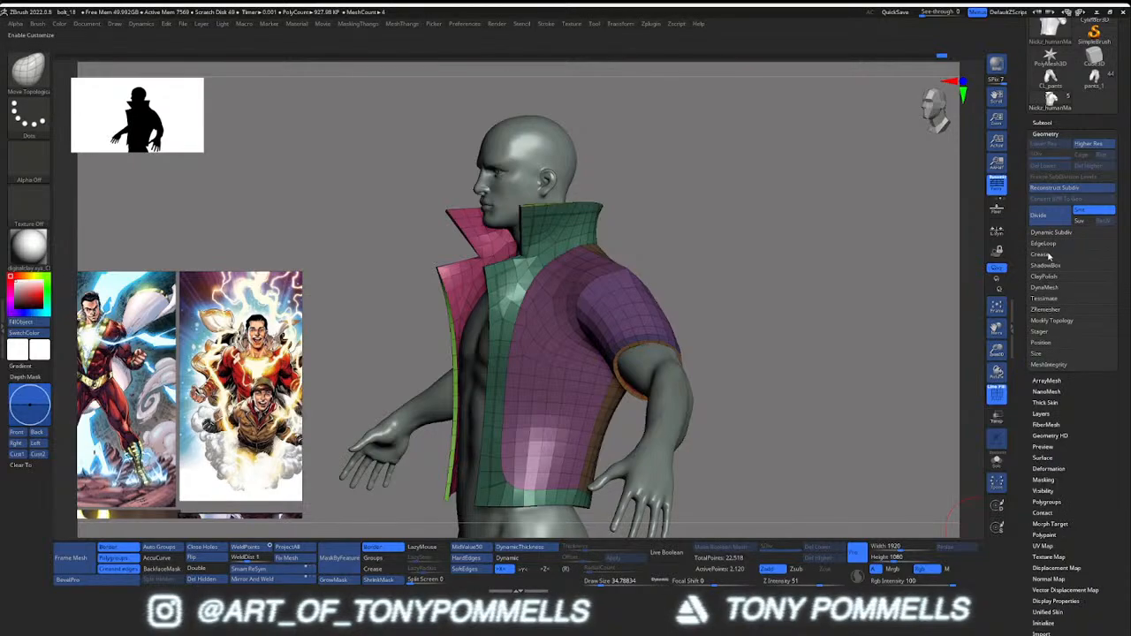
click(1041, 255)
Nudge the inner corner where the front trim meets the hem band into a cleaner shape
drag(707, 313, 753, 278)
key(1)
right_drag(614, 345, 605, 347)
key(s)
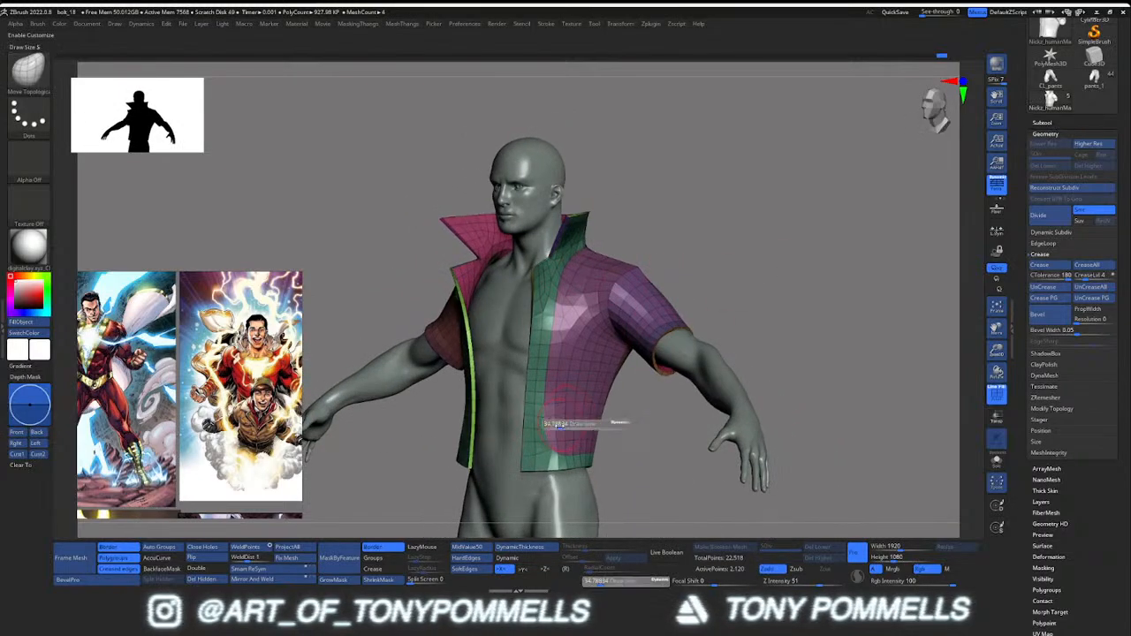
ctrl+right_drag(557, 426, 549, 463)
key(s)
drag(549, 456, 545, 456)
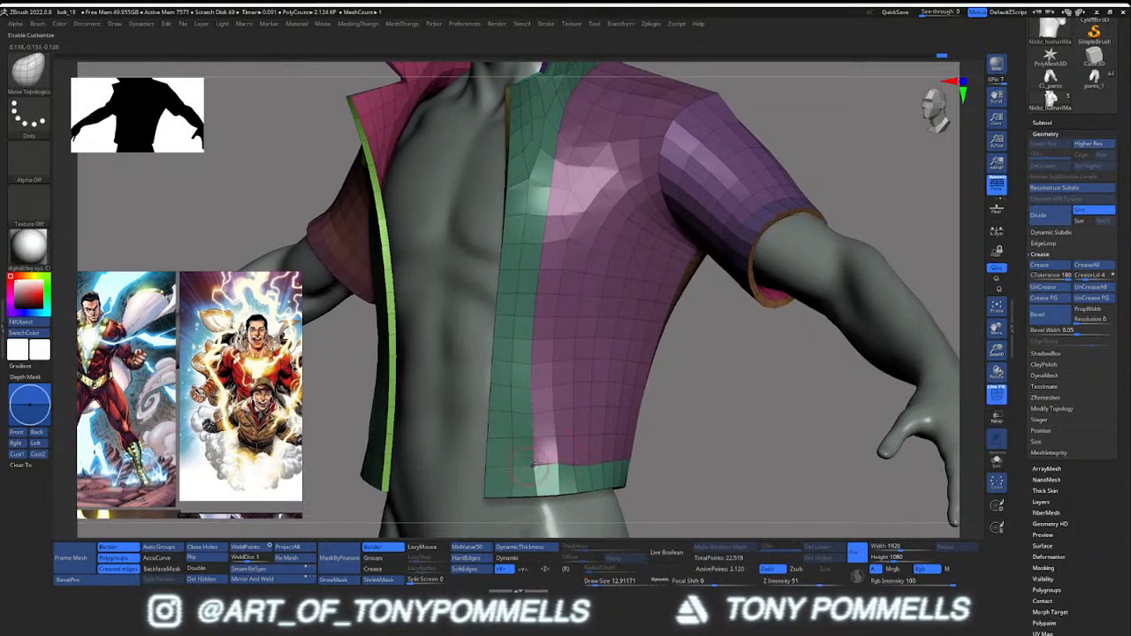
Crease the garment's polygroup borders and subdivide it to level 2, with the polygroup display turned off
right_drag(742, 397, 579, 327)
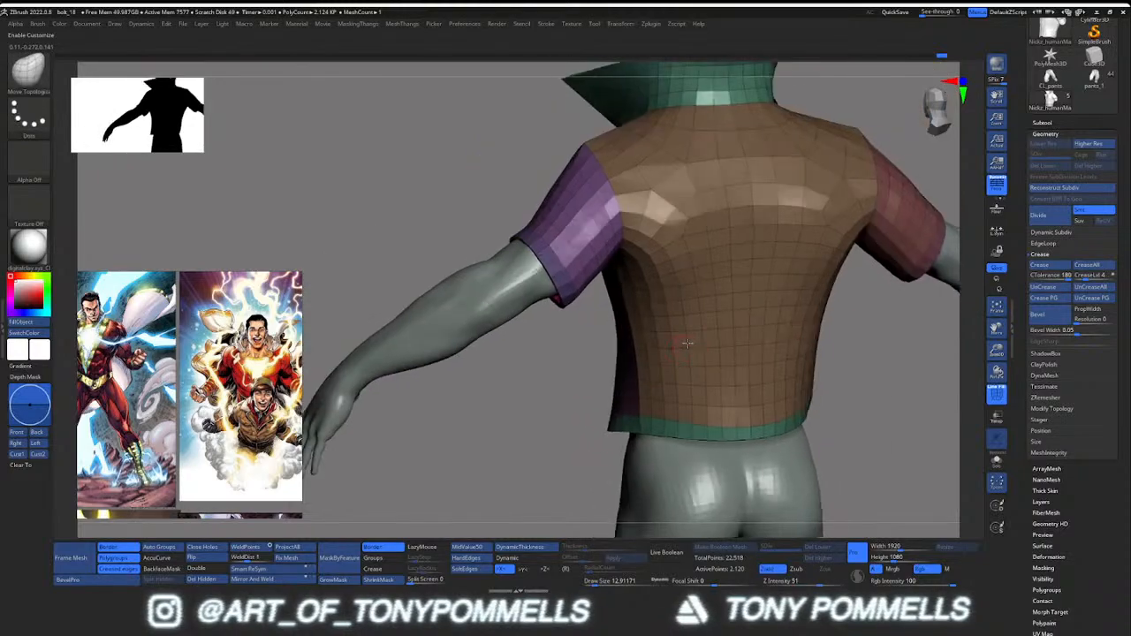
right_drag(698, 291, 662, 287)
alt+right_drag(662, 287, 727, 338)
right_drag(610, 340, 655, 310)
right_drag(588, 327, 625, 329)
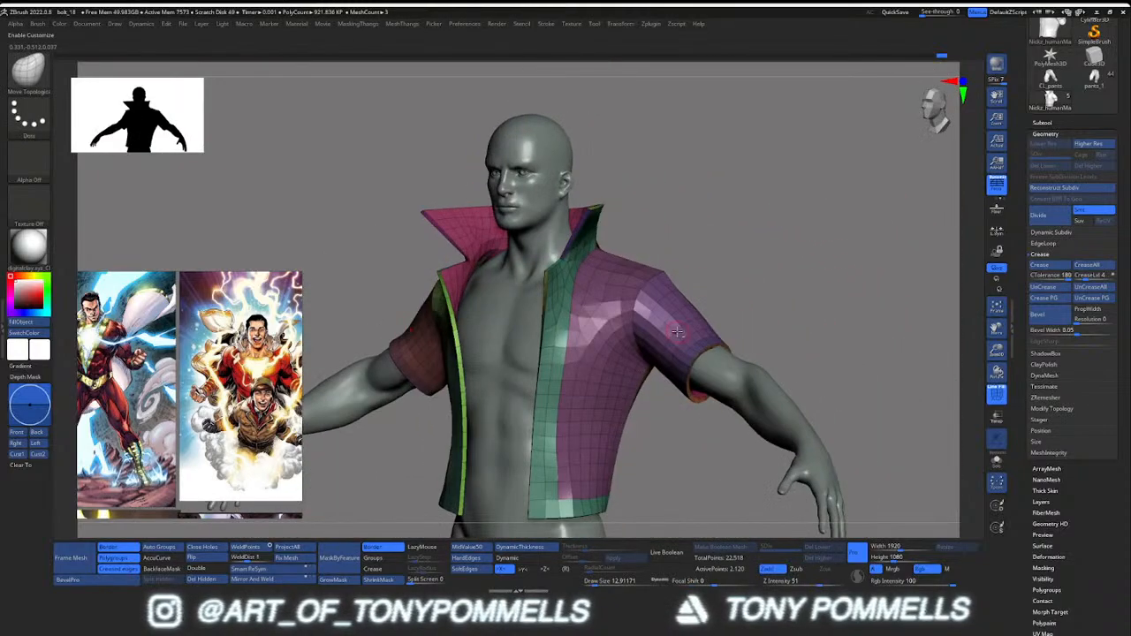
key(2)
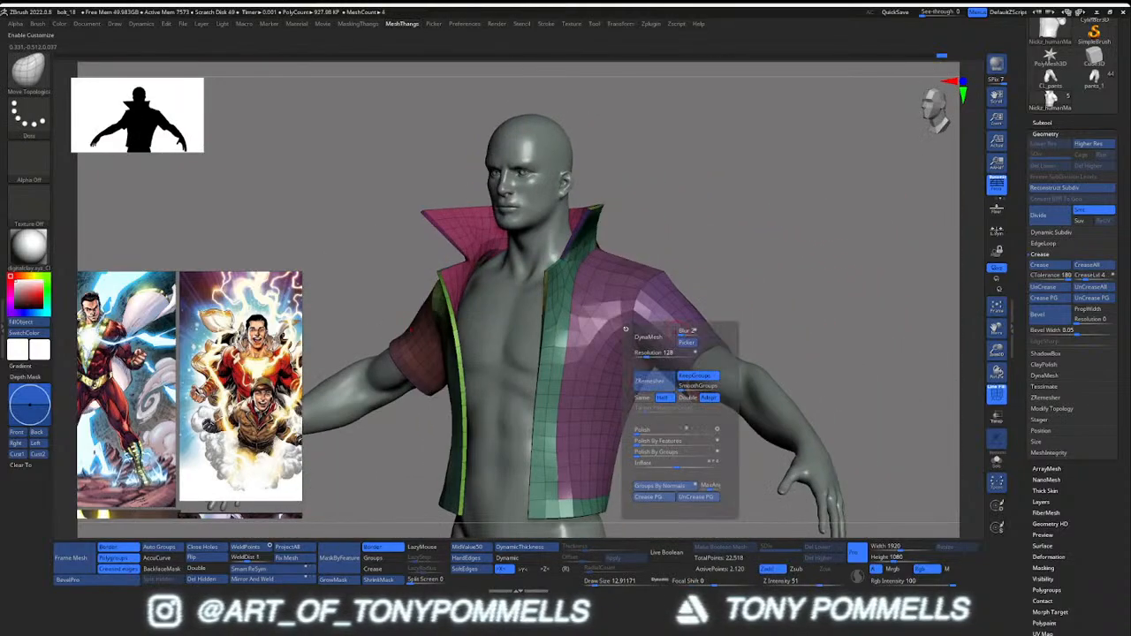
click(658, 497)
key(ctrl+d)
key(shift+f)
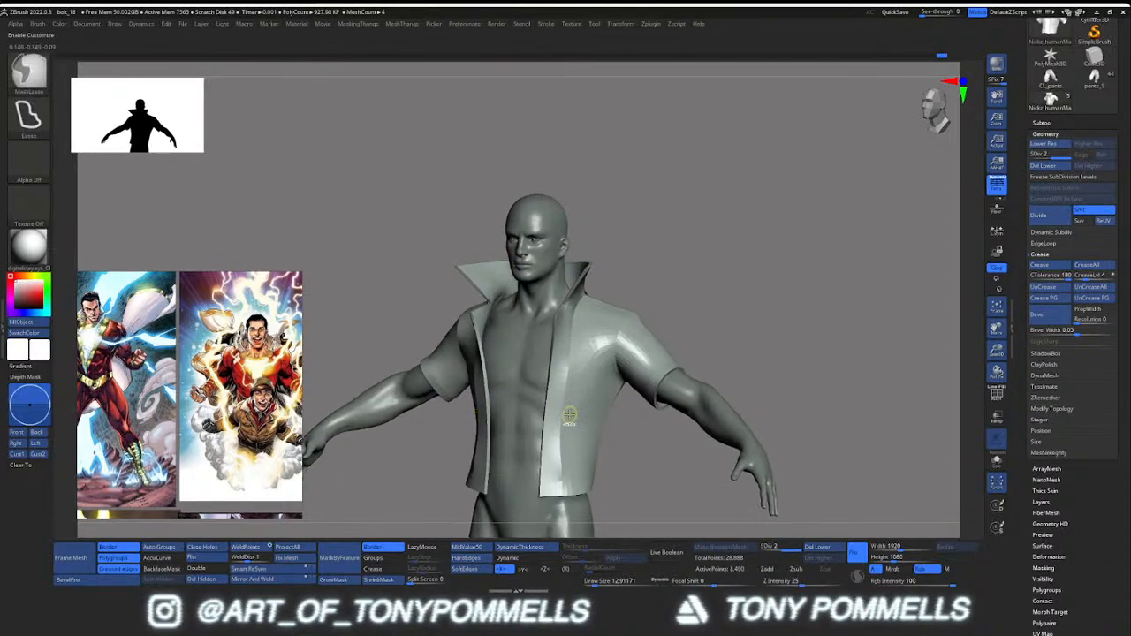
Remove the creases from the jacket's polygroup borders and subdivide it to level 5
right_drag(571, 412, 605, 372)
key(m)
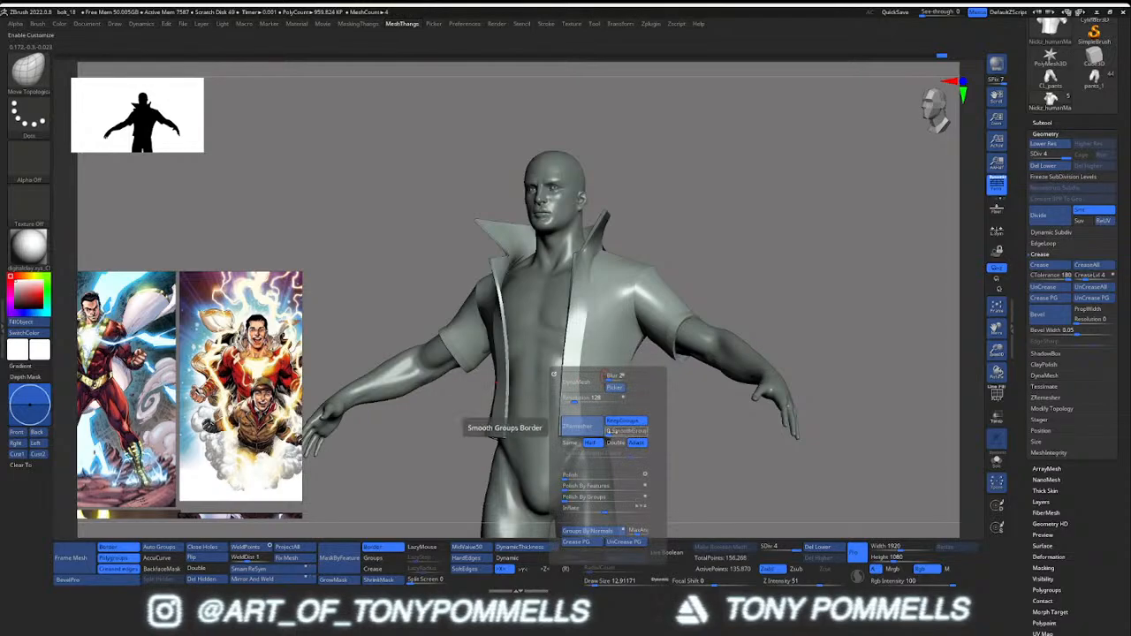
click(635, 541)
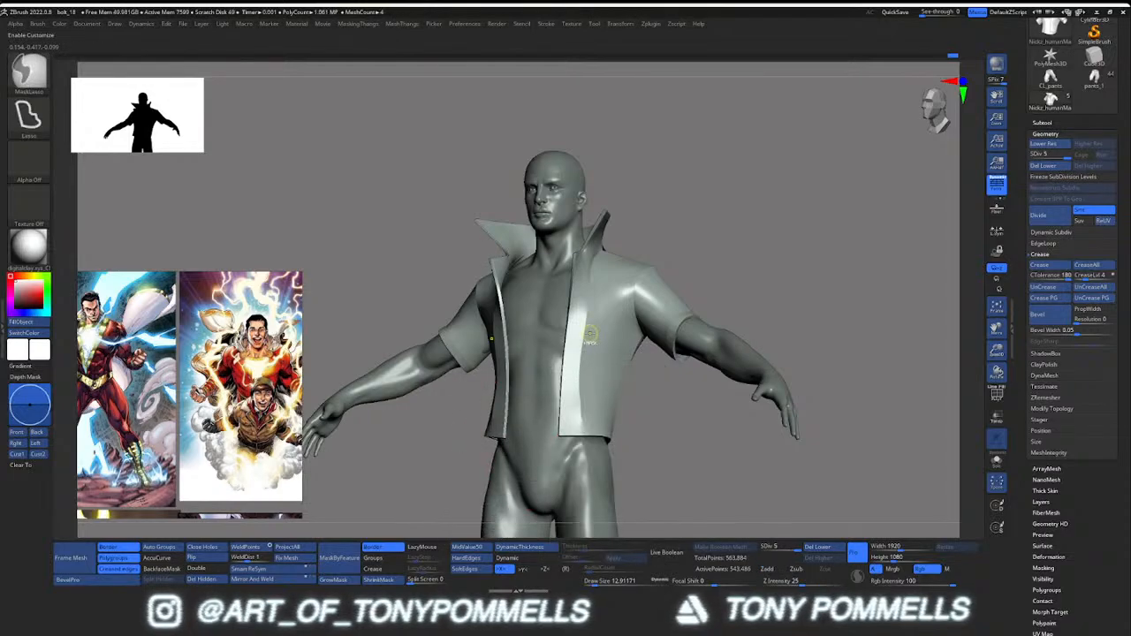
Polish the subdivided jacket's surface slightly and check the panels with the polygroup display
right_drag(589, 333, 521, 336)
key(m)
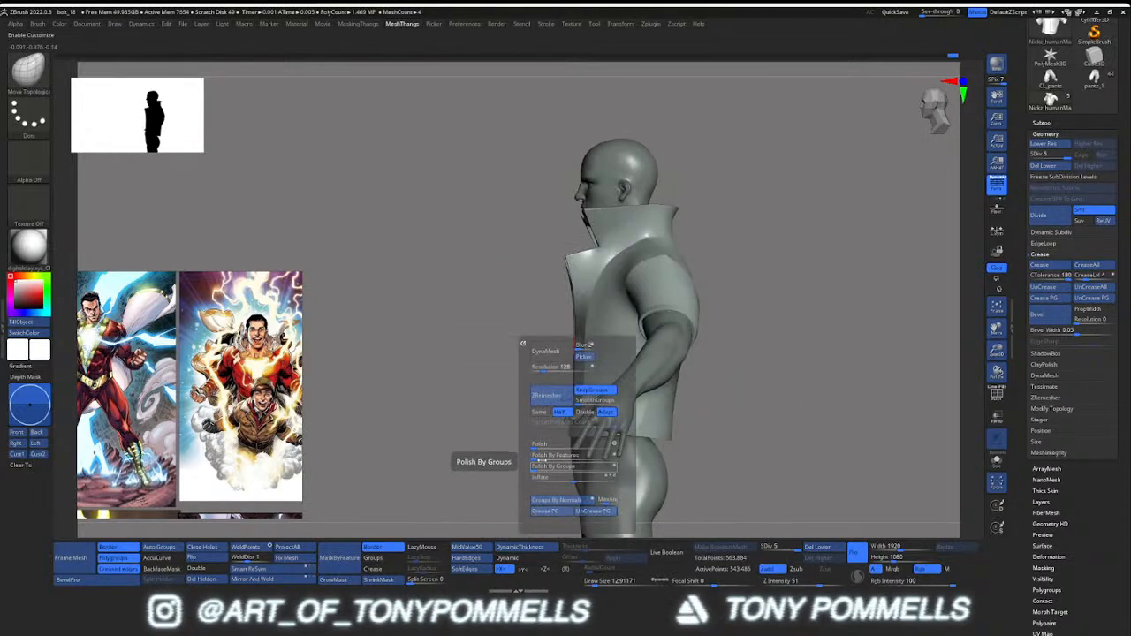
drag(535, 445, 550, 444)
mouse_move(530, 380)
right_down()
mouse_move(629, 345)
mouse_move(507, 321)
mouse_move(581, 323)
mouse_move(538, 290)
mouse_move(508, 318)
right_up()
key(shift+f)
key(shift+f)
key(shift+f)
key(shift+f)
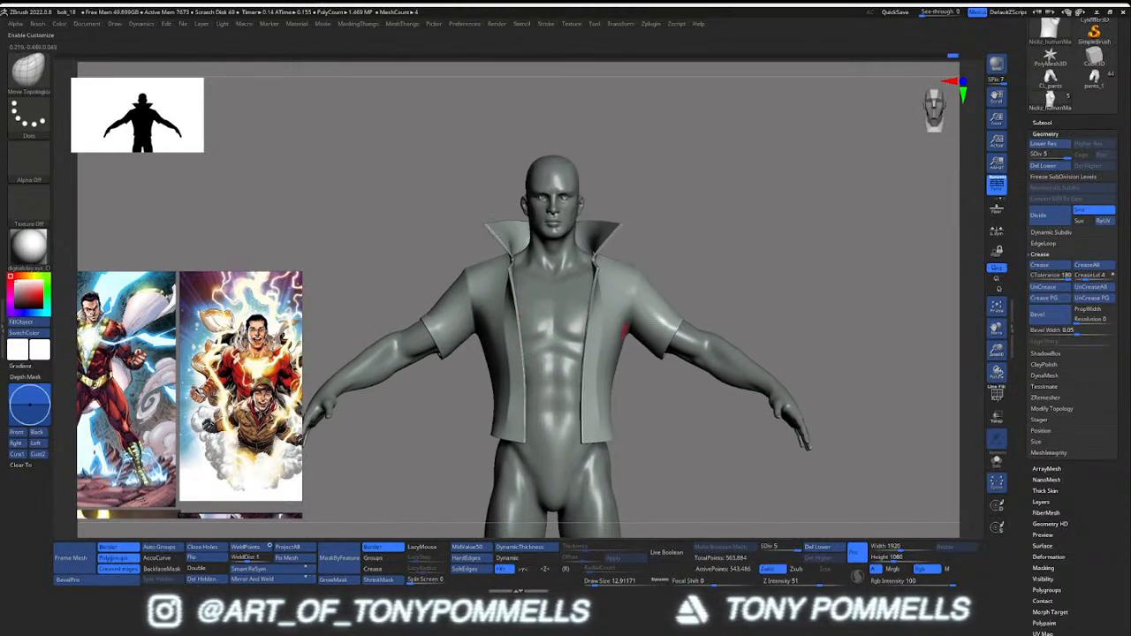
Open NoiseMaker for the jacket's surface and switch the noise from 3D to UV mapping
right_drag(818, 330, 753, 292)
alt+right_drag(753, 291, 786, 173)
click(1059, 133)
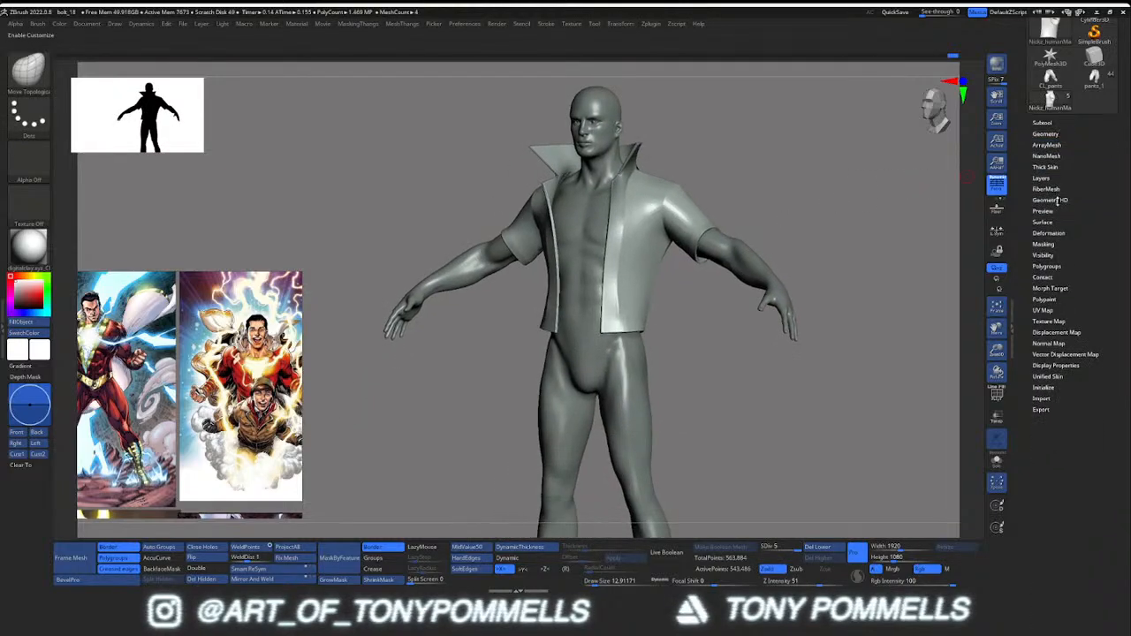
click(1049, 222)
click(1051, 235)
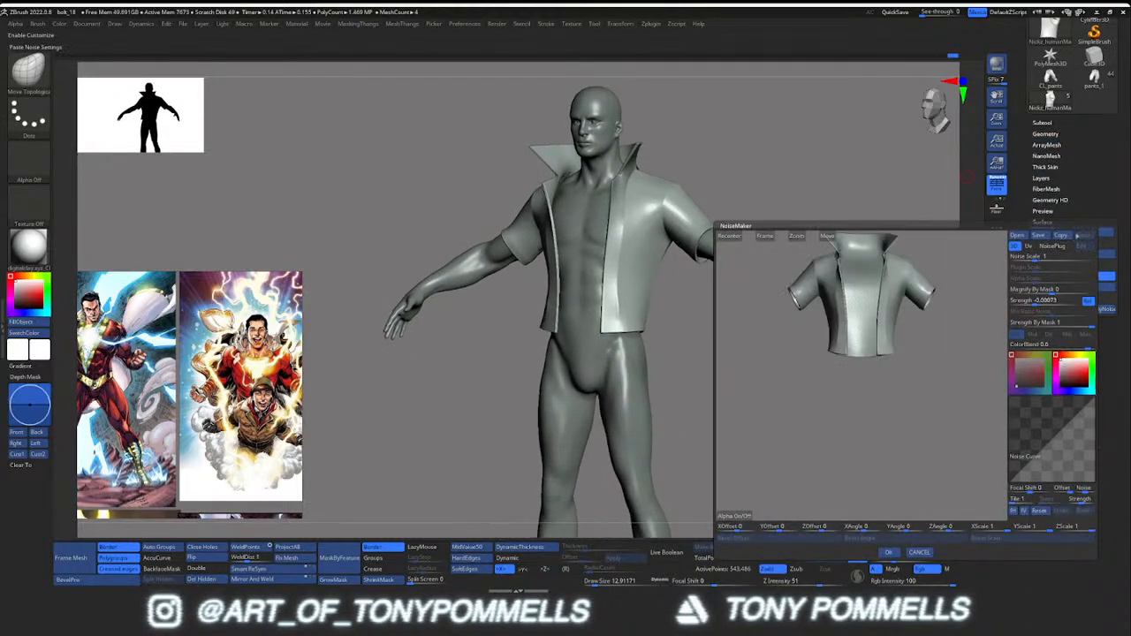
drag(898, 357, 982, 284)
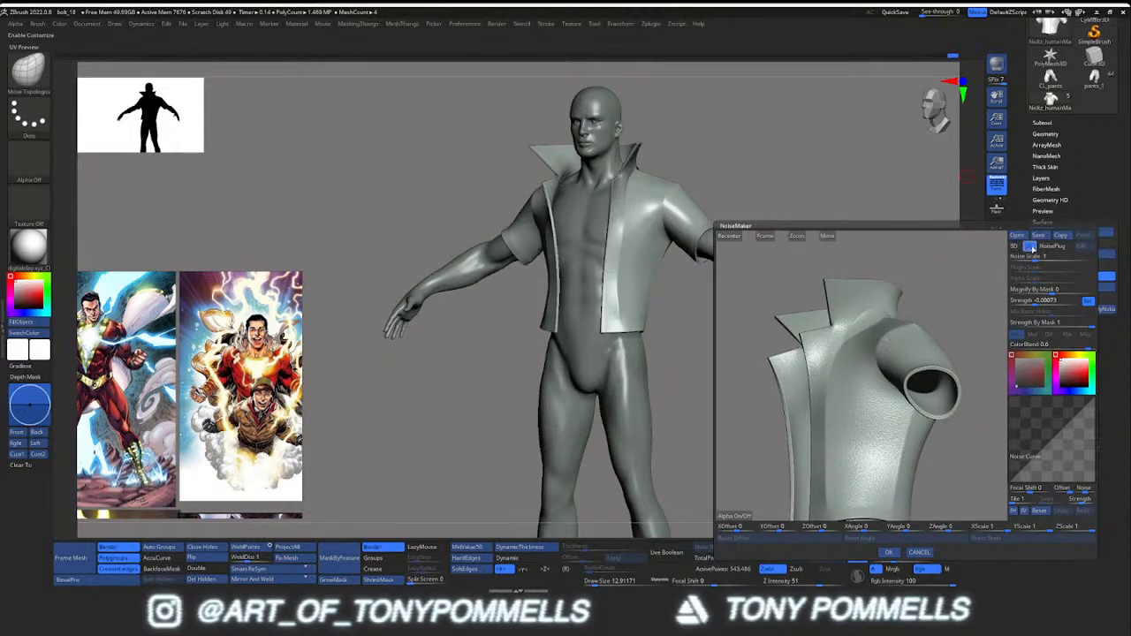
click(1032, 250)
drag(826, 350, 867, 357)
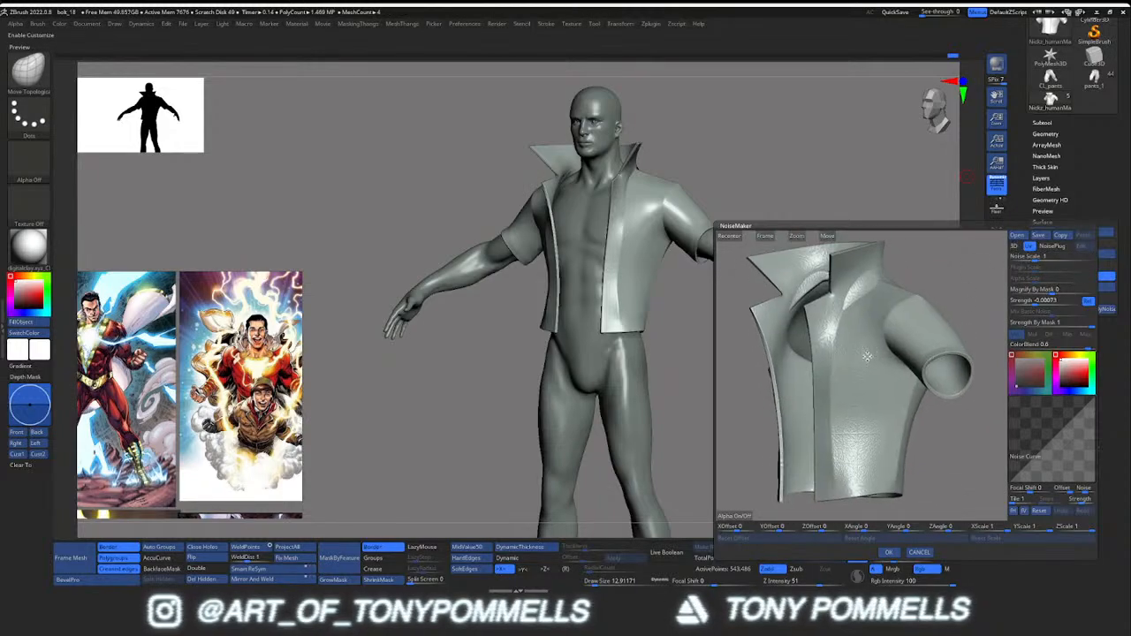
Load a fabric texture from the Seamless Textures folder as the noise alpha
click(736, 516)
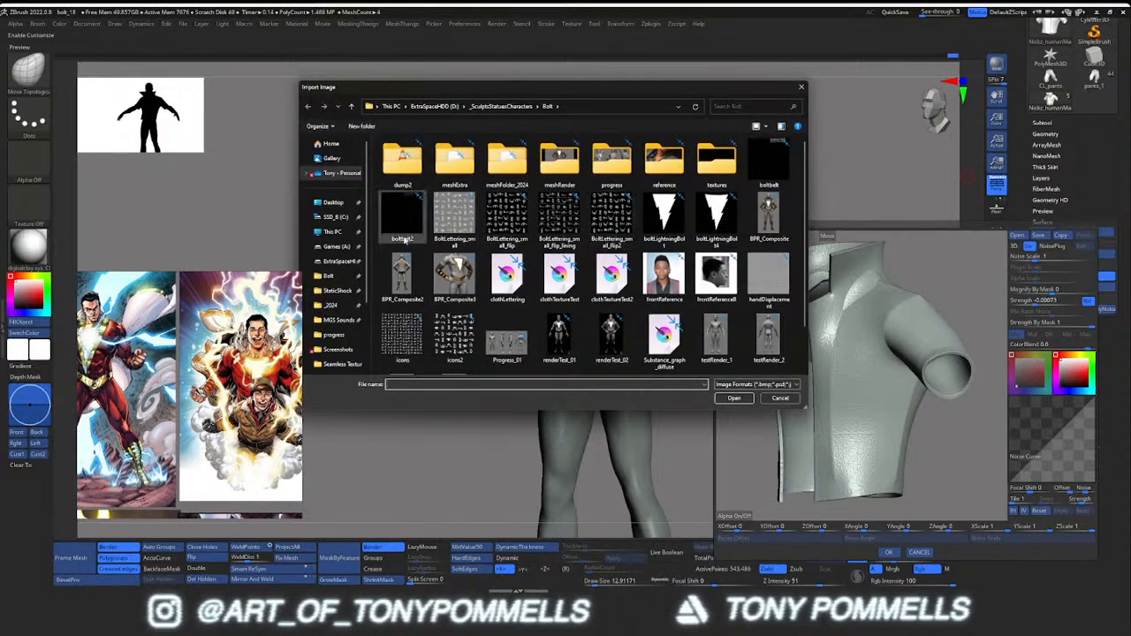
click(333, 216)
drag(510, 91, 72, 78)
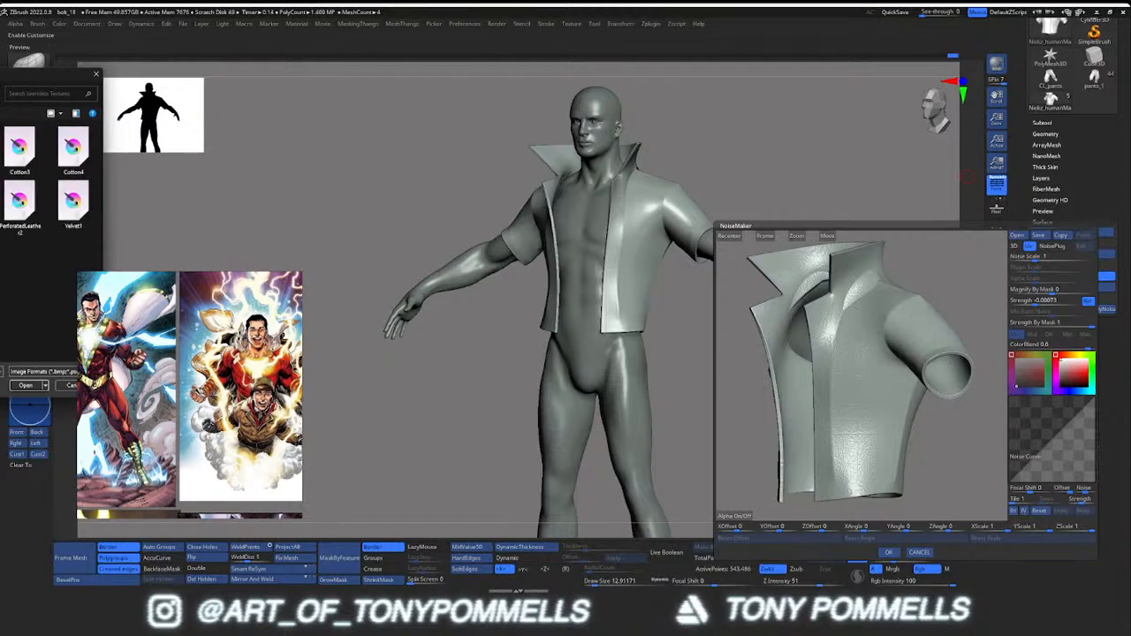
click(25, 386)
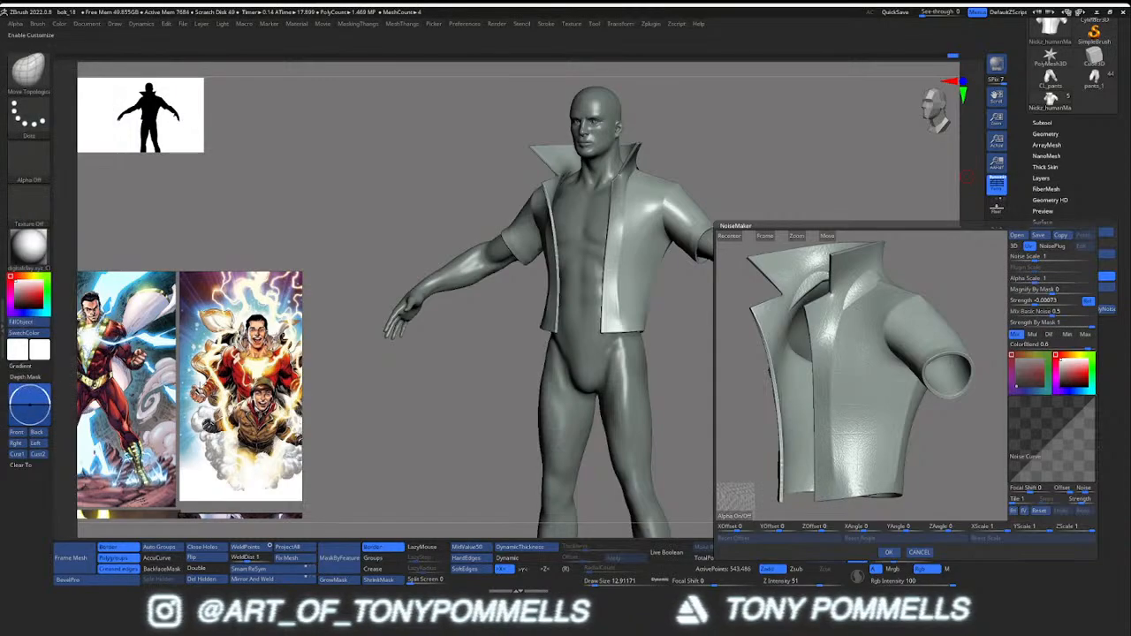
Set Mix Basic Noise and Noise Scale to 0, Strength to -0.00237 and Alpha Scale to 1.34246, and accept the noise
alt+drag(836, 399, 857, 415)
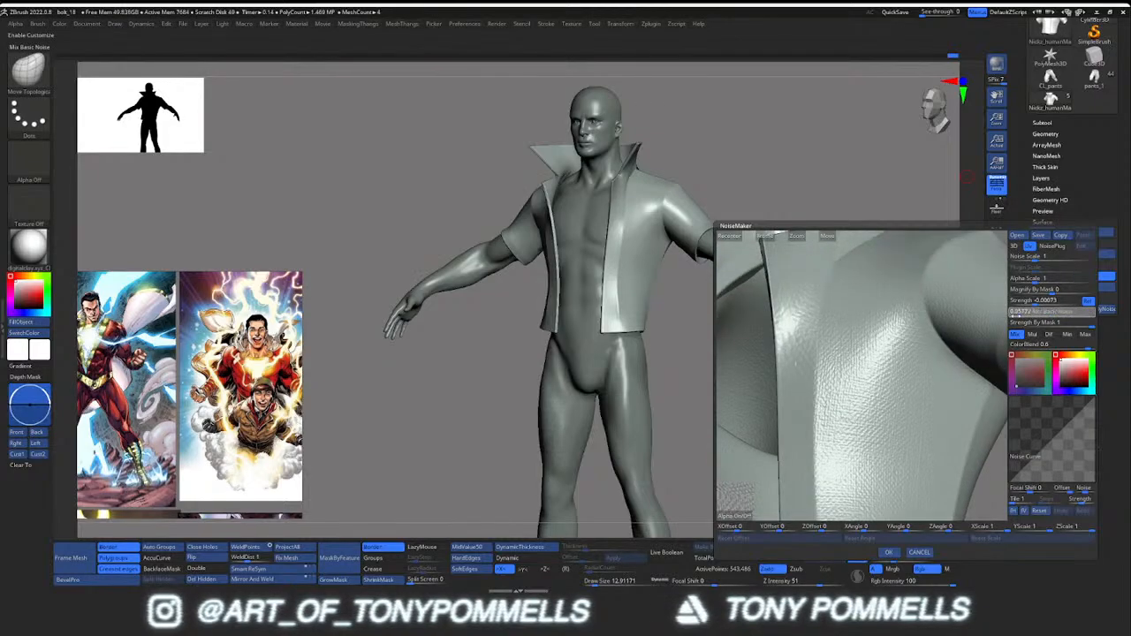
drag(1016, 316, 1010, 316)
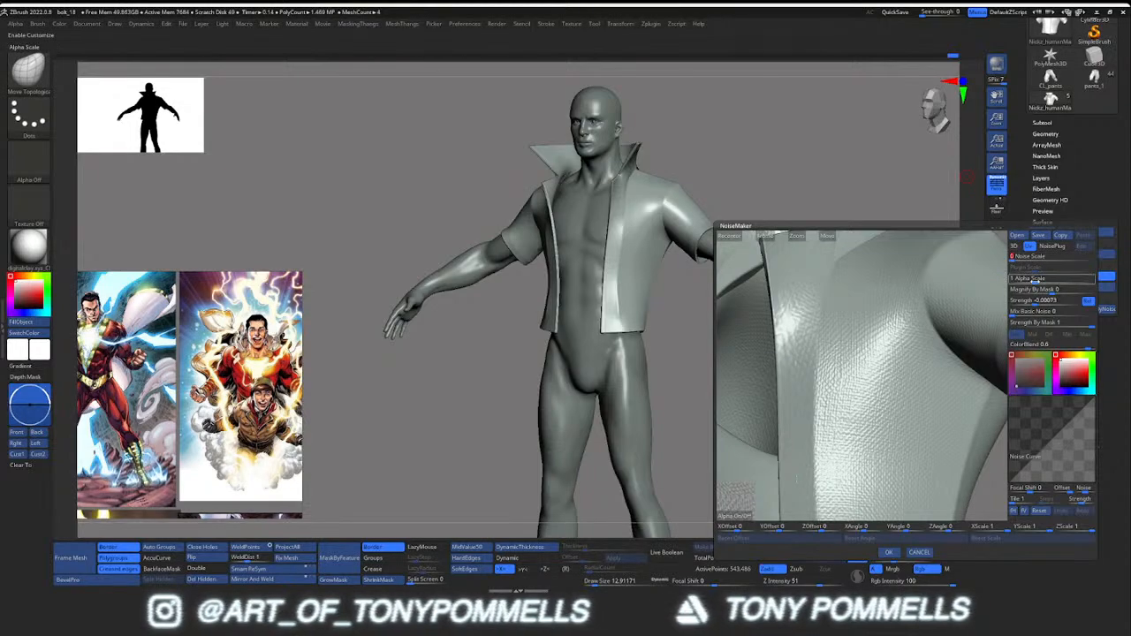
click(1038, 301)
drag(1034, 302, 1034, 279)
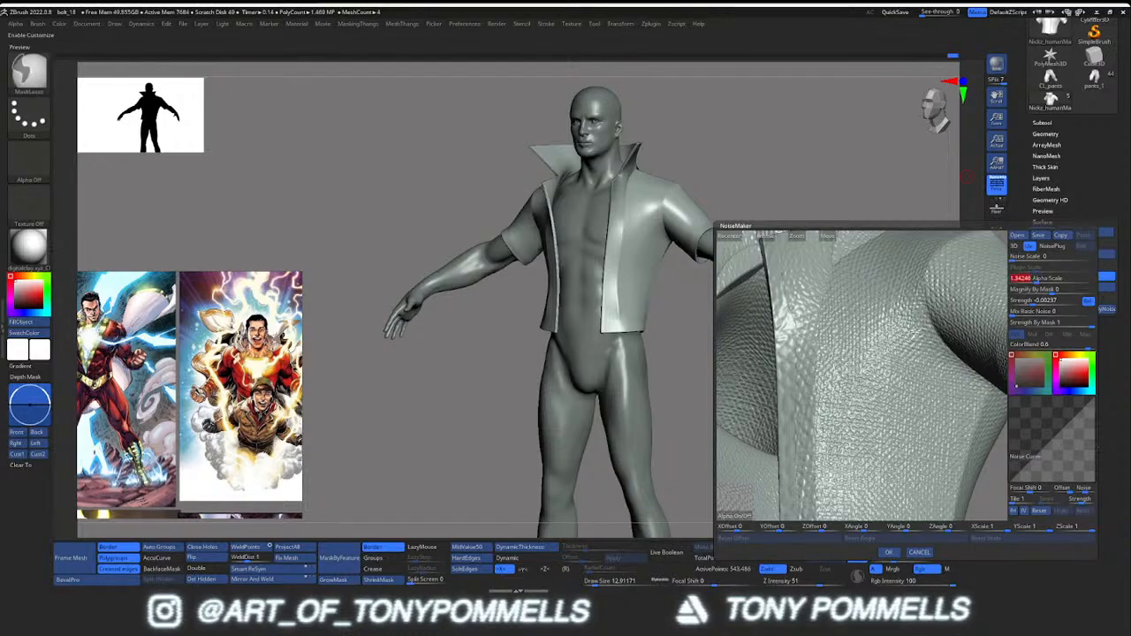
drag(796, 236, 761, 235)
drag(932, 309, 869, 315)
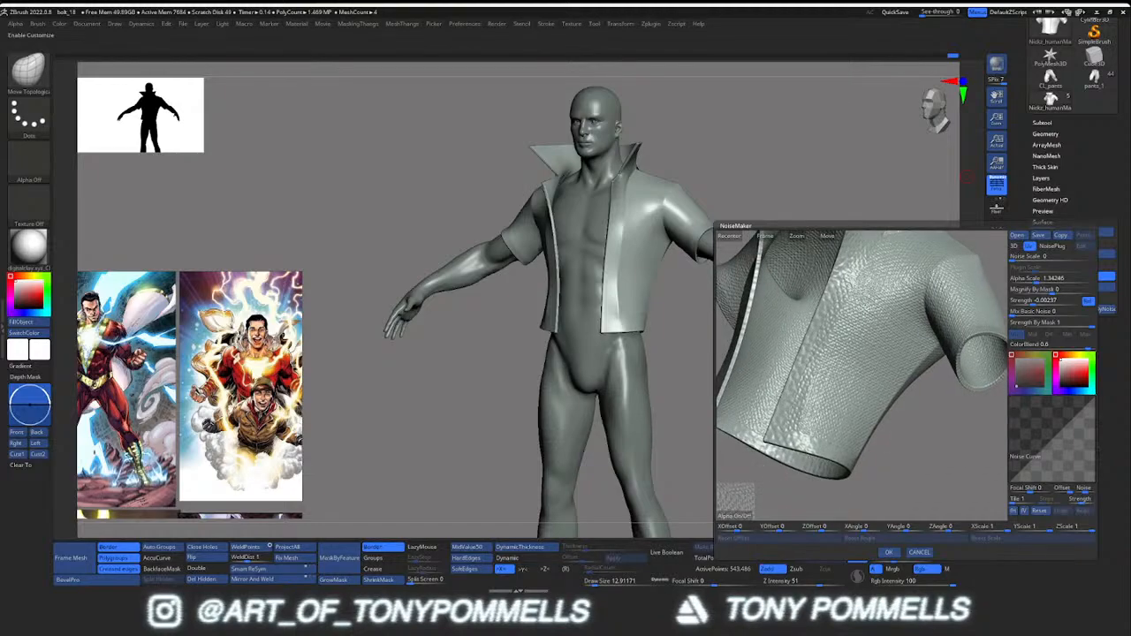
drag(847, 312, 853, 380)
click(888, 553)
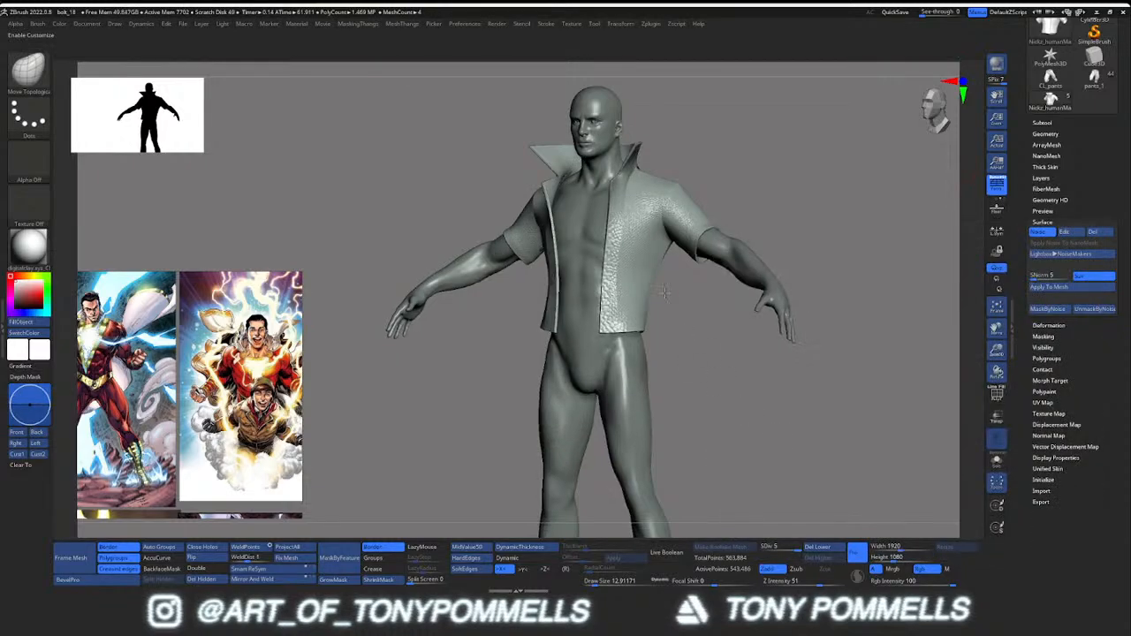
Examine the fabric noise on the jacket's collar, front, shoulders and back for scale and consistency
right_drag(638, 298, 633, 202)
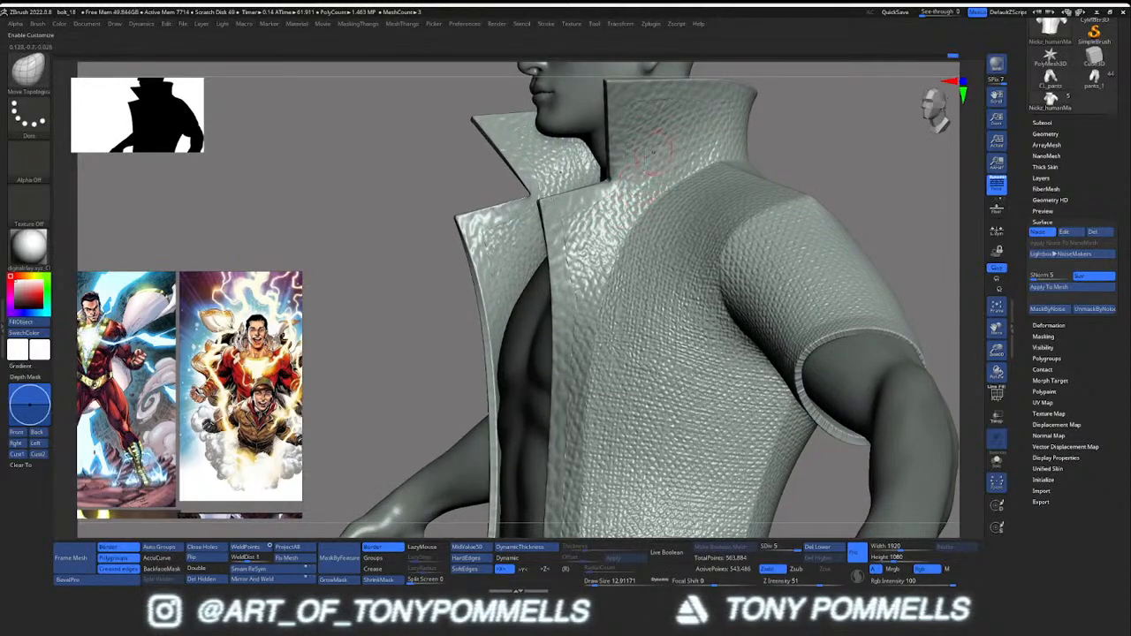
ctrl+right_drag(659, 149, 758, 220)
mouse_move(866, 220)
right_down()
mouse_move(715, 212)
mouse_move(681, 248)
mouse_move(716, 235)
mouse_move(708, 225)
mouse_move(693, 255)
mouse_move(671, 259)
mouse_move(738, 258)
right_up()
key(s)
drag(694, 260, 700, 259)
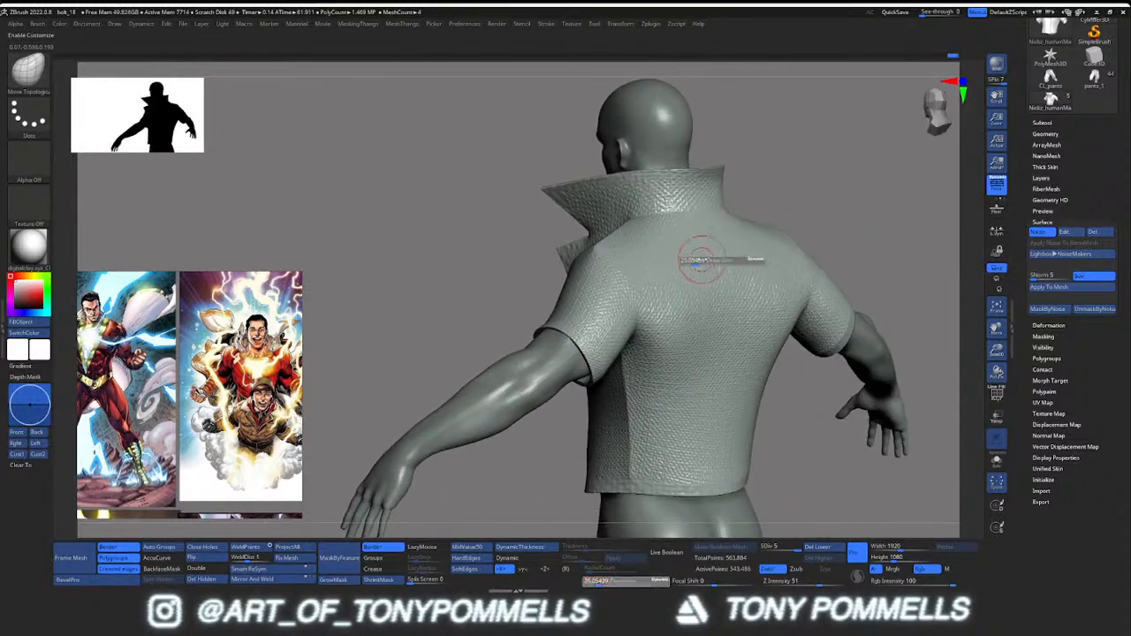
right_drag(718, 252, 681, 261)
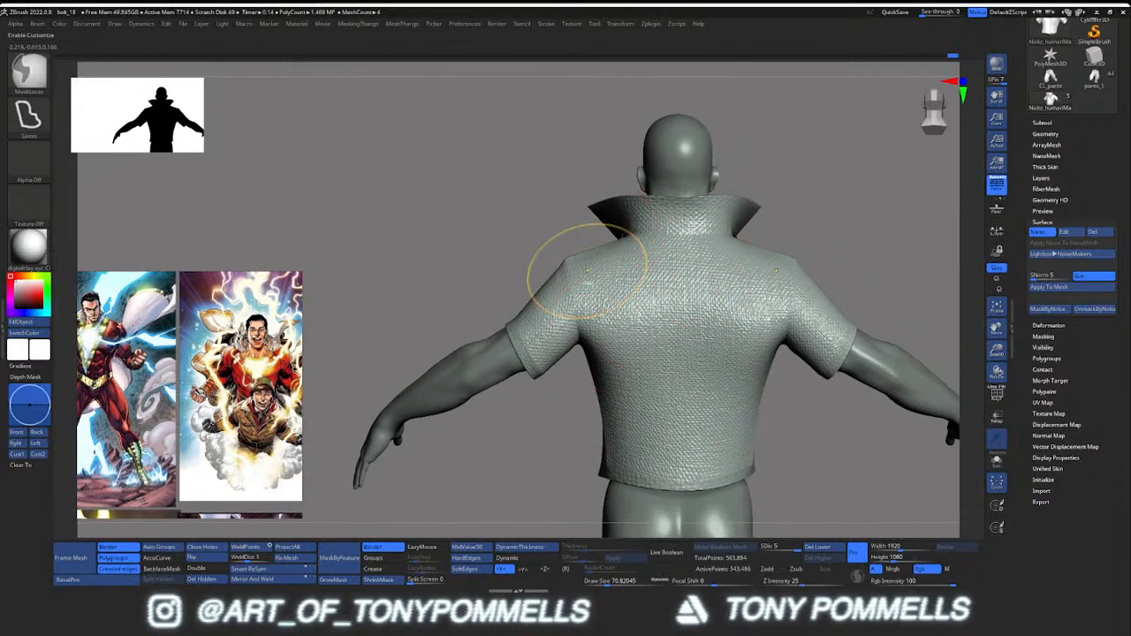
ctrl+right_drag(588, 264, 669, 277)
right_drag(627, 229, 714, 296)
right_drag(631, 188, 620, 193)
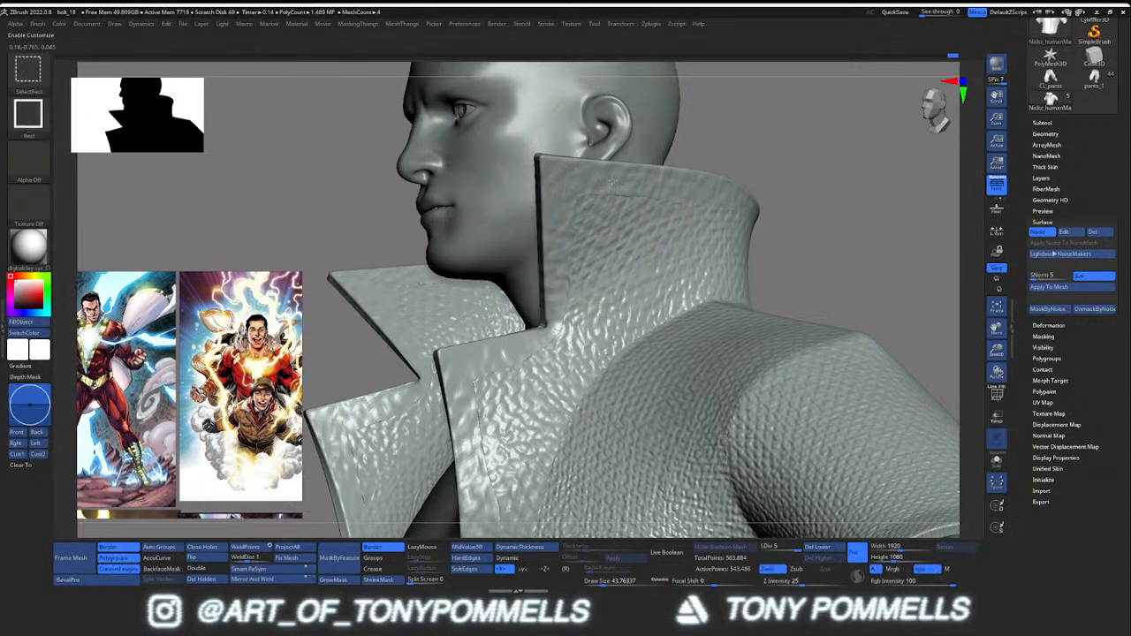
Hide the jacket's outer collar and front trim panel and display the polygroups
ctrl+shift+click(611, 186)
ctrl+shift+click(618, 196)
mouse_move(663, 265)
ctrl+right_down()
mouse_move(676, 323)
mouse_move(663, 238)
mouse_move(707, 239)
mouse_move(615, 240)
ctrl+right_up()
key(shift+f)
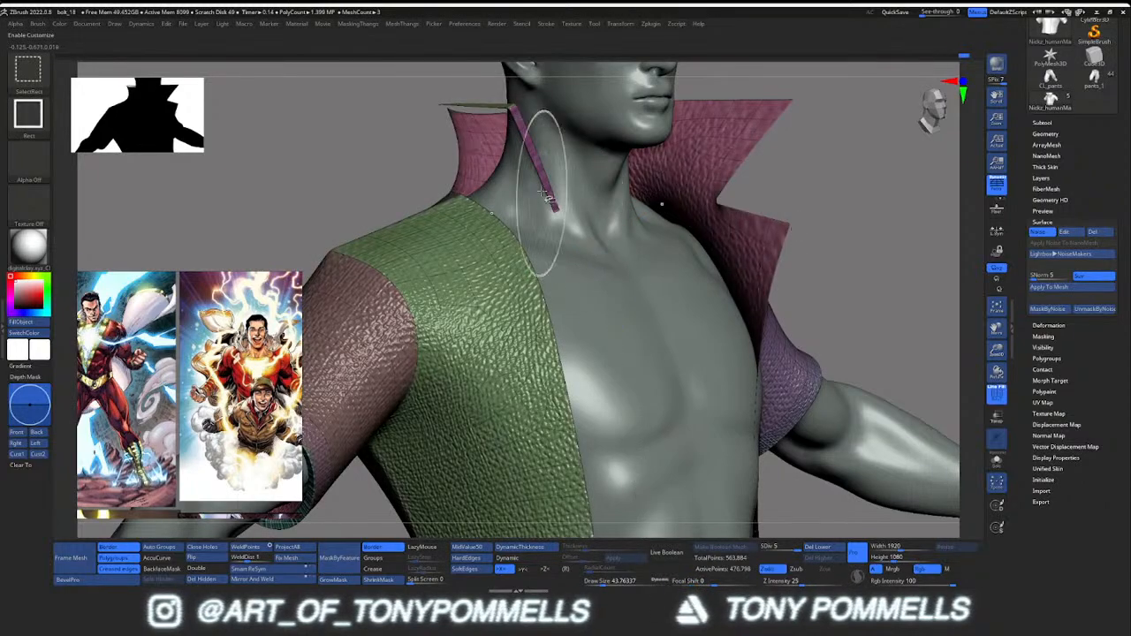
Hide the remaining inner collar, edge and trim polygroups to isolate the body and sleeve panels, with the polygroup display off
right_drag(536, 171, 594, 228)
ctrl+shift+click(546, 170)
ctrl+shift+click(613, 270)
key(ctrl+shift)
mouse_move(594, 228)
right_down()
mouse_move(575, 242)
mouse_move(474, 235)
mouse_move(477, 283)
mouse_move(430, 247)
mouse_move(496, 252)
mouse_move(491, 292)
mouse_move(354, 272)
mouse_move(326, 237)
right_up()
ctrl+shift+click(478, 284)
right_drag(578, 251, 618, 247)
key(shift+f)
right_drag(651, 291, 769, 261)
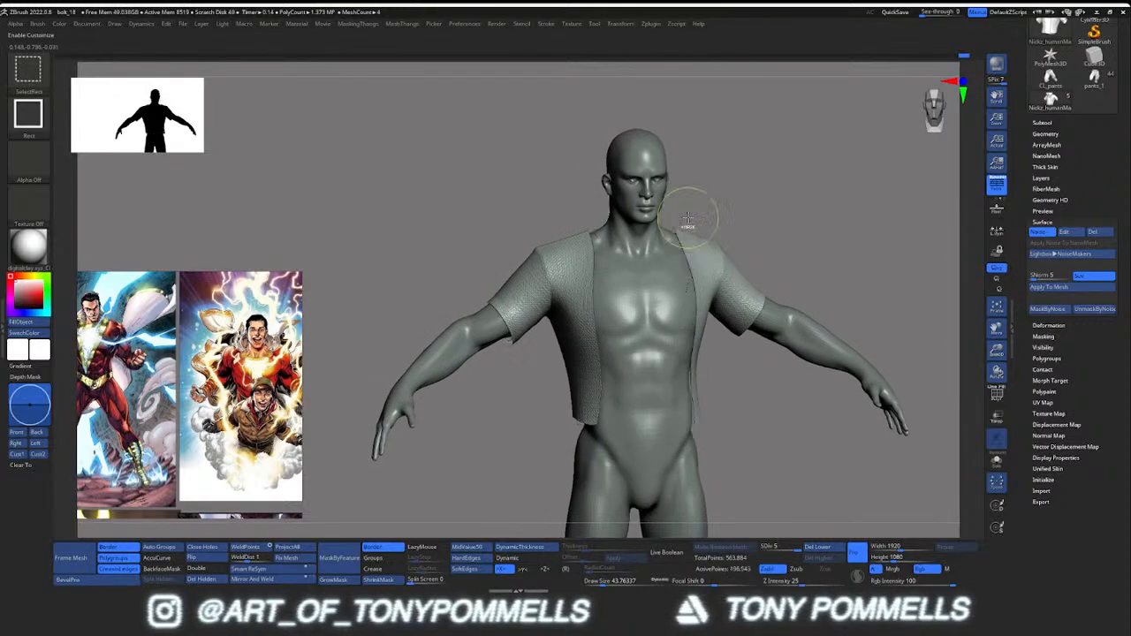
ctrl+right_drag(687, 218, 596, 288)
Try applying the noise to the mesh on the isolated body and sleeve panels, and unhide the whole jacket
click(1045, 291)
right_drag(726, 272, 673, 289)
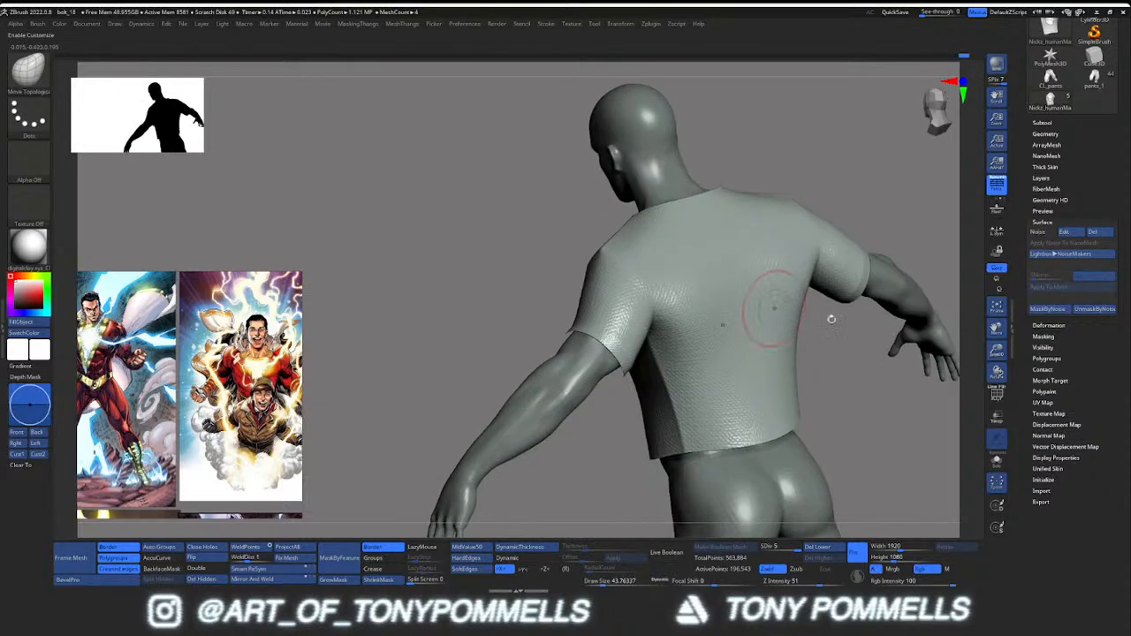
ctrl+shift+click(870, 349)
right_drag(761, 333, 778, 296)
right_drag(751, 296, 795, 291)
mouse_move(777, 283)
ctrl+right_down()
mouse_move(765, 320)
mouse_move(730, 318)
mouse_move(734, 249)
mouse_move(785, 302)
ctrl+right_up()
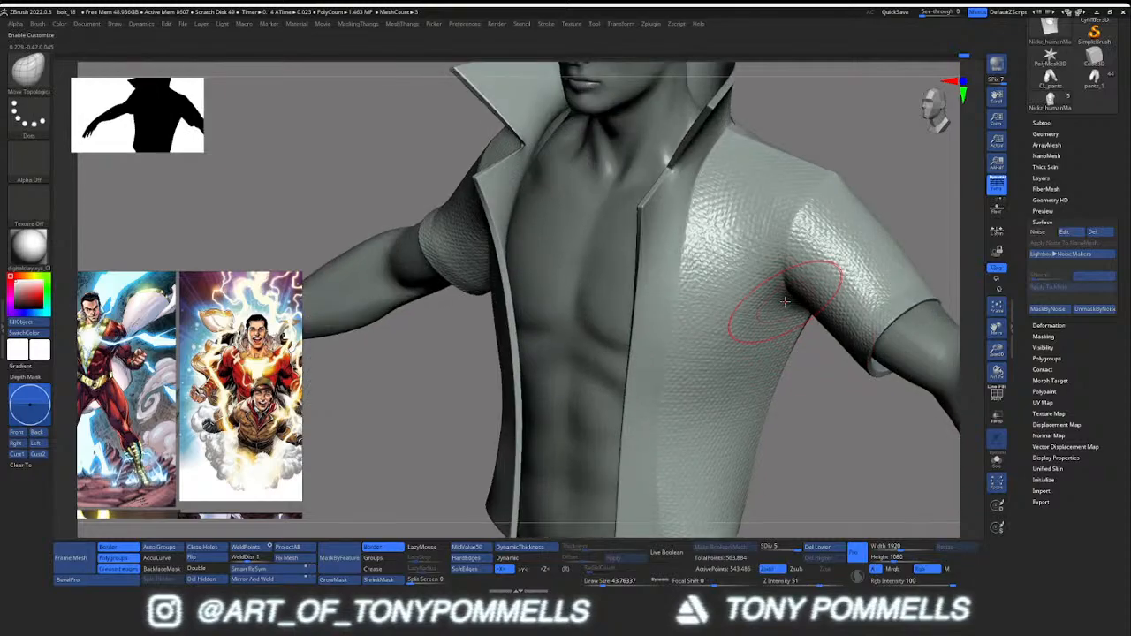
Isolate the body and sleeve panels again and change their noise to Strength -0.0074 and Alpha Scale 0.81795
ctrl+shift+click(719, 324)
click(1043, 232)
click(1066, 233)
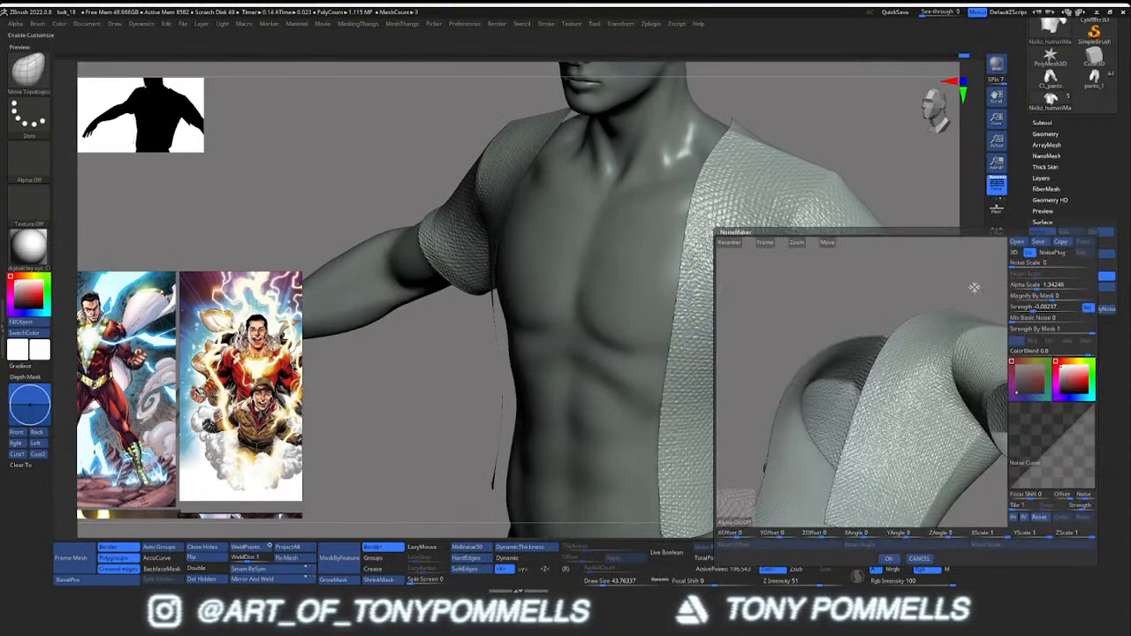
right_drag(878, 336, 869, 380)
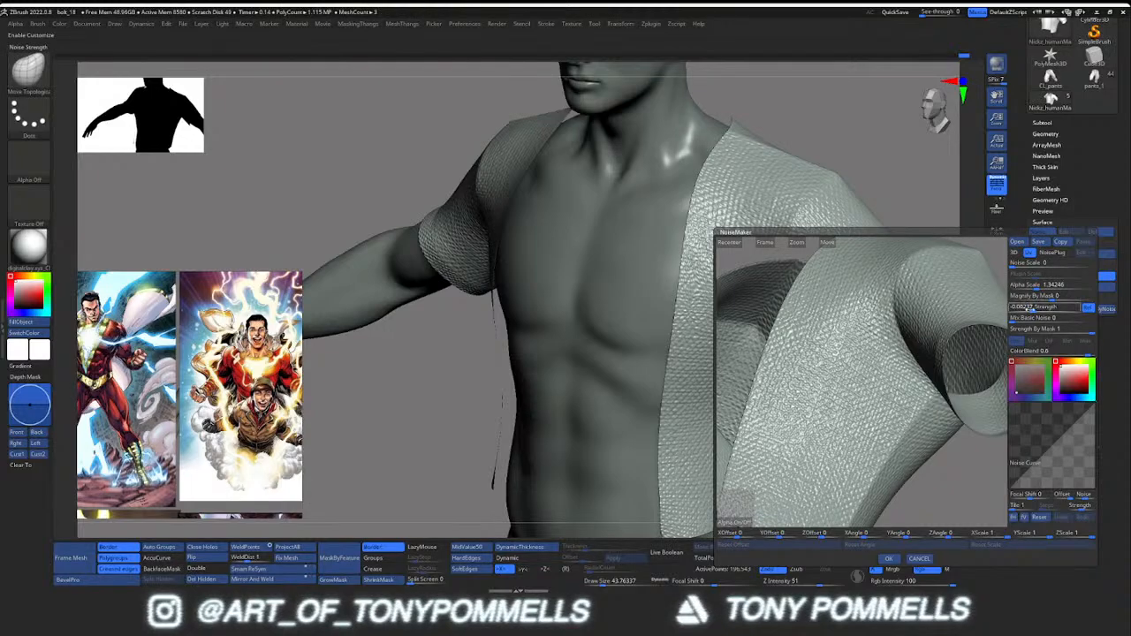
drag(1031, 309, 1033, 308)
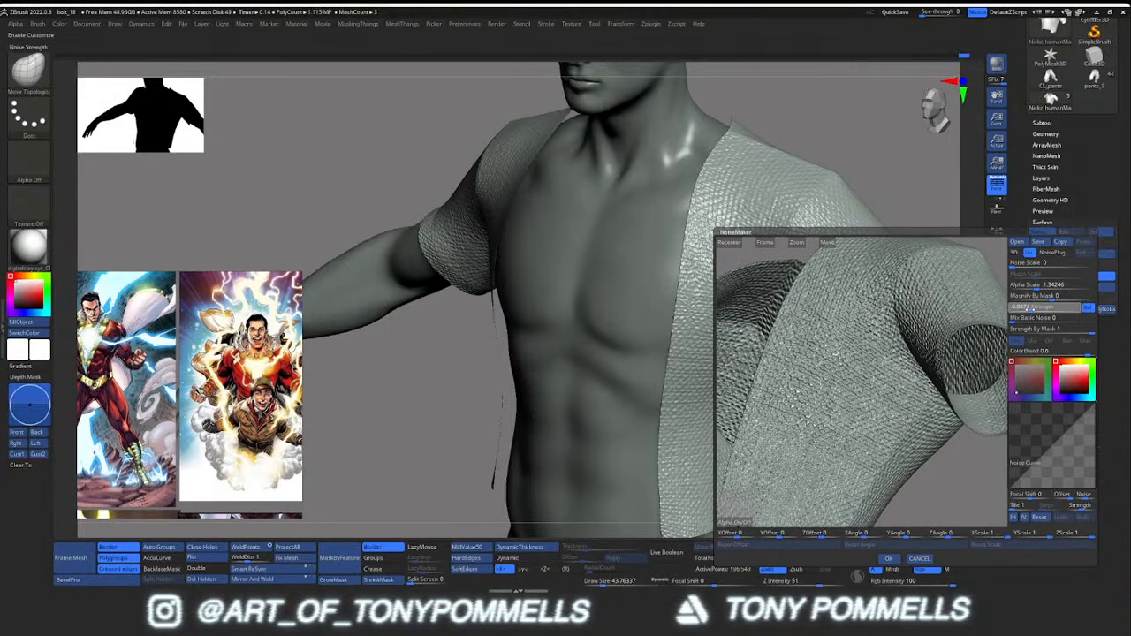
click(1029, 310)
right_drag(901, 340, 877, 348)
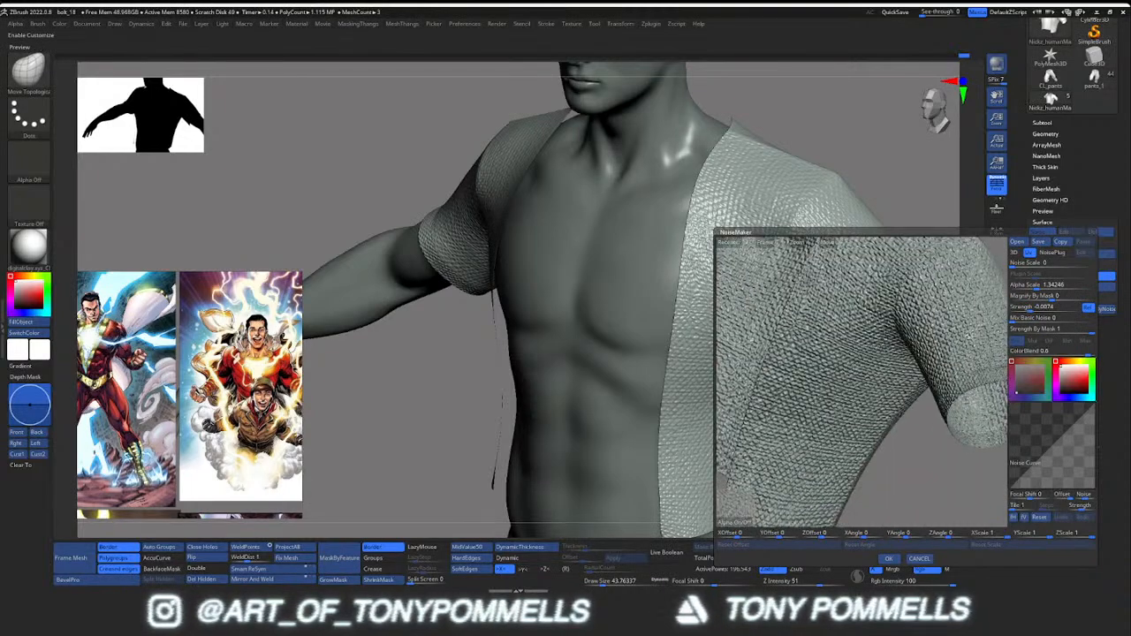
mouse_move(1034, 286)
mouse_down()
mouse_move(1021, 285)
mouse_move(1034, 289)
mouse_up()
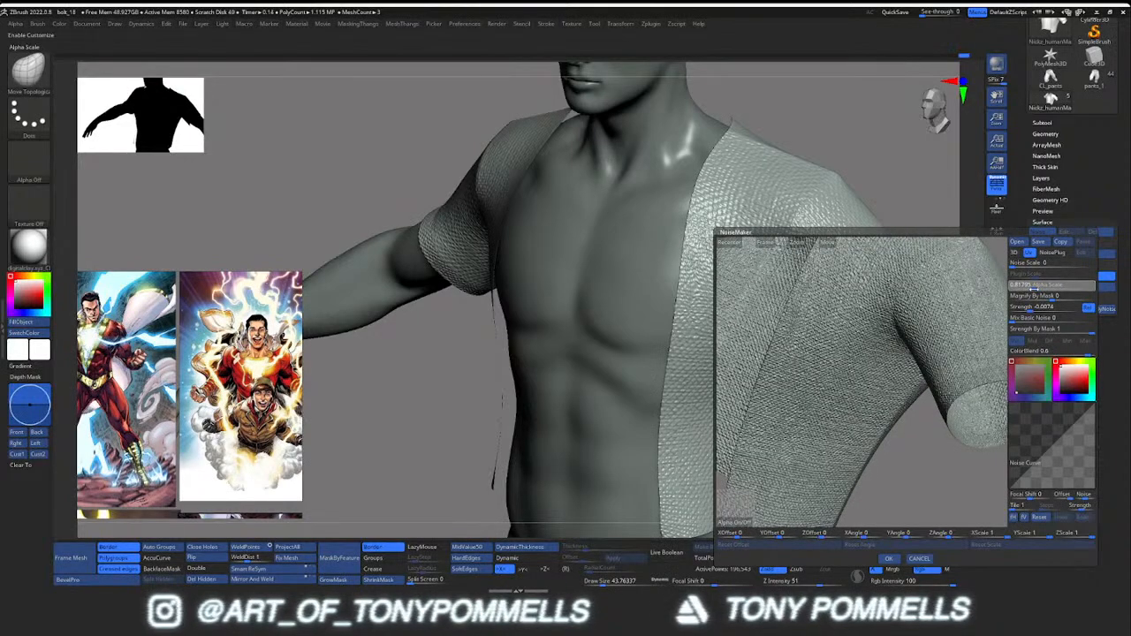
Replace the noise alpha with a chevron-weave texture from the Seamless Textures folder and set SNorm to 0
click(749, 522)
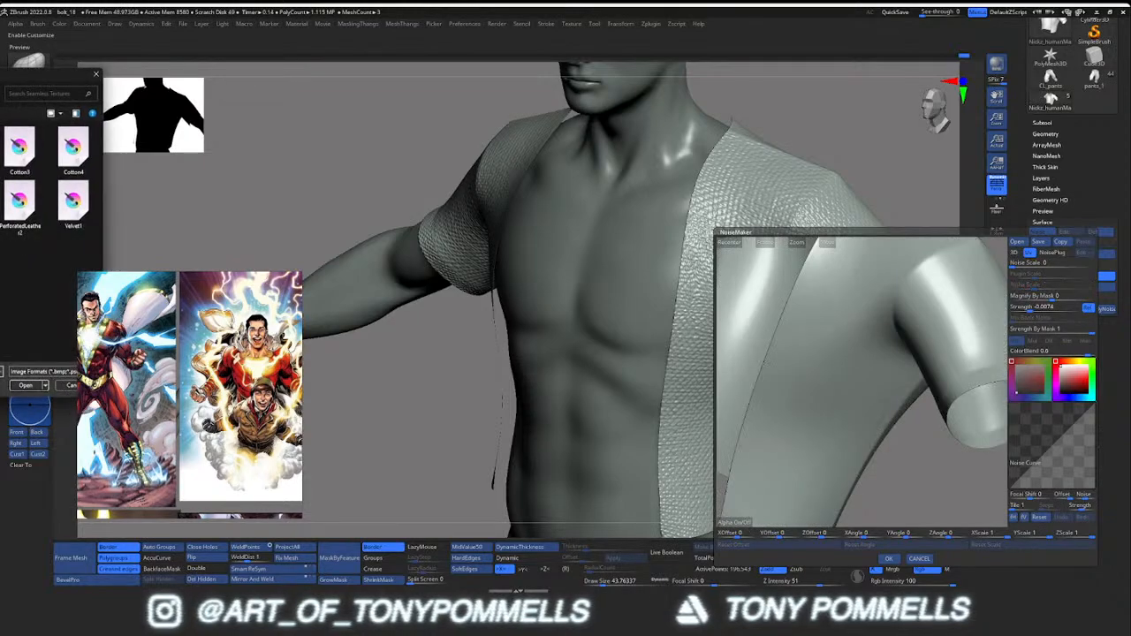
click(25, 385)
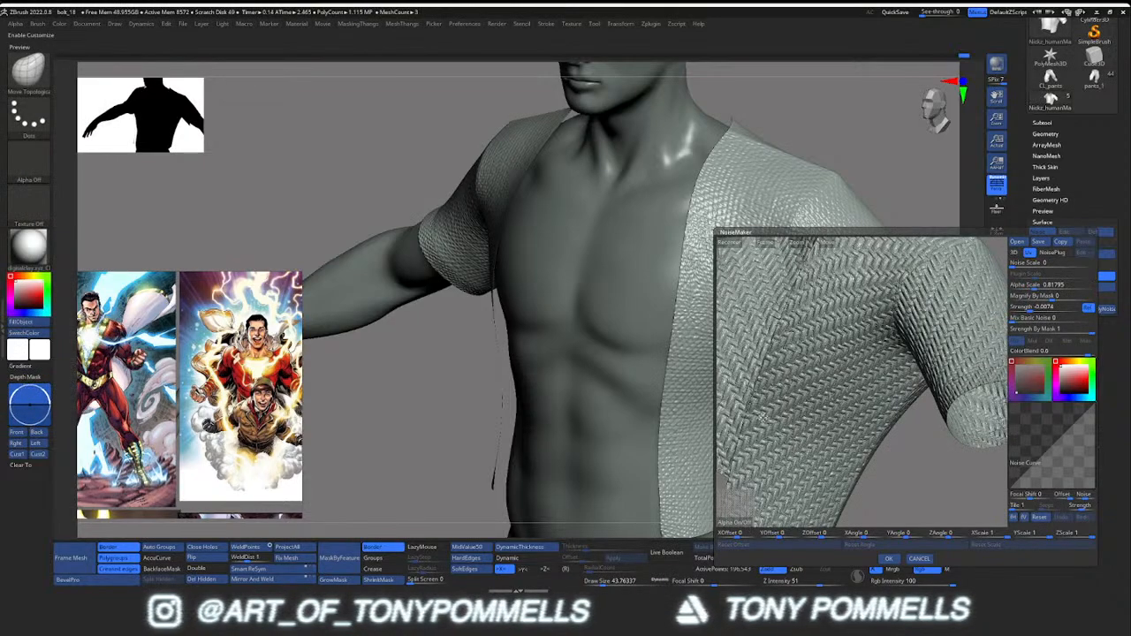
click(895, 562)
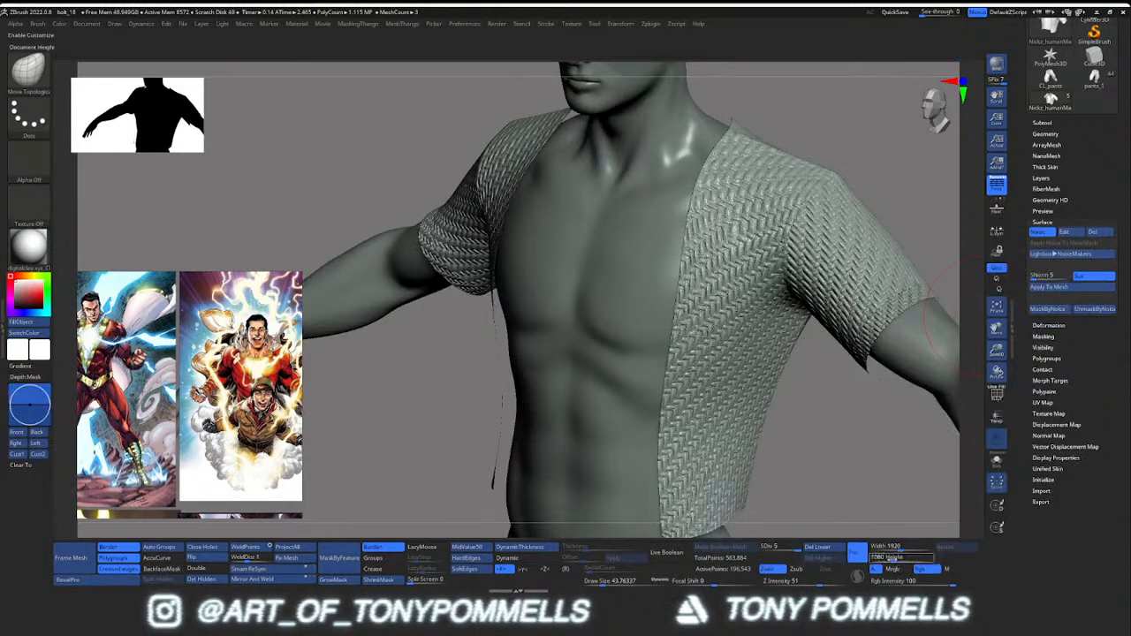
drag(918, 481, 871, 455)
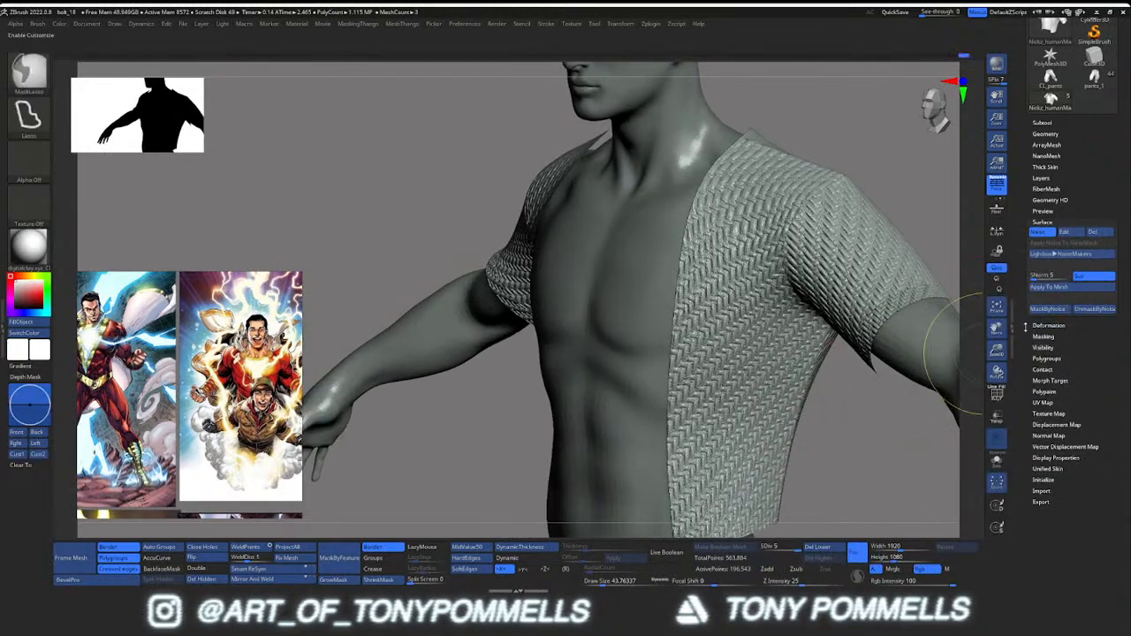
click(1032, 277)
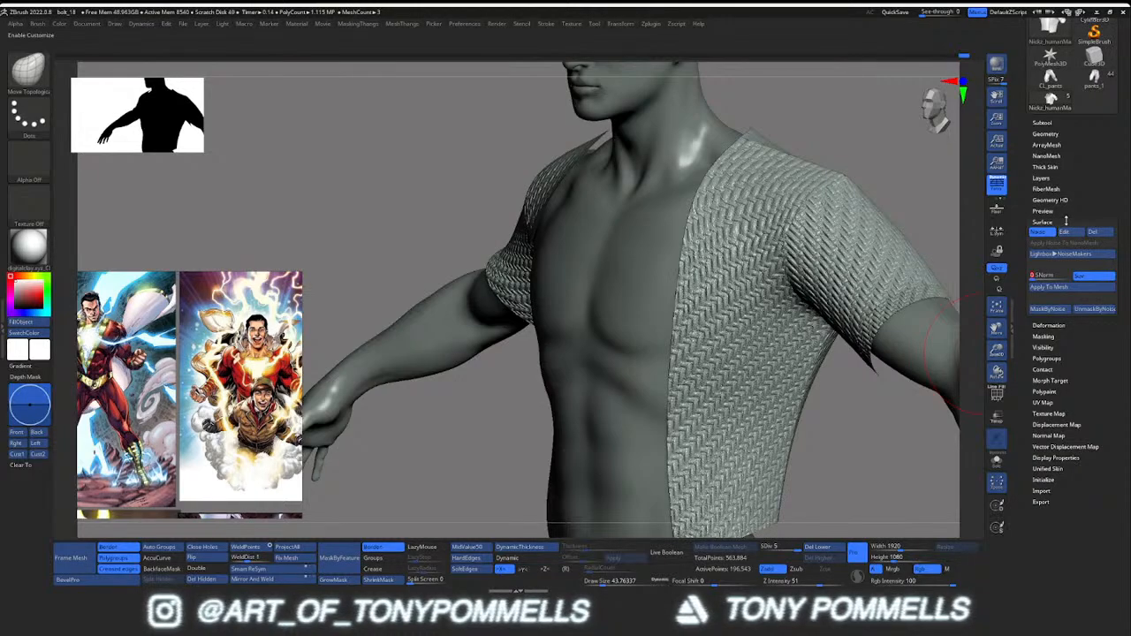
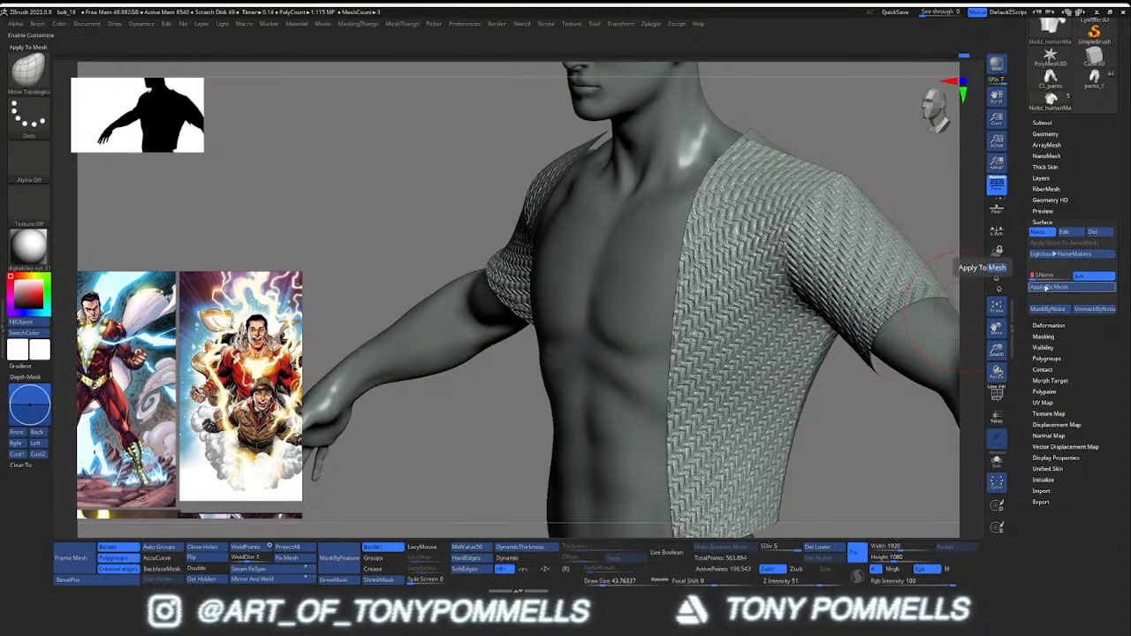
Apply the chevron-weave noise to the mesh of the isolated jacket body and sleeve panels
right_drag(811, 253, 871, 320)
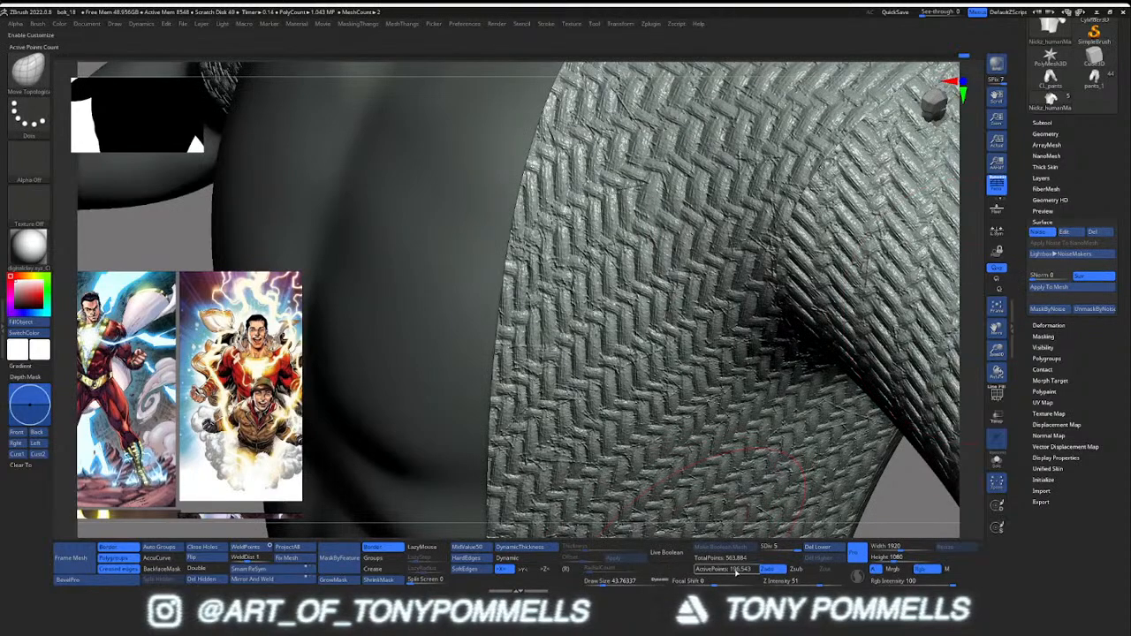
click(1046, 289)
ctrl+right_drag(839, 442, 737, 322)
mouse_move(737, 322)
ctrl+right_down()
mouse_move(747, 348)
mouse_move(738, 311)
ctrl+right_up()
mouse_move(738, 311)
alt+right_down()
mouse_move(694, 316)
mouse_move(660, 342)
mouse_move(625, 250)
mouse_move(598, 267)
mouse_move(676, 274)
mouse_move(818, 252)
alt+right_up()
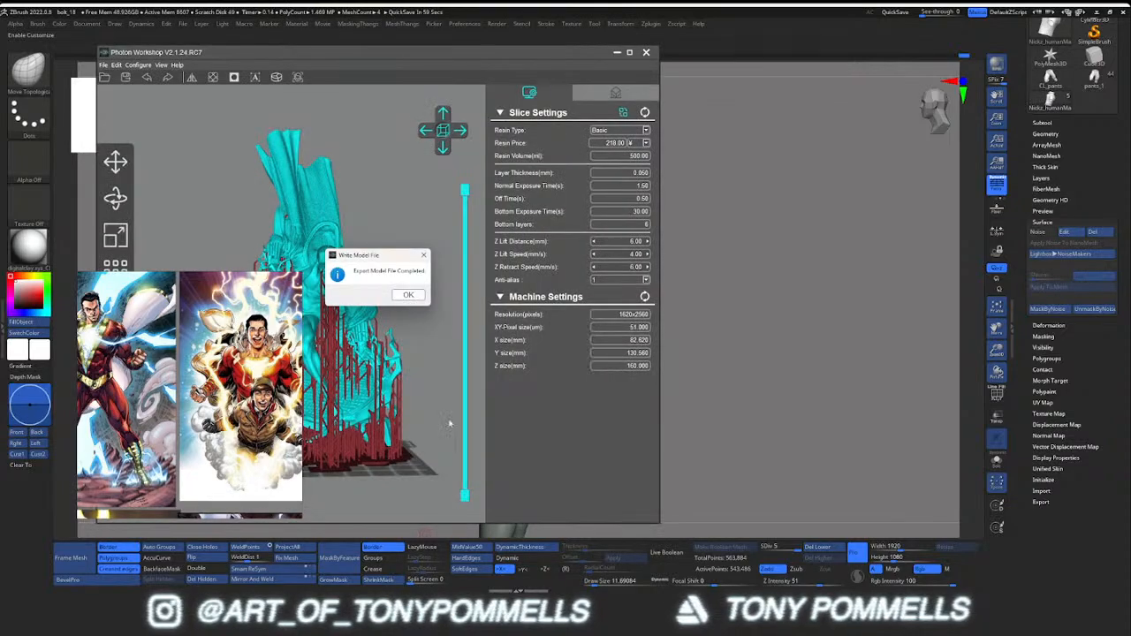
Dismiss the export message in Photon Workshop and arrange its window beside the SingleModel folder window
click(408, 295)
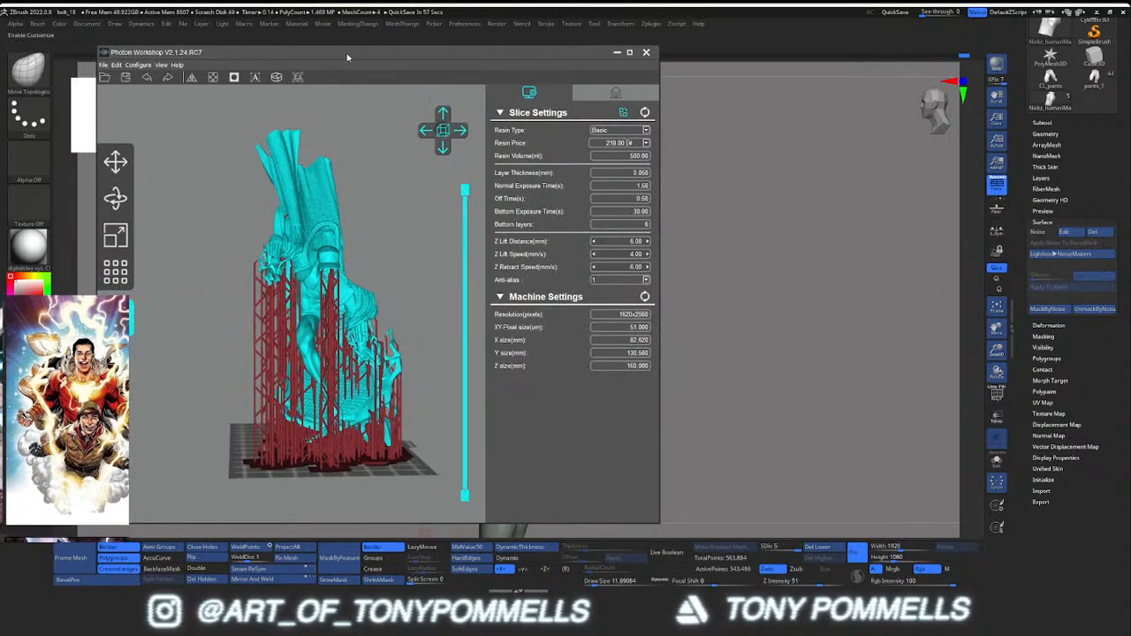
drag(348, 57, 507, 61)
mouse_move(109, 633)
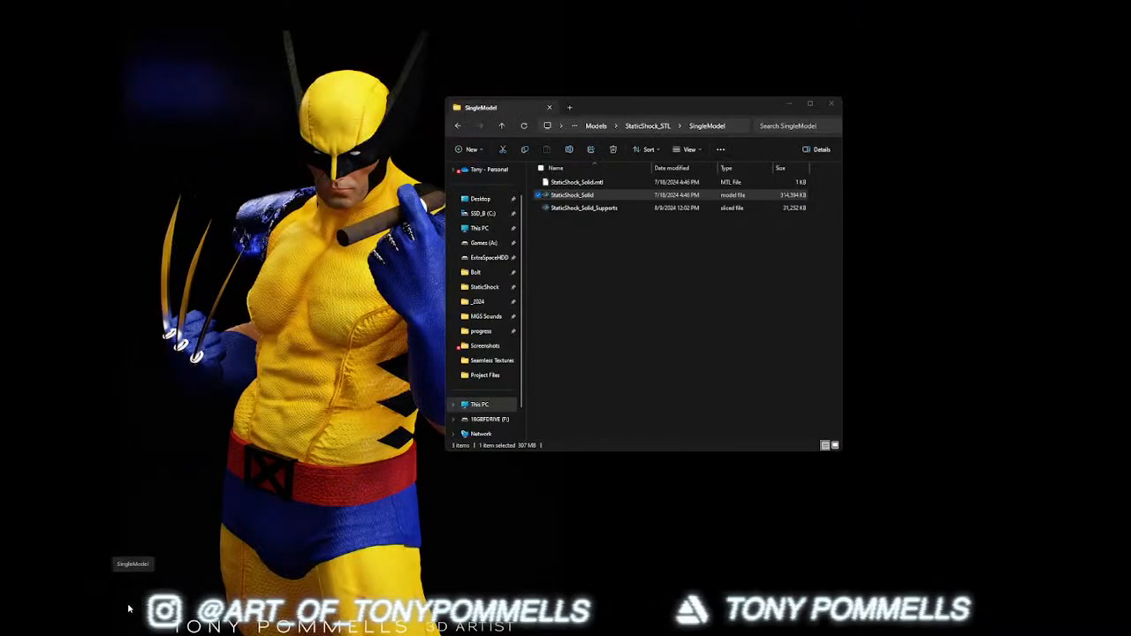
click(129, 605)
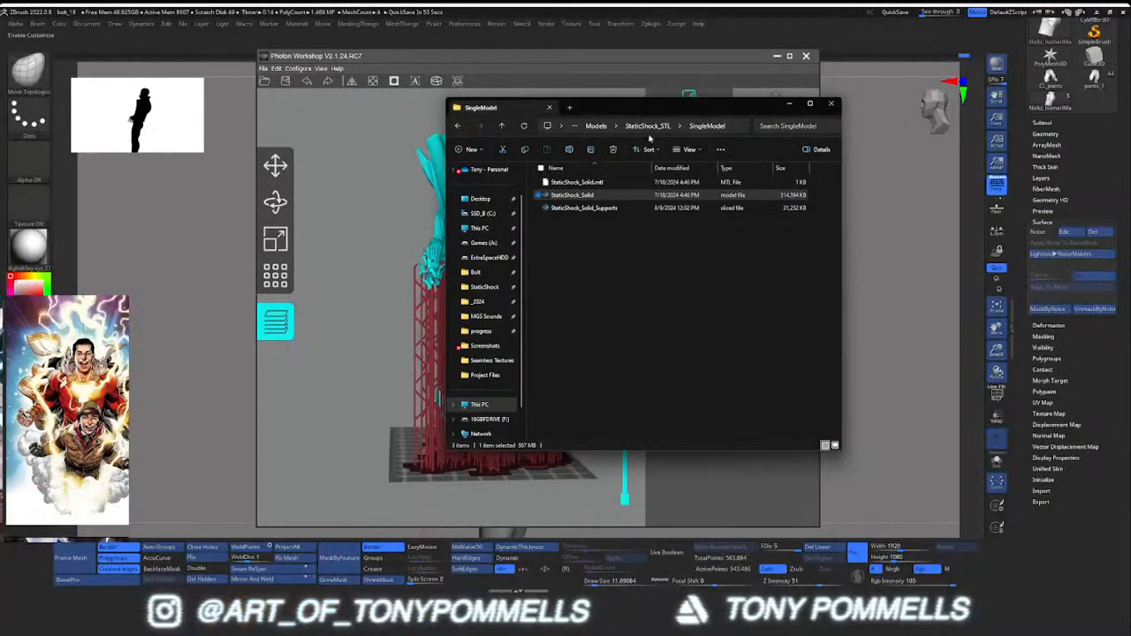
drag(652, 110, 59, 124)
Browse from the StaticShock models to the SingleMesh folder inside MalcolmX and select both model files
drag(84, 210, 53, 148)
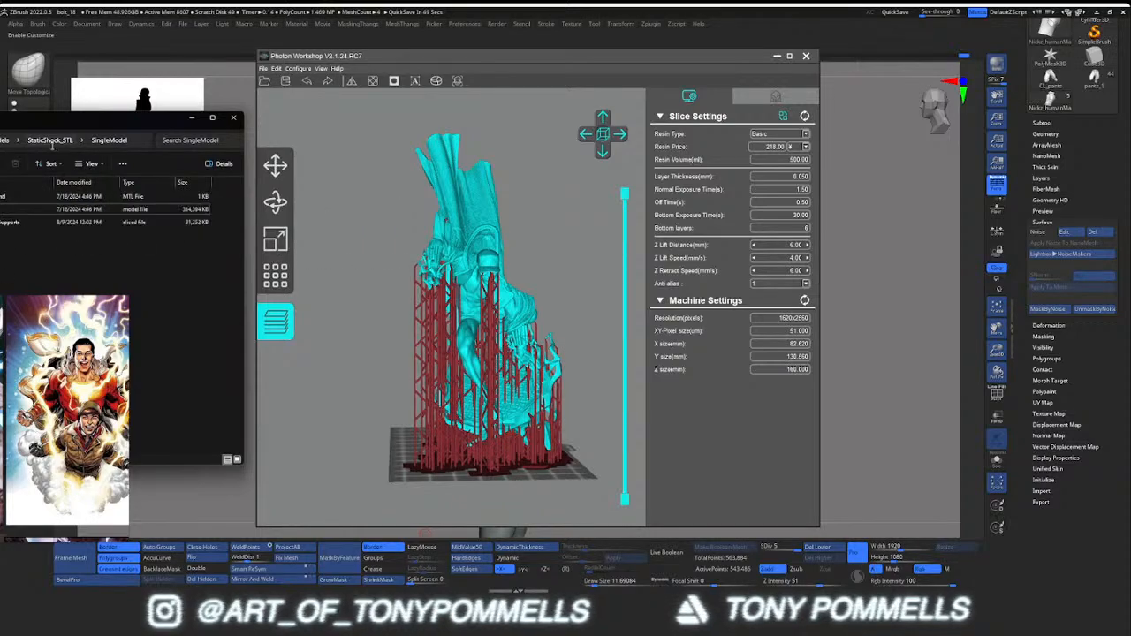
click(7, 141)
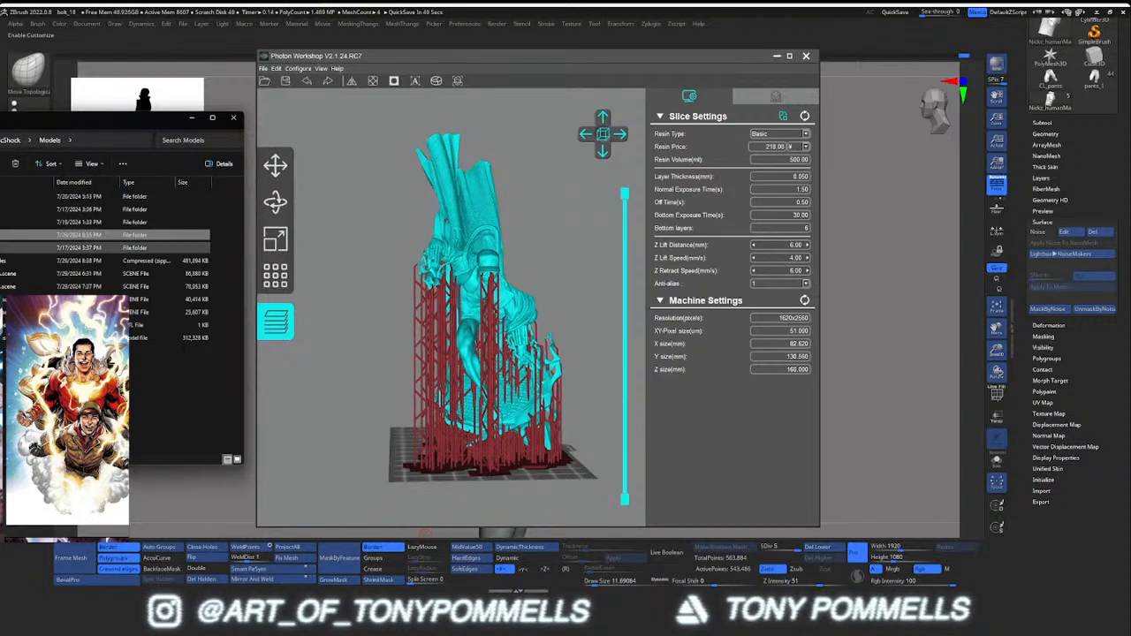
click(4, 142)
click(3, 142)
double_click(17, 415)
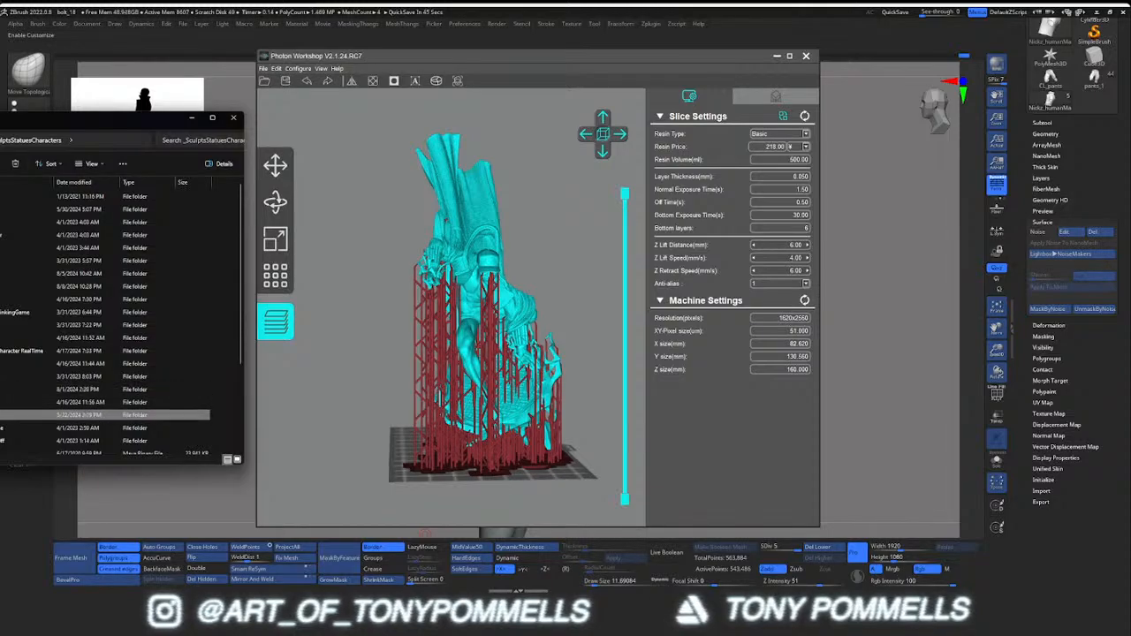
double_click(4, 287)
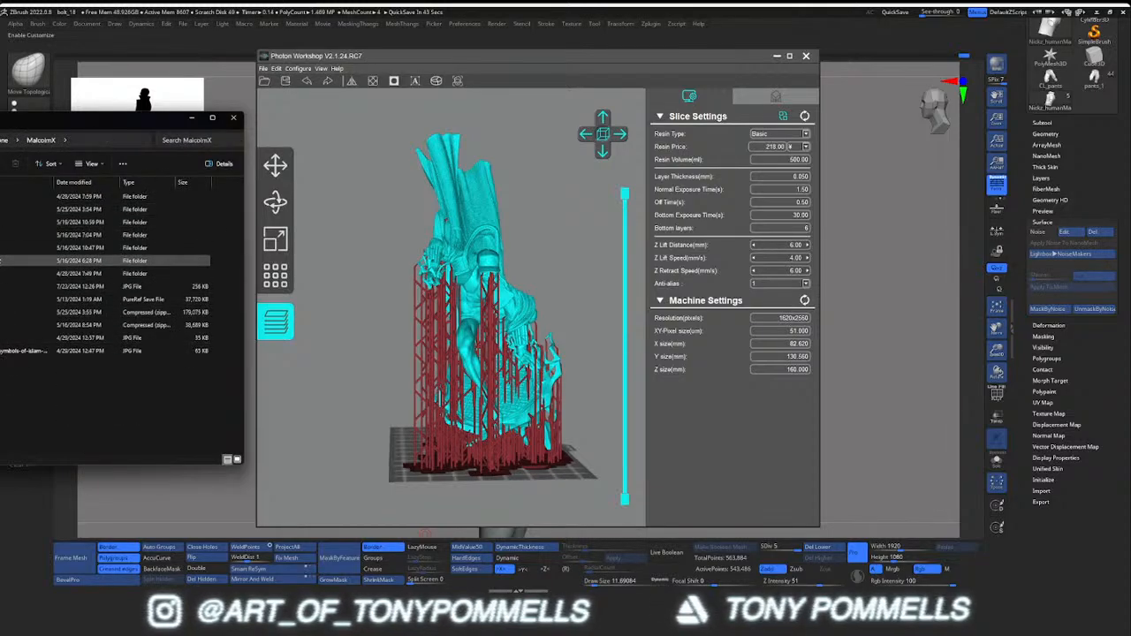
double_click(4, 261)
drag(7, 227, 56, 195)
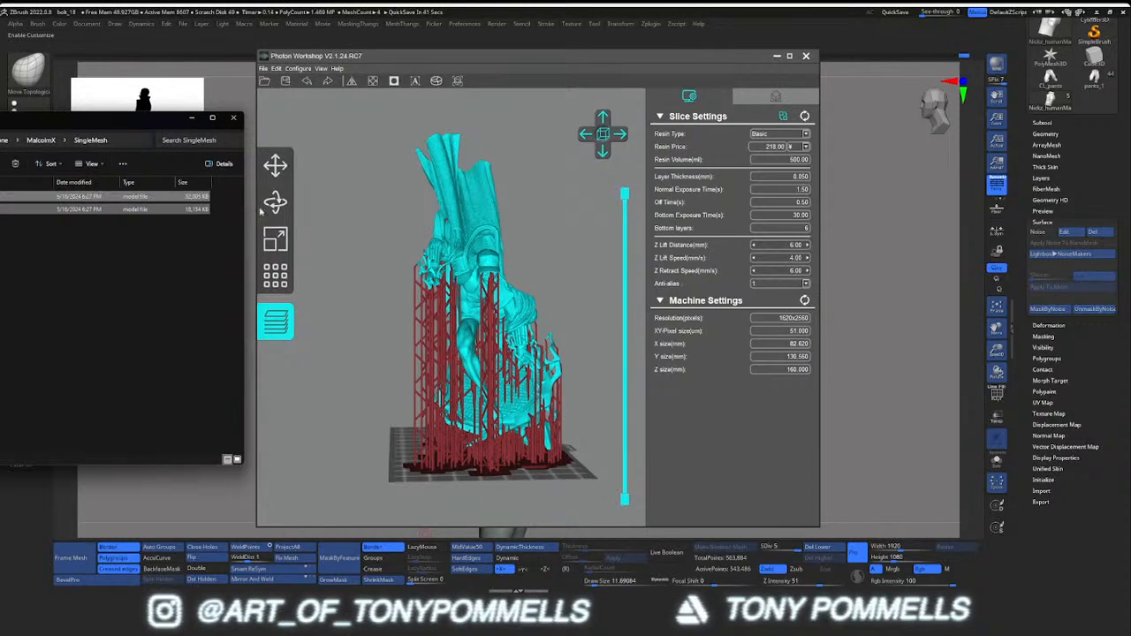
Delete the supported model from the build platform and load the two selected MalcolmX models
click(278, 100)
key(Delete)
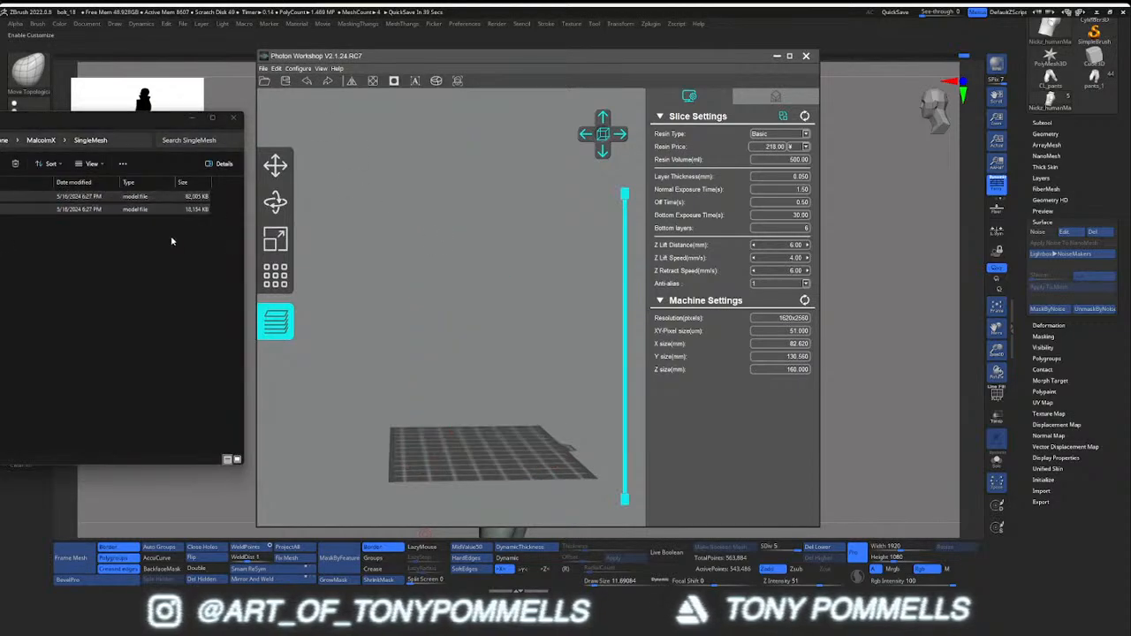
drag(35, 209, 504, 399)
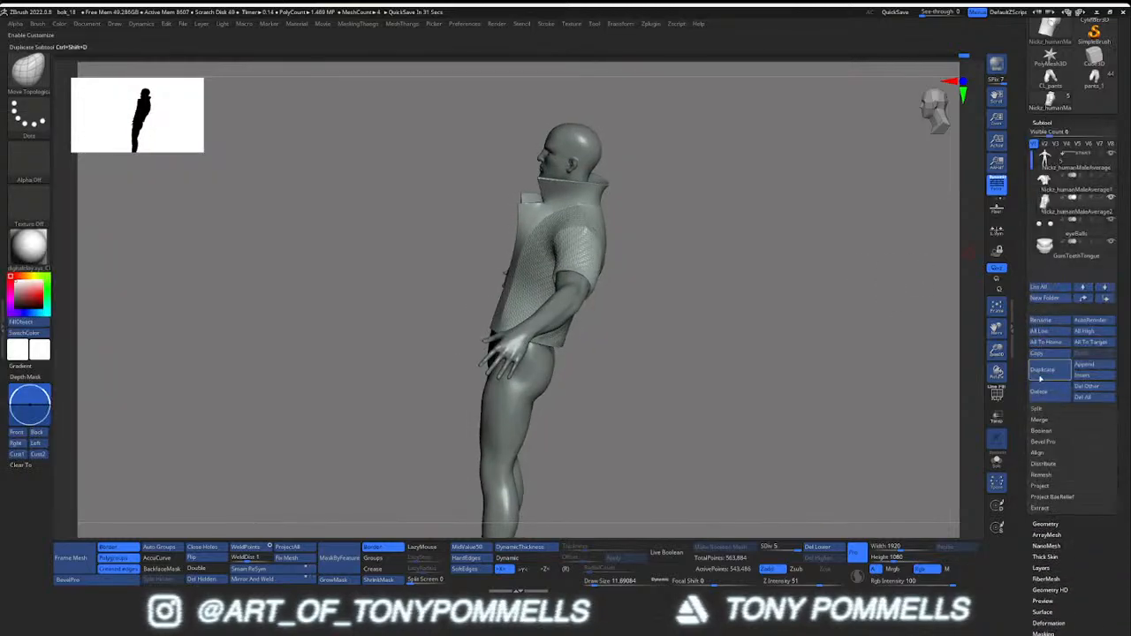
Switch back to ZBrush, delete all subtools of the jacketed character, and delete the CL_pants tool
click(1082, 396)
click(963, 418)
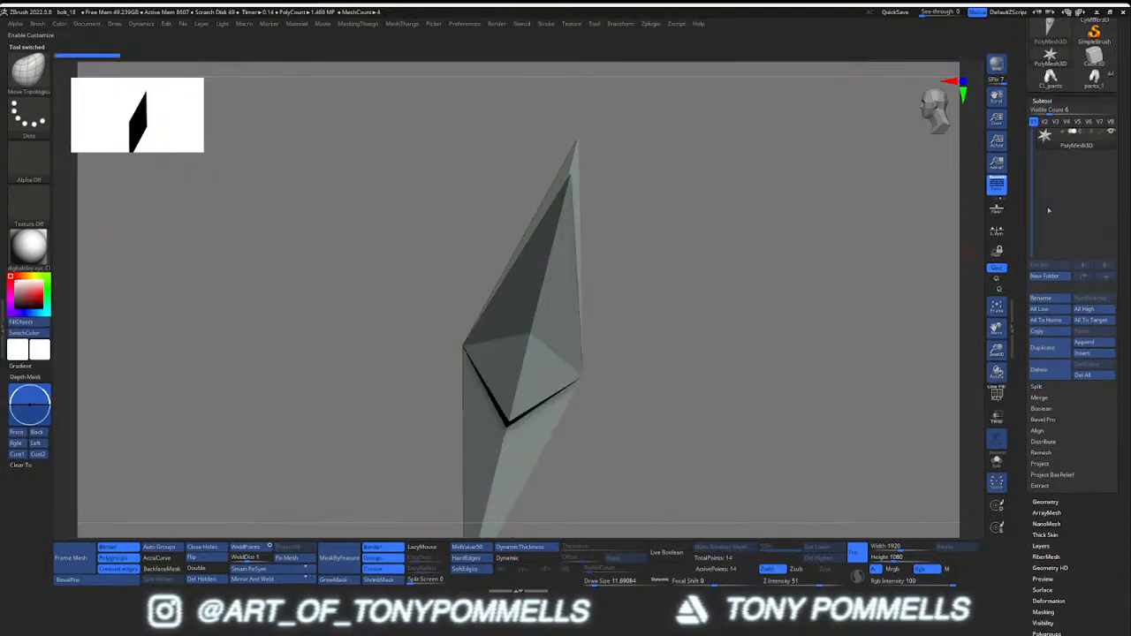
click(1058, 84)
click(1045, 377)
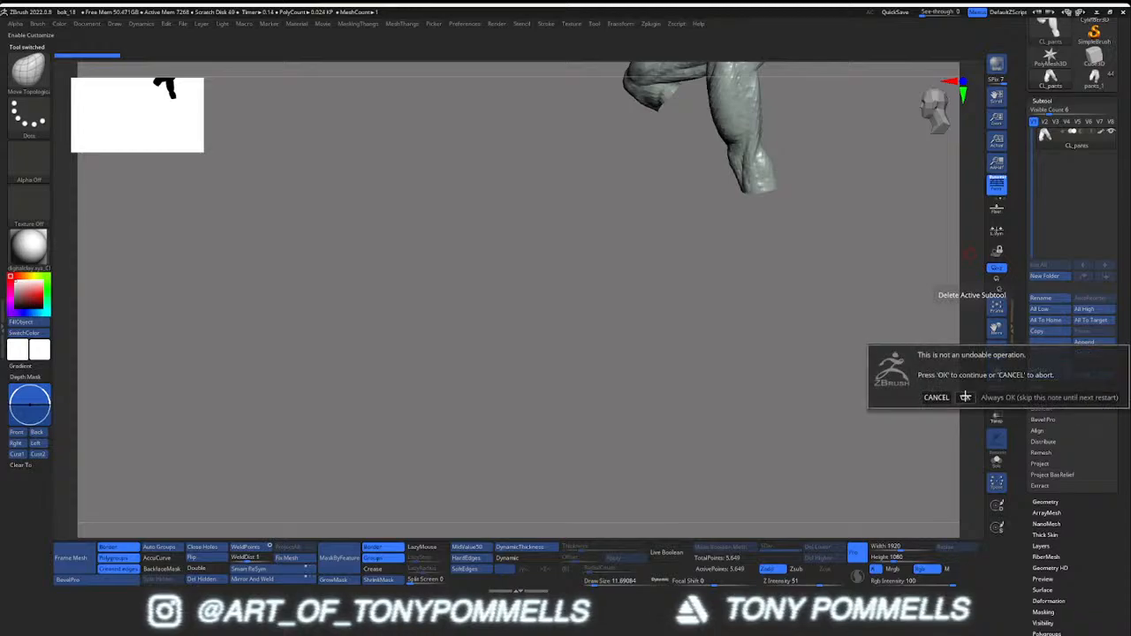
click(964, 397)
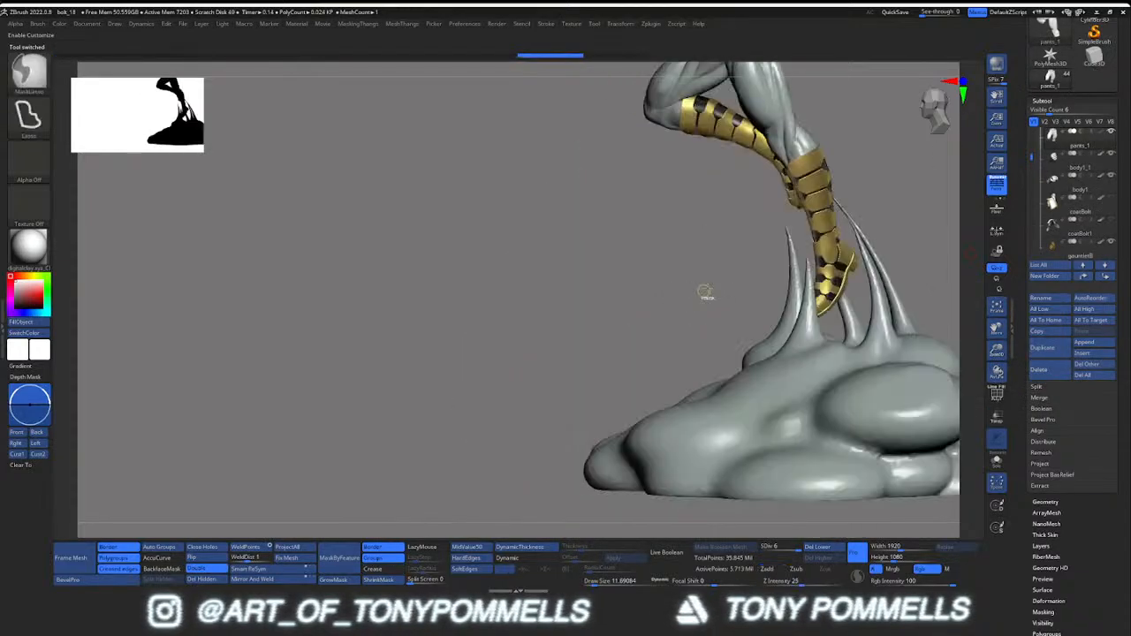
Examine the full posed superhero statue from the back, side and front, including its suit texture and base
right_drag(616, 327, 615, 375)
alt+right_drag(548, 132, 541, 202)
ctrl+right_drag(541, 201, 537, 88)
mouse_move(486, 366)
right_down()
mouse_move(523, 367)
mouse_move(526, 343)
mouse_move(610, 334)
mouse_move(581, 351)
mouse_move(595, 362)
mouse_move(598, 389)
mouse_move(629, 382)
mouse_move(569, 333)
right_up()
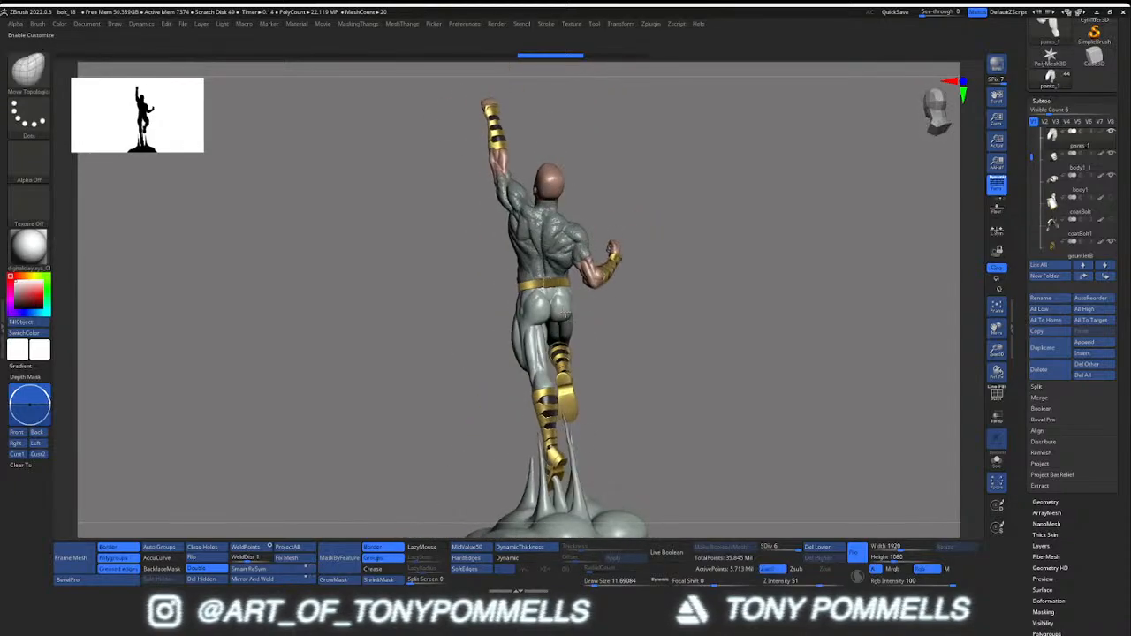
right_drag(433, 361, 583, 329)
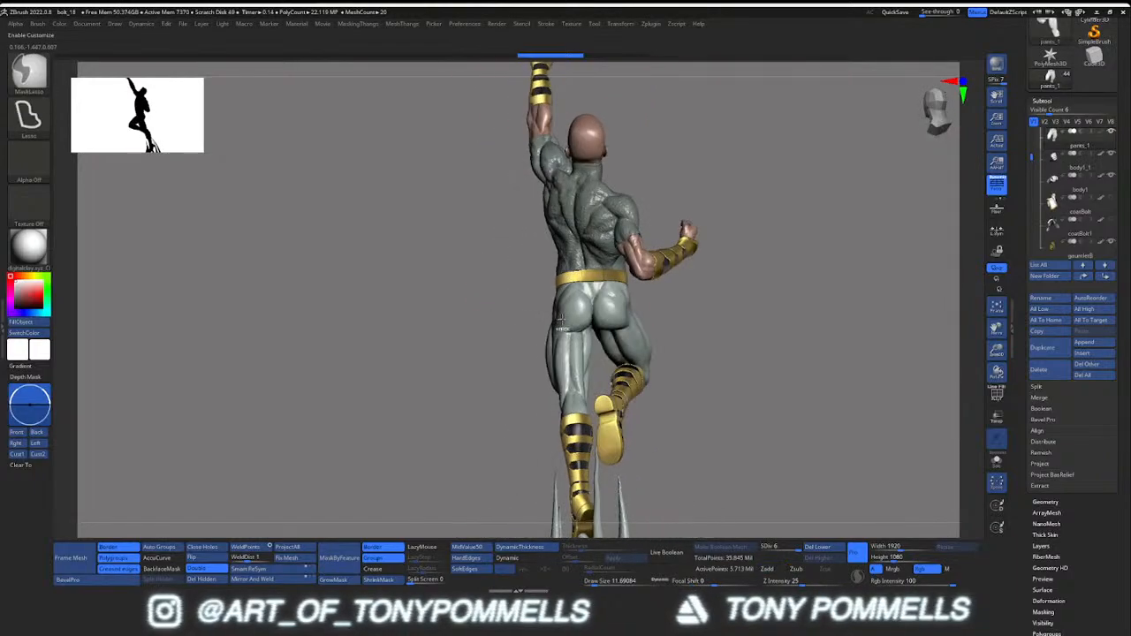
mouse_move(582, 332)
right_down()
mouse_move(524, 324)
mouse_move(496, 349)
mouse_move(494, 397)
mouse_move(473, 389)
mouse_move(512, 260)
mouse_move(523, 339)
mouse_move(552, 389)
mouse_move(578, 312)
mouse_move(659, 345)
mouse_move(584, 337)
mouse_move(629, 362)
mouse_move(595, 359)
mouse_move(634, 351)
mouse_move(548, 341)
right_up()
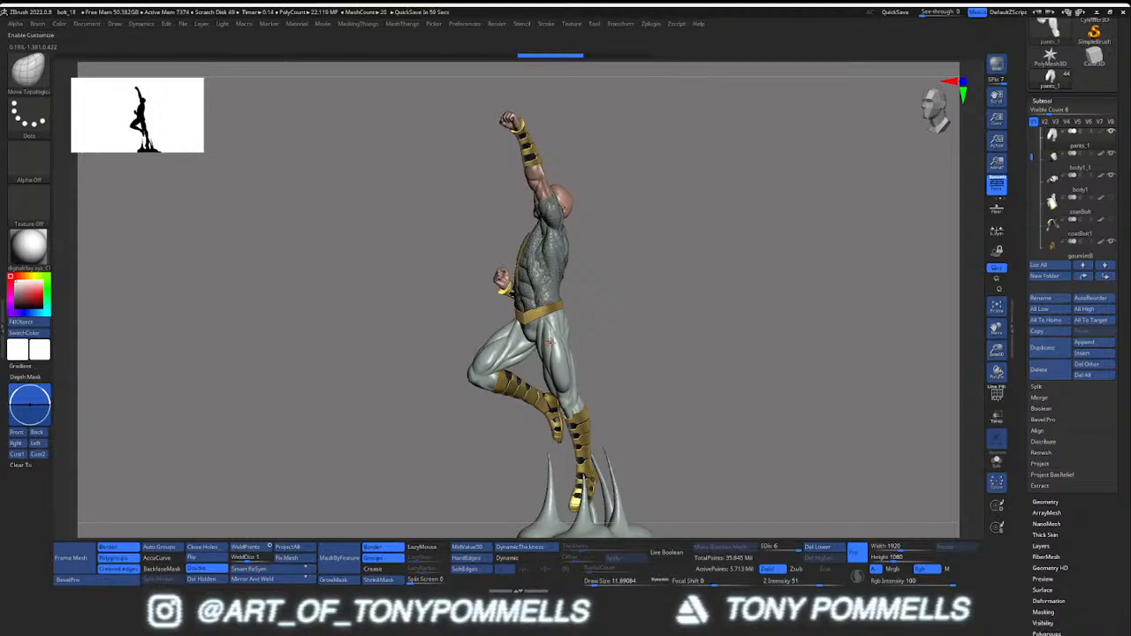
ctrl+right_drag(575, 306, 542, 237)
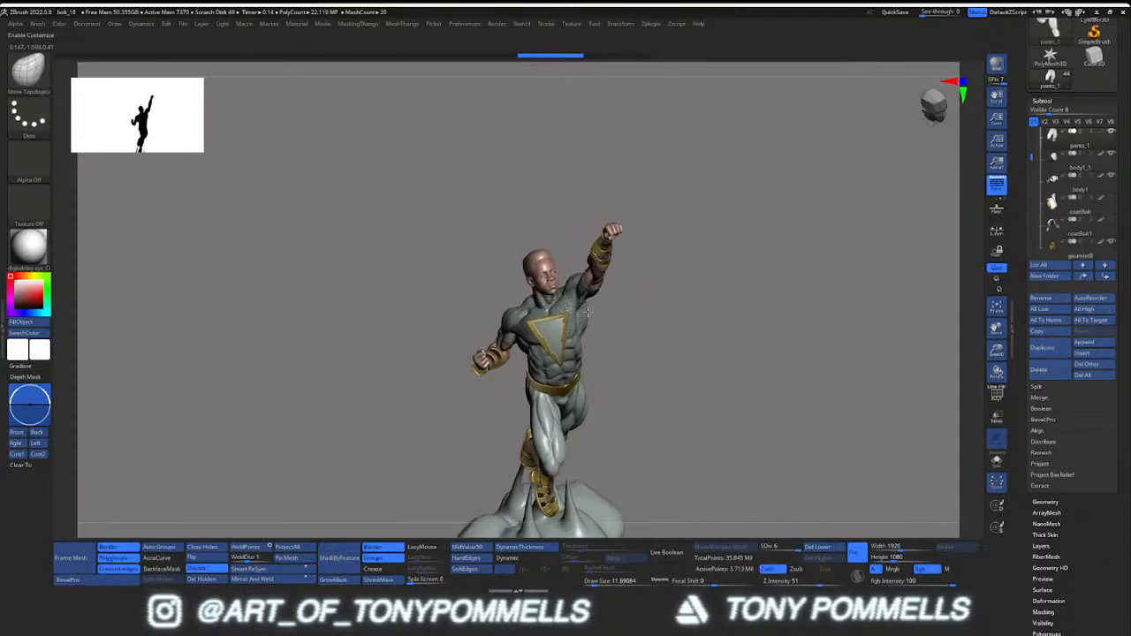
mouse_move(583, 349)
right_down()
mouse_move(582, 298)
mouse_move(610, 316)
mouse_move(692, 313)
mouse_move(646, 331)
mouse_move(669, 331)
mouse_move(584, 336)
mouse_move(670, 328)
mouse_move(647, 343)
mouse_move(633, 322)
mouse_move(647, 338)
mouse_move(661, 328)
mouse_move(595, 398)
mouse_move(618, 339)
mouse_move(671, 356)
mouse_move(636, 336)
mouse_move(649, 358)
mouse_move(555, 311)
mouse_move(560, 297)
mouse_move(523, 327)
mouse_move(530, 288)
mouse_move(534, 339)
right_up()
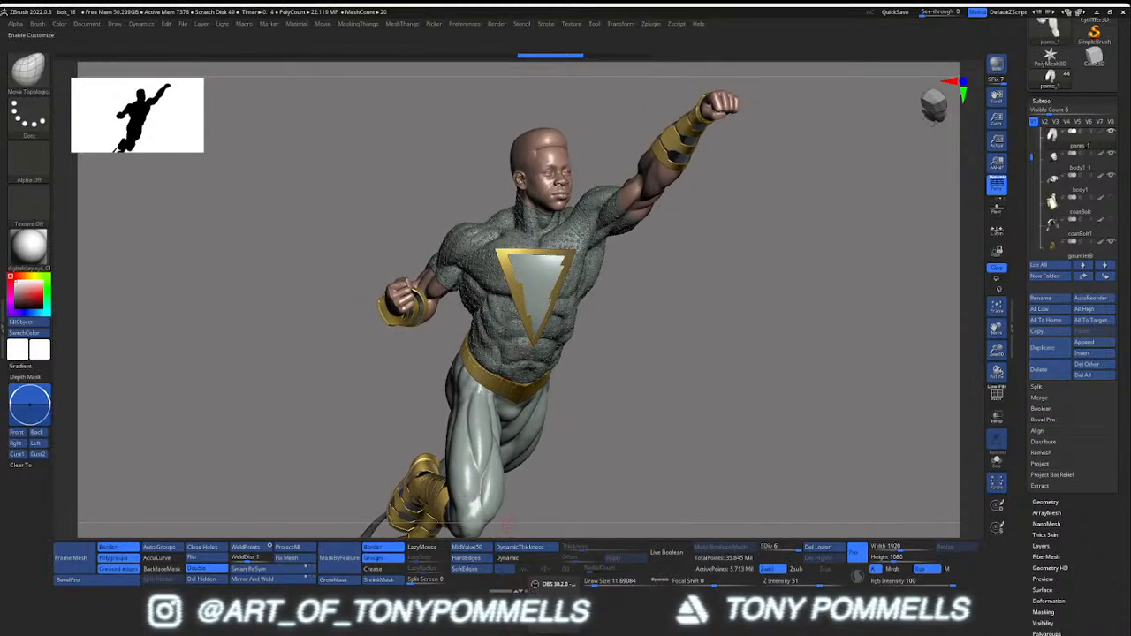
Switch to Photon Workshop and scale the bust and its stand to the maximum size that fits the printer
key(alt+Tab)
drag(504, 403, 506, 436)
scroll(537, 434, up, 10)
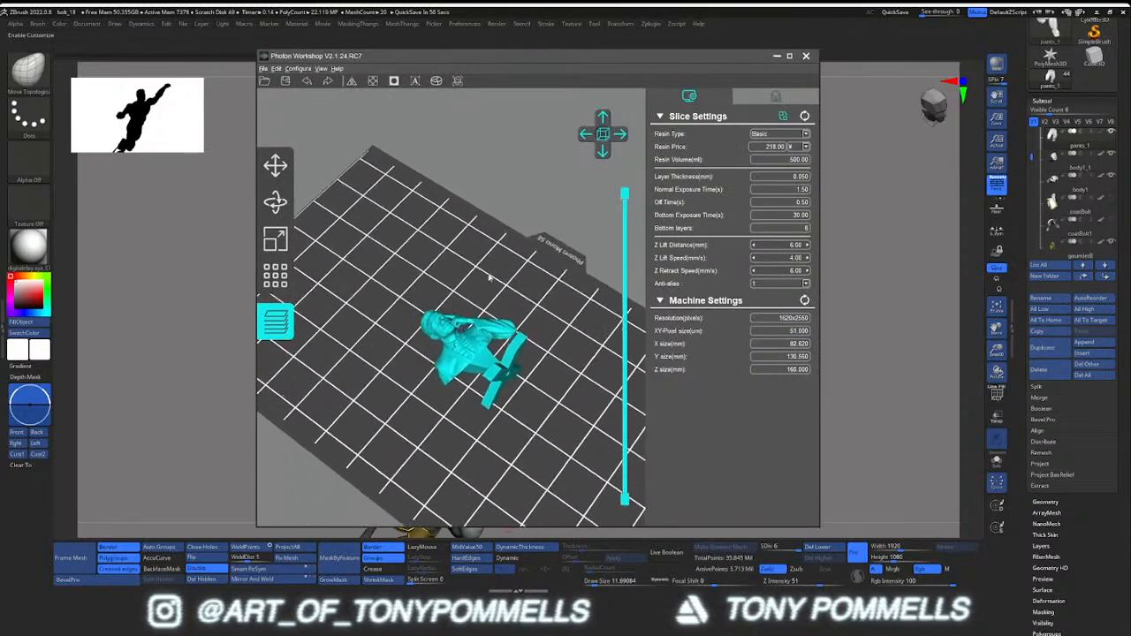
drag(475, 323, 523, 328)
scroll(522, 328, down, 4)
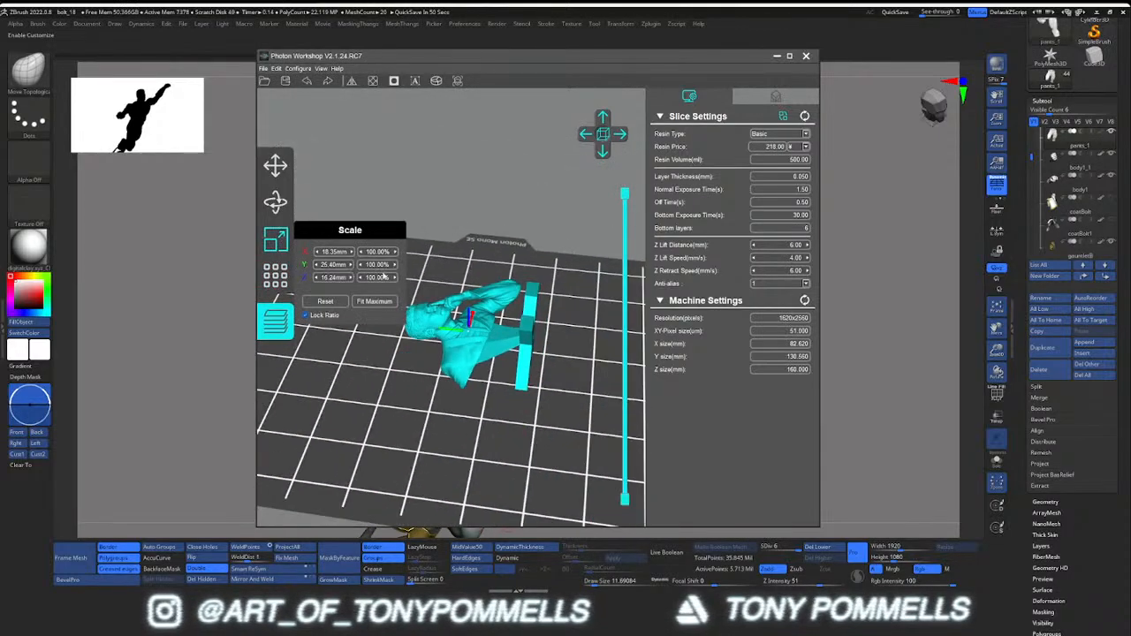
click(379, 306)
scroll(415, 341, down, 4)
drag(447, 374, 490, 301)
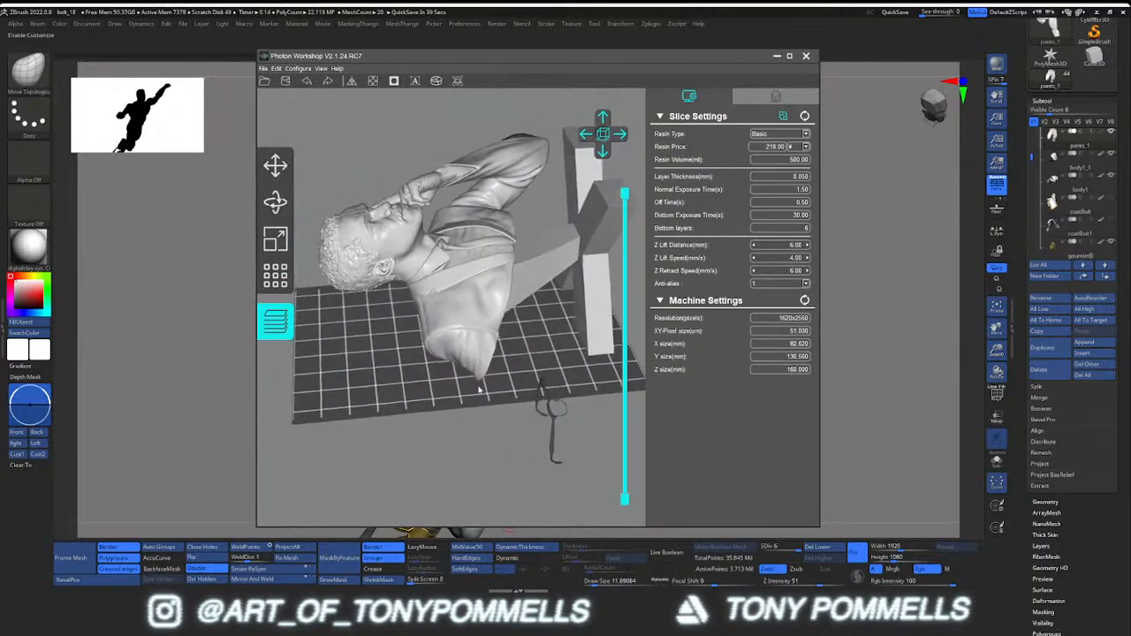
drag(493, 314, 466, 325)
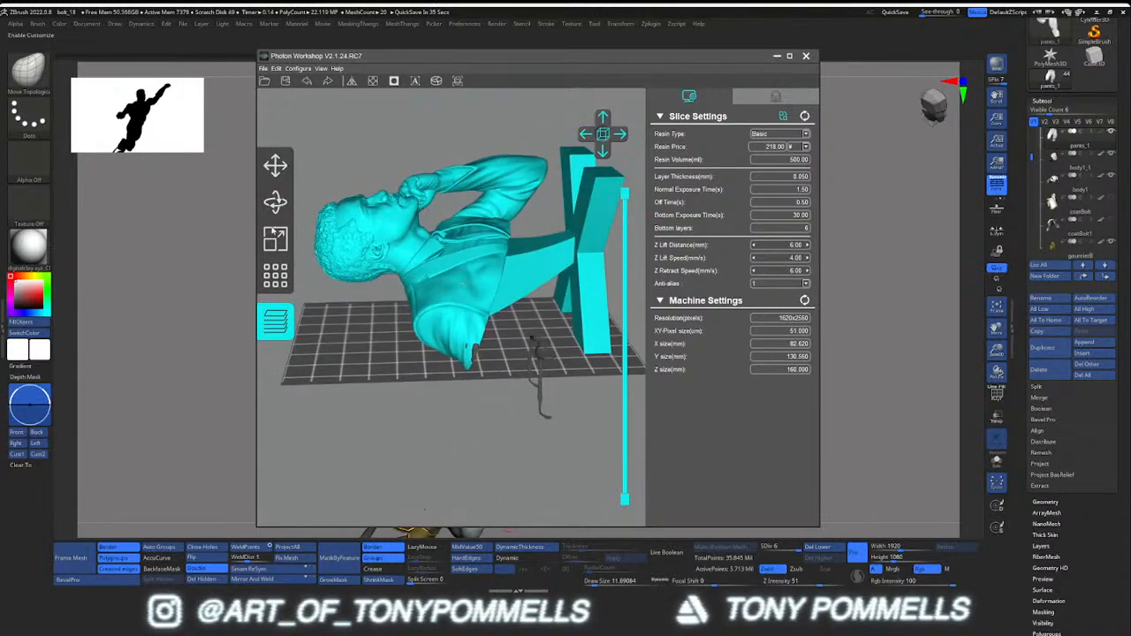
Rotate the bust into a more upright, tilted position and shift it slightly over the build platform
click(275, 201)
drag(471, 232, 498, 243)
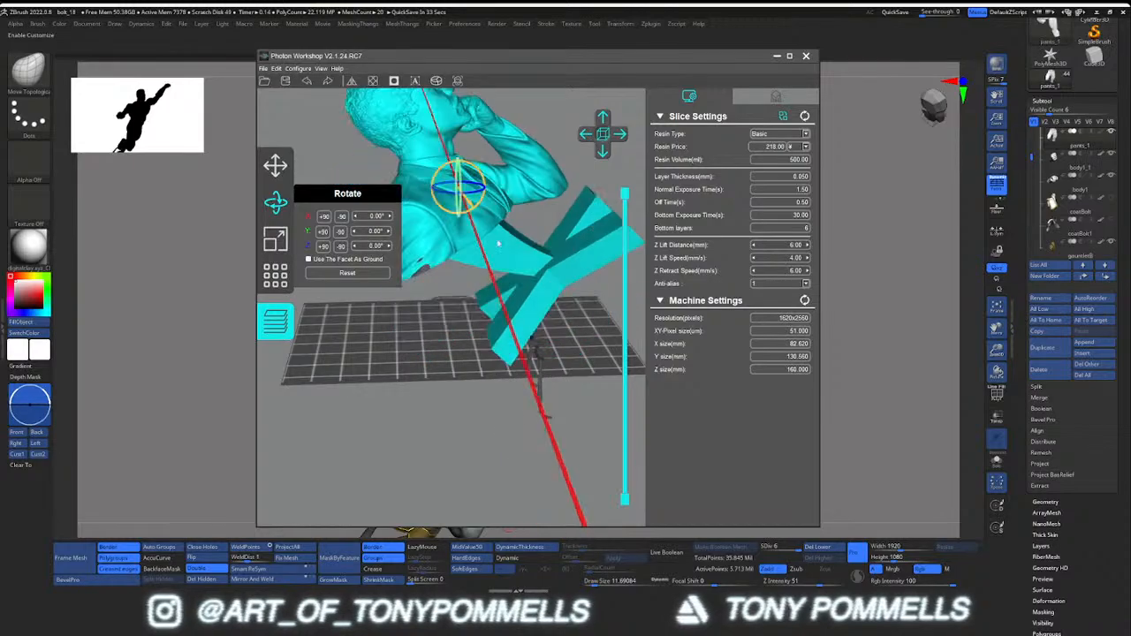
click(282, 168)
right_drag(439, 180, 465, 185)
drag(459, 174, 459, 167)
right_drag(463, 169, 515, 277)
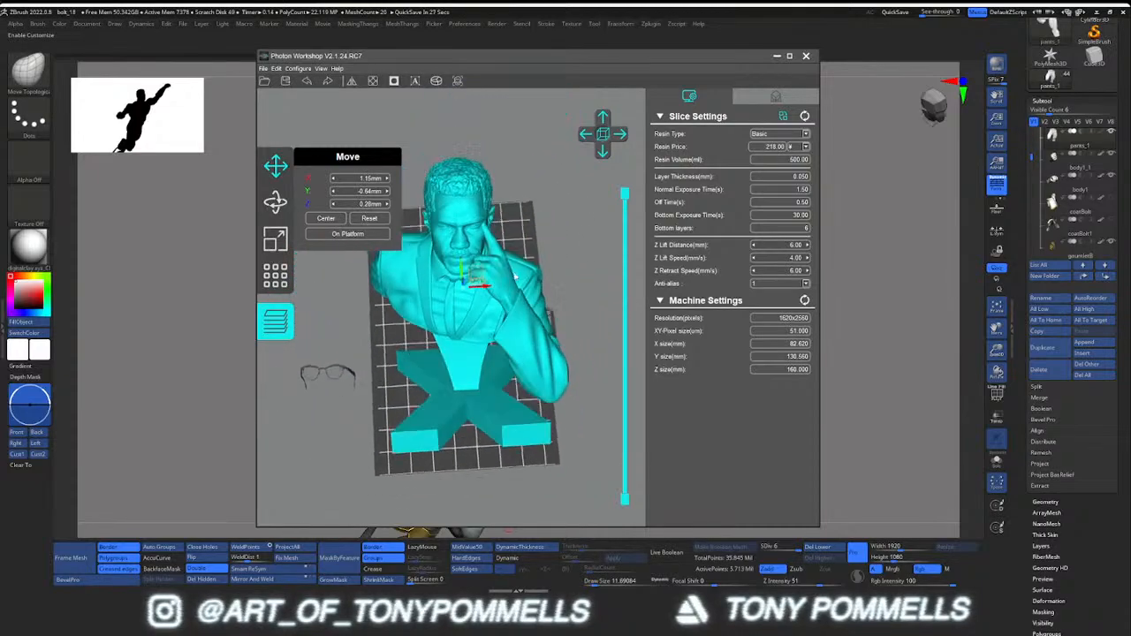
drag(483, 280, 477, 279)
right_drag(482, 277, 430, 332)
Select the glasses together with the bust and check the scale settings
click(419, 349)
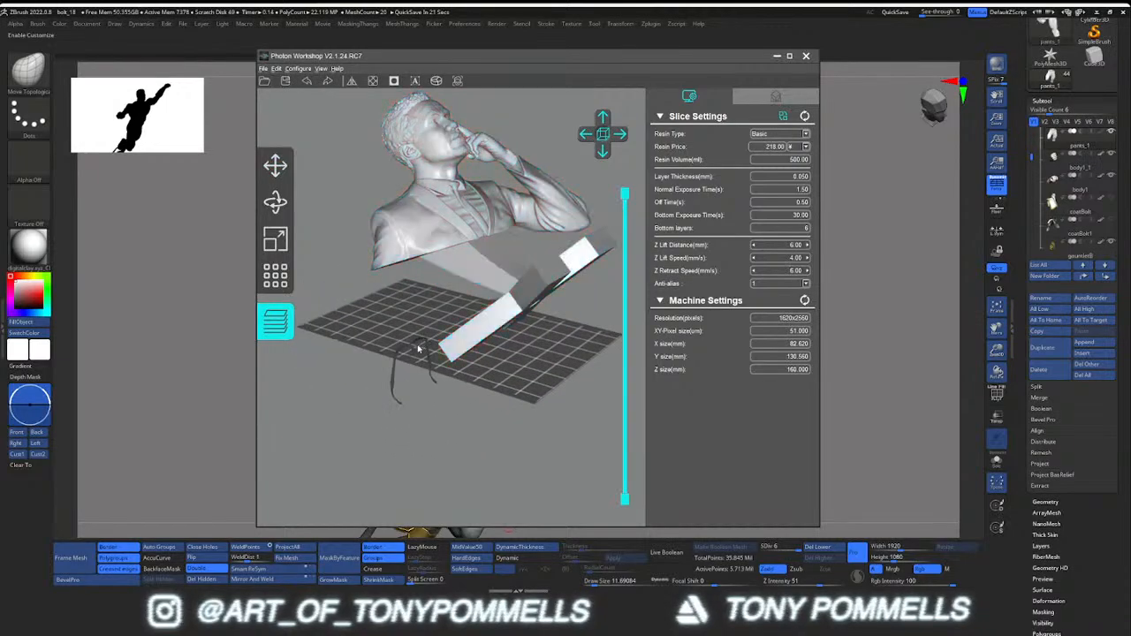
mouse_move(413, 347)
right_down()
mouse_move(424, 330)
mouse_move(410, 360)
mouse_move(417, 347)
right_up()
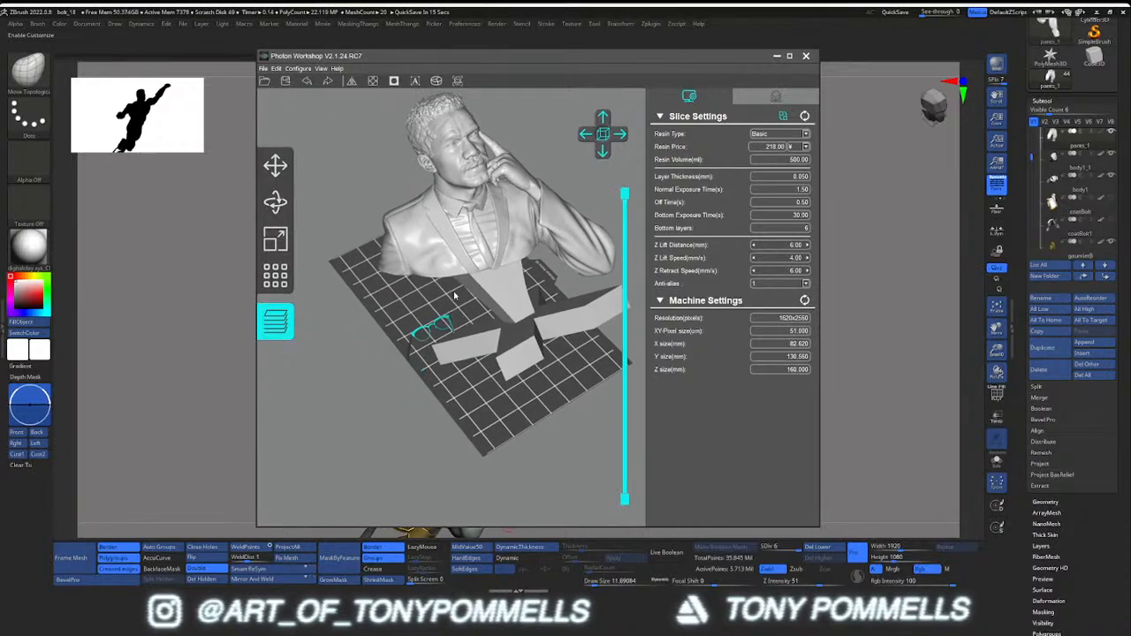
click(494, 296)
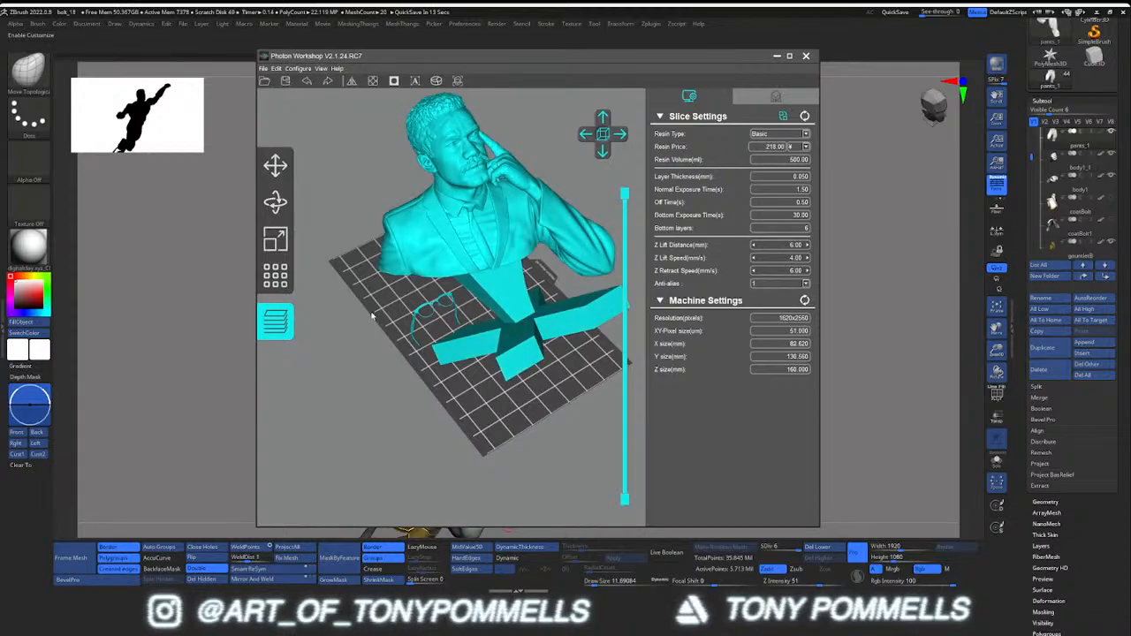
right_drag(374, 319, 286, 256)
click(275, 238)
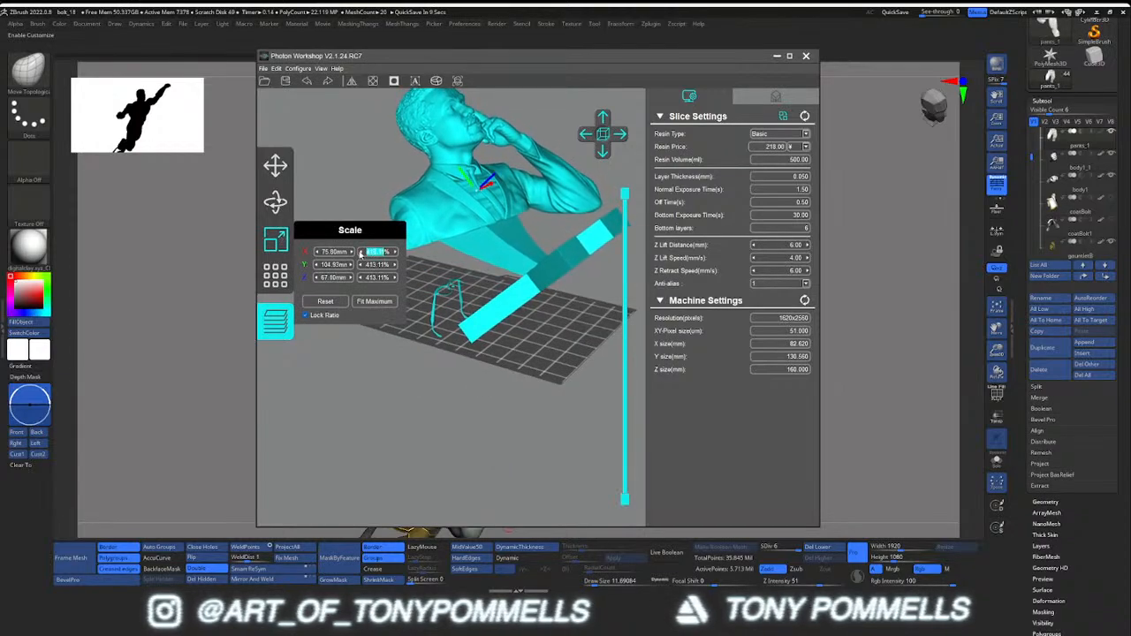
click(364, 194)
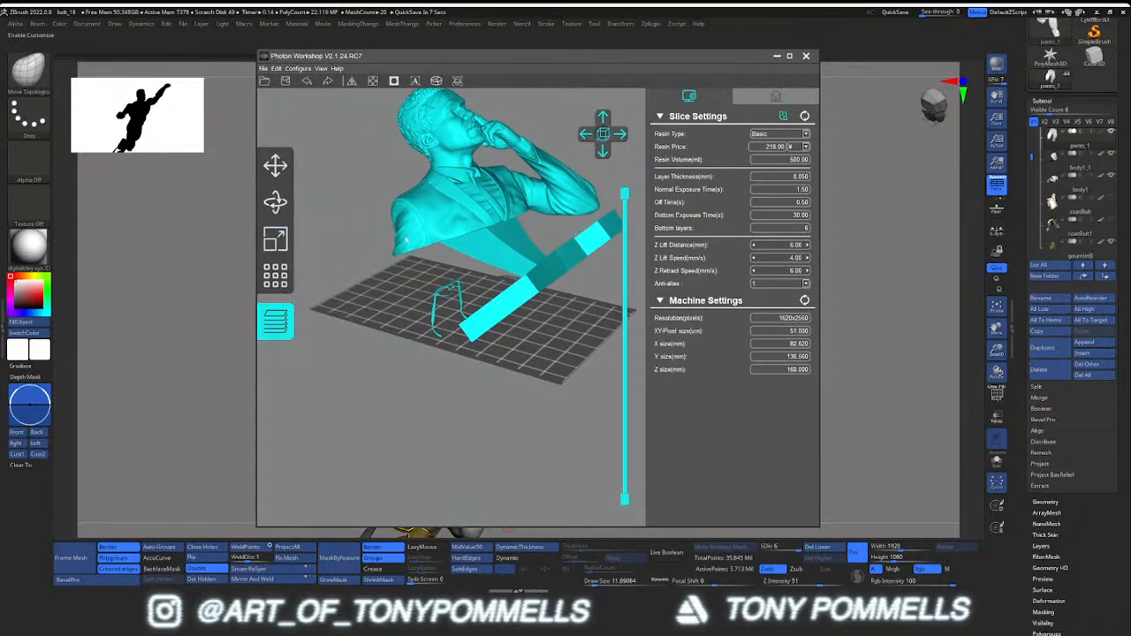
Move the selected models sideways across the build platform
right_drag(366, 197, 385, 261)
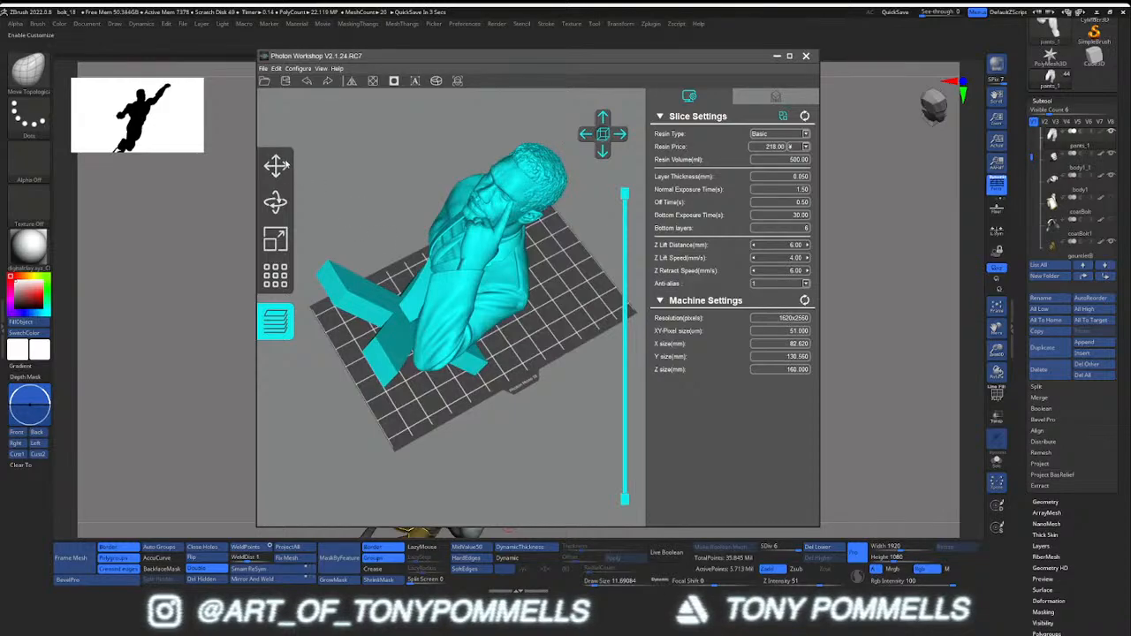
right_drag(286, 165, 409, 272)
click(276, 166)
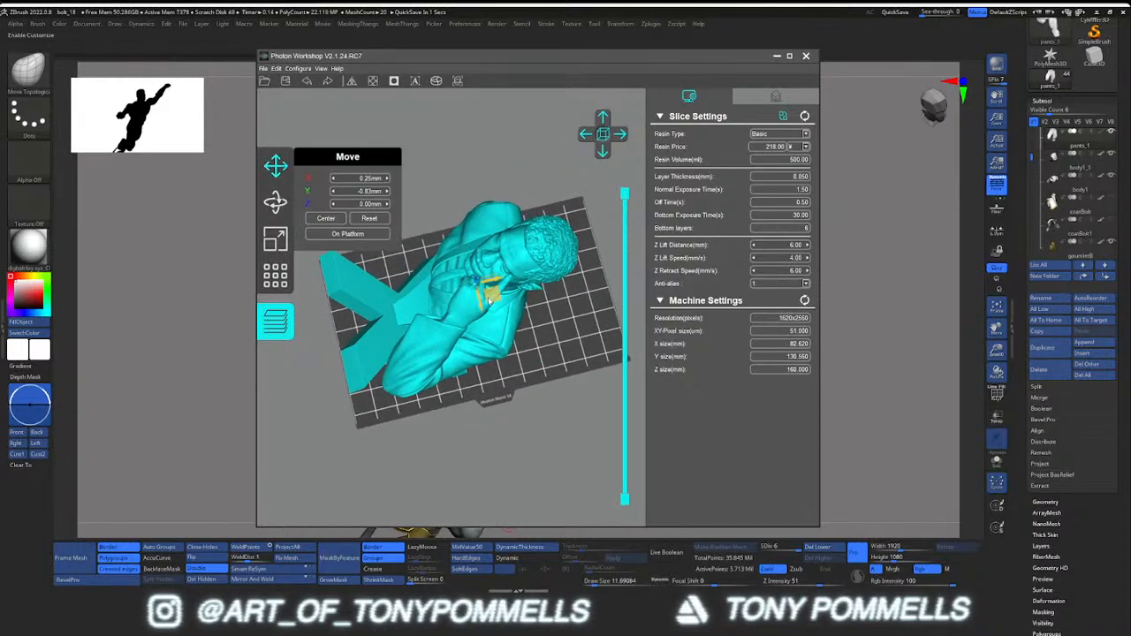
drag(499, 282, 518, 278)
Select only the glasses and examine their frame and temples up close on the build platform
right_drag(459, 340, 488, 250)
scroll(557, 299, up, 1)
drag(557, 299, 440, 426)
right_drag(460, 393, 400, 371)
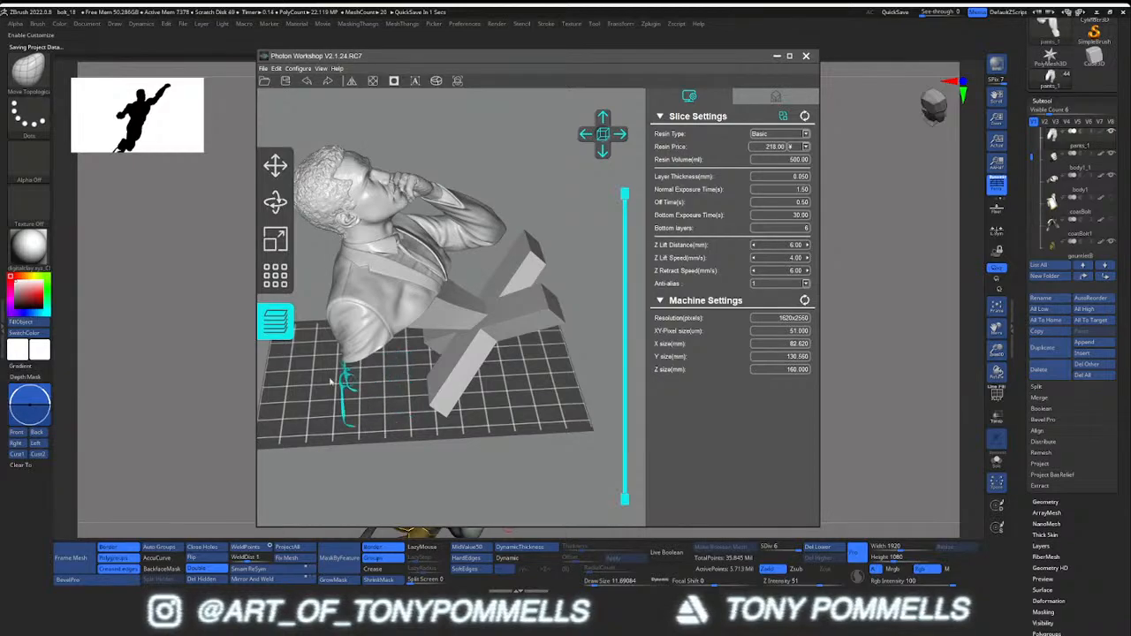
right_drag(292, 367, 402, 320)
scroll(520, 336, up, 10)
middle_drag(402, 321, 515, 353)
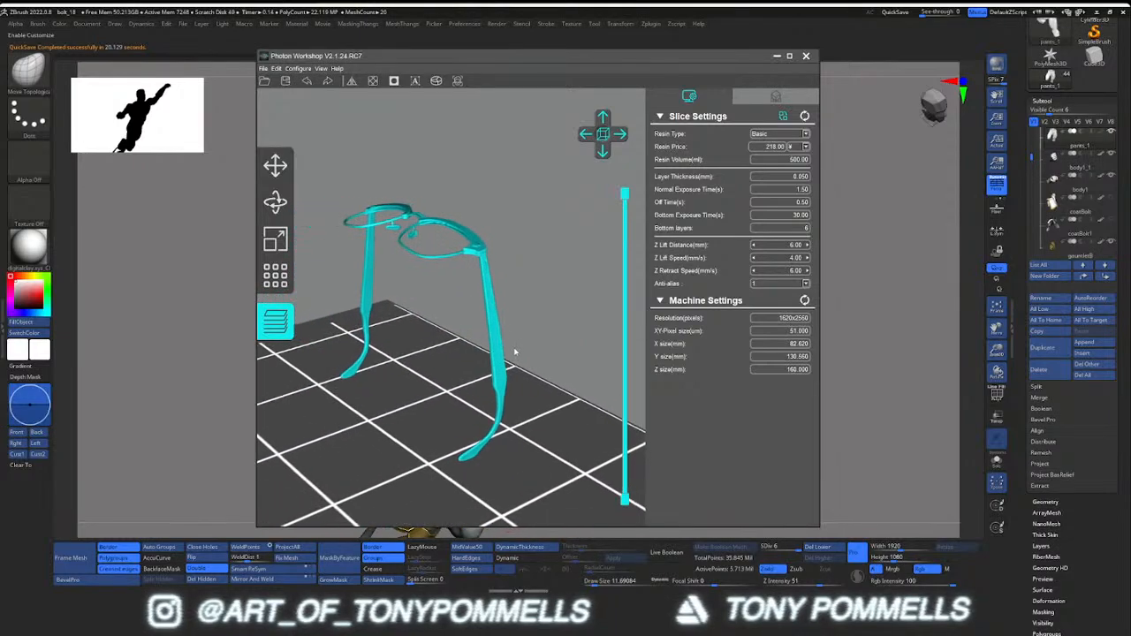
Compare the glasses with the bust on the build platform and check the glasses' scale settings
scroll(447, 306, up, 3)
scroll(443, 303, down, 6)
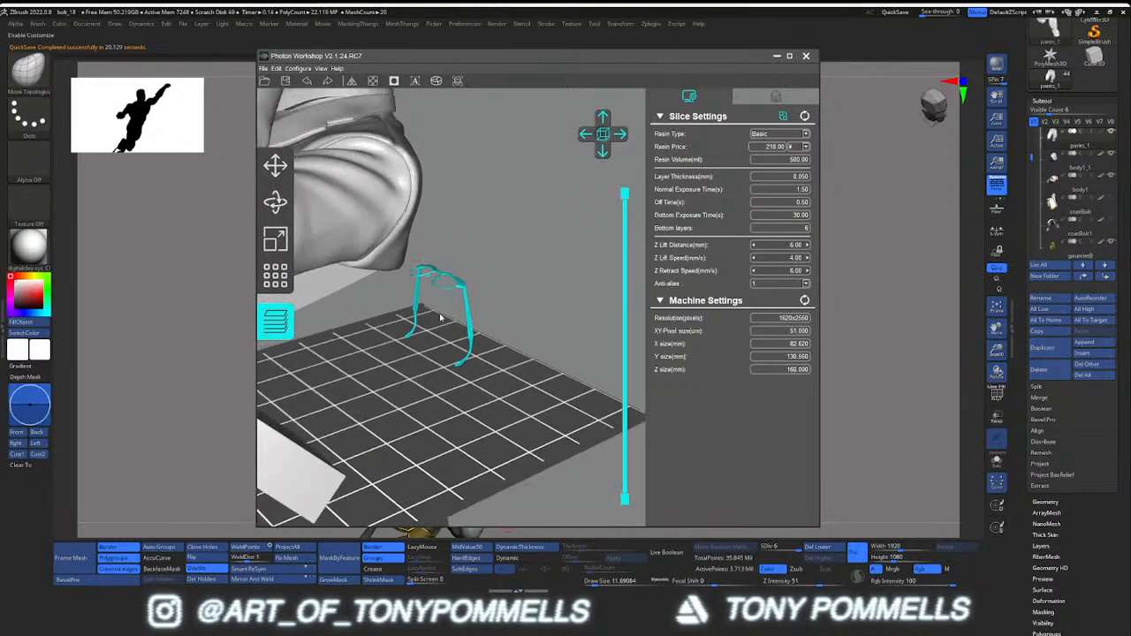
middle_drag(446, 324, 459, 379)
scroll(458, 378, down, 4)
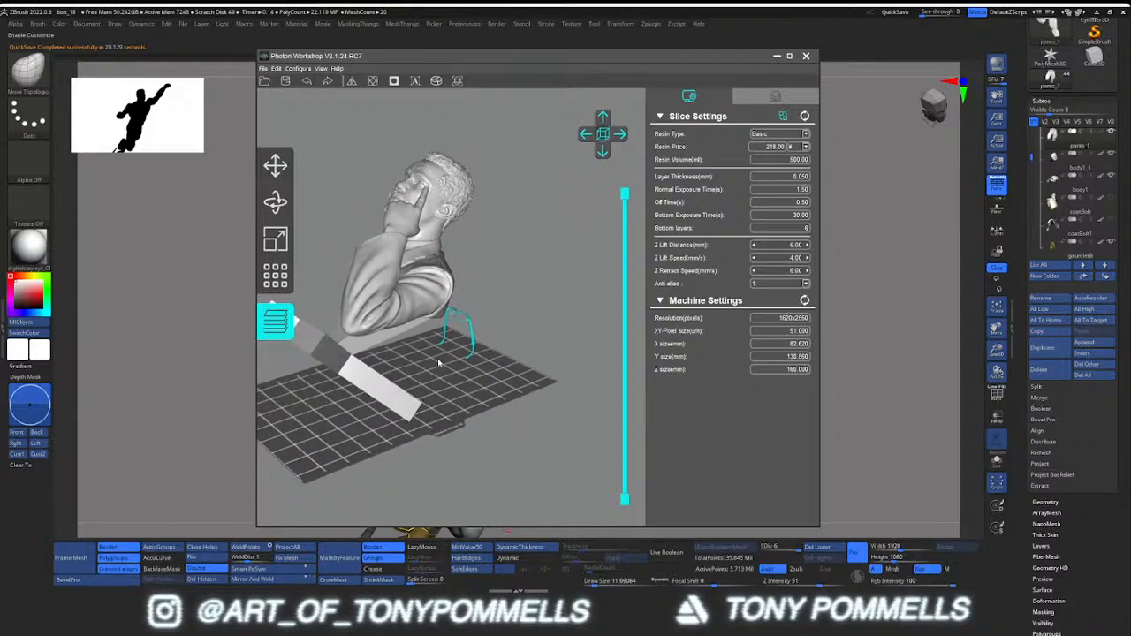
right_drag(414, 358, 305, 287)
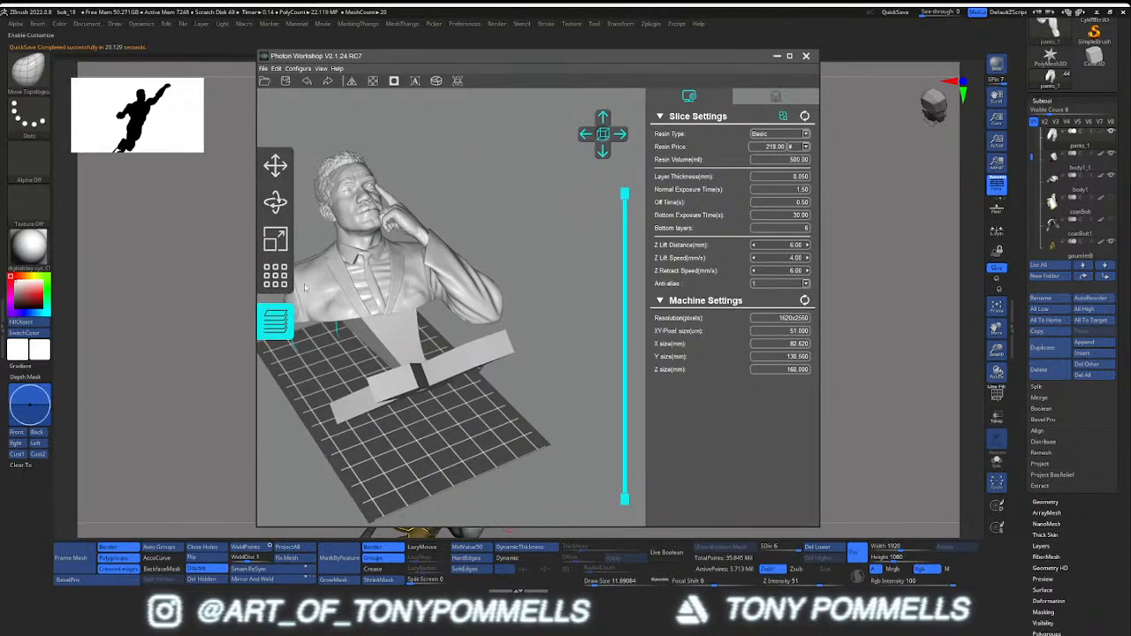
click(278, 240)
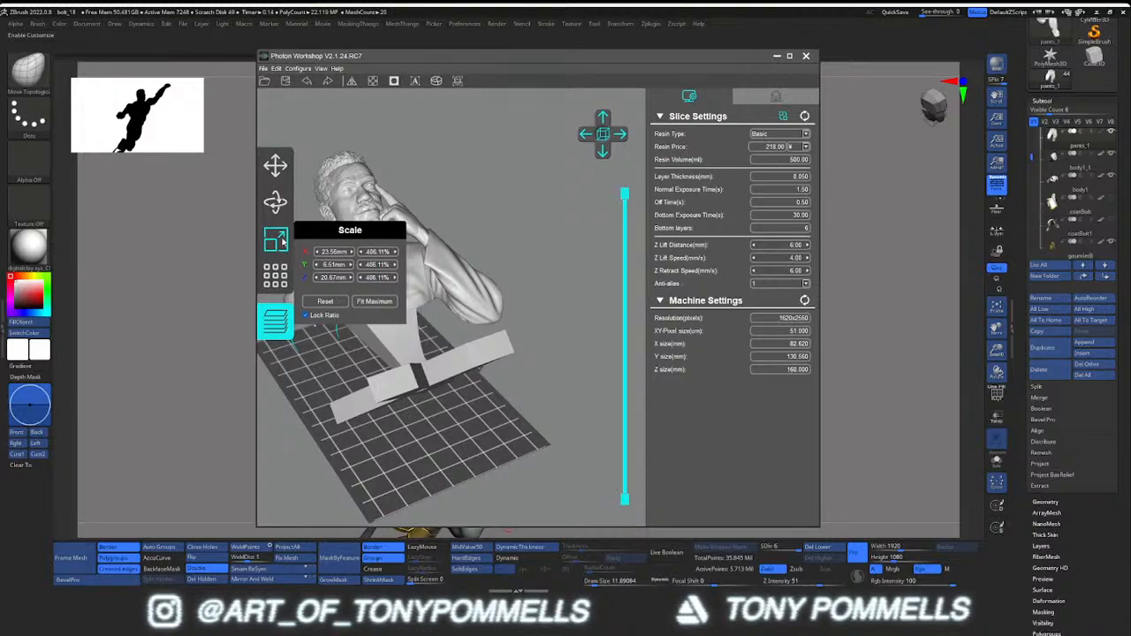
mouse_move(536, 318)
mouse_down()
mouse_move(398, 356)
mouse_move(433, 361)
mouse_move(487, 337)
mouse_move(541, 336)
mouse_up()
Select the bust and move it so that it floats above the build platform, clear of the glasses
click(433, 311)
drag(433, 312, 484, 334)
click(275, 166)
drag(380, 305, 468, 276)
click(275, 166)
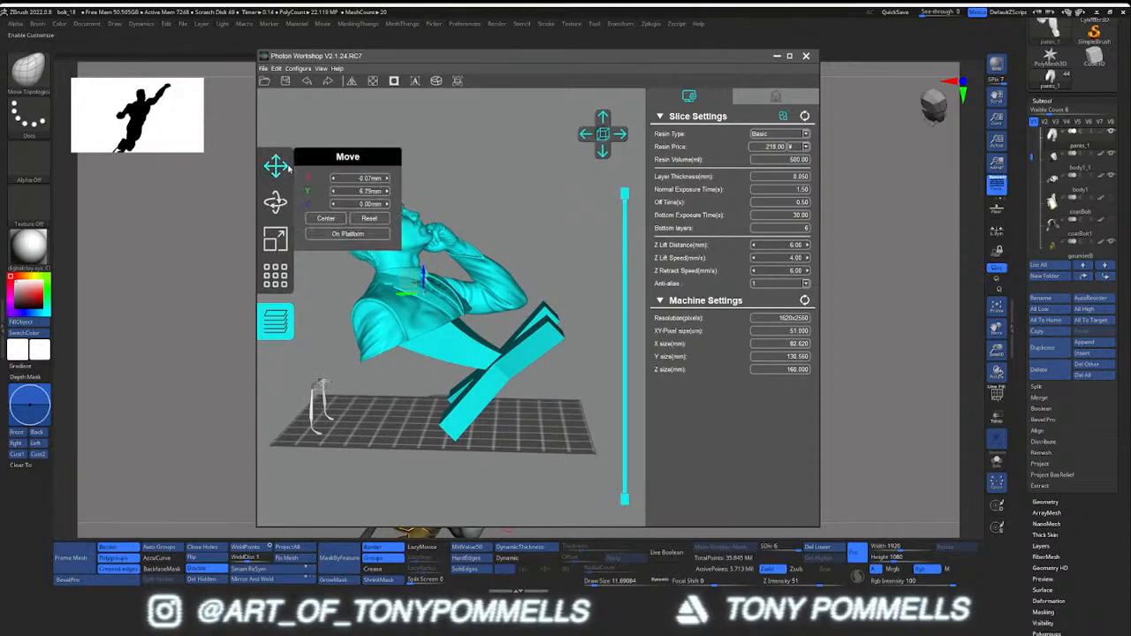
drag(404, 233, 442, 263)
mouse_move(430, 254)
mouse_down()
mouse_move(434, 295)
mouse_move(484, 285)
mouse_move(427, 274)
mouse_move(427, 235)
mouse_up()
drag(431, 239, 493, 256)
click(492, 206)
drag(492, 206, 653, 217)
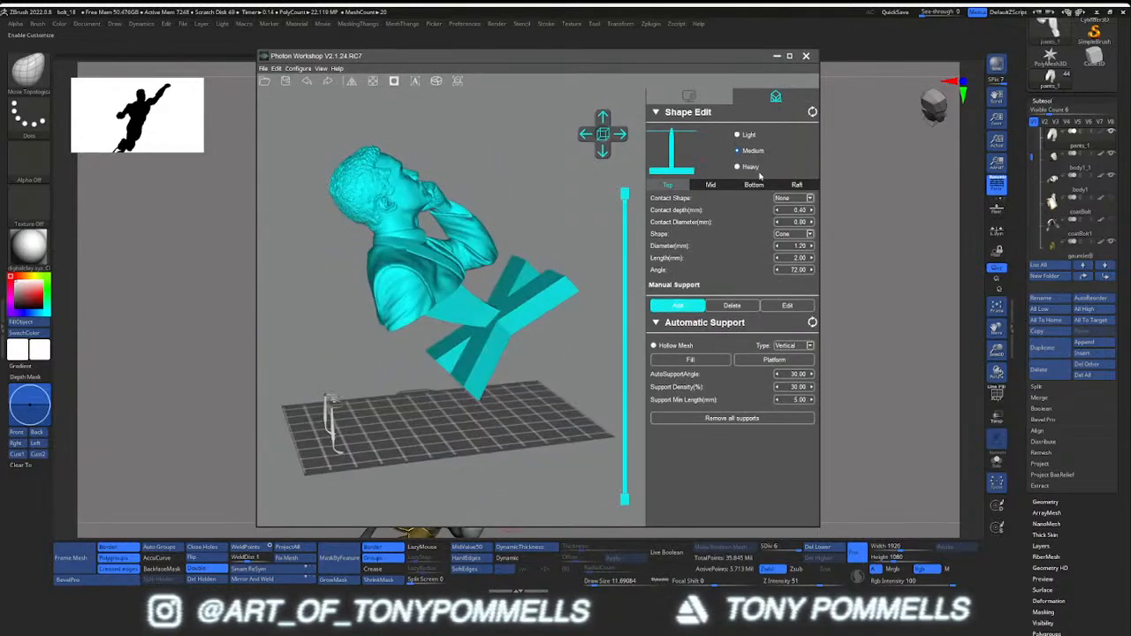
Choose the Heavy support preset and preview the bust's lower layers in cross-section, restoring the full height at the end
drag(544, 256, 621, 295)
drag(625, 196, 625, 301)
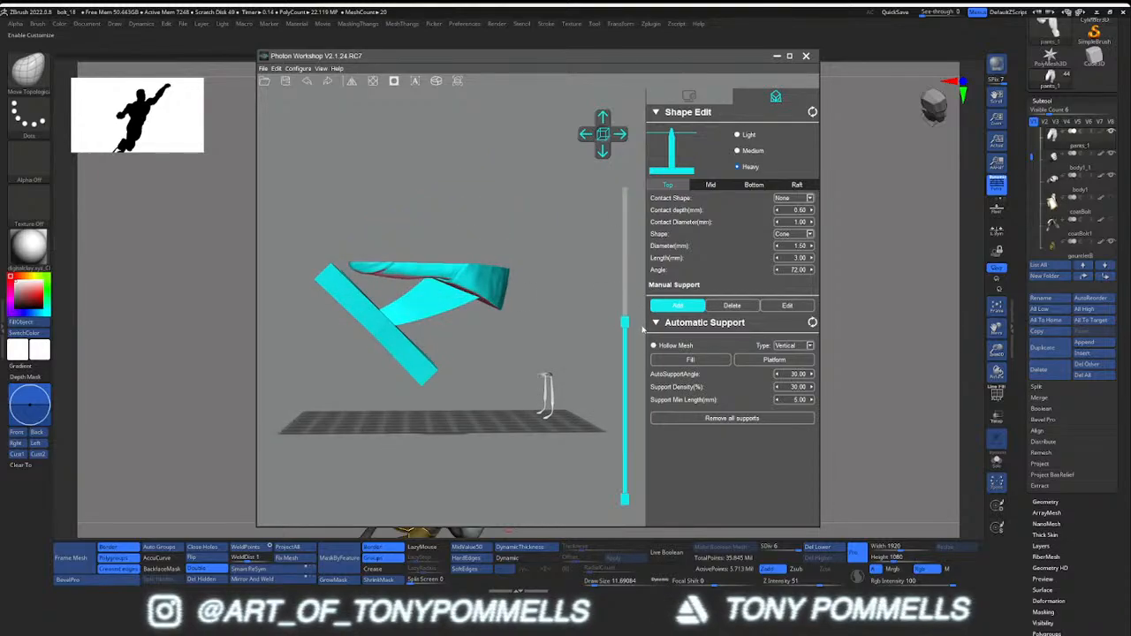
drag(566, 328, 630, 158)
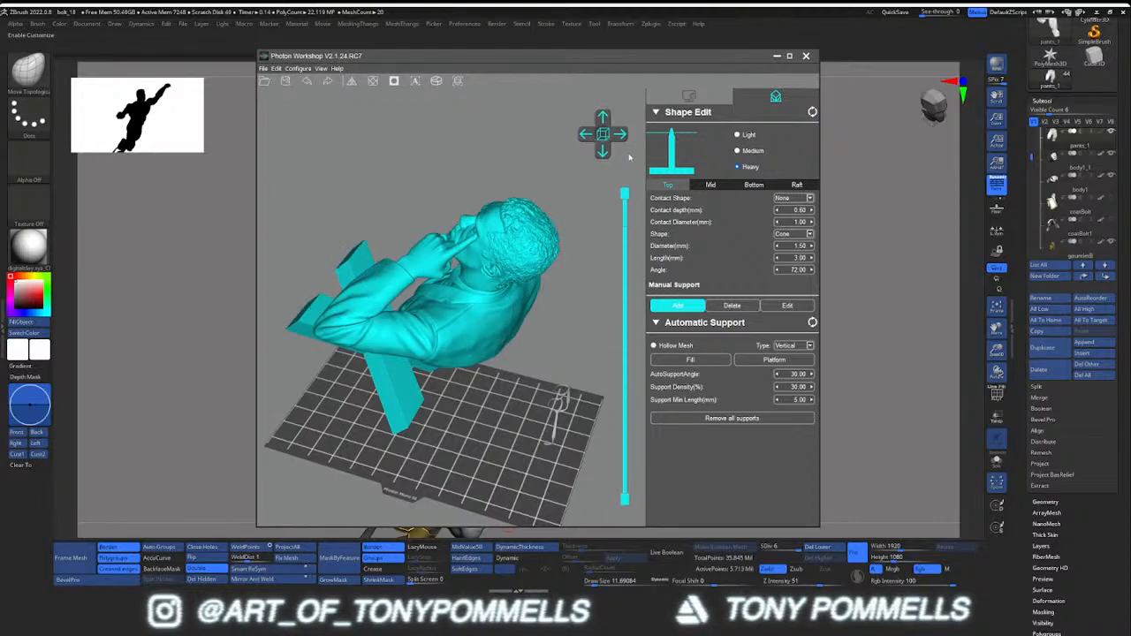
Place Heavy manual supports under the raised elbow and along the lower edge of the jacket
right_drag(553, 311, 325, 247)
click(328, 246)
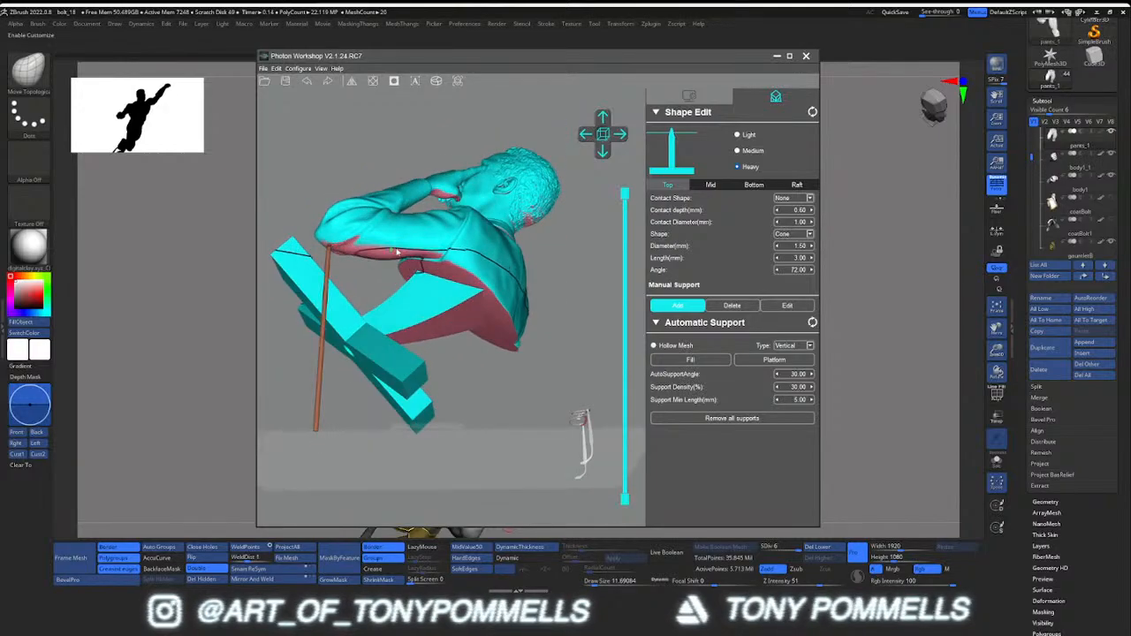
right_drag(396, 253, 374, 320)
click(343, 266)
click(368, 277)
click(413, 279)
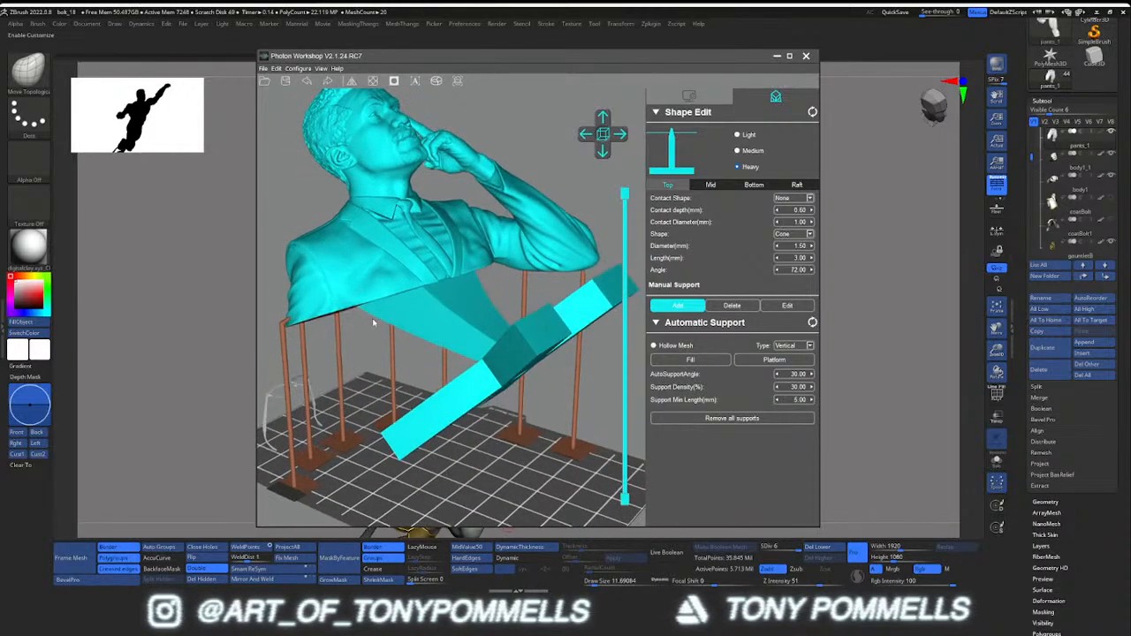
Delete the outermost support under the jacket's shoulder corner and return to adding supports
click(732, 305)
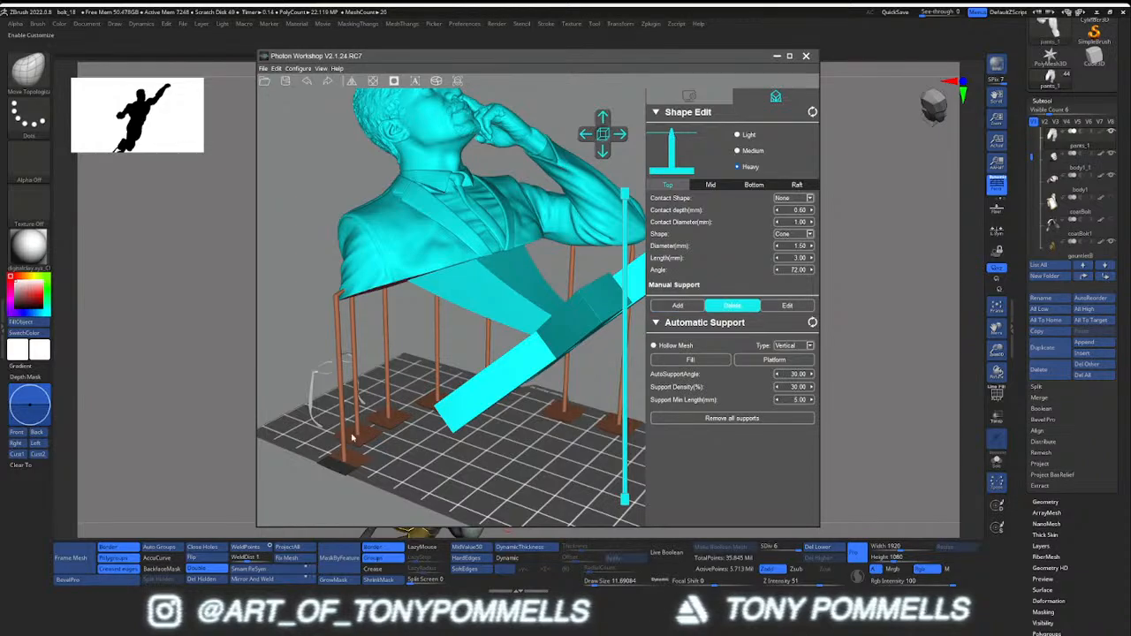
click(728, 307)
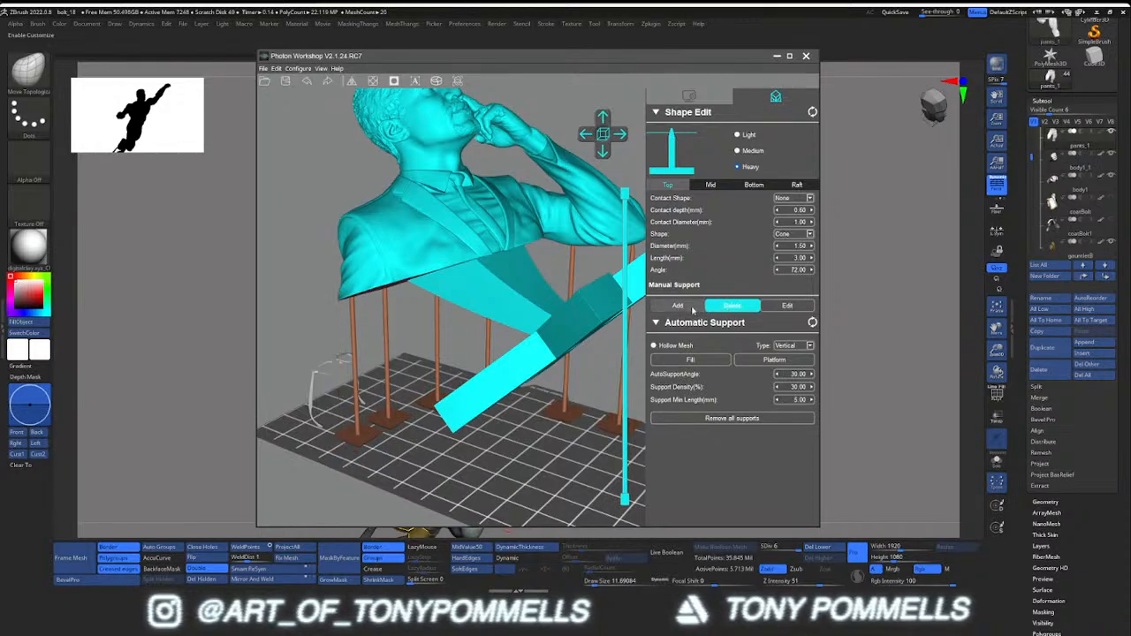
click(692, 308)
Change the support preset to Medium and place supports beneath the arms and centre of the X-shaped base
right_drag(324, 305, 442, 318)
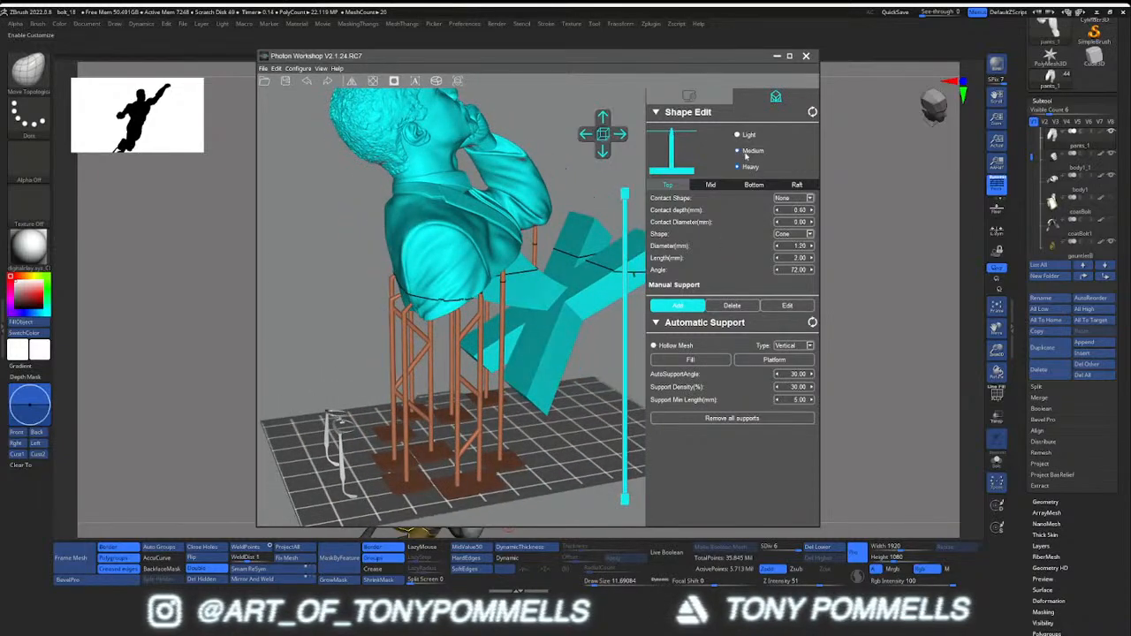
right_drag(583, 300, 451, 255)
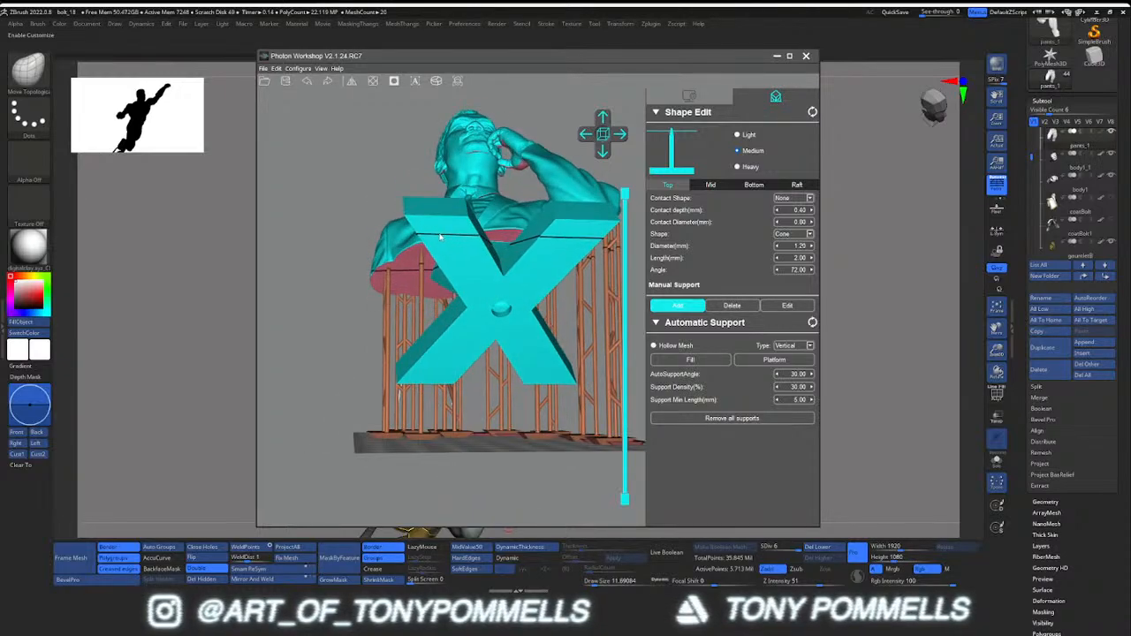
click(433, 239)
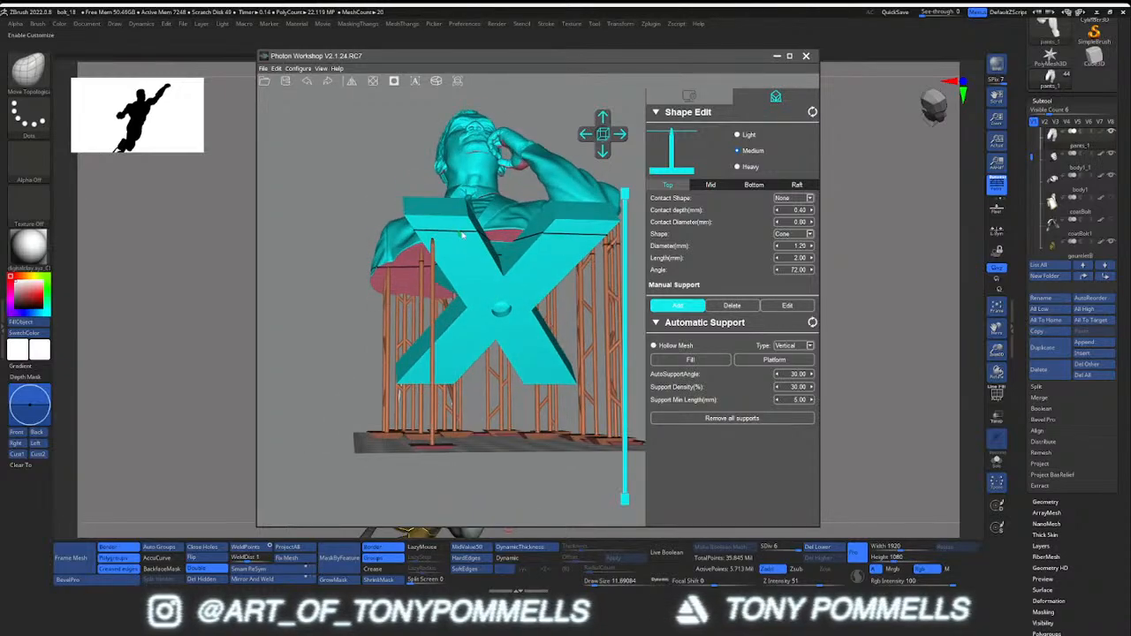
click(566, 244)
right_drag(526, 278, 438, 371)
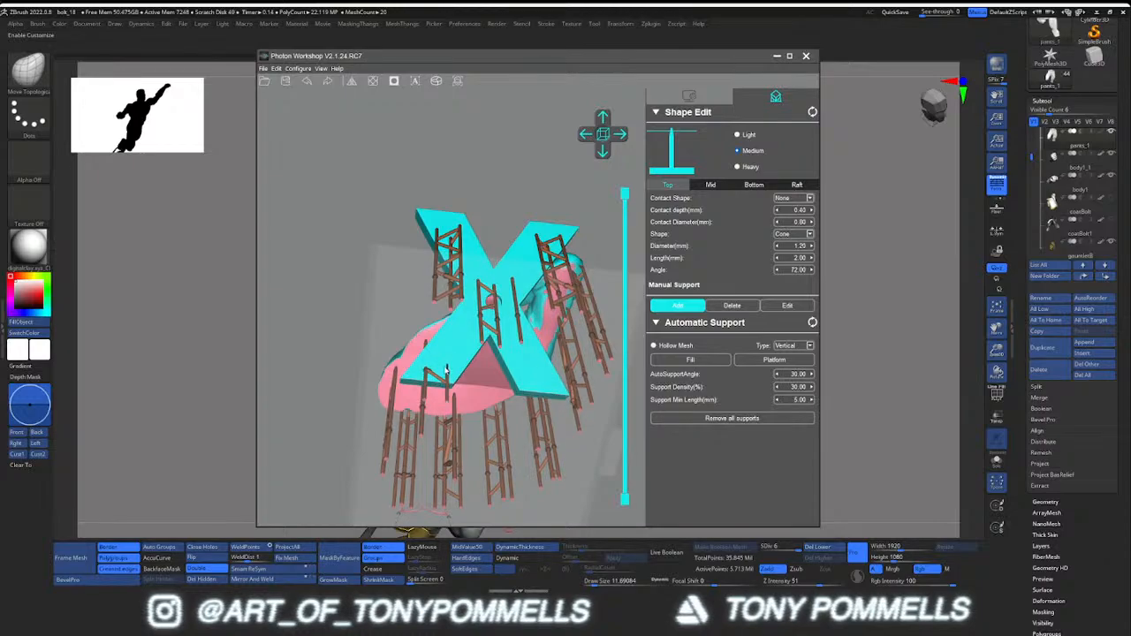
right_drag(531, 355, 471, 332)
Change the support preset to Light and fill the gaps along the arms and centre of the X-shaped base
click(736, 136)
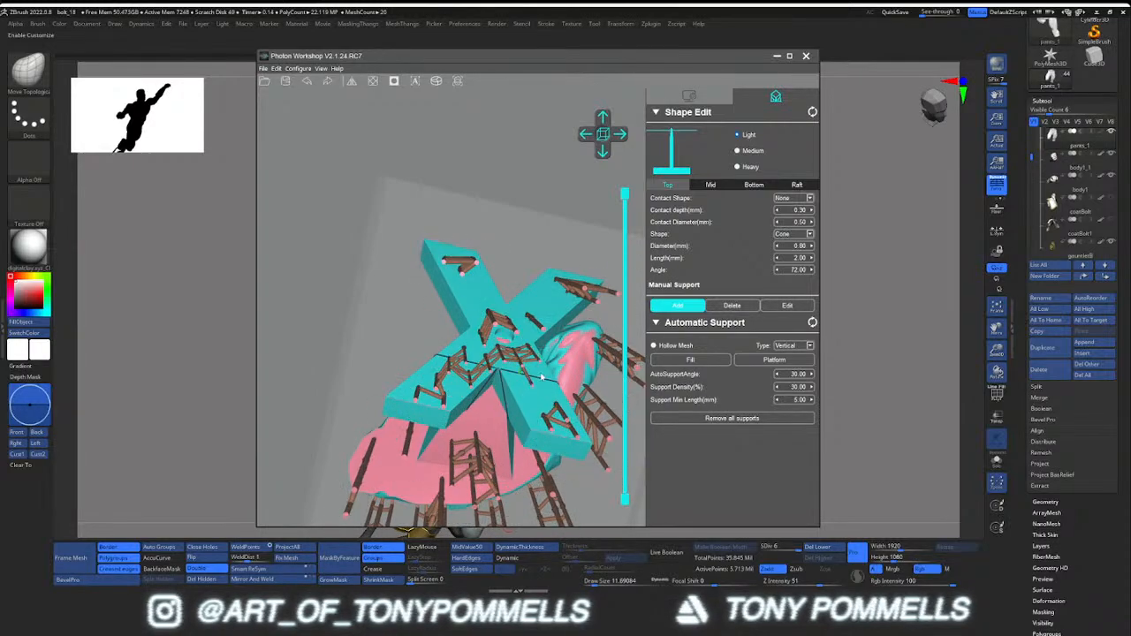
right_drag(534, 326, 434, 266)
click(418, 292)
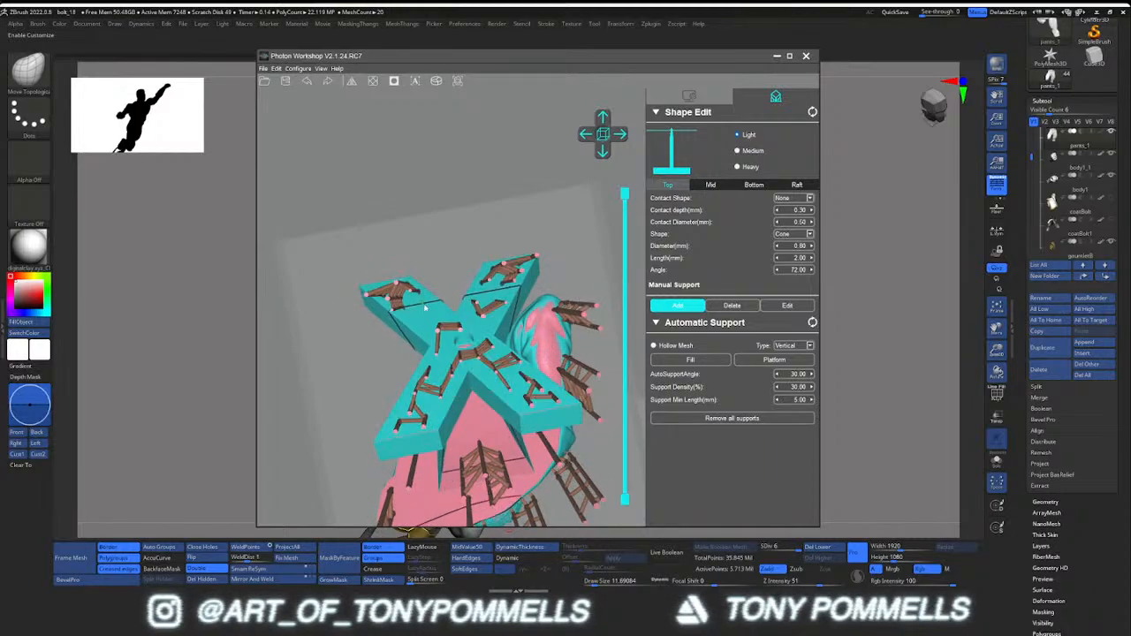
click(434, 309)
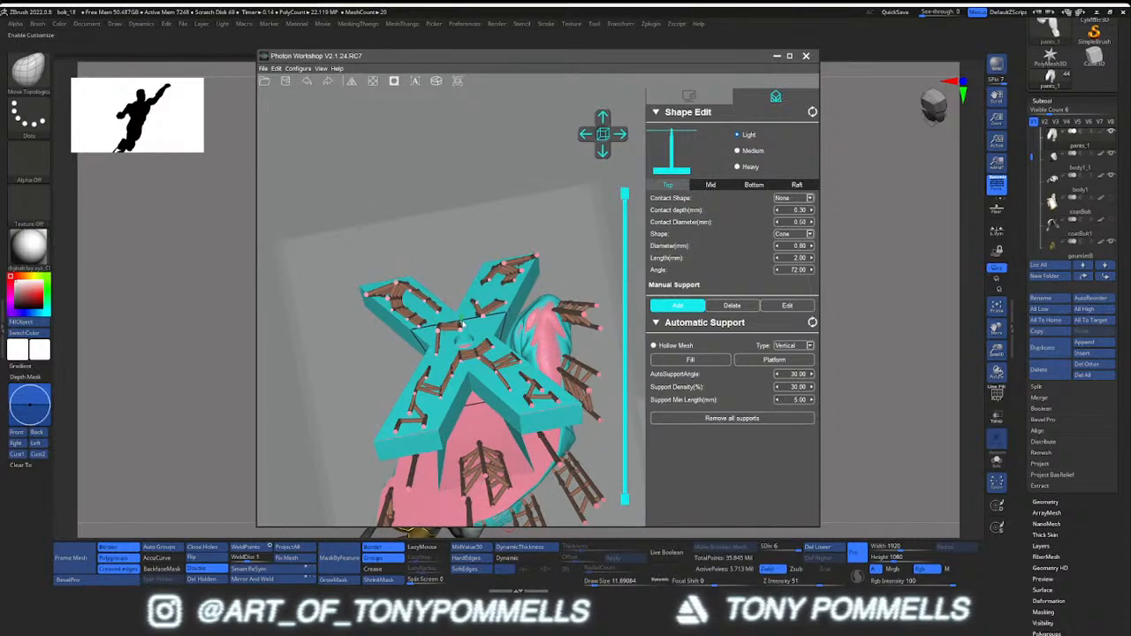
right_drag(461, 325, 470, 302)
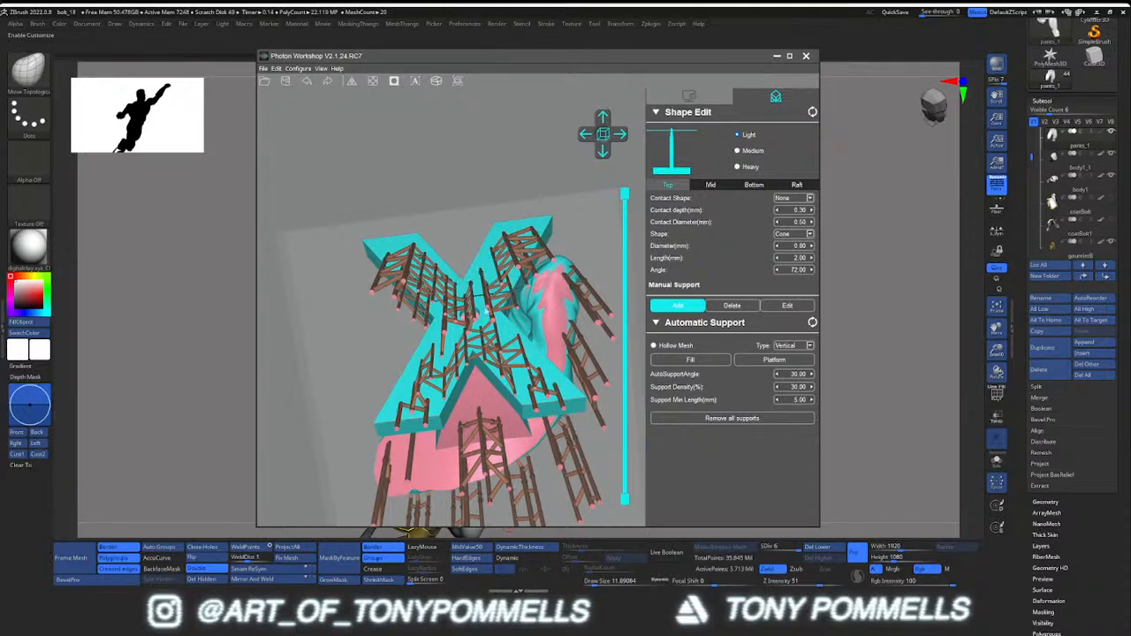
drag(486, 310, 444, 357)
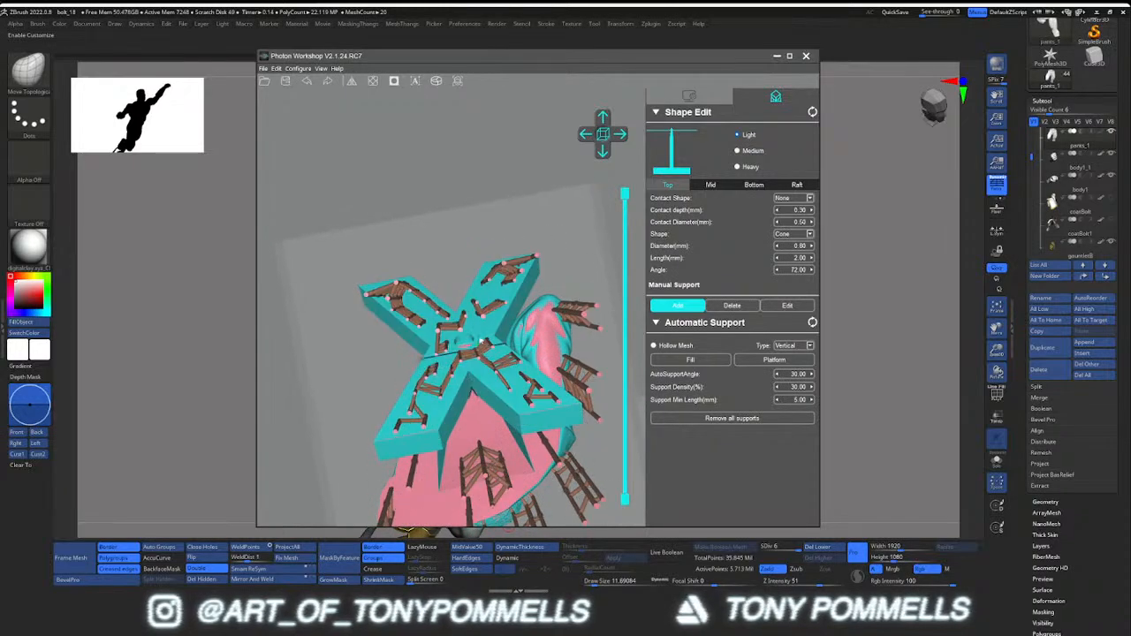
mouse_move(500, 349)
right_down()
mouse_move(493, 328)
mouse_move(480, 364)
mouse_move(528, 293)
mouse_move(482, 357)
mouse_move(457, 362)
mouse_move(486, 371)
mouse_move(542, 308)
right_up()
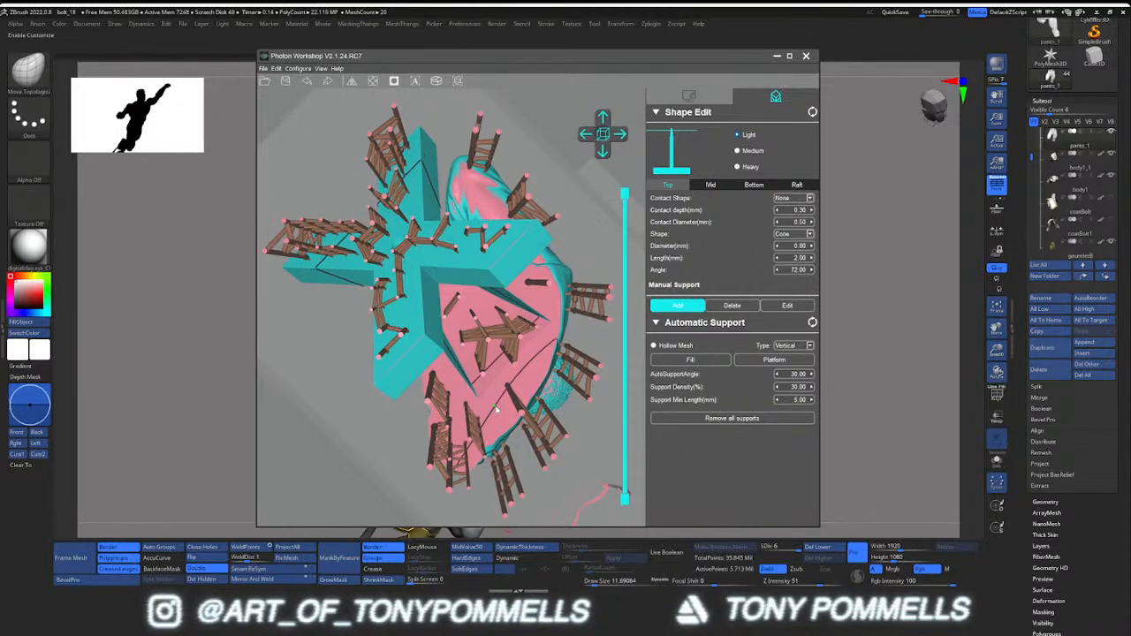
Add Light supports across the bust's flat underside and around the jacket's lower rim
right_drag(543, 304, 385, 255)
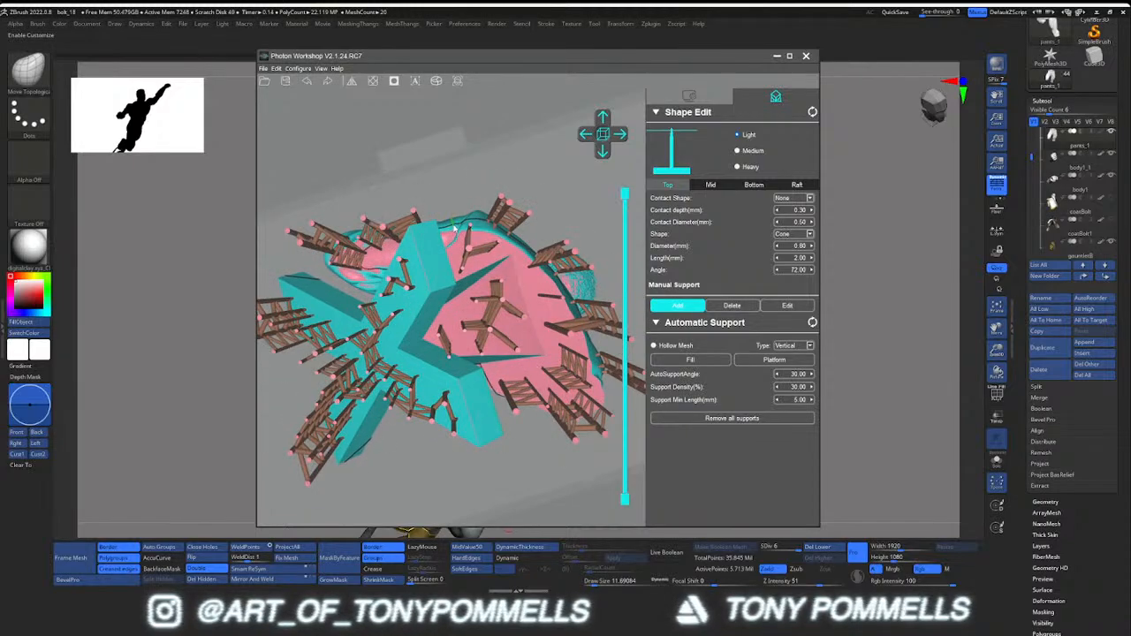
click(480, 221)
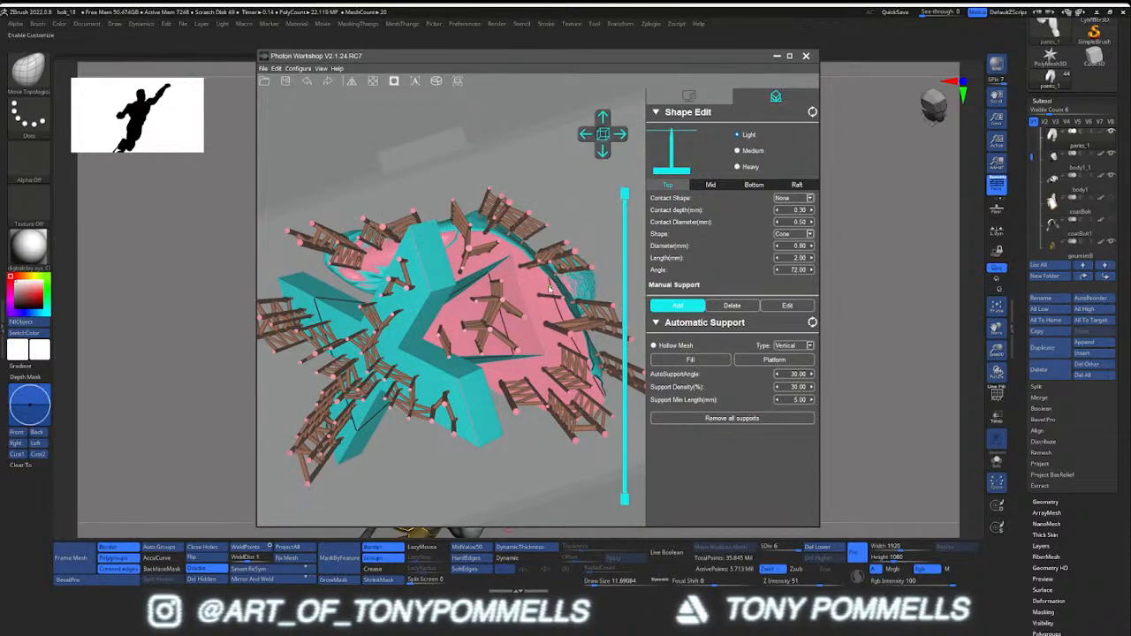
middle_drag(578, 343, 519, 302)
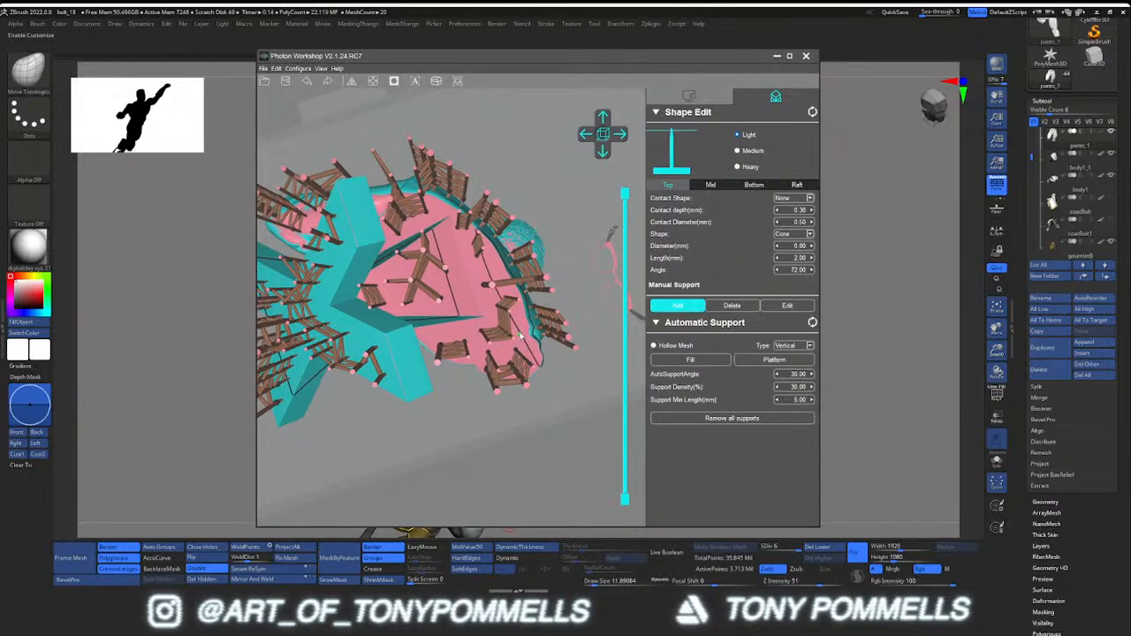
drag(521, 335, 559, 355)
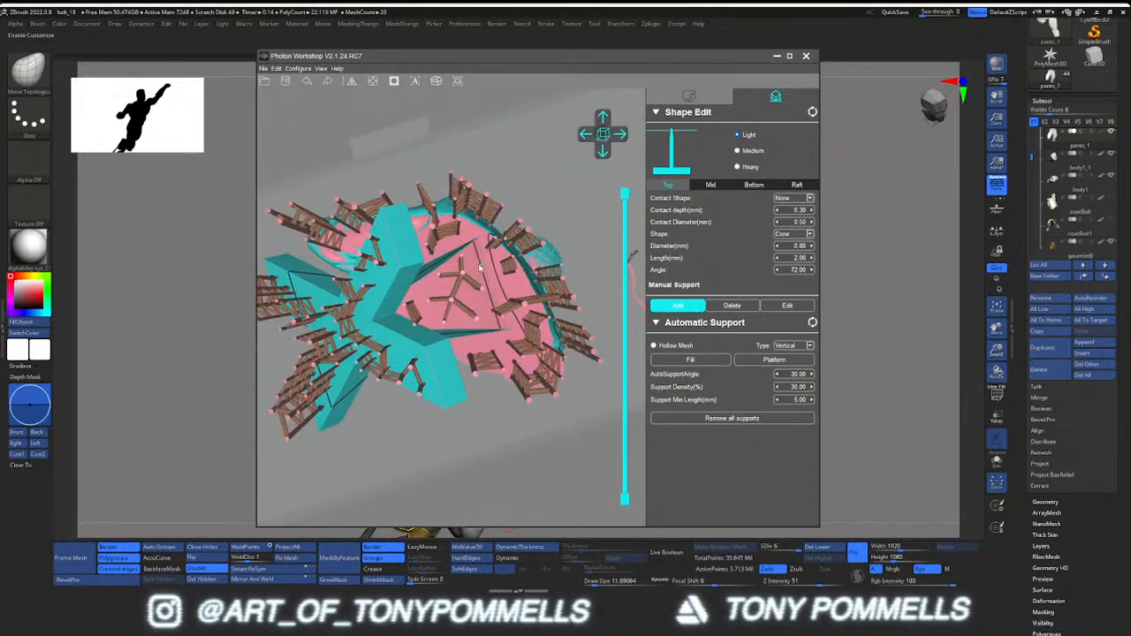
drag(501, 282, 440, 296)
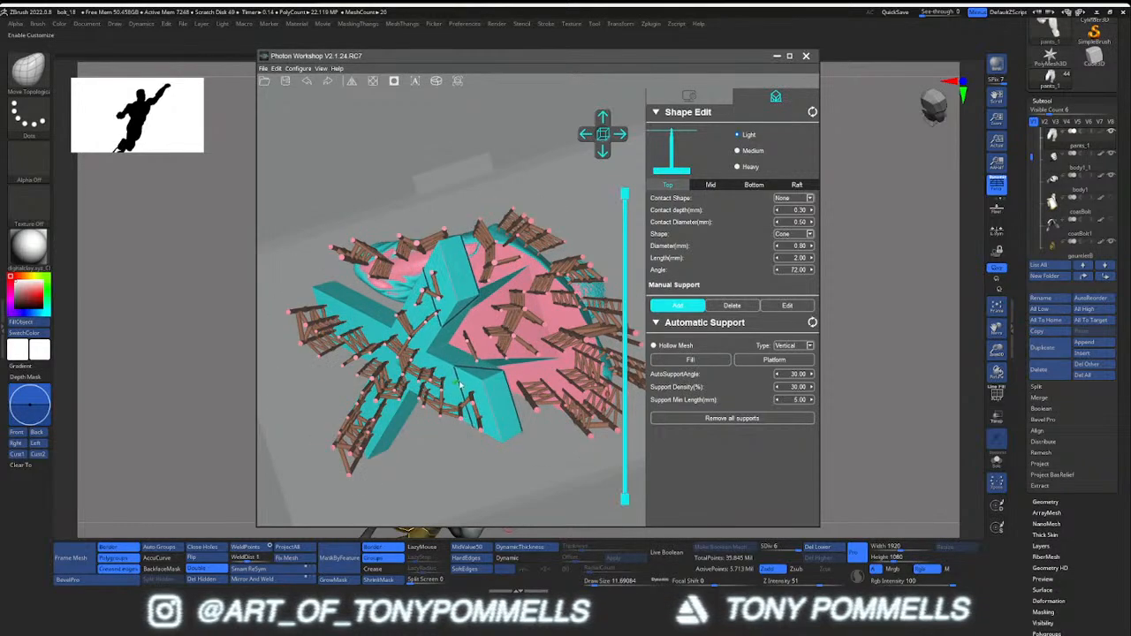
Add Light supports along the lower corners and edges of the X-shaped base's arms
drag(460, 384, 474, 212)
scroll(560, 336, up, 5)
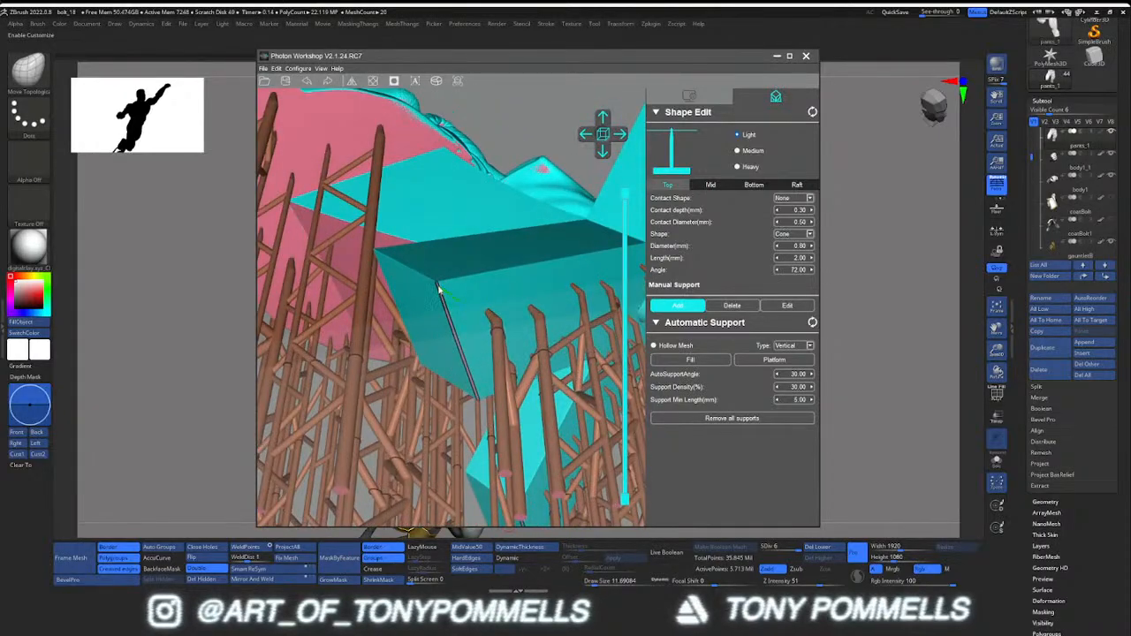
drag(444, 305, 441, 120)
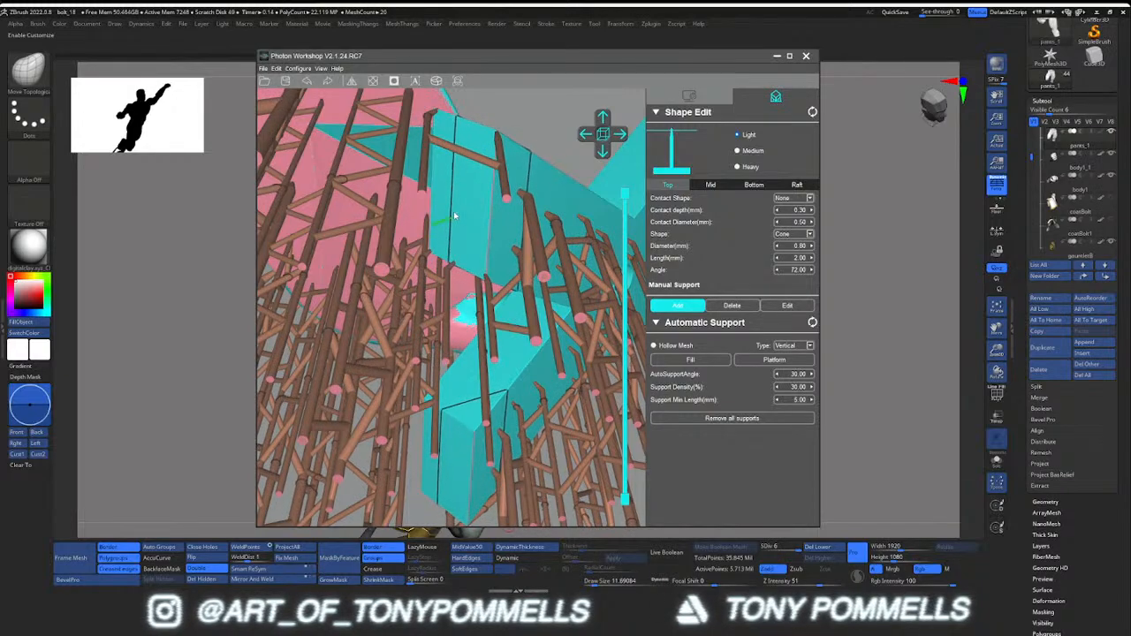
drag(455, 207, 458, 202)
Add Light supports along the edges and across the end face of the X-shaped base's lower arm
drag(459, 159, 525, 252)
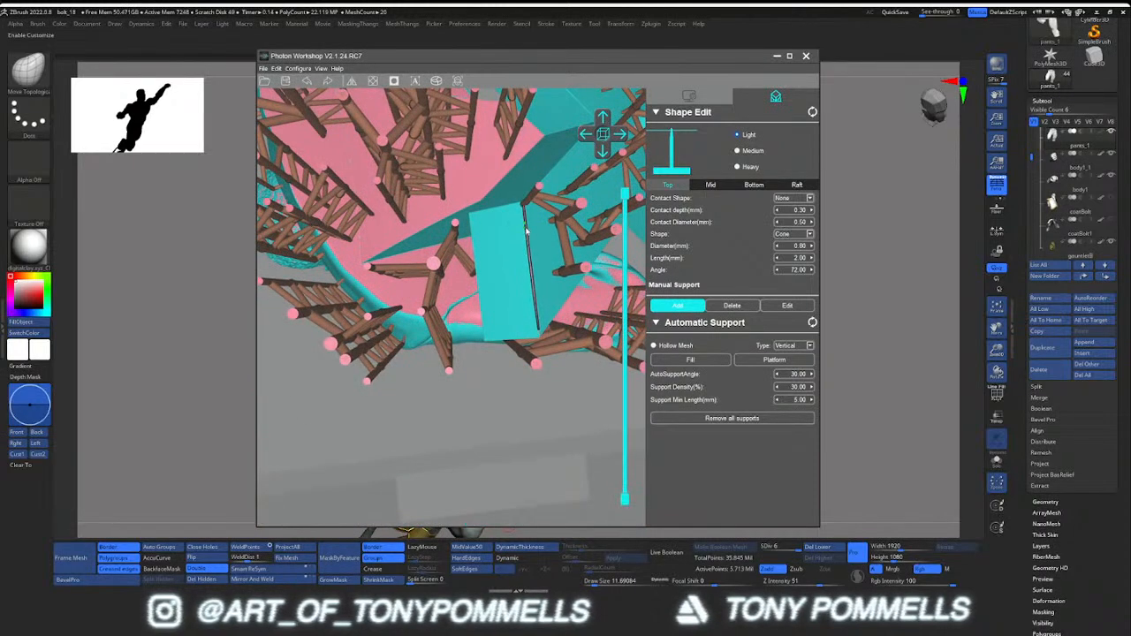
drag(529, 261, 535, 290)
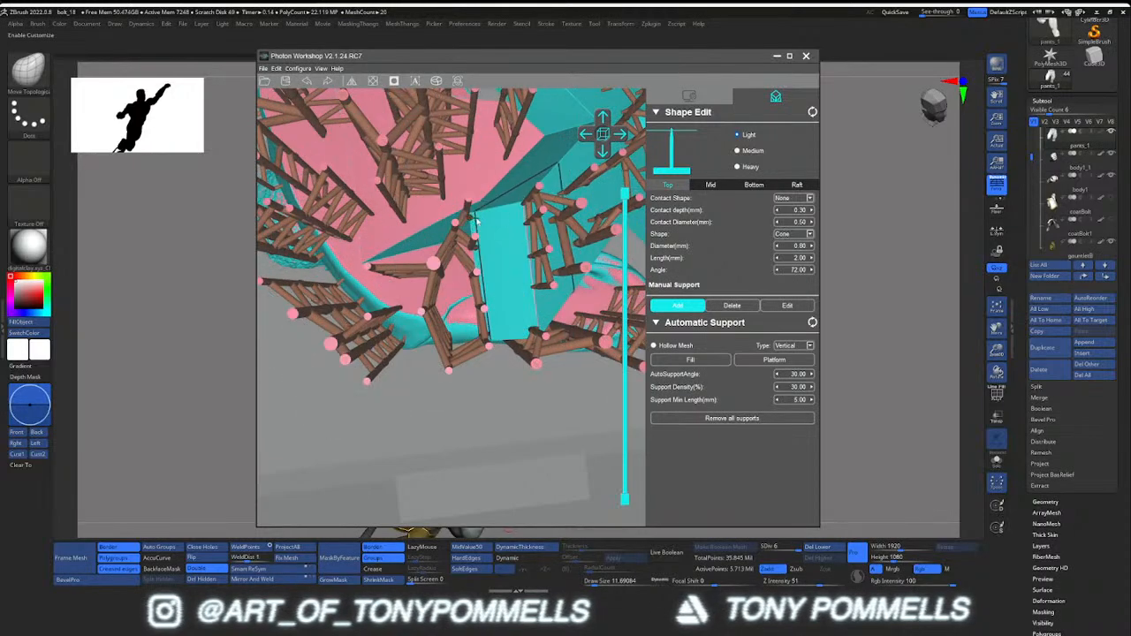
drag(496, 214, 523, 311)
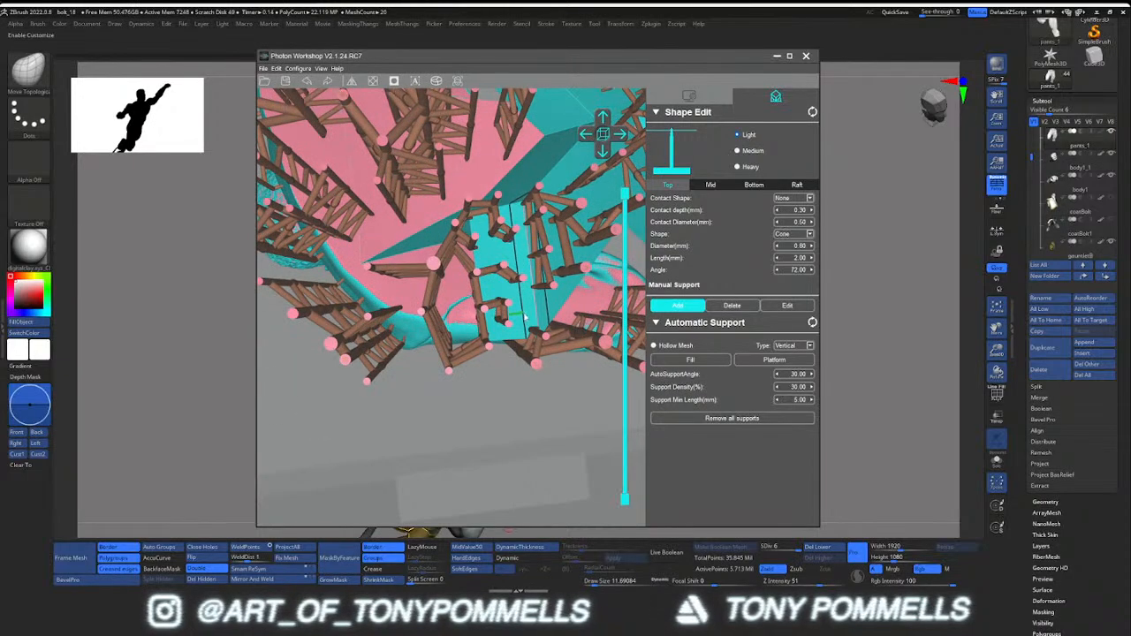
Add Light supports around the centre of the X-shaped base and along the edges of its adjoining arms
drag(503, 256, 453, 282)
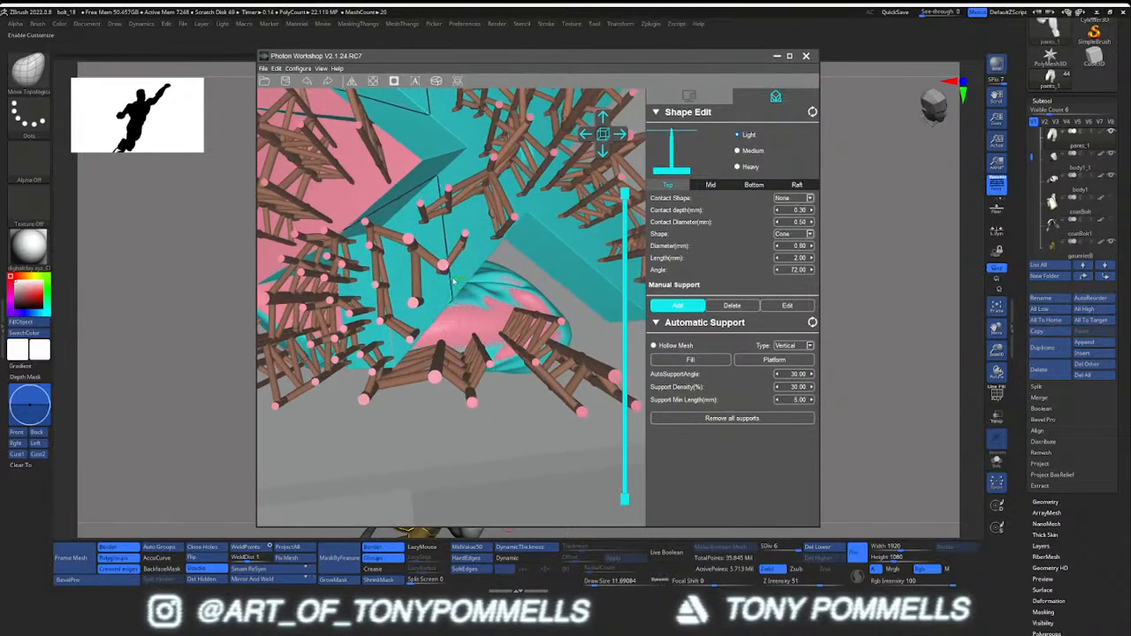
drag(453, 232, 442, 210)
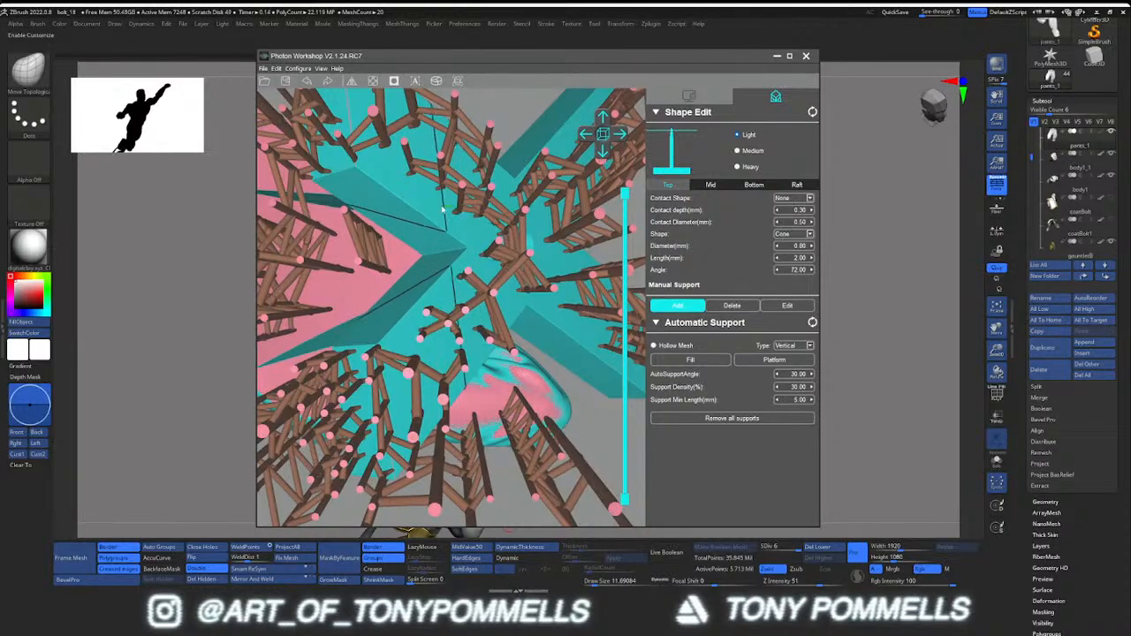
drag(391, 175, 416, 241)
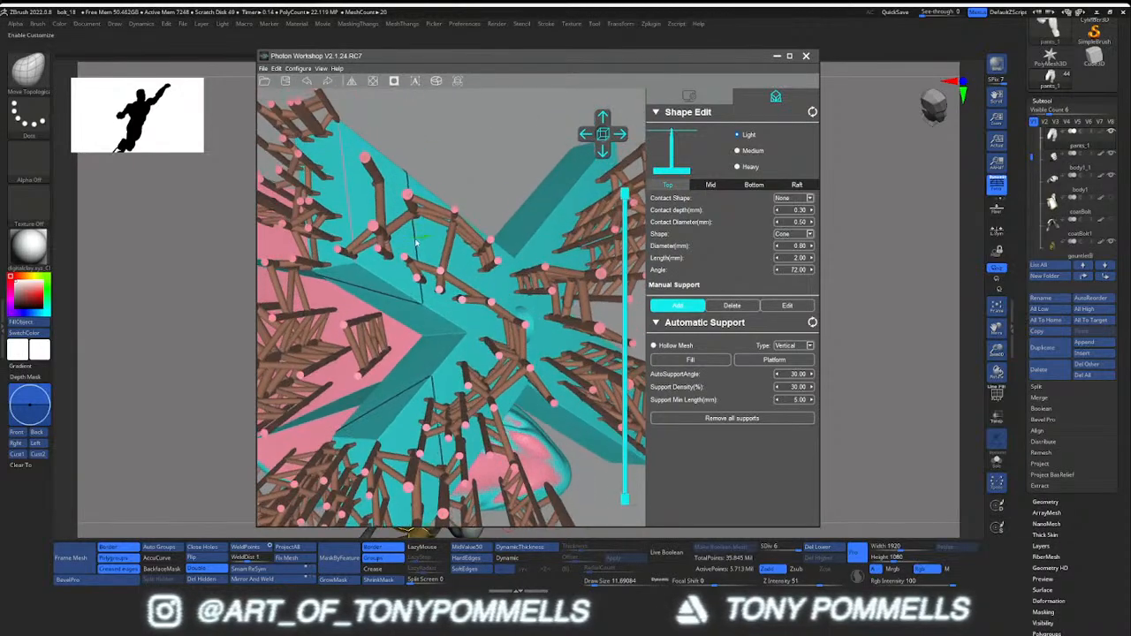
drag(356, 166, 512, 242)
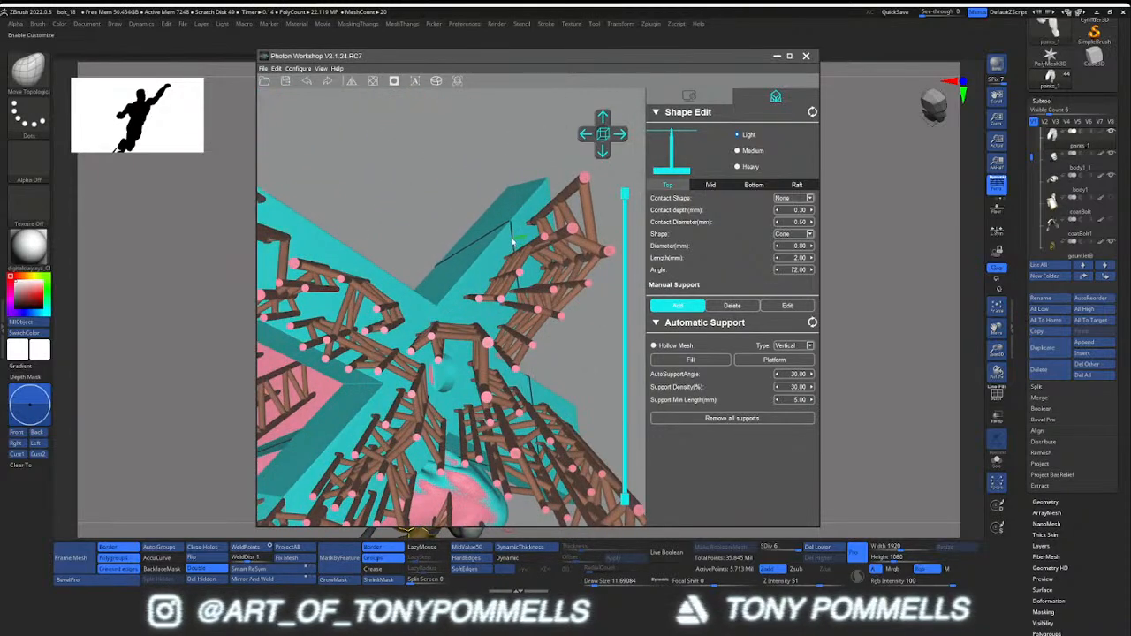
scroll(456, 315, down, 5)
right_drag(456, 315, 405, 141)
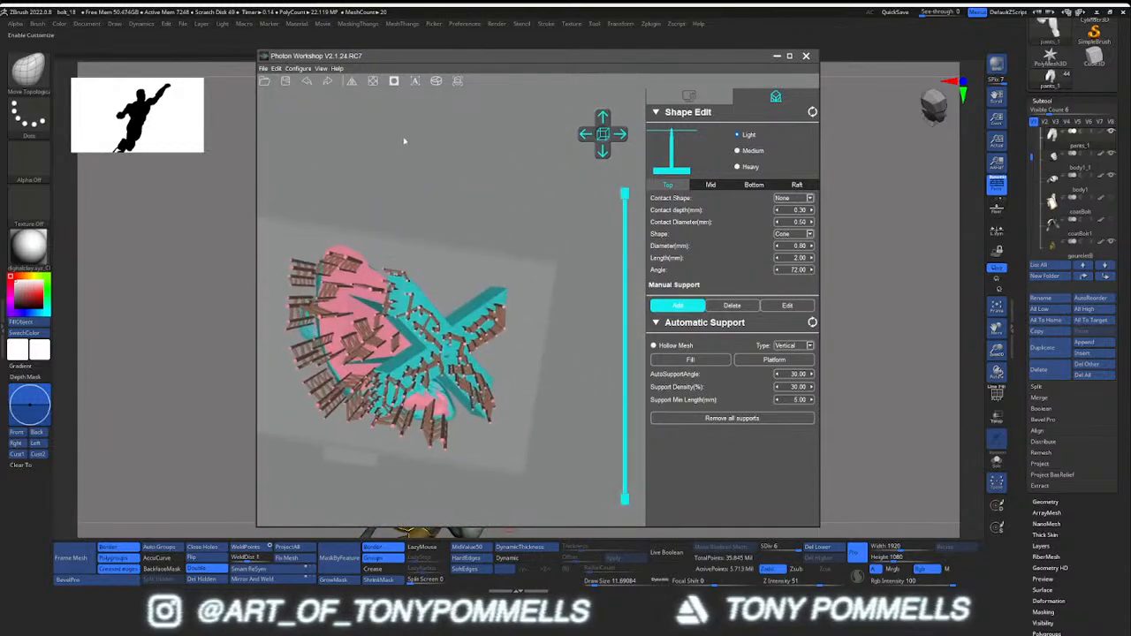
Fill gaps with Light supports on the bust's flat underside and around the open end of the sleeve
scroll(367, 279, up, 5)
right_drag(367, 279, 353, 311)
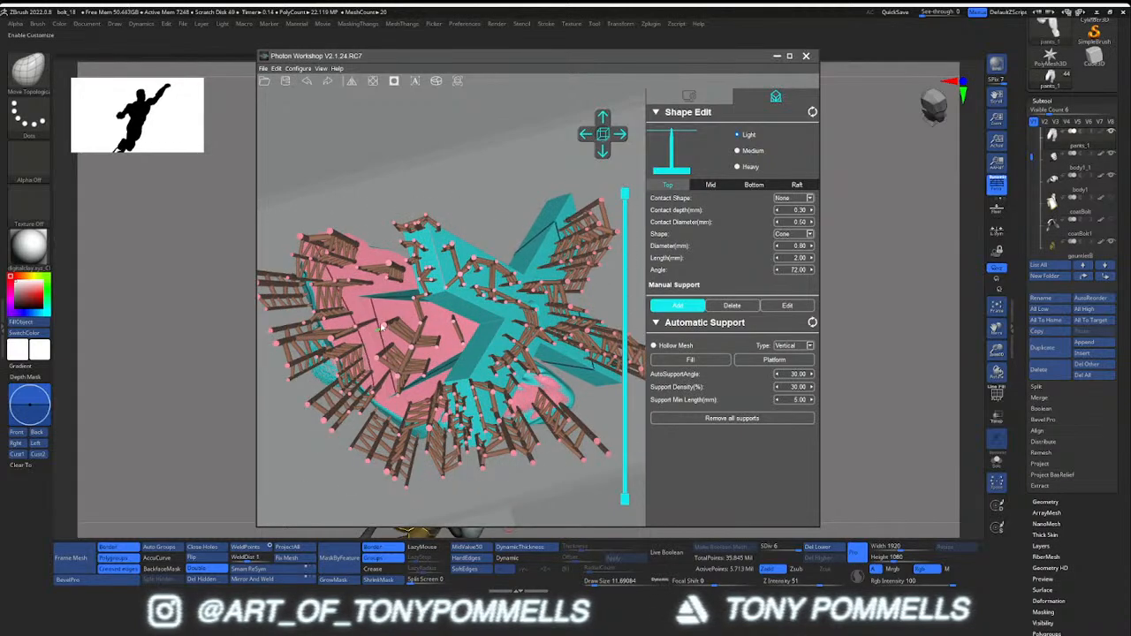
click(428, 319)
mouse_move(437, 356)
mouse_down()
mouse_move(445, 302)
mouse_move(473, 302)
mouse_up()
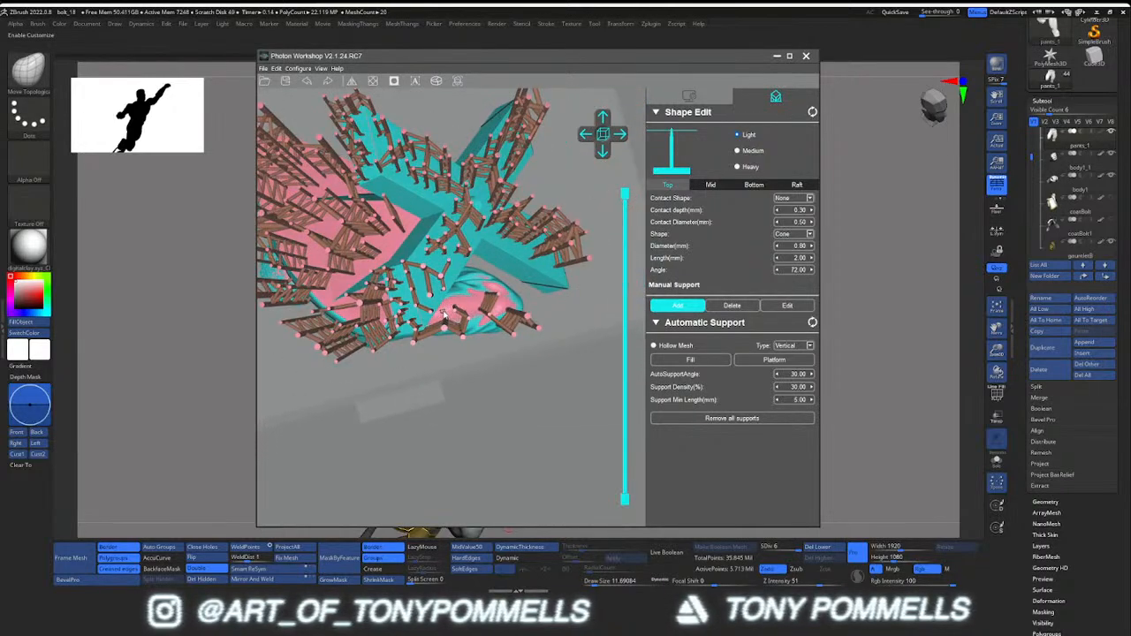
drag(466, 303, 431, 303)
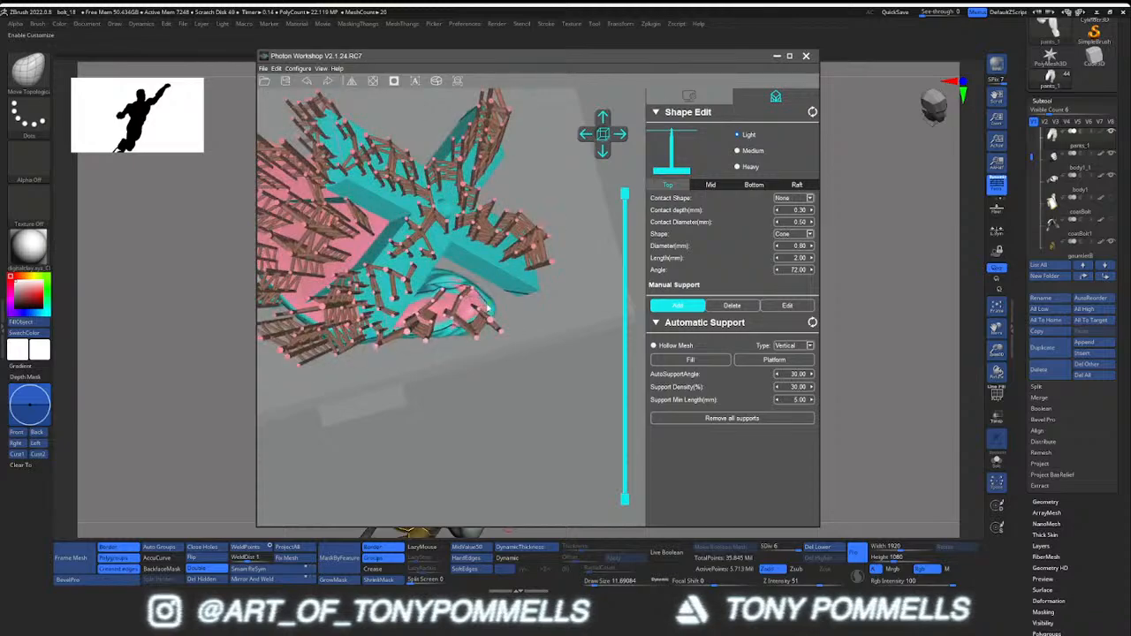
drag(447, 332, 473, 314)
scroll(460, 355, up, 1)
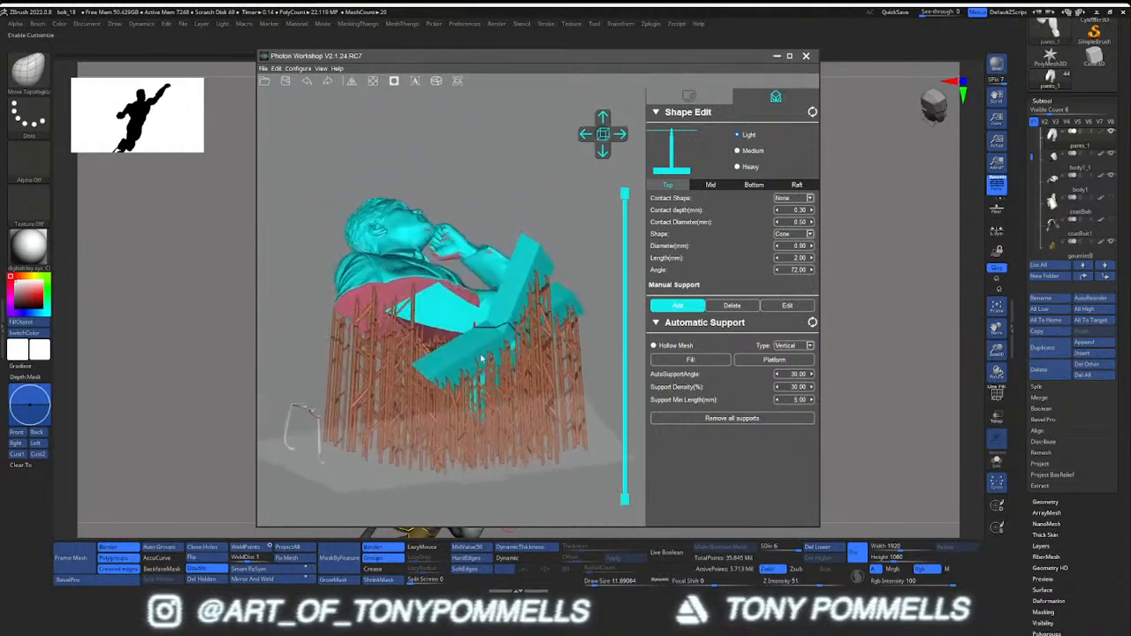
Add Light supports beneath the back of the head and under the earlobes
scroll(473, 353, up, 3)
drag(432, 371, 511, 316)
scroll(578, 265, up, 3)
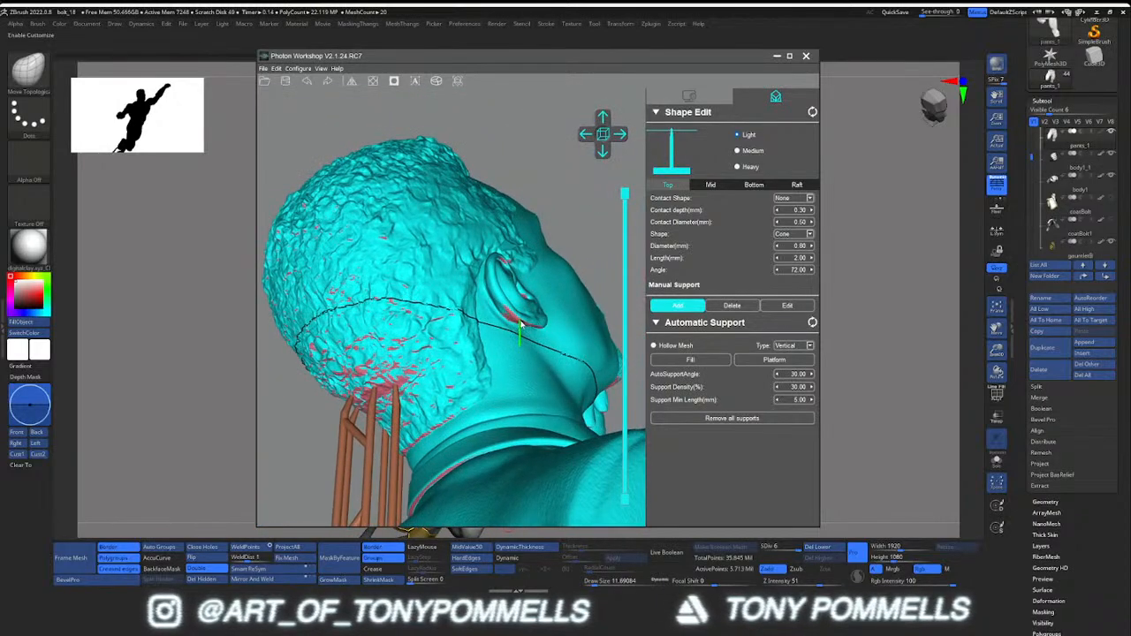
click(510, 314)
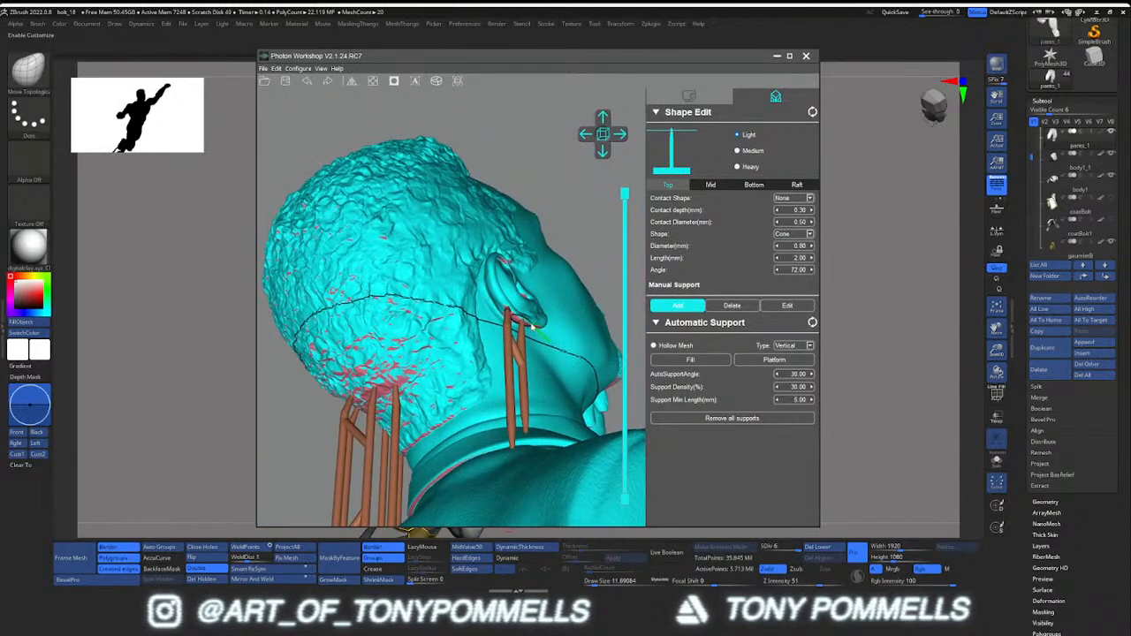
click(533, 326)
scroll(533, 330, down, 2)
right_drag(535, 336, 629, 323)
middle_drag(629, 324, 535, 330)
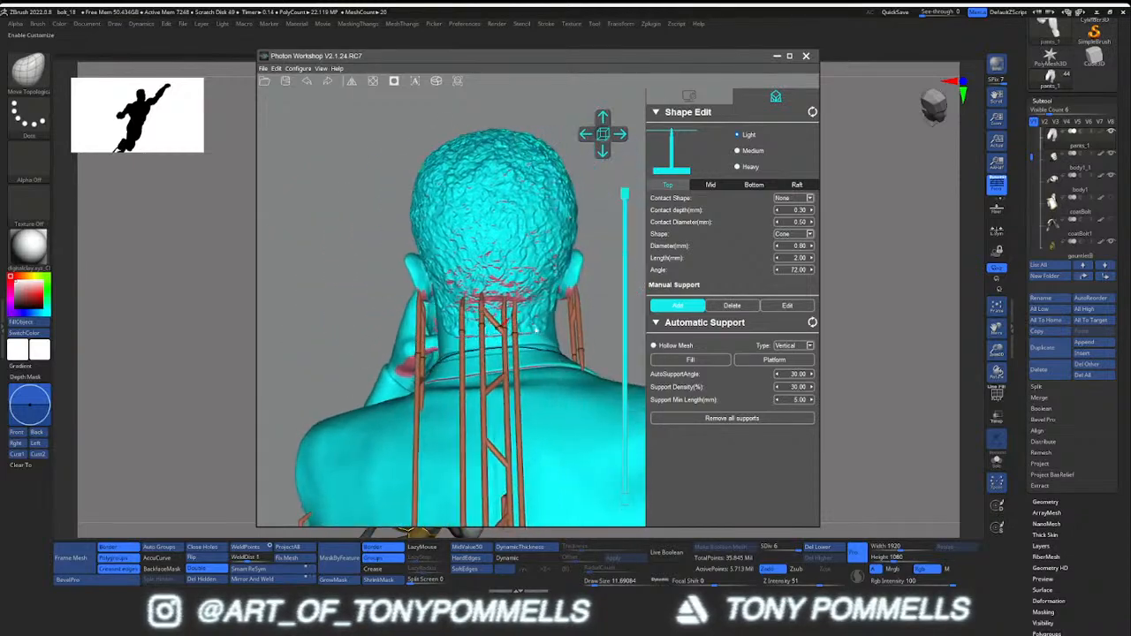
Add Light supports along the underside of the raised hand, from the wrist to the thumb
right_drag(536, 329, 472, 332)
scroll(472, 319, up, 4)
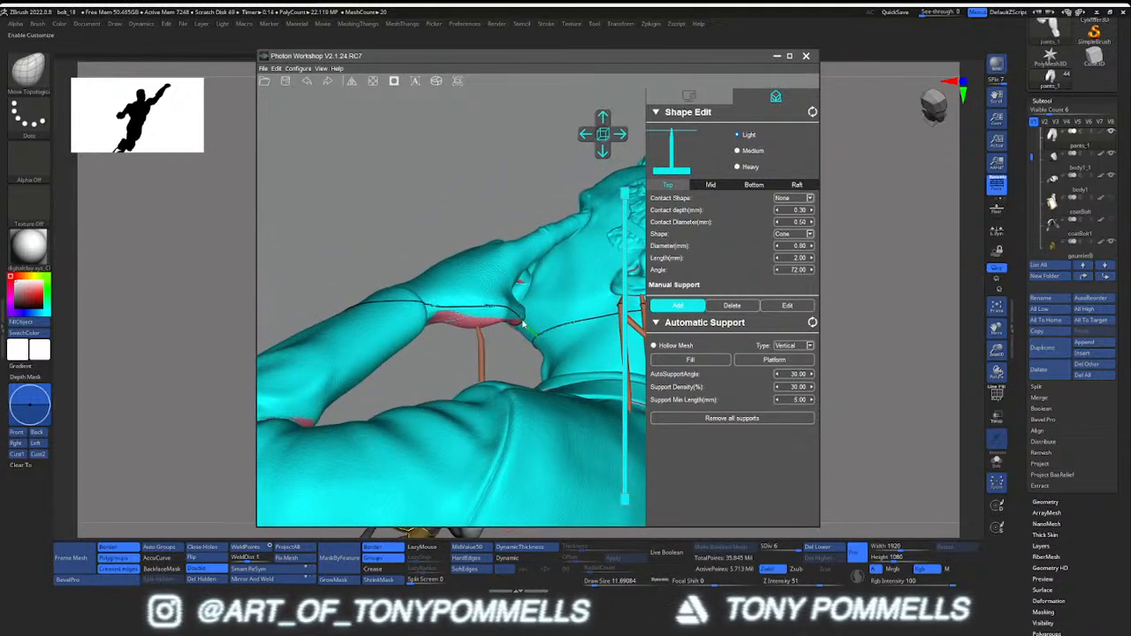
right_drag(516, 328, 587, 349)
scroll(587, 349, up, 10)
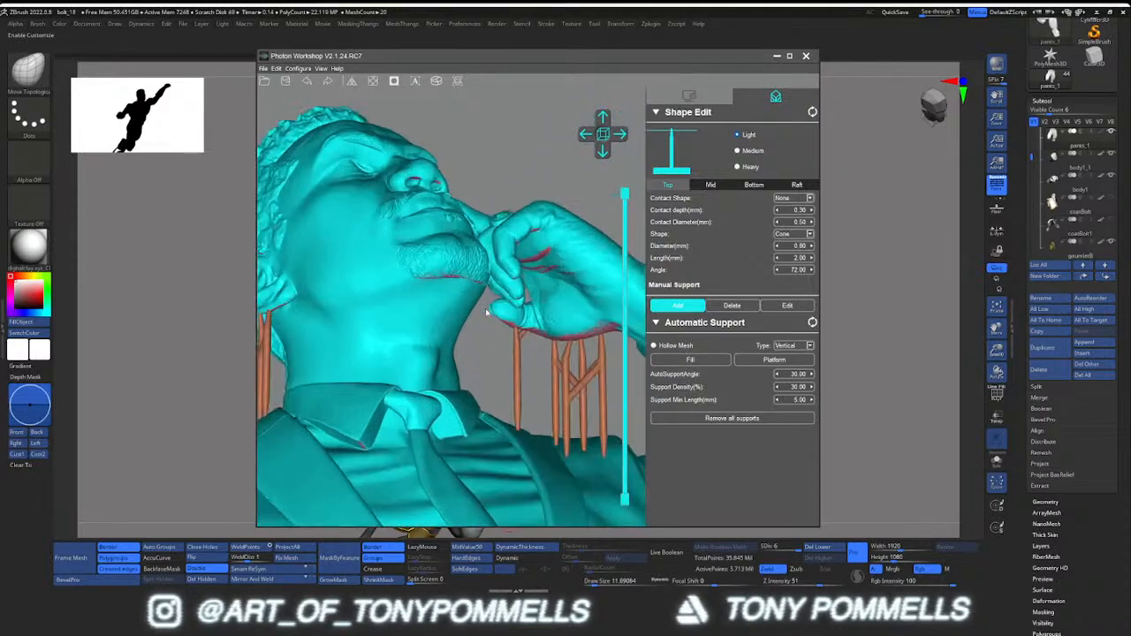
Add Light supports beneath the curled fingertips of the raised hand
right_drag(444, 267, 415, 261)
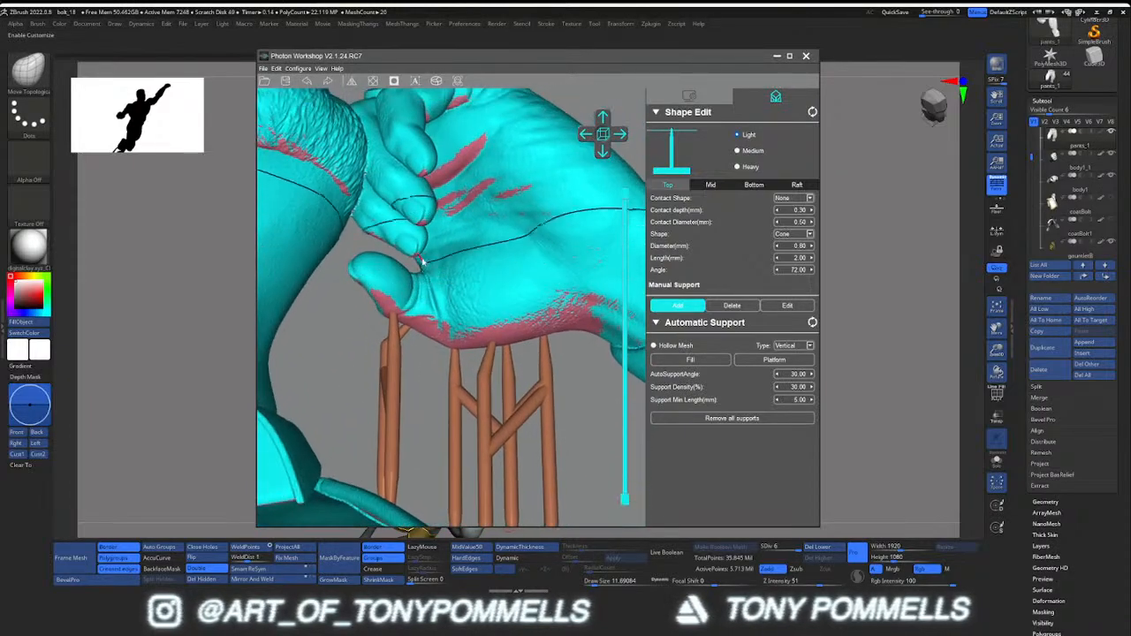
click(413, 258)
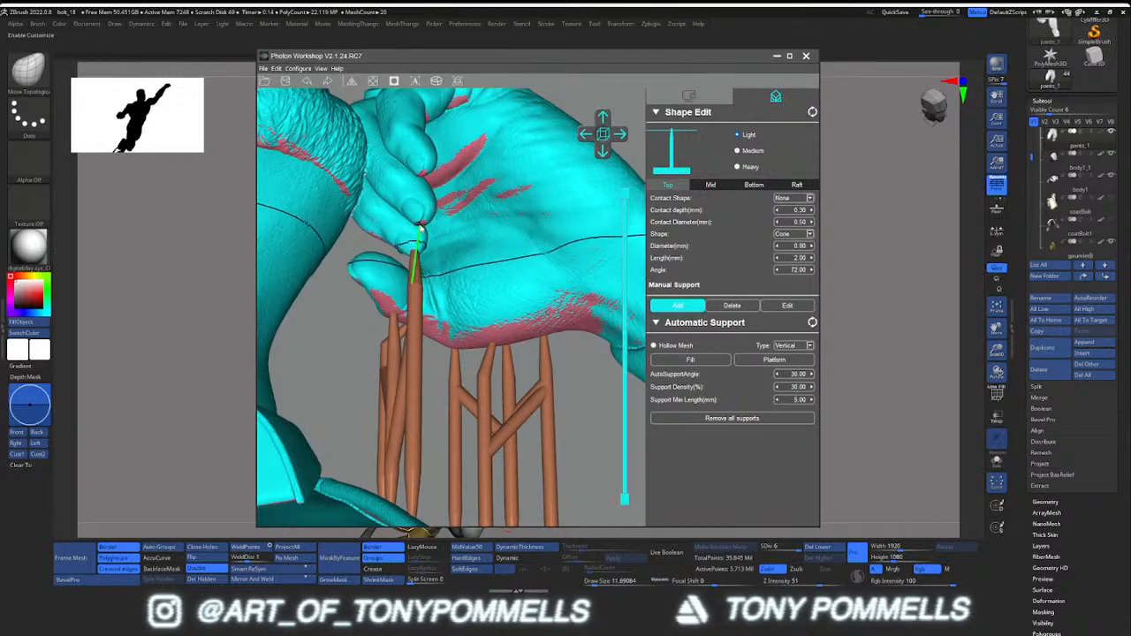
click(420, 225)
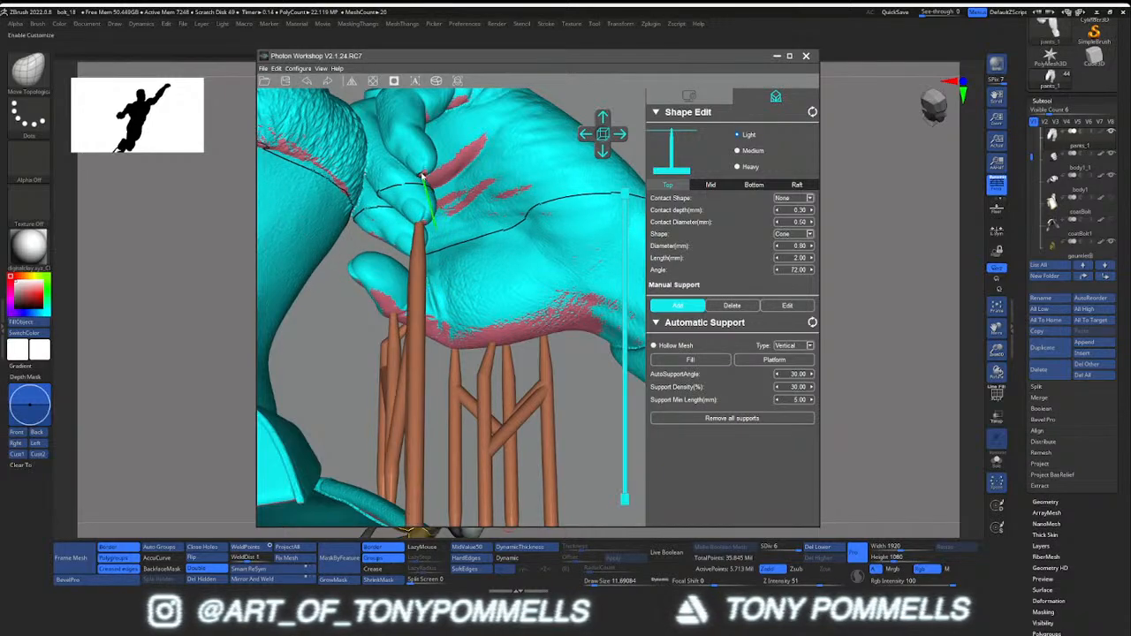
scroll(421, 212, down, 5)
scroll(450, 280, up, 3)
Add a row of Light supports under the bearded chin
right_drag(454, 283, 565, 327)
middle_drag(380, 301, 464, 301)
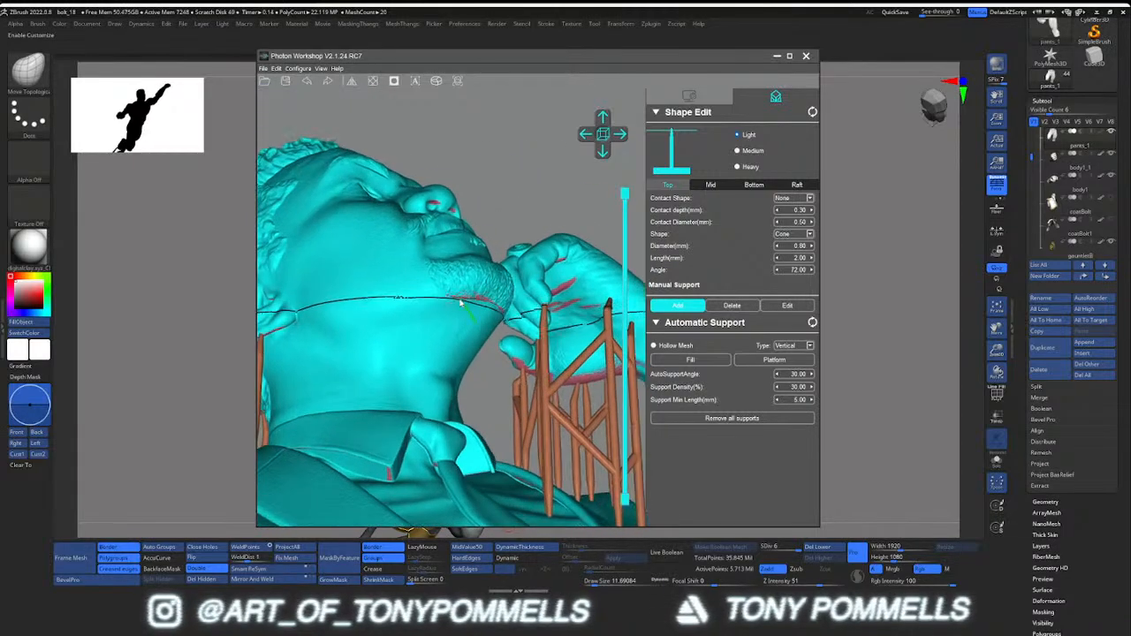
click(463, 298)
click(487, 300)
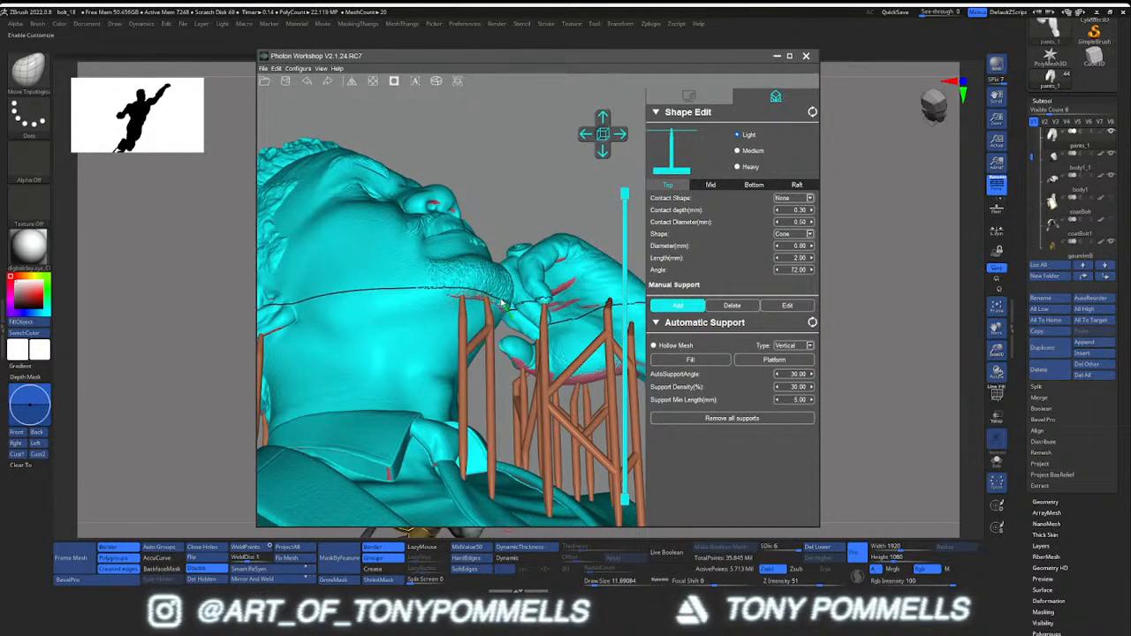
click(504, 305)
scroll(504, 305, down, 4)
right_drag(470, 284, 377, 381)
scroll(468, 301, up, 2)
scroll(437, 320, down, 4)
scroll(448, 323, up, 3)
Select the glasses model on the build plate and open its Move settings
drag(441, 380, 497, 349)
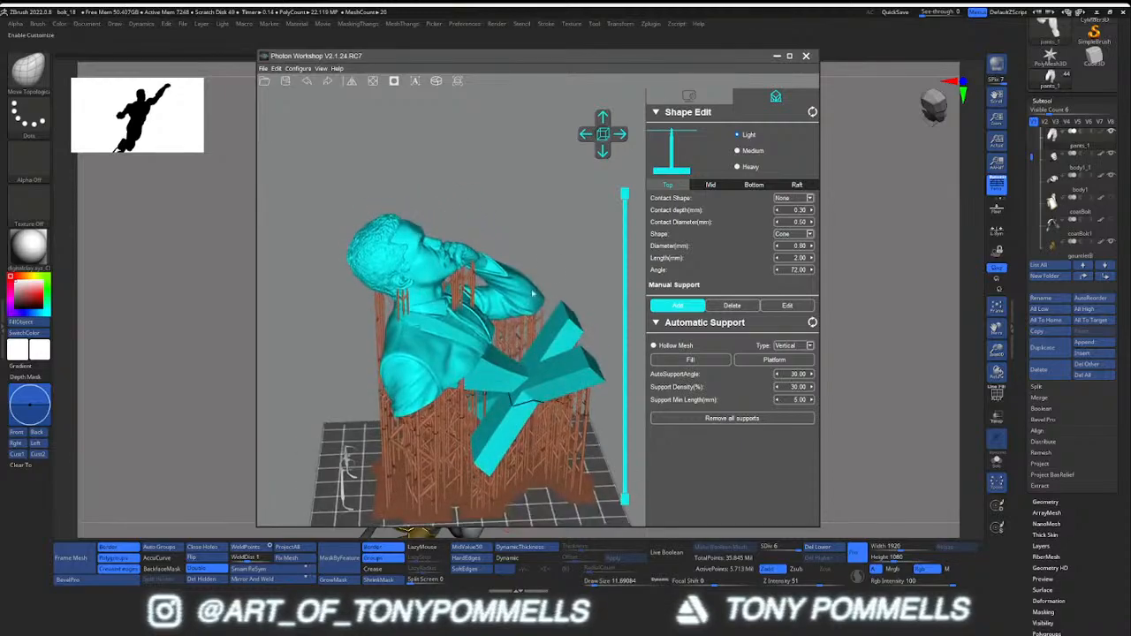
right_drag(497, 349, 536, 283)
click(694, 97)
click(387, 402)
drag(386, 402, 439, 367)
click(275, 201)
click(275, 165)
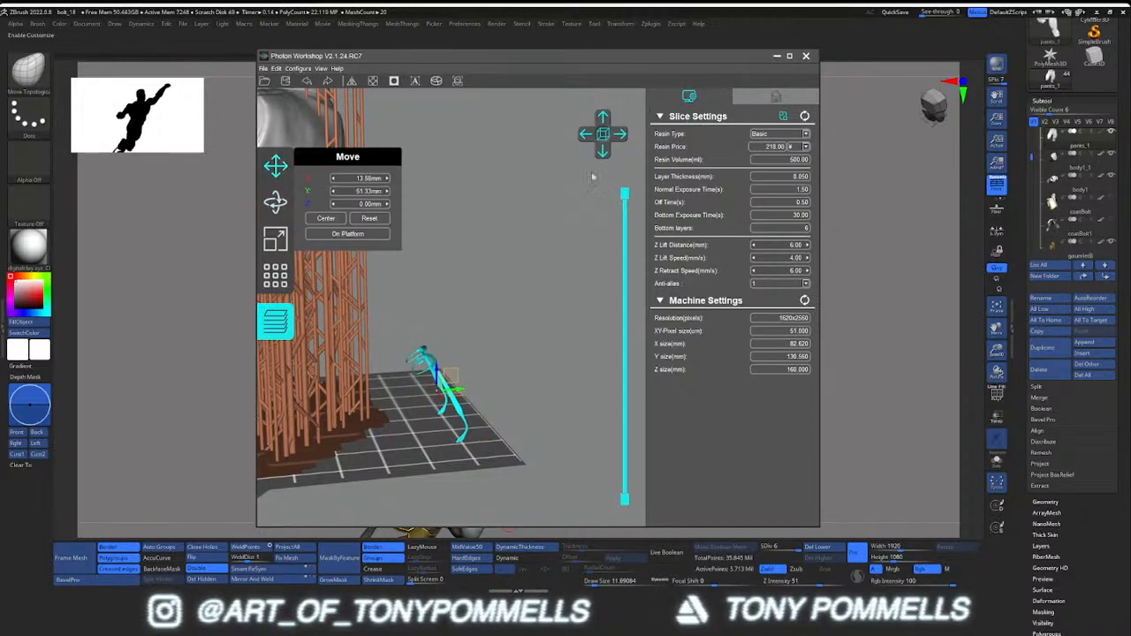
click(775, 97)
scroll(459, 399, up, 6)
right_drag(459, 398, 479, 377)
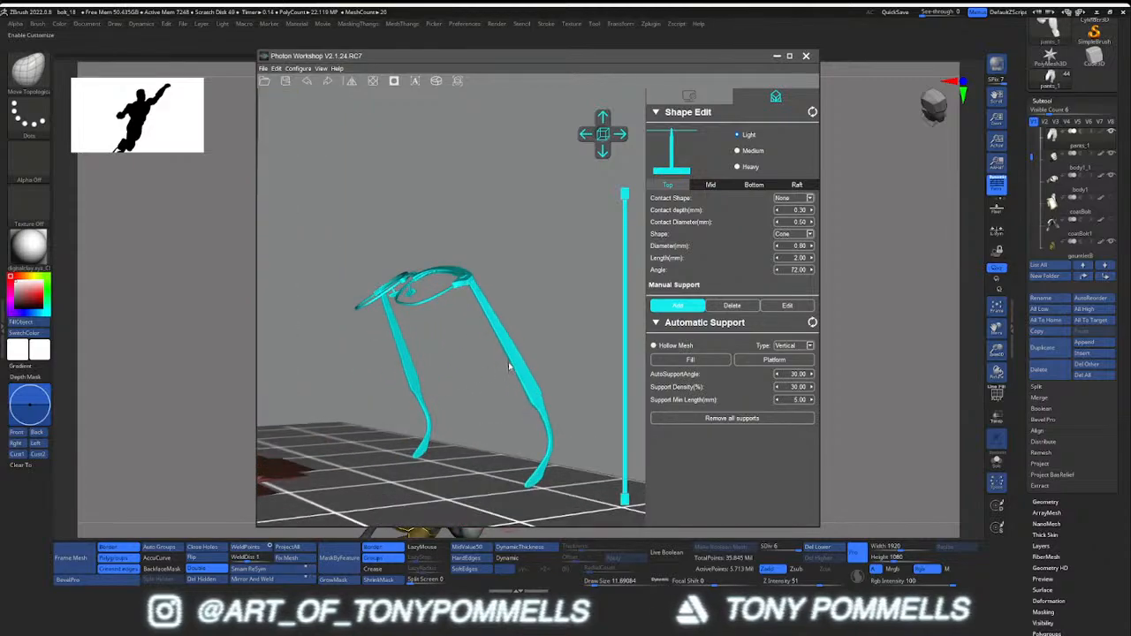
click(509, 365)
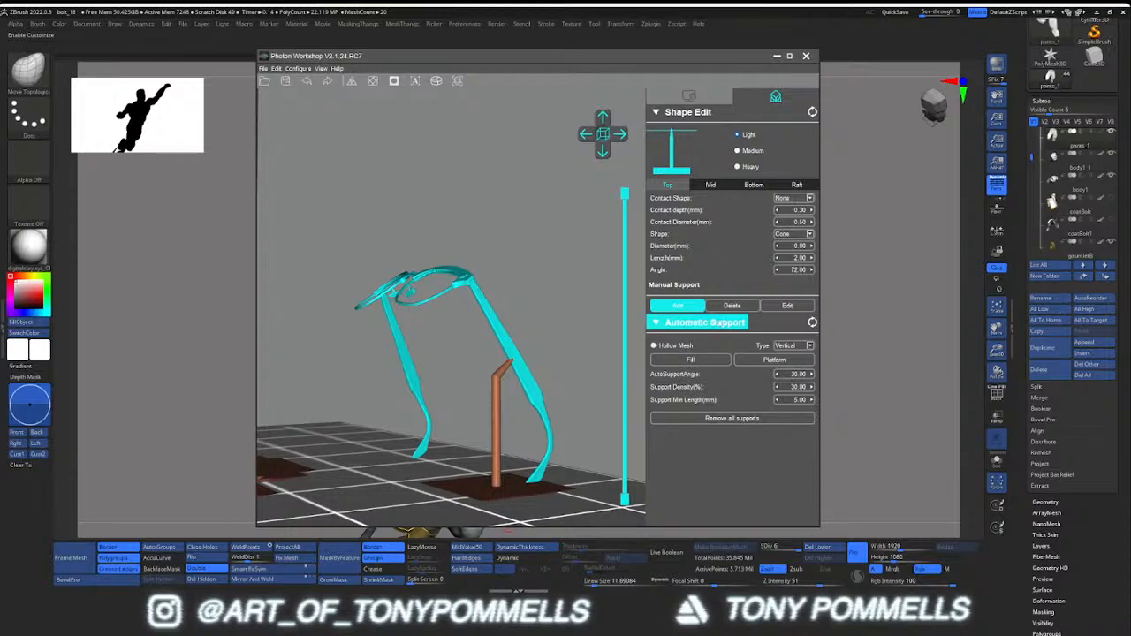
click(732, 305)
click(497, 425)
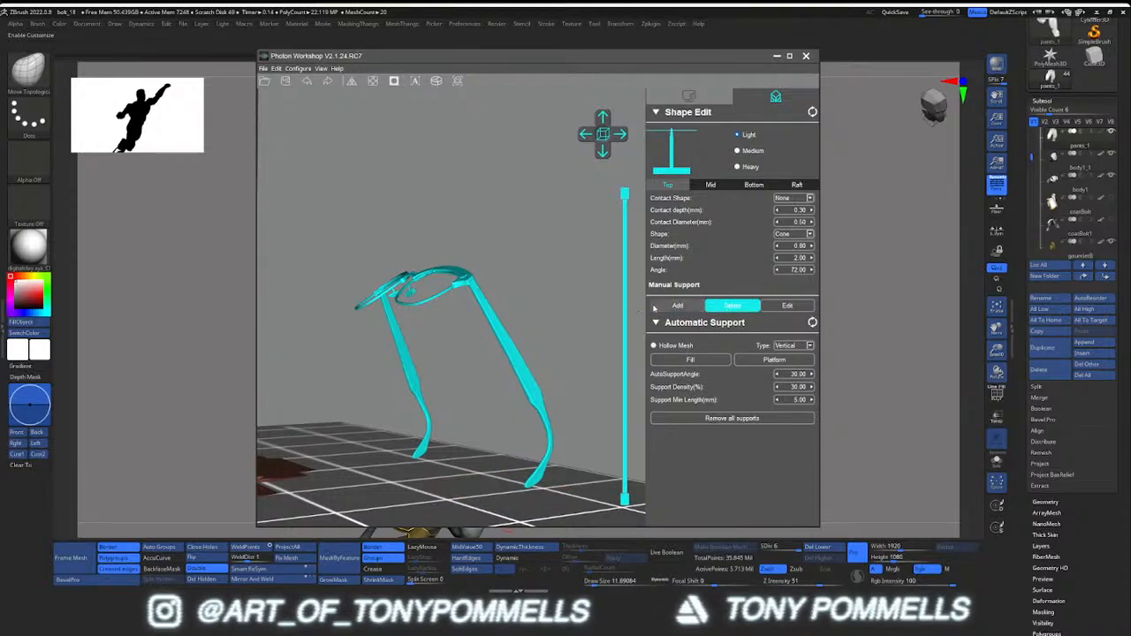
click(676, 305)
Raise the glasses above the build plate along the Z axis to leave room for supports
click(689, 95)
click(288, 166)
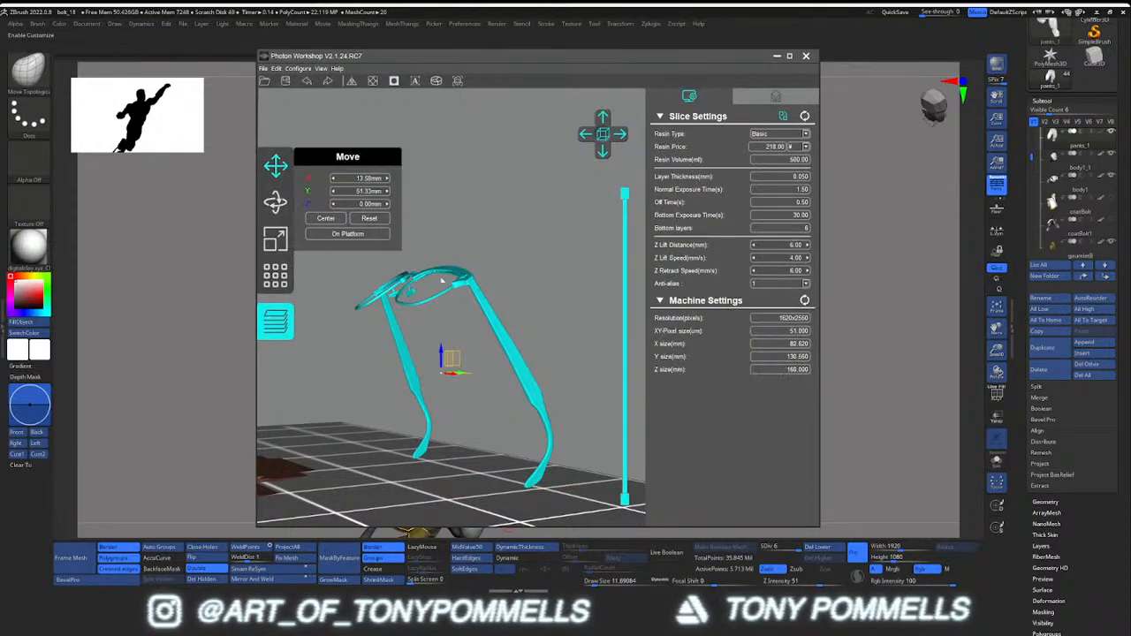
drag(440, 344, 440, 281)
Add Light supports along both temples of the glasses and beneath their curved tips
click(777, 96)
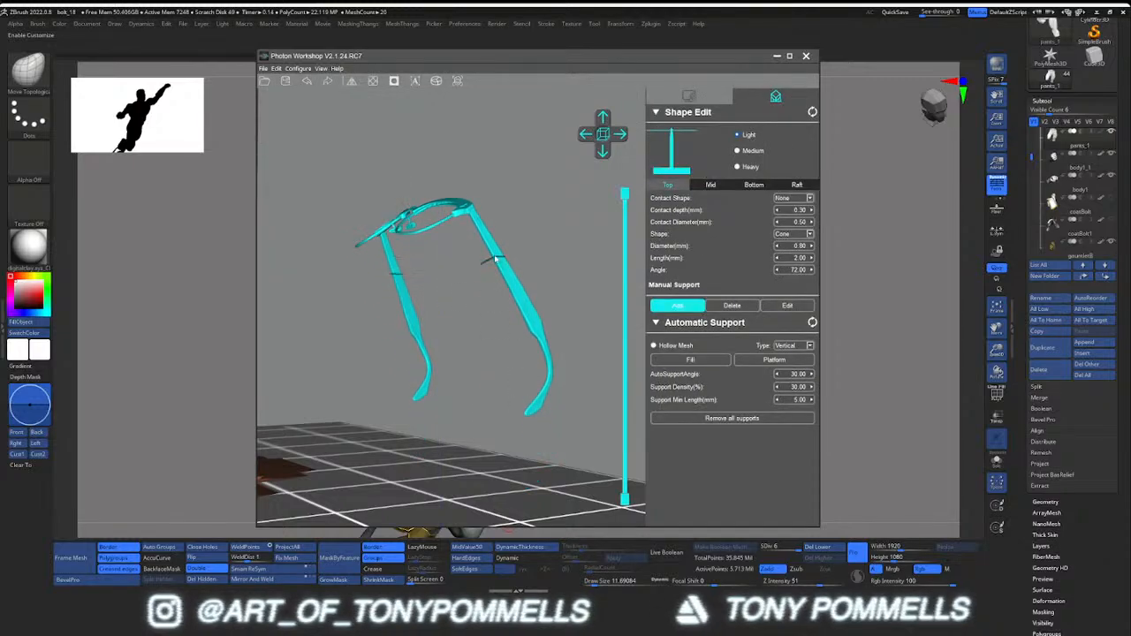
click(503, 279)
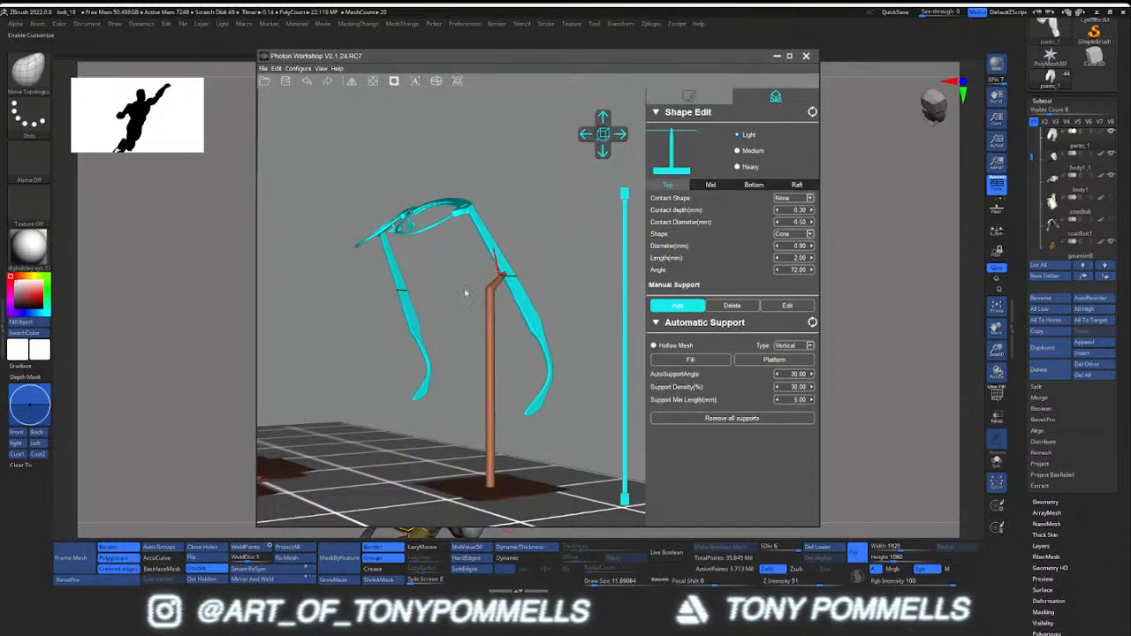
click(396, 288)
click(409, 327)
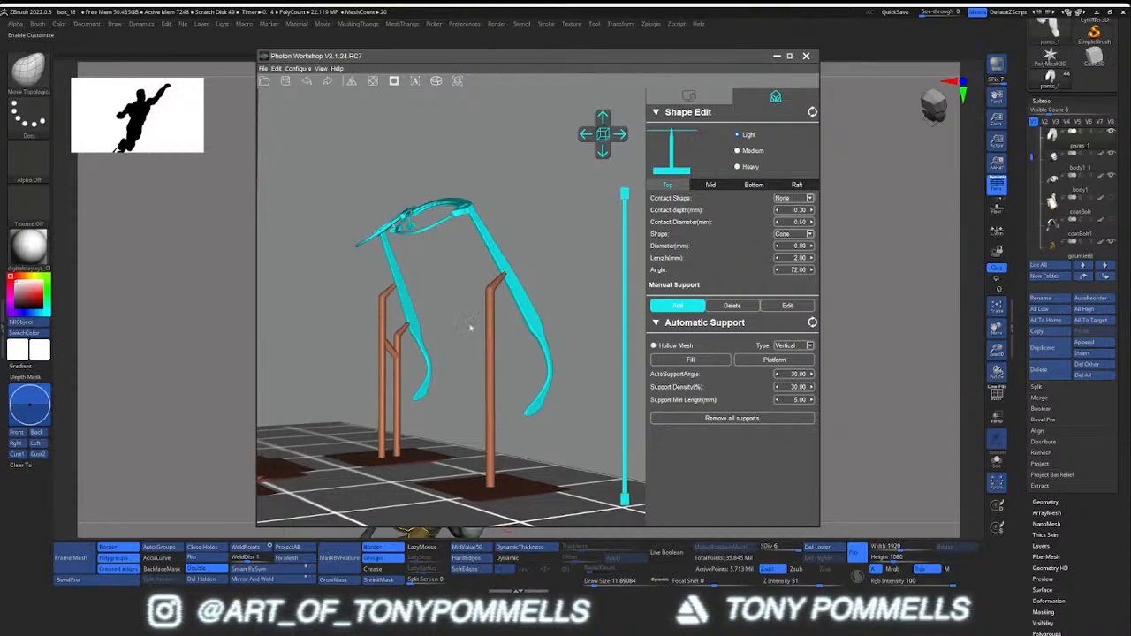
click(521, 312)
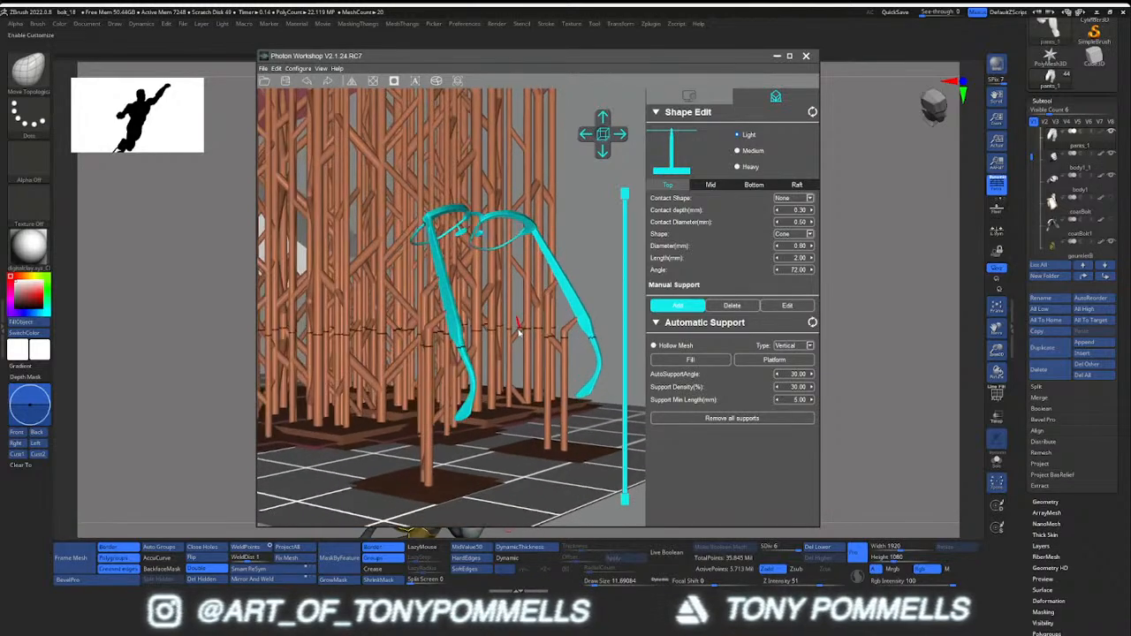
click(457, 425)
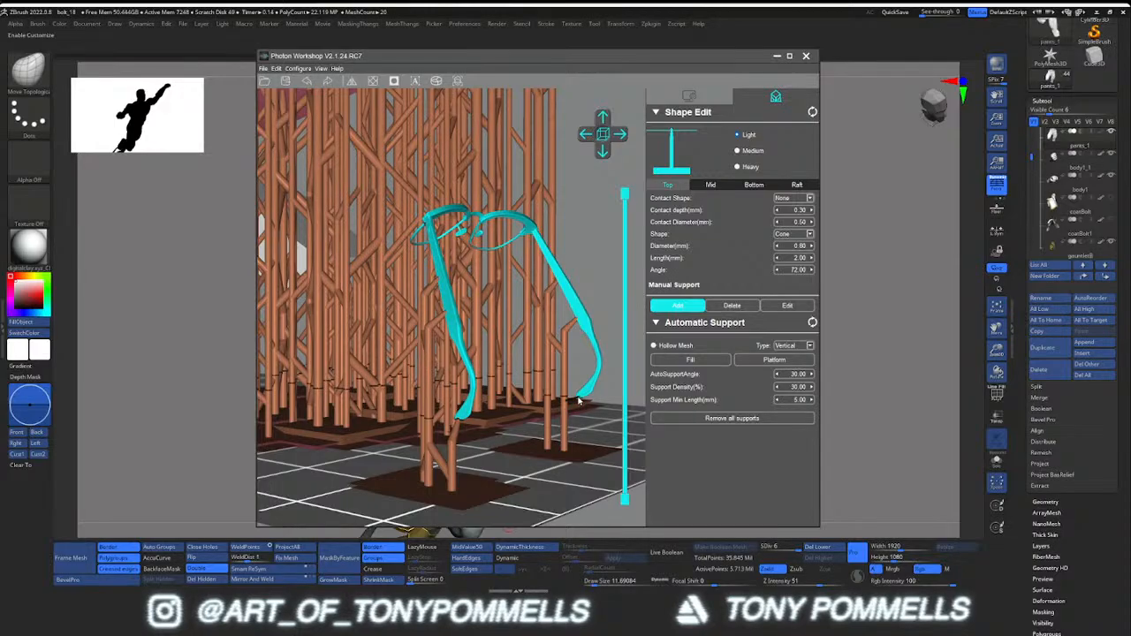
click(578, 399)
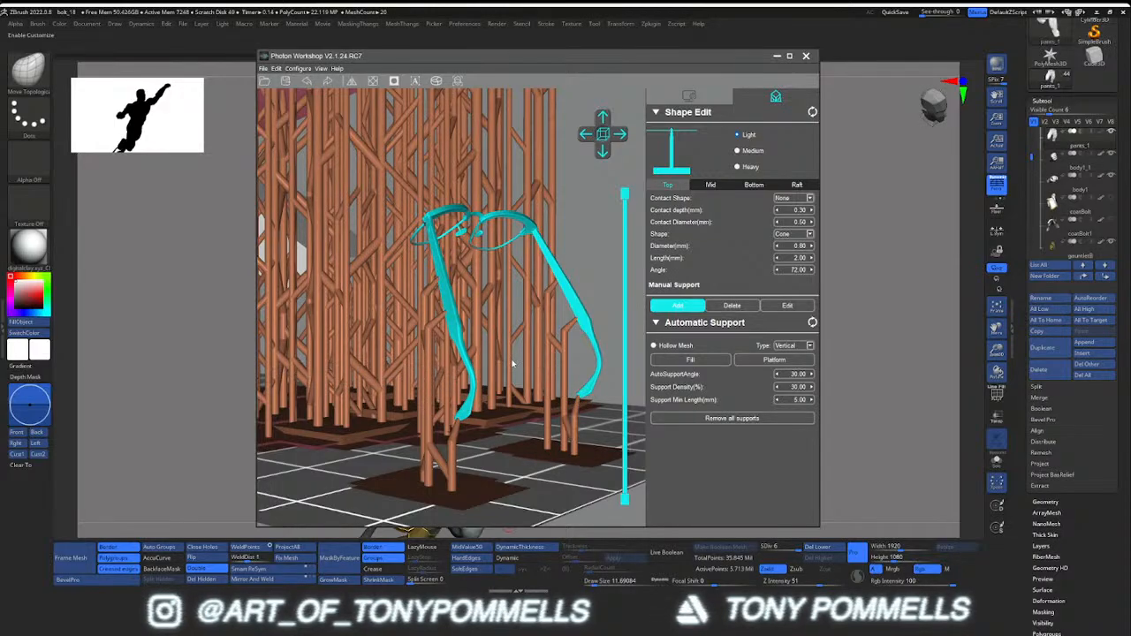
right_drag(512, 363, 487, 359)
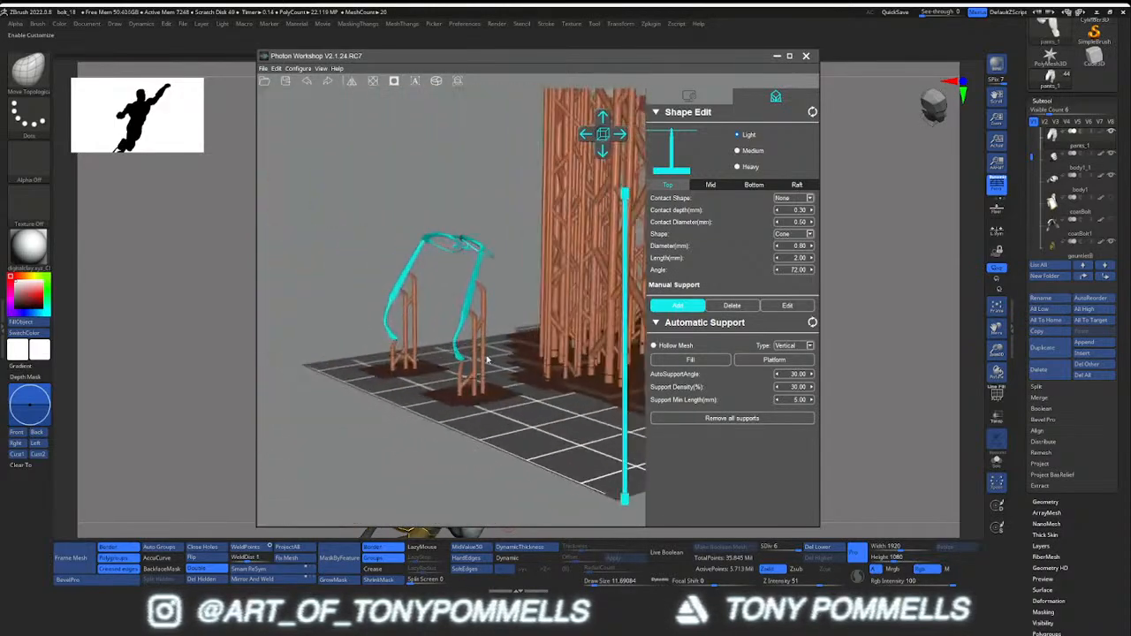
Delete the supports along both temples of the glasses, leaving only those beneath the curved tips
scroll(487, 360, up, 1)
right_drag(473, 306, 459, 385)
middle_drag(459, 384, 525, 276)
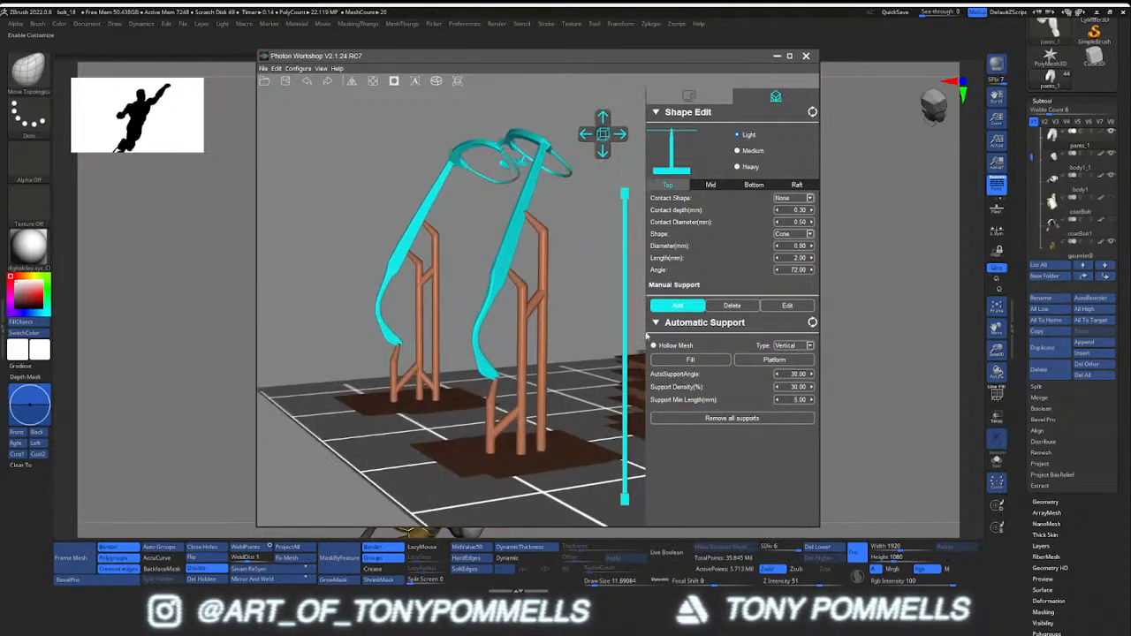
click(732, 306)
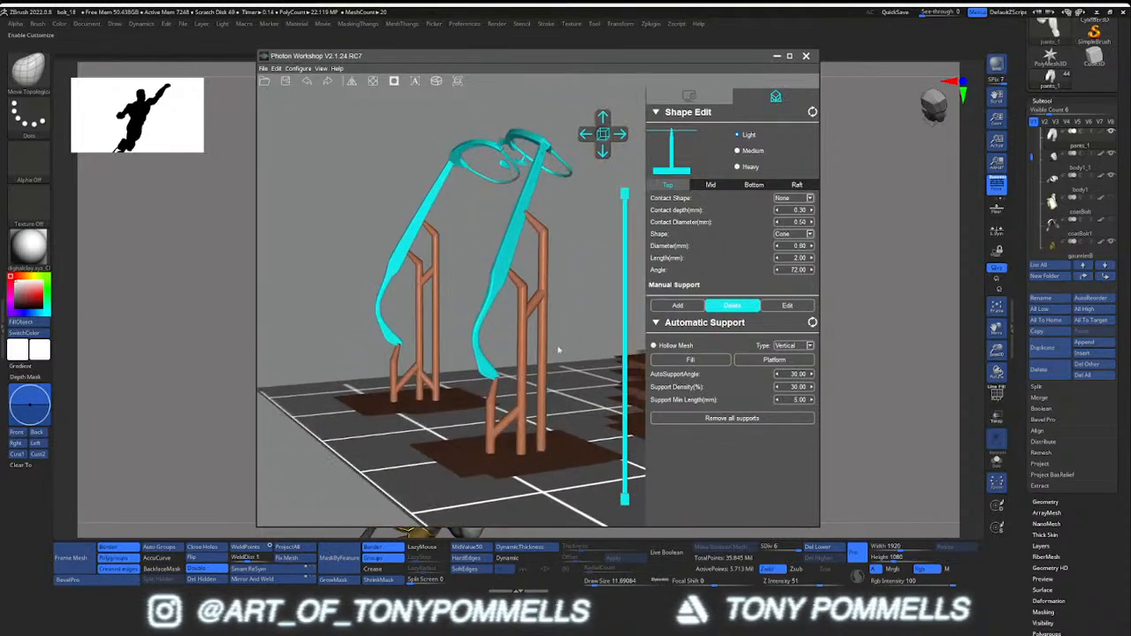
click(421, 304)
click(436, 284)
click(731, 308)
Add new Light supports to both temples of the glasses, starting where they bend toward the tips
click(686, 306)
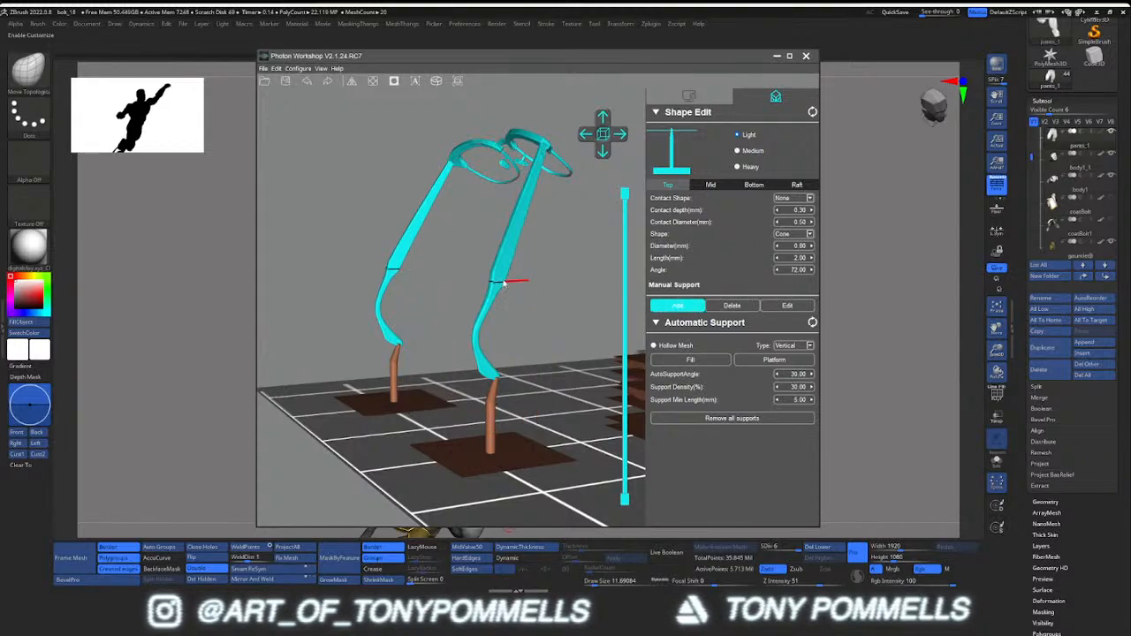
right_drag(501, 276, 424, 271)
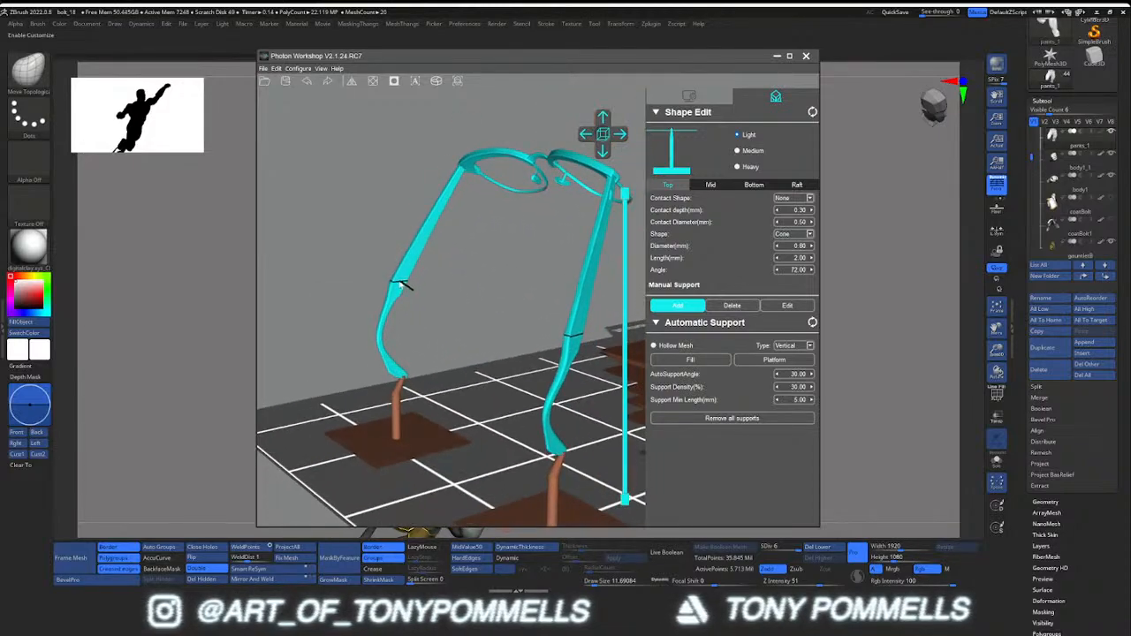
click(405, 284)
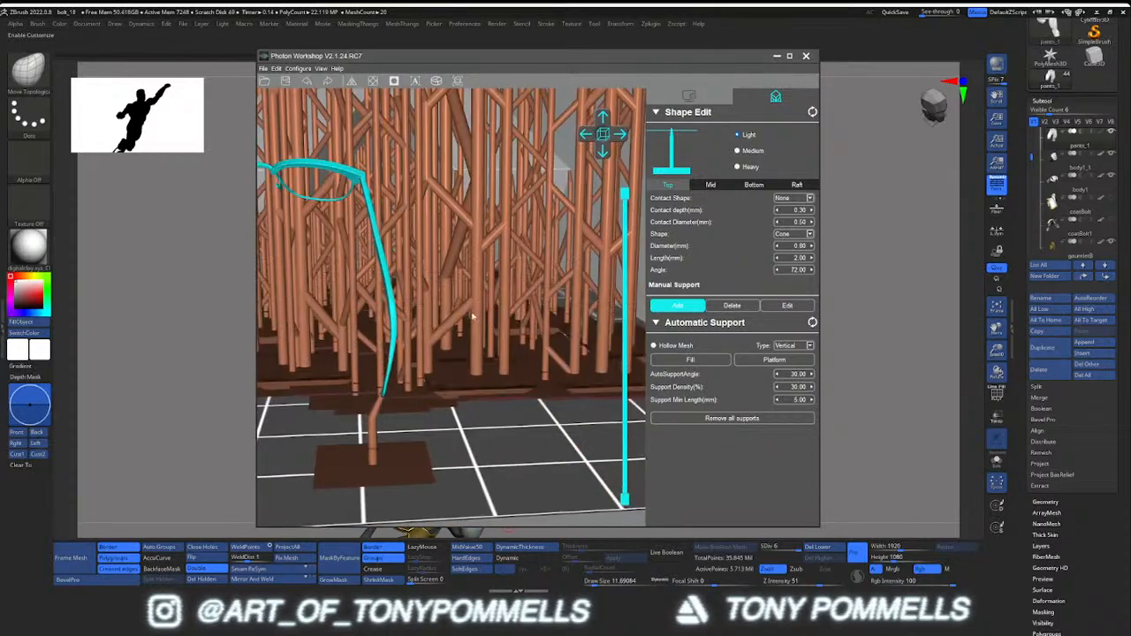
mouse_move(472, 316)
right_down()
mouse_move(508, 326)
mouse_move(467, 298)
right_up()
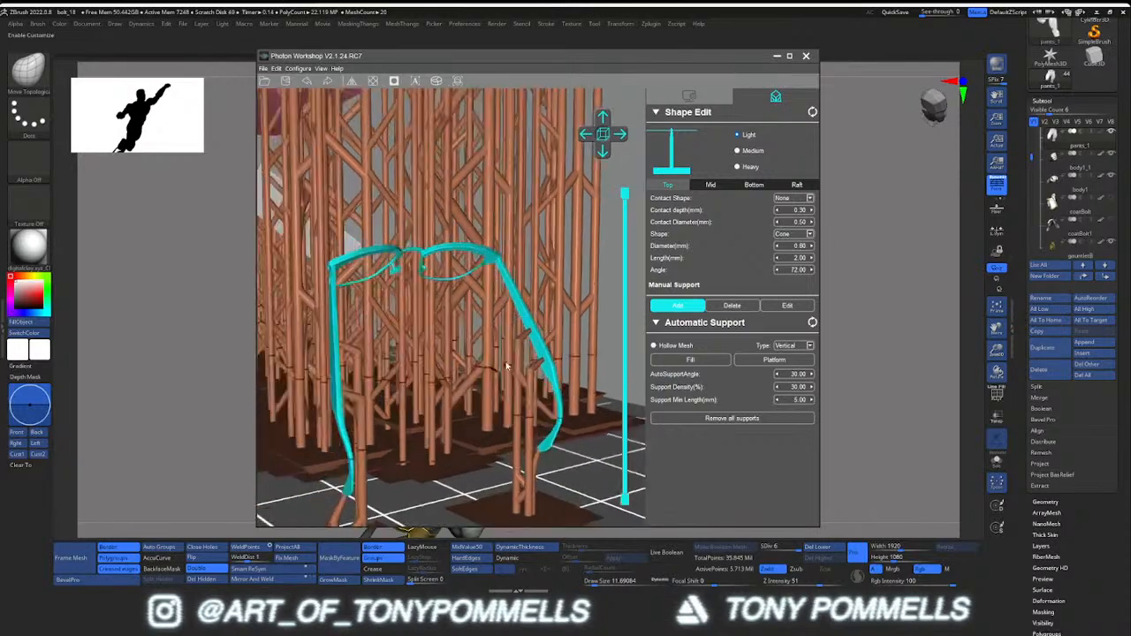
Lower the layer preview to where the lens rims begin and add a Light support beneath each rim's lowest point
scroll(507, 366, up, 5)
middle_drag(507, 365, 442, 374)
scroll(442, 373, up, 4)
middle_drag(380, 327, 563, 331)
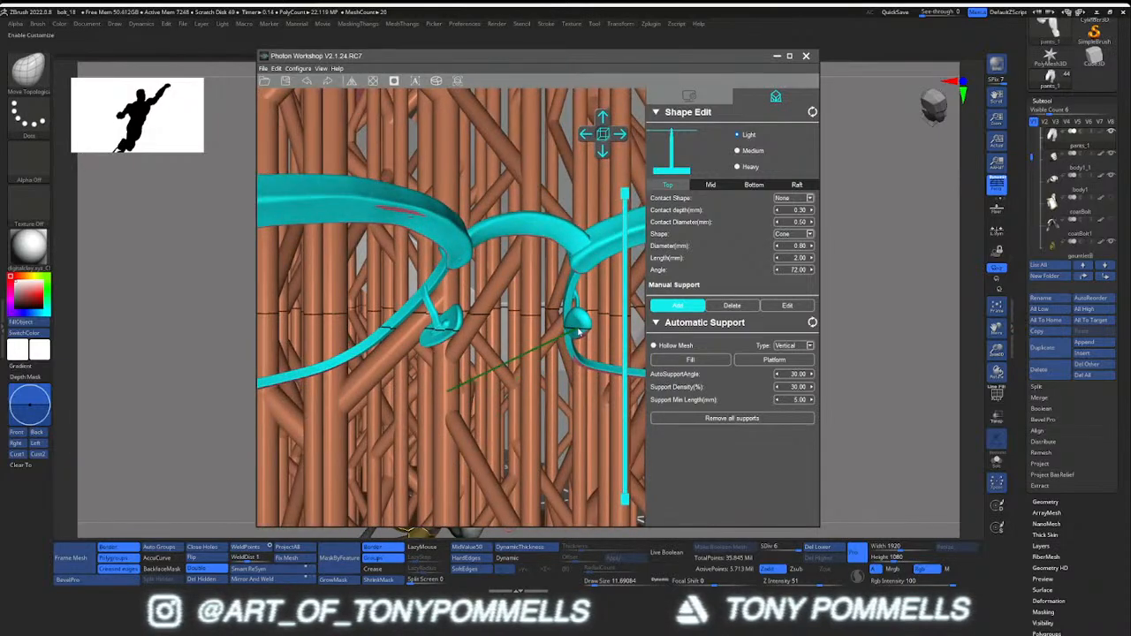
mouse_move(576, 343)
right_down()
mouse_move(549, 349)
mouse_move(545, 370)
mouse_move(504, 379)
mouse_move(560, 348)
right_up()
scroll(506, 378, up, 4)
scroll(537, 367, down, 4)
drag(624, 193, 445, 339)
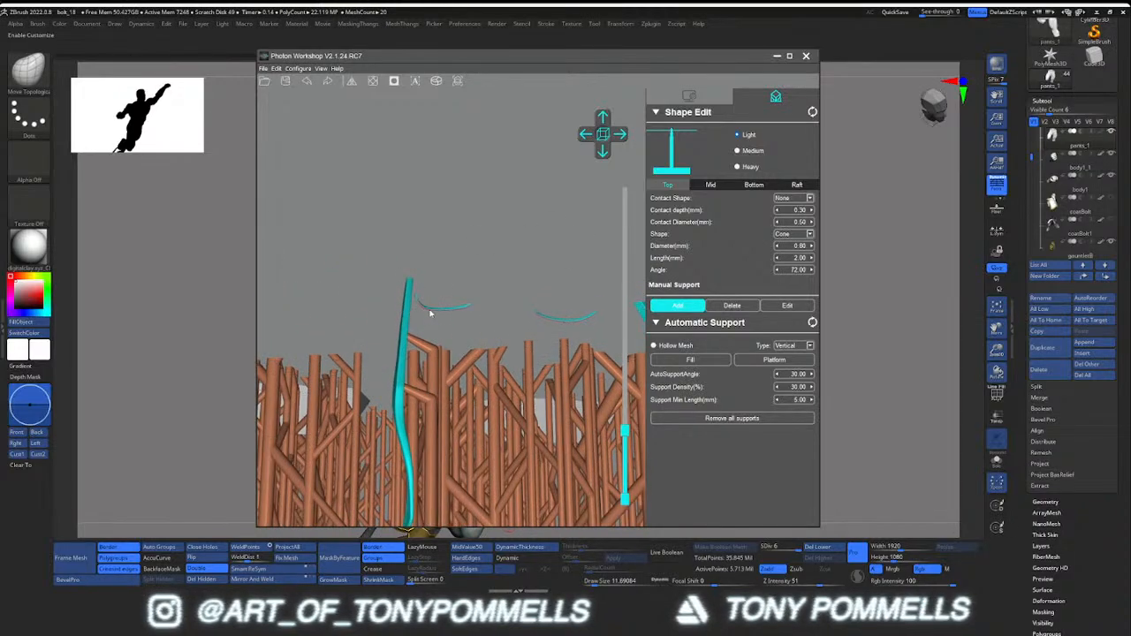
click(431, 311)
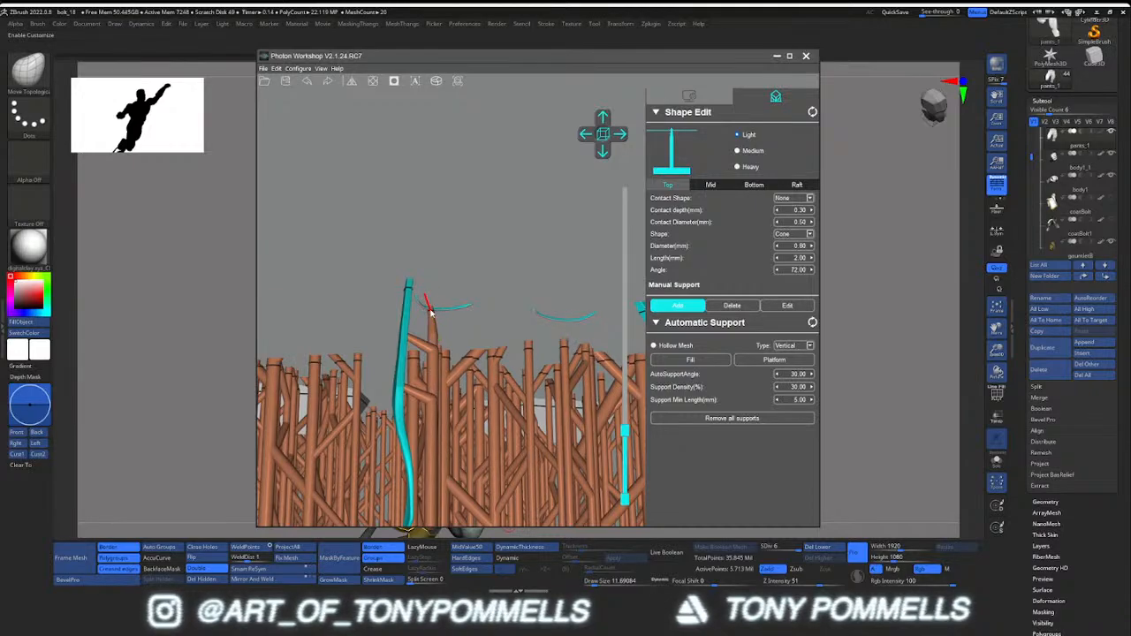
click(566, 324)
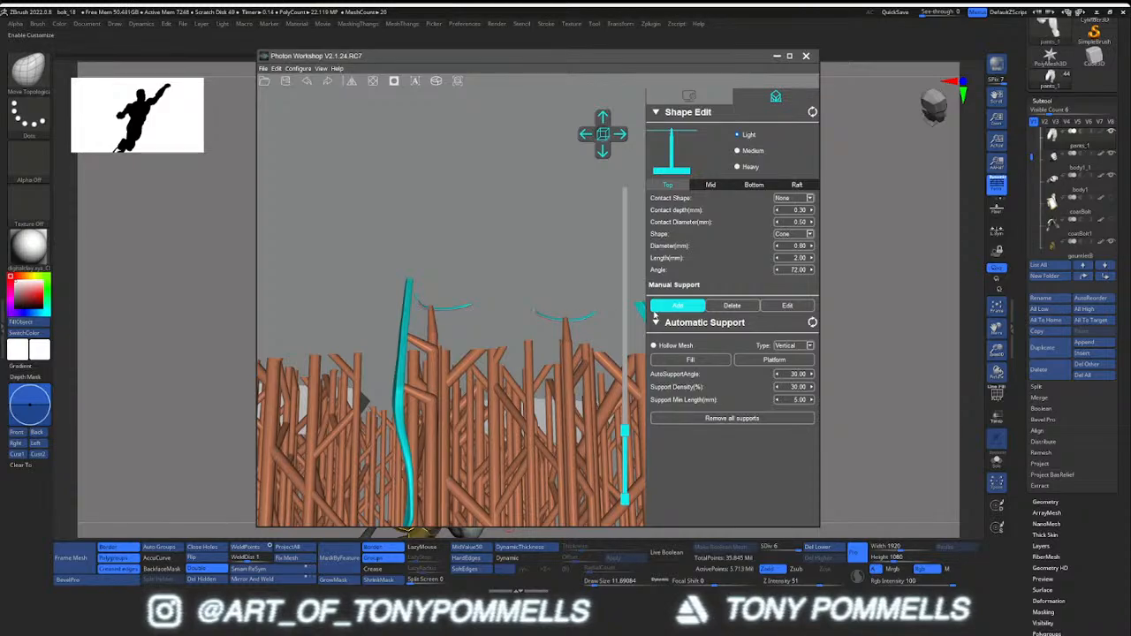
Raise the layer preview slightly to expose the nose pads and add a Light support under each one
drag(625, 430, 625, 425)
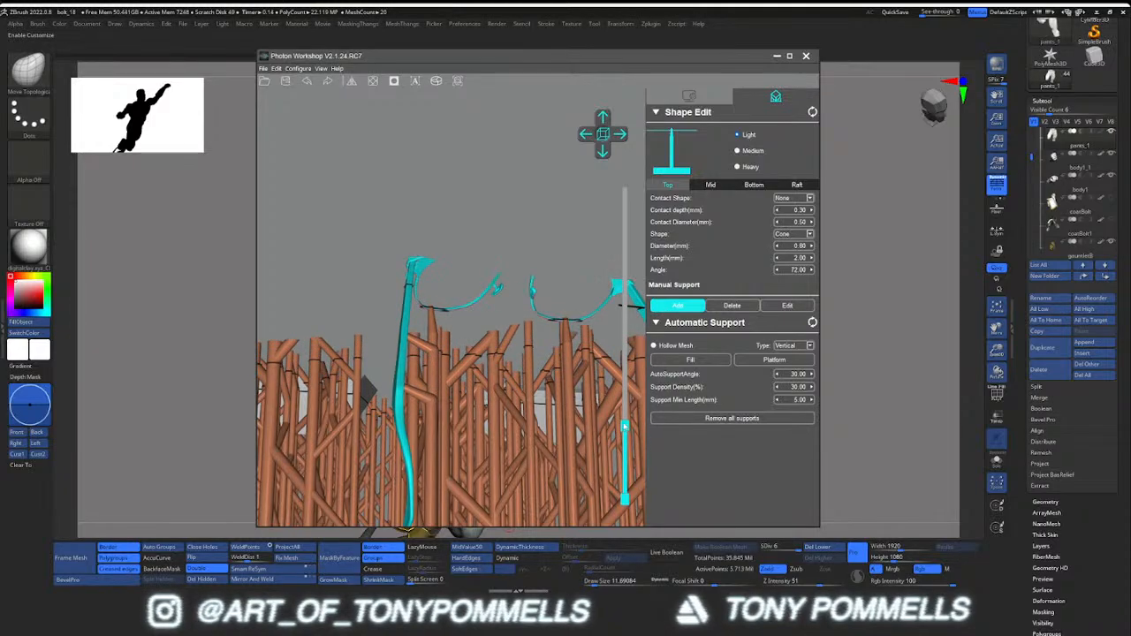
scroll(533, 307, up, 5)
middle_drag(533, 307, 515, 318)
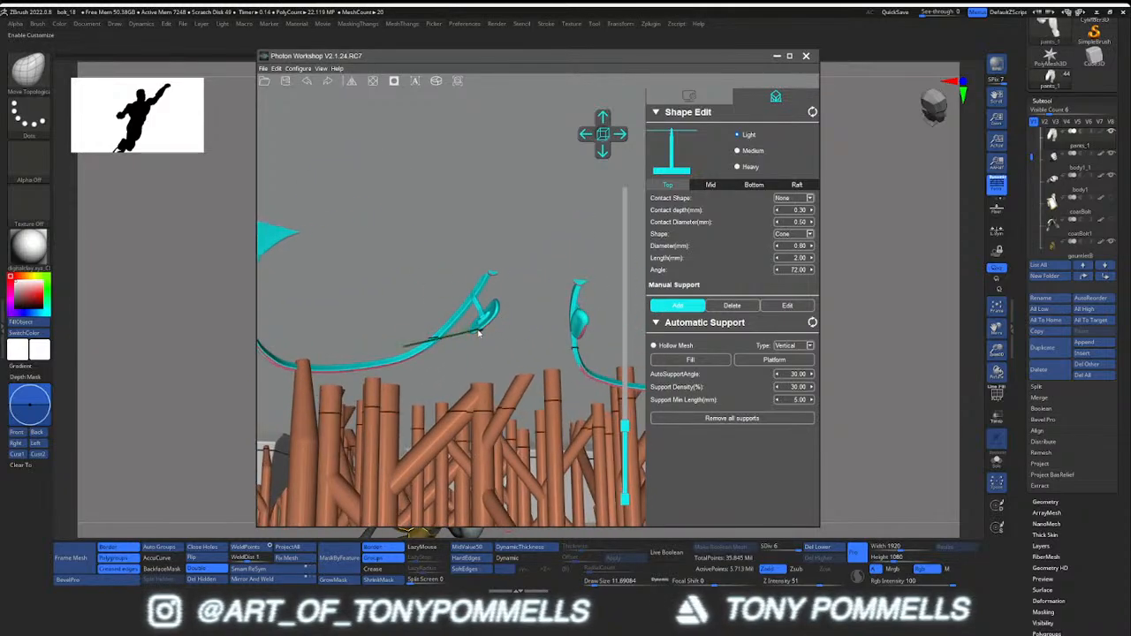
click(474, 334)
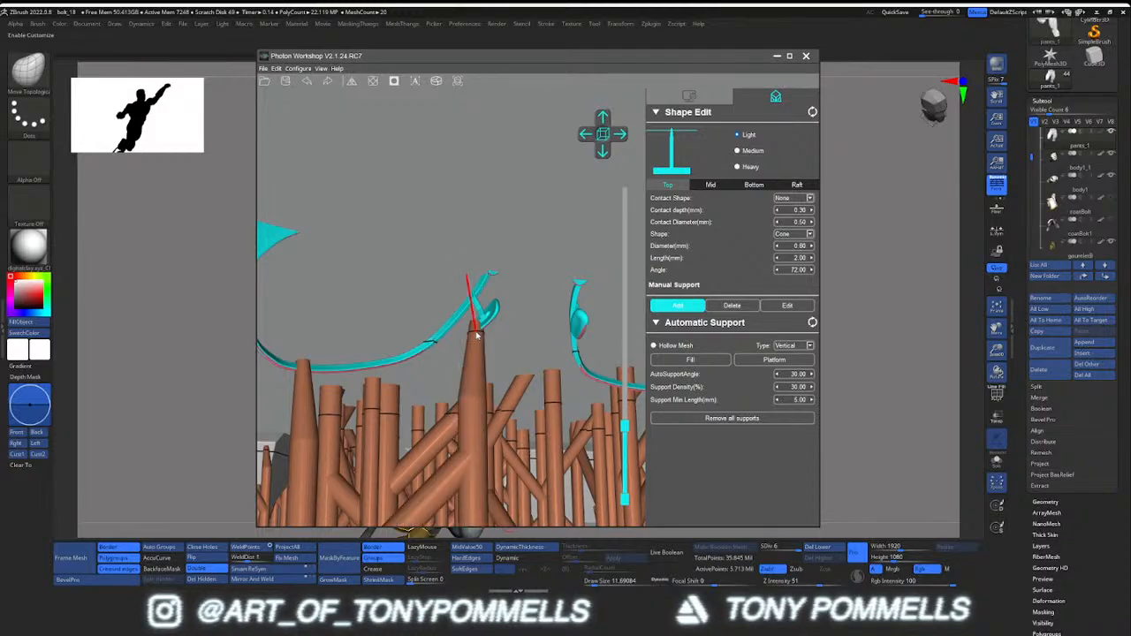
click(580, 340)
scroll(578, 338, down, 5)
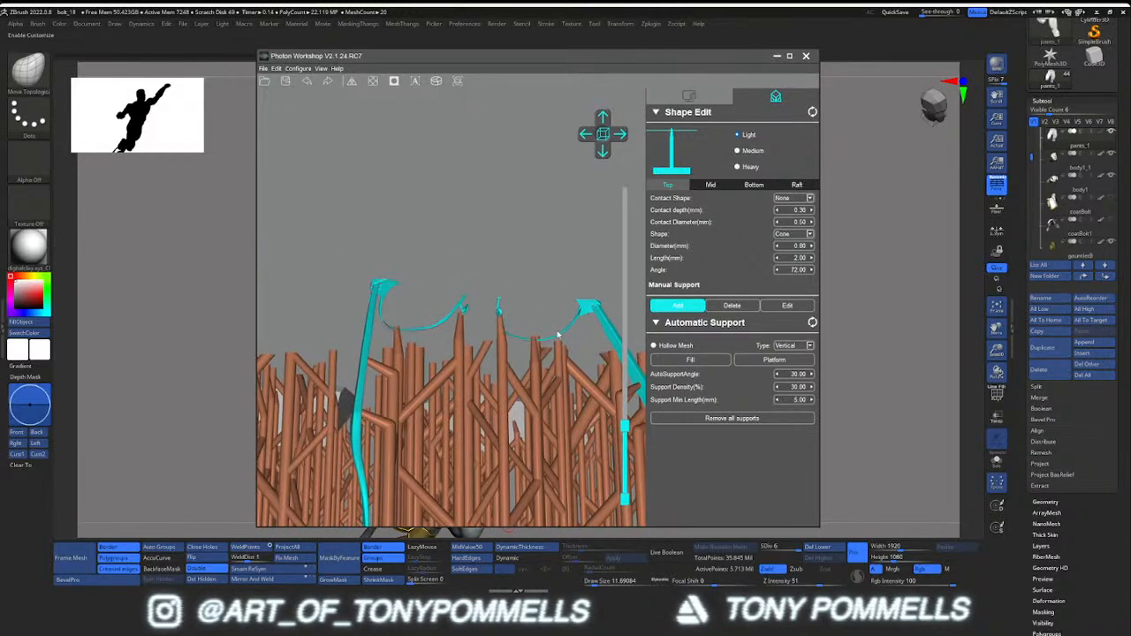
Examine the lens rims, nose pads and temples from several angles and layer heights for areas lacking supports
right_drag(561, 333, 587, 357)
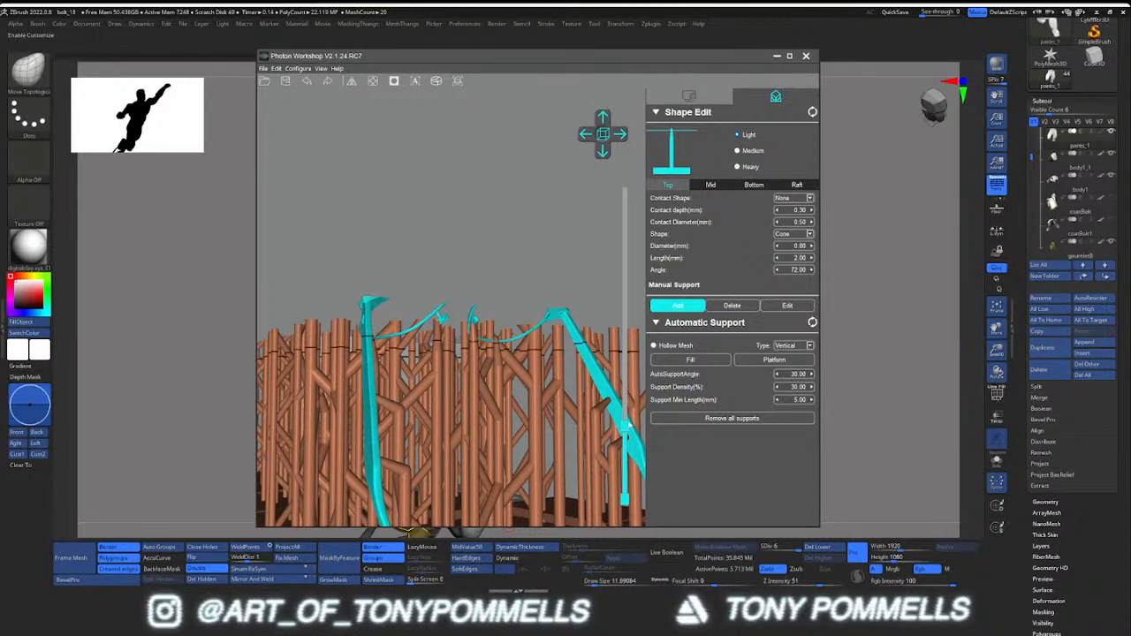
drag(626, 427, 626, 426)
drag(625, 426, 625, 427)
right_drag(553, 359, 516, 387)
scroll(530, 398, up, 4)
middle_drag(556, 424, 472, 367)
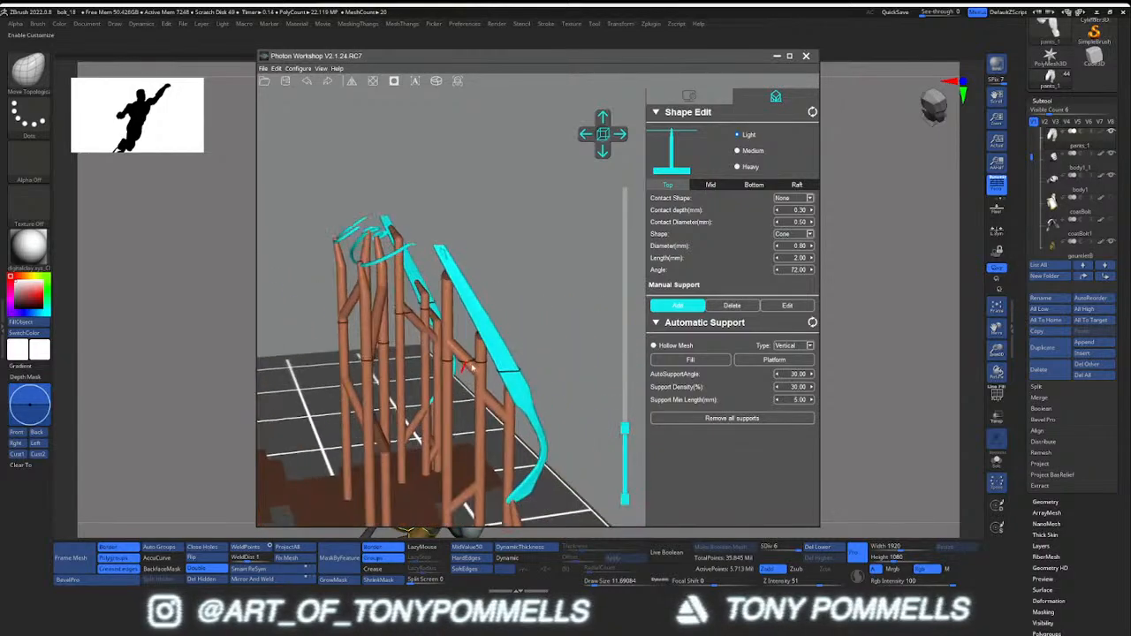
right_drag(471, 368, 437, 324)
middle_drag(437, 323, 491, 343)
scroll(499, 386, up, 3)
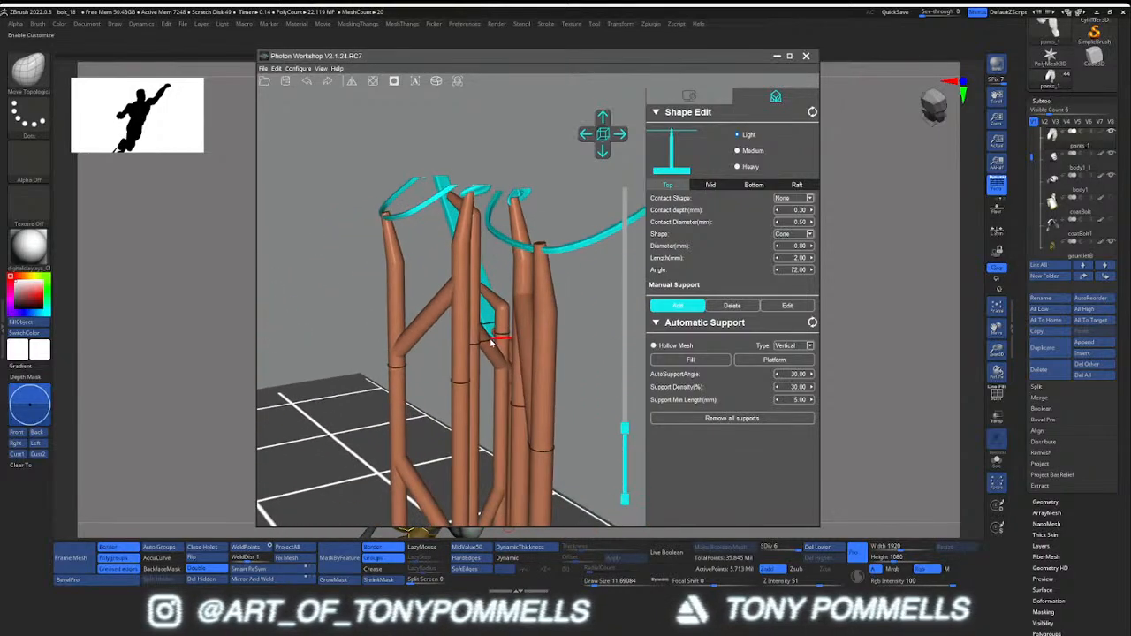
right_drag(491, 343, 493, 357)
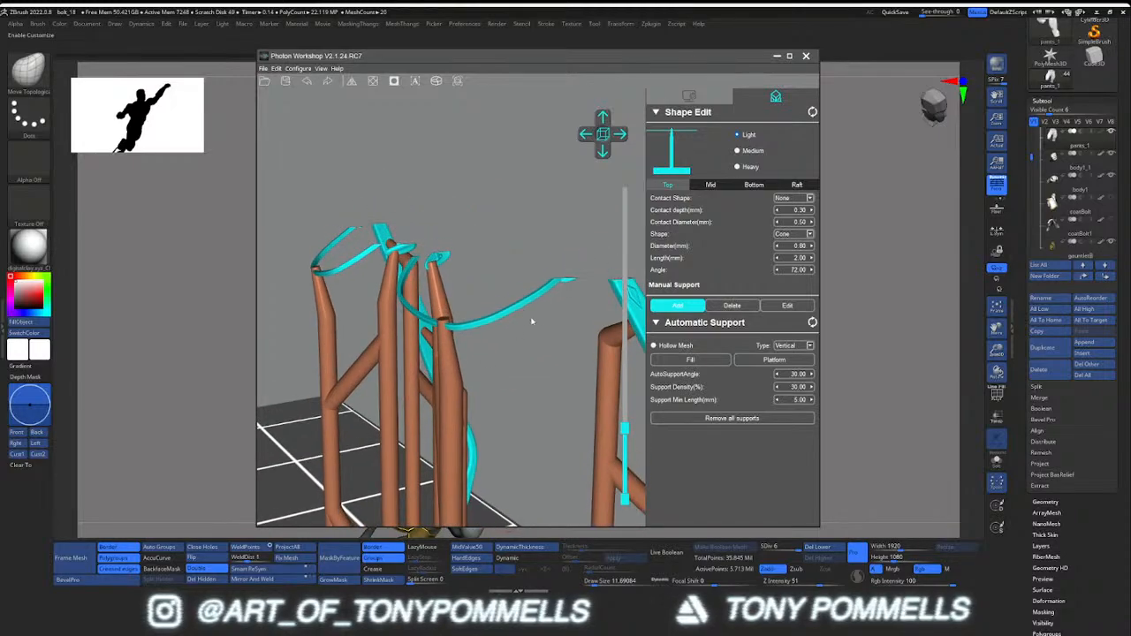
Restore the full-height layer preview and view the supported bust and glasses together on the build plate
scroll(532, 321, down, 5)
drag(627, 428, 624, 254)
scroll(572, 238, down, 6)
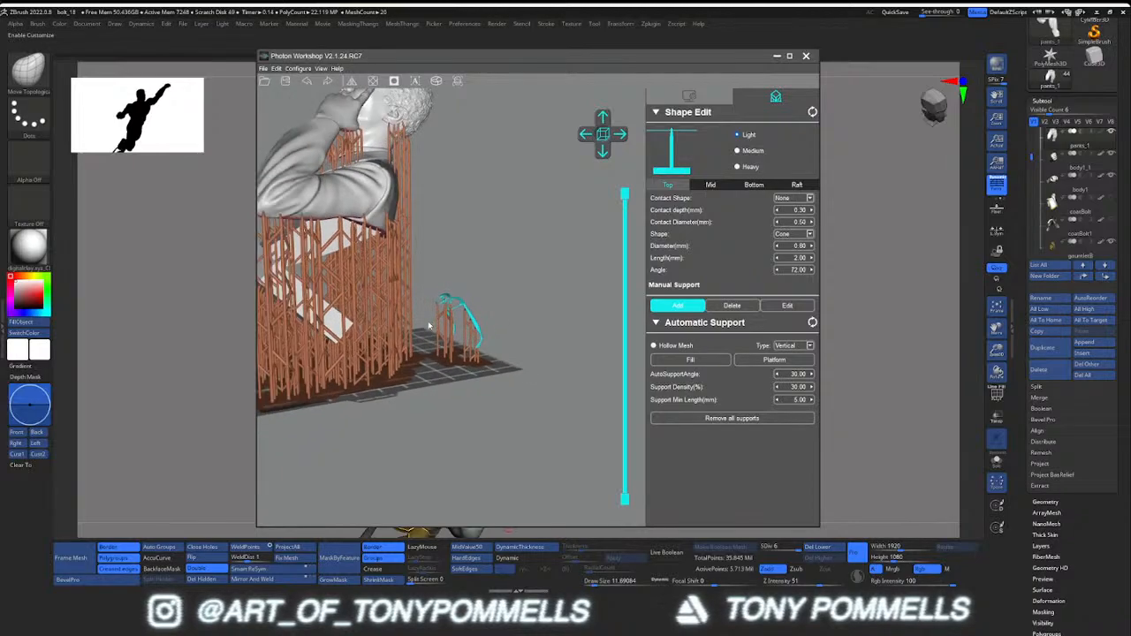
right_drag(549, 327, 584, 281)
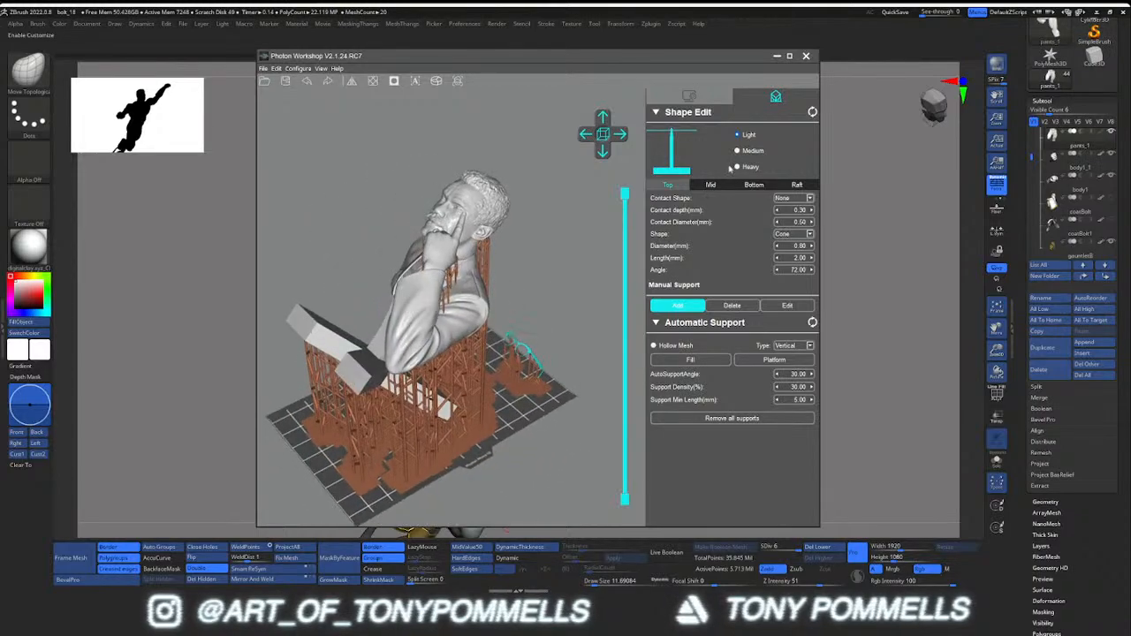
Slice the build plate and save it as malcolmX_onePiece in the Sliced File (*.pwms) format on 16GBFDRIVE (F:)
click(691, 96)
click(273, 323)
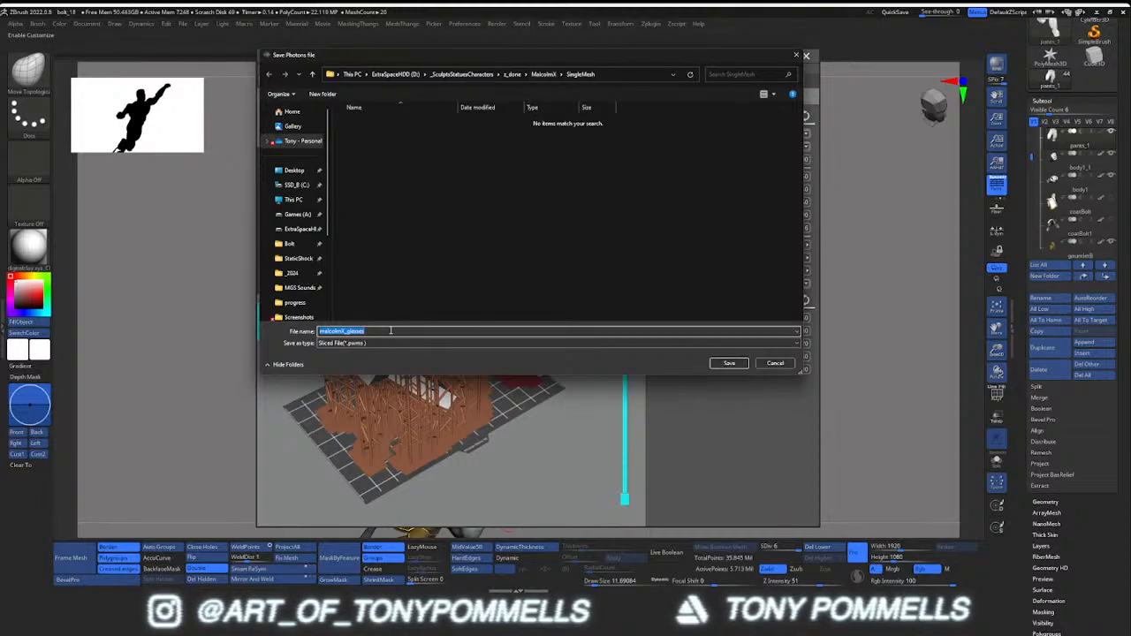
scroll(291, 256, down, 3)
click(296, 270)
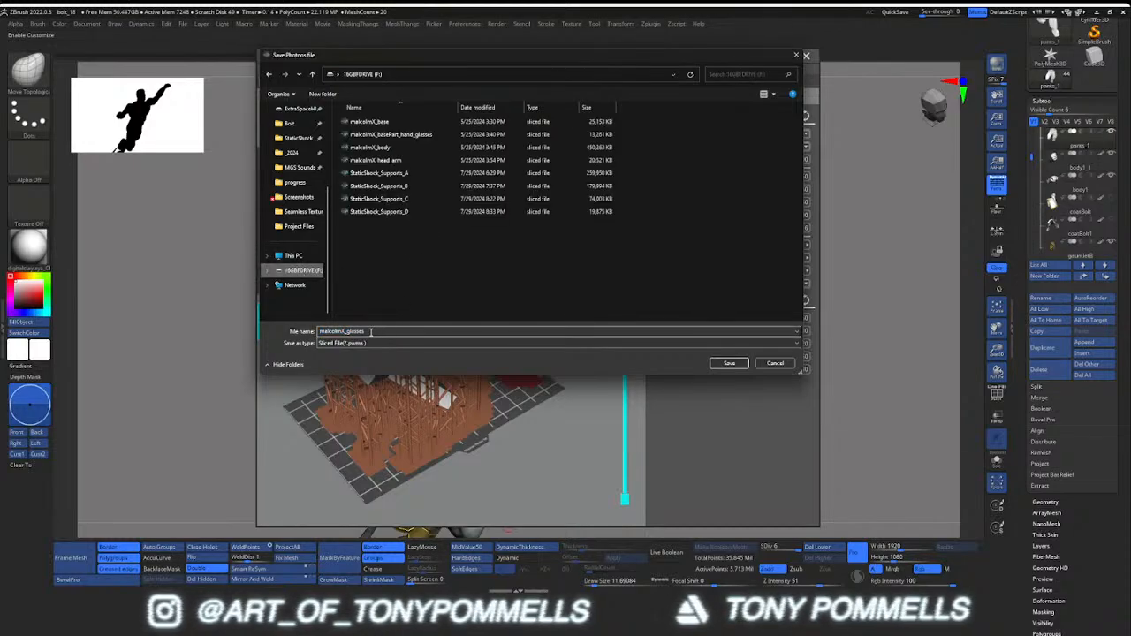
double_click(364, 331)
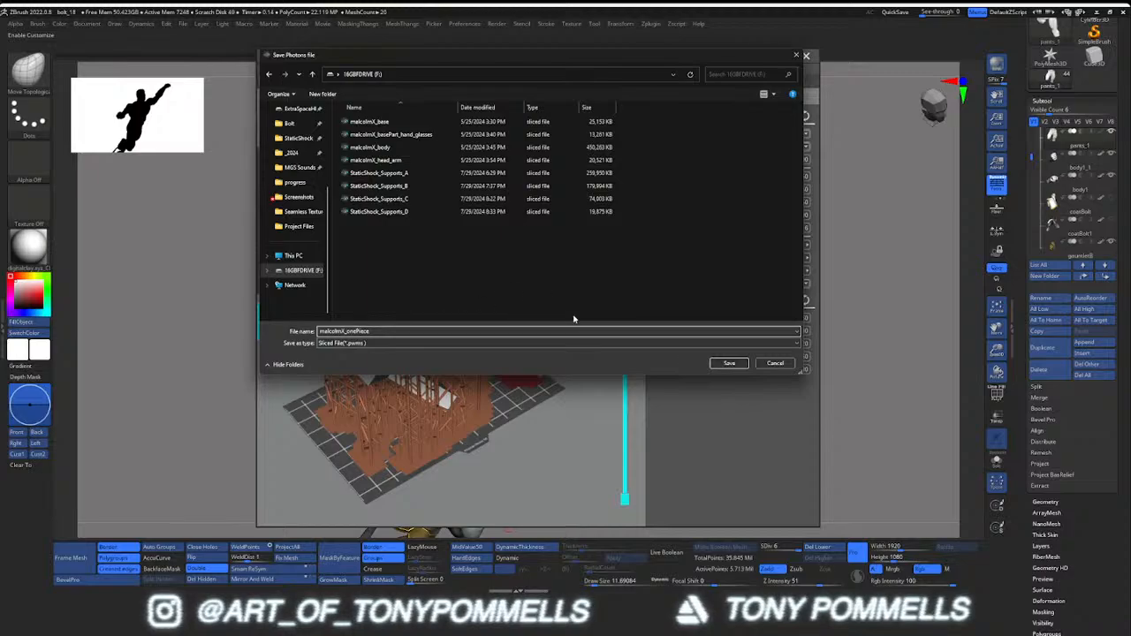
click(728, 363)
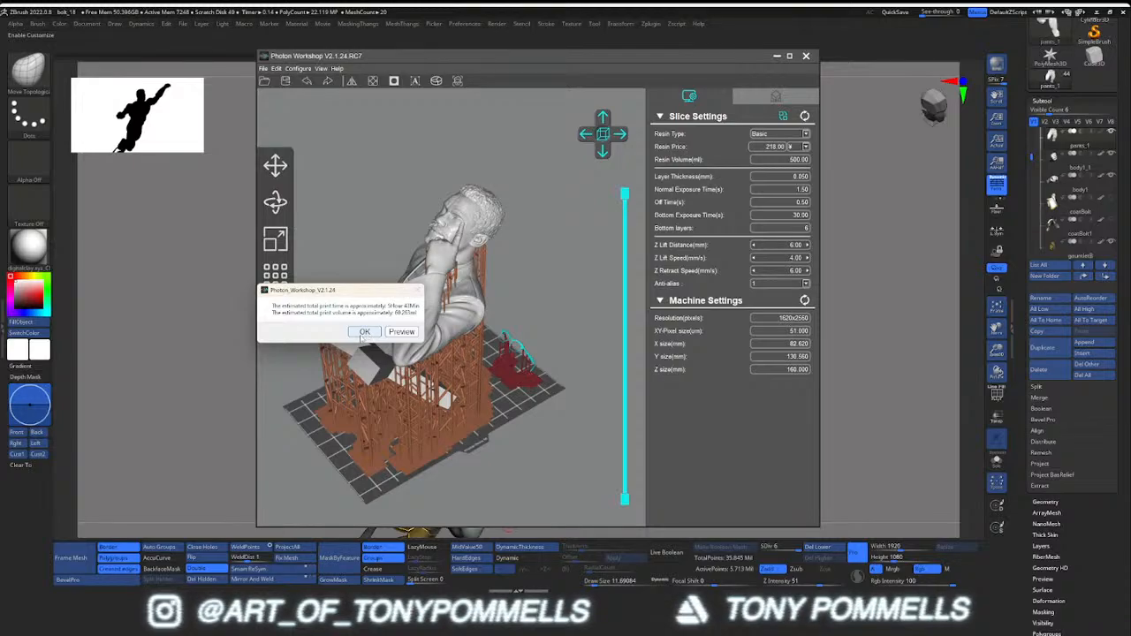
click(365, 333)
drag(518, 411, 321, 174)
scroll(492, 413, down, 1)
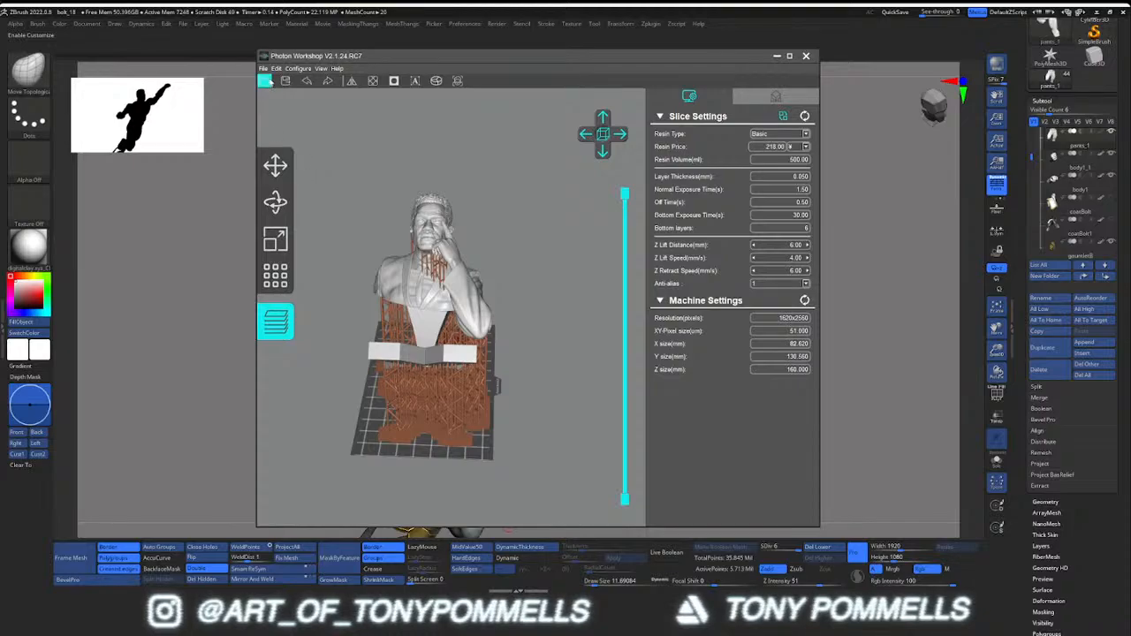
click(264, 68)
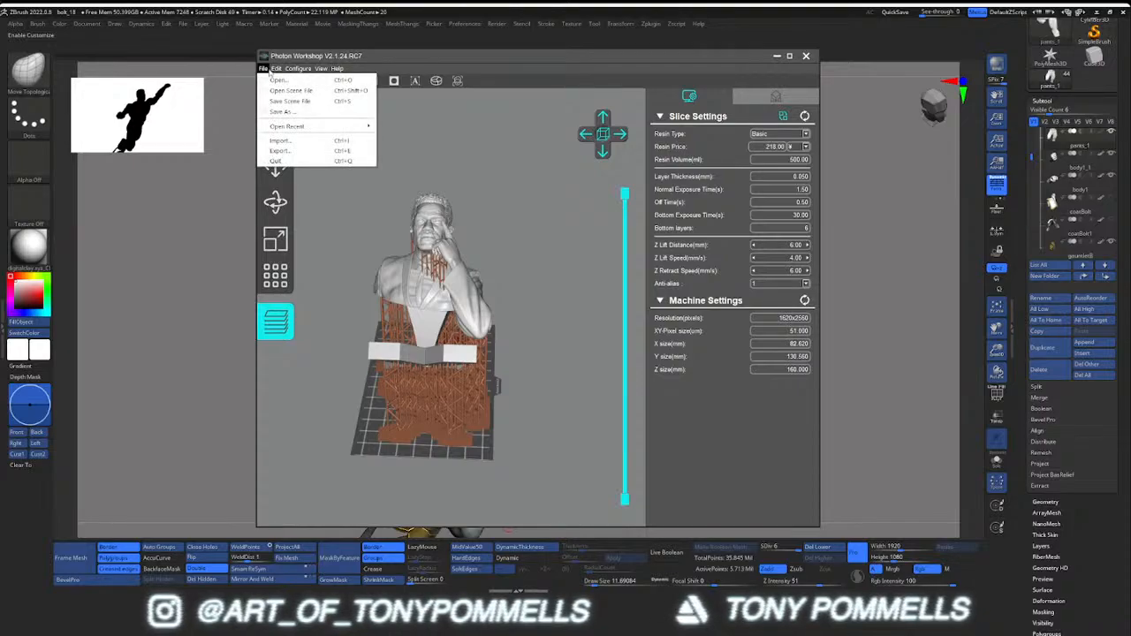
click(265, 69)
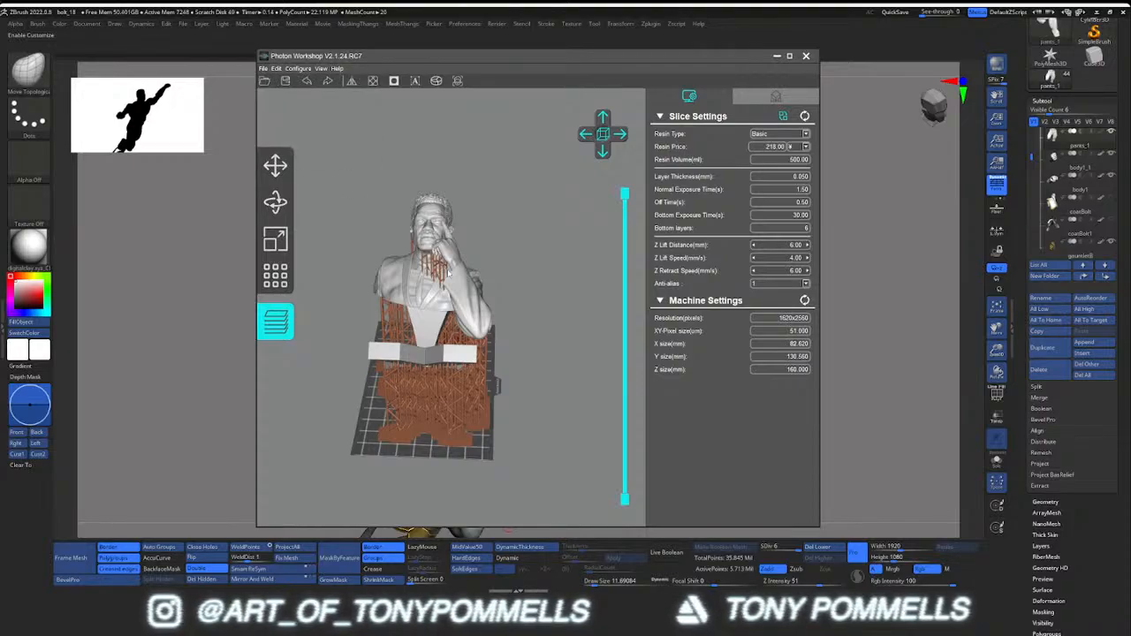
key(Delete)
Switch to ZBrush, start opening another project and browse to the StaticShock folder
drag(447, 268, 183, 351)
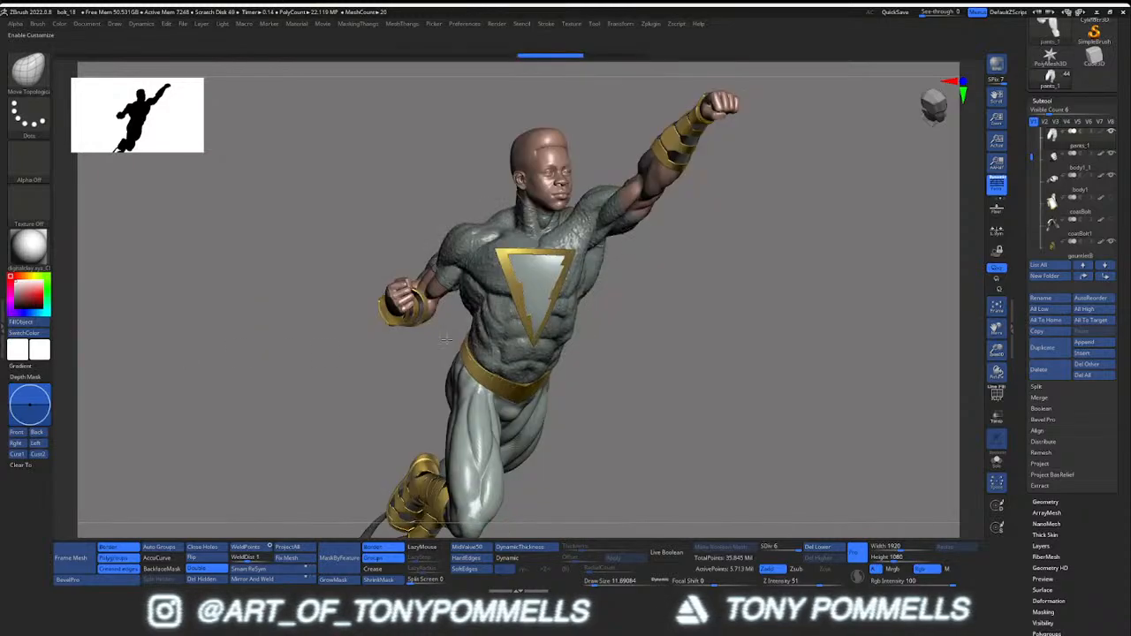
right_drag(446, 340, 495, 339)
ctrl+right_drag(495, 339, 467, 319)
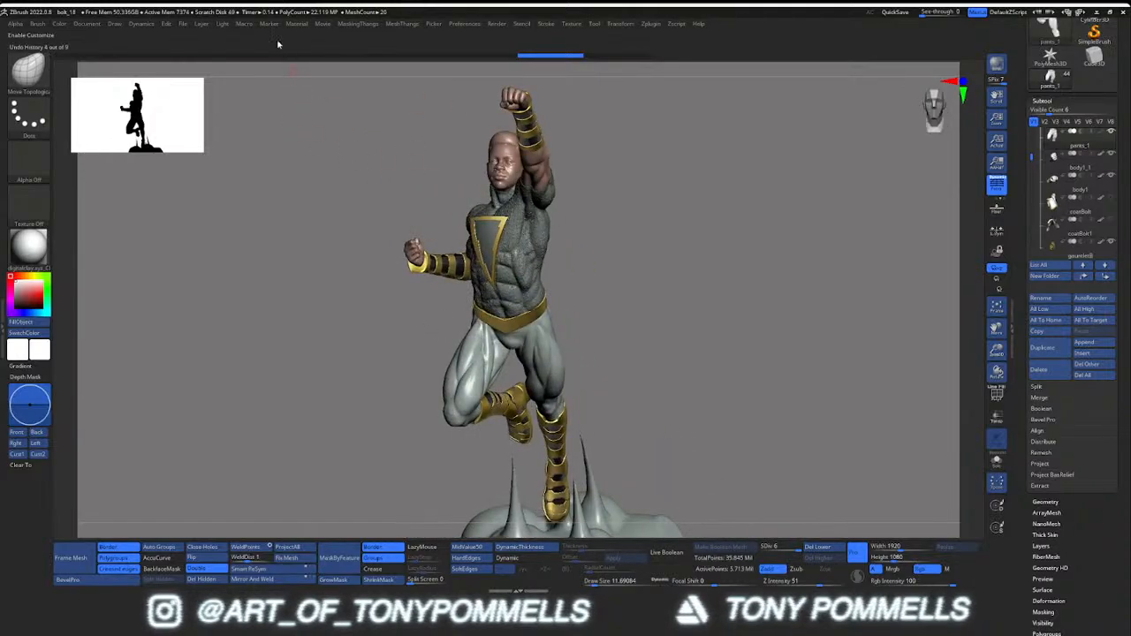
click(182, 23)
click(203, 41)
click(336, 356)
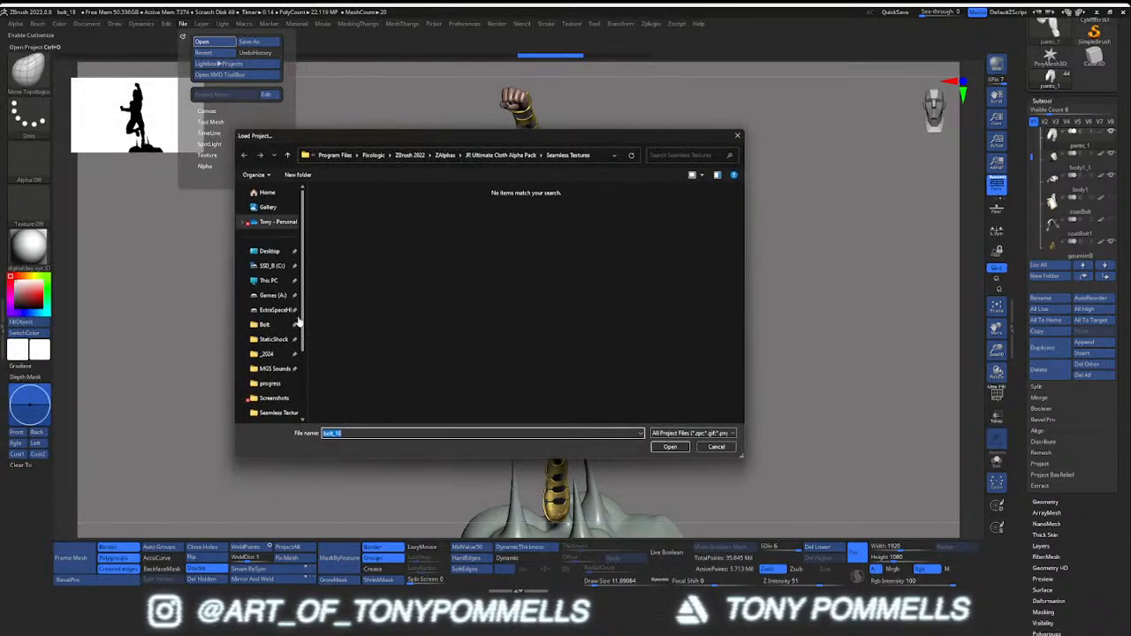
click(291, 338)
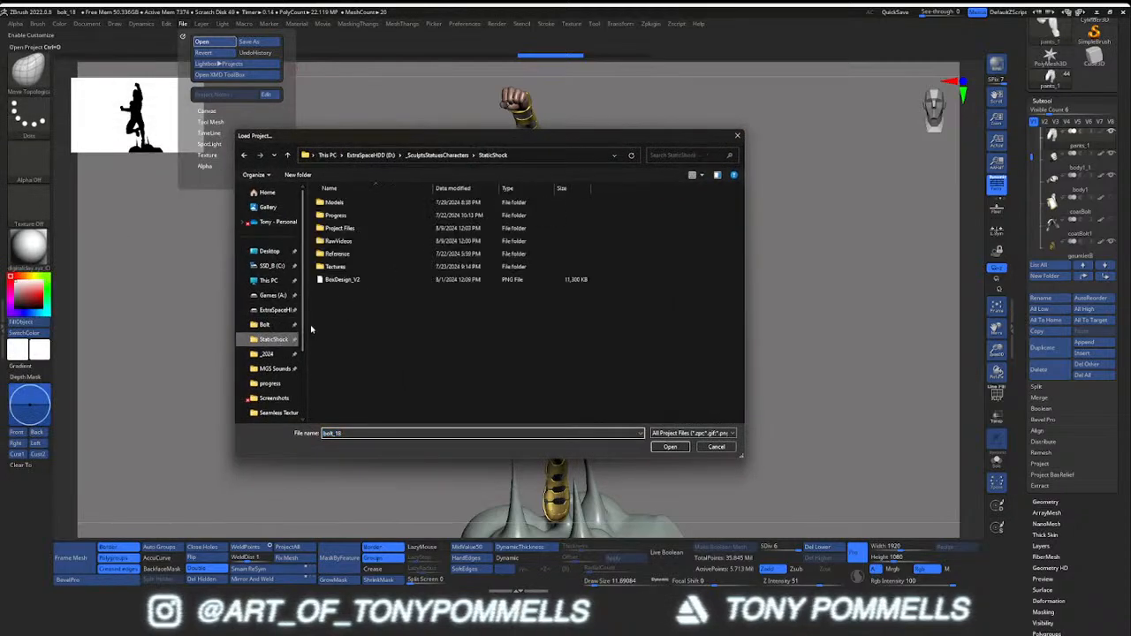
Open the staticShock_keyedB project from the Zbrush folder inside Project Files
double_click(366, 202)
click(477, 156)
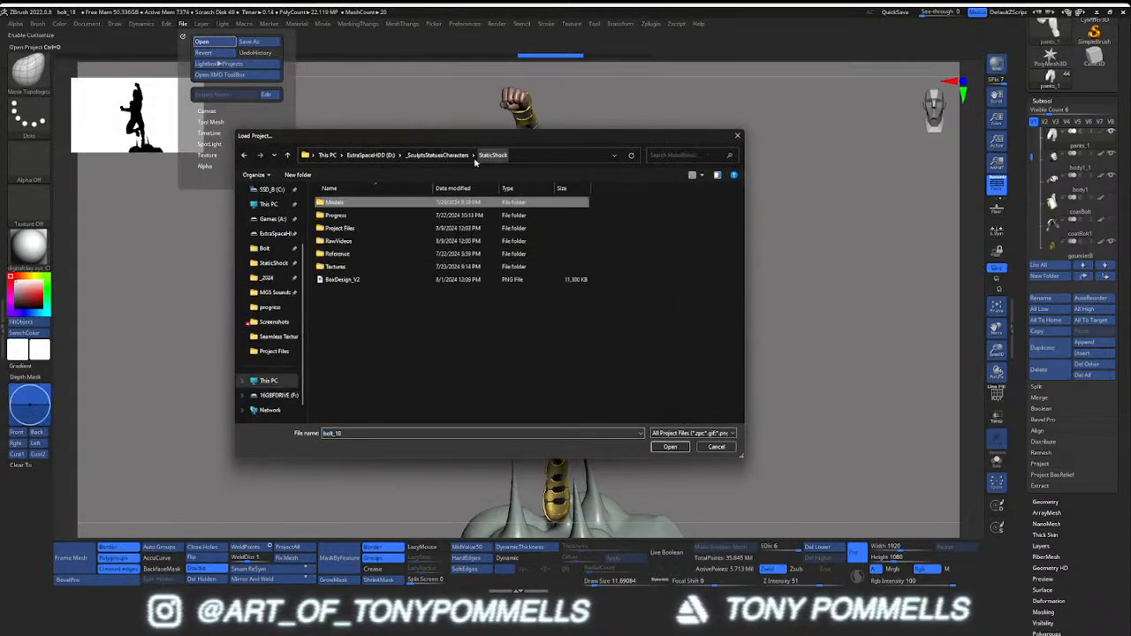
double_click(354, 228)
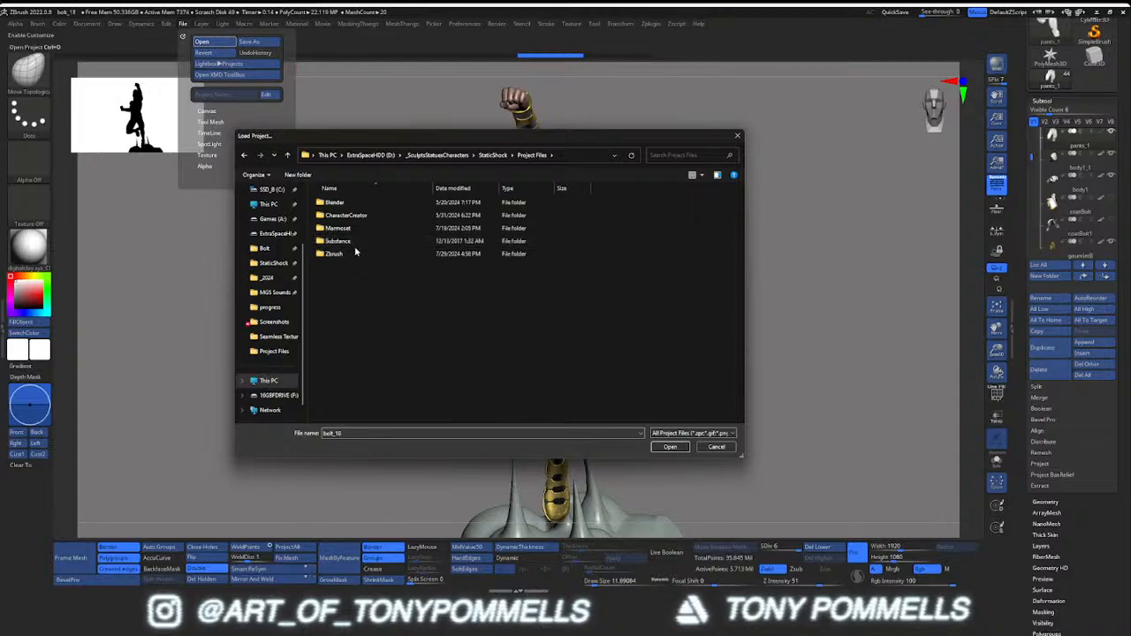
double_click(356, 253)
scroll(362, 300, down, 2)
click(382, 392)
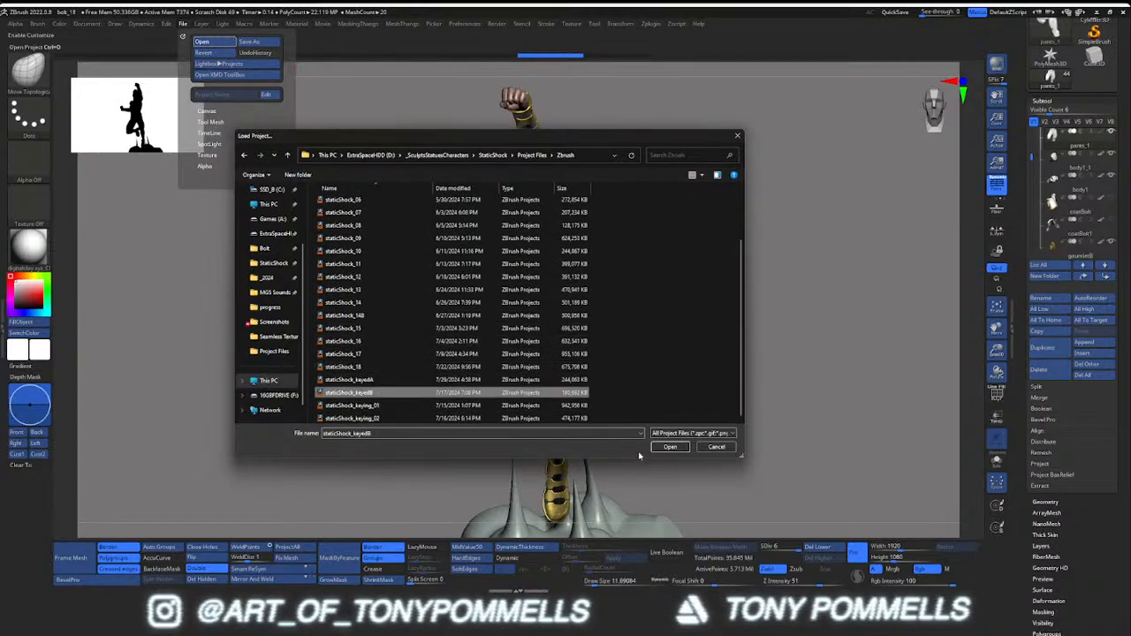
click(670, 447)
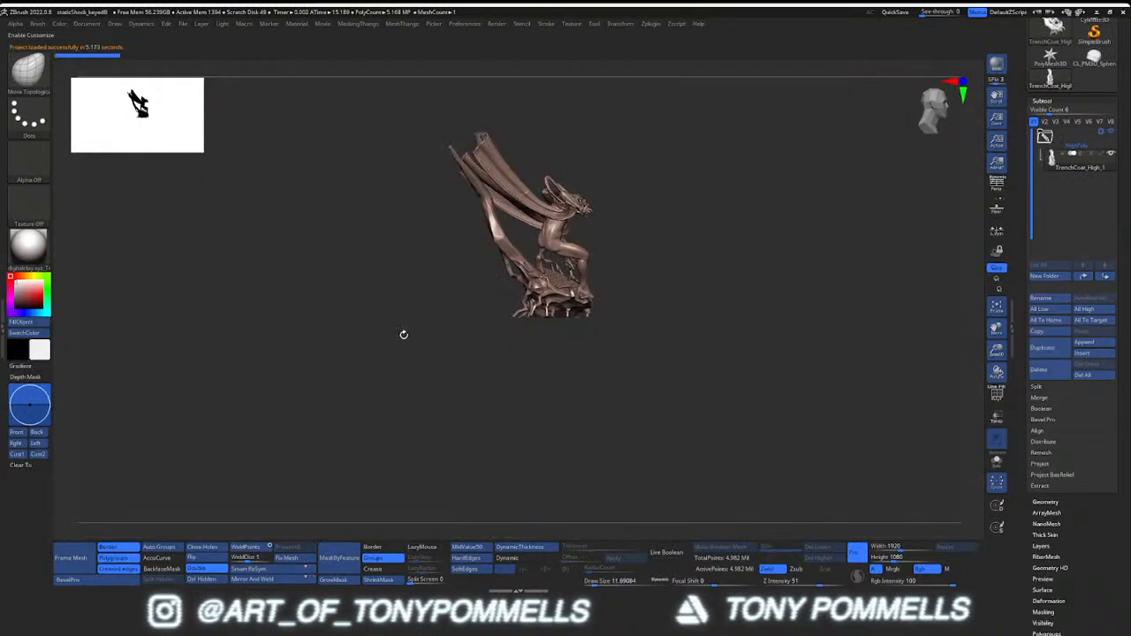
Isolate the woven floor disc under the figure's feet by its polygroup, look at it and show the whole statue again
right_drag(641, 260, 578, 388)
key(shift+f)
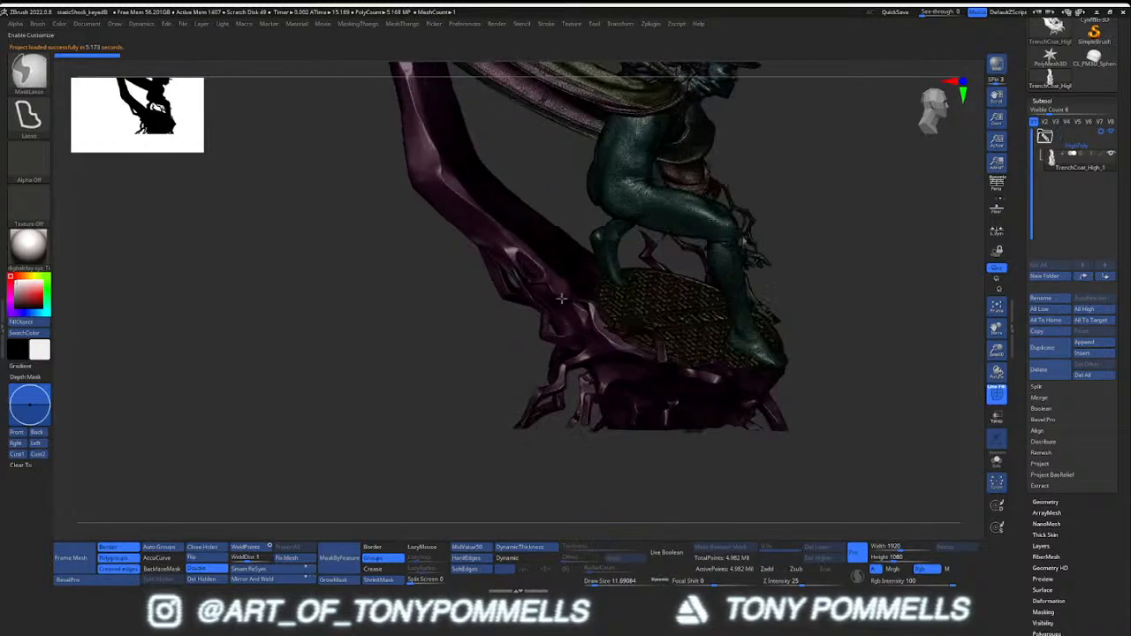
key(shift+f)
right_drag(715, 309, 643, 355)
ctrl+shift+click(632, 369)
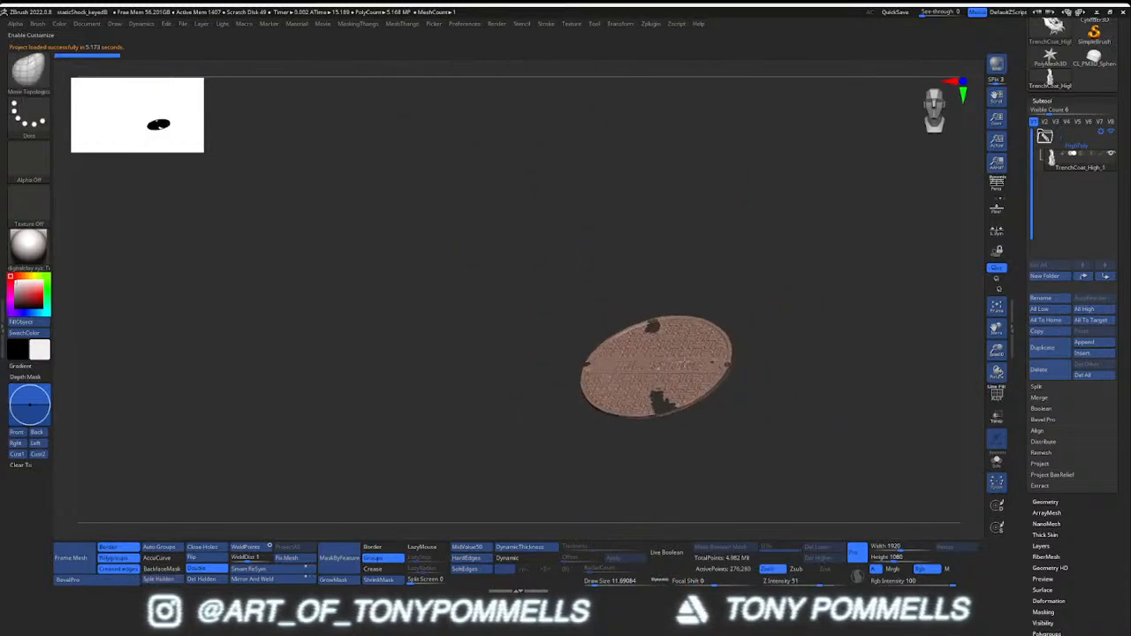
right_drag(760, 362, 658, 301)
ctrl+shift+click(783, 350)
Check the statue's polygroups and merge them into a single group covering the whole mesh
key(shift+f)
key(shift+f)
ctrl+right_drag(658, 301, 553, 298)
key(ctrl+w)
key(shift+f)
key(shift+f)
right_drag(629, 302, 547, 319)
alt+right_drag(547, 320, 497, 339)
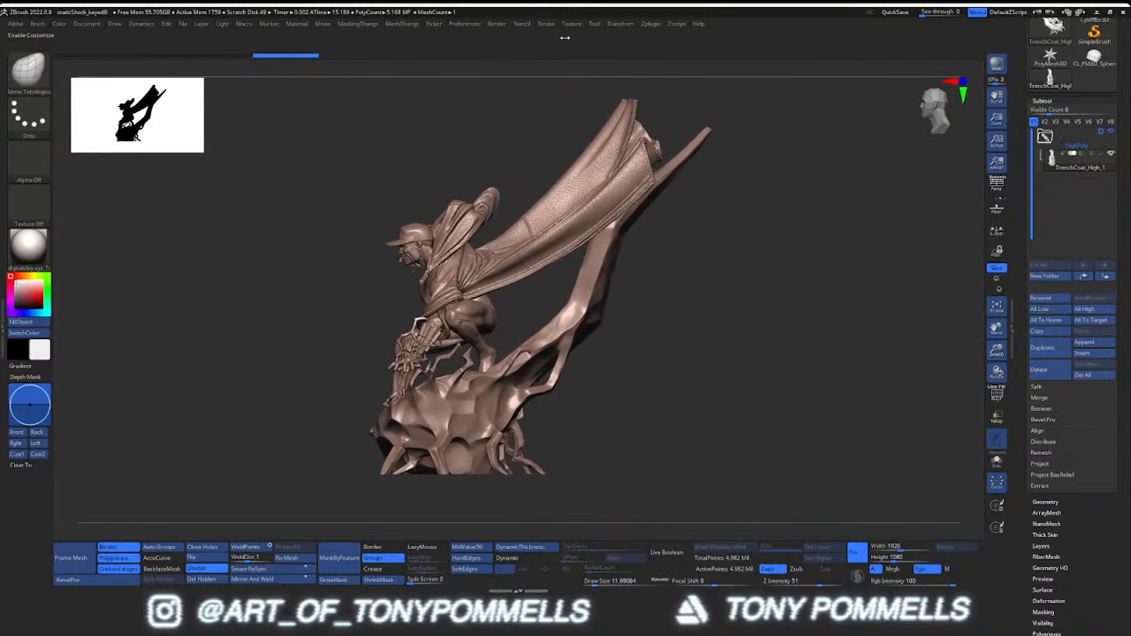
Examine the whole statue and the figure's legs and base from several sides before reducing its density
ctrl+right_drag(560, 142, 555, 345)
right_drag(555, 345, 495, 291)
key(shift+f)
right_drag(495, 292, 489, 176)
right_drag(537, 371, 566, 371)
key(shift+f)
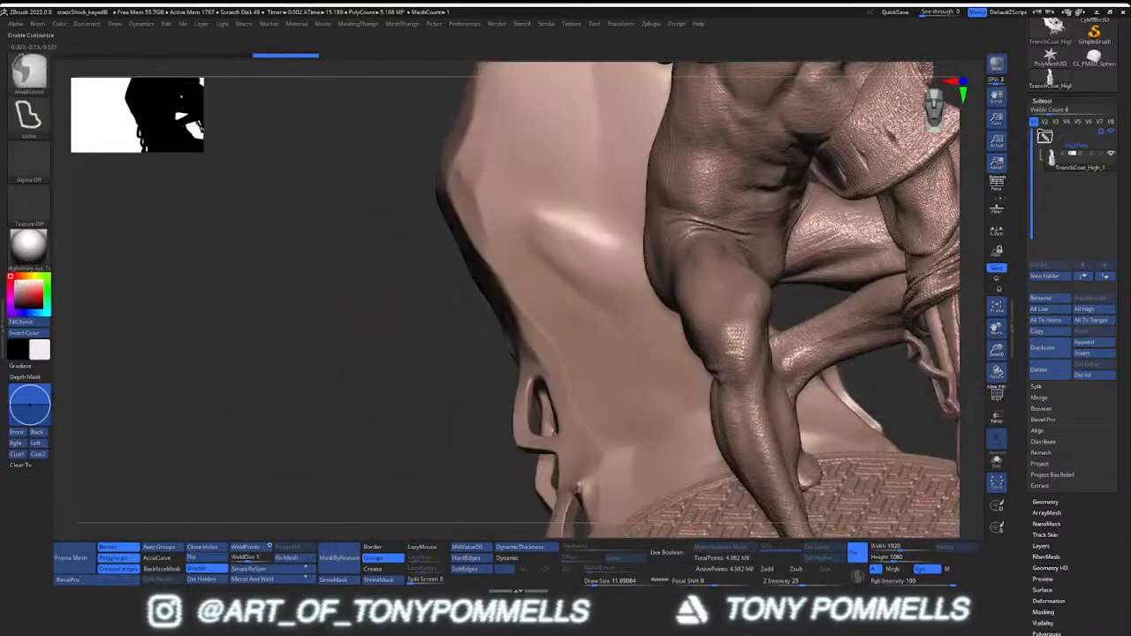
ctrl+right_drag(724, 358, 615, 132)
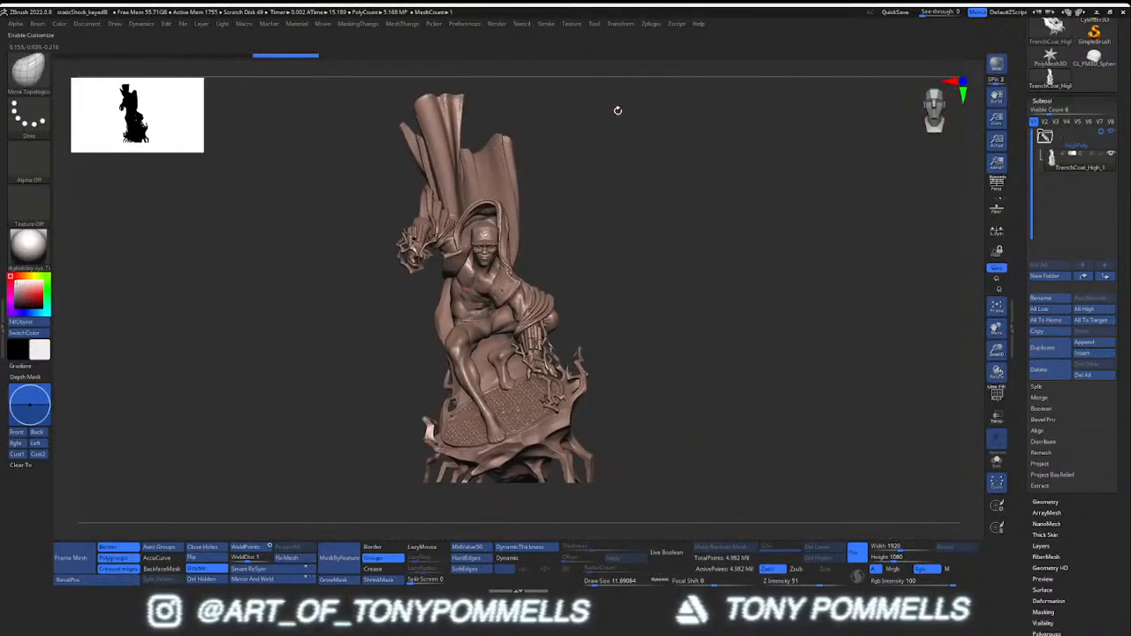
Decimate the statue with Decimation Master using a custom target of 1000 k points
click(651, 24)
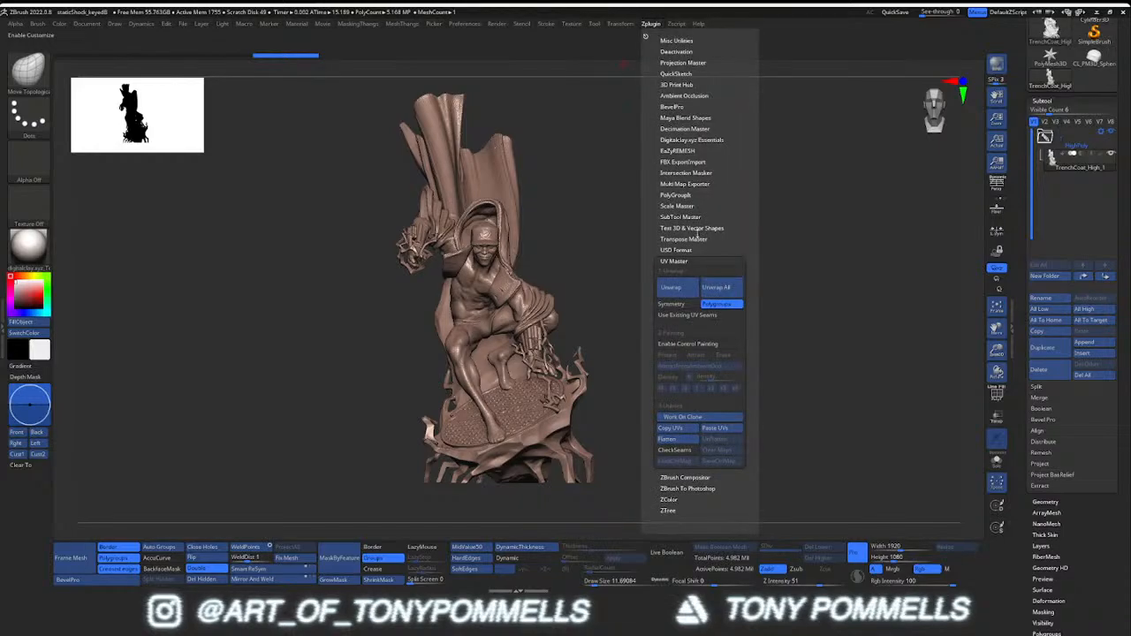
click(692, 262)
click(687, 130)
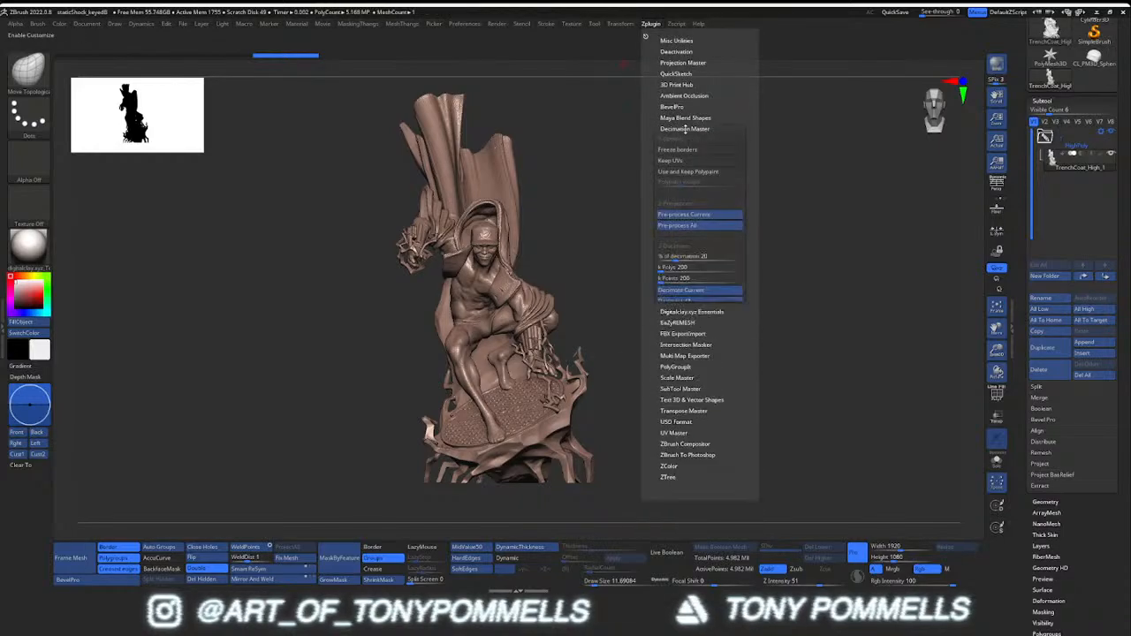
drag(704, 343, 744, 348)
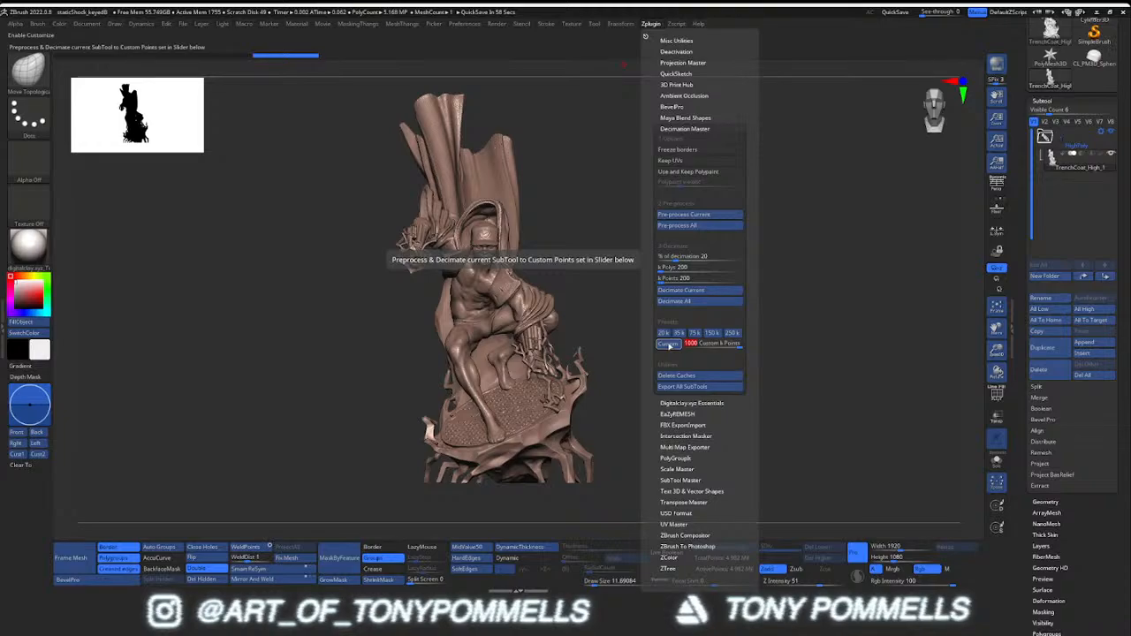
click(669, 344)
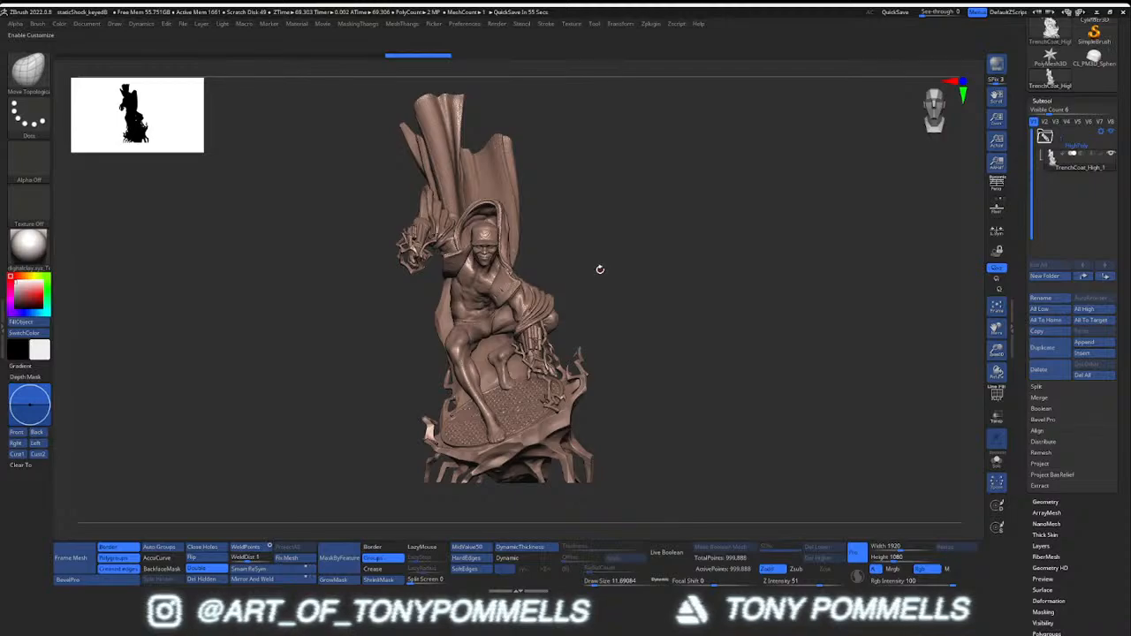
Inspect the decimated statue from the side, from the front and from under its base
mouse_move(581, 259)
mouse_down()
mouse_move(560, 277)
mouse_move(551, 324)
mouse_move(690, 337)
mouse_up()
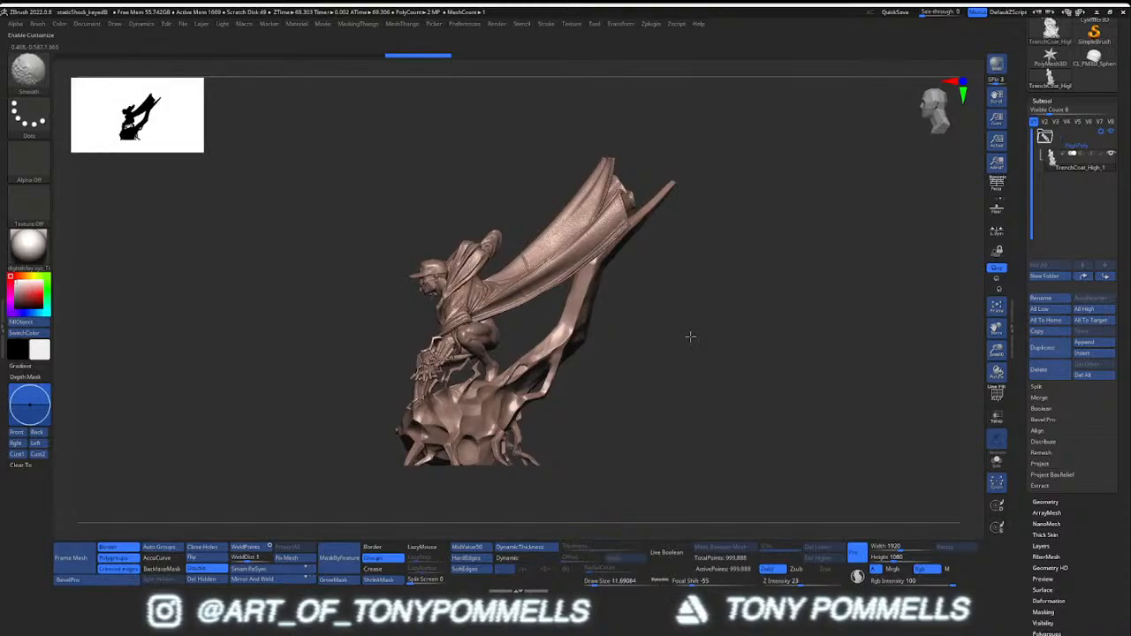
mouse_move(652, 279)
right_down()
mouse_move(566, 371)
mouse_move(673, 336)
mouse_move(726, 336)
mouse_move(717, 270)
mouse_move(728, 310)
mouse_move(770, 305)
right_up()
mouse_move(663, 161)
ctrl+right_down()
mouse_move(587, 123)
mouse_move(640, 165)
mouse_move(603, 277)
mouse_move(570, 305)
mouse_move(552, 378)
mouse_move(623, 322)
mouse_move(640, 281)
mouse_move(632, 212)
ctrl+right_up()
mouse_move(631, 212)
right_down()
mouse_move(685, 265)
mouse_move(733, 292)
mouse_move(729, 371)
right_up()
mouse_move(728, 371)
right_down()
mouse_move(706, 403)
mouse_move(707, 468)
mouse_move(672, 424)
mouse_move(658, 291)
mouse_move(606, 160)
mouse_move(601, 97)
mouse_move(619, 185)
mouse_move(665, 287)
mouse_move(668, 245)
mouse_move(632, 199)
mouse_move(579, 220)
mouse_move(552, 167)
mouse_move(602, 251)
mouse_move(593, 345)
mouse_move(566, 274)
mouse_move(530, 353)
mouse_move(485, 174)
mouse_move(575, 197)
mouse_move(609, 190)
mouse_move(552, 216)
mouse_move(497, 216)
mouse_move(462, 240)
mouse_move(542, 245)
mouse_move(616, 310)
mouse_move(611, 217)
mouse_move(673, 269)
mouse_move(727, 260)
mouse_move(581, 304)
mouse_move(536, 242)
mouse_move(513, 336)
mouse_move(524, 428)
mouse_move(533, 327)
mouse_move(547, 349)
right_up()
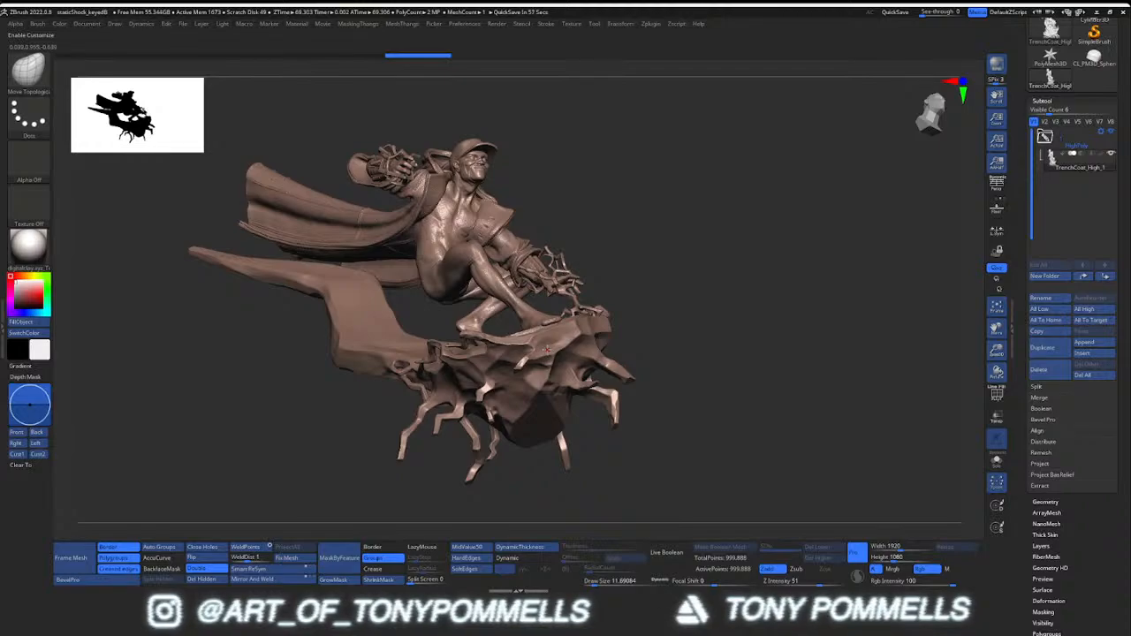
mouse_move(539, 349)
right_down()
mouse_move(704, 371)
mouse_move(649, 398)
mouse_move(655, 357)
right_up()
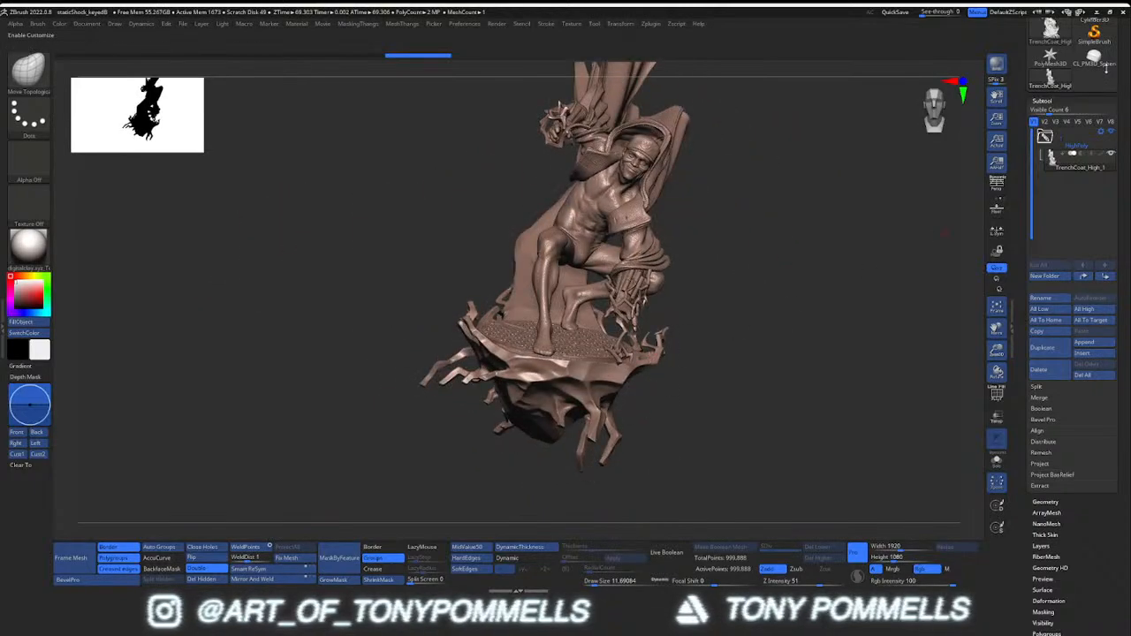
Delete the leftover CL_PM3D_Sphere tool and make the TrenchCoat_High statue the active tool again
click(1104, 66)
click(1050, 370)
click(964, 386)
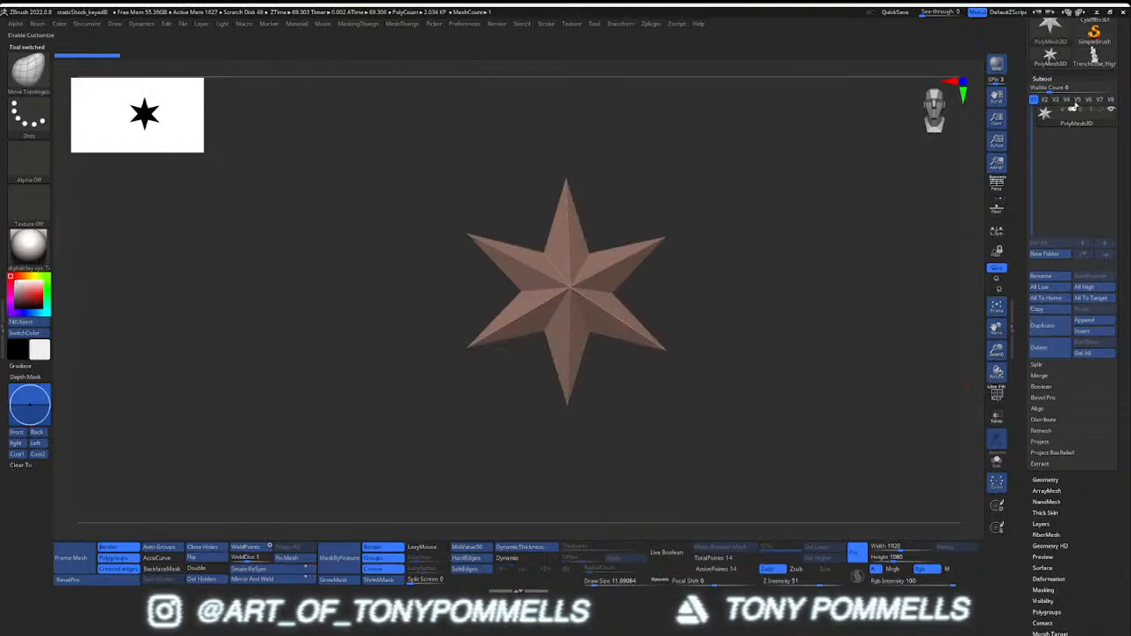
click(1093, 56)
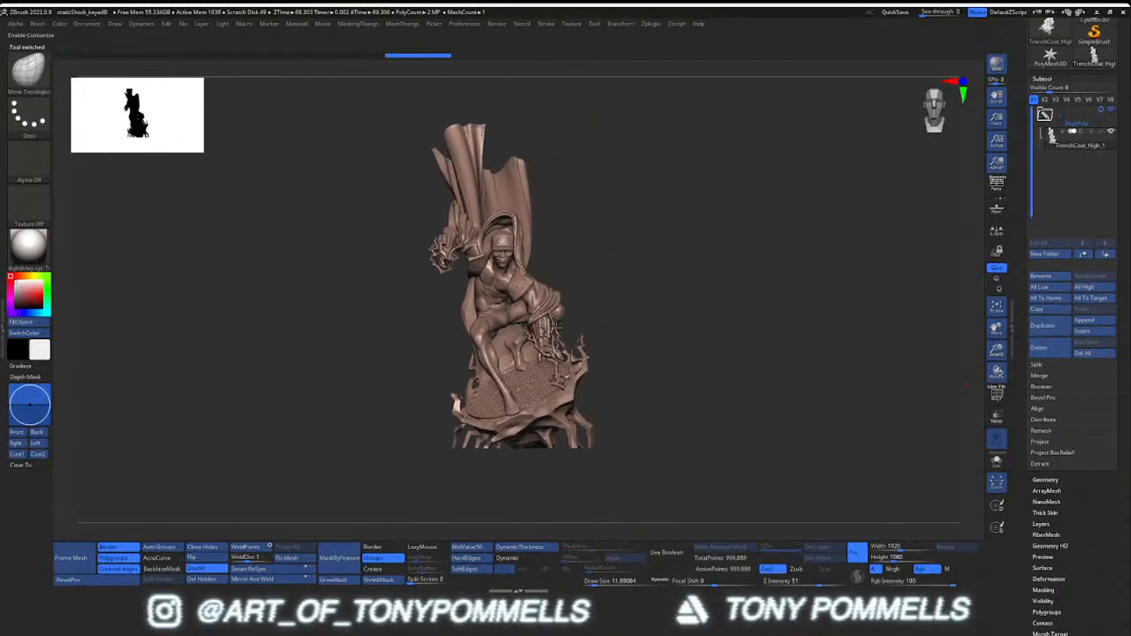
mouse_move(966, 385)
ctrl+right_down()
mouse_move(848, 424)
mouse_move(556, 351)
mouse_move(495, 353)
mouse_move(604, 386)
mouse_move(504, 375)
mouse_move(610, 378)
ctrl+right_up()
mouse_move(505, 352)
right_down()
mouse_move(424, 411)
mouse_move(428, 434)
mouse_move(408, 454)
right_up()
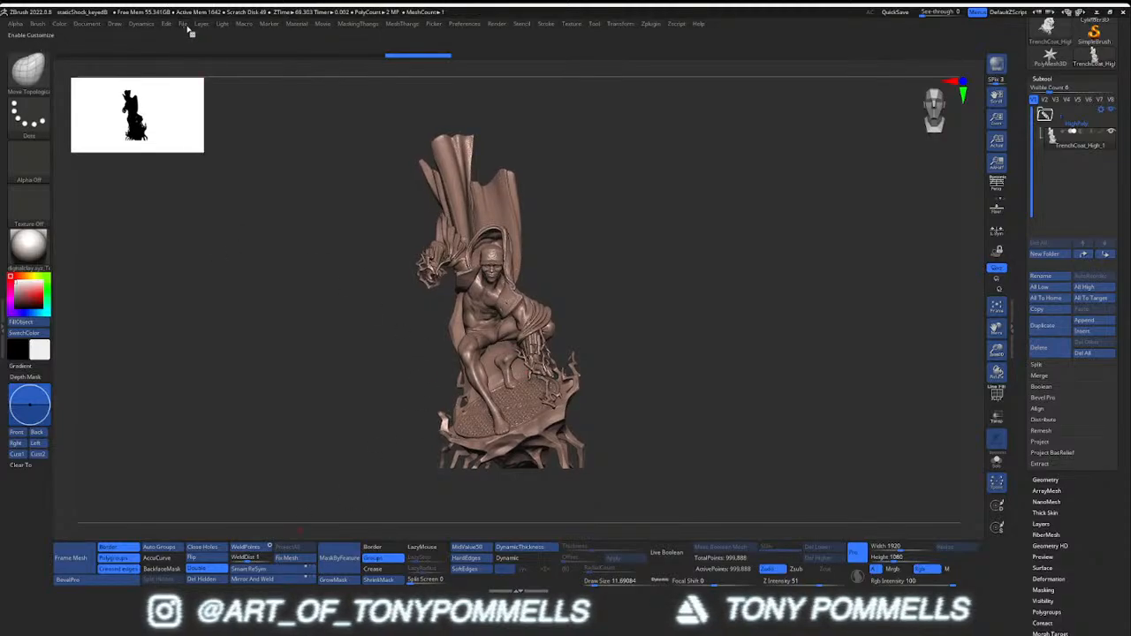
Try to update the size ratios of the TrenchCoat_High_1 subtool in 3D Print Hub
click(651, 24)
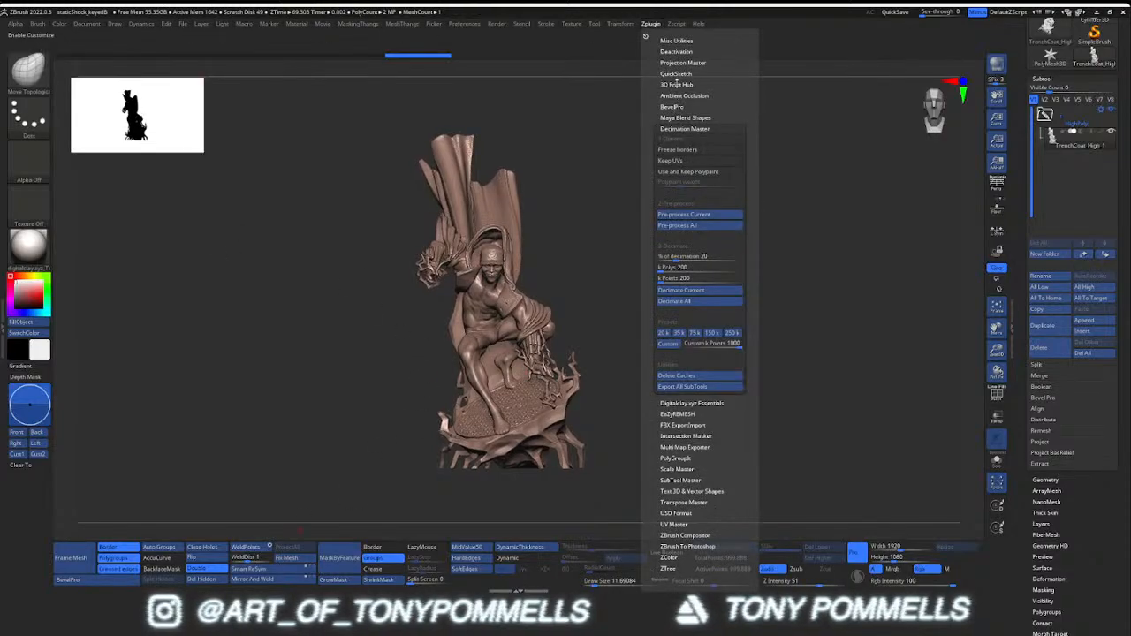
click(676, 84)
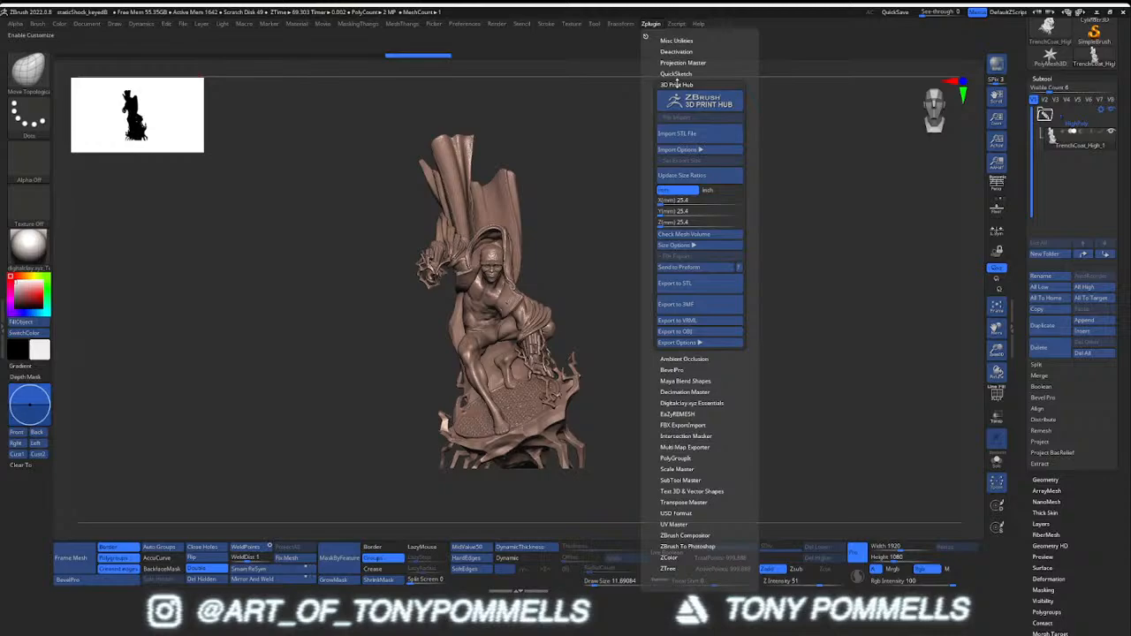
click(701, 176)
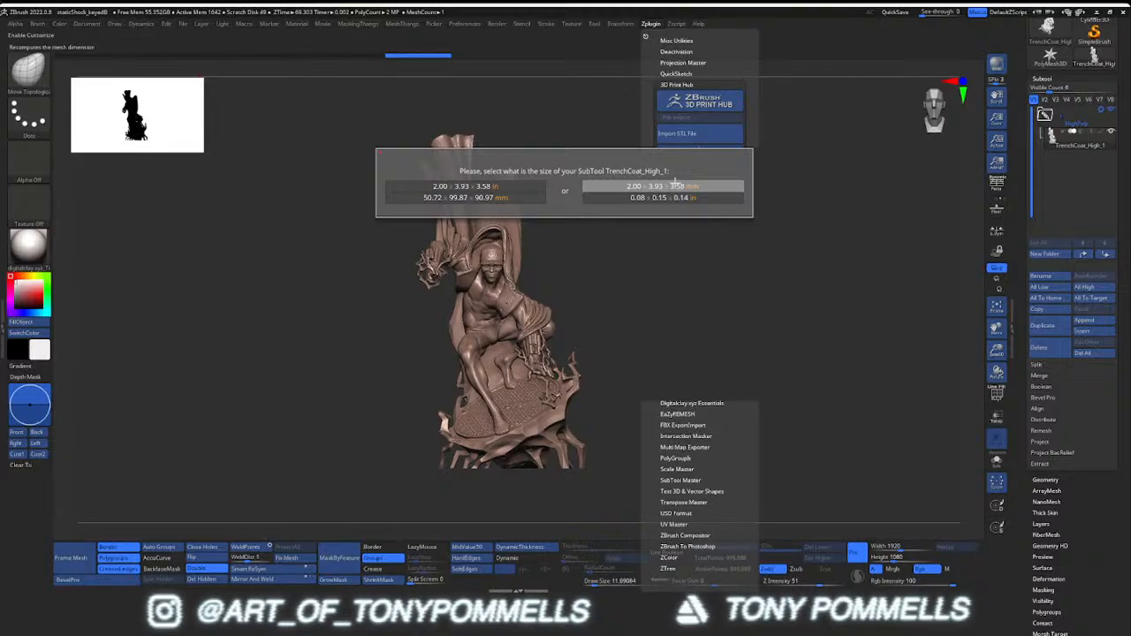
click(704, 202)
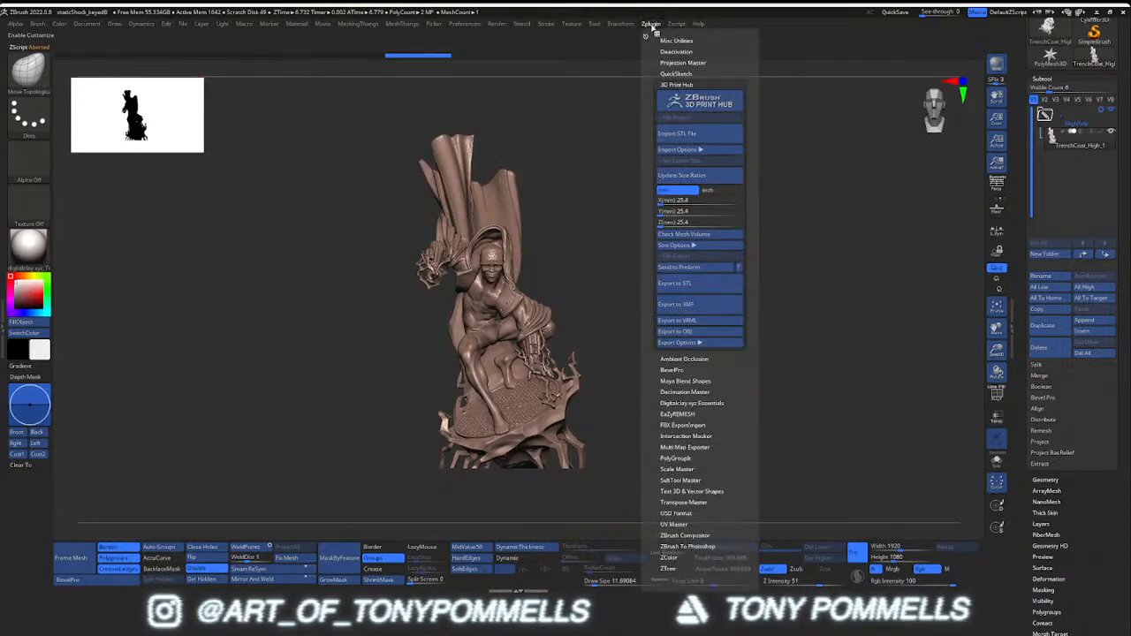
Set 3D Print Hub to export only the selected subtool and start an OBJ export
click(702, 343)
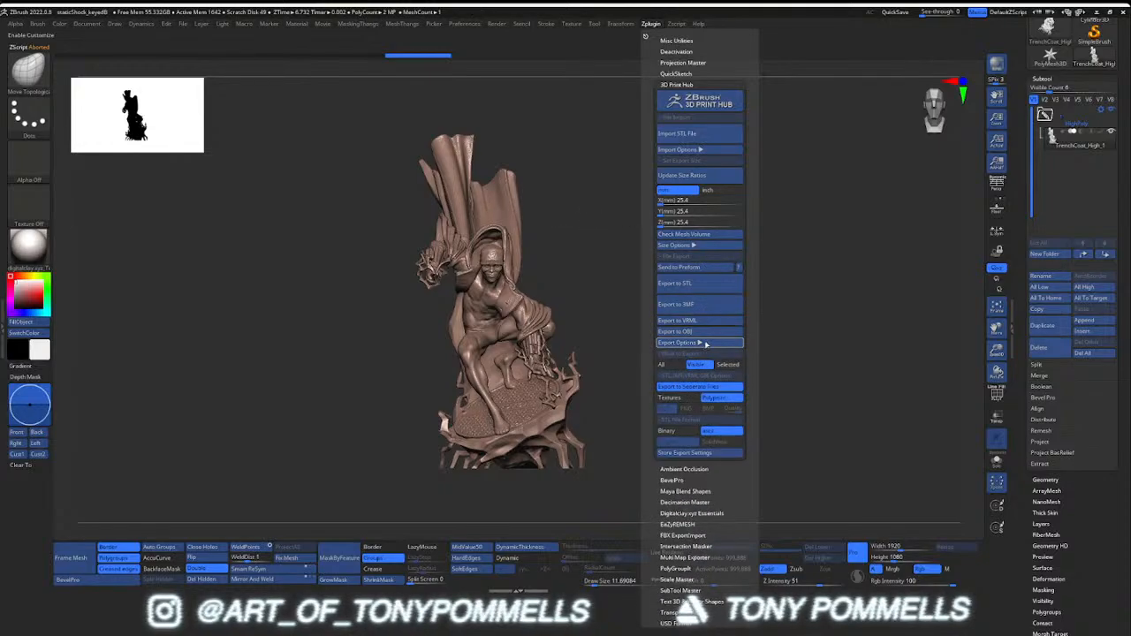
click(725, 364)
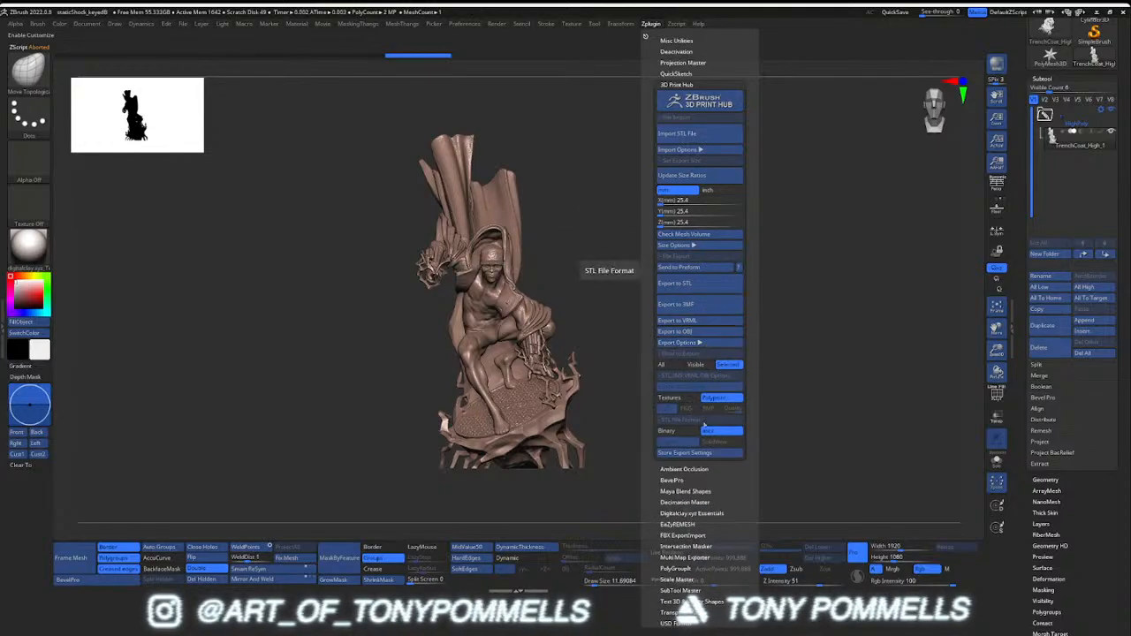
click(689, 331)
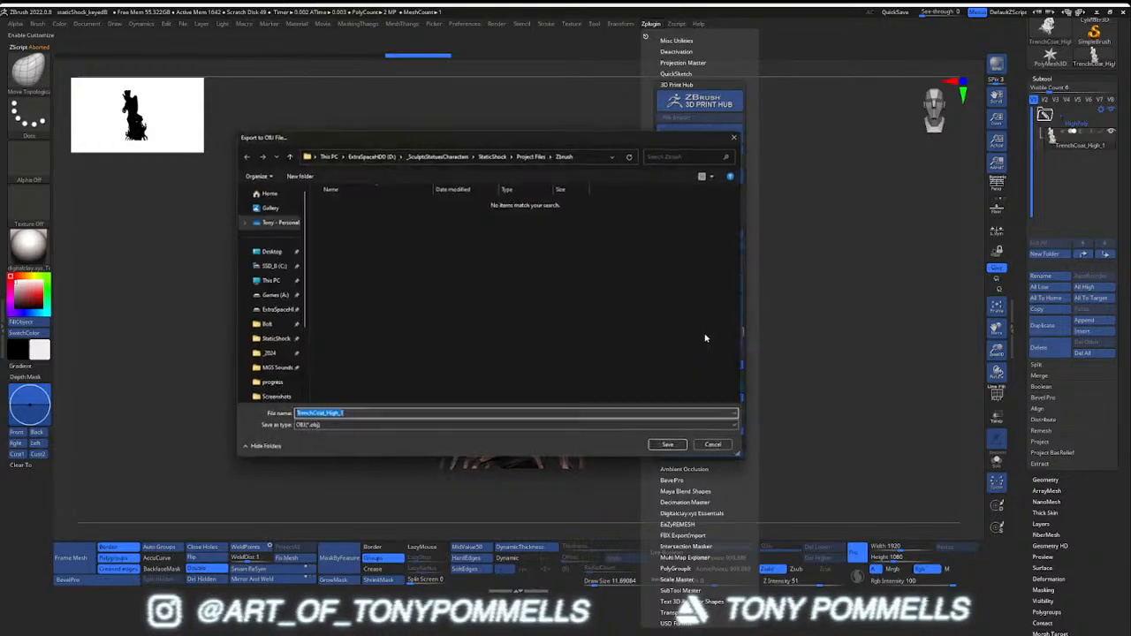
Choose the SingleModel folder inside StaticShock's Models and StaticShock_STL folders as the export location
click(483, 157)
double_click(365, 227)
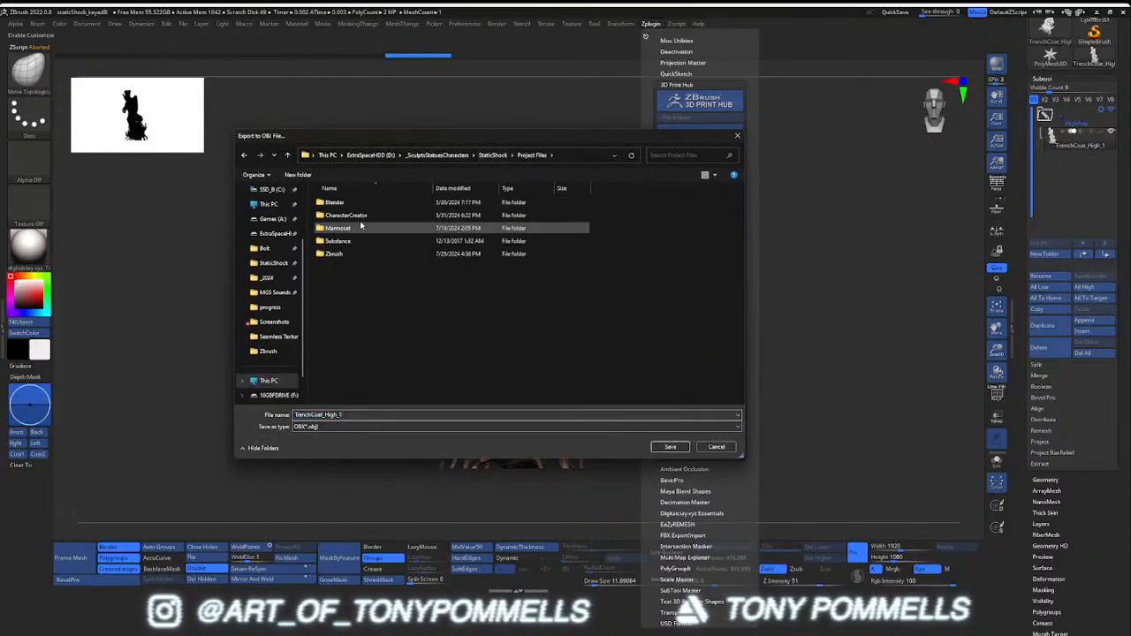
click(492, 154)
double_click(358, 203)
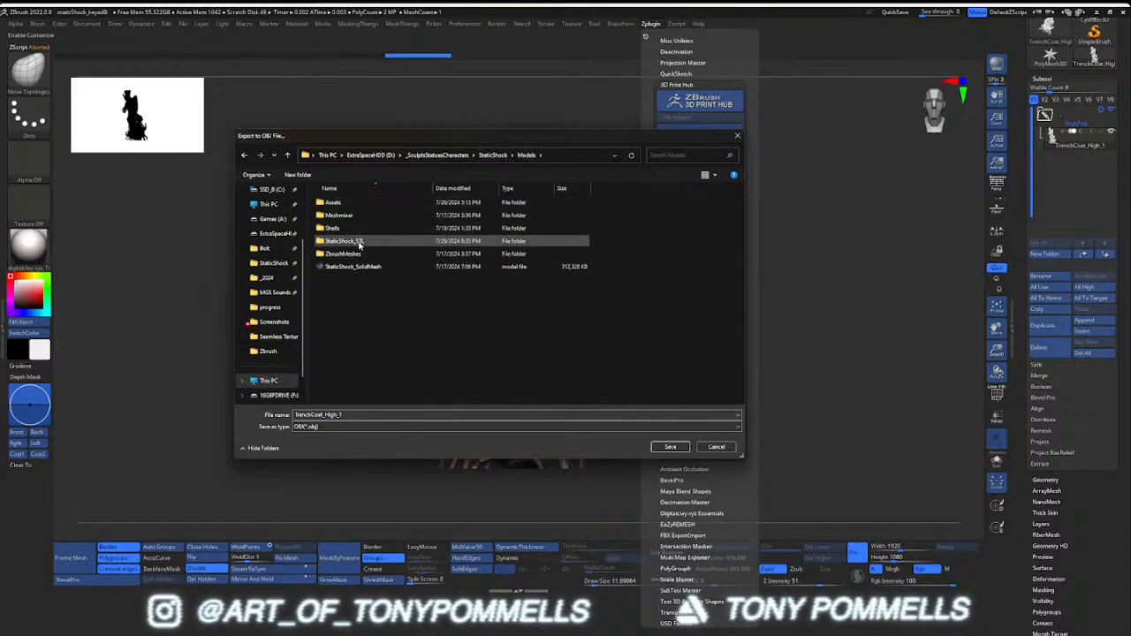
double_click(359, 245)
double_click(377, 229)
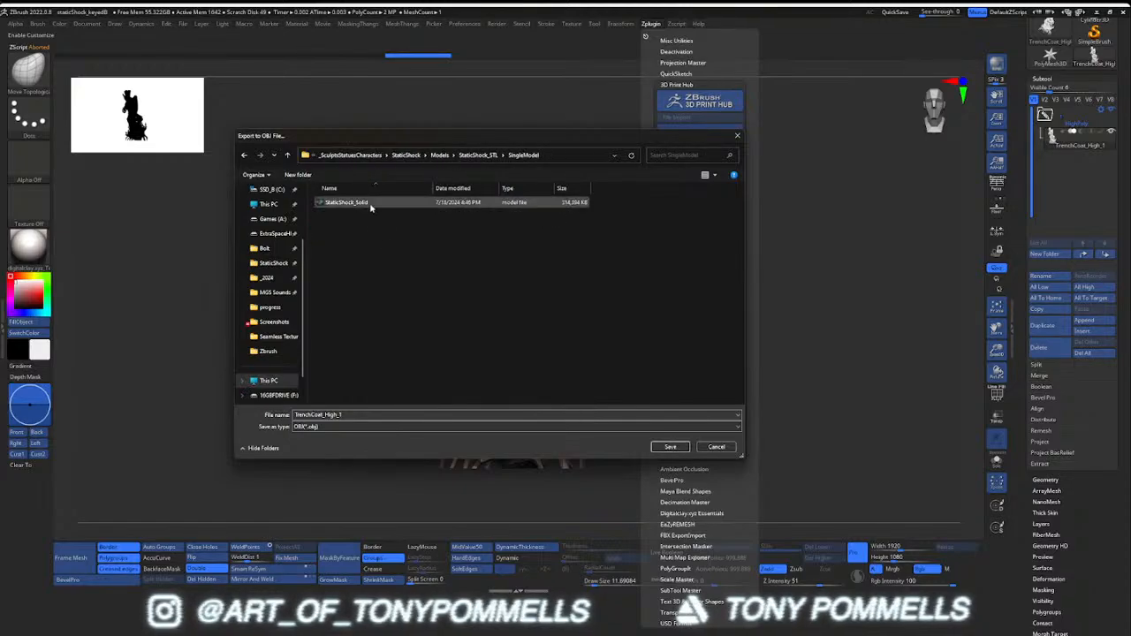
Name the exported statue StaticShock_Hollow, based on the existing StaticShock_Solid file name, and save it as OBJ
click(371, 204)
click(354, 416)
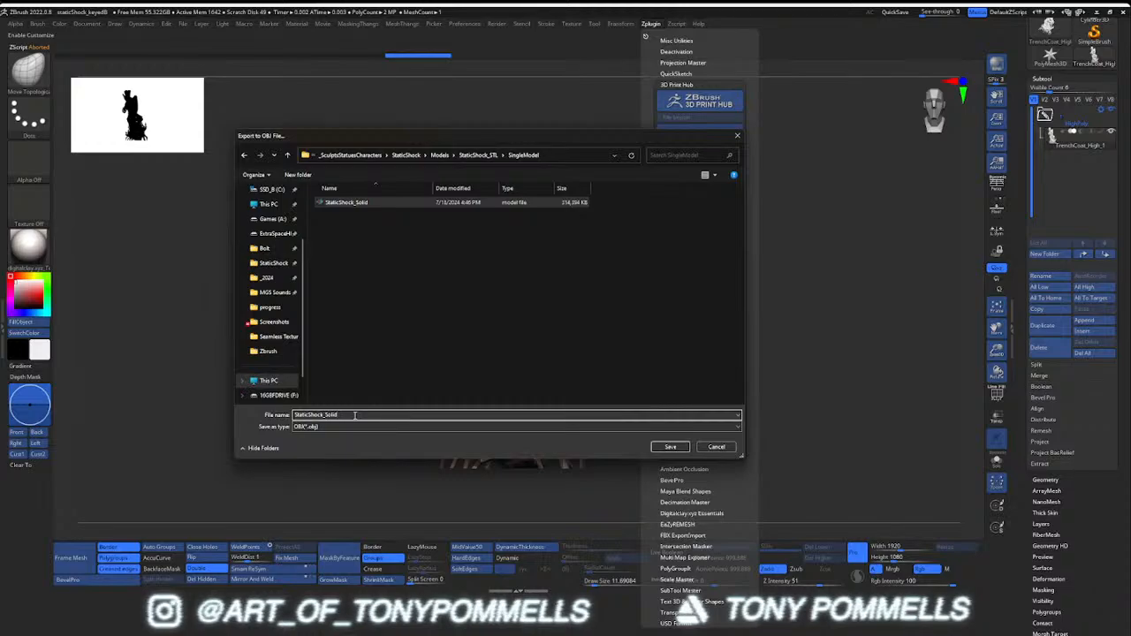
text(_)
key(BackSpace)
key(BackSpace)
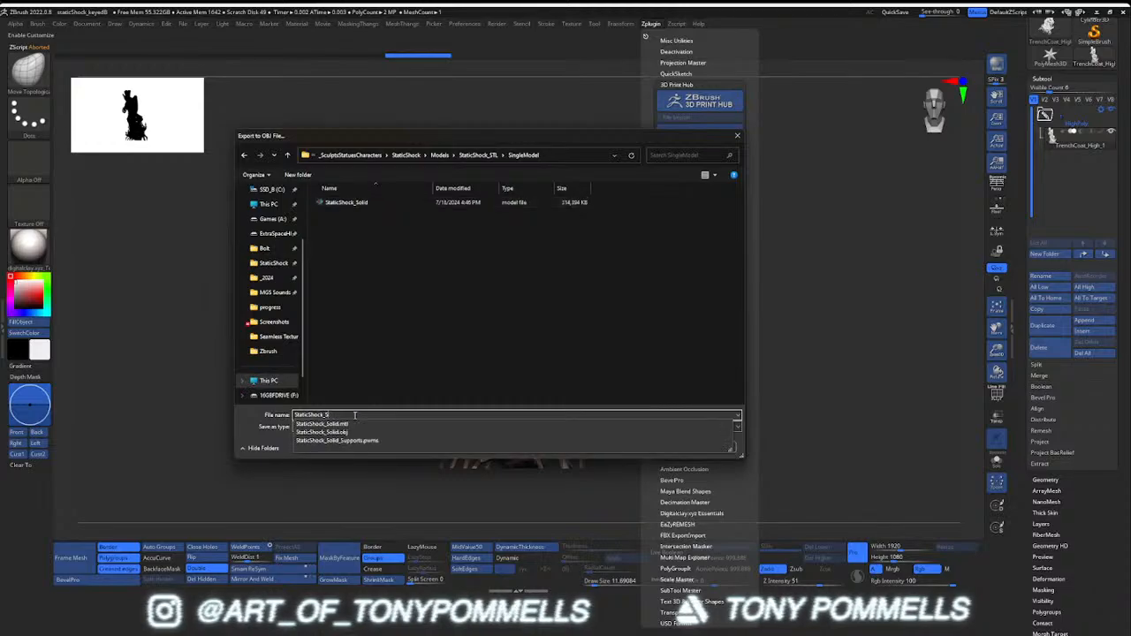
text(Hollo)
key(Return)
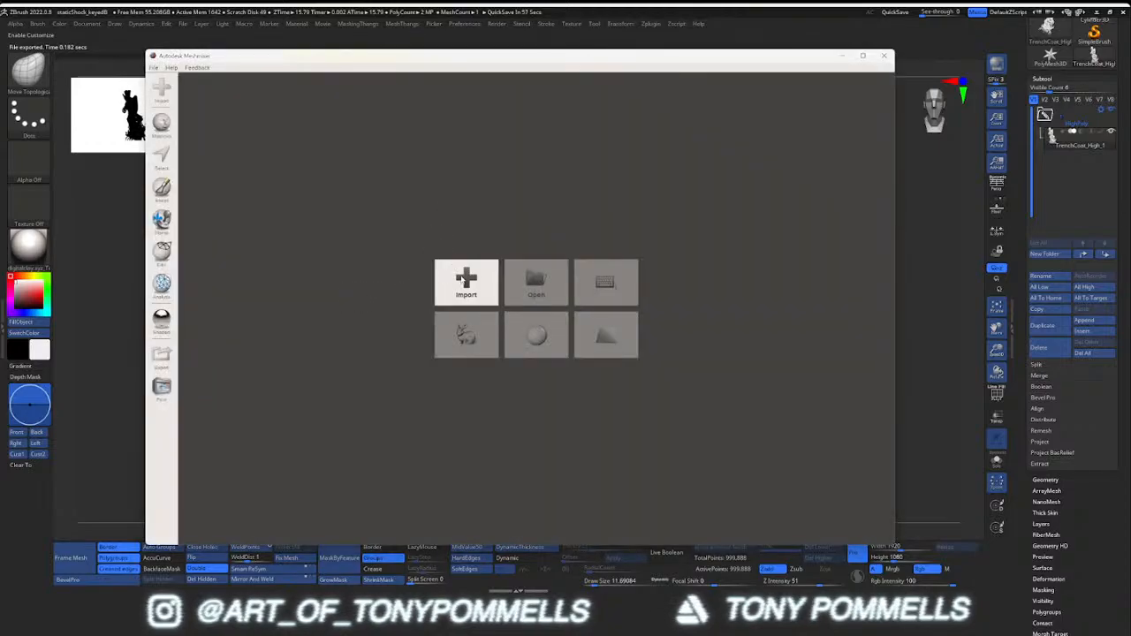
Switch to Autodesk Meshmixer and import StaticShock_Hollow from the SingleModel folder inside StaticShock's Models and StaticShock_STL folders
click(441, 272)
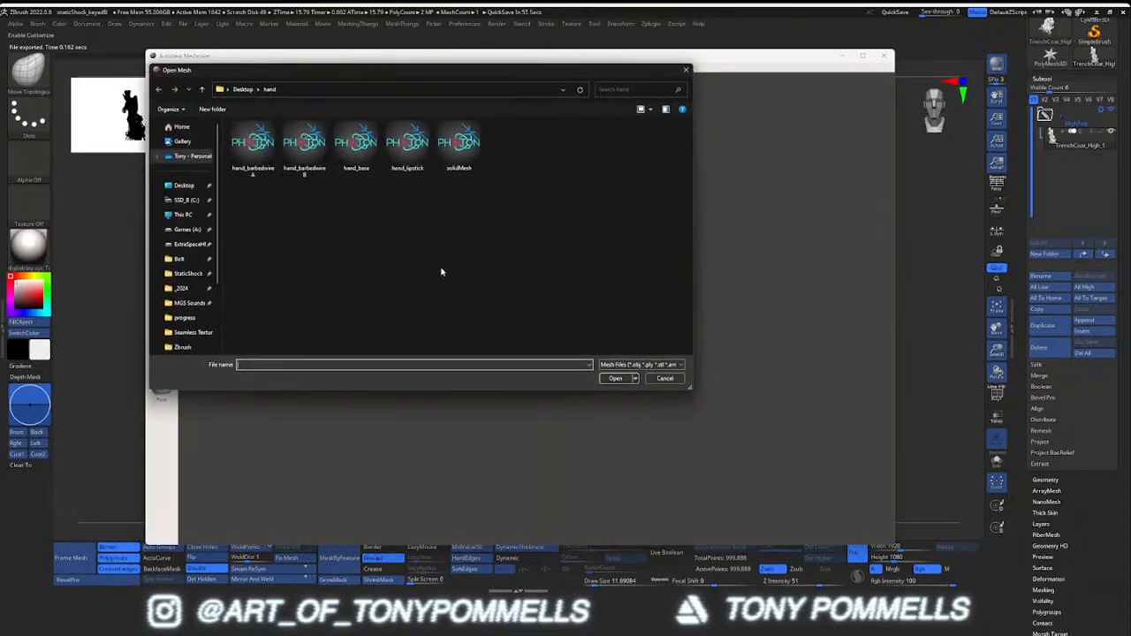
click(187, 273)
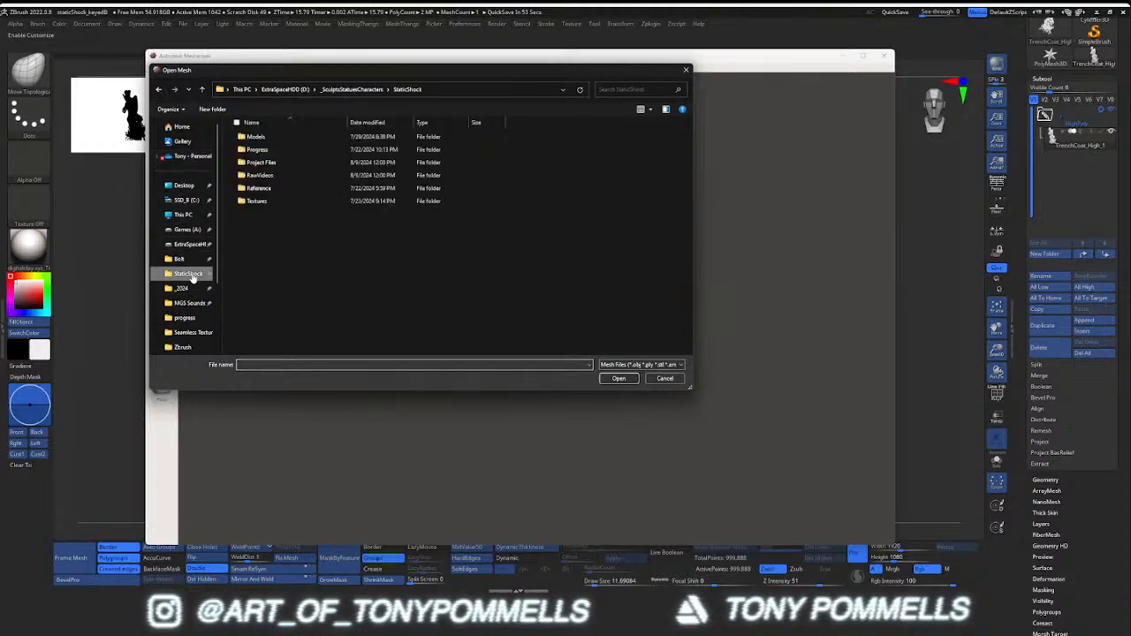
double_click(312, 139)
double_click(298, 175)
double_click(298, 163)
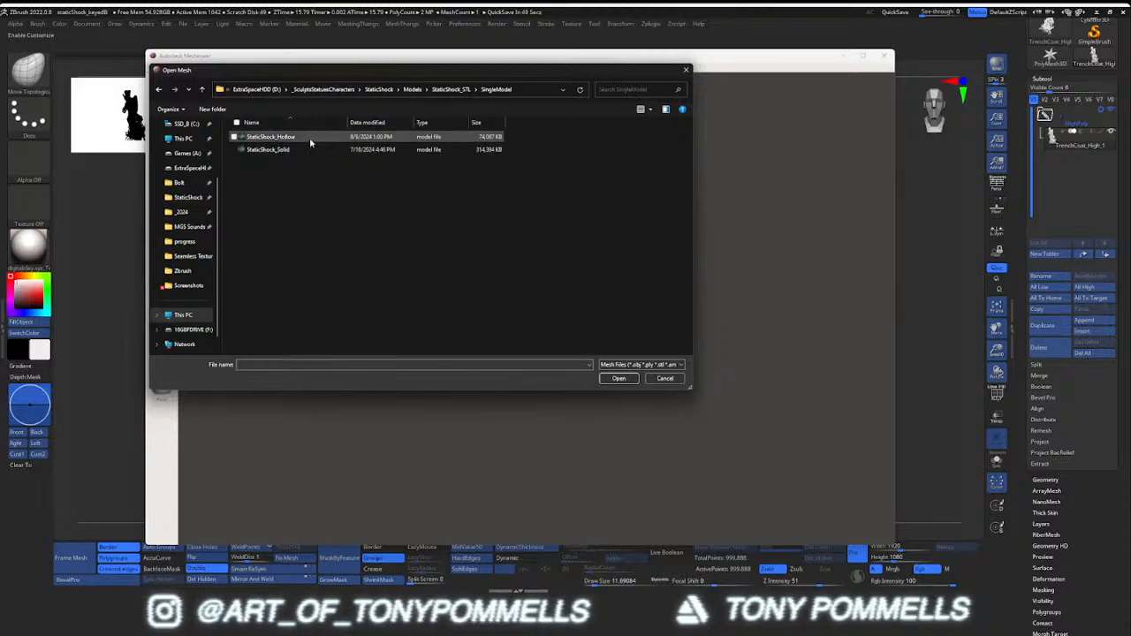
click(309, 137)
click(621, 380)
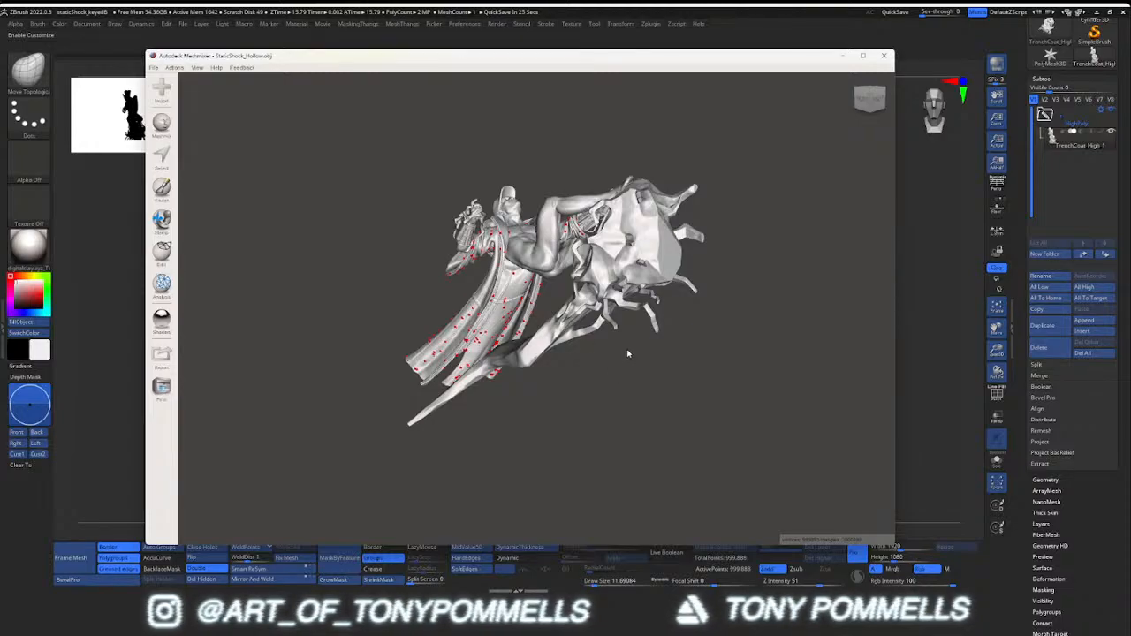
Examine the imported statue's red-marked areas on the coat, the arms and the base from several angles
right_drag(622, 346, 460, 376)
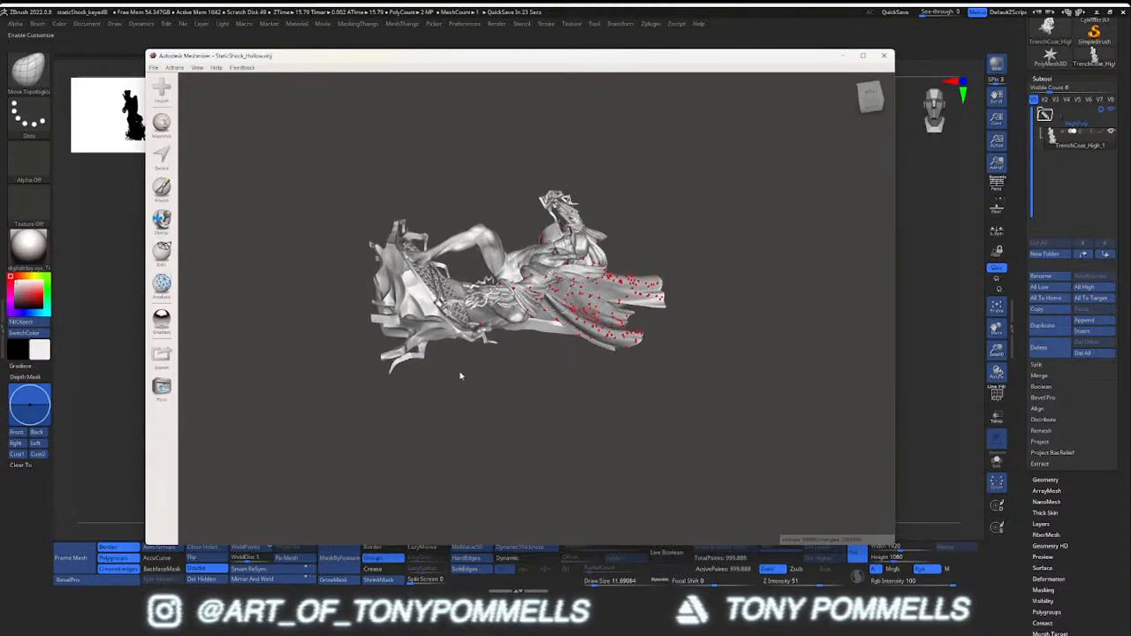
scroll(509, 348, down, 1)
scroll(626, 389, up, 8)
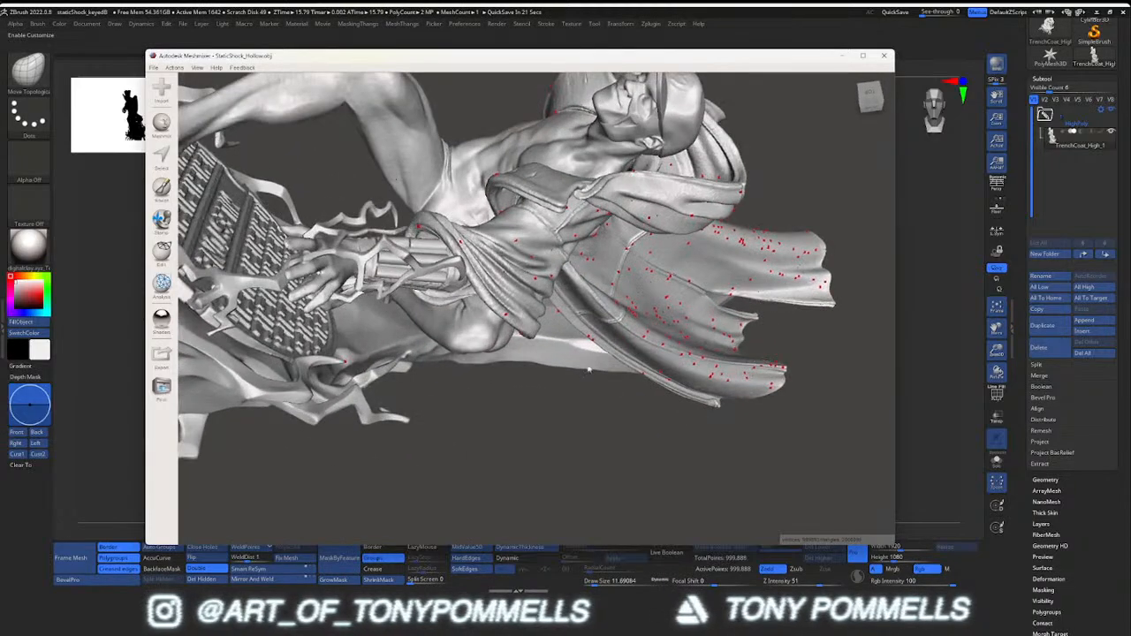
right_drag(585, 200, 579, 309)
scroll(548, 287, up, 2)
scroll(522, 268, down, 8)
right_drag(522, 267, 537, 289)
Run the Inspector analysis on the imported statue and auto-repair all detected mesh defects
click(161, 283)
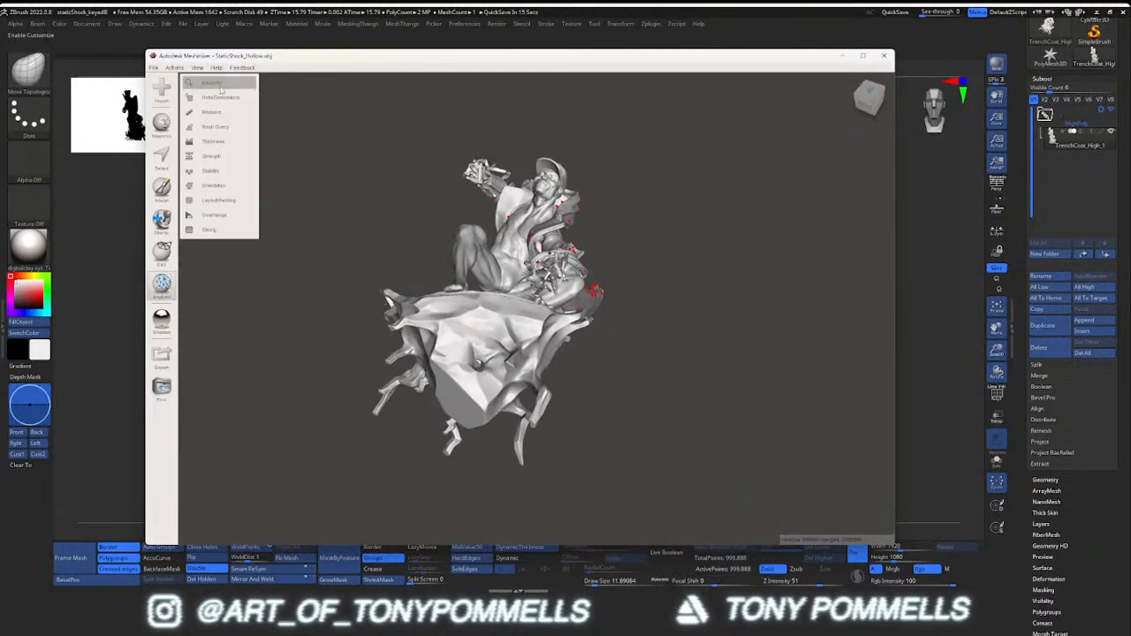
click(214, 83)
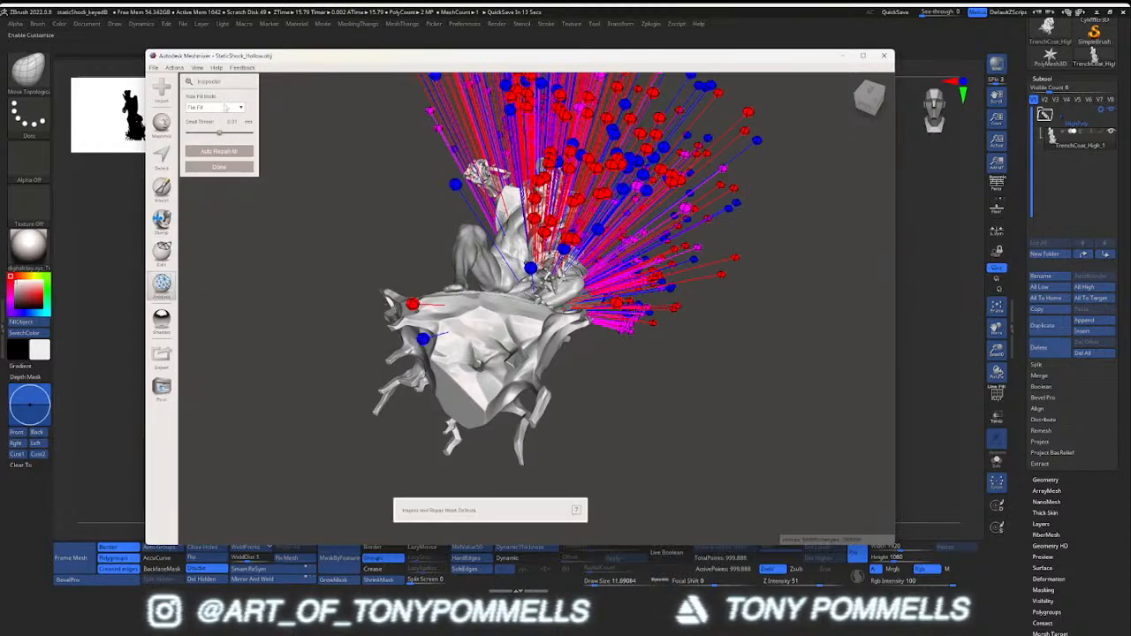
click(231, 153)
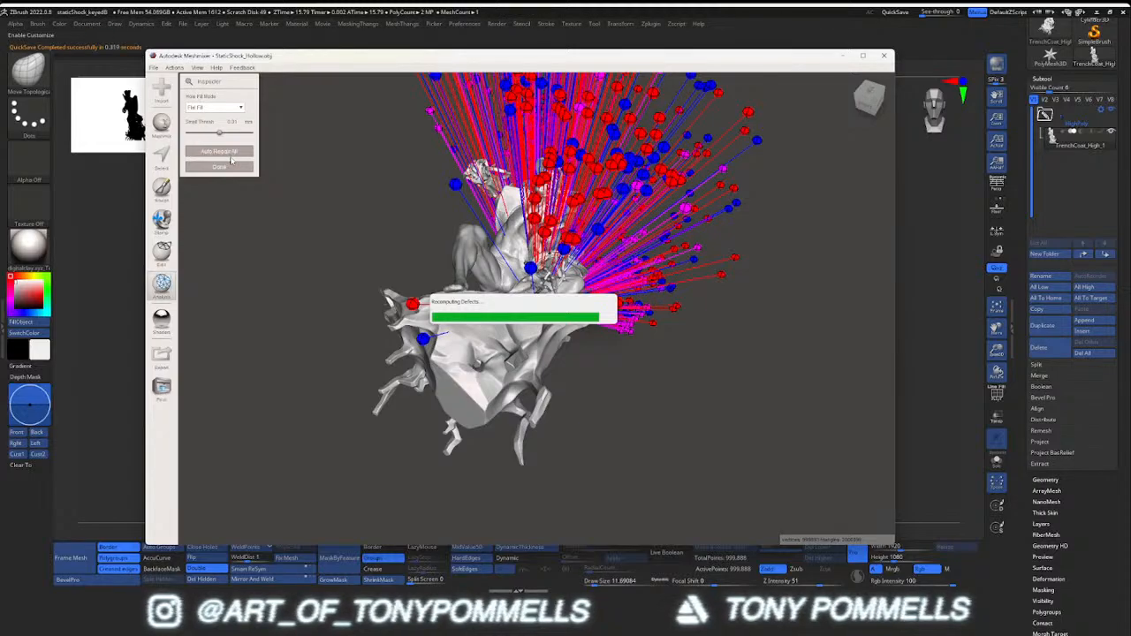
Examine the repaired coat folds and sleeve up close for leftover defects, and finish the inspection
scroll(530, 309, up, 5)
right_drag(530, 265, 724, 433)
right_drag(548, 354, 652, 318)
scroll(530, 327, up, 5)
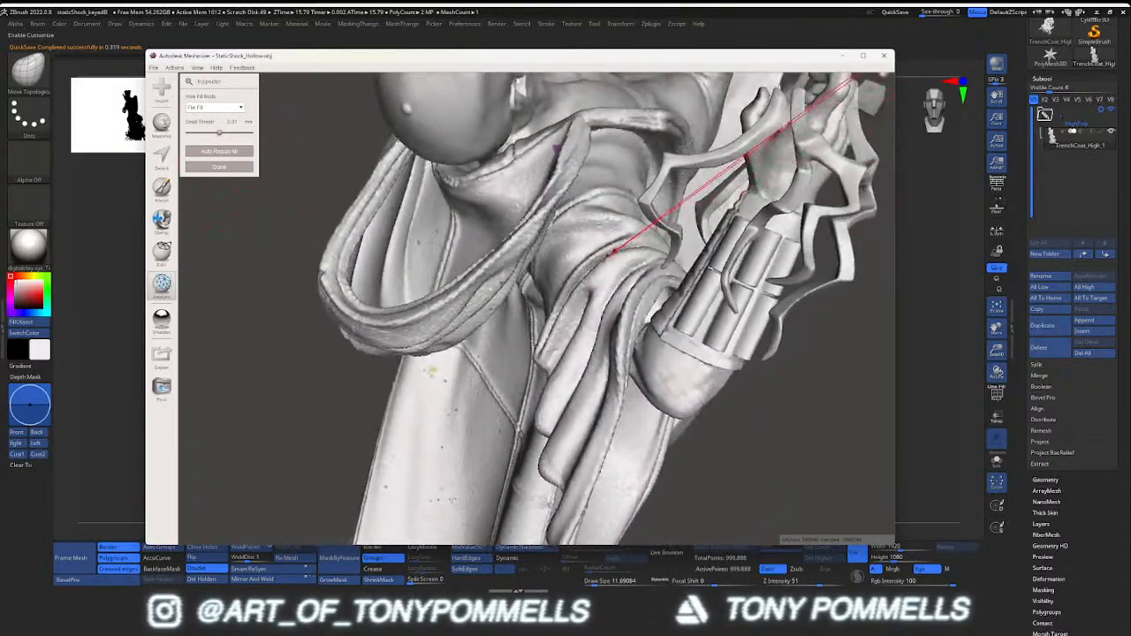
scroll(646, 255, up, 7)
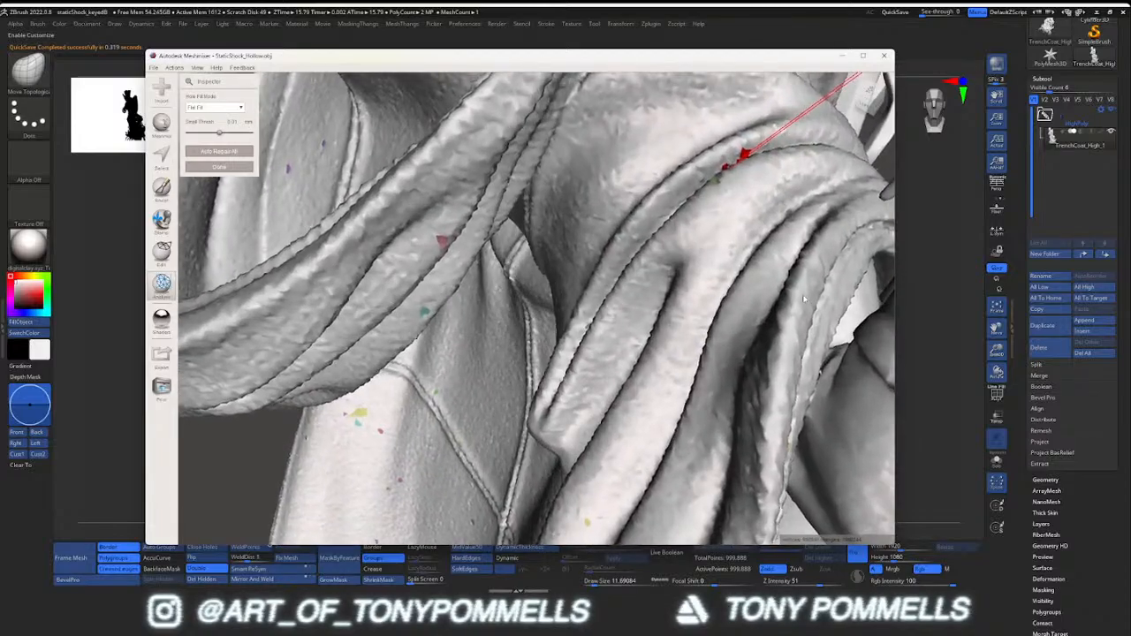
scroll(720, 263, down, 4)
scroll(720, 263, down, 6)
right_drag(598, 230, 314, 173)
click(247, 167)
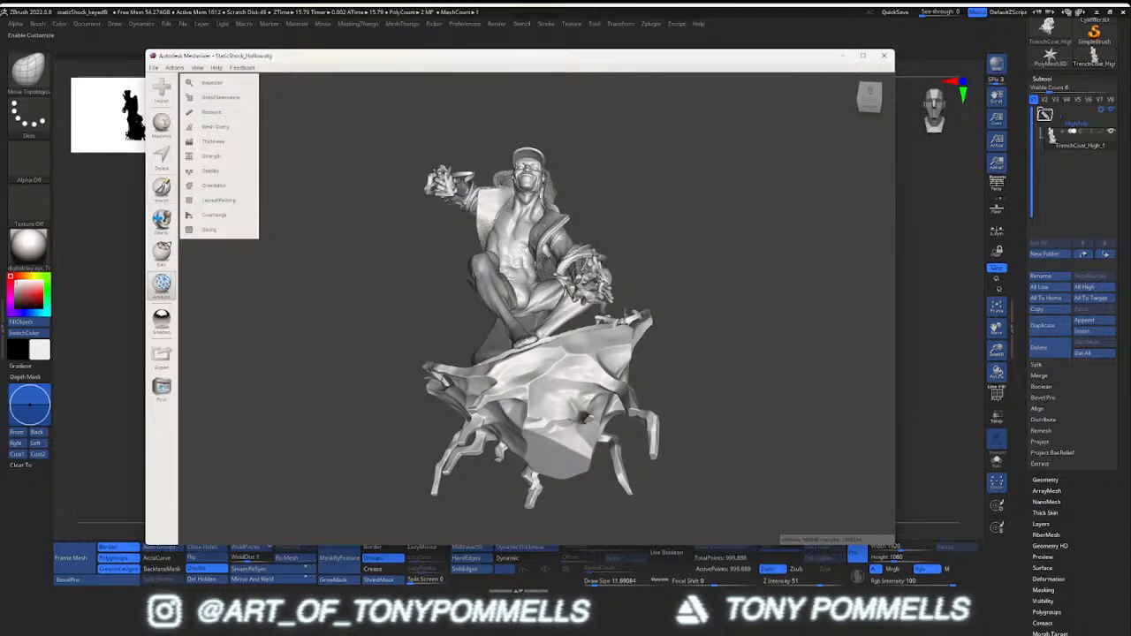
Start the Hollow operation on the repaired statue and open its offset distance for editing
click(163, 252)
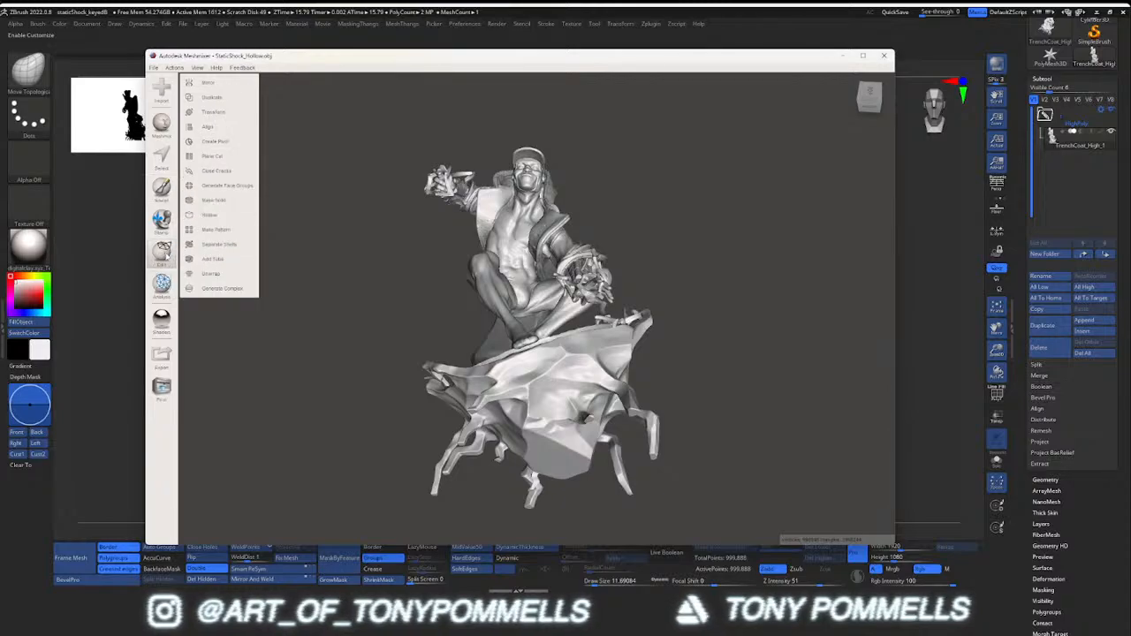
click(227, 217)
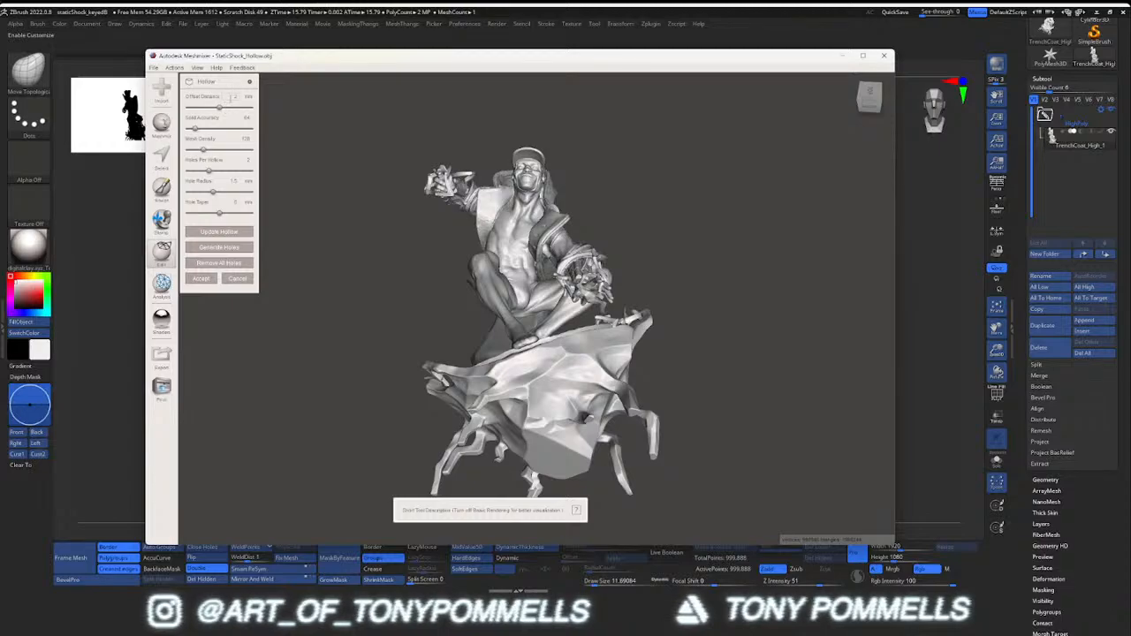
click(235, 97)
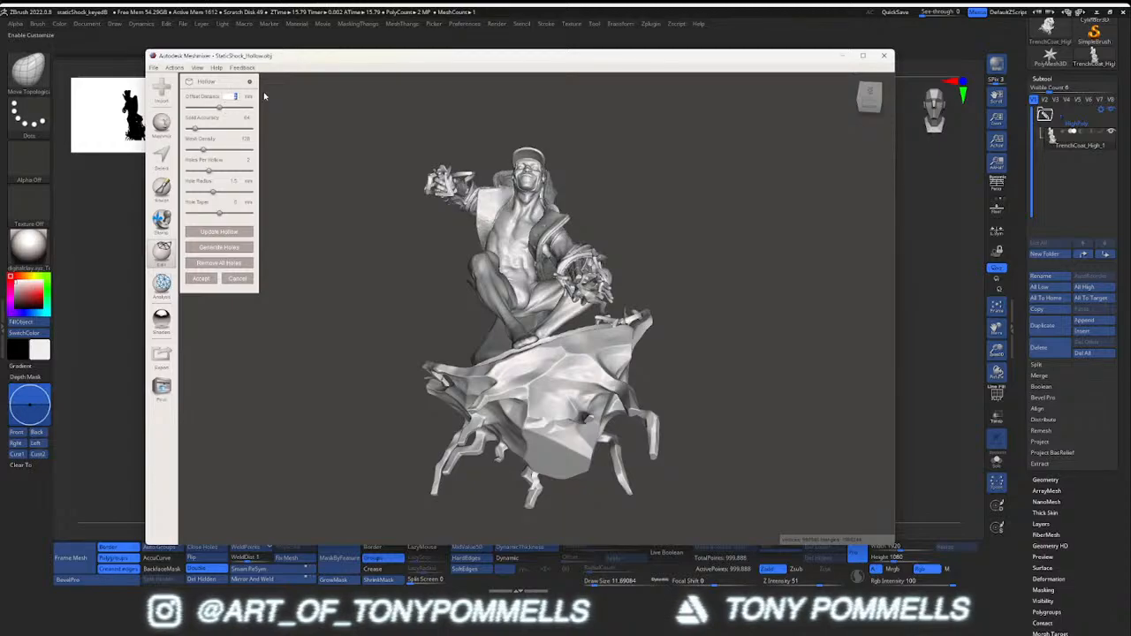
Update the hollow with an offset distance of 1 mm and accept it
click(239, 231)
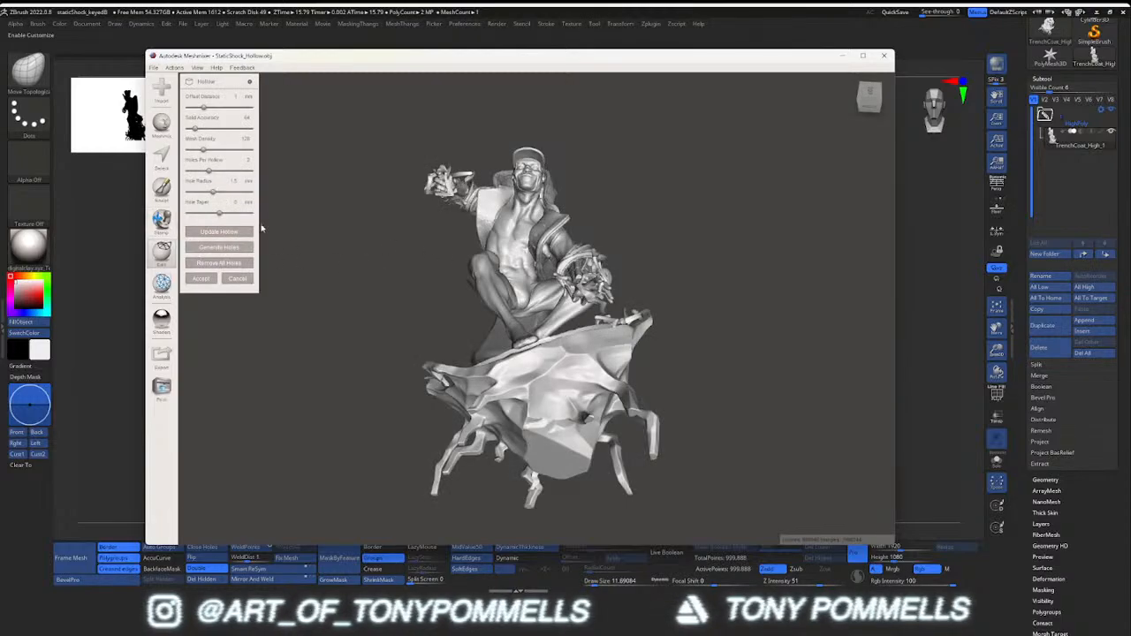
click(203, 279)
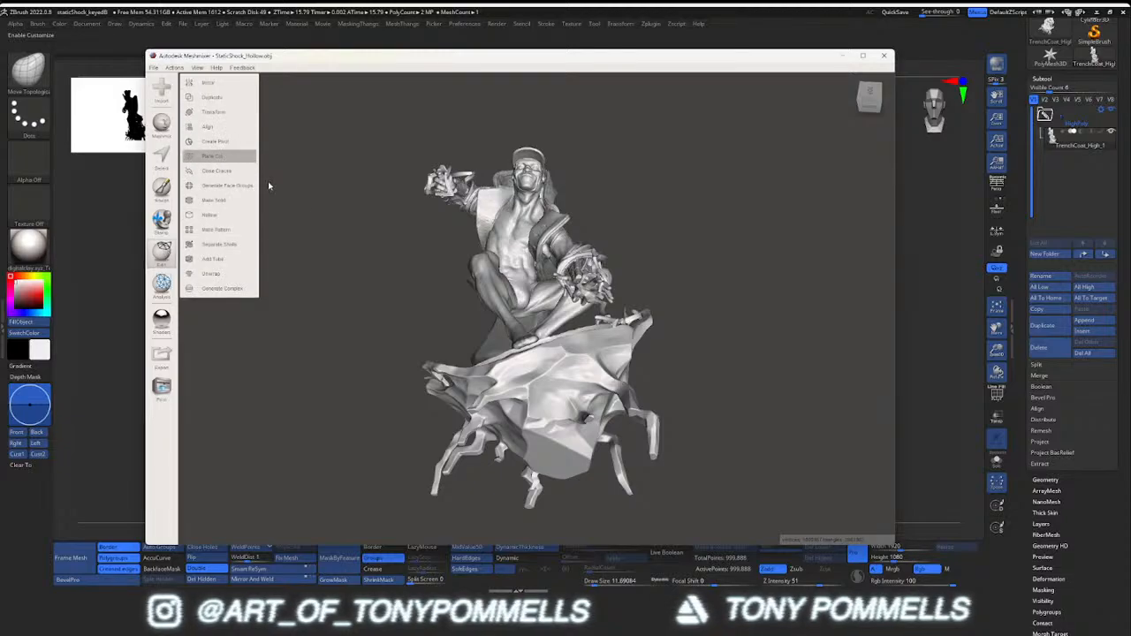
Plane-cut the hollowed figure with Cut (Discard Half) and inspect the interior at the section
click(216, 156)
scroll(442, 296, up, 3)
scroll(433, 309, down, 3)
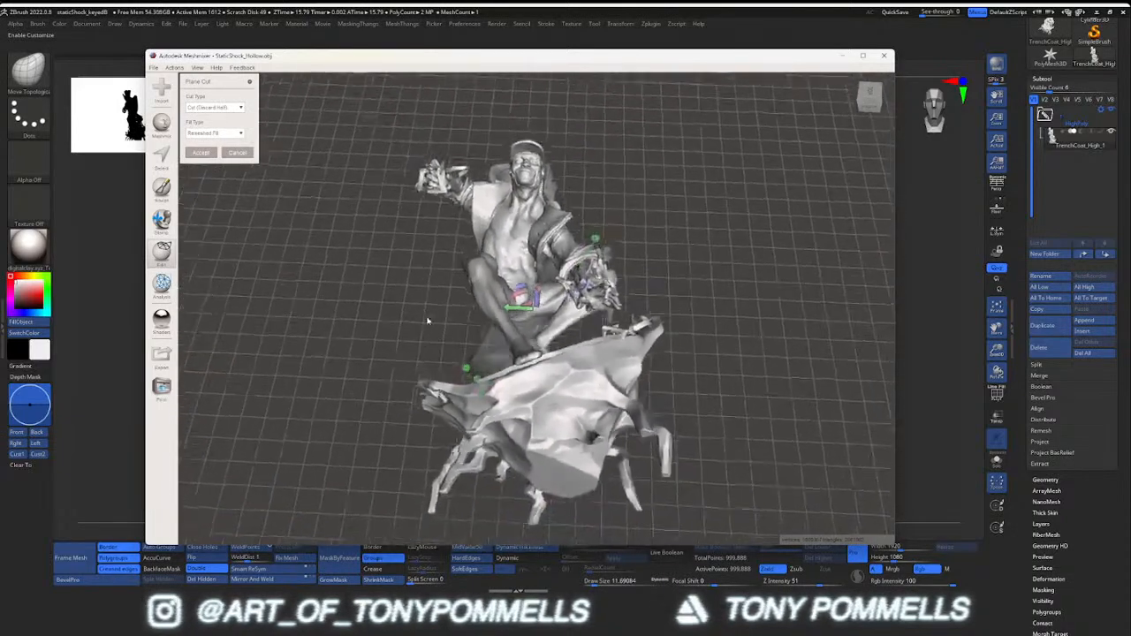
right_drag(427, 320, 535, 275)
drag(536, 276, 539, 220)
click(207, 154)
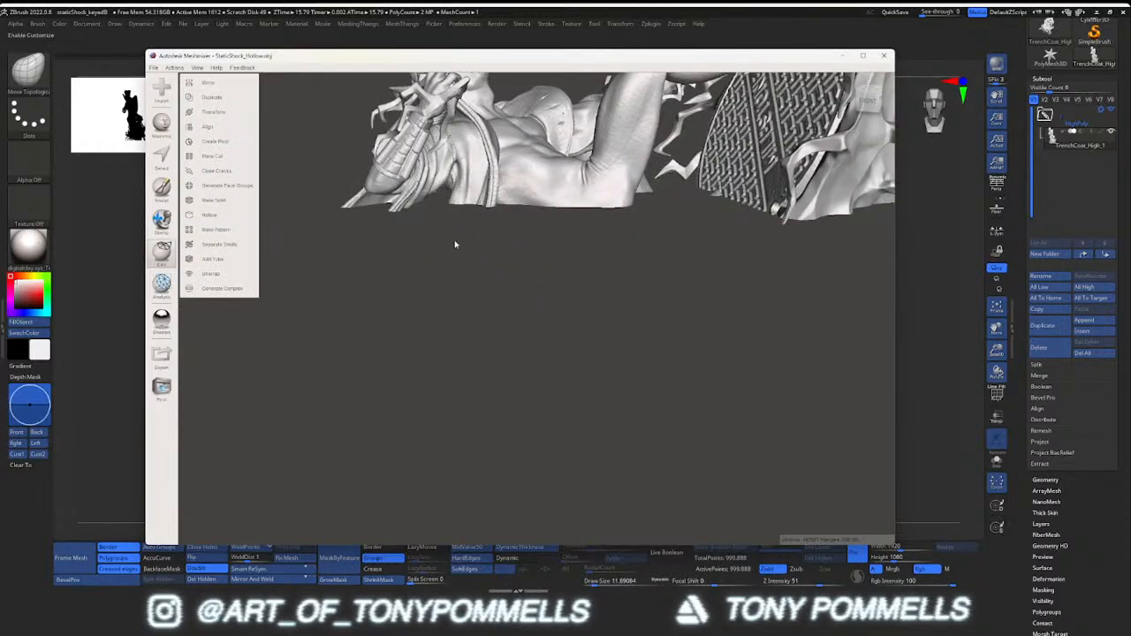
right_drag(455, 244, 496, 212)
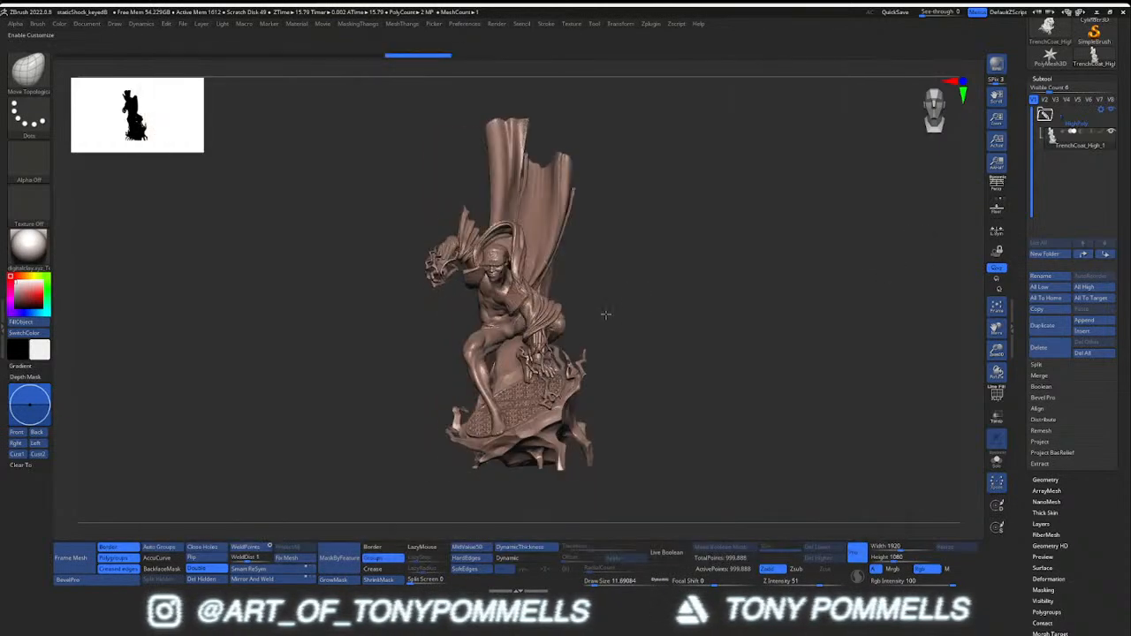
Switch to ZBrush and insert a Cylinder3D as a new subtool with the figure
drag(606, 316, 553, 292)
right_drag(553, 291, 982, 277)
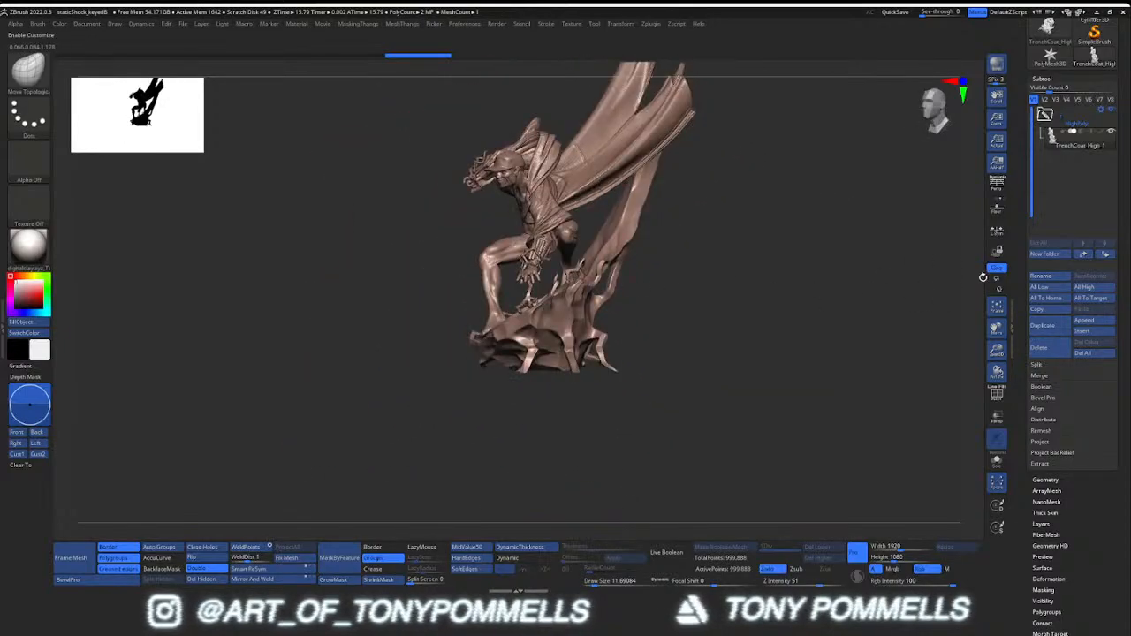
click(1095, 332)
click(853, 344)
click(1099, 332)
click(821, 350)
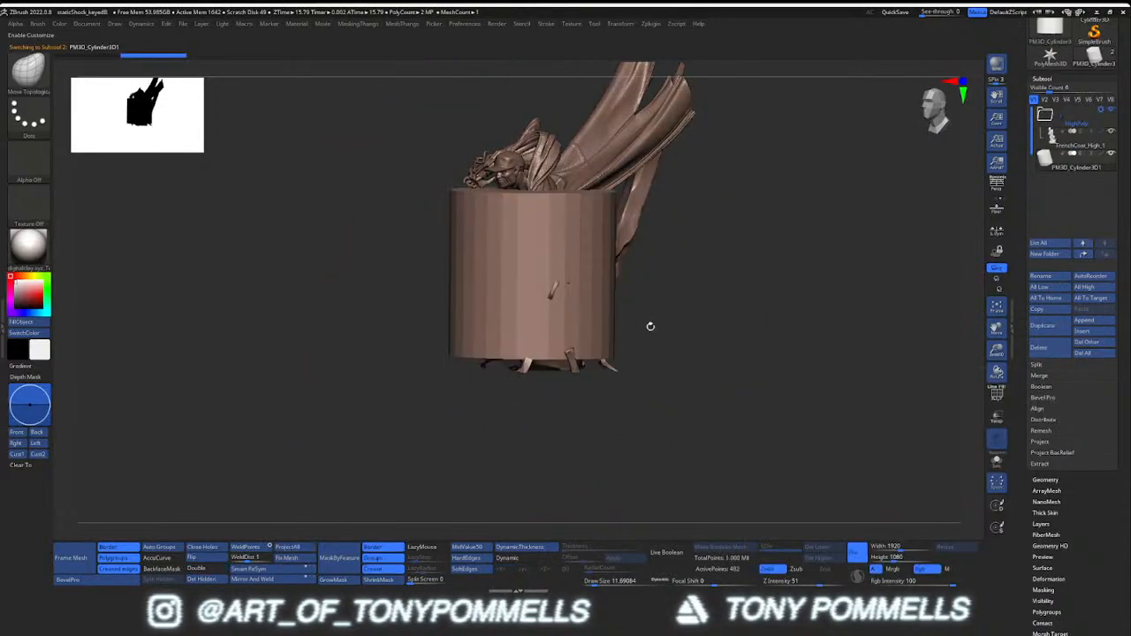
Move the inserted cylinder off the figure and subdivide it four times, up to subdivision level 5
shift+right_drag(649, 323, 585, 324)
key(w)
drag(572, 311, 380, 440)
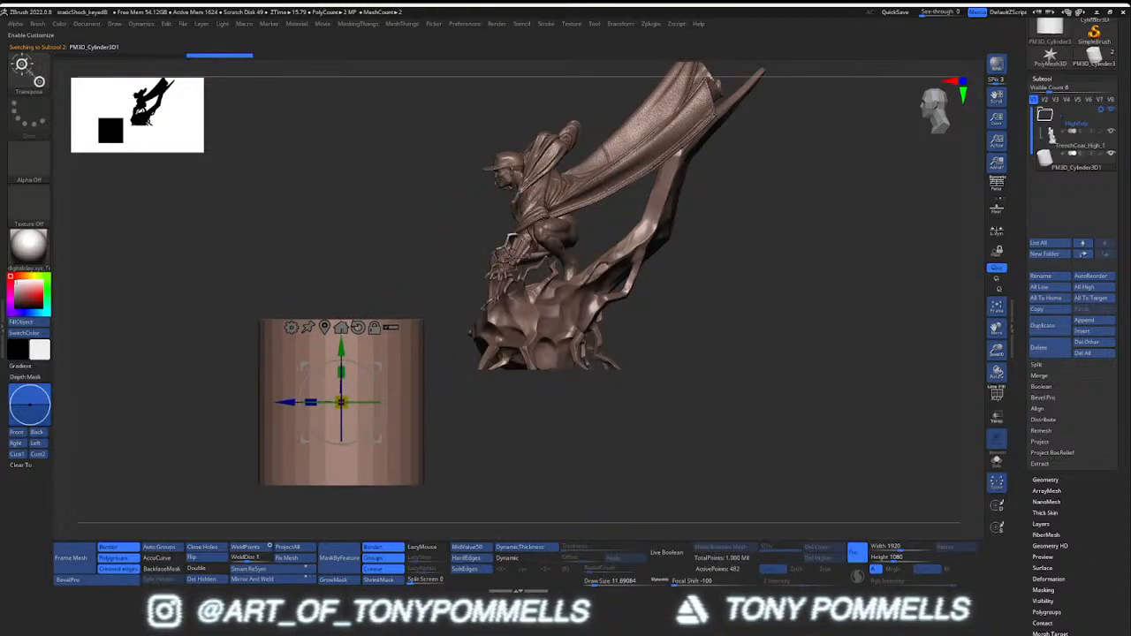
right_drag(363, 414, 450, 394)
key(ctrl+d)
key(ctrl+d)
key(ctrl+d)
key(ctrl+d)
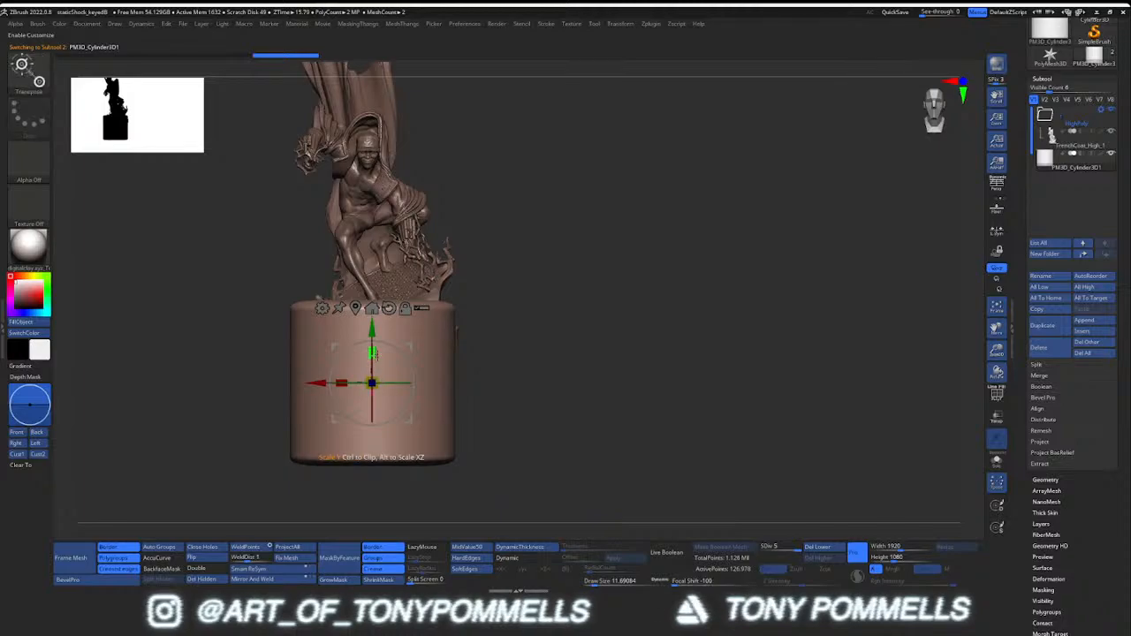
Reshape the cylinder into a taller, narrower peg and move it beneath the figure's rock base
drag(372, 354, 372, 327)
drag(372, 382, 255, 387)
shift+right_drag(254, 386, 293, 361)
drag(339, 340, 637, 287)
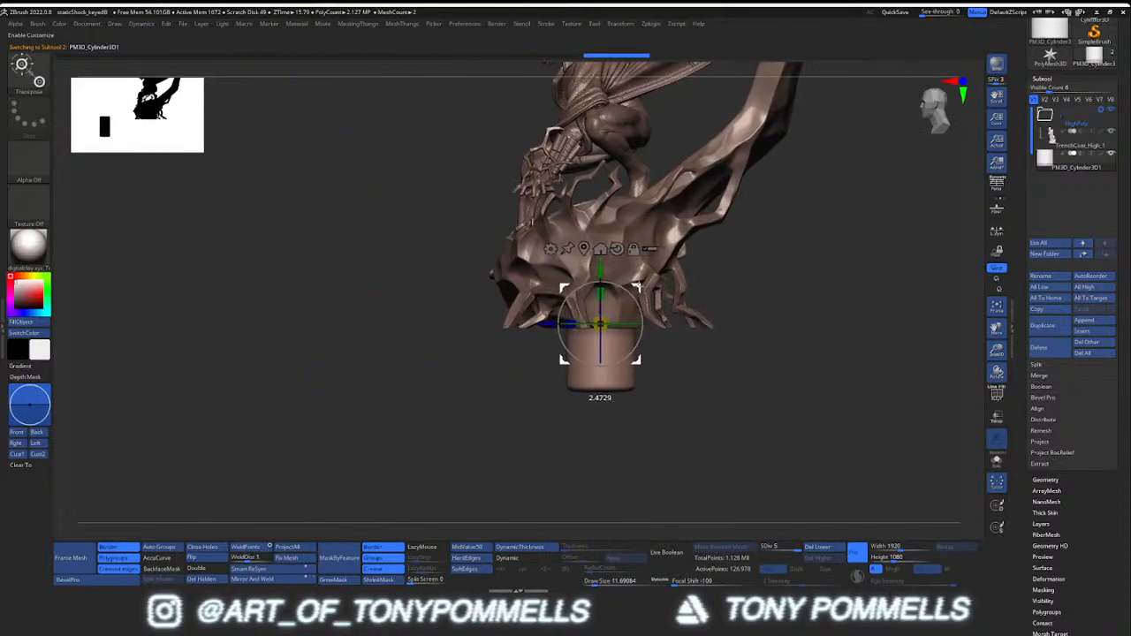
Shrink the peg further and seat it in the flat underside of the base, adjusting its position from several angles
ctrl+right_drag(637, 288, 615, 343)
drag(565, 416, 482, 427)
drag(603, 380, 606, 305)
drag(569, 341, 548, 342)
right_drag(547, 343, 611, 353)
mouse_move(482, 335)
mouse_down()
mouse_move(462, 334)
mouse_move(497, 339)
mouse_up()
mouse_move(496, 338)
right_down()
mouse_move(387, 346)
mouse_move(534, 365)
mouse_move(555, 341)
right_up()
key(q)
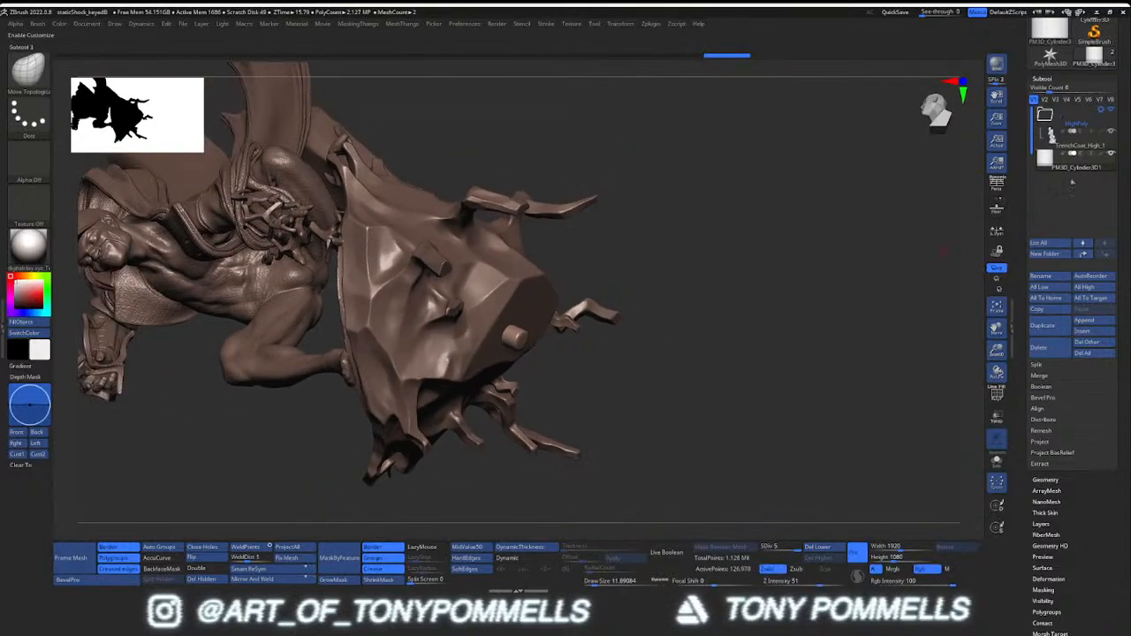
Set the cylinder subtool to subtraction and try to DynaMesh it without freezing its subdivision levels
mouse_move(1063, 144)
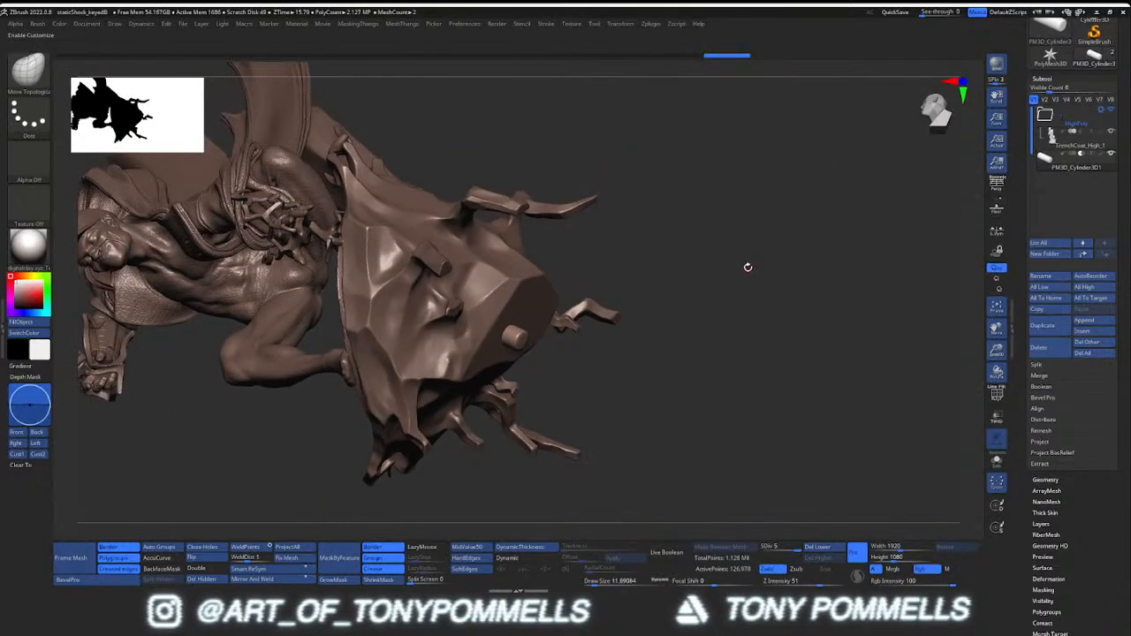
key(m)
click(733, 279)
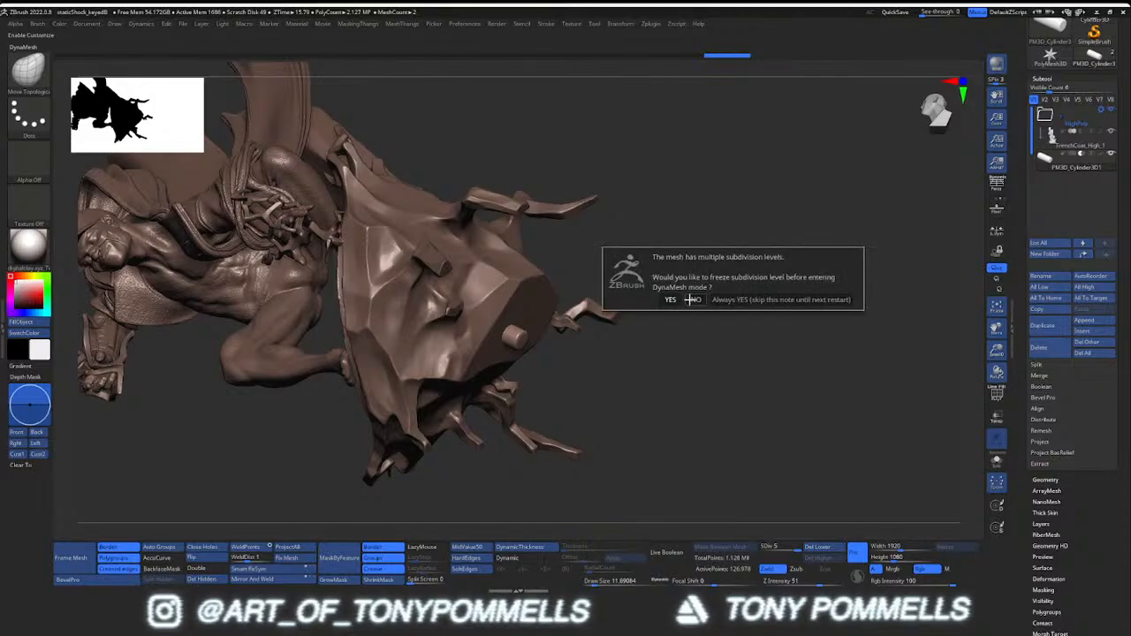
click(695, 301)
DynaMesh the cylinder at a resolution picked from its own surface, without freezing subdivision levels, and polish it
key(m)
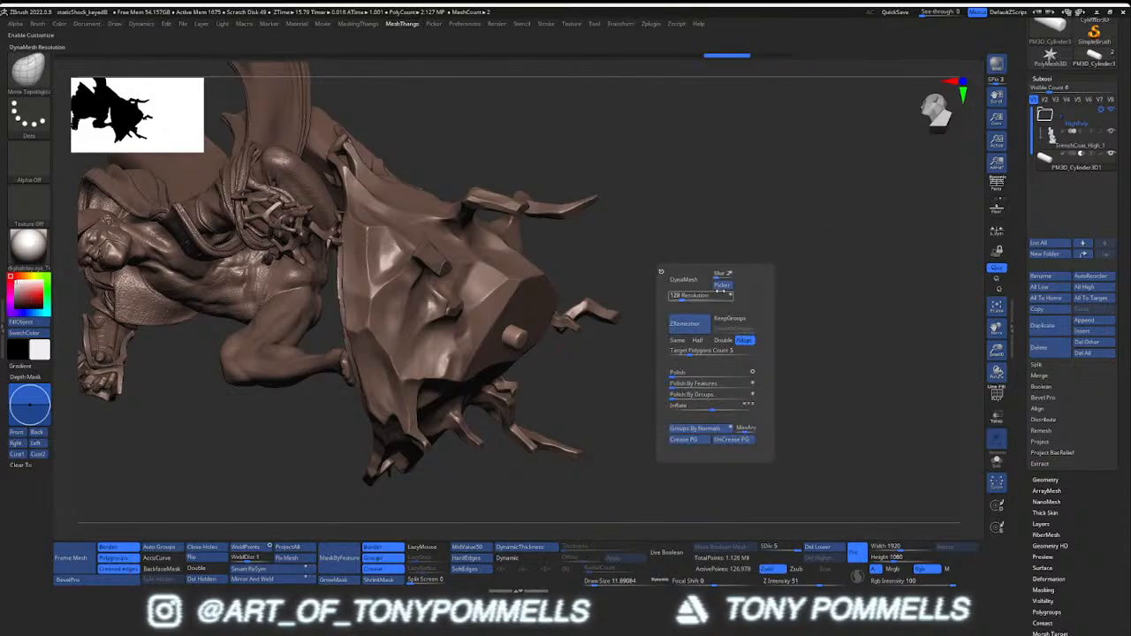
drag(722, 286, 516, 338)
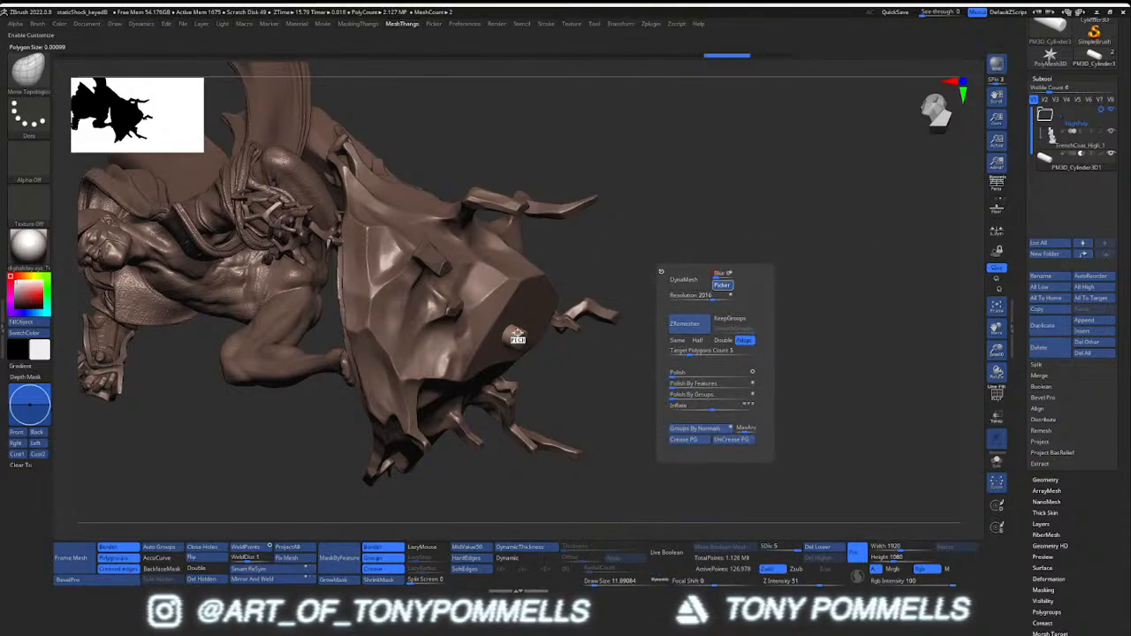
key(m)
click(750, 240)
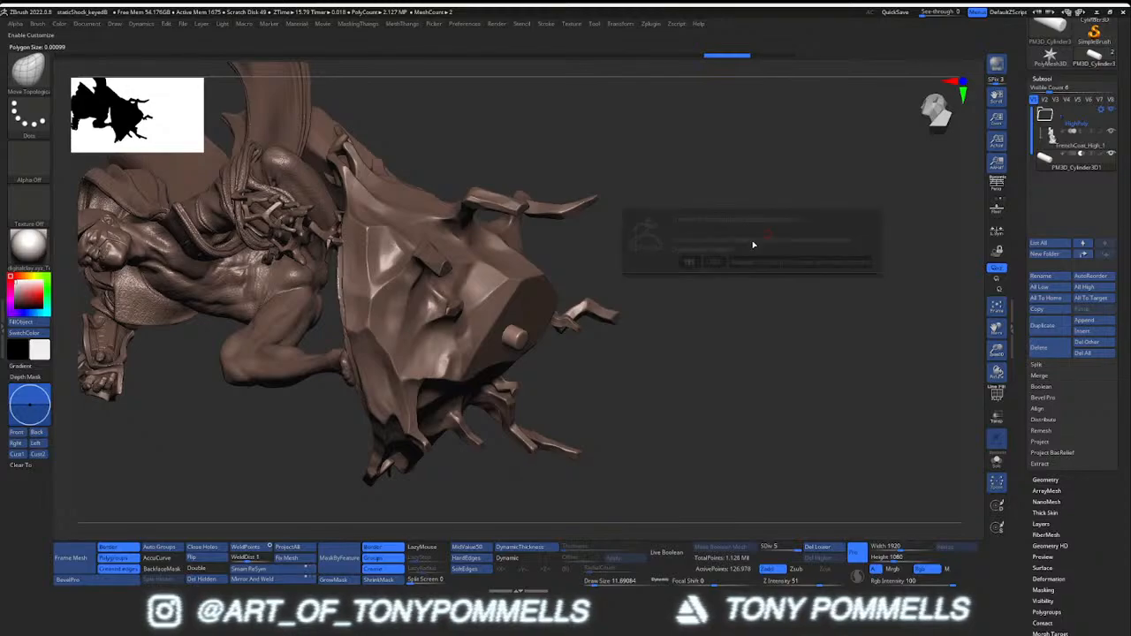
click(712, 262)
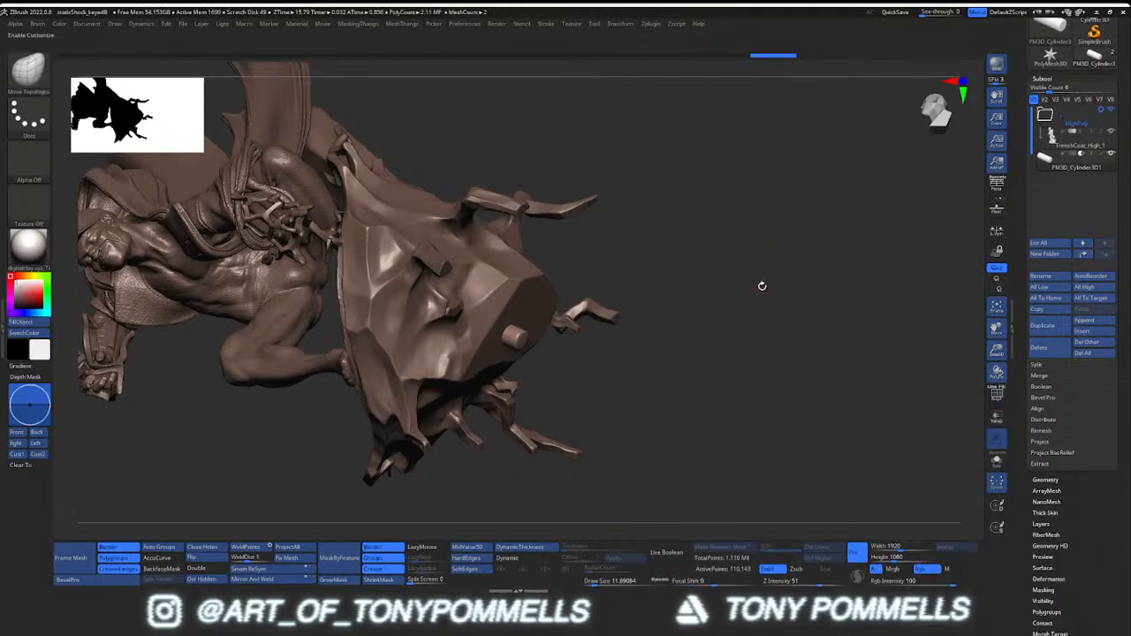
key(m)
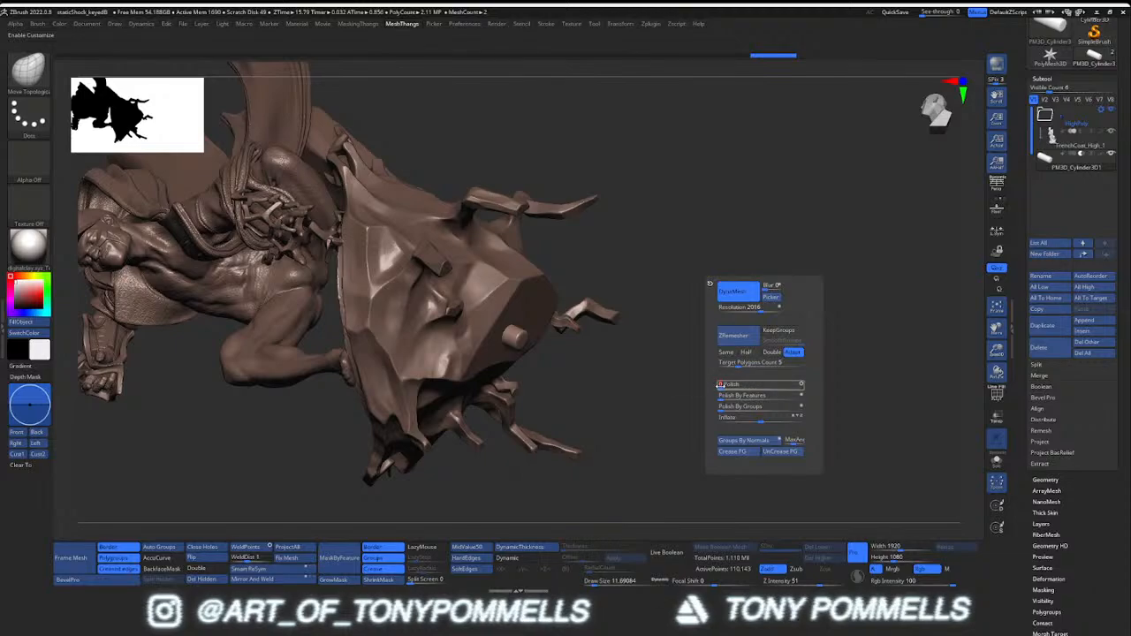
click(722, 385)
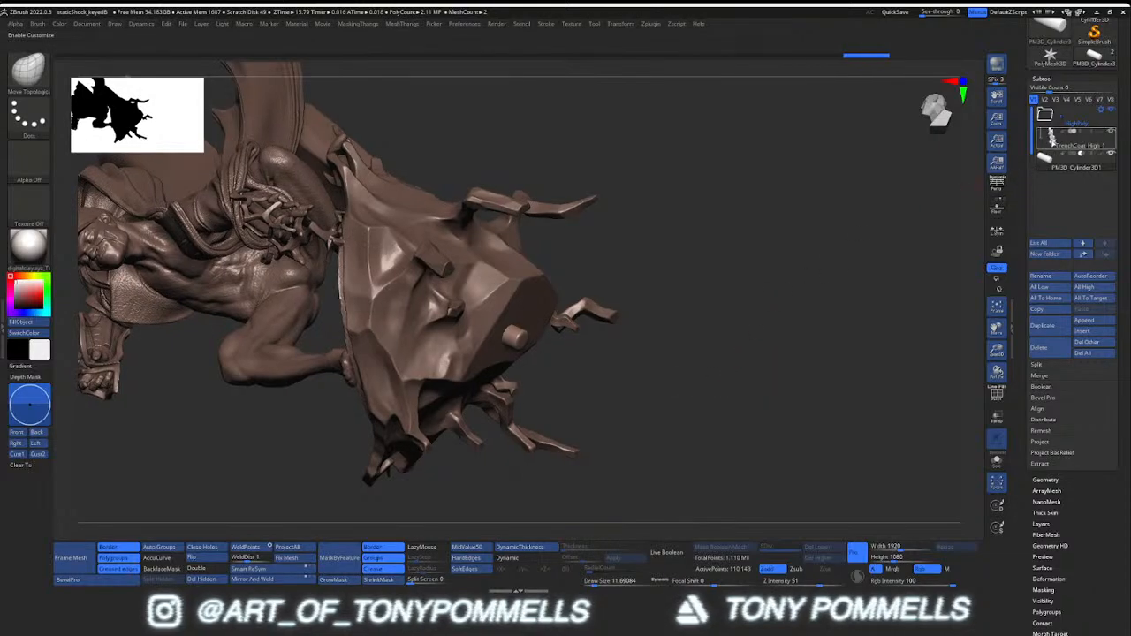
Undo the last mesh change on the TrenchCoat_High_1 subtool and check its wireframe around the base
click(1053, 144)
ctrl+right_drag(686, 282, 627, 271)
drag(626, 270, 518, 305)
key(shift+f)
key(ctrl+z)
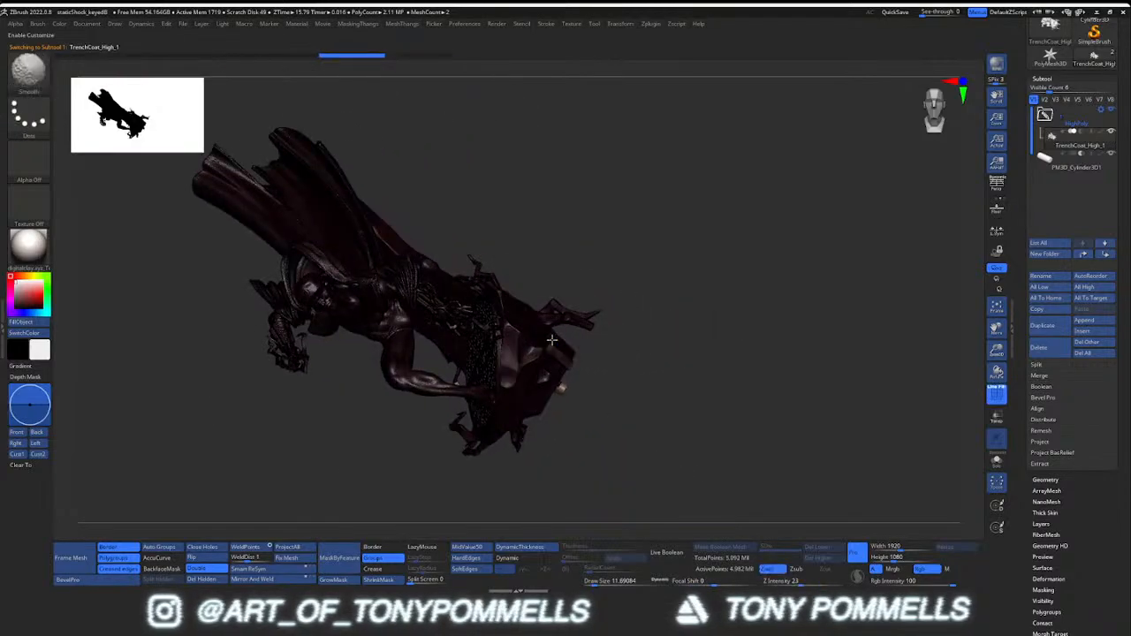
key(shift+f)
ctrl+right_drag(532, 344, 599, 310)
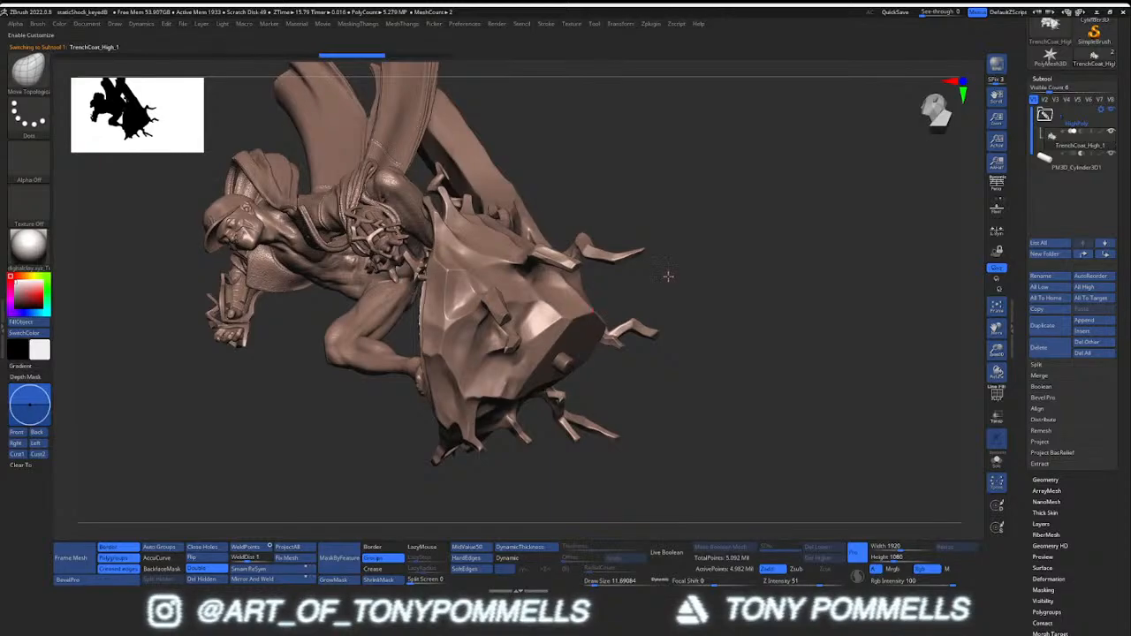
right_drag(668, 275, 667, 285)
key(4)
right_drag(661, 223, 707, 265)
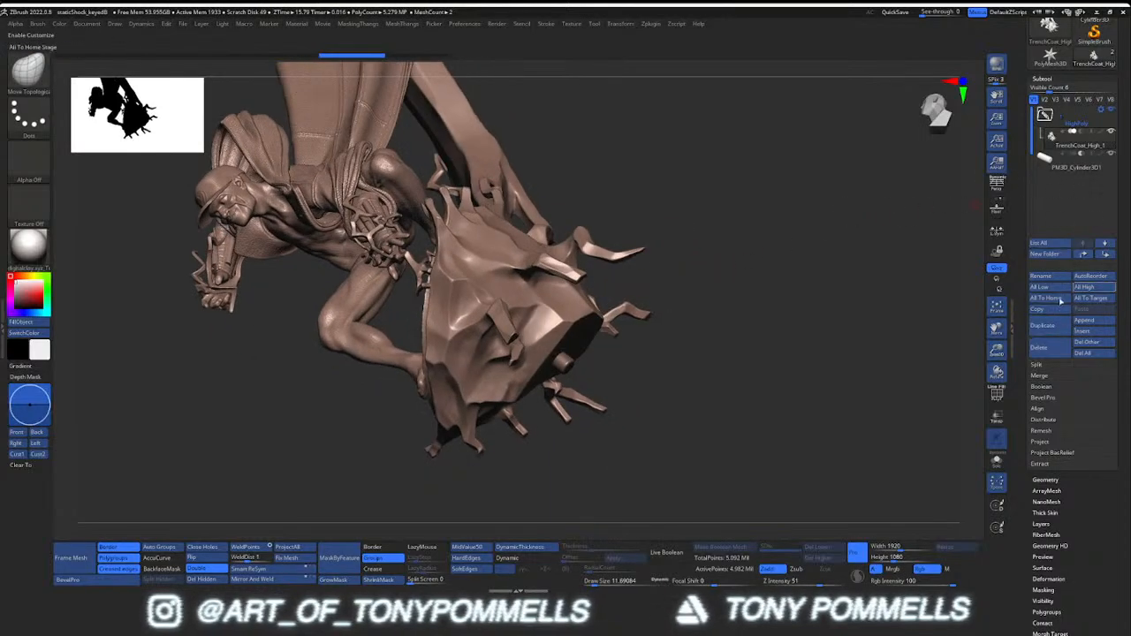
Take the figure subtool out of its HighPoly folder and merge it down with the subtracting cylinder
click(1046, 377)
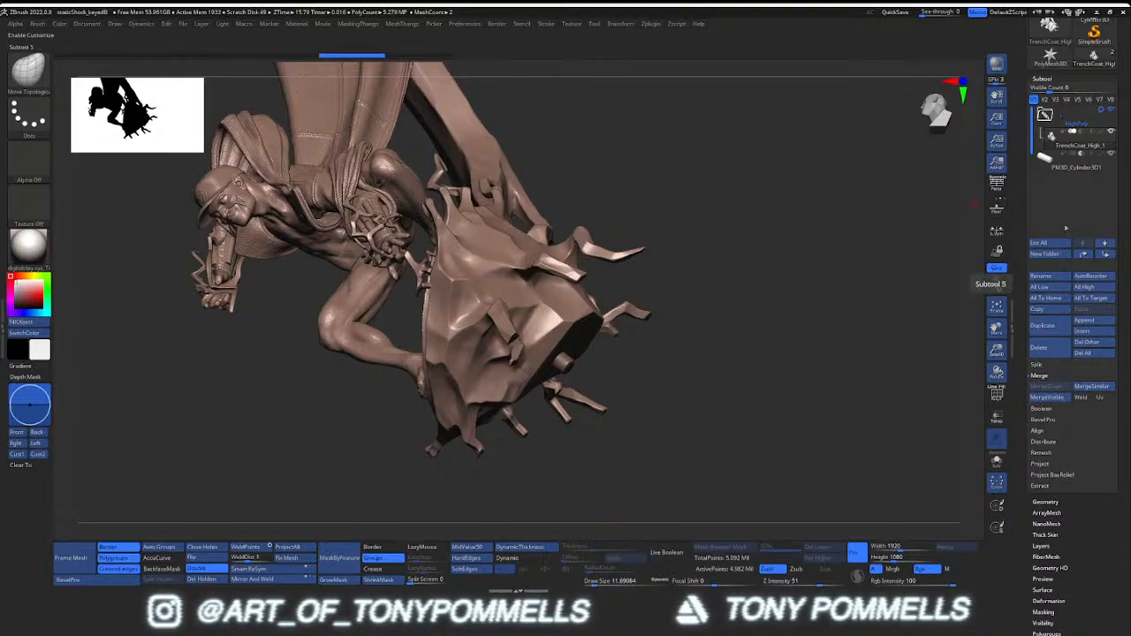
click(1104, 256)
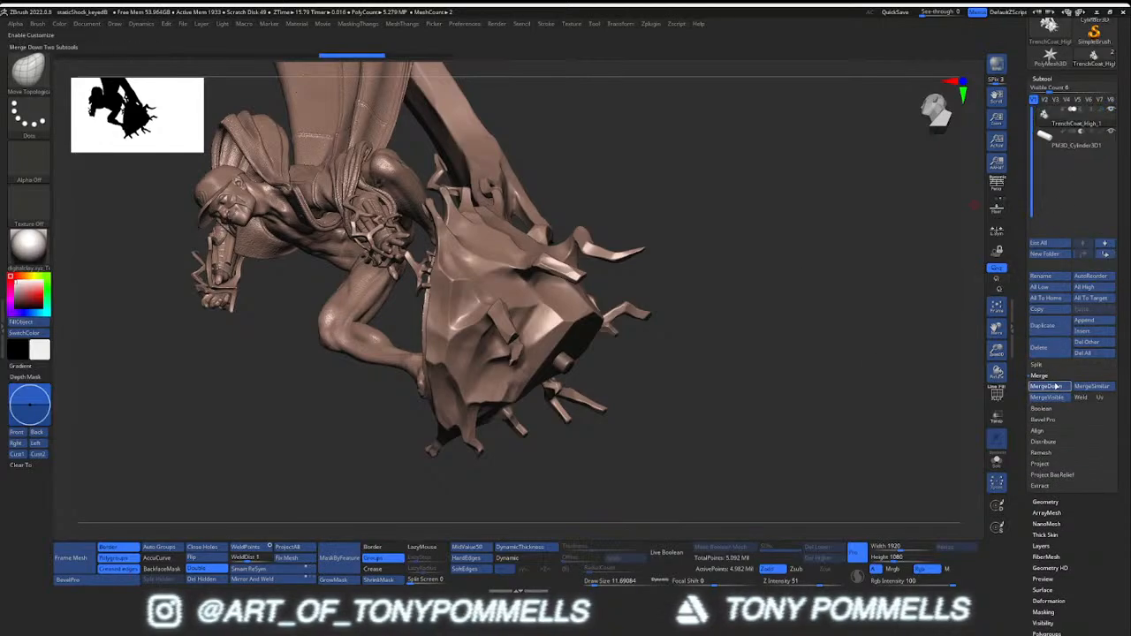
click(1046, 386)
click(967, 404)
drag(730, 348, 750, 334)
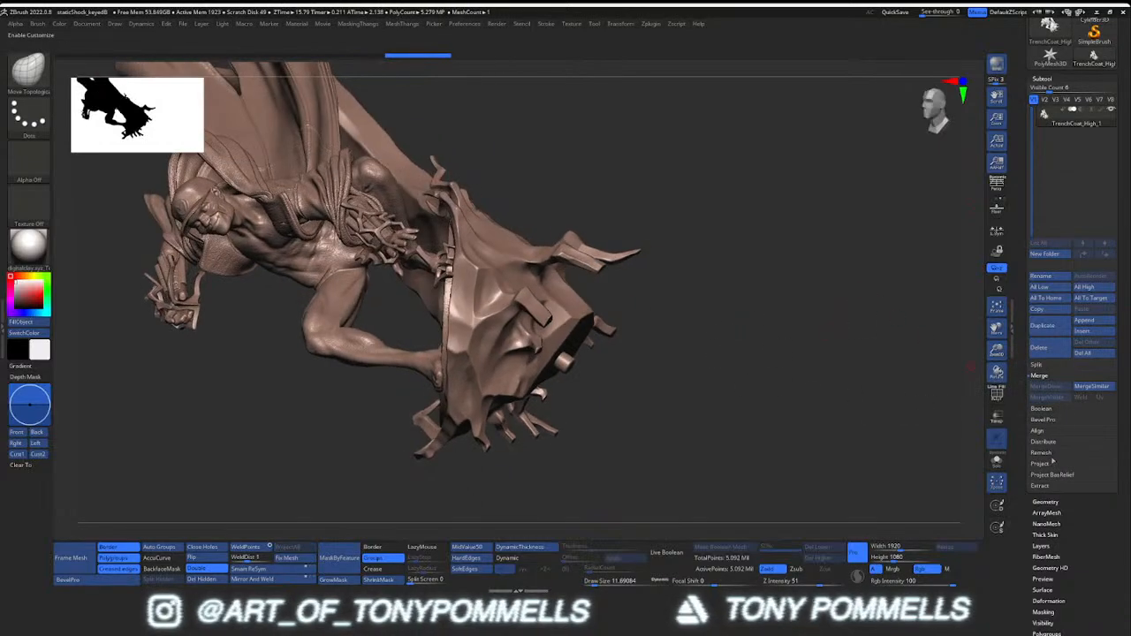
Create a DynaMesh shell with thickness 12 on the merged model and inspect the drain hole under the base
click(1047, 503)
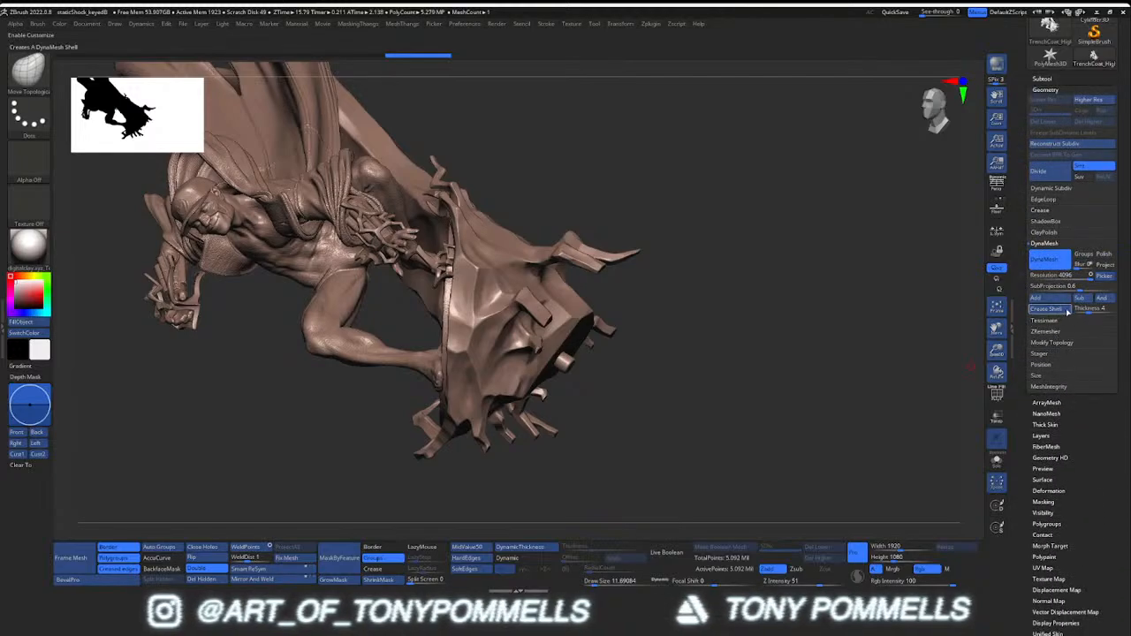
click(1090, 308)
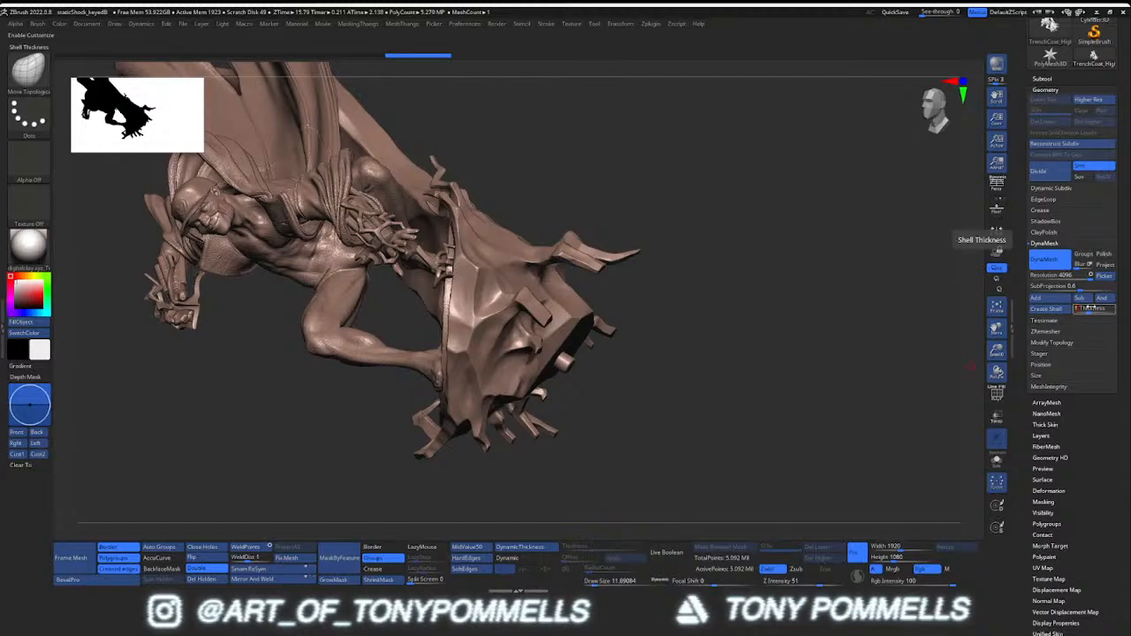
text(12)
key(Return)
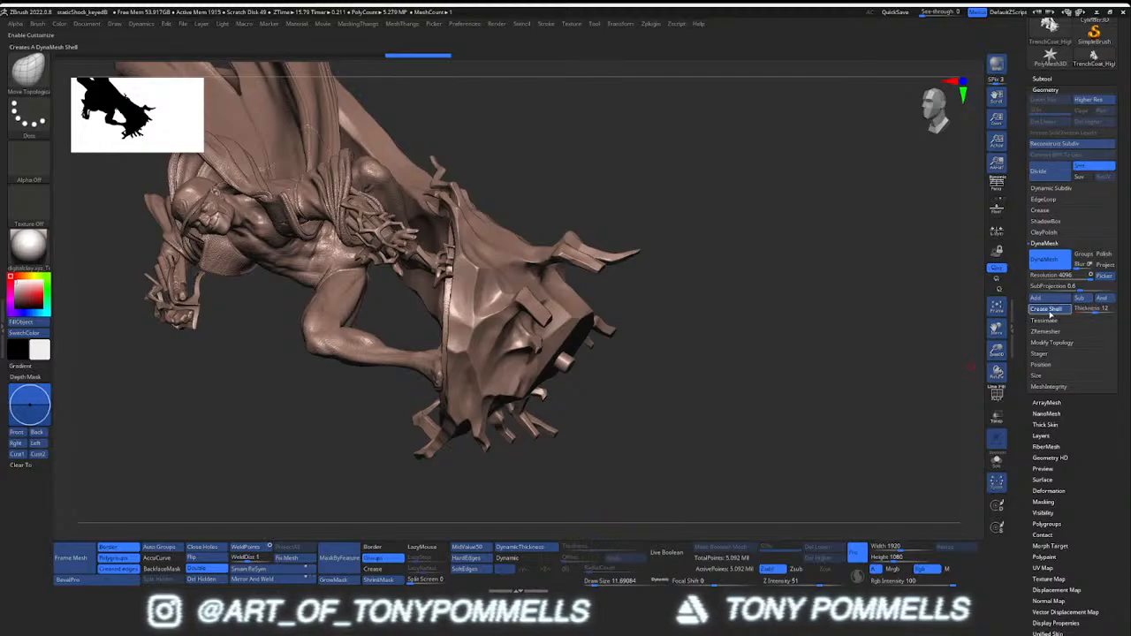
click(1050, 314)
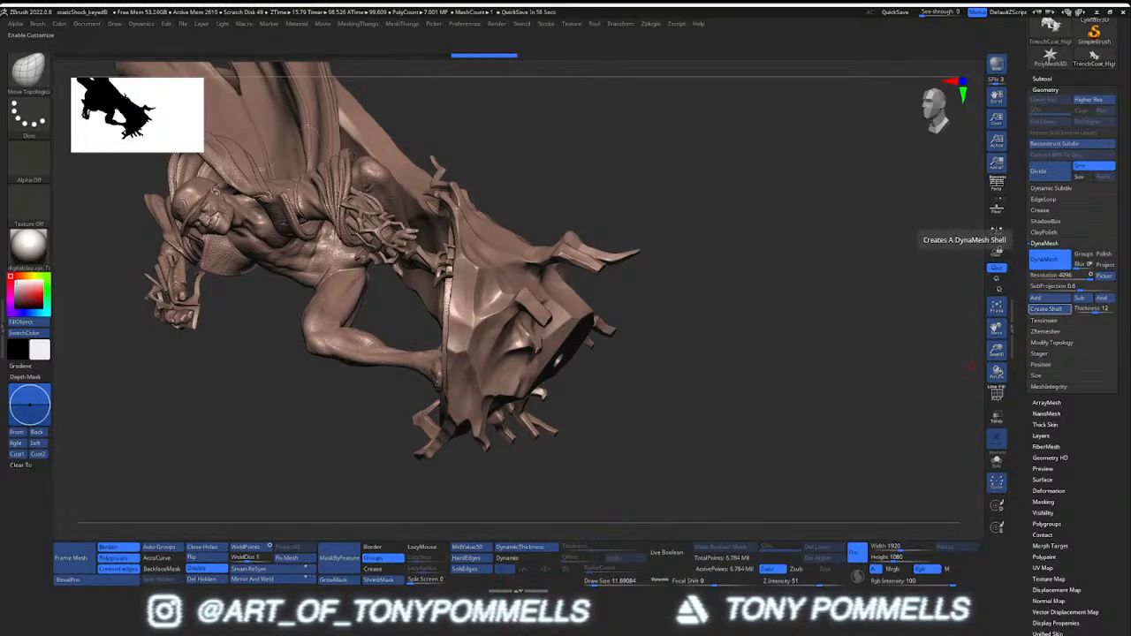
right_drag(566, 381, 446, 332)
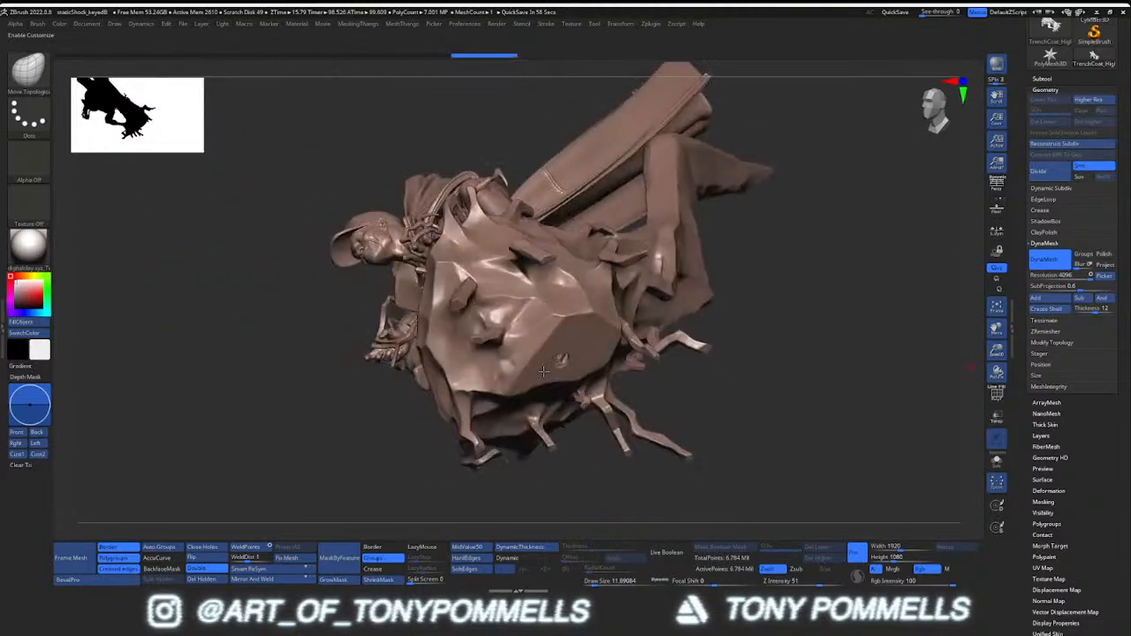
alt+right_drag(521, 341, 598, 381)
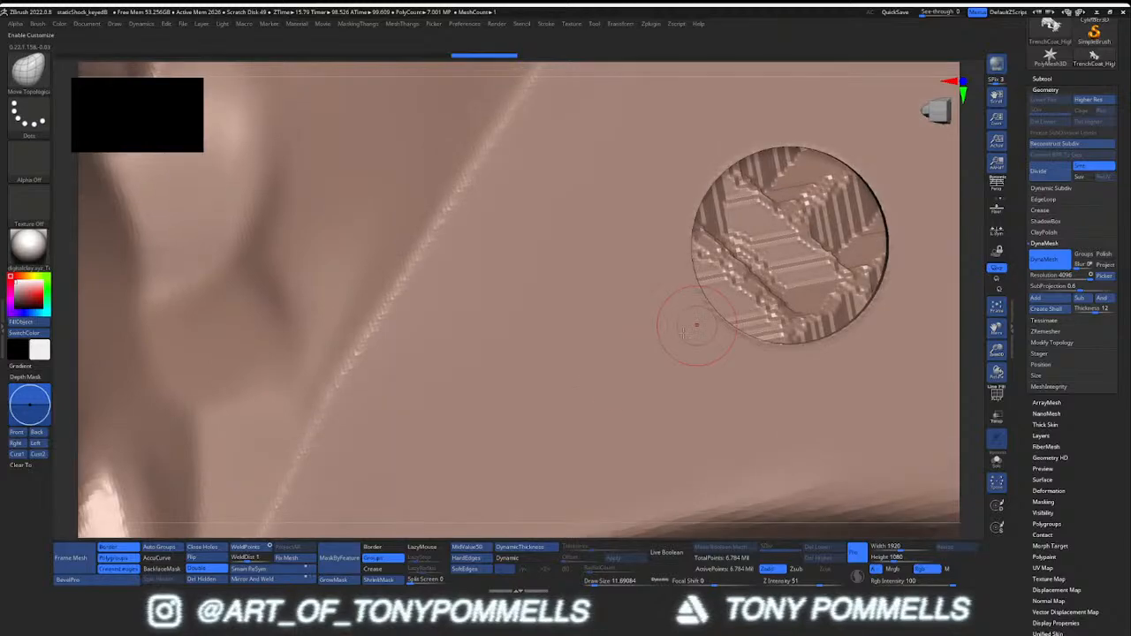
ctrl+right_drag(697, 326, 678, 256)
mouse_move(678, 256)
right_down()
mouse_move(719, 337)
mouse_move(679, 265)
right_up()
alt+right_drag(654, 256, 591, 345)
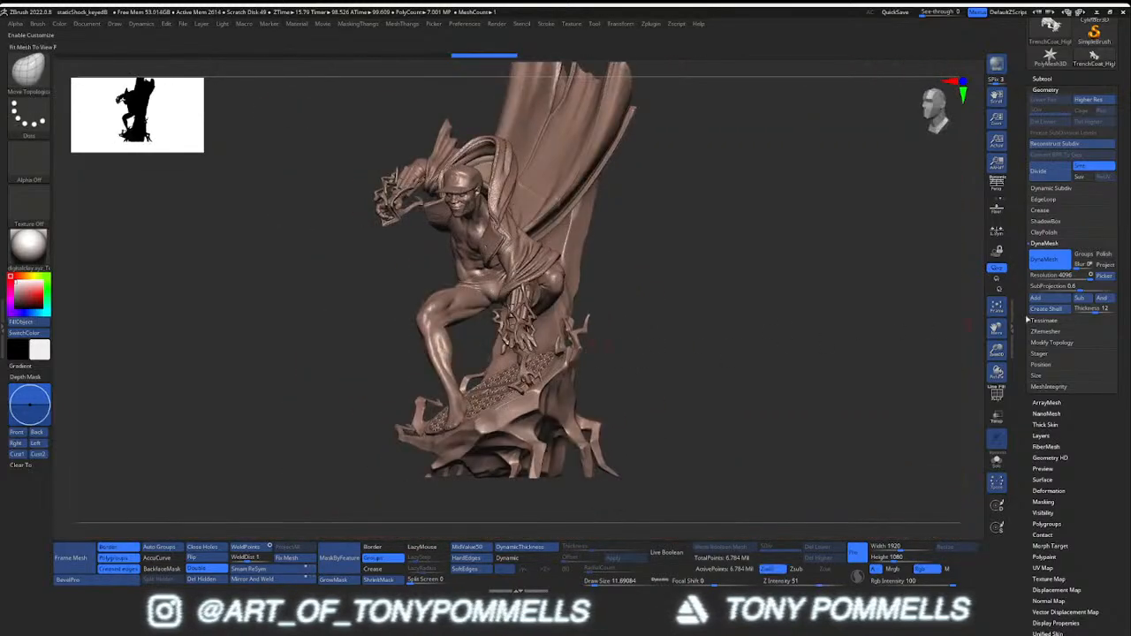
Insert a Cube3D subtool as a subtracting object beside the figure's shoulder and turn on Live Boolean
click(1055, 80)
click(1094, 320)
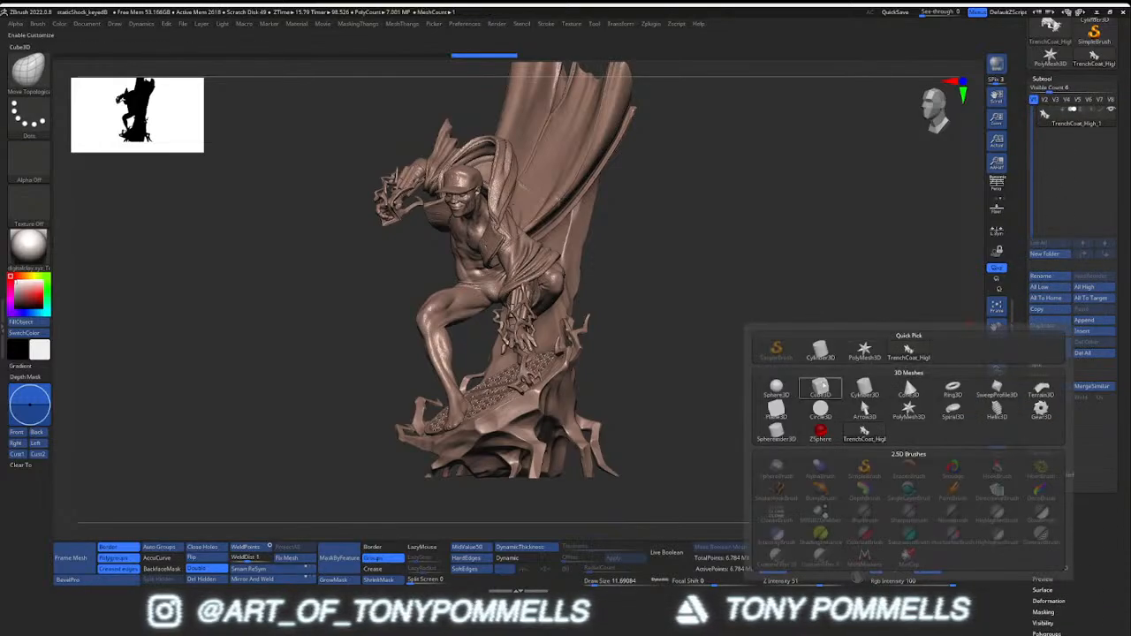
click(820, 388)
key(w)
drag(464, 339, 551, 220)
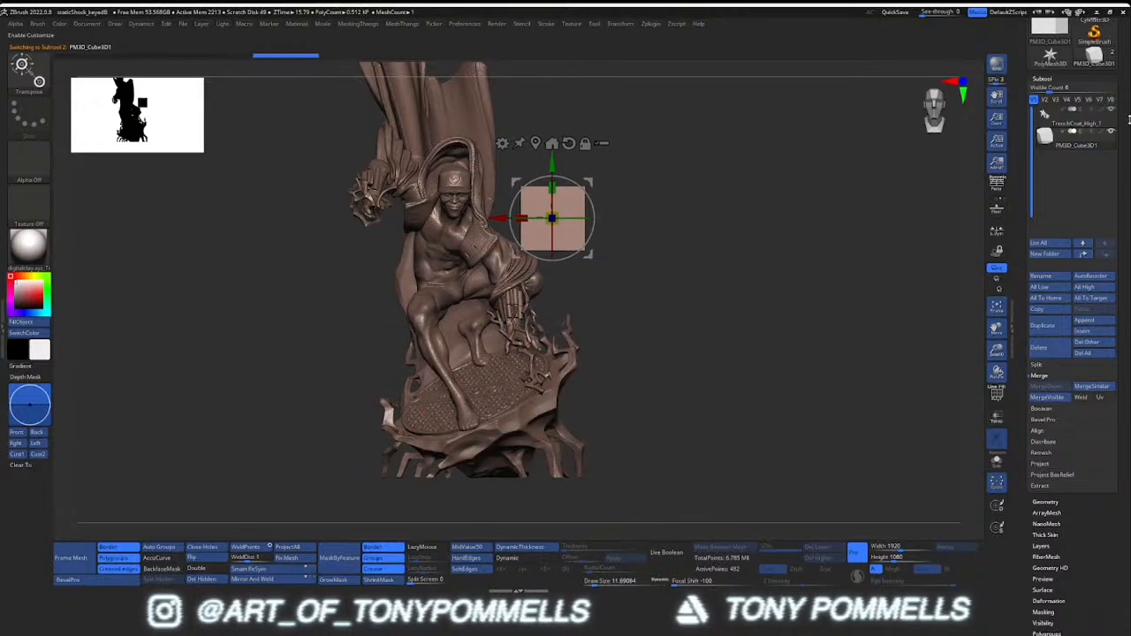
click(671, 552)
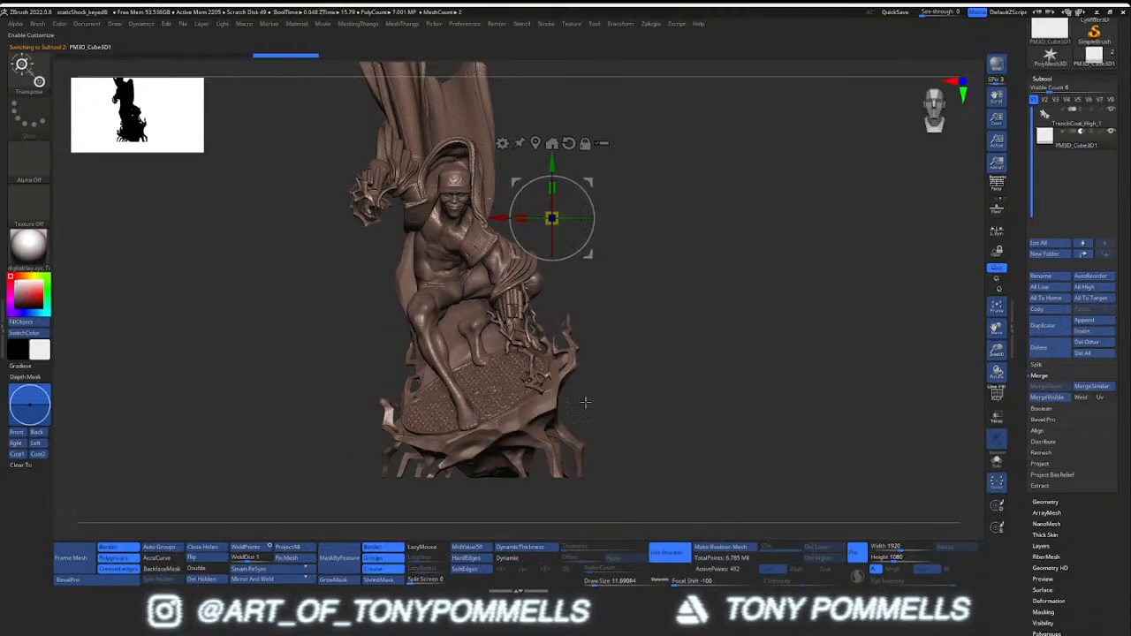
Move the subtracting cube through the shoulder, neck and upper torso to examine the shell's interior there
key(q)
mouse_move(560, 260)
alt+mouse_down()
mouse_move(565, 282)
mouse_move(602, 262)
alt+mouse_up()
mouse_move(603, 262)
right_down()
mouse_move(555, 308)
mouse_move(503, 312)
right_up()
key(w)
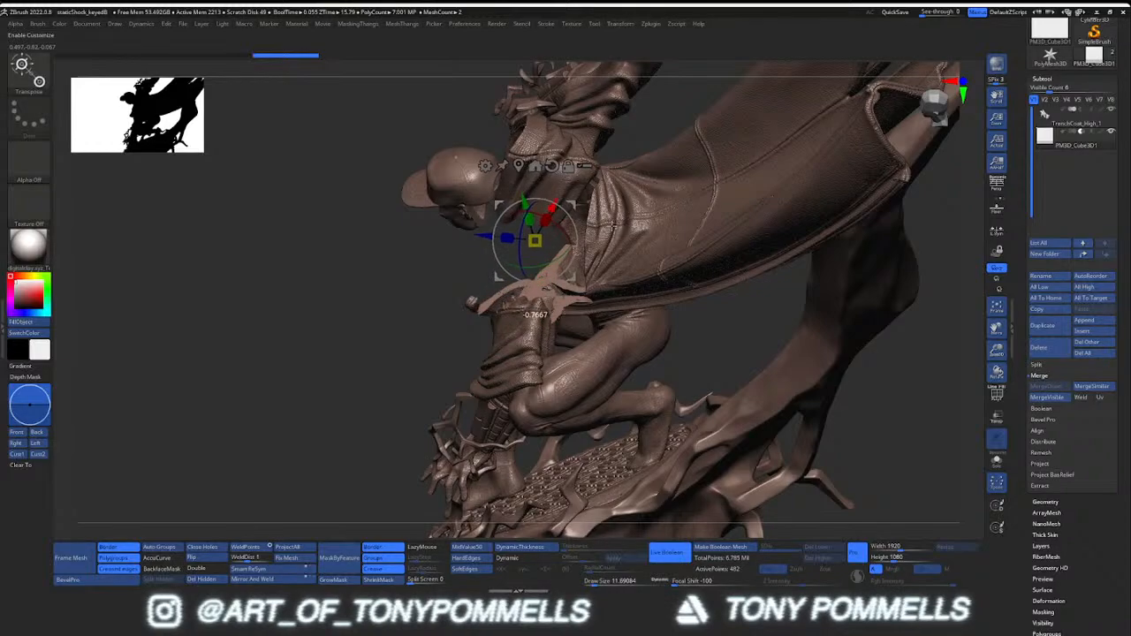
right_drag(587, 241, 782, 267)
drag(658, 302, 641, 298)
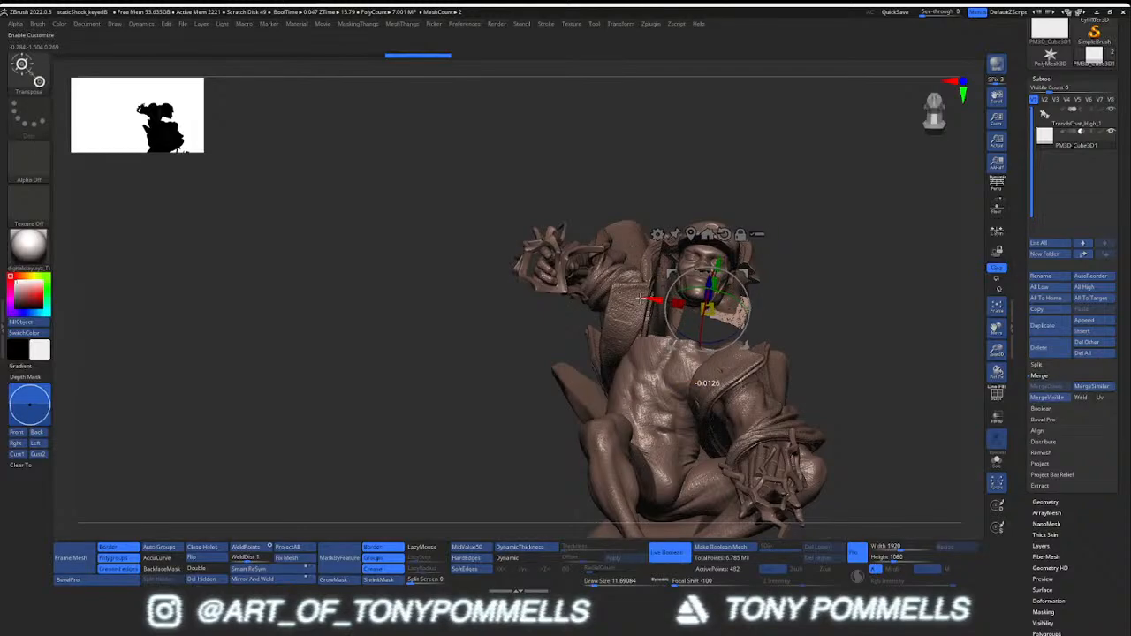
right_drag(563, 292, 513, 251)
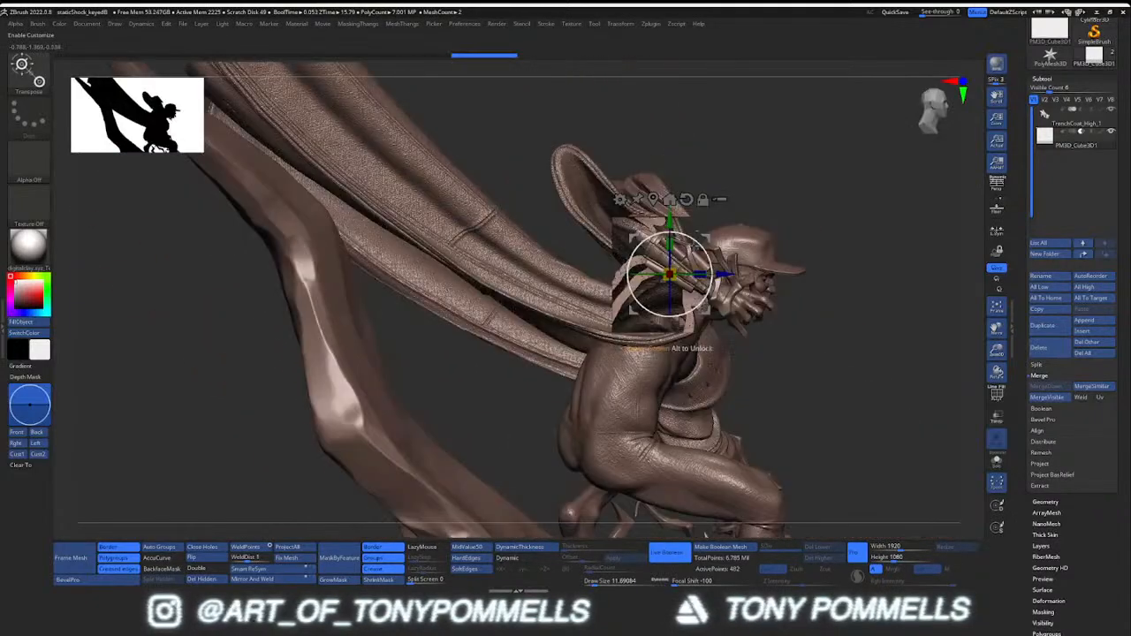
Move the subtracting cube down to the trunk behind the figure and across the base to examine their wall thickness
drag(695, 247, 419, 420)
right_drag(447, 409, 485, 398)
alt+right_drag(424, 374, 610, 256)
right_drag(562, 325, 578, 287)
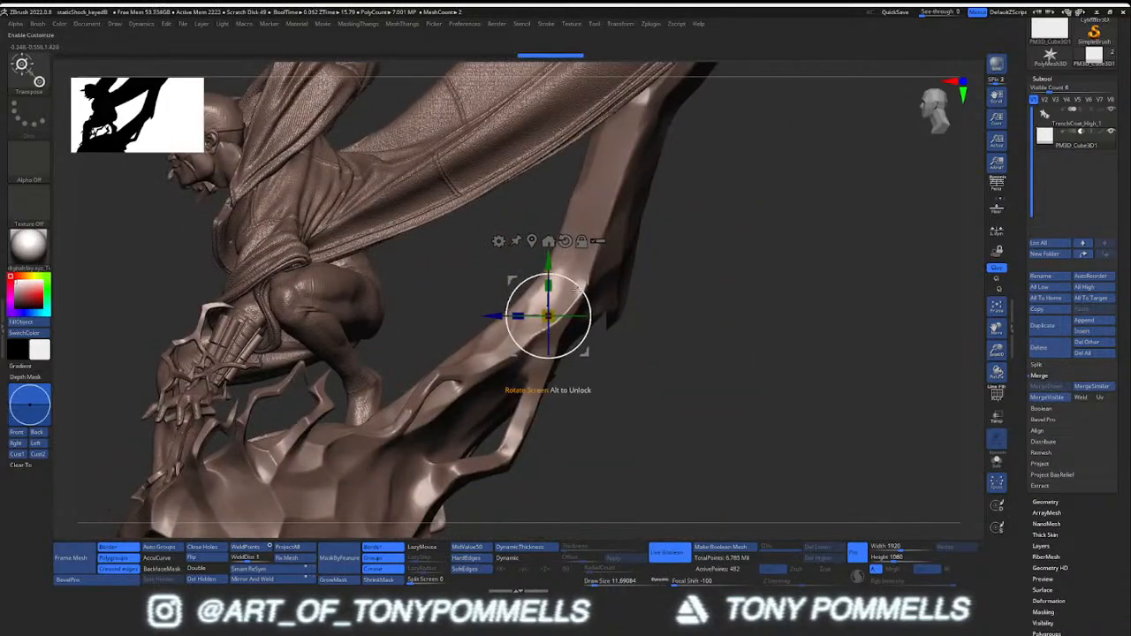
drag(418, 346, 408, 350)
right_drag(424, 355, 530, 362)
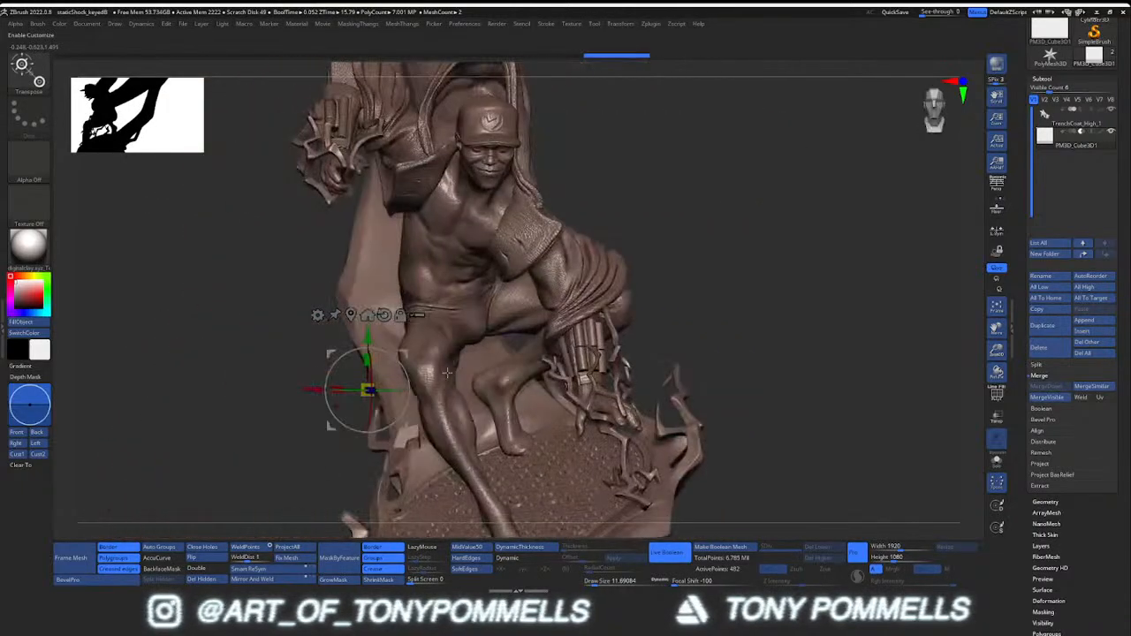
drag(317, 384, 411, 385)
right_drag(431, 378, 532, 381)
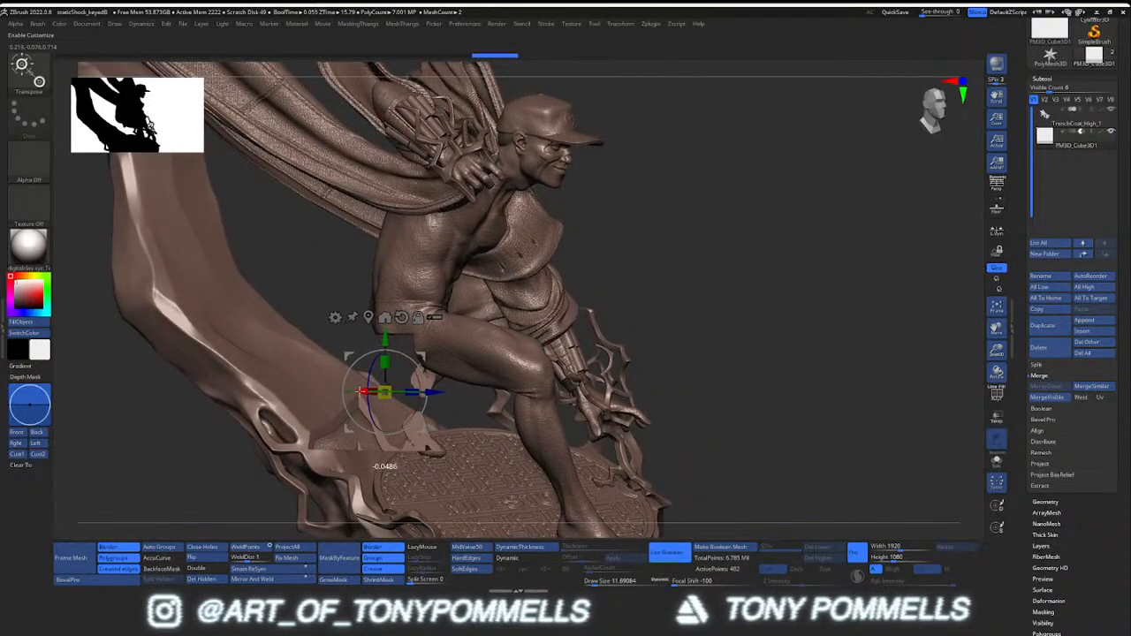
drag(365, 393, 370, 386)
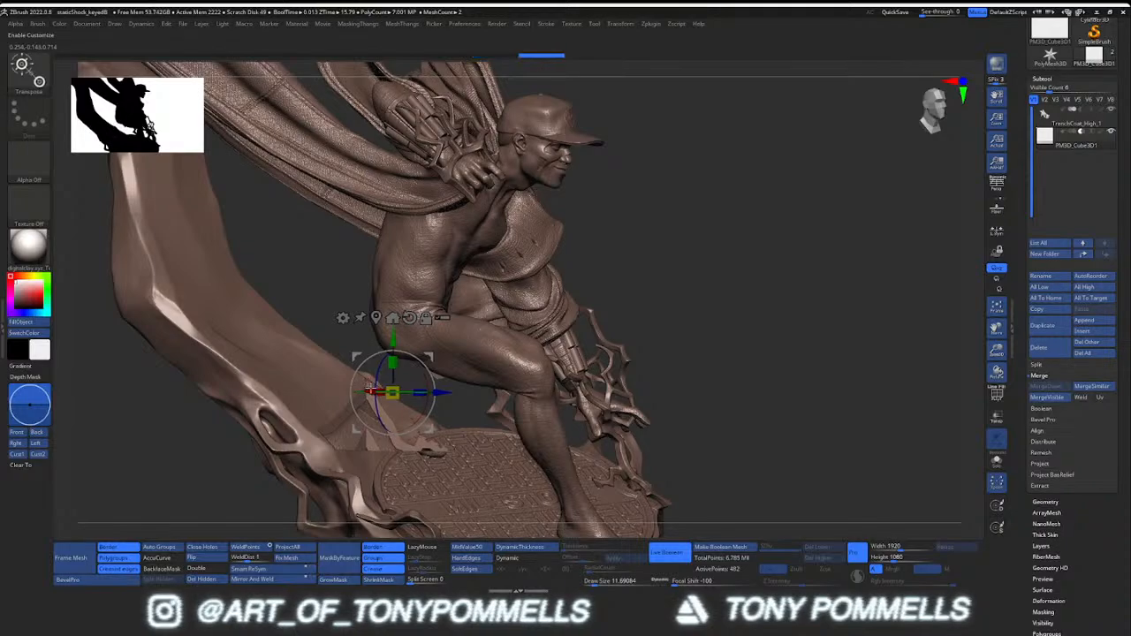
Move the subtracting cube through the front knee, shin and foot to examine the cross-sections of the leg
right_drag(406, 390, 462, 395)
drag(482, 402, 659, 409)
alt+right_drag(643, 418, 626, 365)
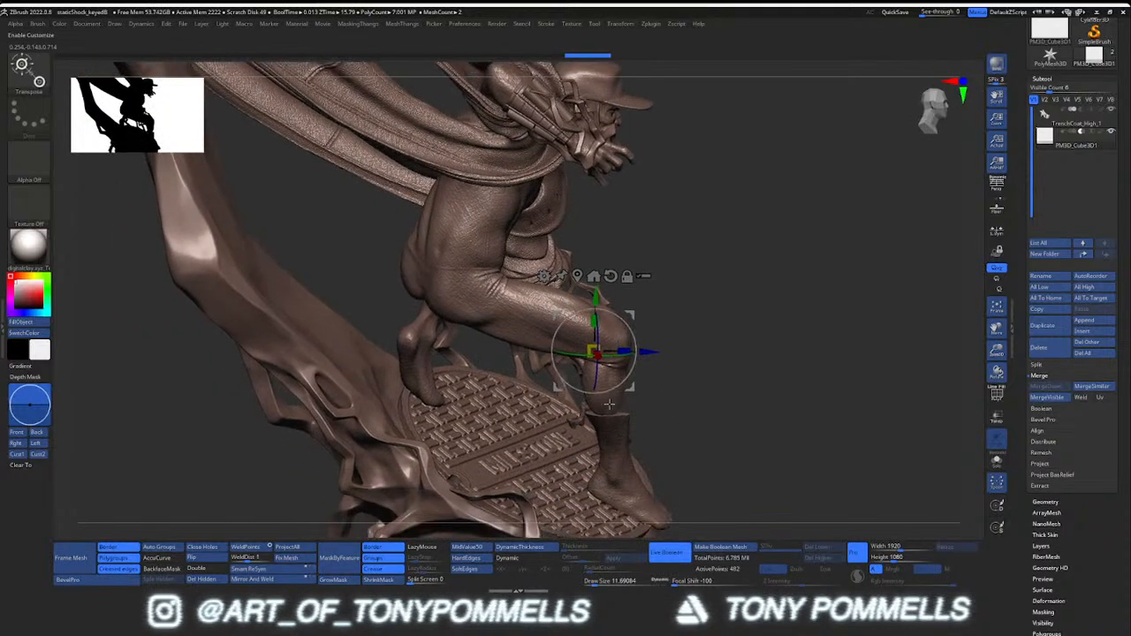
right_drag(751, 371, 612, 408)
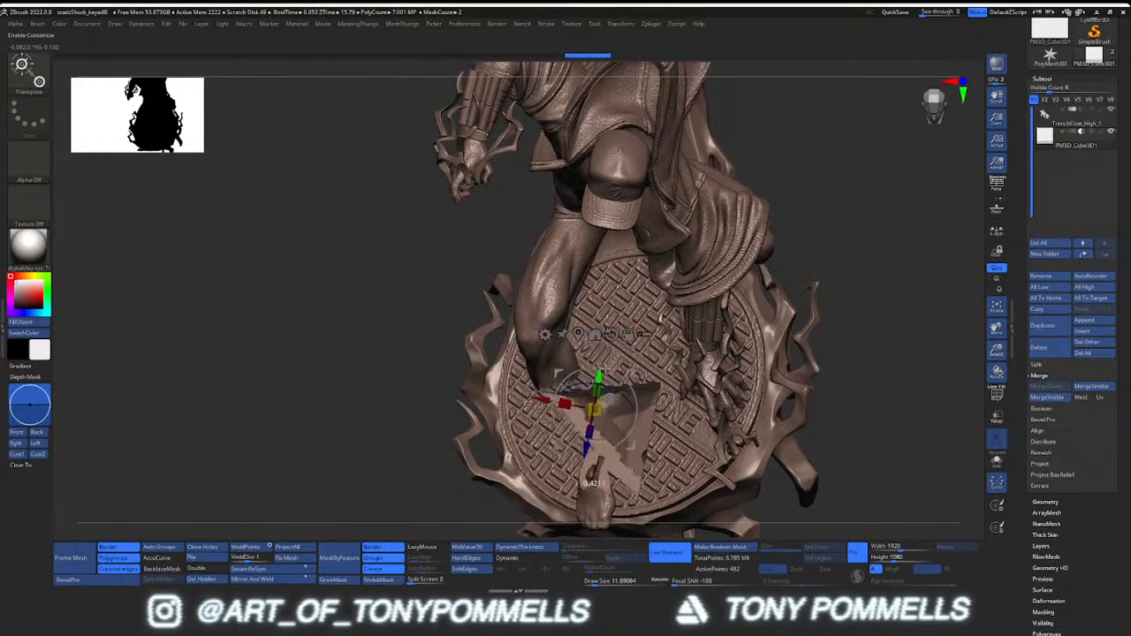
drag(603, 372, 612, 259)
alt+right_drag(591, 256, 660, 271)
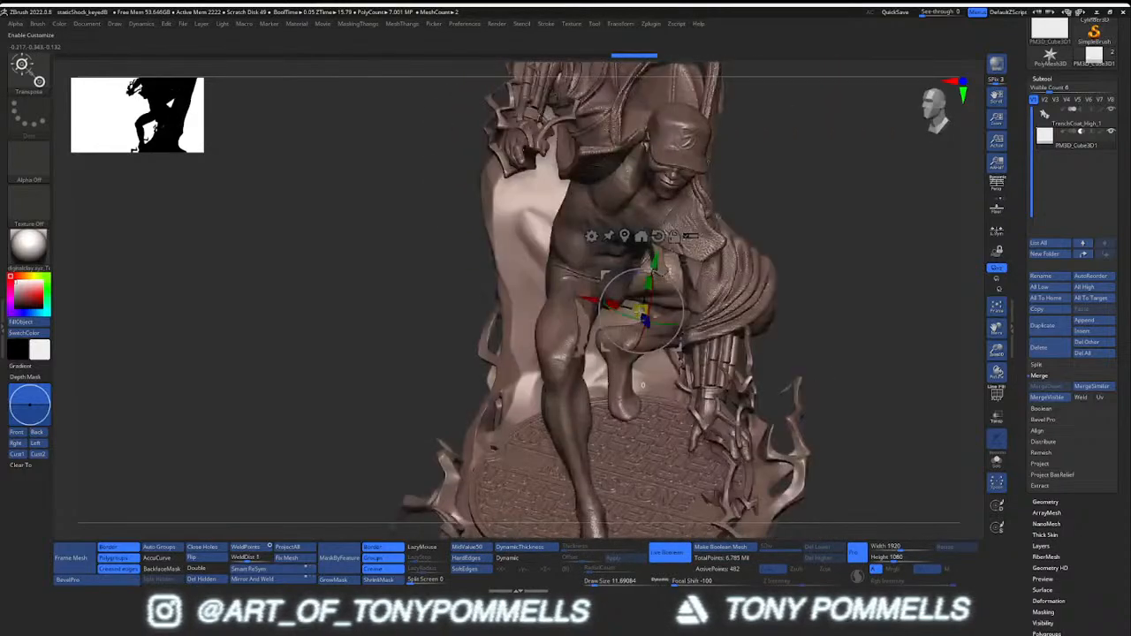
Check the torso around the pelvis with the subtracting cube, remove the cube subtool and turn off Live Boolean
right_drag(642, 384, 760, 433)
drag(742, 292, 745, 236)
right_drag(745, 236, 689, 354)
alt+right_drag(954, 313, 730, 345)
alt+right_drag(730, 345, 535, 366)
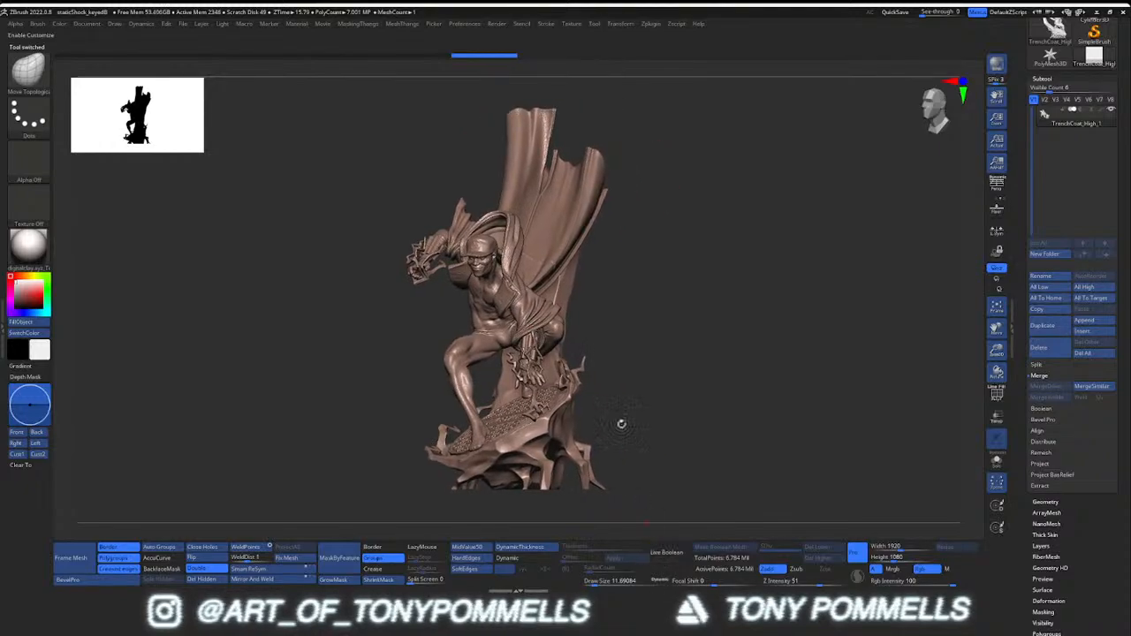
Decimate the hollow statue to 1000 k points with Decimation Master and inspect the face and clothing detail
click(650, 24)
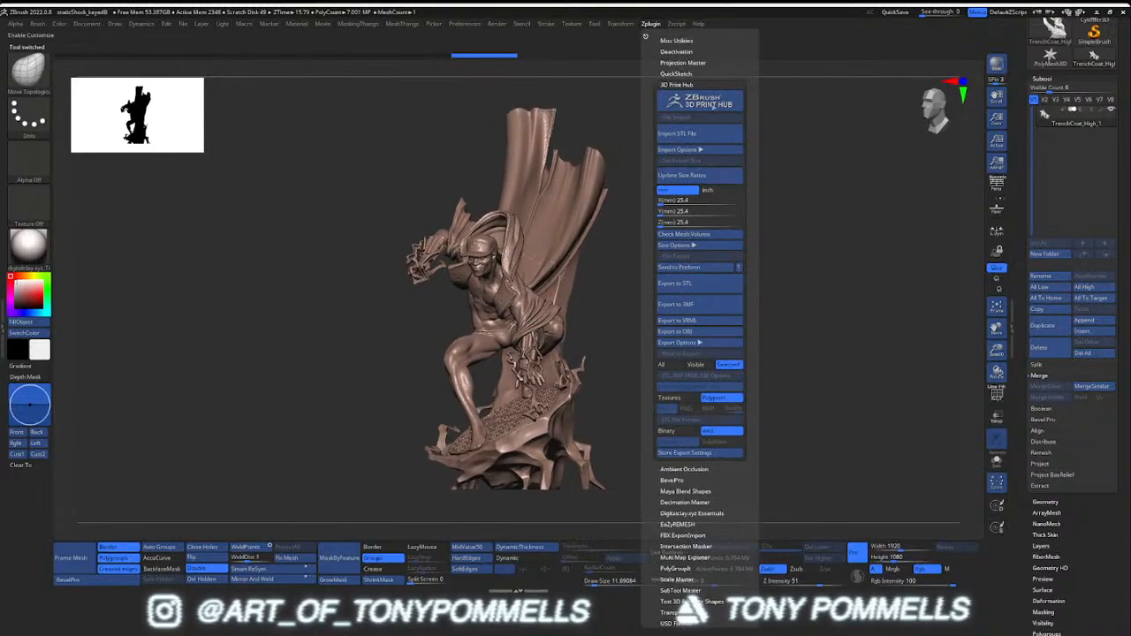
click(692, 85)
click(686, 128)
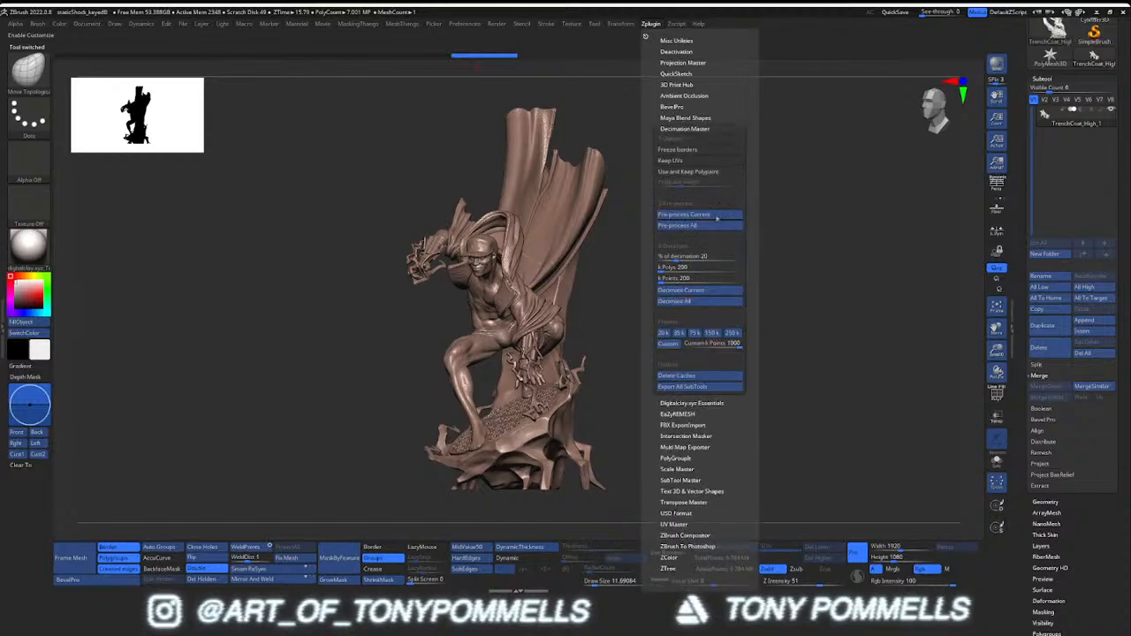
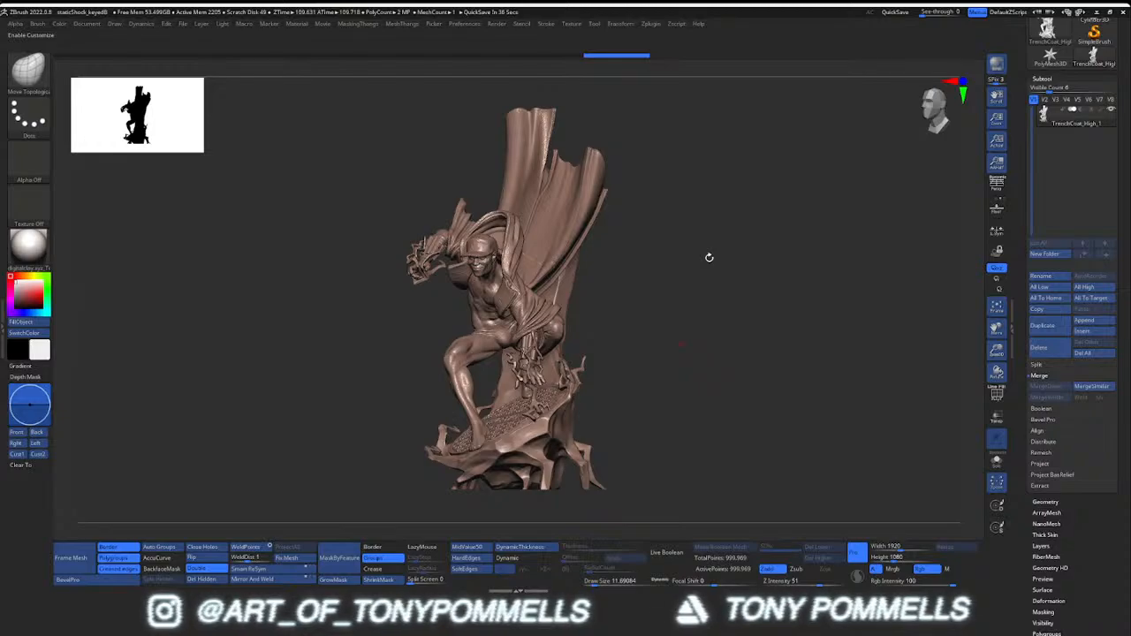
mouse_move(594, 294)
mouse_down()
mouse_move(548, 291)
mouse_move(526, 305)
mouse_move(503, 268)
mouse_up()
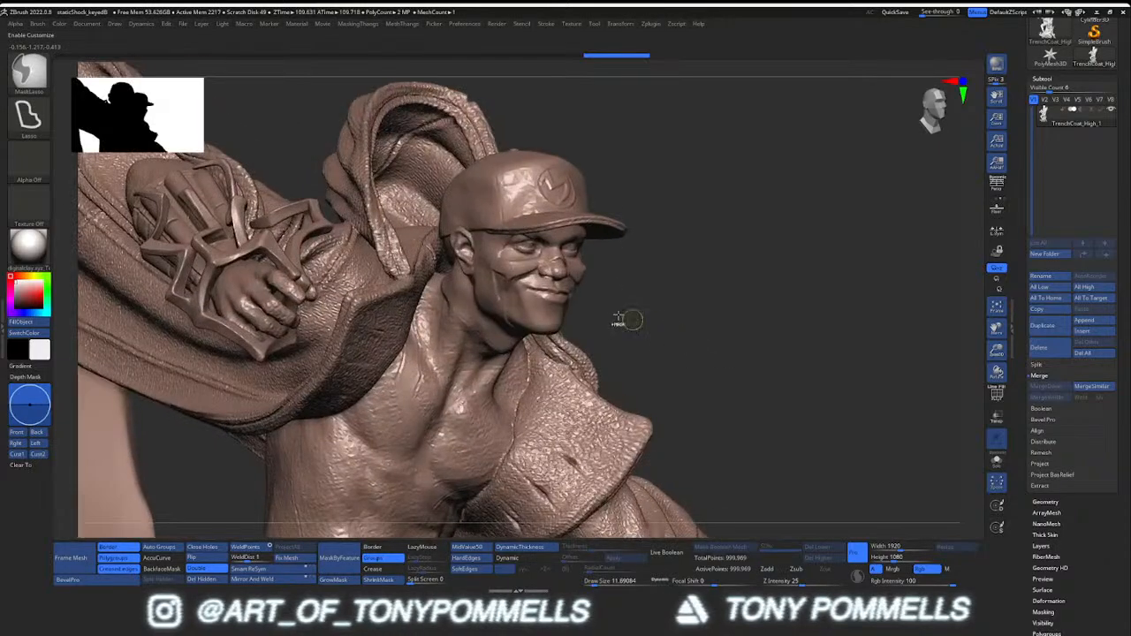
mouse_move(561, 285)
right_down()
mouse_move(539, 303)
mouse_move(600, 303)
mouse_move(557, 326)
mouse_move(557, 371)
mouse_move(568, 358)
mouse_move(487, 368)
right_up()
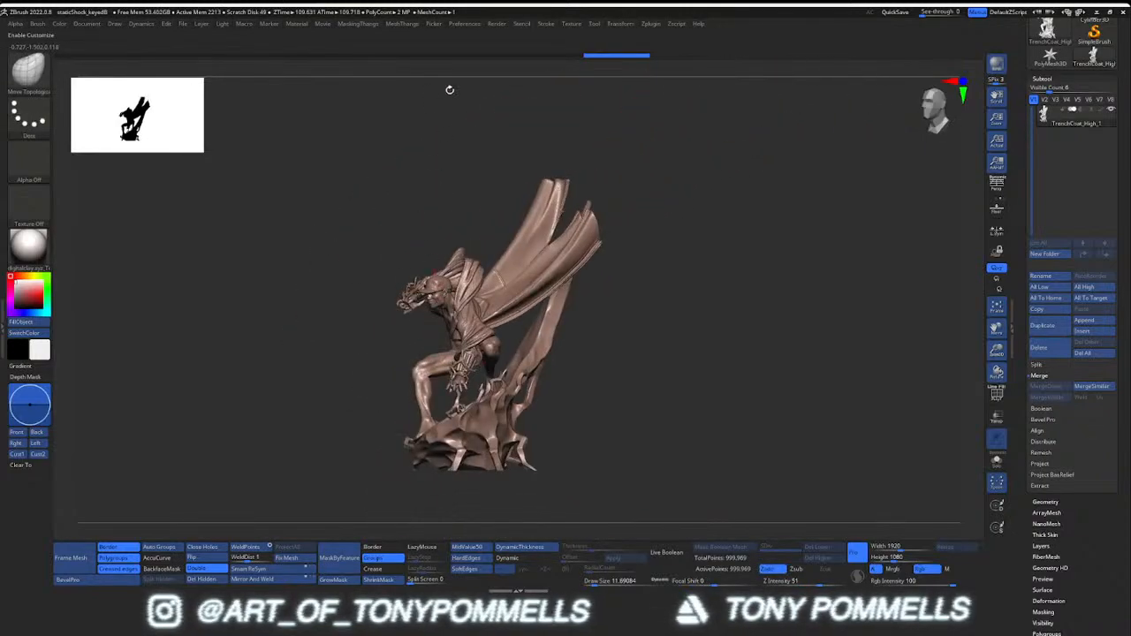
Export the decimated statue as an OBJ through 3D Print Hub, overwriting StaticShock_Hollow in the SingleModel folder
click(648, 27)
click(679, 85)
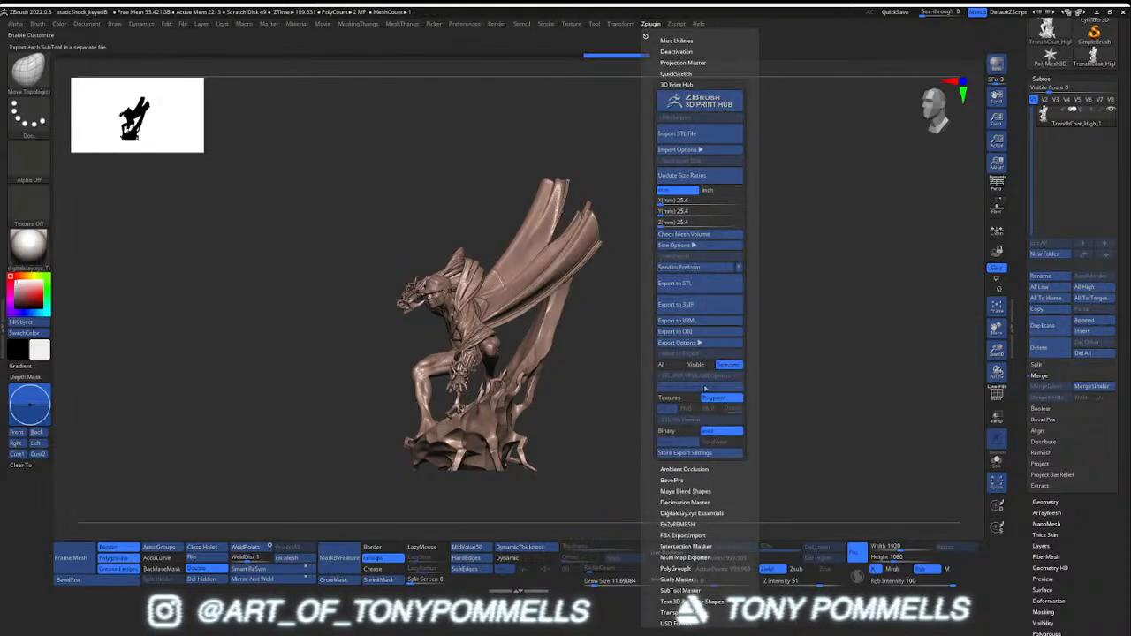
click(697, 332)
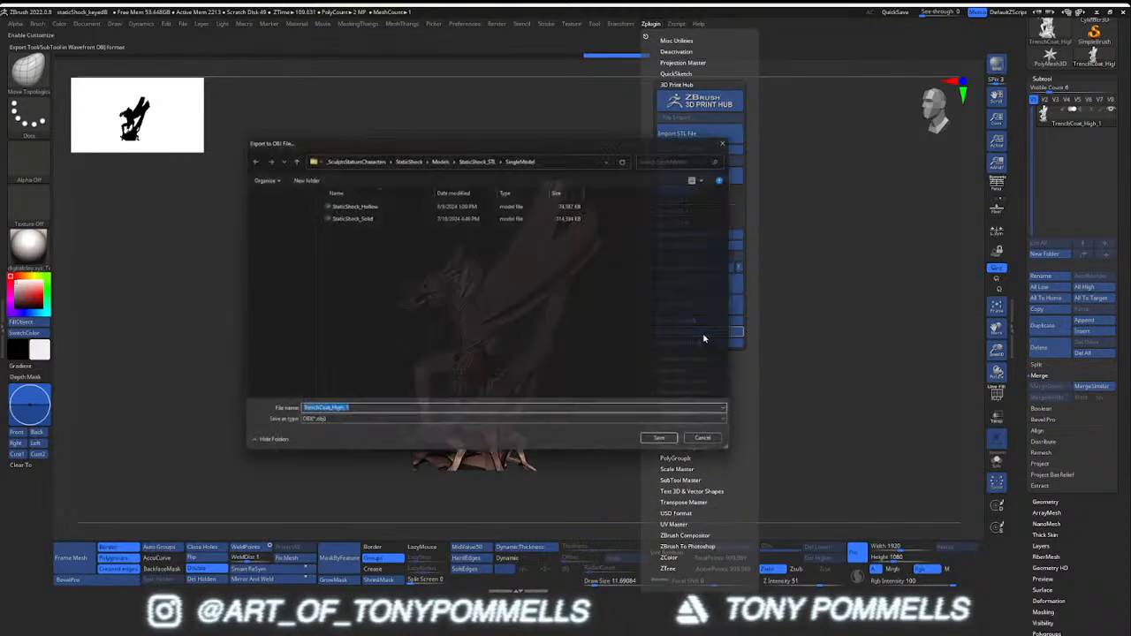
click(349, 203)
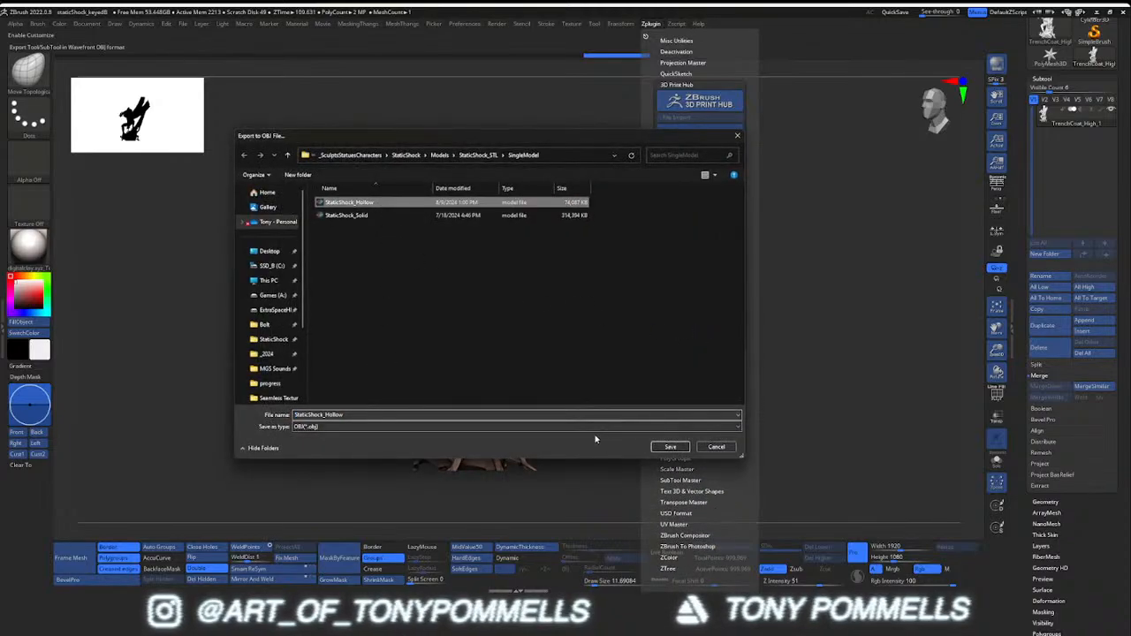
click(670, 446)
click(365, 327)
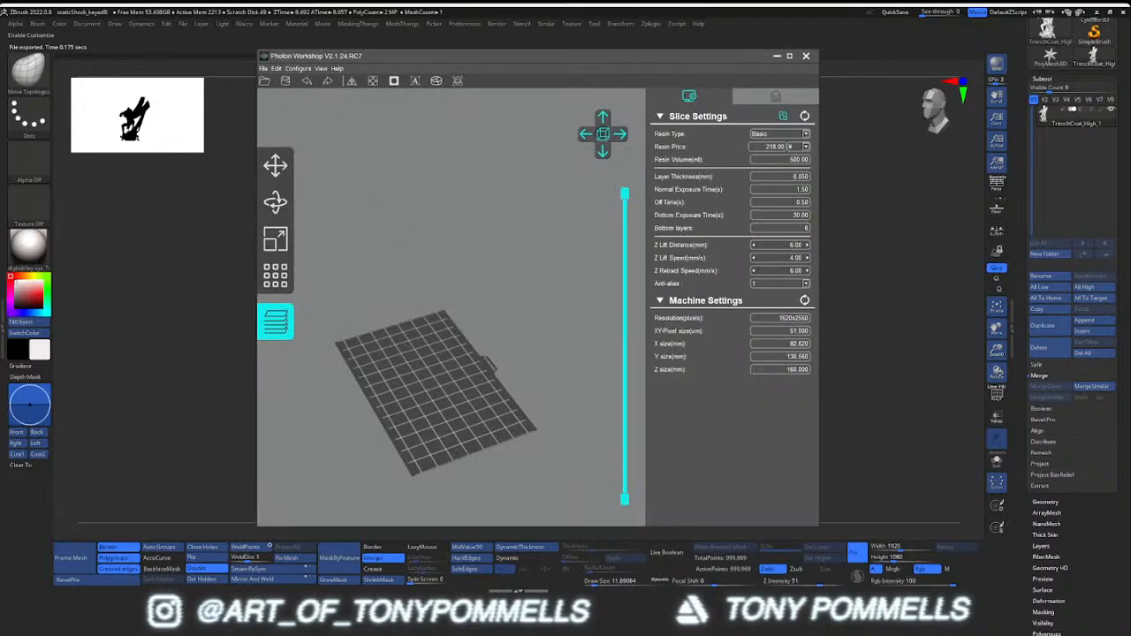
Import StaticShock_Hollow.obj from the StaticShock_STL SingleModel folder into Photon Workshop and put the file browser window away
click(128, 614)
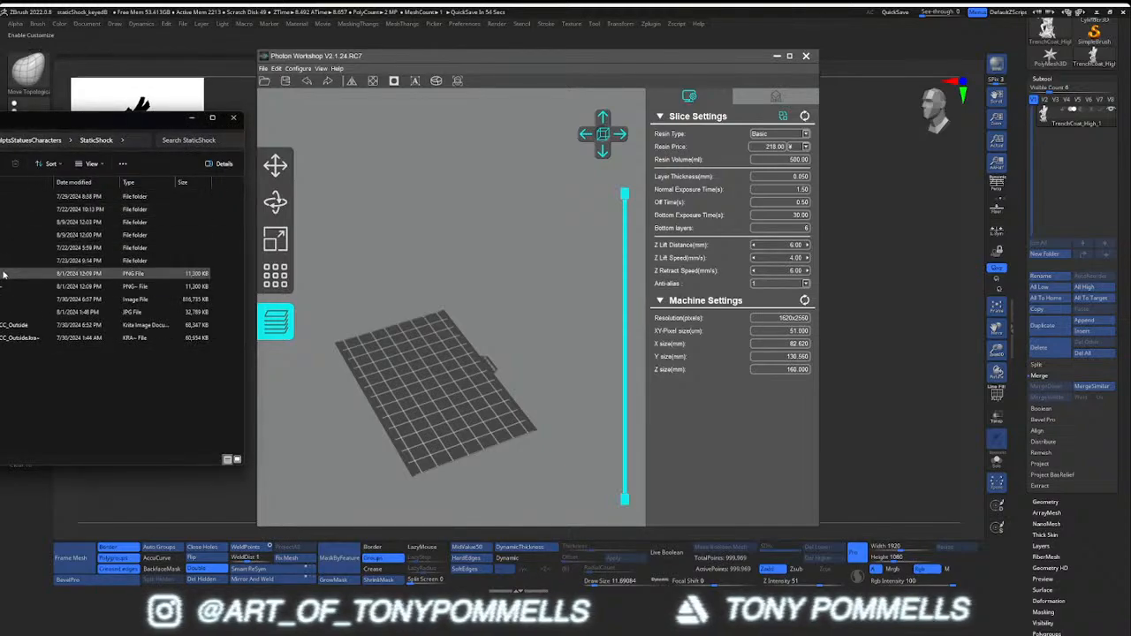
double_click(3, 196)
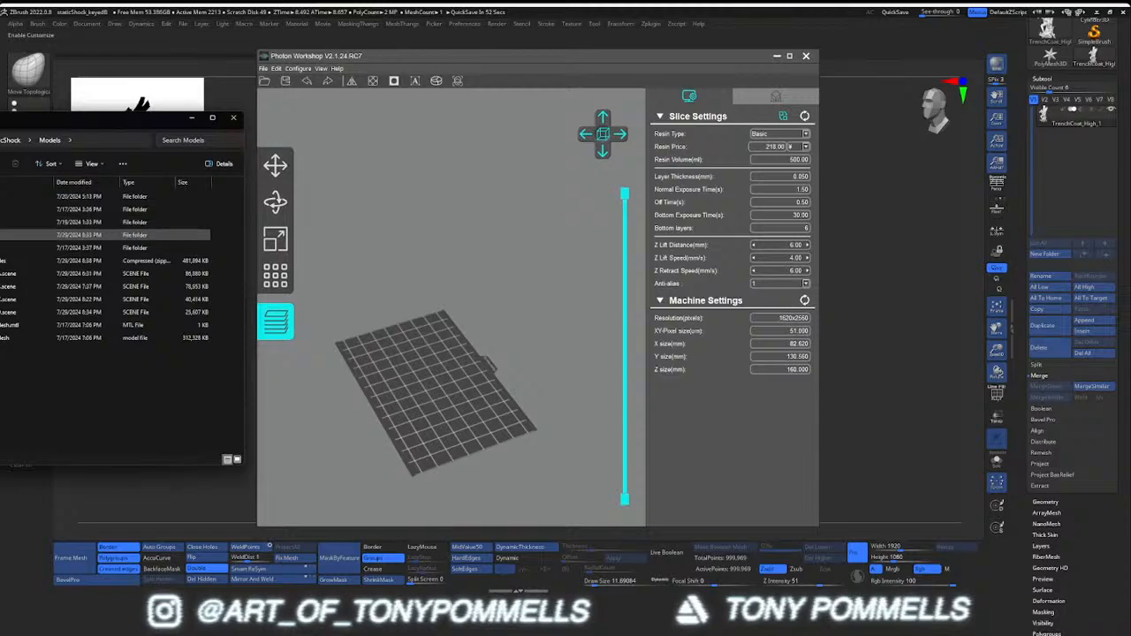
double_click(9, 234)
double_click(9, 222)
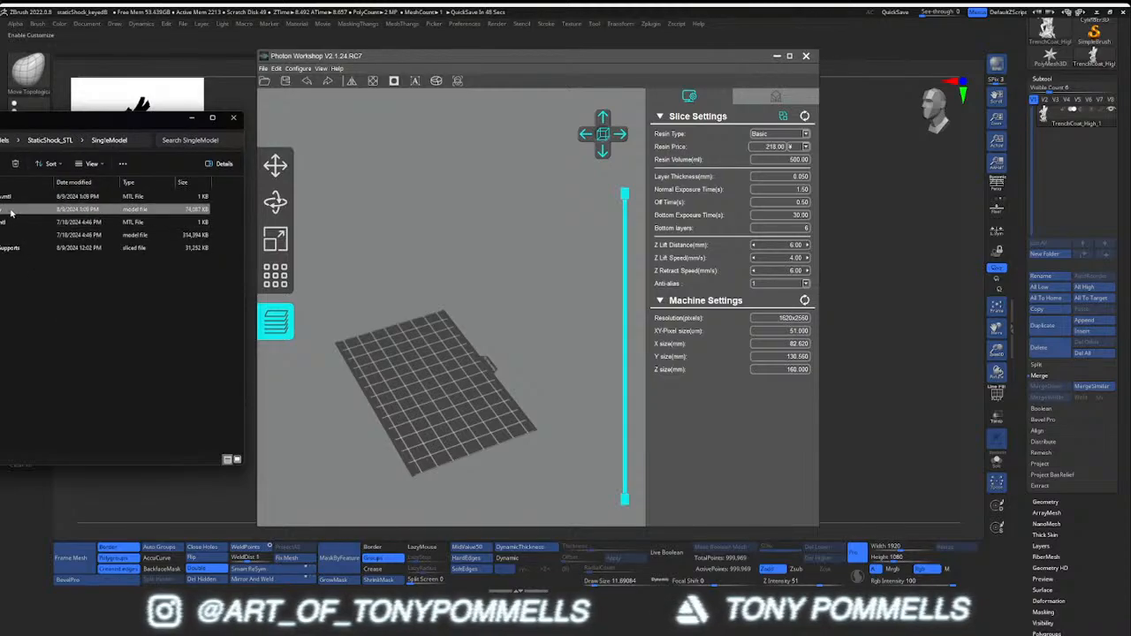
drag(12, 210, 403, 308)
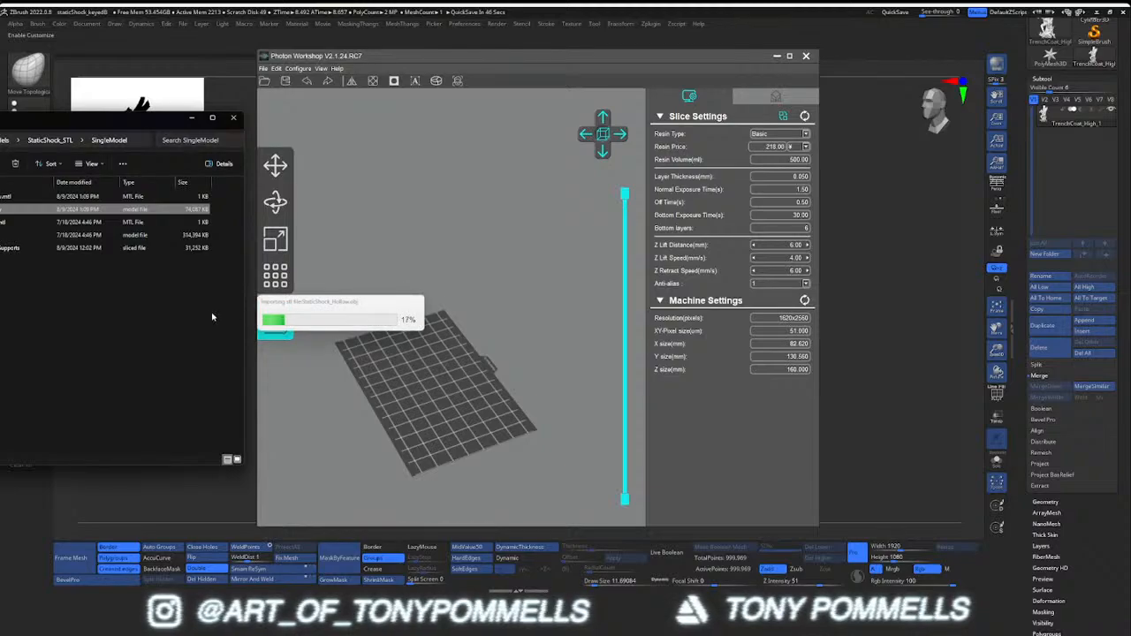
click(131, 288)
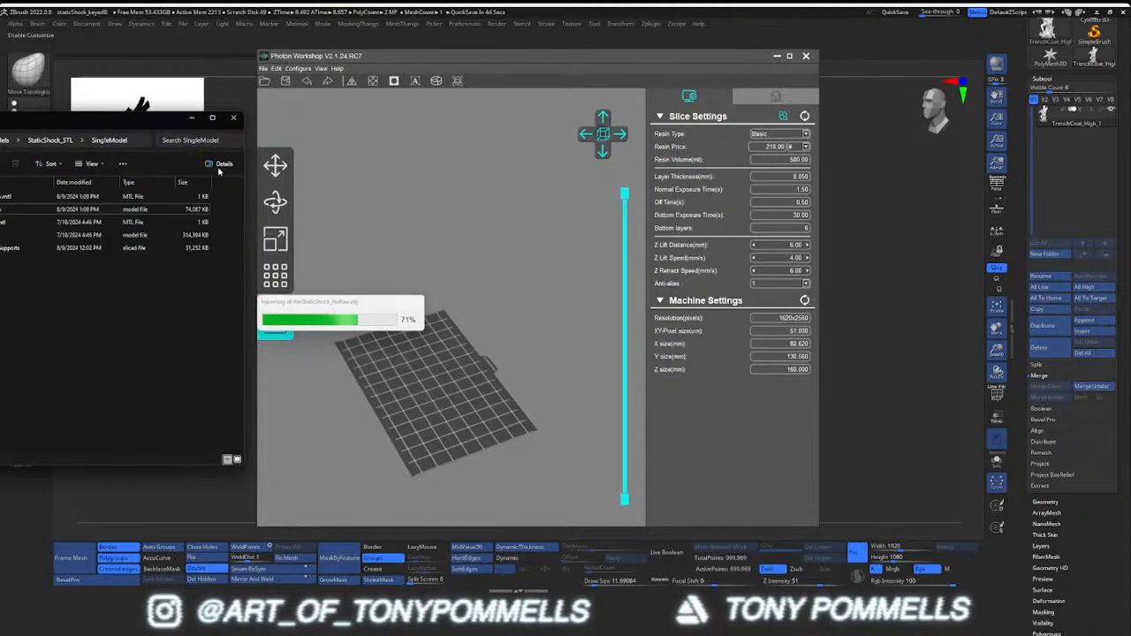
click(193, 118)
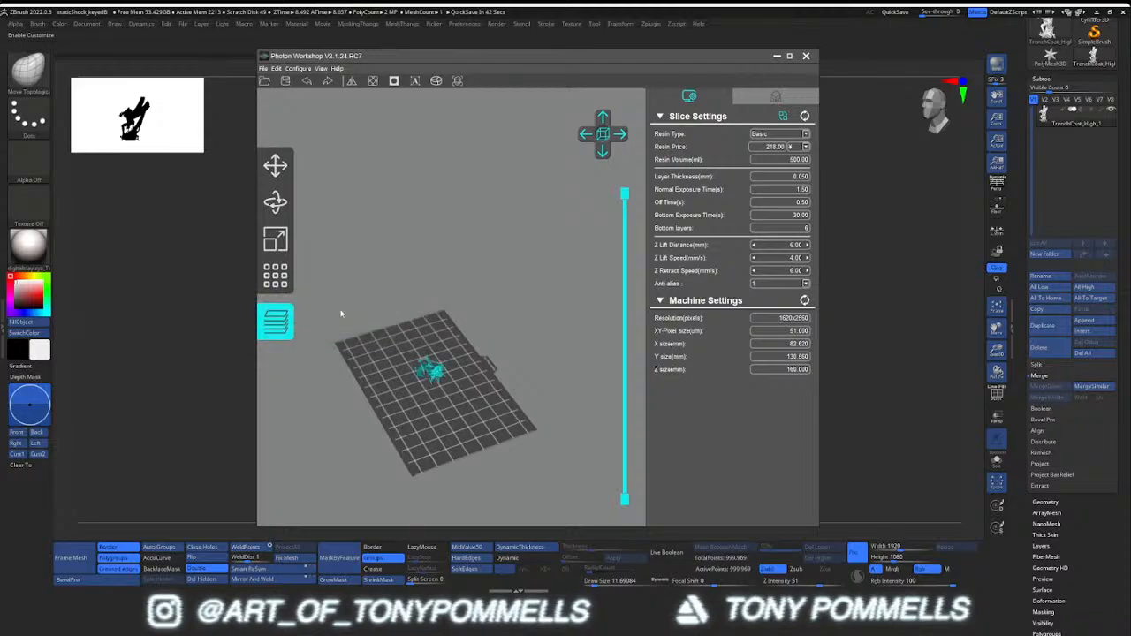
Examine the imported hollow statue's mesh on the Photon Workshop build plate from close up
scroll(419, 380, up, 6)
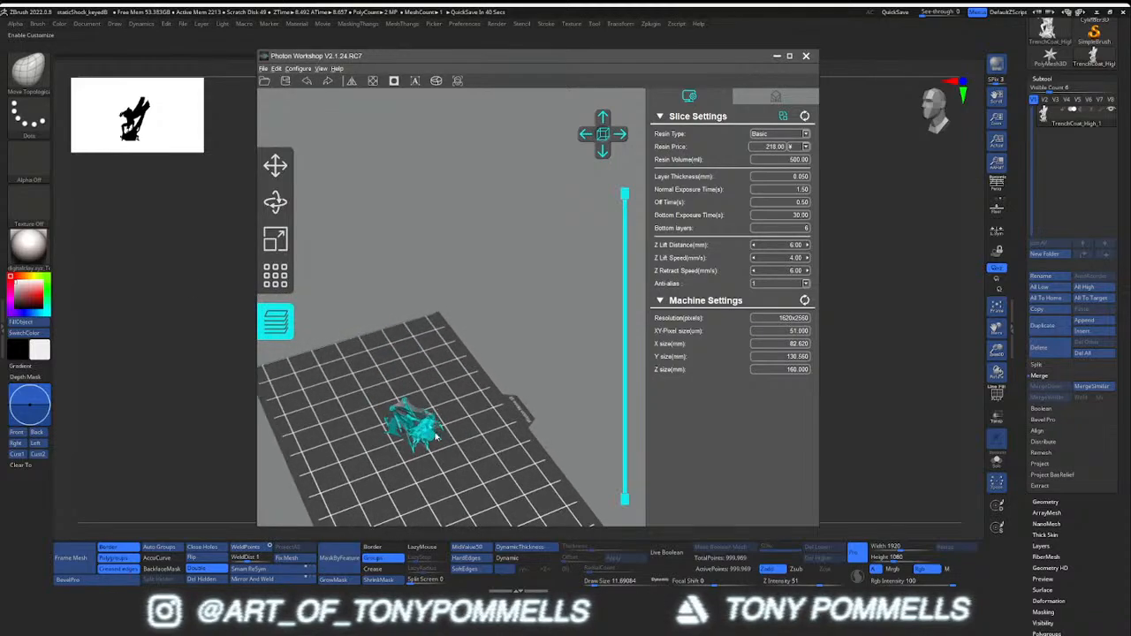
scroll(468, 366, up, 3)
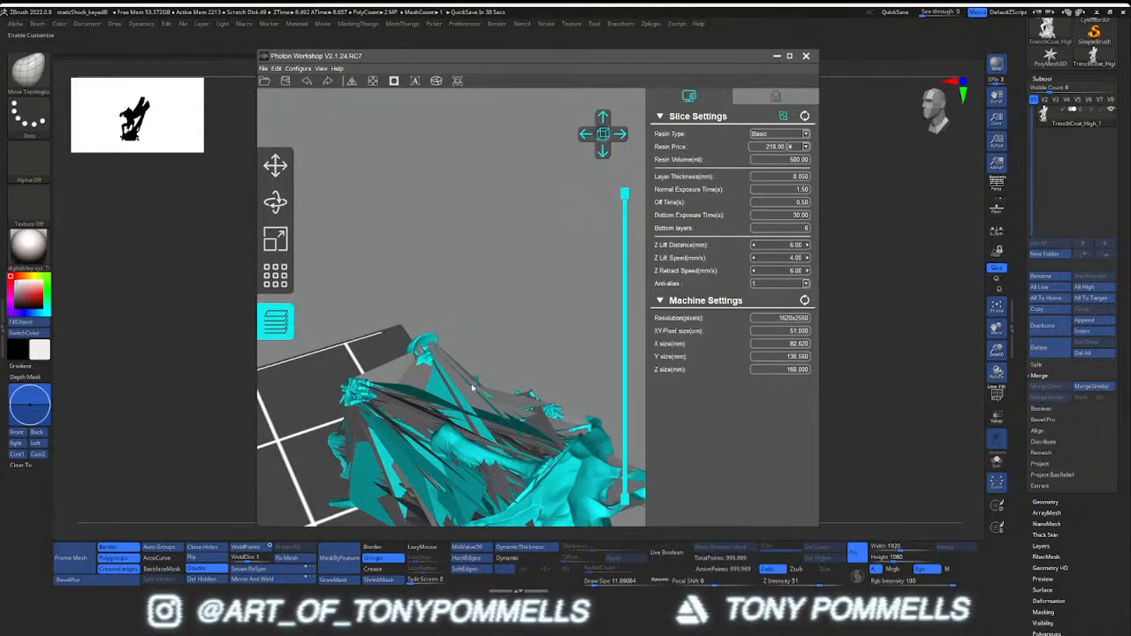
scroll(475, 399, down, 4)
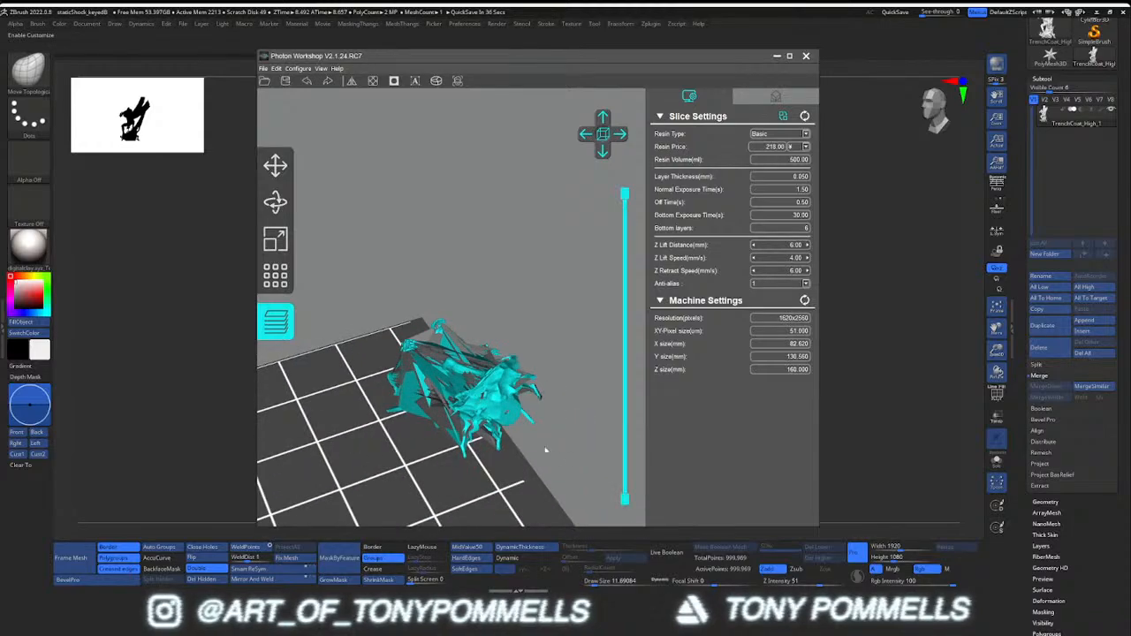
drag(448, 440, 410, 446)
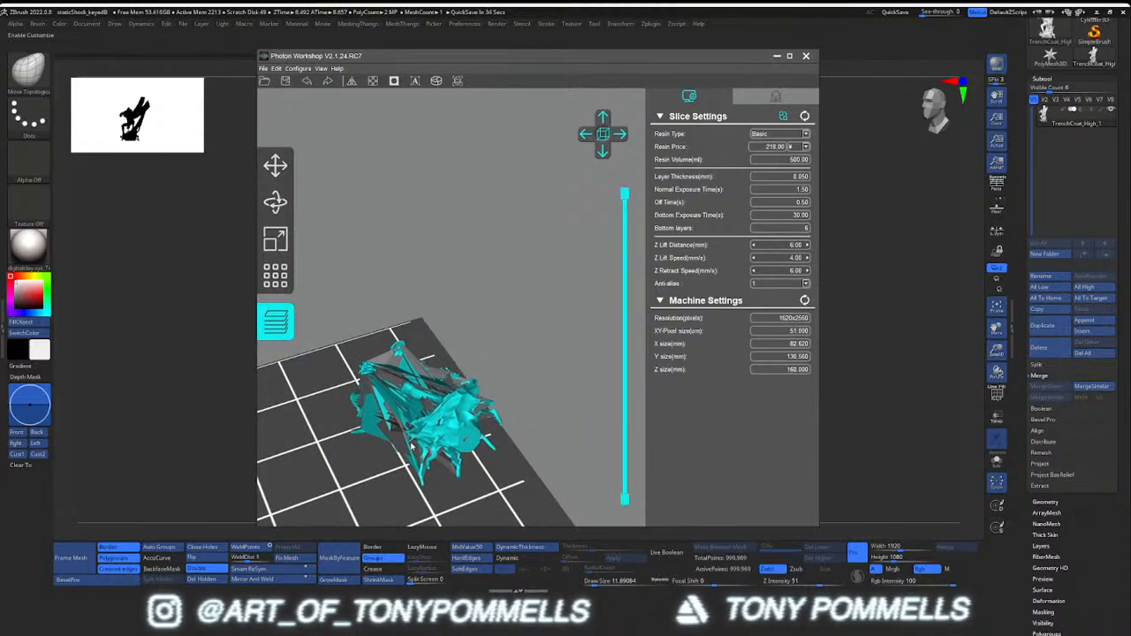
middle_drag(416, 403, 467, 360)
scroll(432, 408, up, 5)
scroll(432, 407, down, 1)
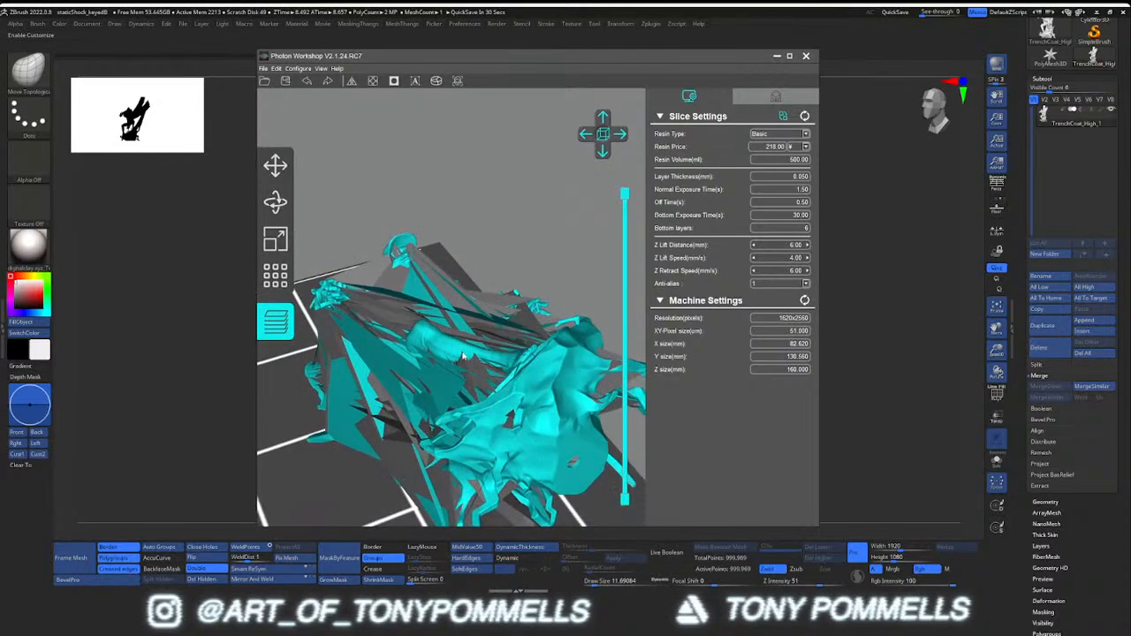
scroll(467, 359, down, 2)
Return to ZBrush and check the decimated statue's wireframe
click(857, 200)
drag(592, 310, 507, 324)
key(shift+f)
key(shift+f)
Switch to Meshmixer and look over the previously loaded StaticShock_Hollow statue from several angles
click(459, 623)
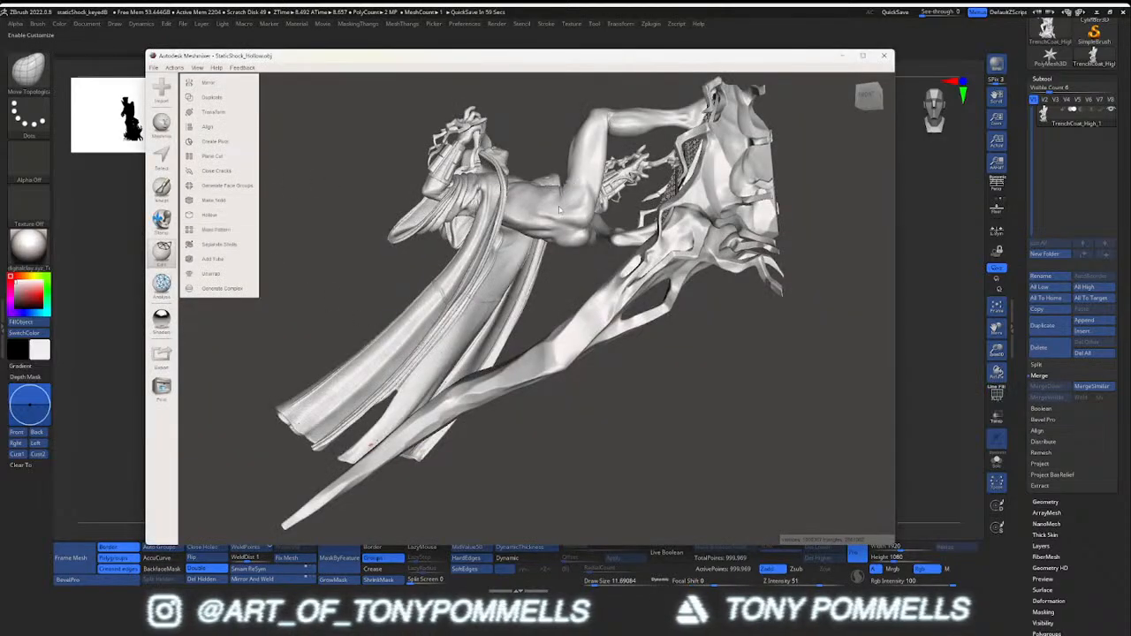
click(153, 68)
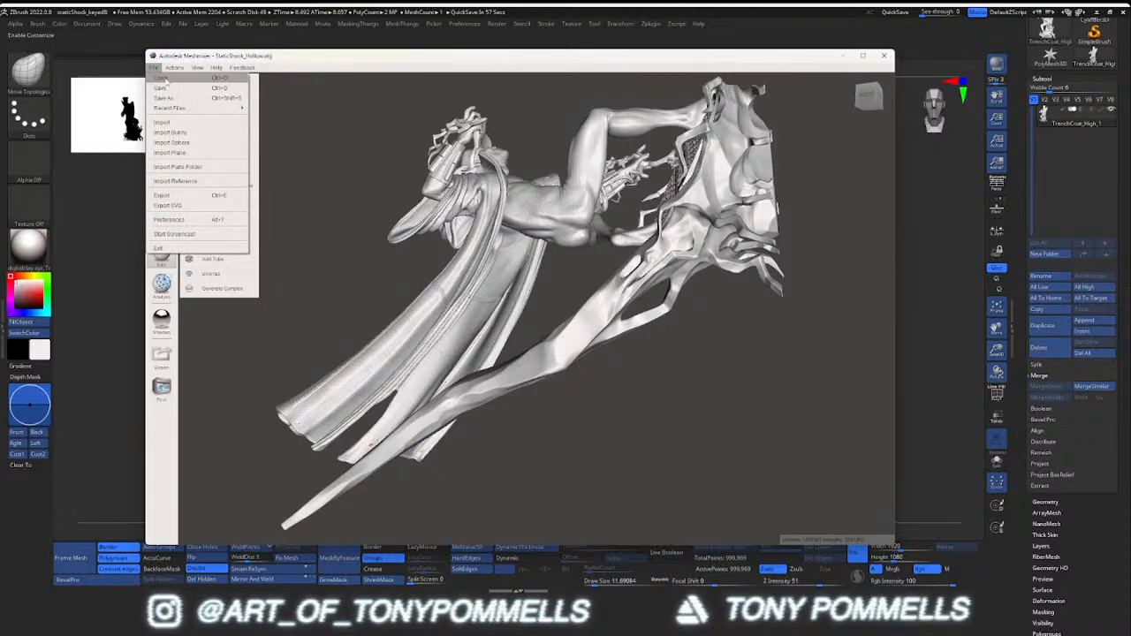
click(166, 80)
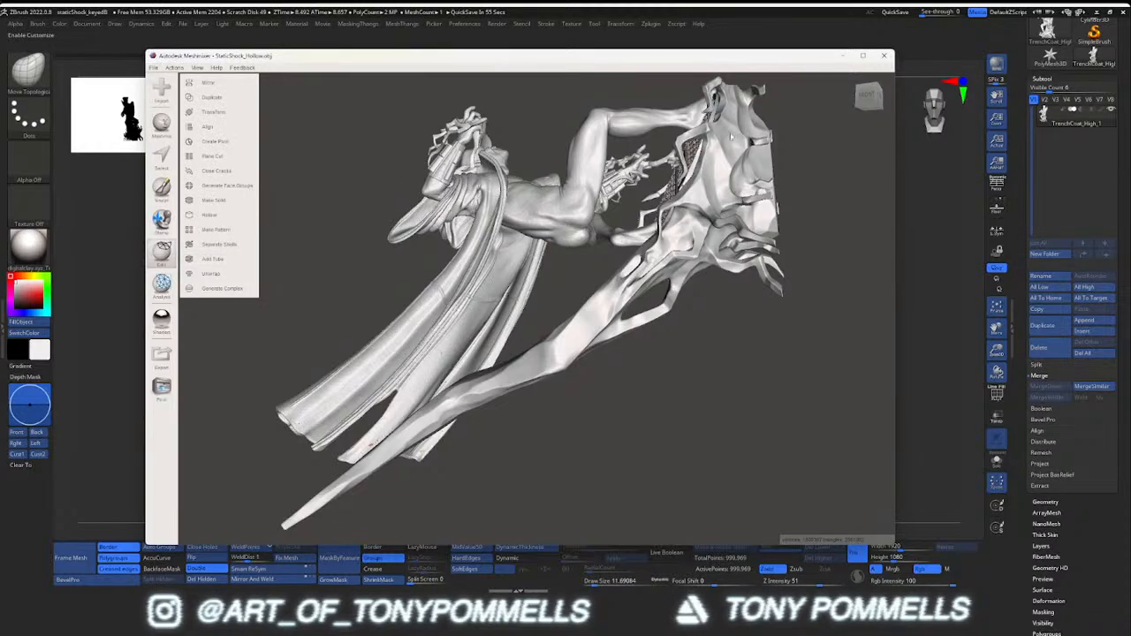
click(861, 93)
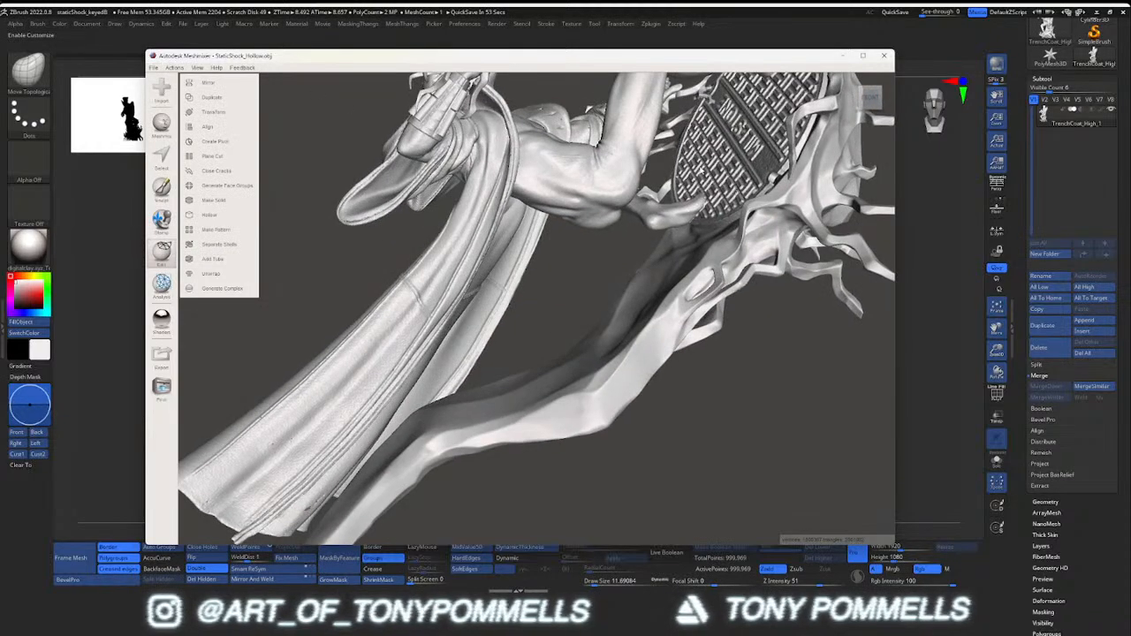
right_drag(701, 169, 546, 218)
scroll(508, 212, down, 5)
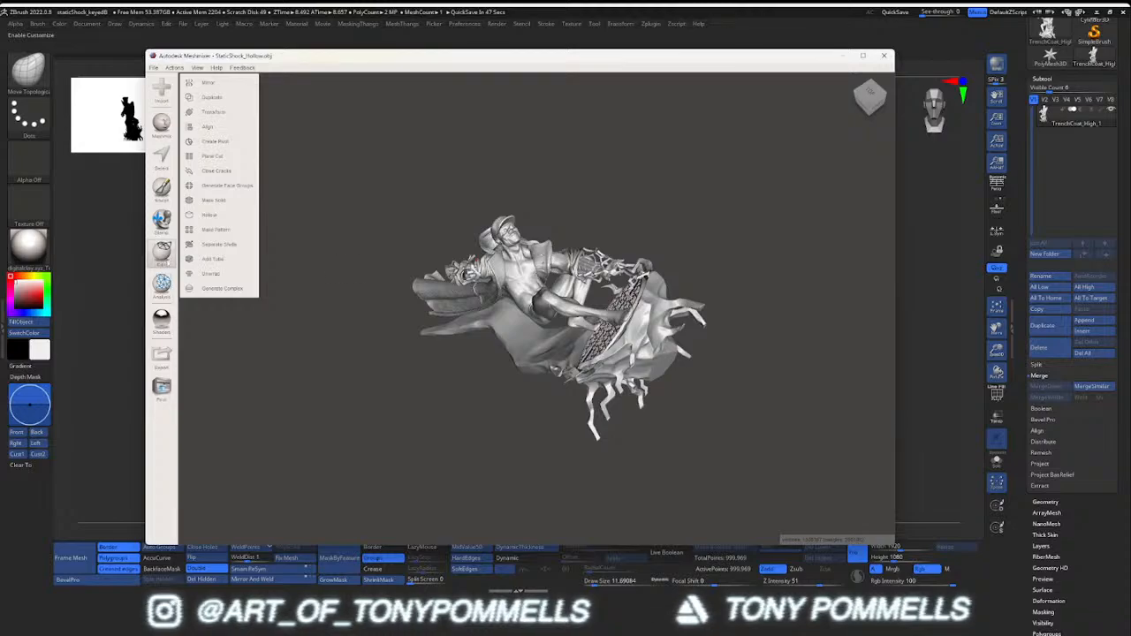
Import StaticShock_Hollow from the SingleModel folder, replacing the current mesh, and examine the imported geometry from different sides
mouse_move(161, 285)
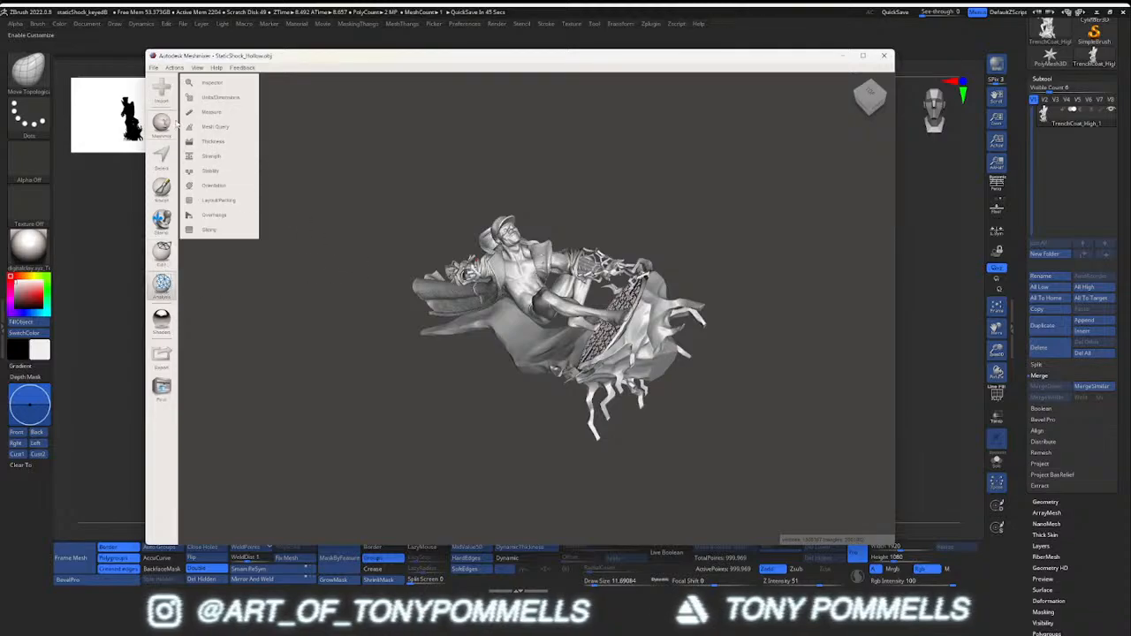
click(165, 92)
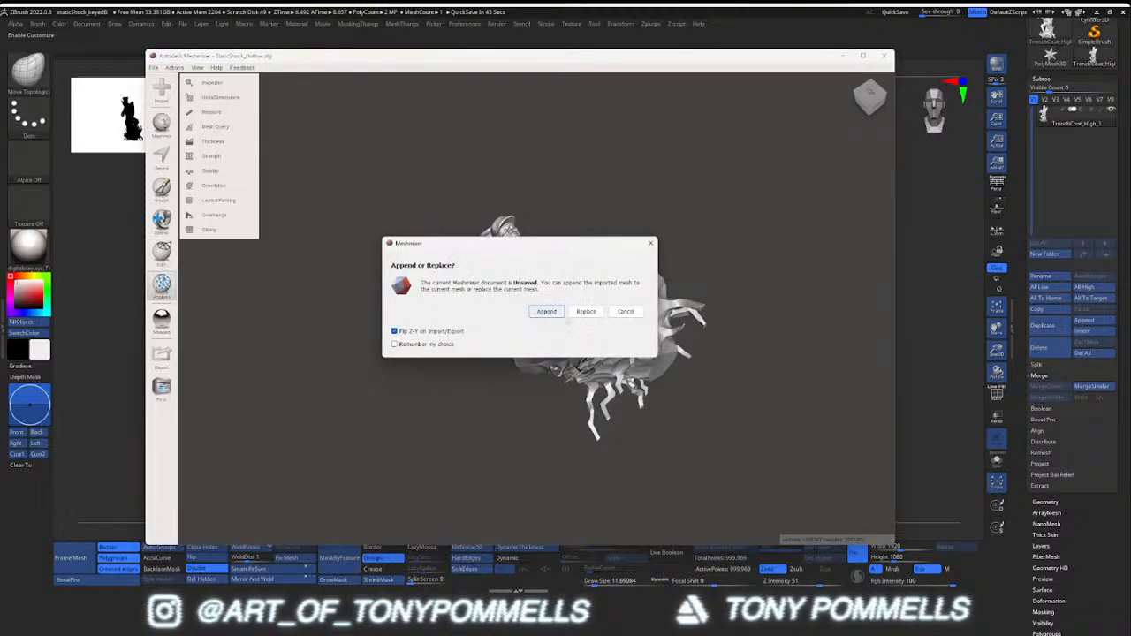
click(586, 311)
click(274, 137)
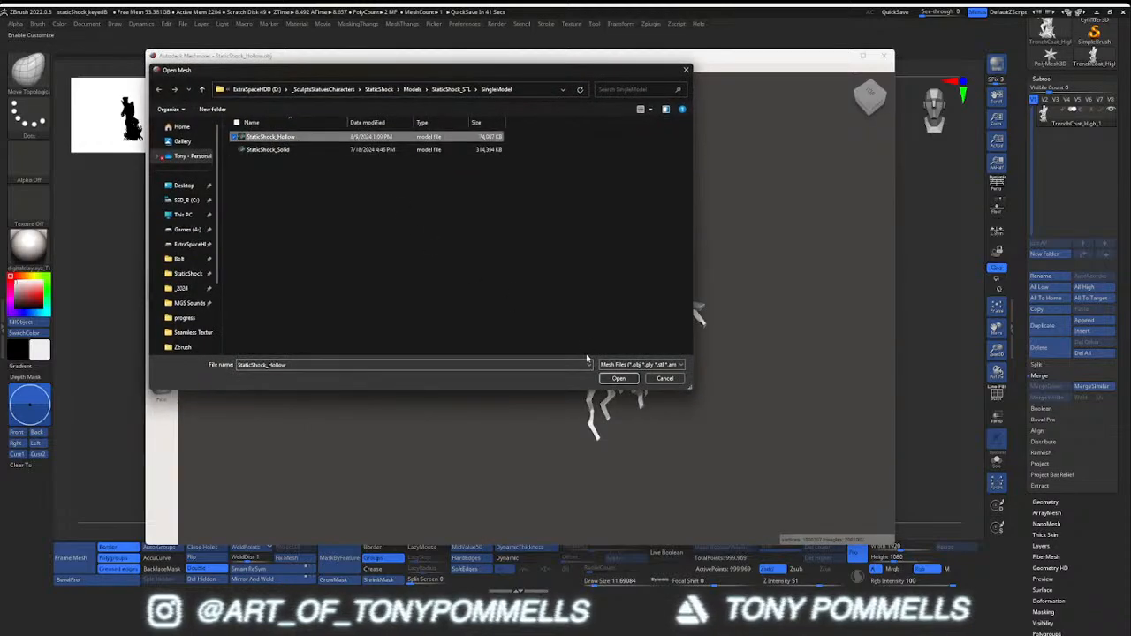
click(618, 378)
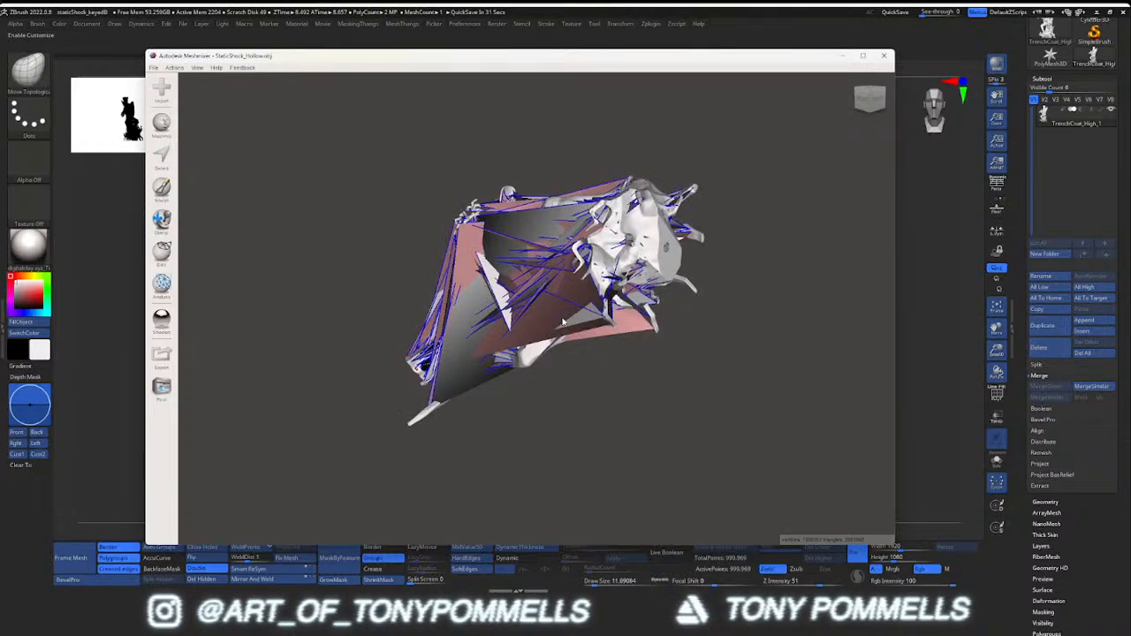
scroll(570, 301, up, 2)
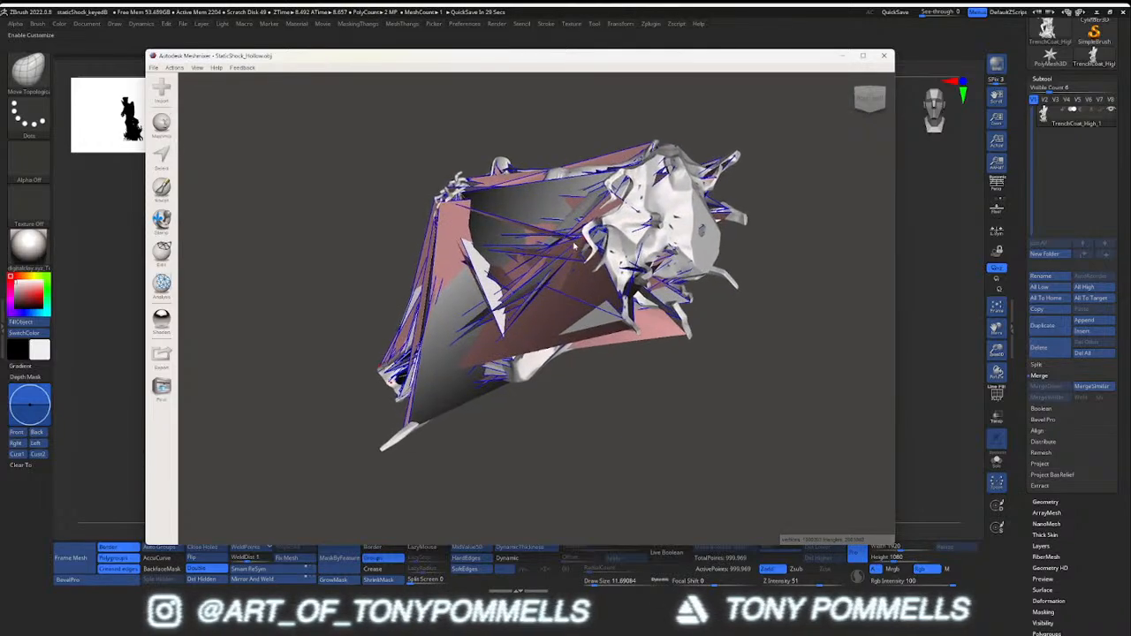
right_drag(570, 302, 380, 308)
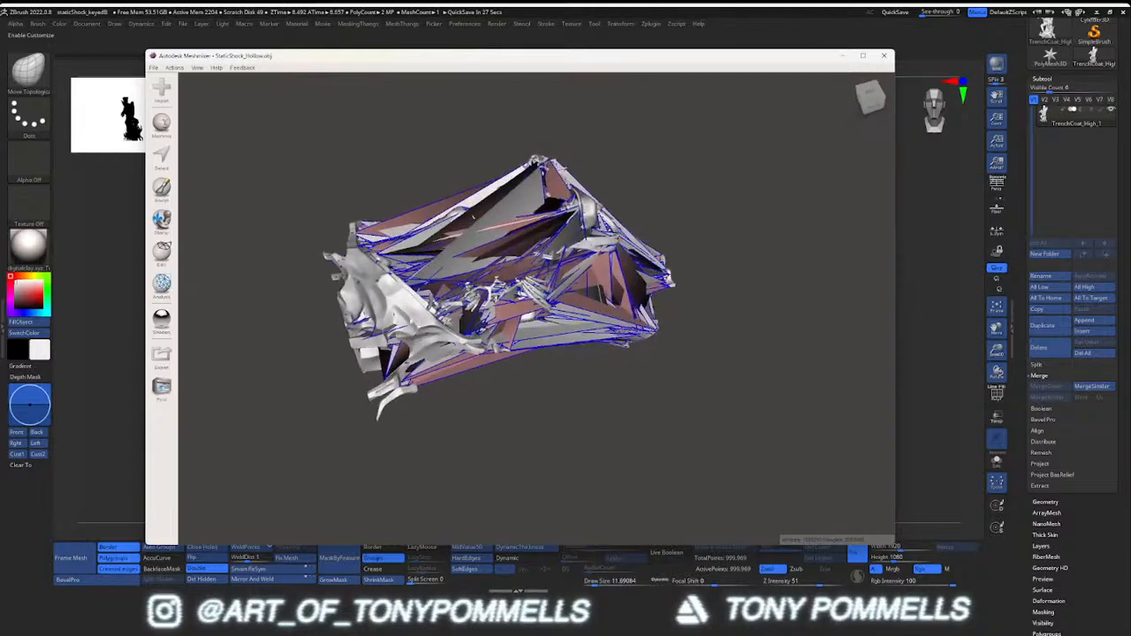
Return to ZBrush and examine the decimated statue with its polygon wireframe shown and hidden
click(913, 260)
right_drag(552, 313, 539, 315)
alt+right_drag(539, 315, 583, 331)
right_drag(583, 331, 503, 322)
key(shift+f)
key(shift+f)
ctrl+right_drag(609, 305, 621, 345)
key(shift+f)
right_drag(495, 331, 601, 335)
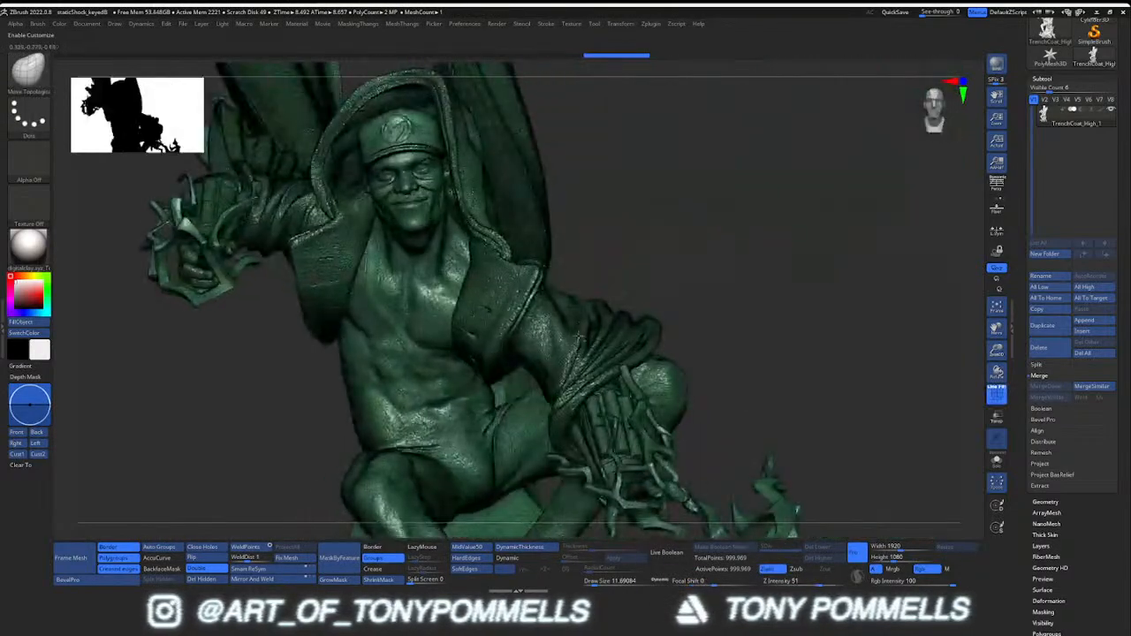
alt+right_drag(565, 397, 526, 264)
key(shift+f)
key(ctrl+z)
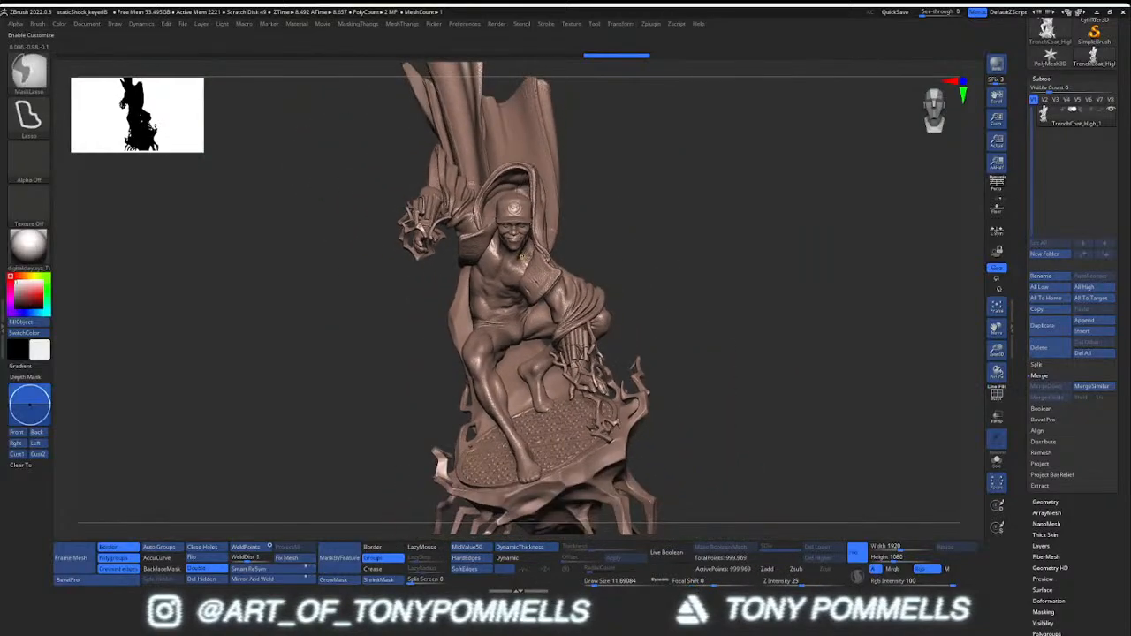
mouse_move(530, 262)
ctrl+right_down()
mouse_move(527, 296)
mouse_move(538, 268)
mouse_move(579, 273)
mouse_move(570, 249)
mouse_move(534, 281)
mouse_move(590, 265)
mouse_move(561, 267)
ctrl+right_up()
key(shift+f)
key(shift+f)
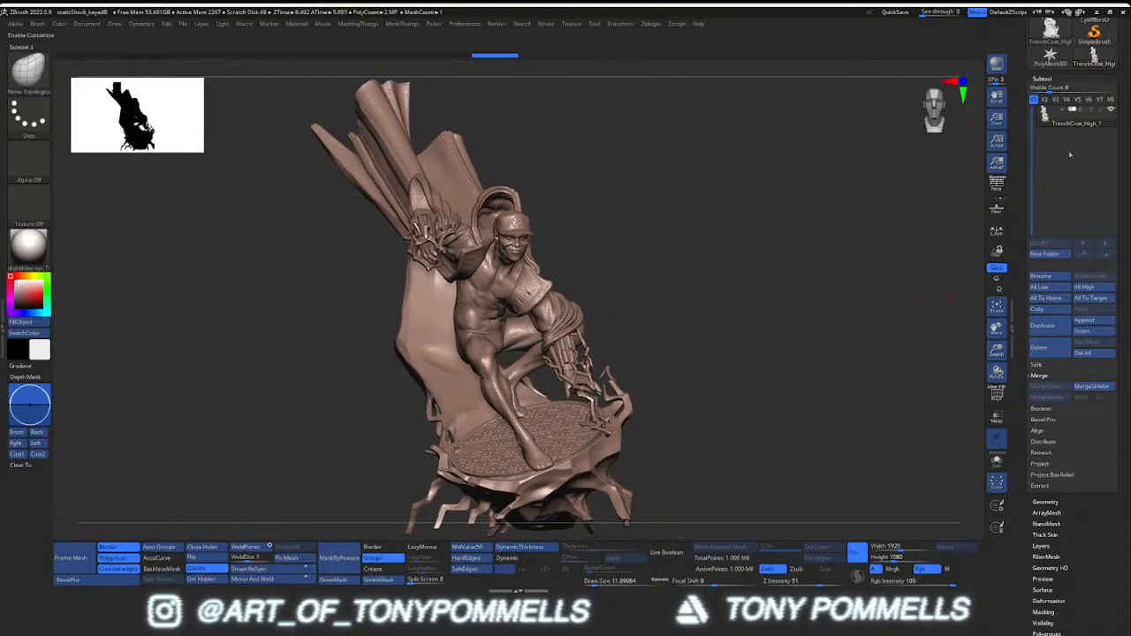
Check the statue's mesh integrity and optimize its points order
click(1045, 501)
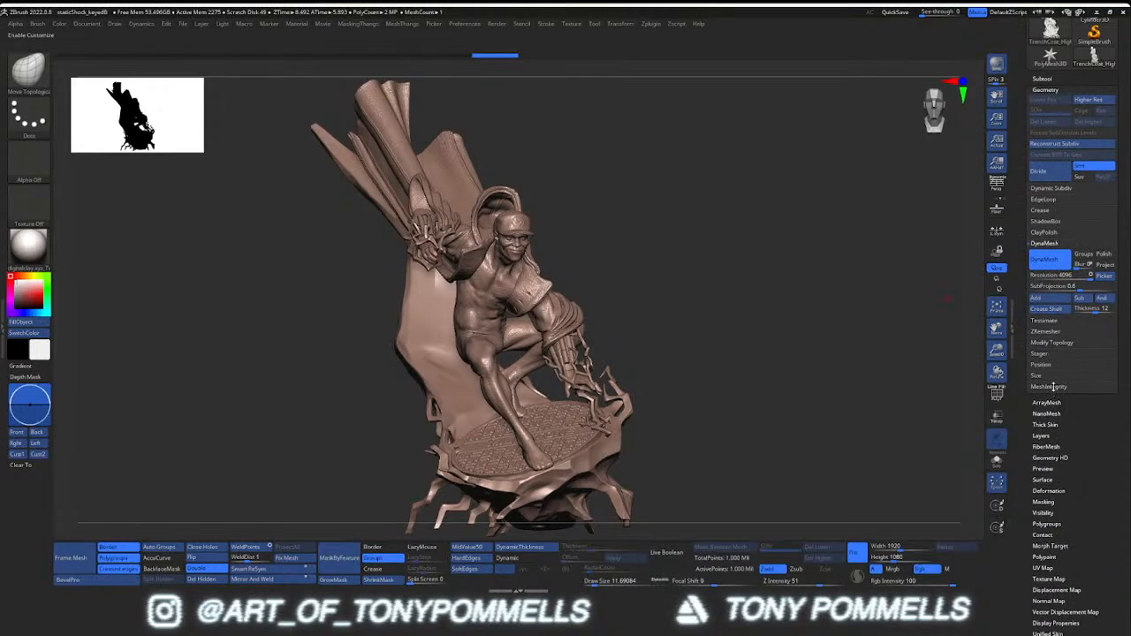
click(1051, 320)
click(1061, 332)
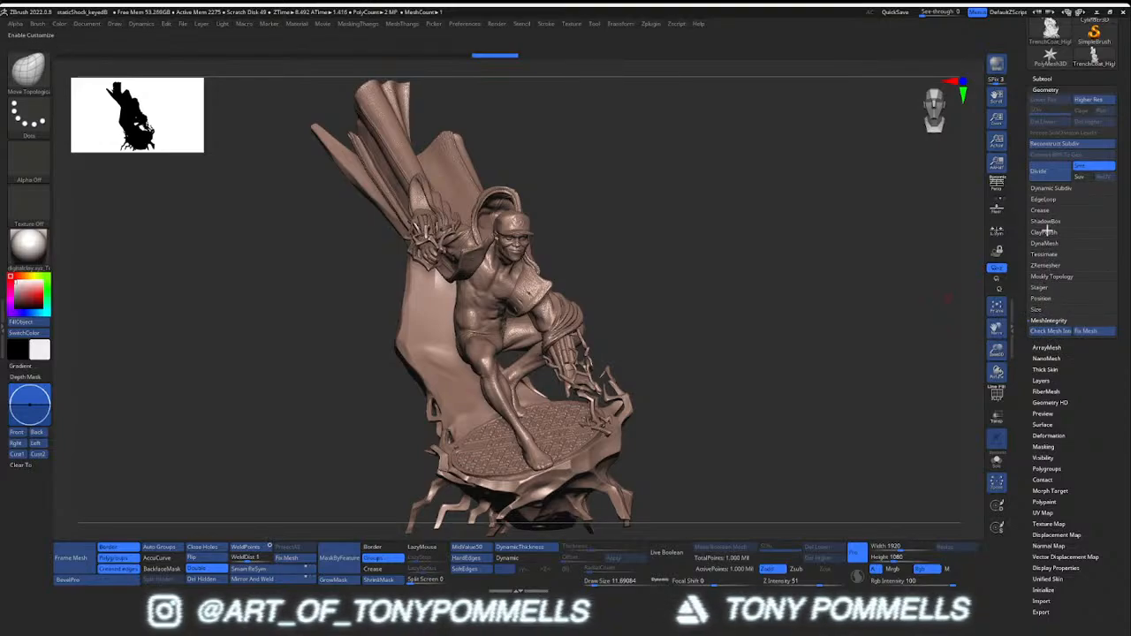
click(1054, 277)
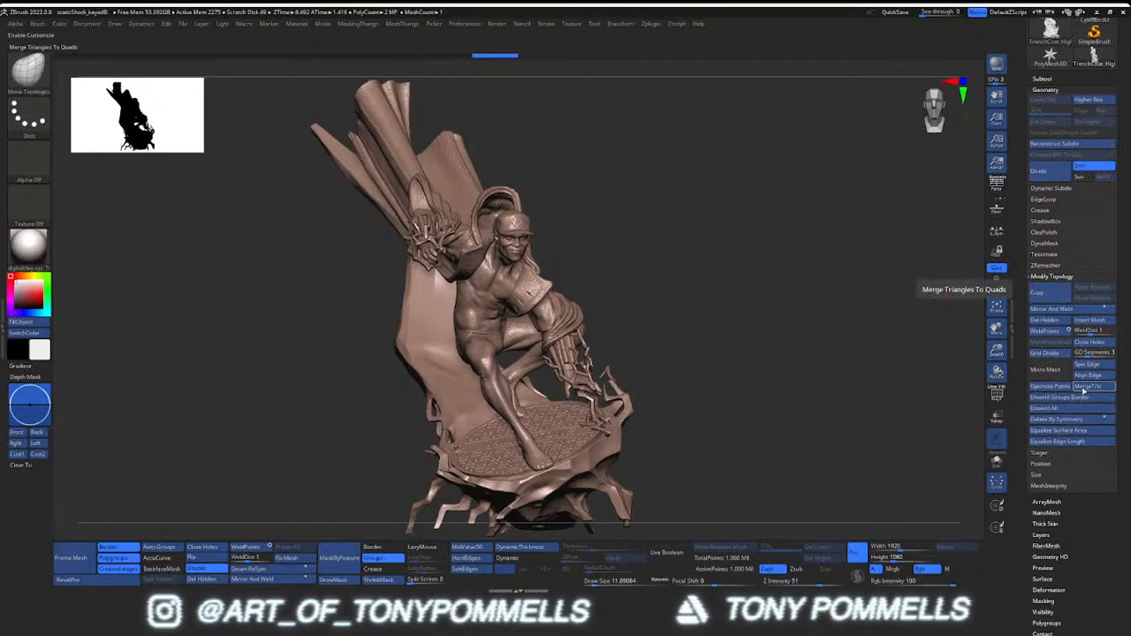
click(1070, 390)
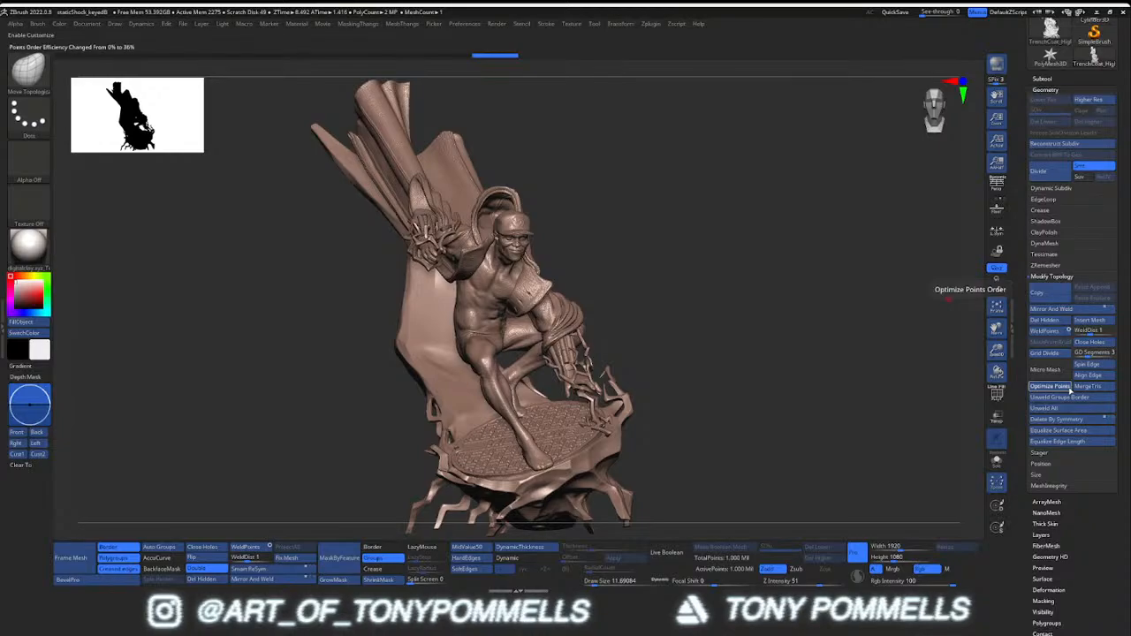
Export the optimized statue as an OBJ through 3D Print Hub, overwriting StaticShock_Hollow in the SingleModel folder
mouse_move(616, 266)
ctrl+right_down()
mouse_move(621, 333)
mouse_move(665, 275)
ctrl+right_up()
key(f)
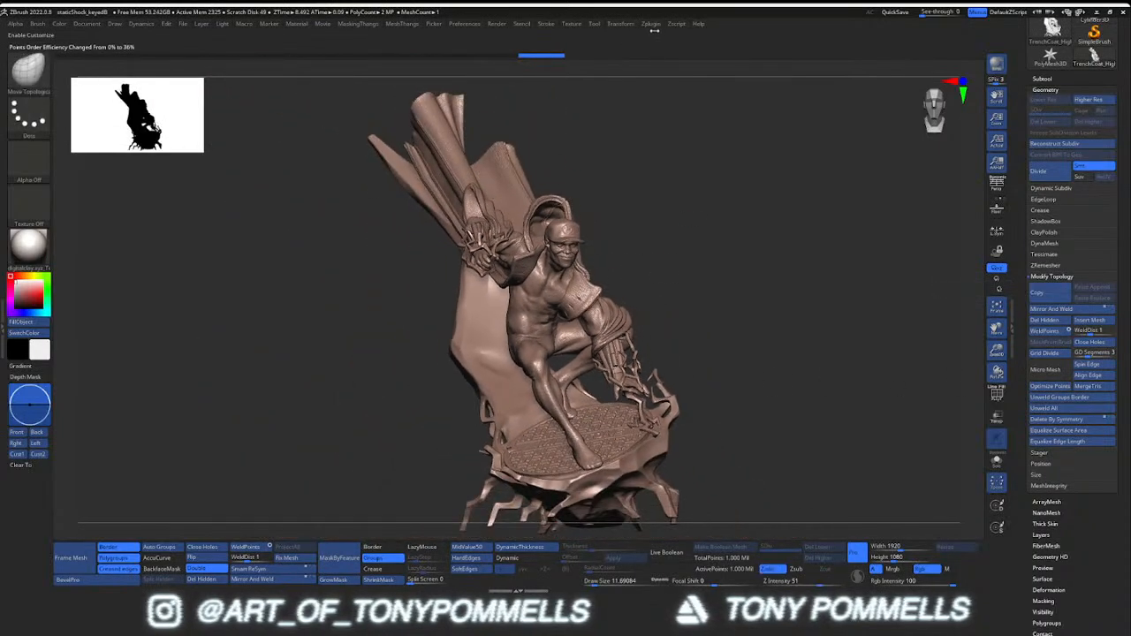
click(650, 23)
click(708, 332)
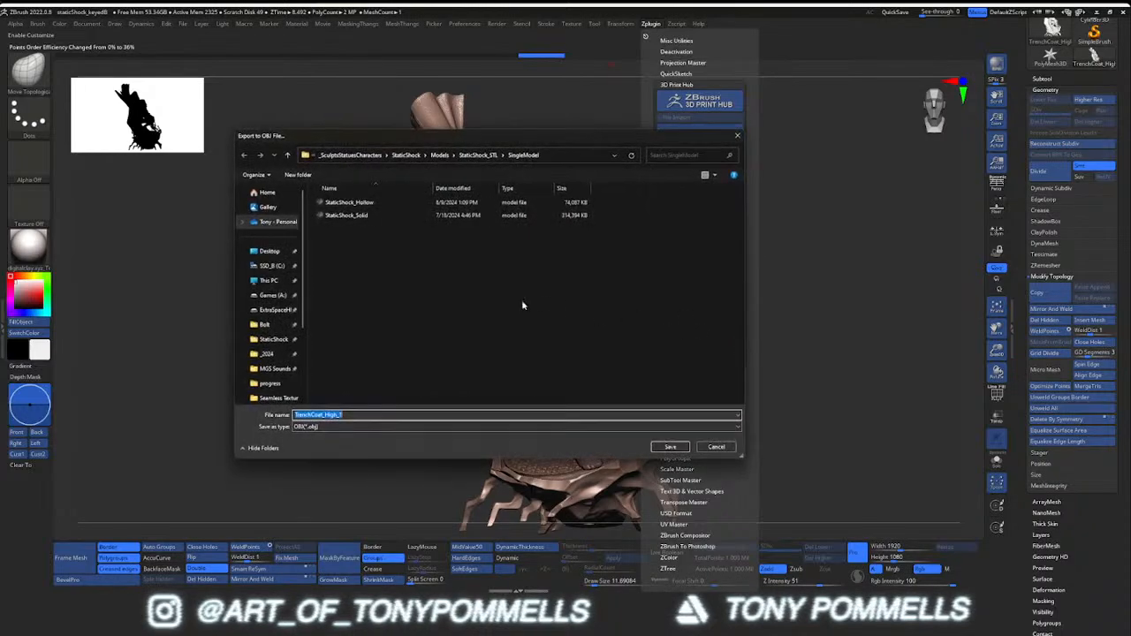
click(349, 202)
click(669, 447)
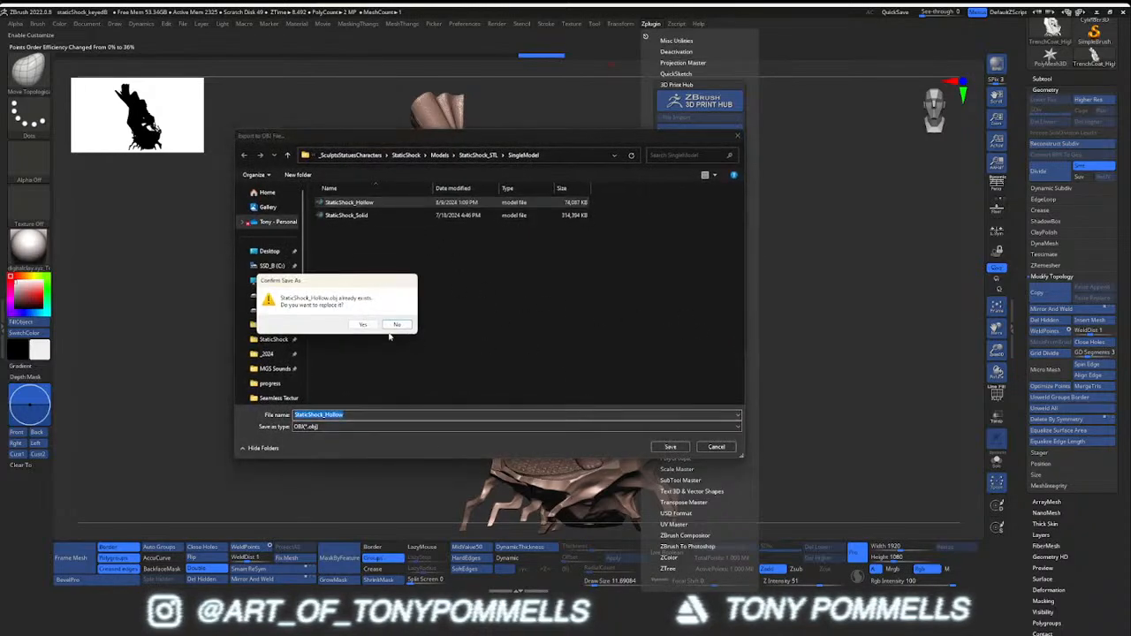
click(371, 330)
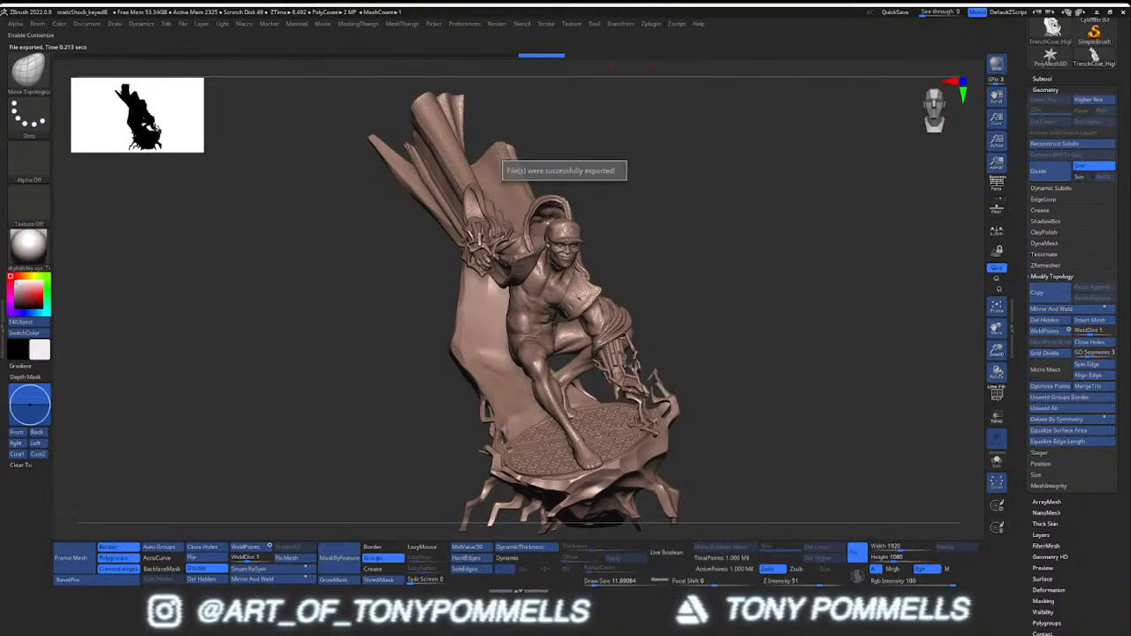
Switch to Meshmixer and import the re-exported StaticShock_Hollow, replacing the mesh loaded there
key(alt+Tab)
drag(121, 200, 98, 185)
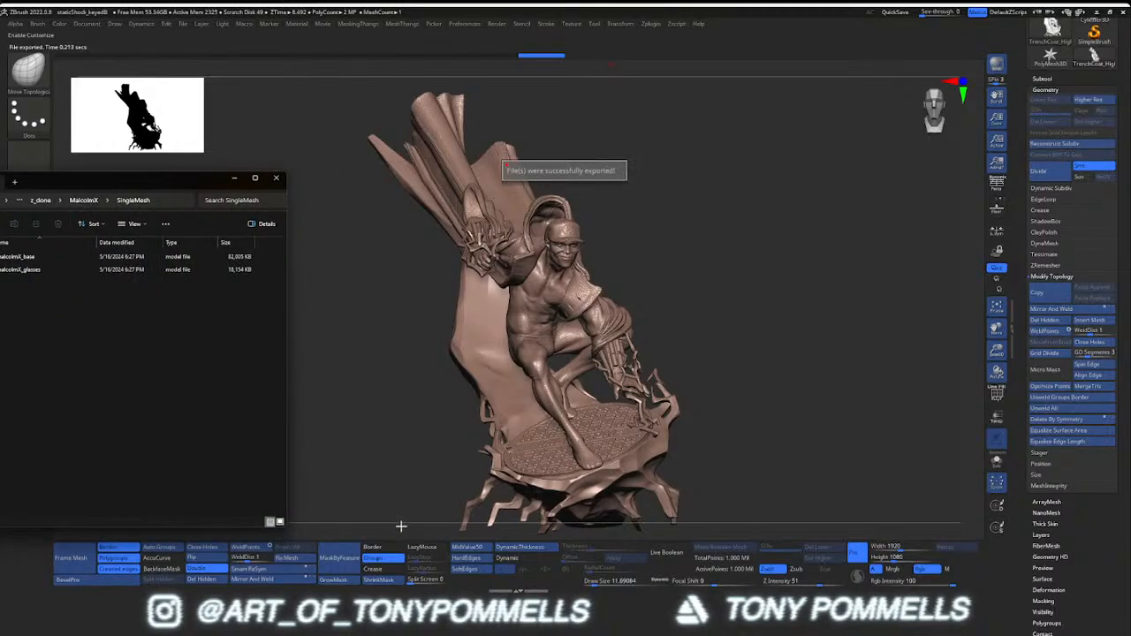
key(alt+Tab)
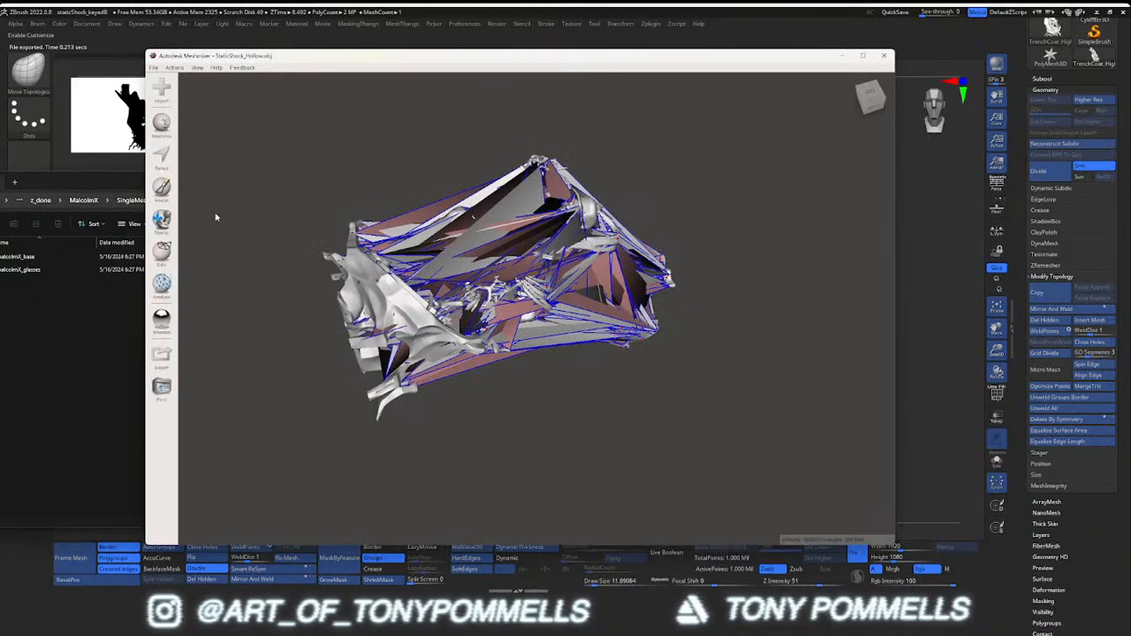
click(162, 89)
click(585, 311)
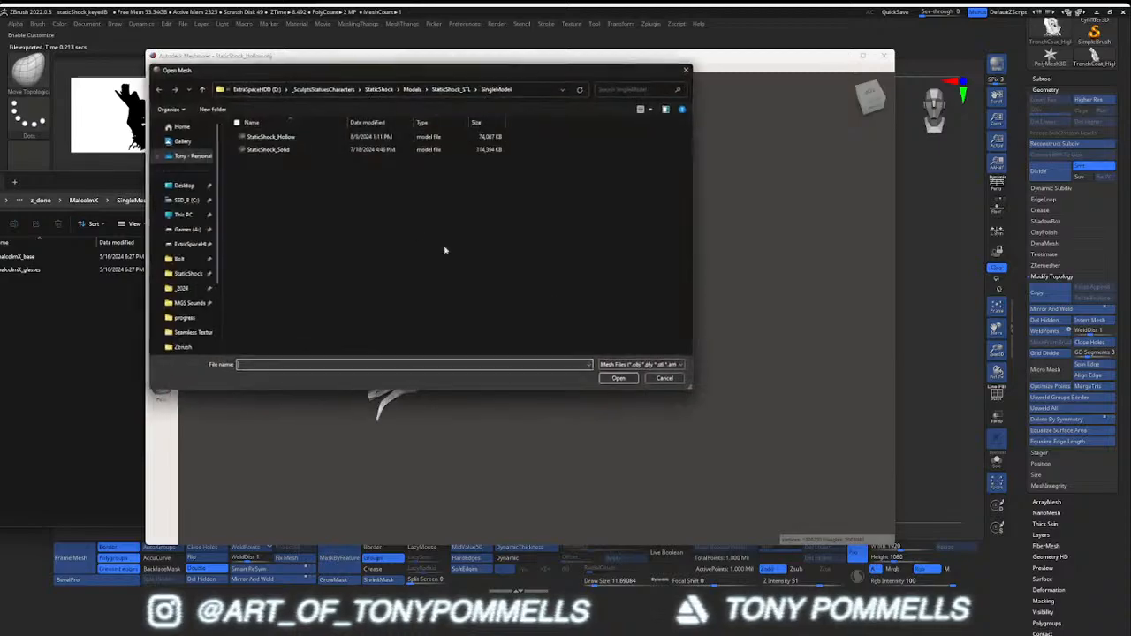
click(265, 139)
click(621, 378)
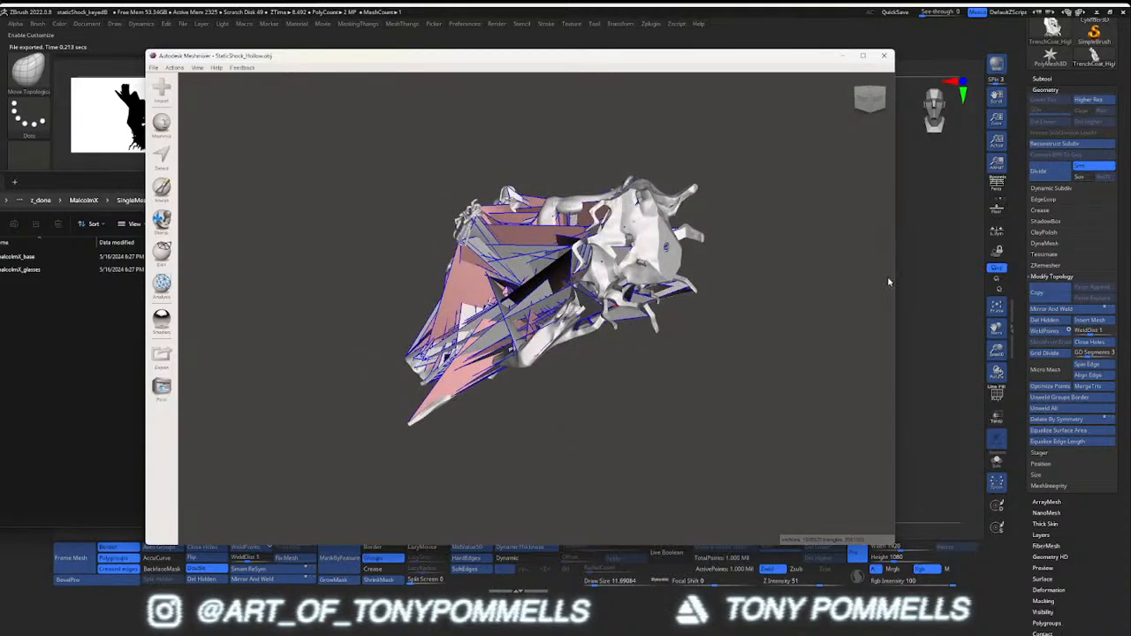
Go back to ZBrush and recheck the statue's wireframe from several angles
click(918, 264)
right_drag(530, 296, 449, 309)
key(shift+f)
key(shift+f)
ctrl+right_drag(592, 306, 591, 336)
right_drag(591, 288, 751, 305)
mouse_move(751, 305)
ctrl+right_down()
mouse_move(804, 274)
mouse_move(765, 312)
ctrl+right_up()
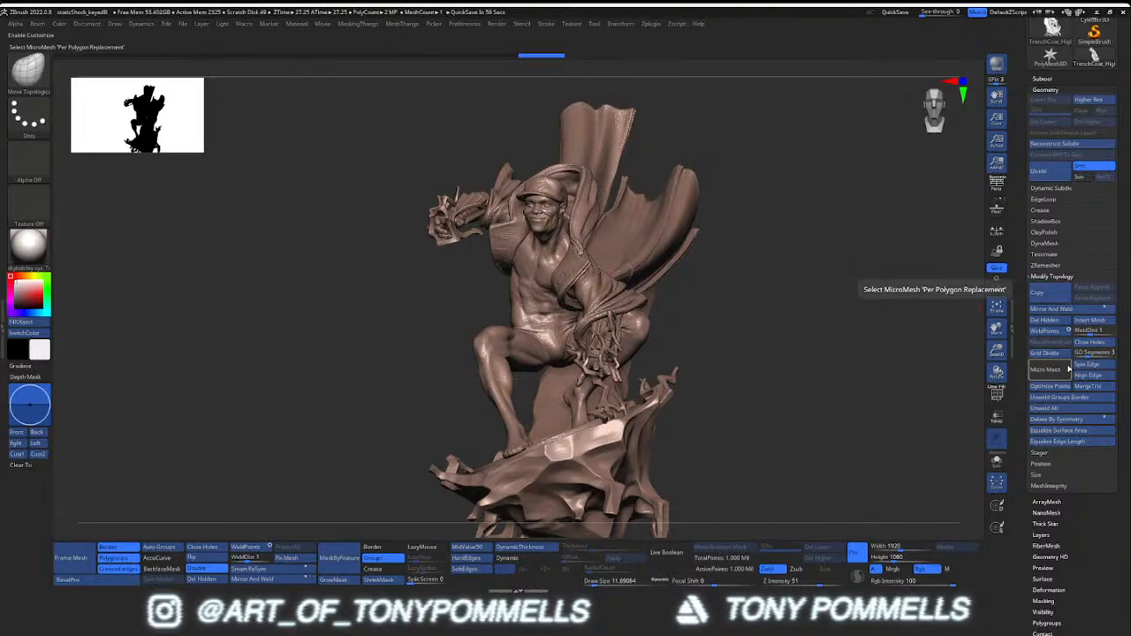
Read the descriptions of the Micro Mesh and Optimize Points commands, and optimize the statue's points order once more
key(ctrl)
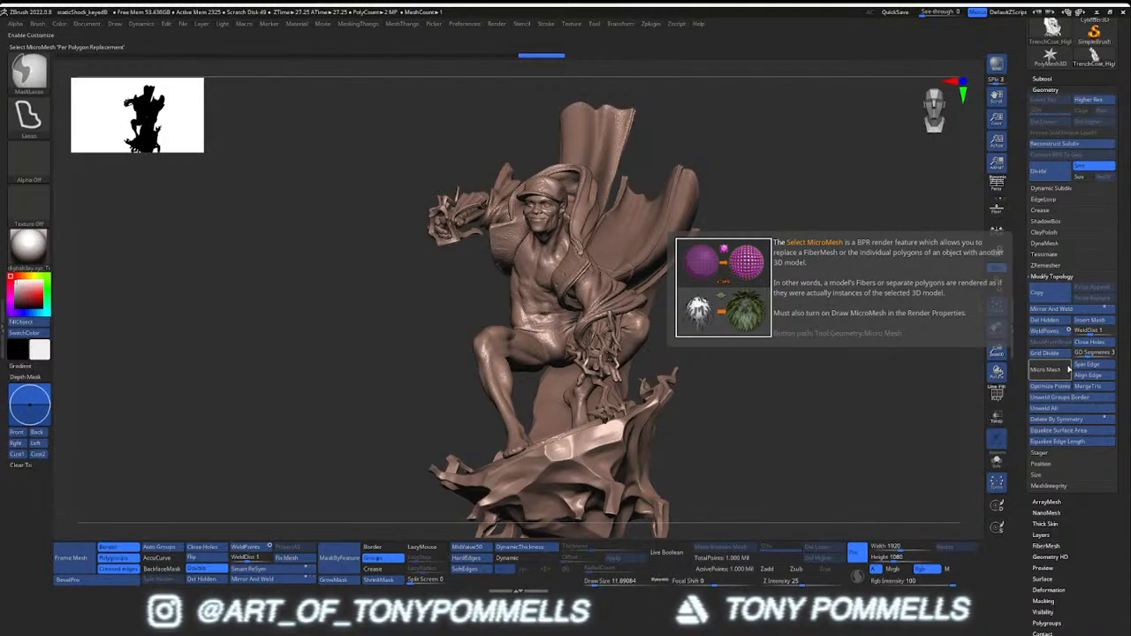
mouse_move(1089, 371)
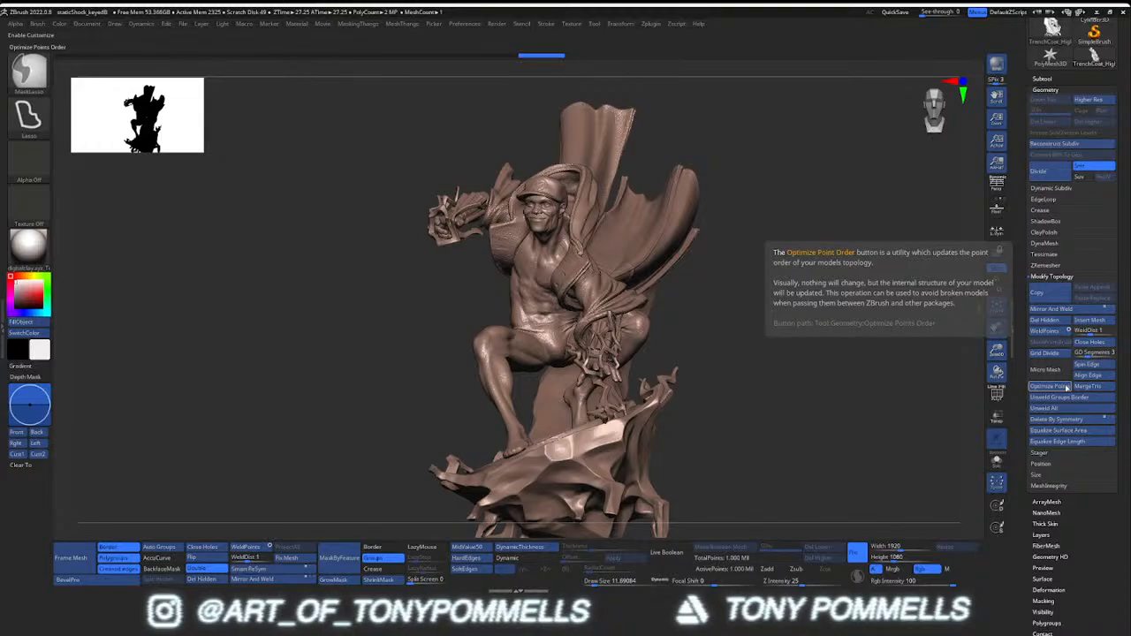
click(1056, 387)
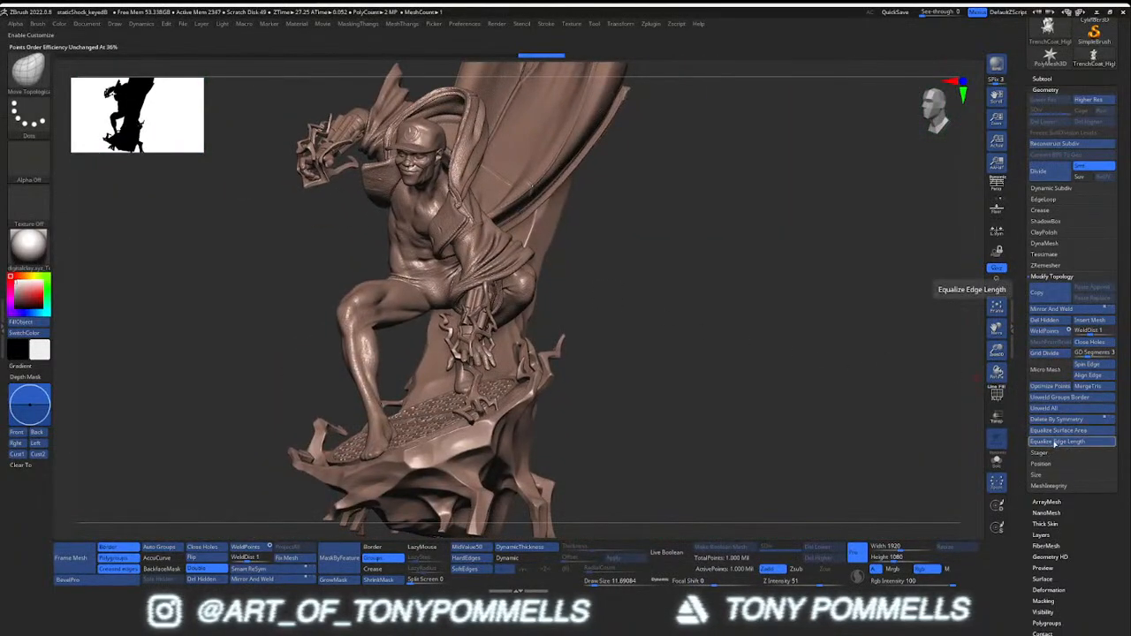
Read the Equalize Edge Length description, run Fix Mesh on the statue, and view it from another angle
key(ctrl)
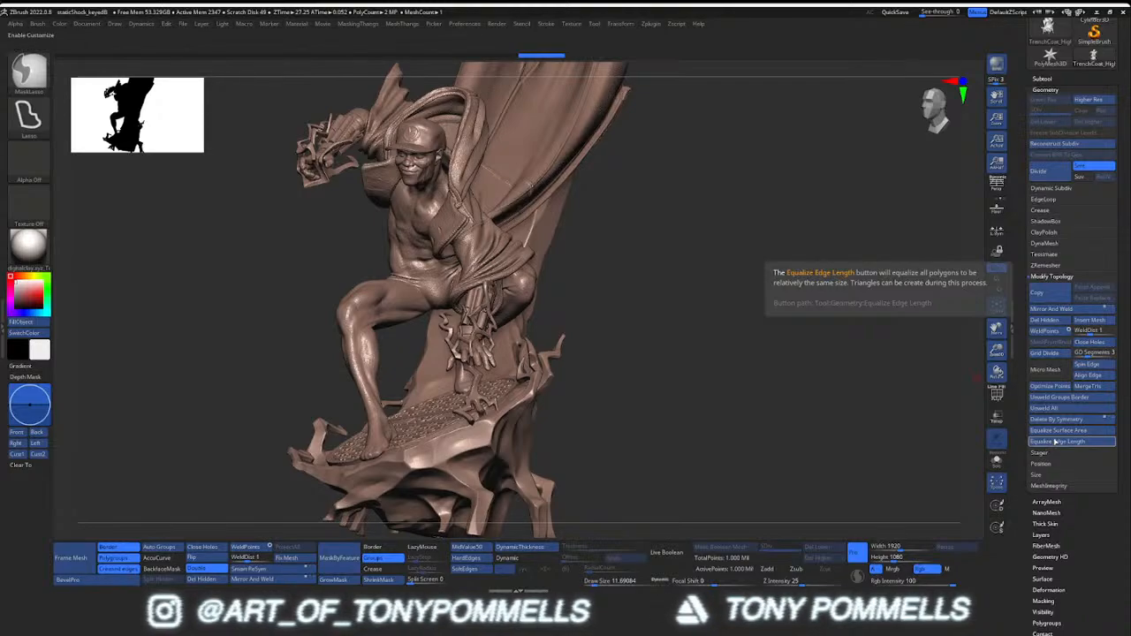
click(1050, 463)
click(1047, 298)
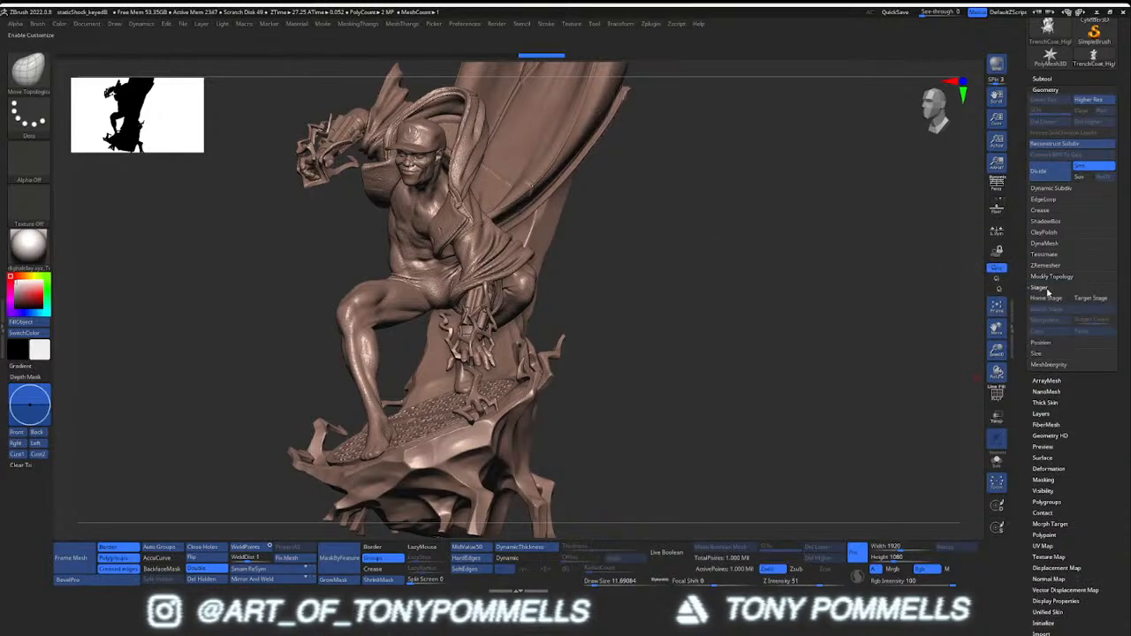
click(1050, 321)
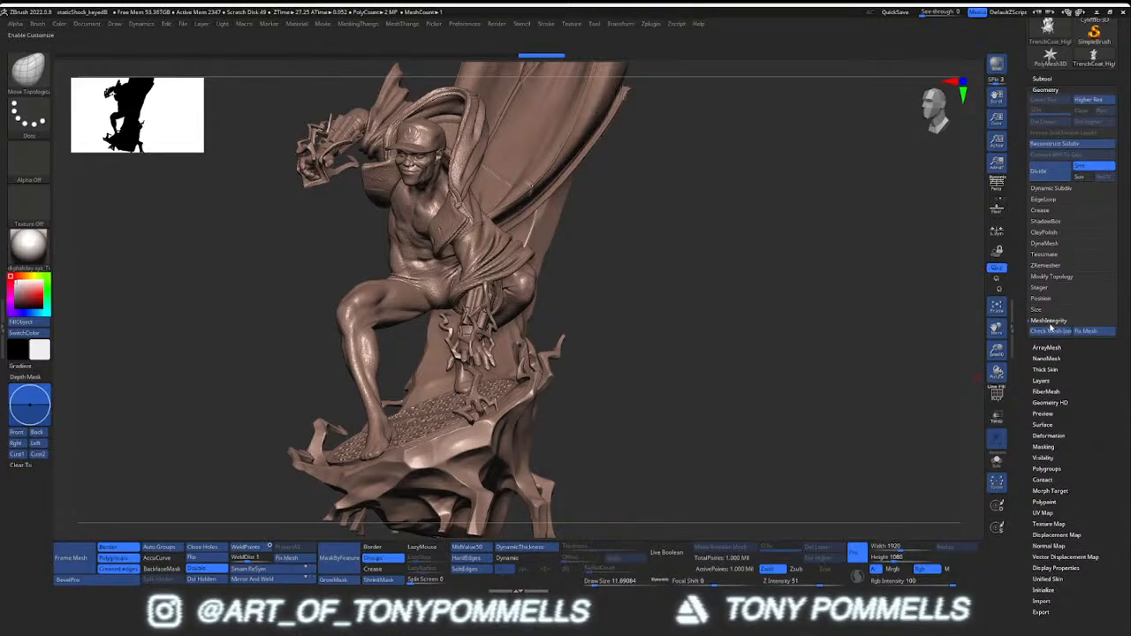
click(1083, 331)
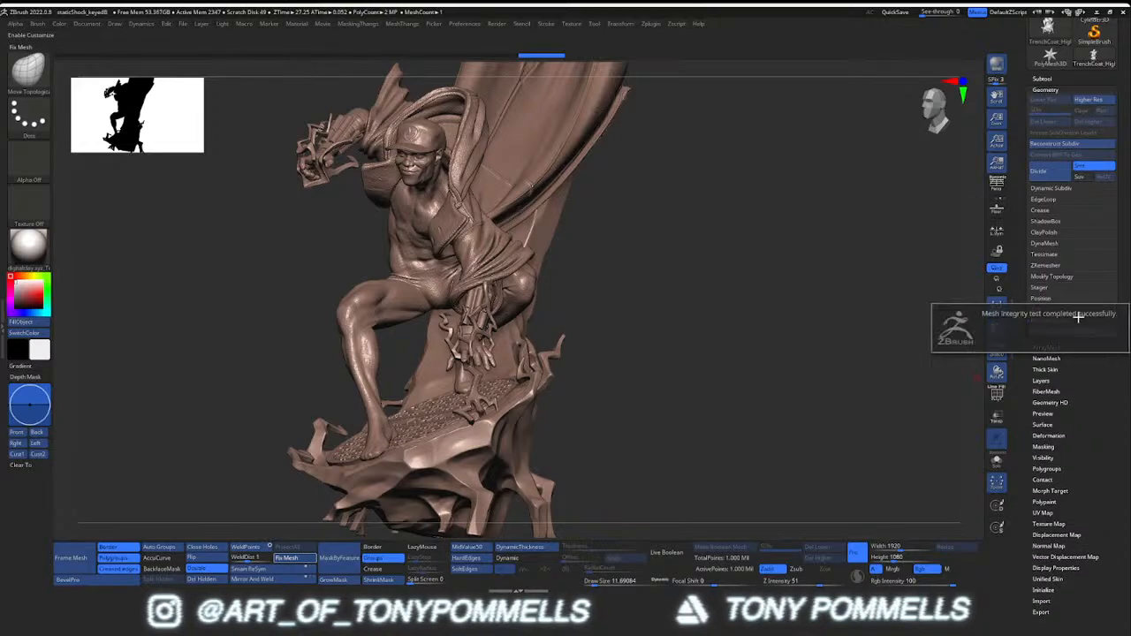
mouse_move(889, 285)
mouse_down()
mouse_move(763, 273)
mouse_move(778, 267)
mouse_up()
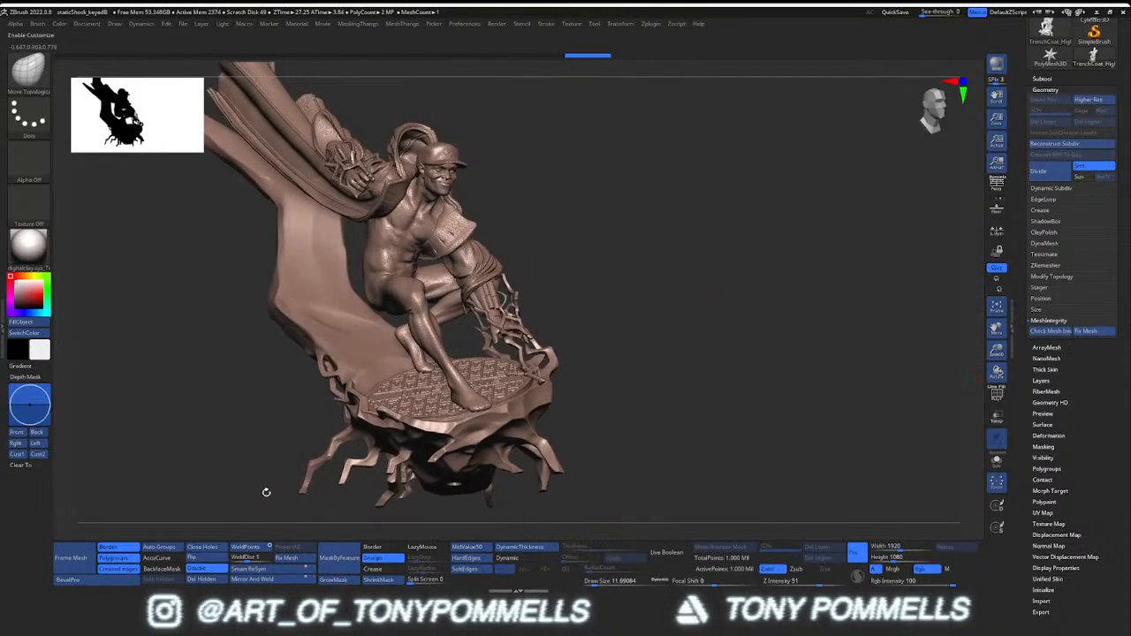
Close the holes in the statue's mesh and turn off its double-sided display
click(212, 548)
mouse_move(487, 407)
right_down()
mouse_move(470, 378)
mouse_move(506, 337)
mouse_move(495, 418)
right_up()
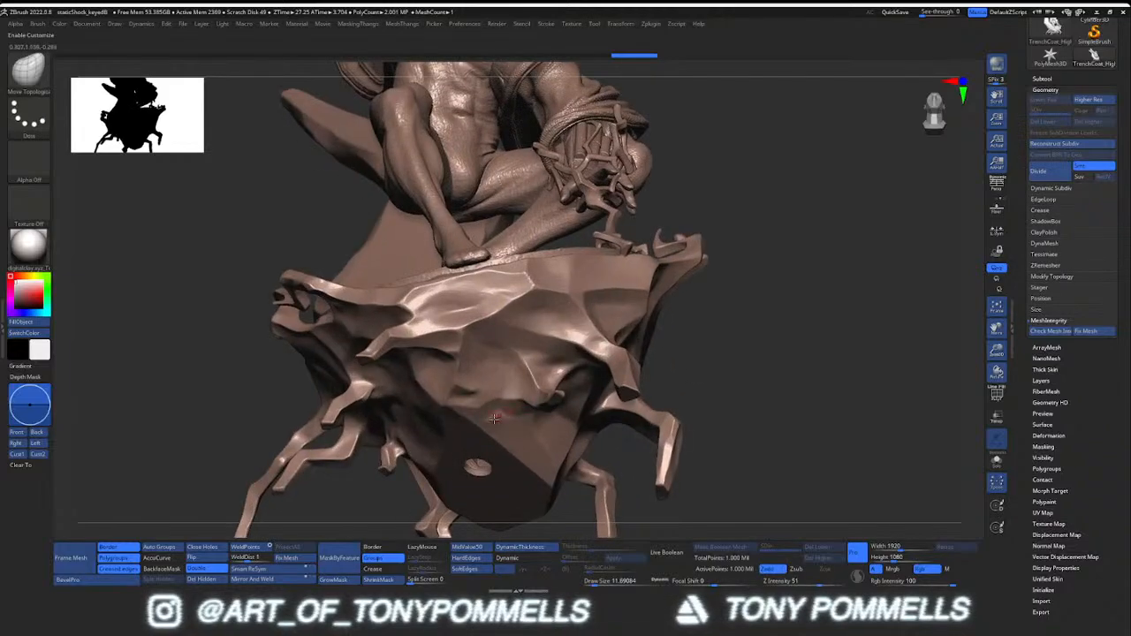
click(208, 570)
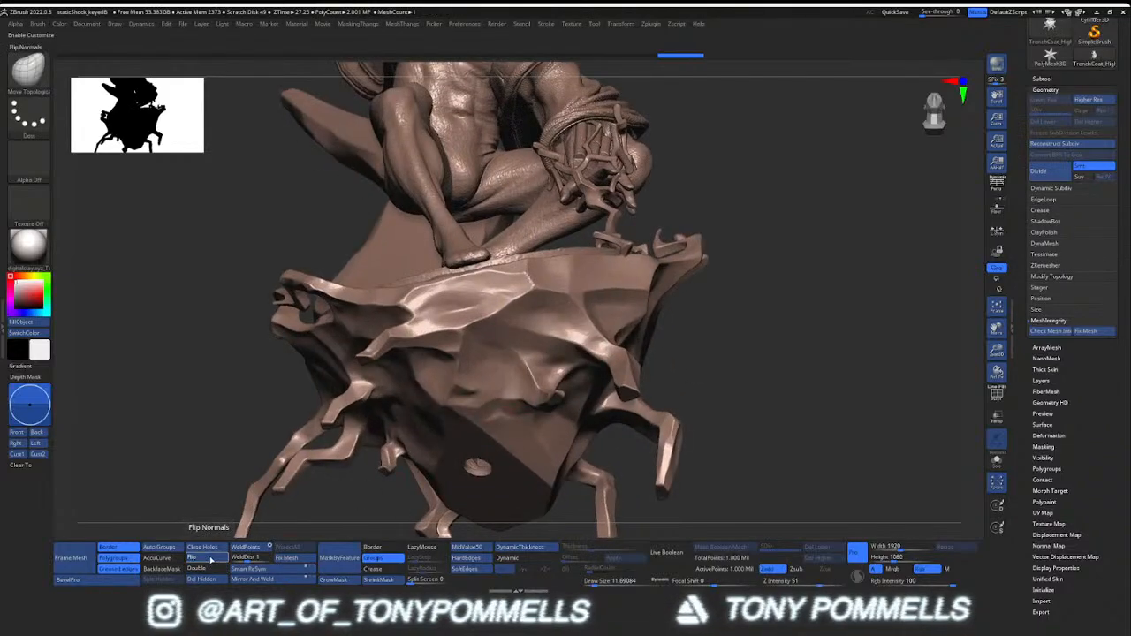
Flip the statue's normals back and forth to check the surface direction, and run Fix Mesh on the statue
click(208, 560)
click(209, 560)
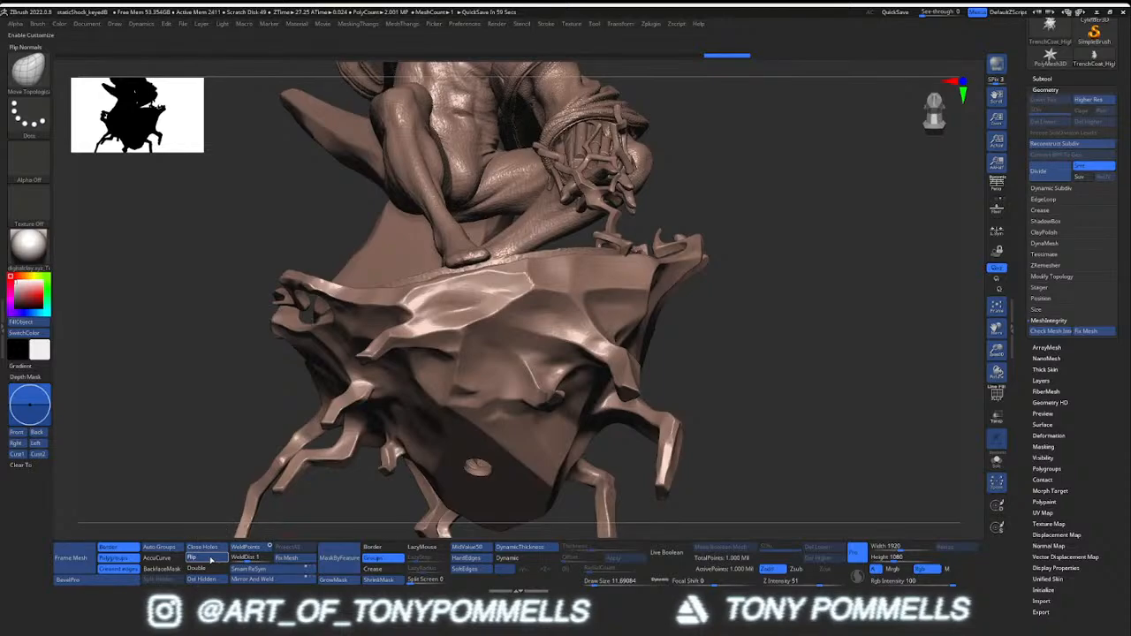
click(209, 560)
click(210, 560)
mouse_move(424, 353)
right_down()
mouse_move(441, 389)
mouse_move(521, 379)
mouse_move(539, 265)
mouse_move(495, 295)
mouse_move(548, 309)
right_up()
click(1087, 333)
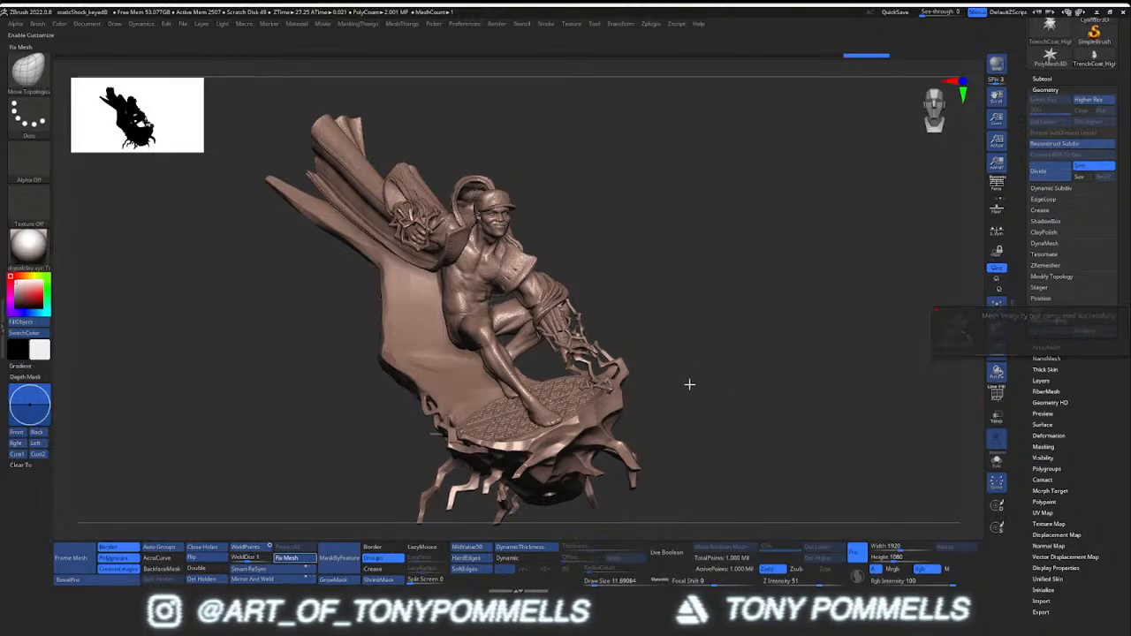
right_drag(689, 383, 710, 300)
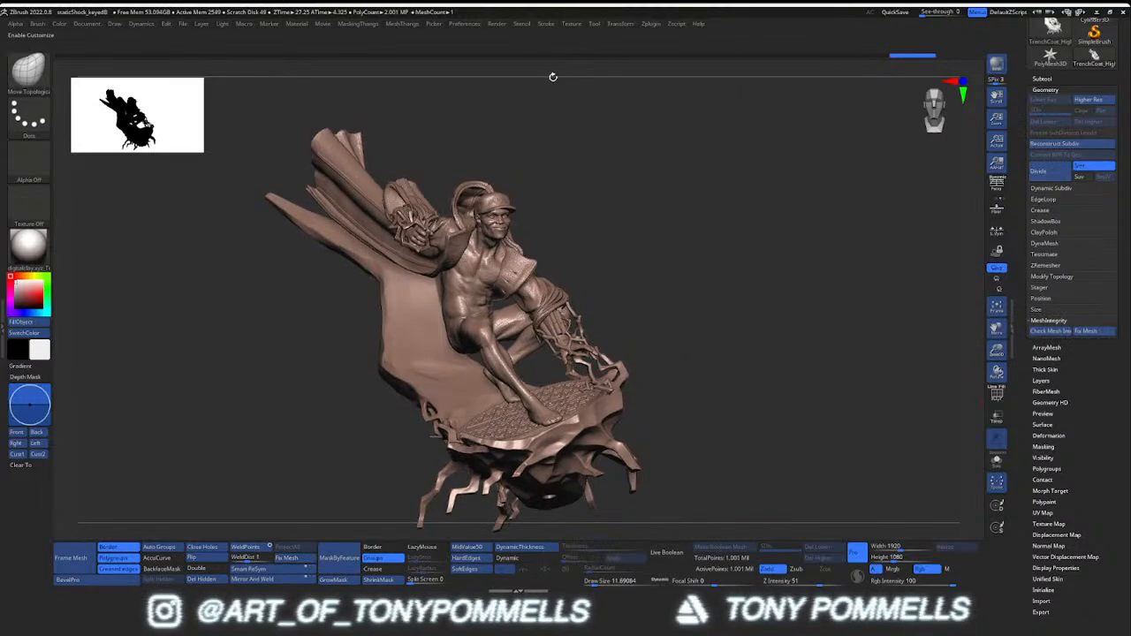
Export the statue as an OBJ, overwriting StaticShock_Hollow in the SingleModel folder
click(650, 23)
click(698, 331)
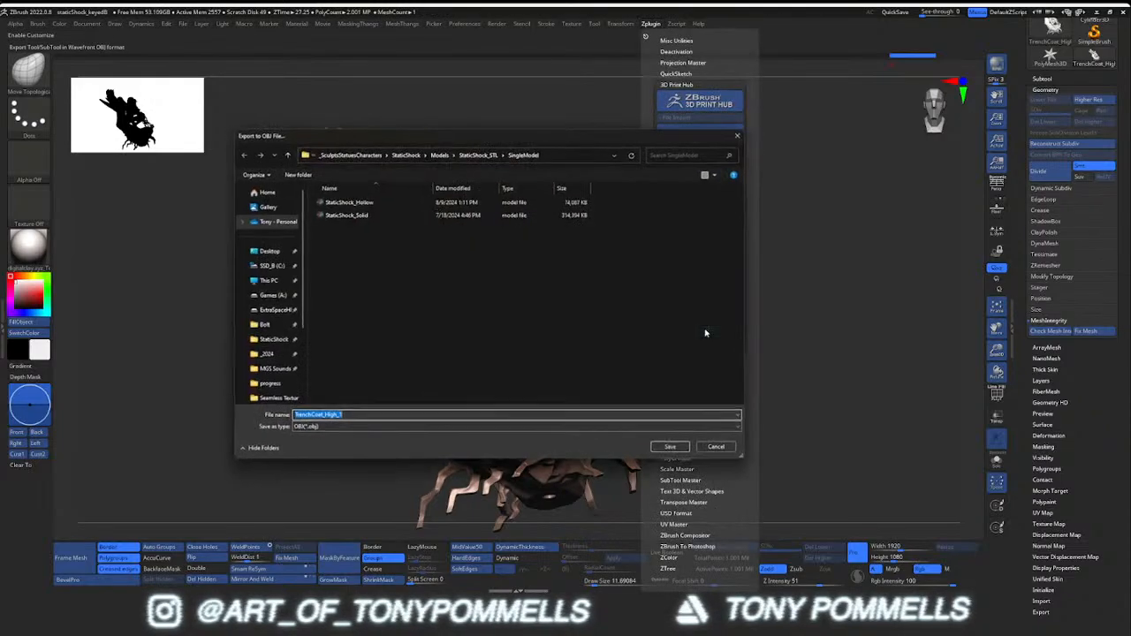
click(451, 206)
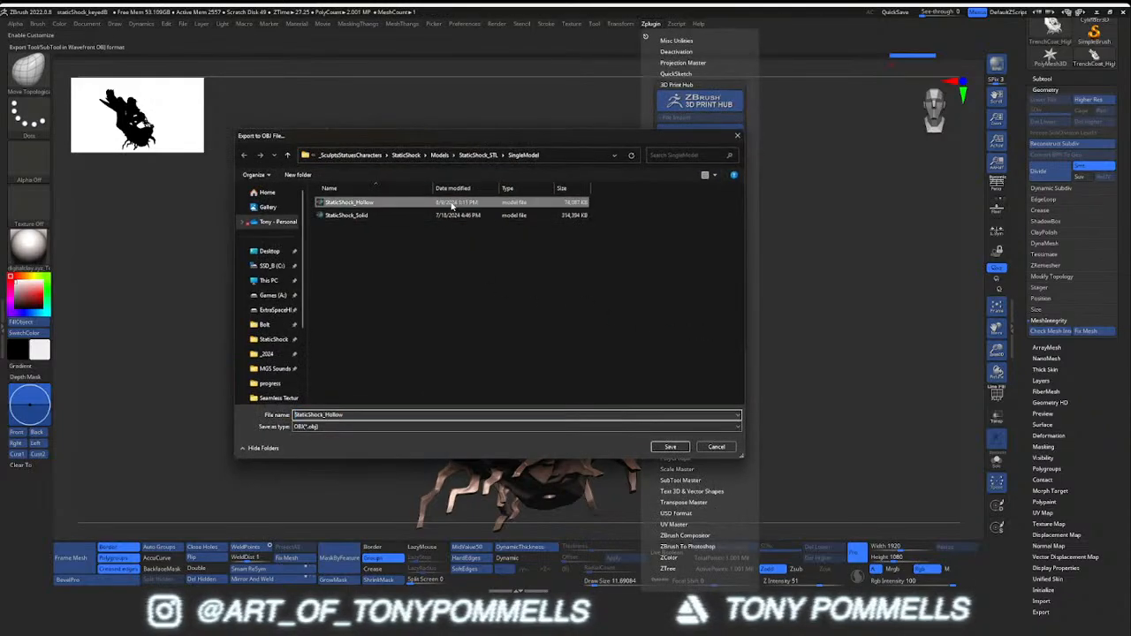
click(670, 447)
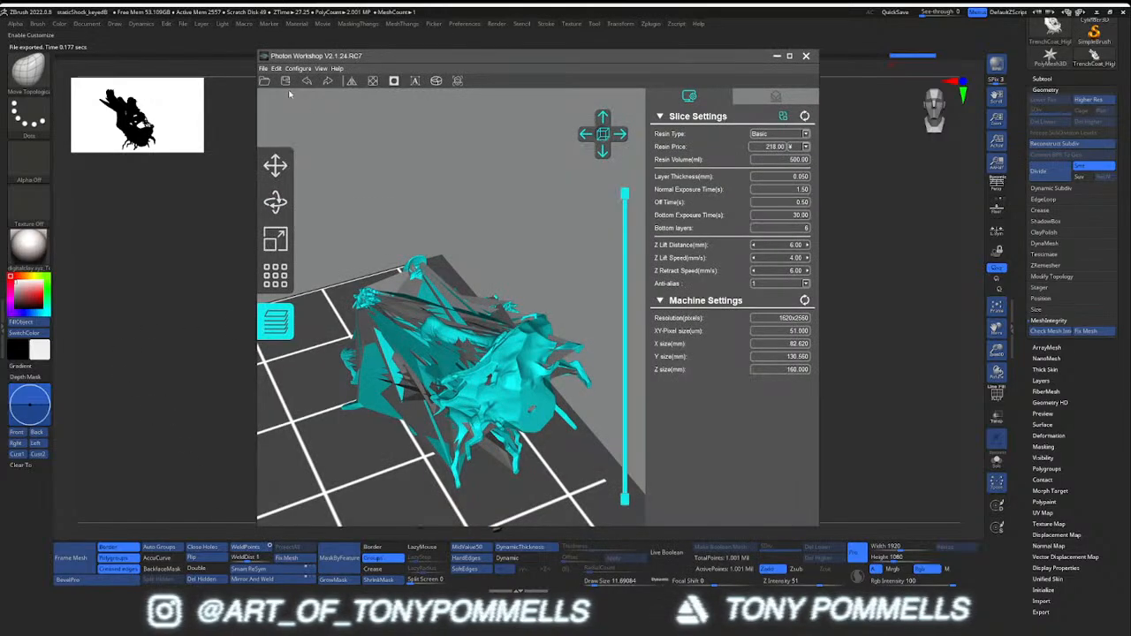
click(263, 68)
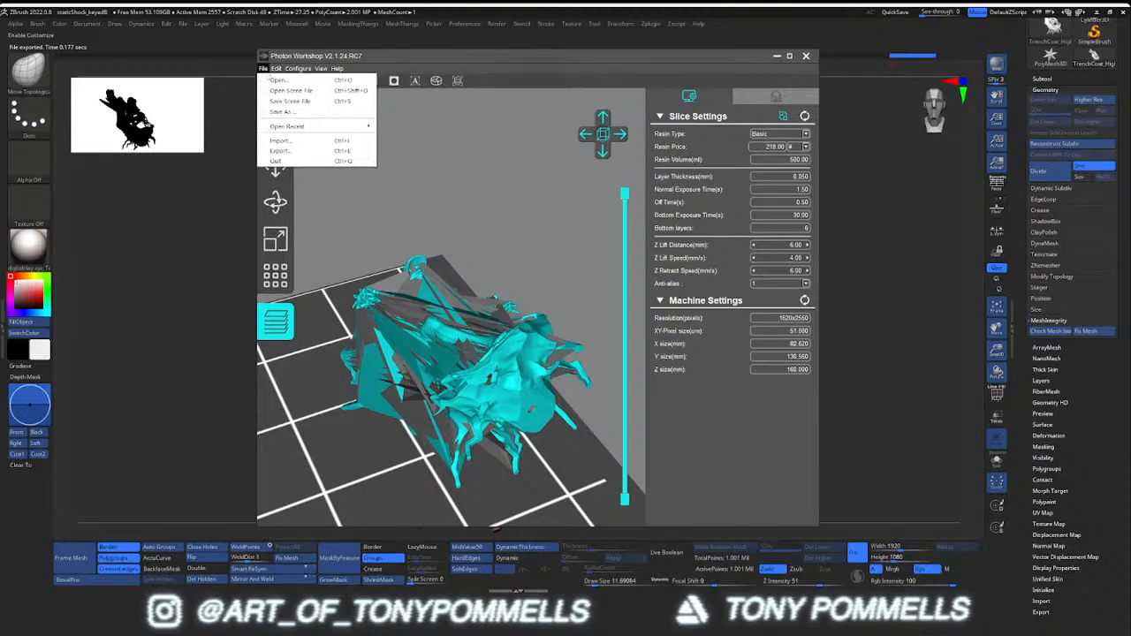
click(284, 79)
click(775, 364)
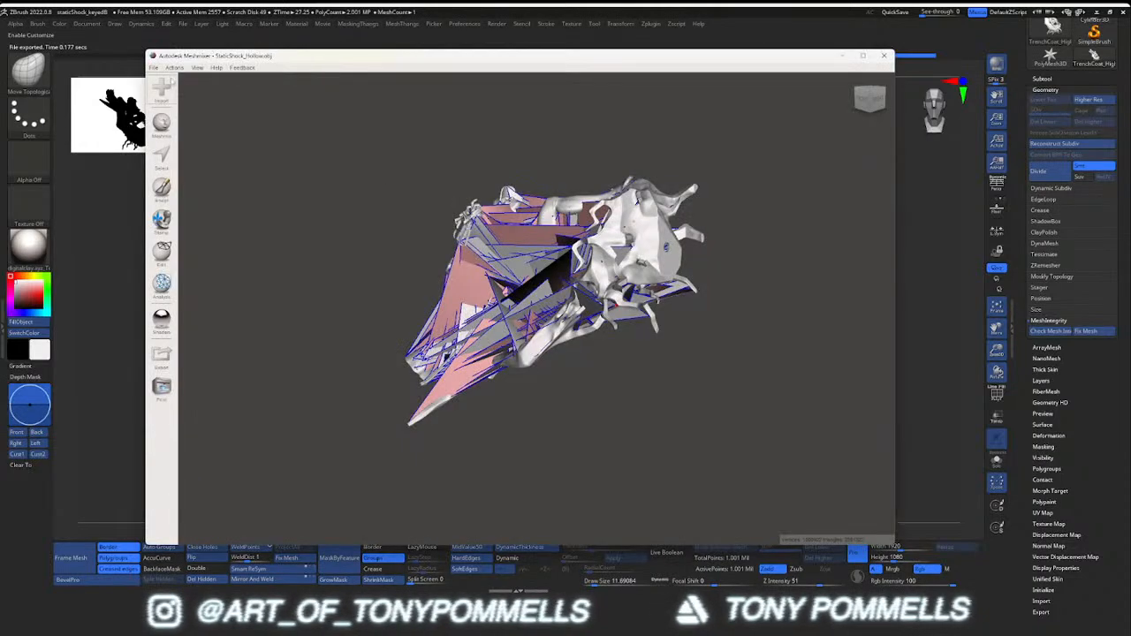
Switch to Meshmixer and import the newly exported StaticShock_Hollow, replacing the distorted mesh
click(161, 86)
click(586, 311)
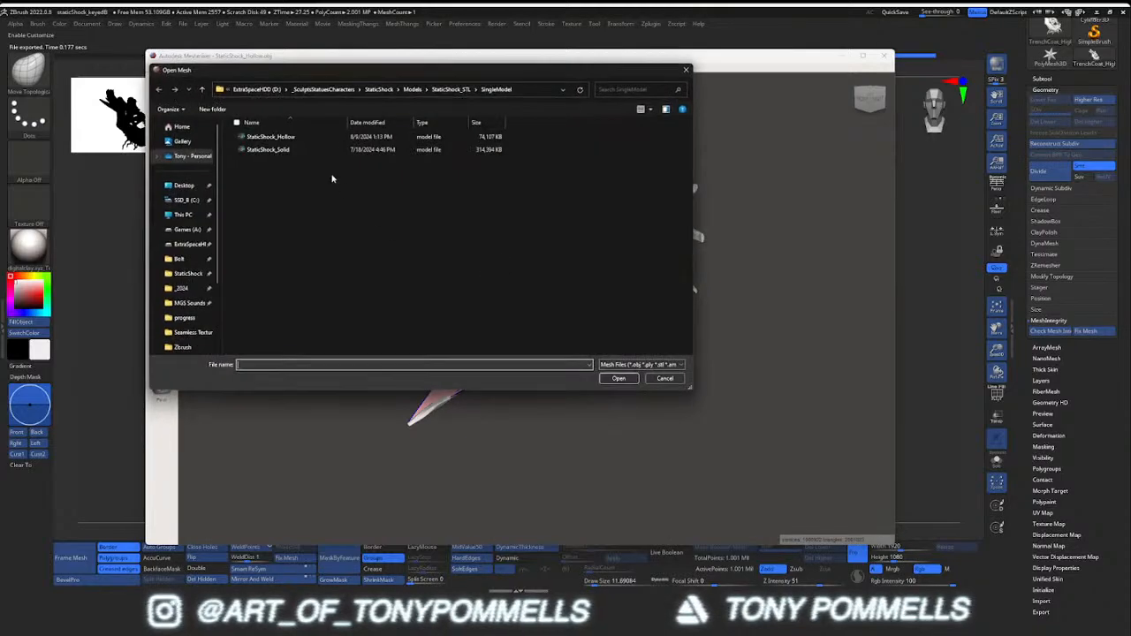
click(269, 137)
click(619, 378)
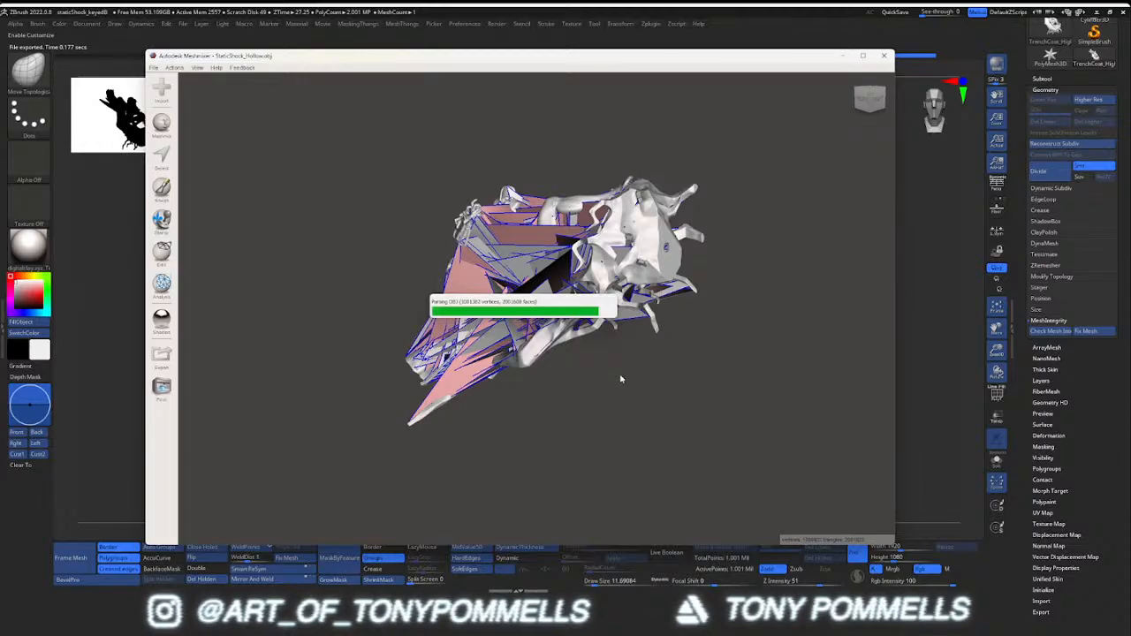
Run the Inspector's Auto Repair All on the statue with Flat Fill as the hole fill mode, and finish the repair
right_drag(615, 346, 187, 282)
click(162, 282)
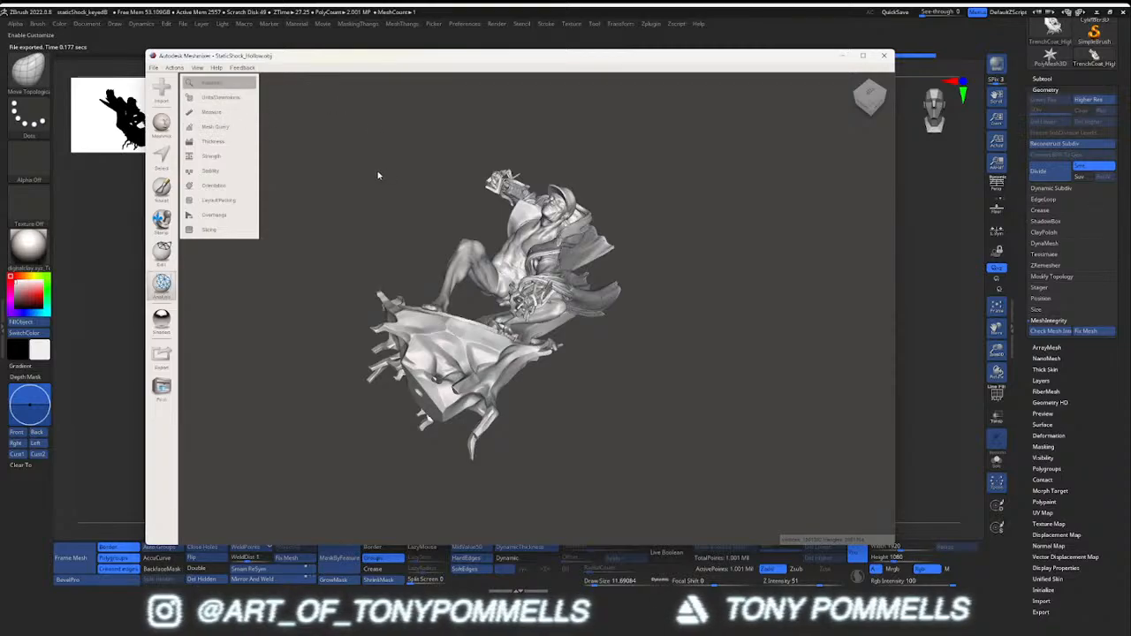
click(219, 152)
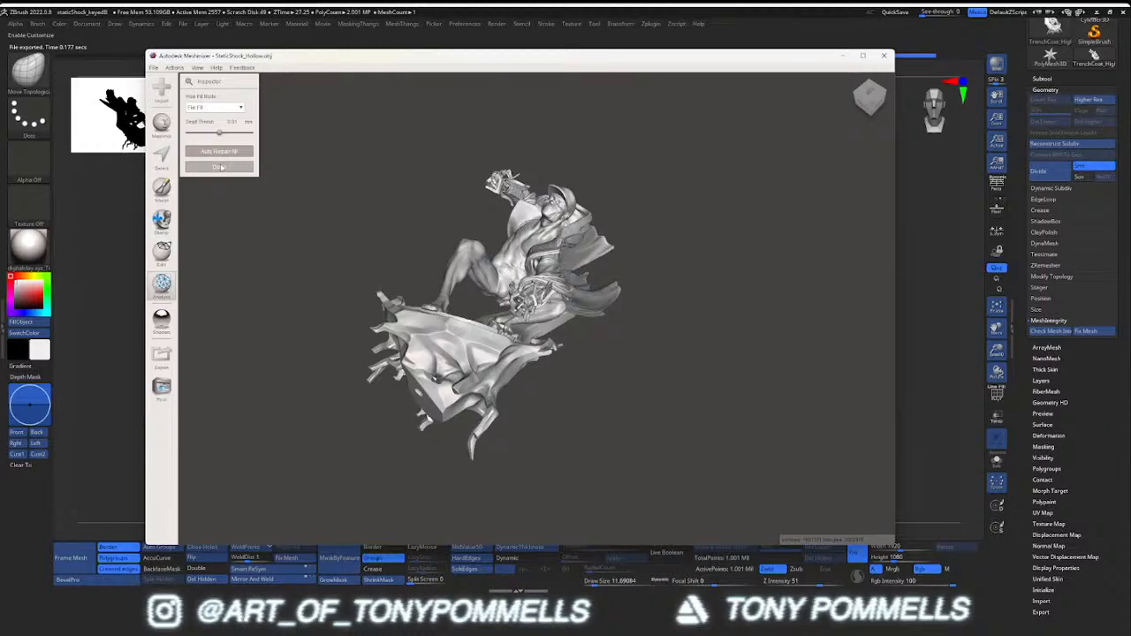
click(221, 167)
Export the repaired statue in OBJ format to StaticShock_STL > SingleModel, overwriting StaticShock_Hollow
click(154, 68)
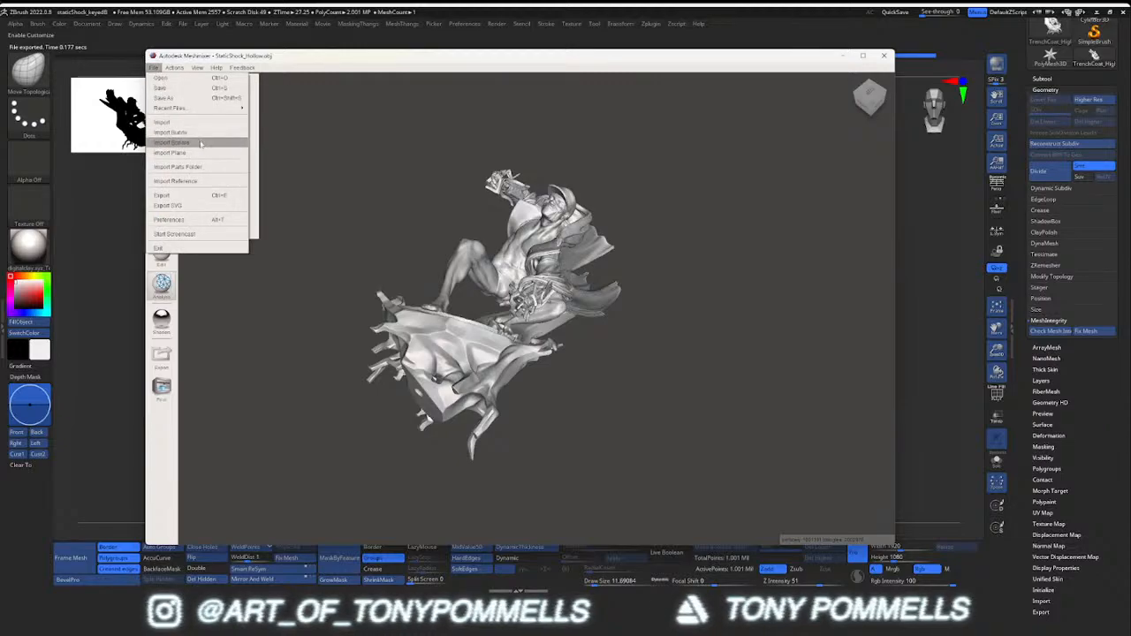
click(177, 194)
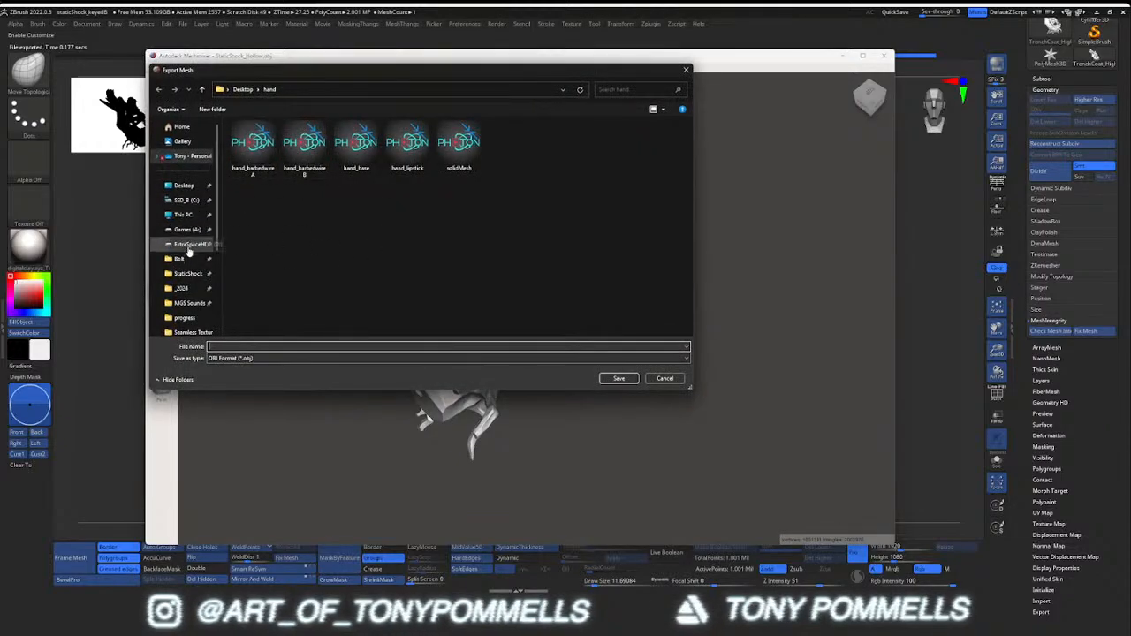
click(187, 273)
double_click(265, 146)
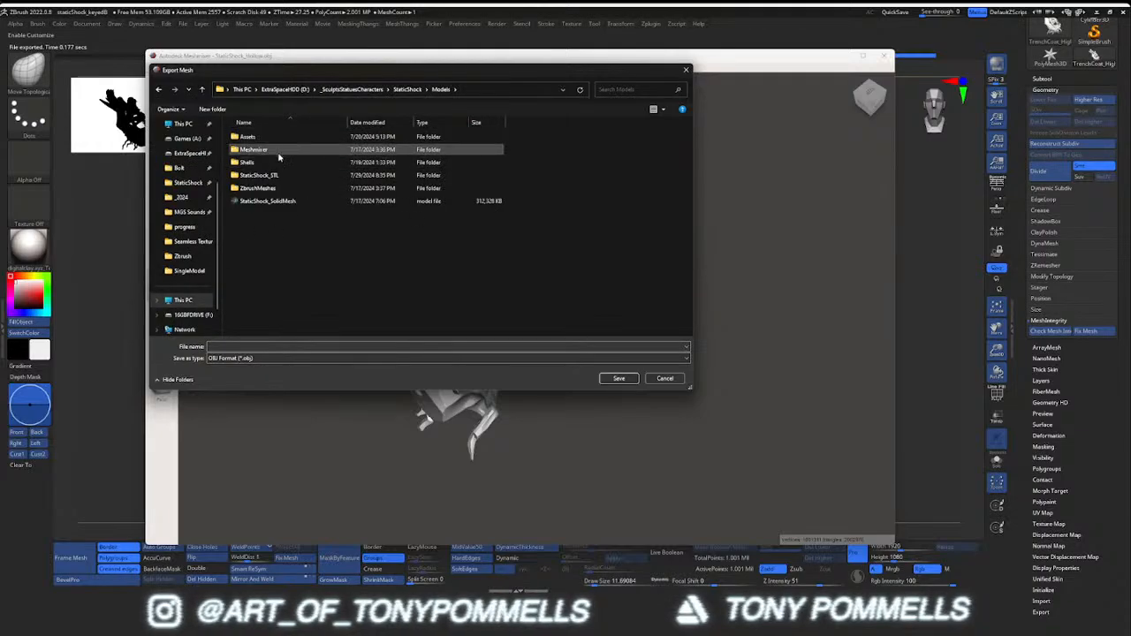
double_click(265, 175)
double_click(265, 163)
click(263, 137)
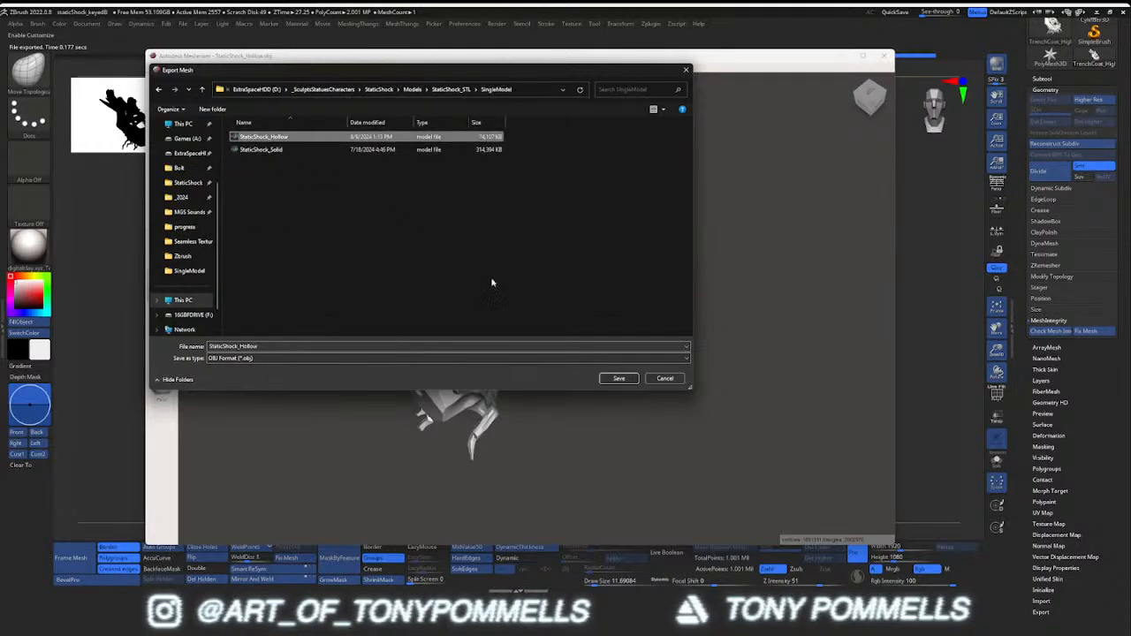
click(619, 378)
click(372, 326)
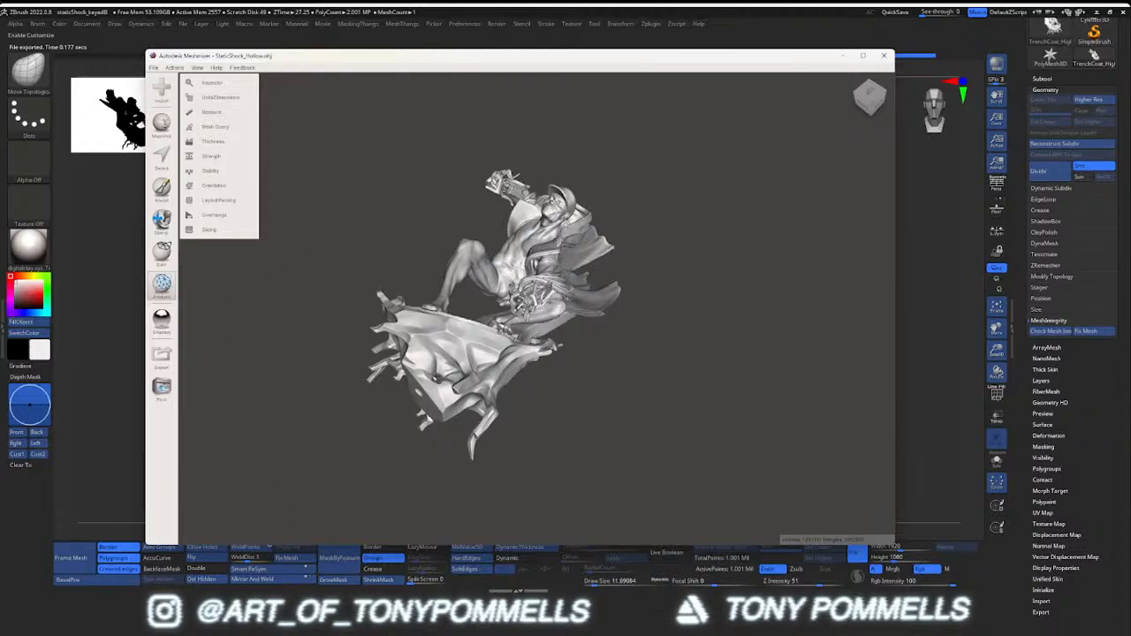
Switch to Photon Workshop, delete the distorted model, and open the repaired StaticShock_Hollow on the build plate
key(alt+Tab)
key(Delete)
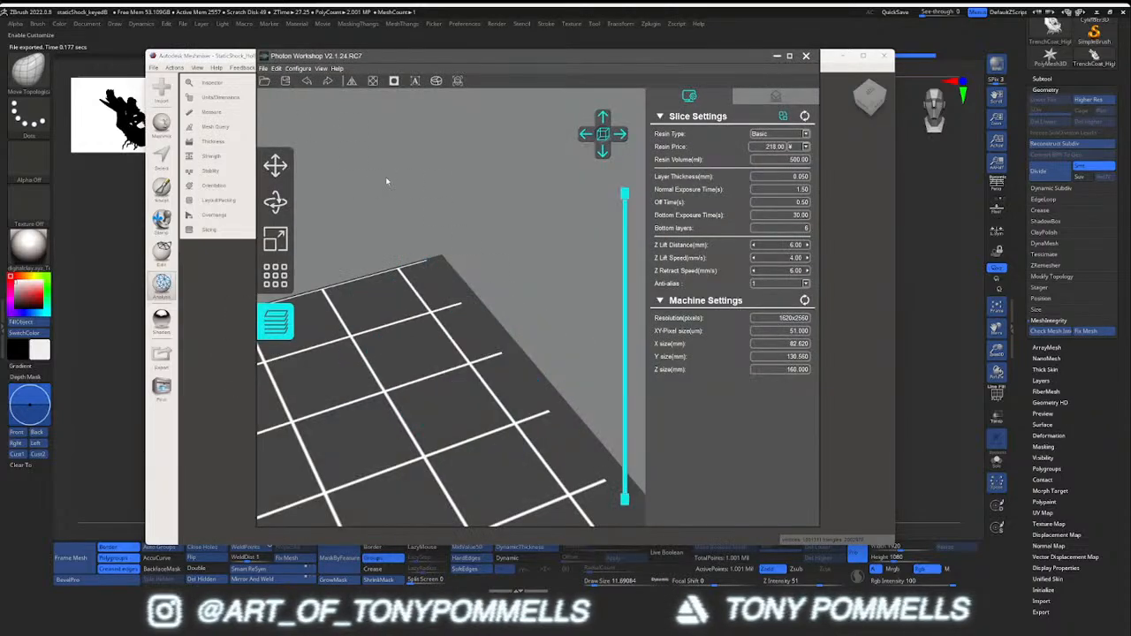
click(276, 69)
click(296, 78)
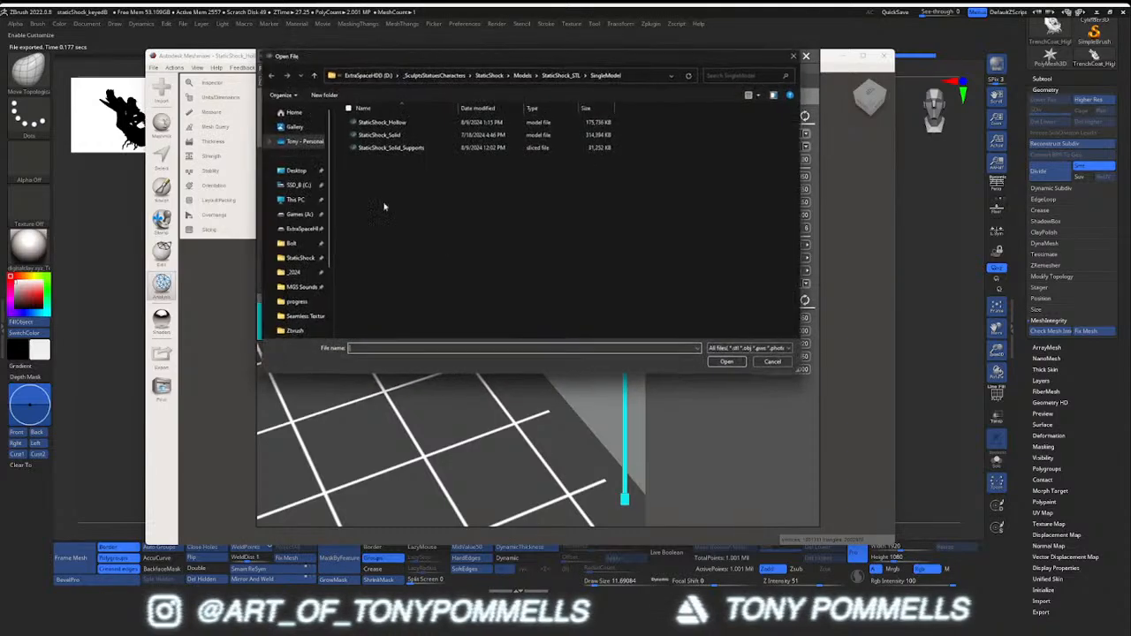
click(417, 121)
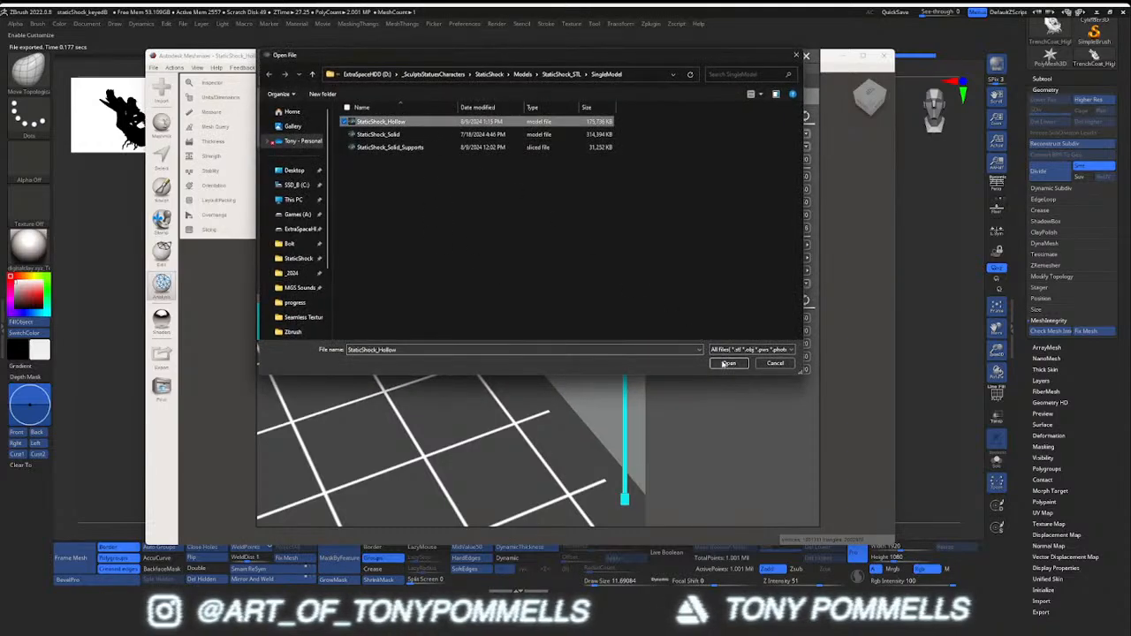
click(725, 363)
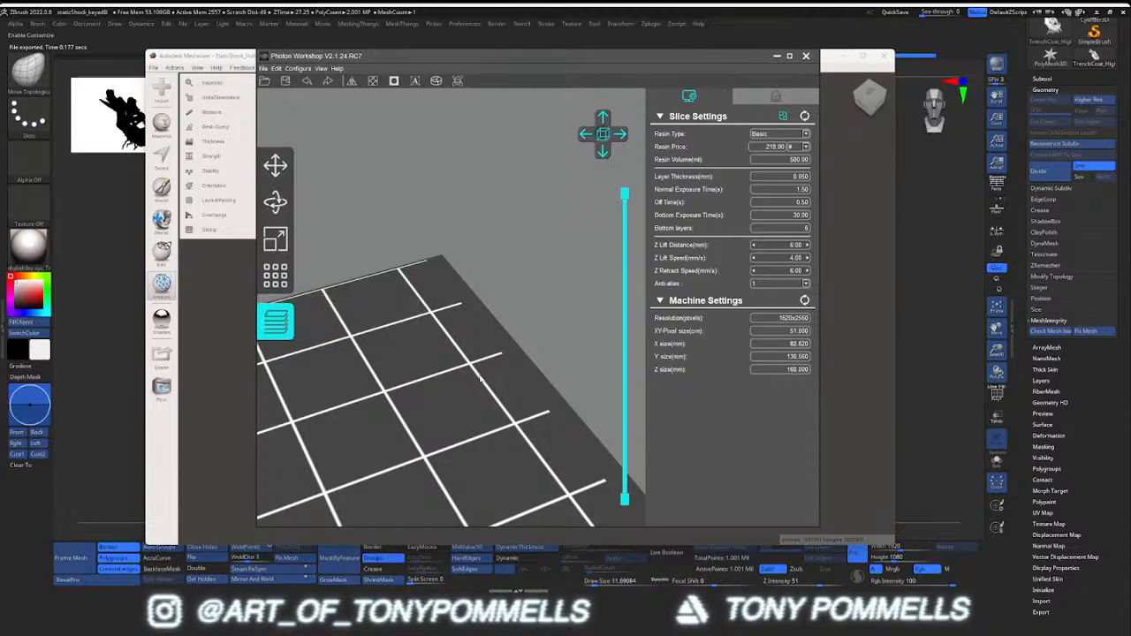
scroll(480, 377, down, 5)
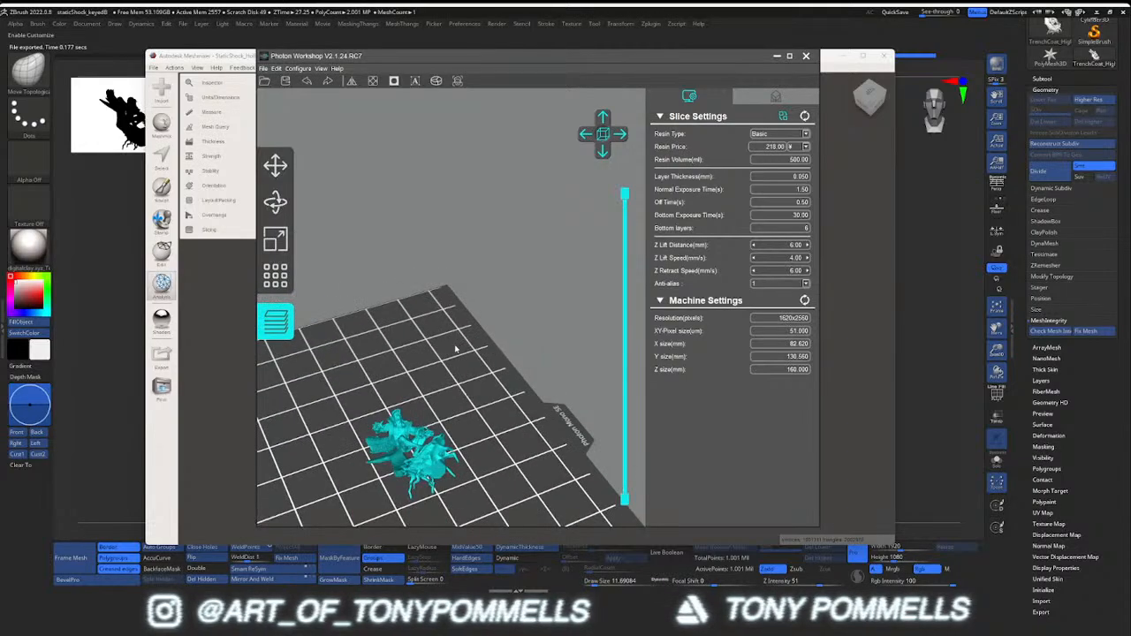
scroll(456, 348, up, 3)
right_drag(429, 452, 468, 403)
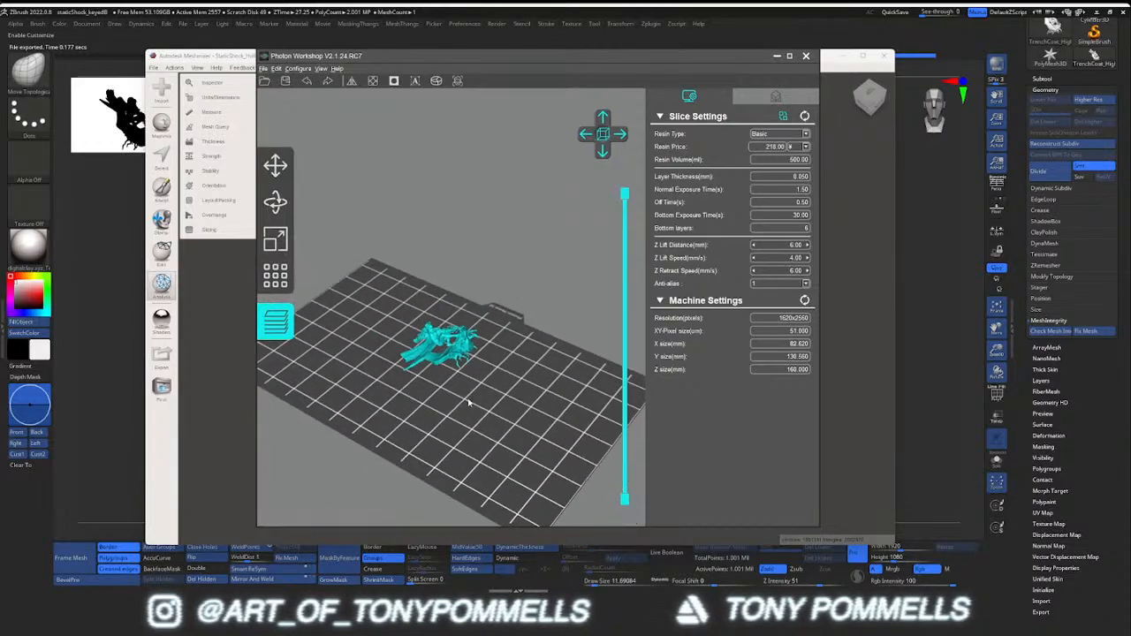
Scale the statue to the printer's maximum size, and reduce it uniformly to about 501%
click(282, 244)
click(375, 301)
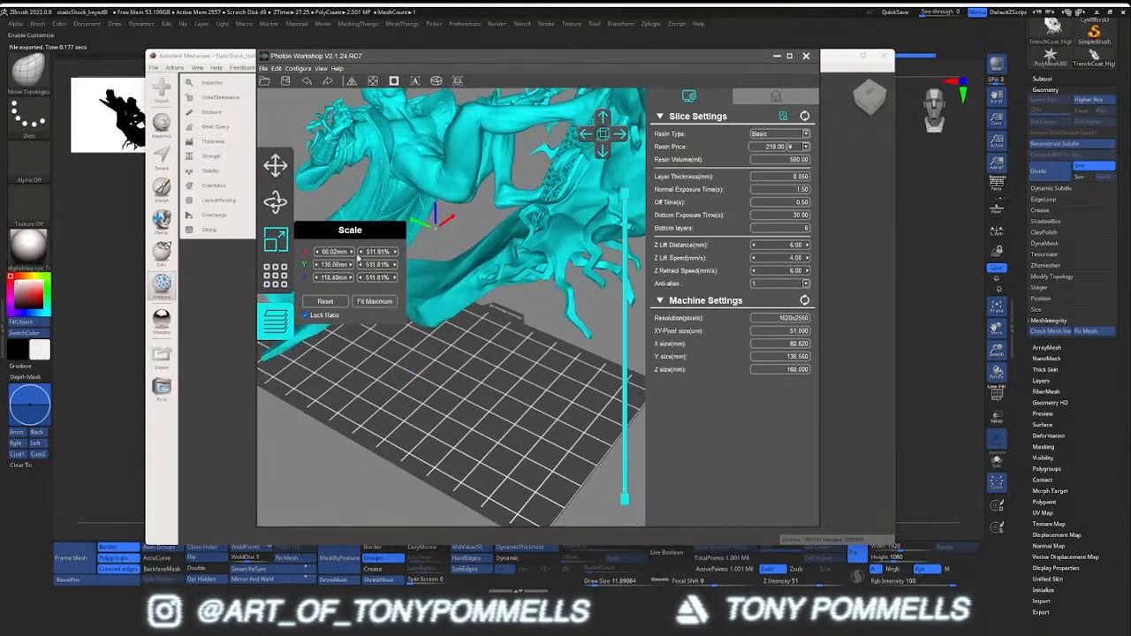
click(361, 253)
click(361, 253)
click(360, 254)
click(360, 253)
click(361, 254)
click(360, 253)
click(360, 254)
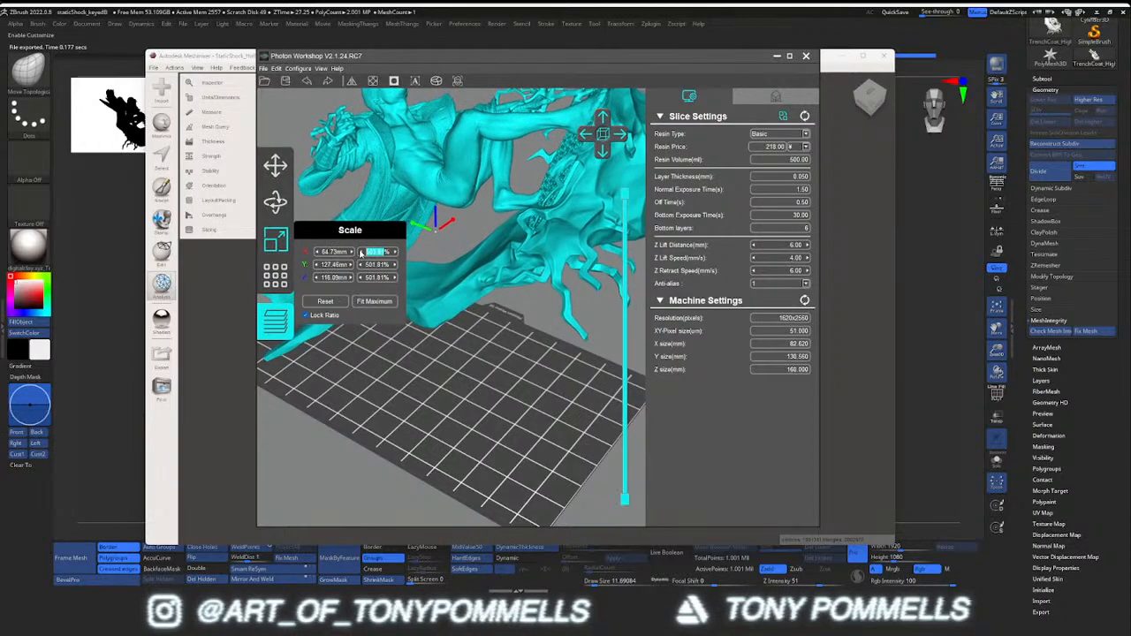
click(361, 254)
Rotate the statue upright so its base faces the build plate
drag(532, 369, 510, 330)
scroll(556, 364, down, 3)
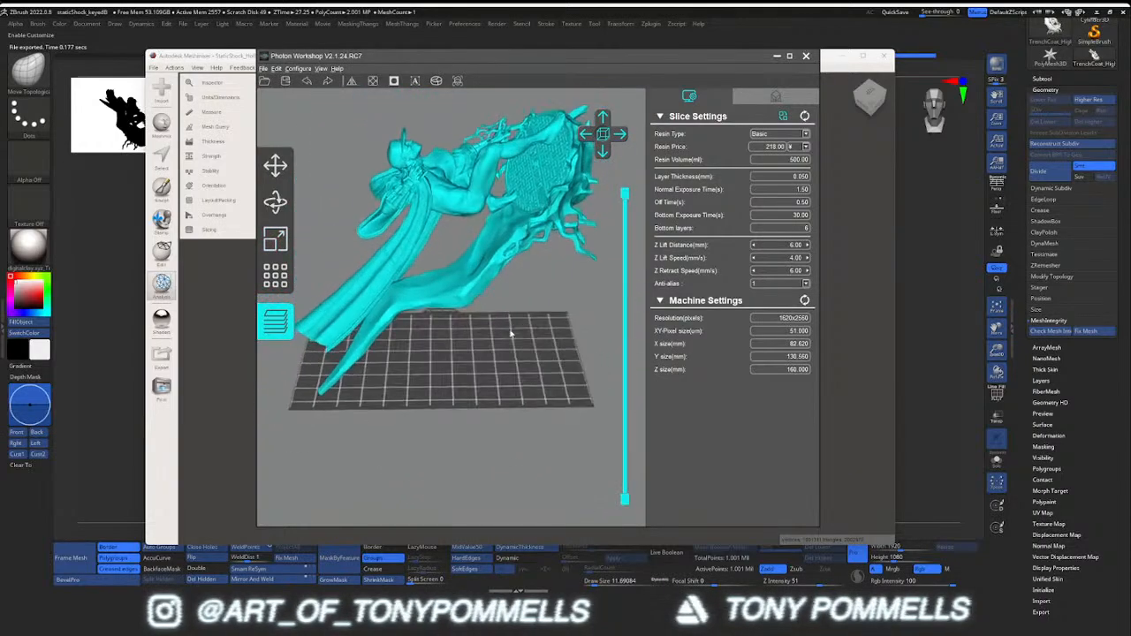
click(281, 203)
drag(456, 226, 521, 360)
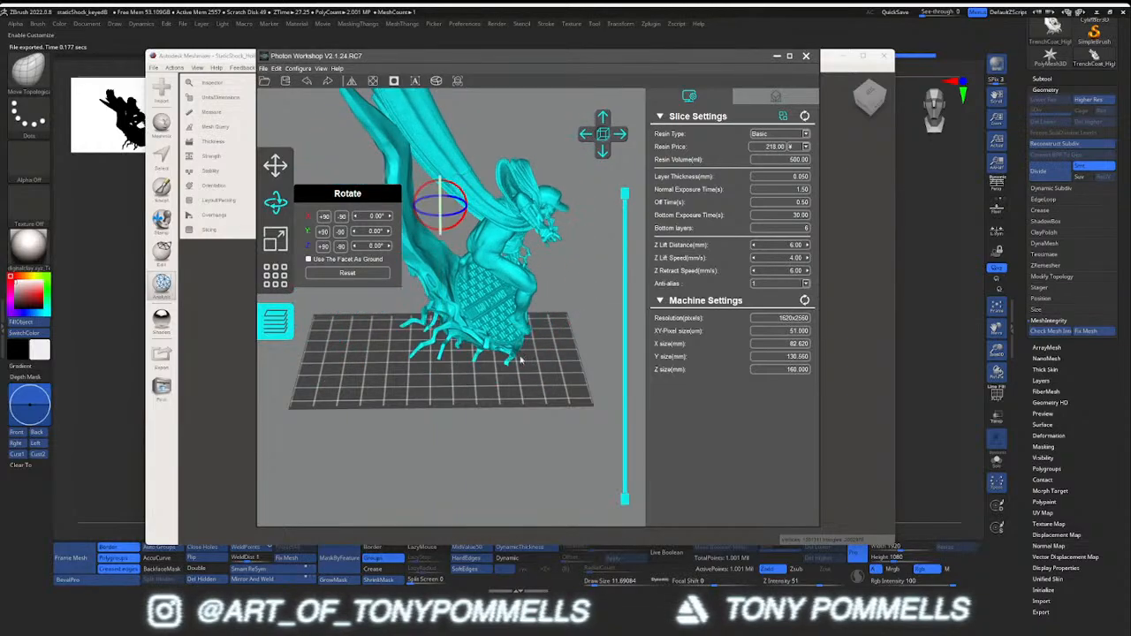
drag(514, 297, 537, 278)
Raise the statue off the build plate and adjust its placement within the plate area
click(276, 168)
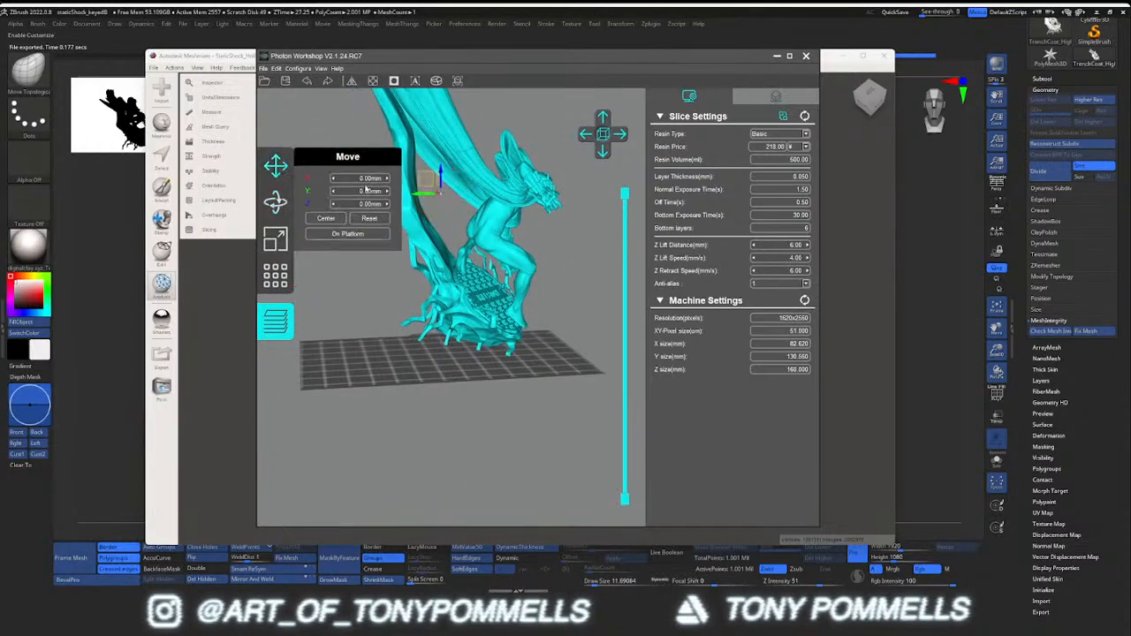
drag(442, 170, 441, 144)
drag(530, 182, 563, 179)
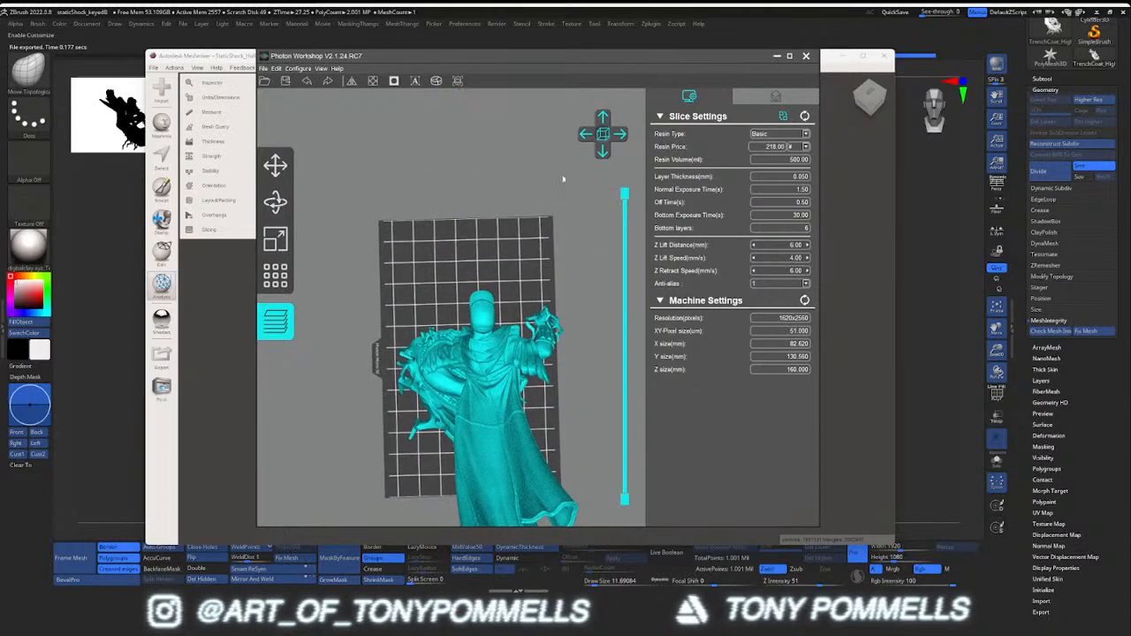
click(604, 135)
drag(512, 262, 428, 151)
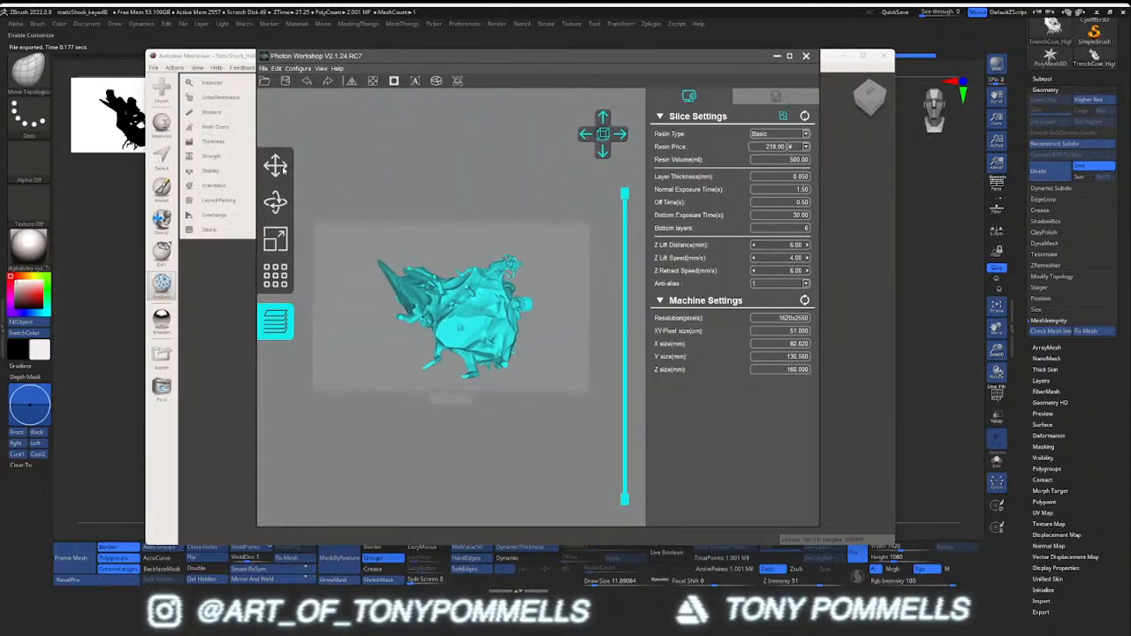
click(276, 166)
mouse_move(430, 294)
mouse_down()
mouse_move(462, 341)
mouse_move(468, 238)
mouse_move(439, 277)
mouse_up()
Examine the statue's surface and its position on the build plate from several angles and distances
click(277, 166)
right_drag(440, 274, 518, 275)
right_drag(481, 200, 481, 230)
click(487, 182)
drag(486, 182, 484, 183)
right_drag(487, 212, 549, 247)
scroll(521, 230, up, 2)
middle_drag(548, 246, 519, 353)
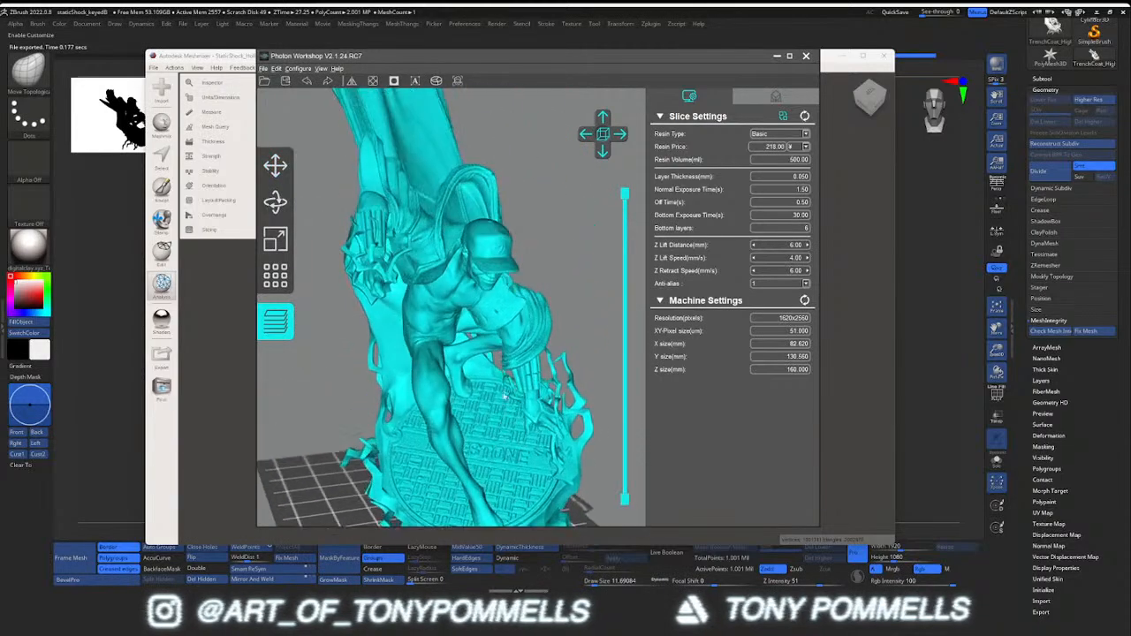
mouse_move(490, 274)
right_down()
mouse_move(498, 328)
mouse_move(481, 279)
mouse_move(517, 317)
mouse_move(603, 320)
mouse_move(530, 290)
mouse_move(495, 291)
right_up()
scroll(475, 285, up, 2)
scroll(475, 301, down, 4)
Raise the statue about 7.84 mm along Z above the build plate
click(275, 166)
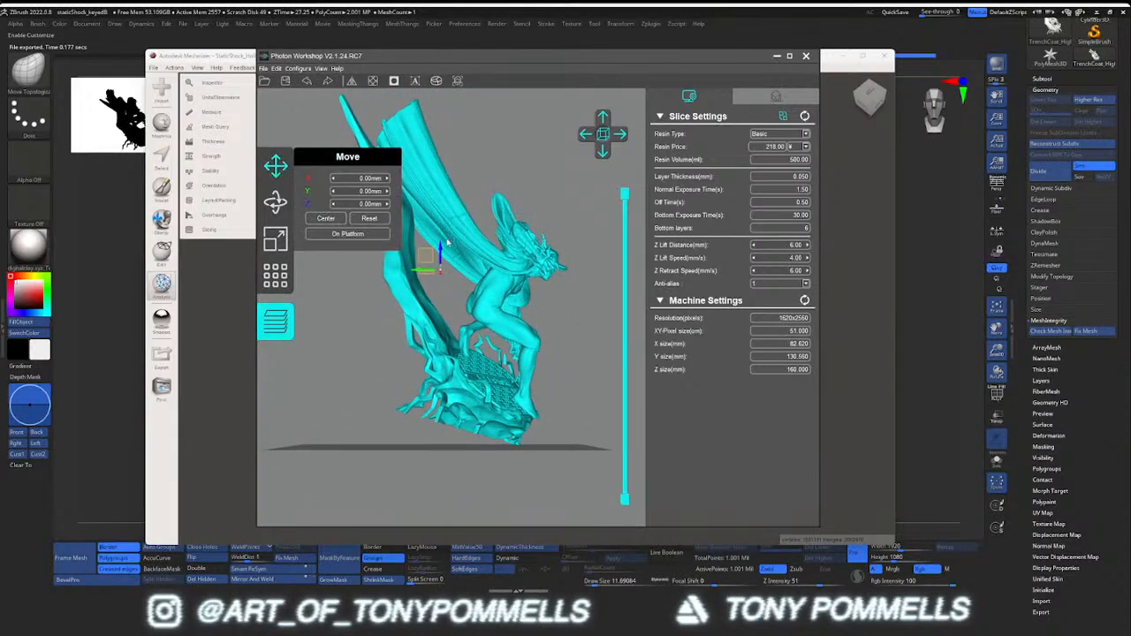
drag(442, 247, 442, 232)
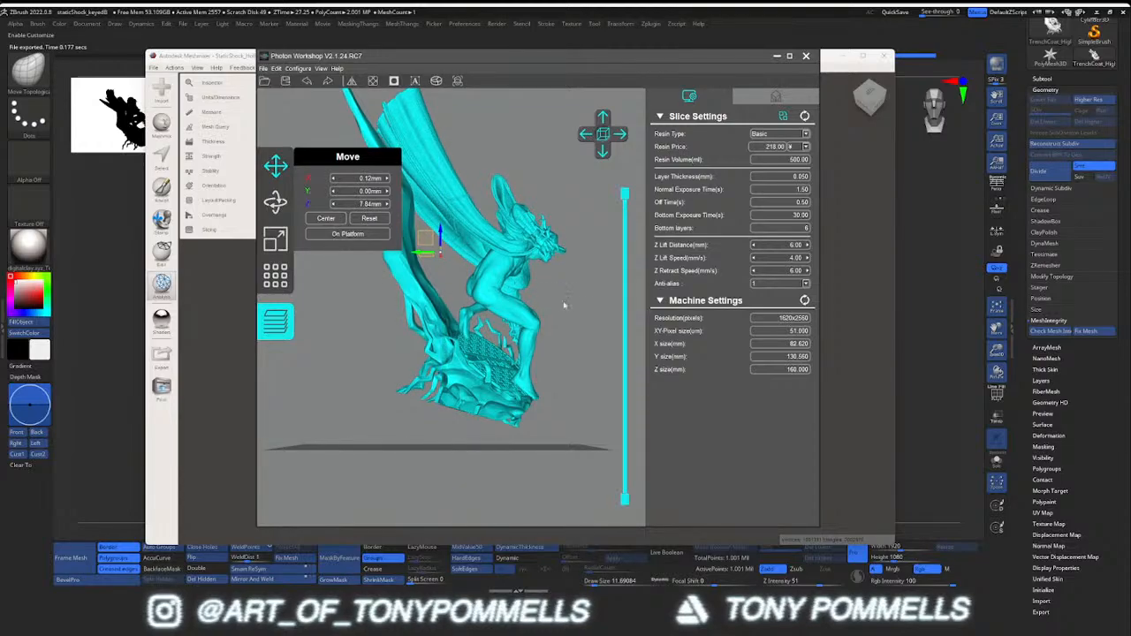
Switch from slice settings to manual support editing and choose the Light support preset
right_drag(563, 305, 808, 130)
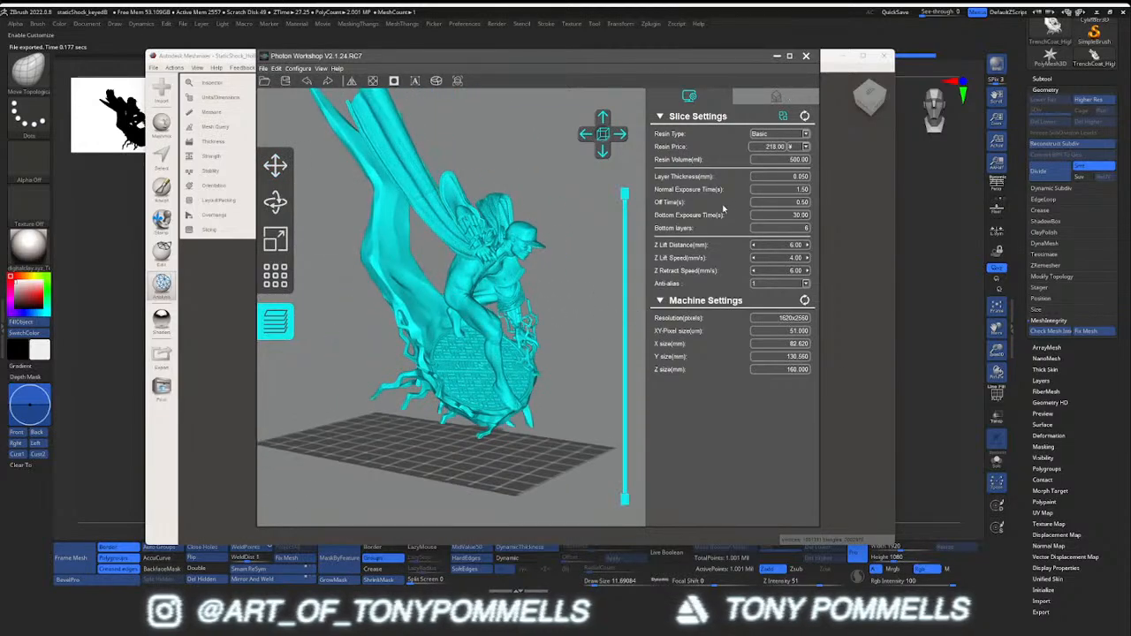
click(775, 97)
click(736, 168)
right_drag(594, 244, 444, 255)
scroll(475, 281, up, 2)
scroll(443, 255, up, 10)
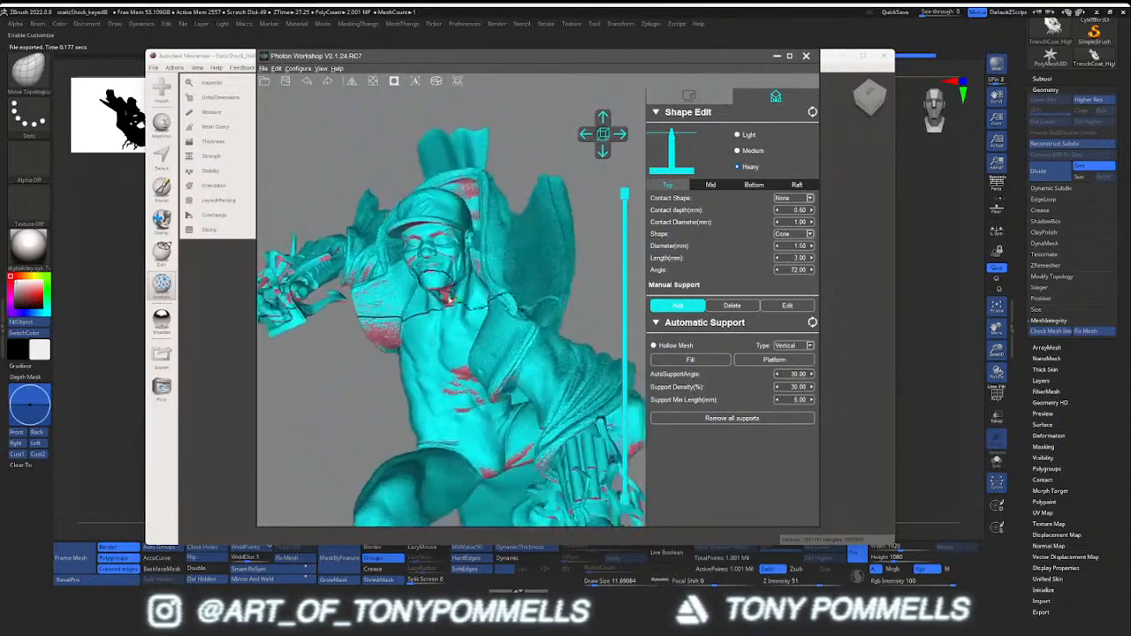
right_drag(519, 297, 430, 265)
click(737, 134)
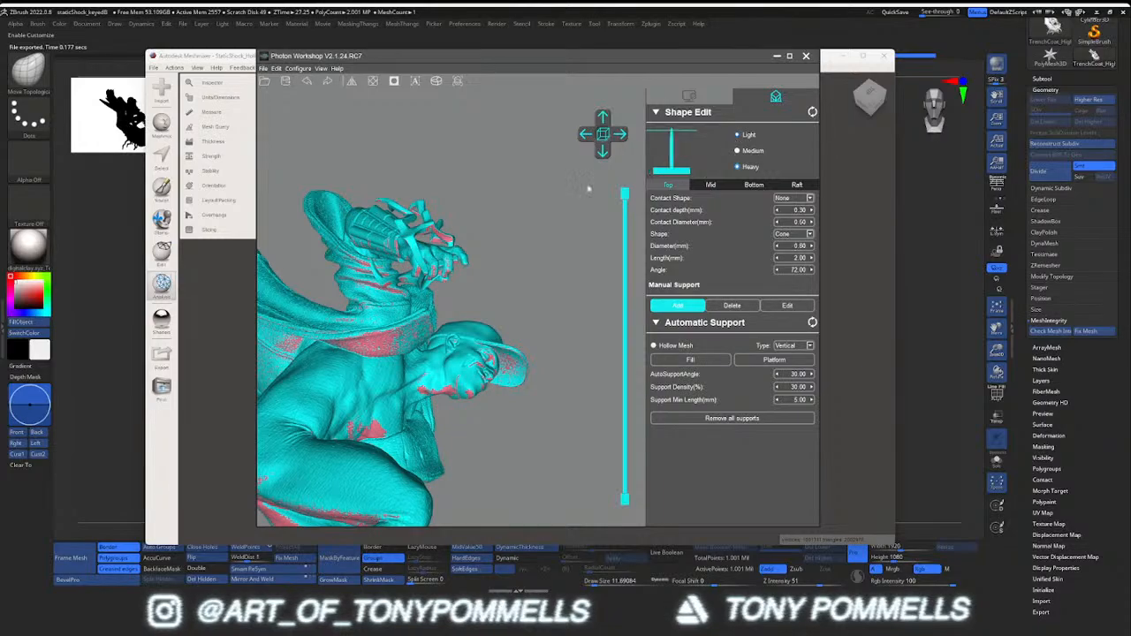
Add three light supports under the fingertips of the figure's outstretched hand beside the head
scroll(424, 240, up, 3)
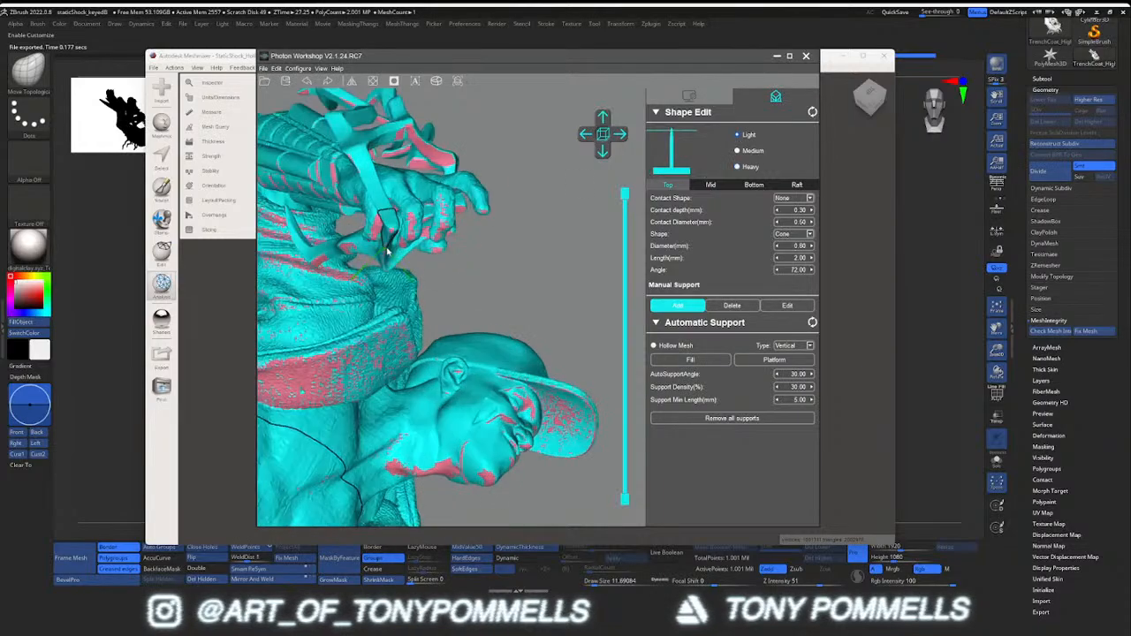
click(441, 229)
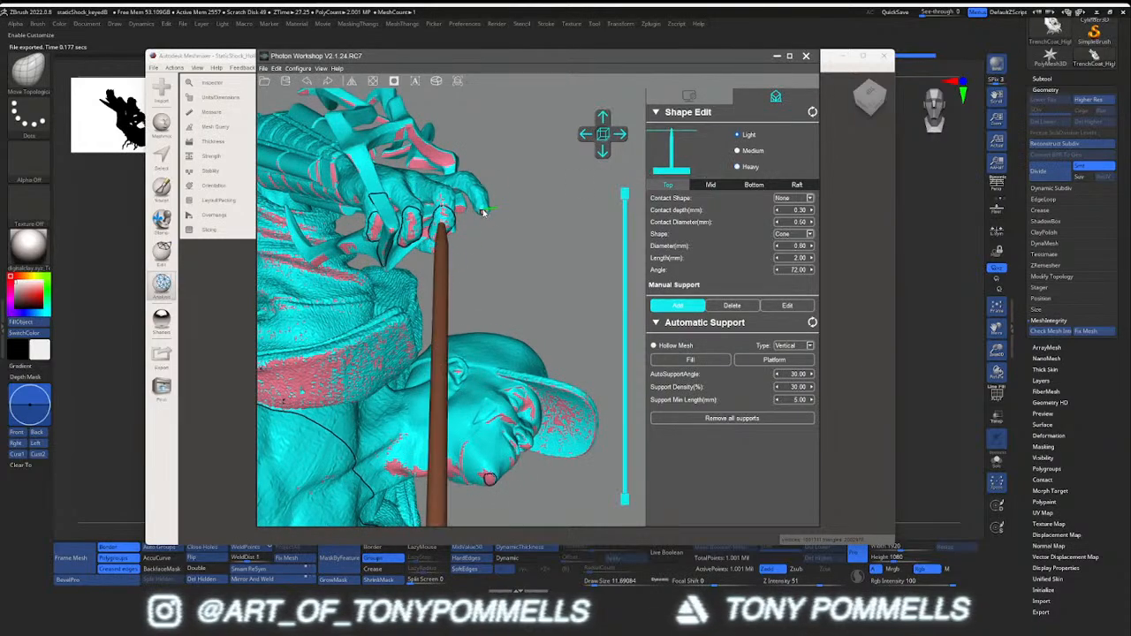
click(483, 213)
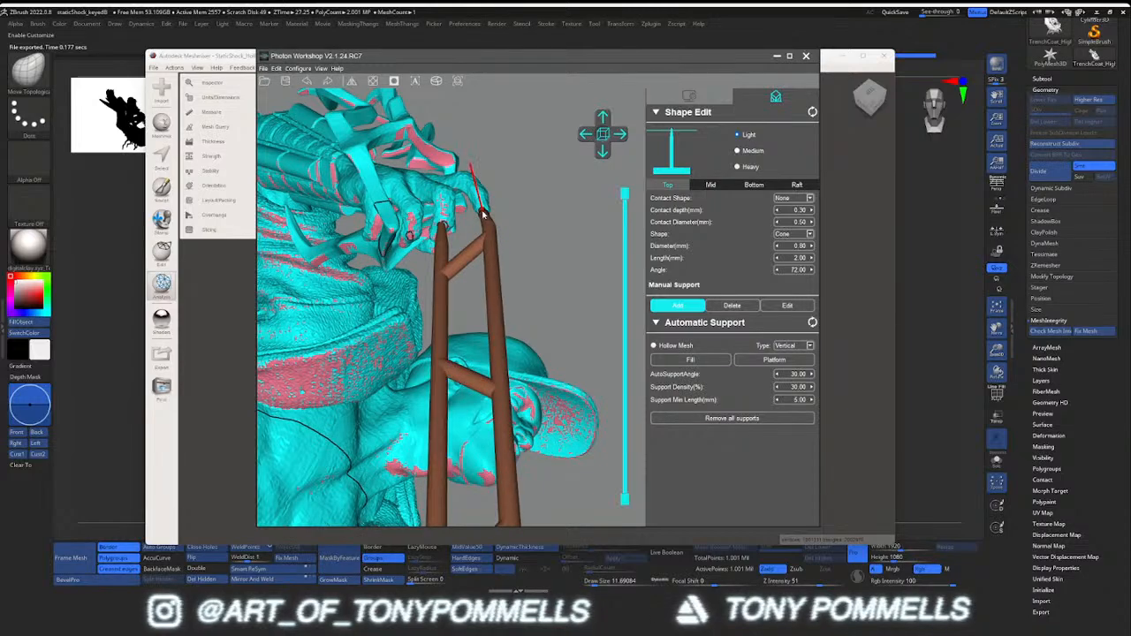
click(410, 238)
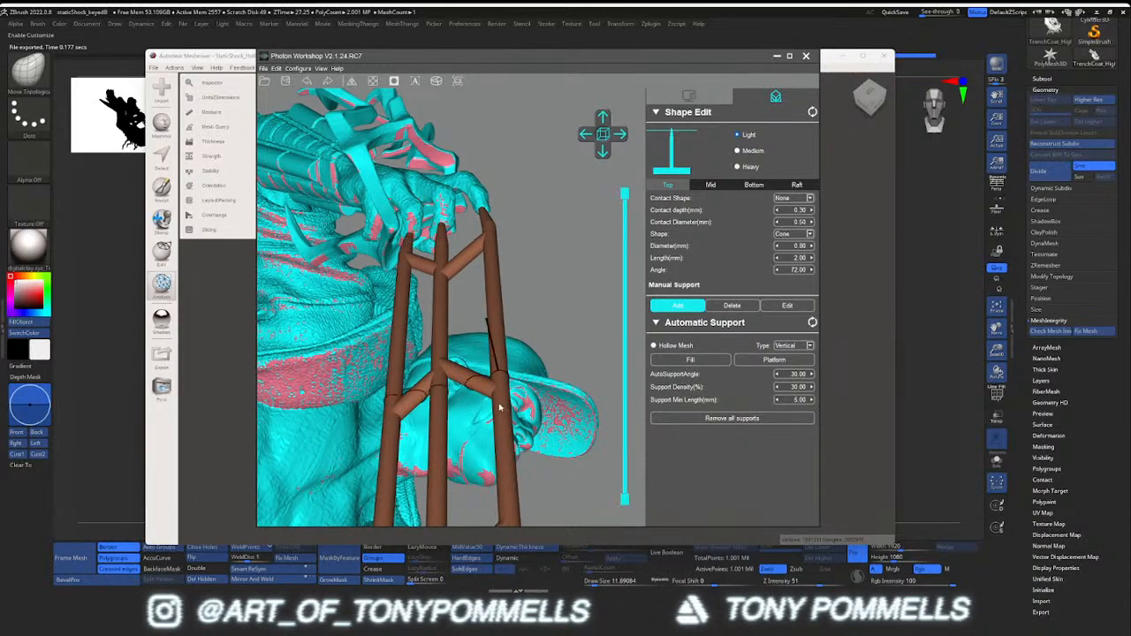
Add light supports under the figure's chin and along the edge of the cap's brim
click(488, 480)
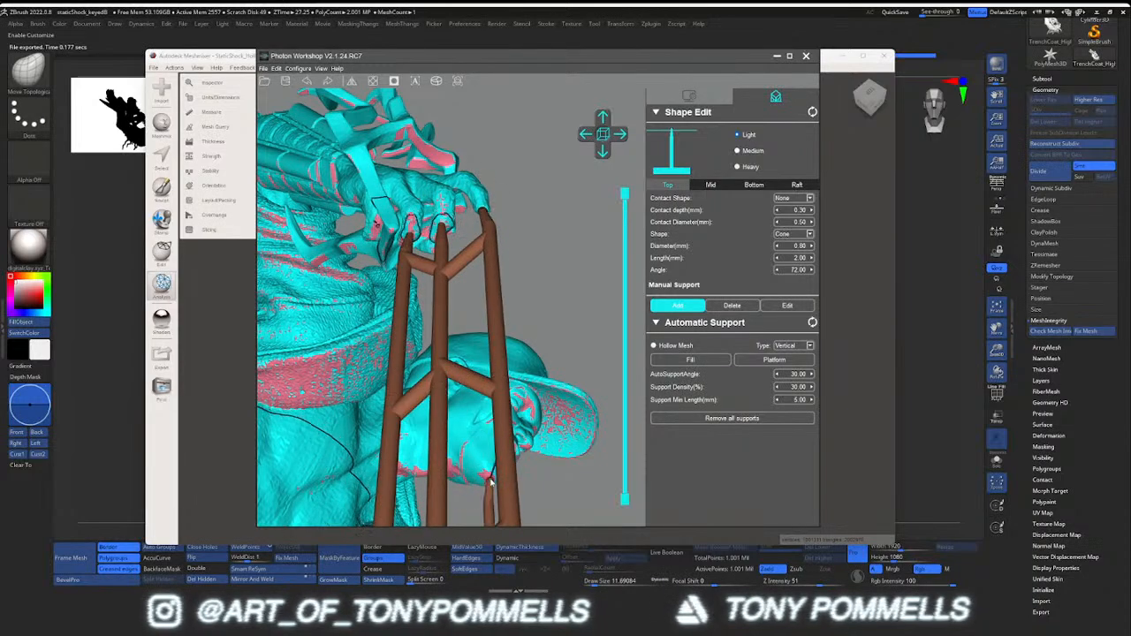
click(586, 402)
click(585, 438)
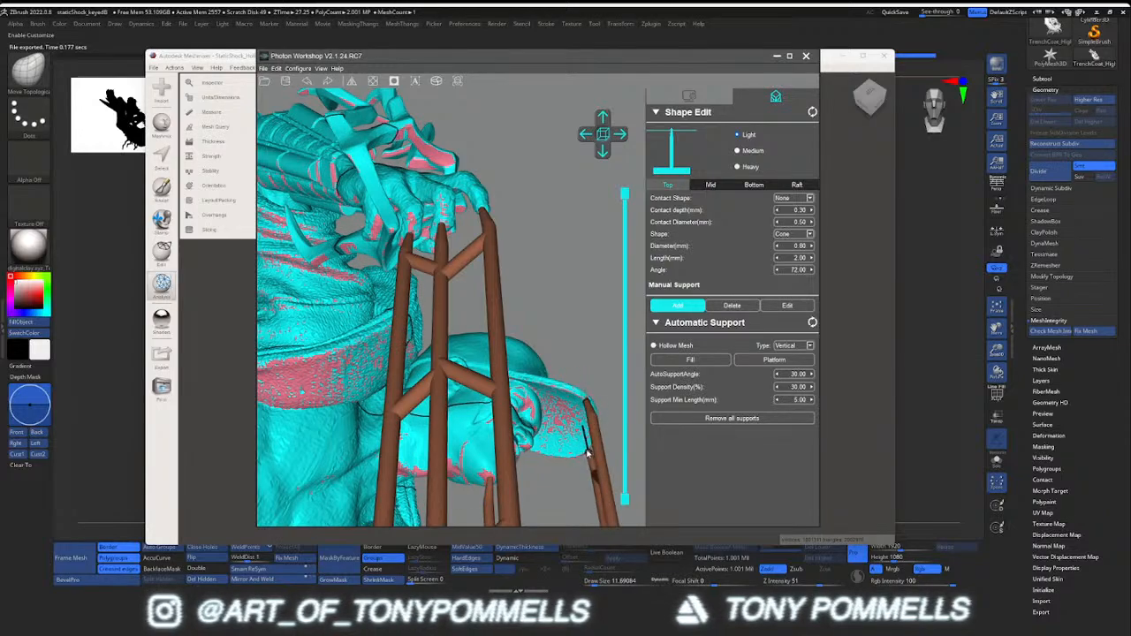
Add a light support under the tip of the lightning arc beside the outstretched hand
scroll(495, 413, down, 5)
right_drag(488, 413, 509, 388)
scroll(540, 371, up, 4)
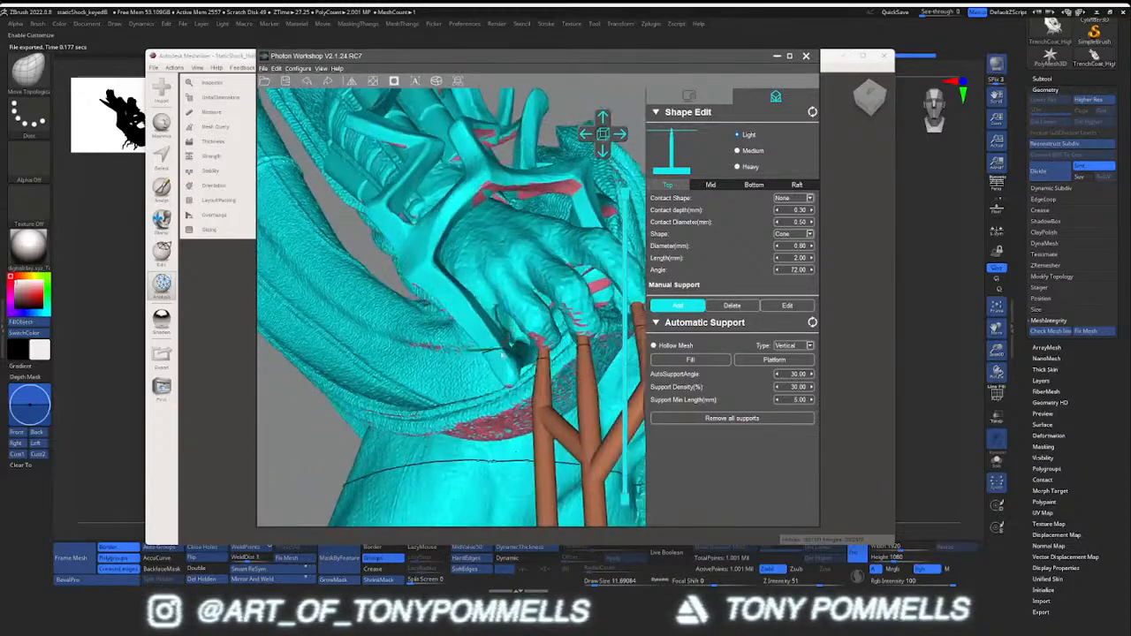
click(508, 389)
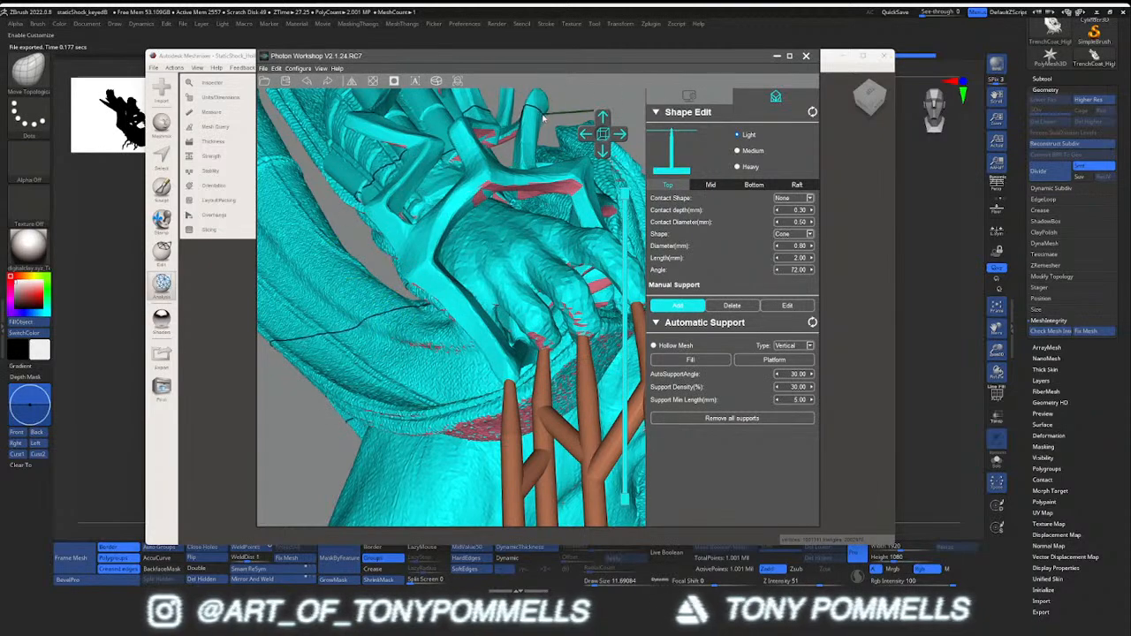
Check the outstretched arm and its lightning arcs for overhangs, and add a light support under that hand
right_drag(548, 110, 543, 201)
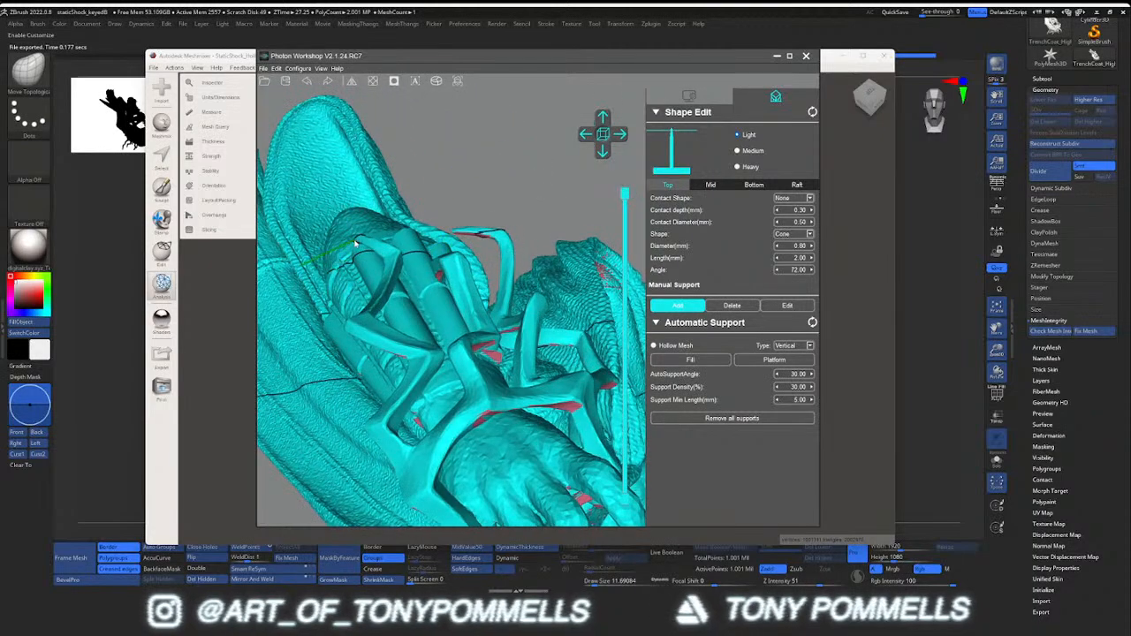
right_drag(411, 275, 503, 311)
scroll(502, 311, up, 4)
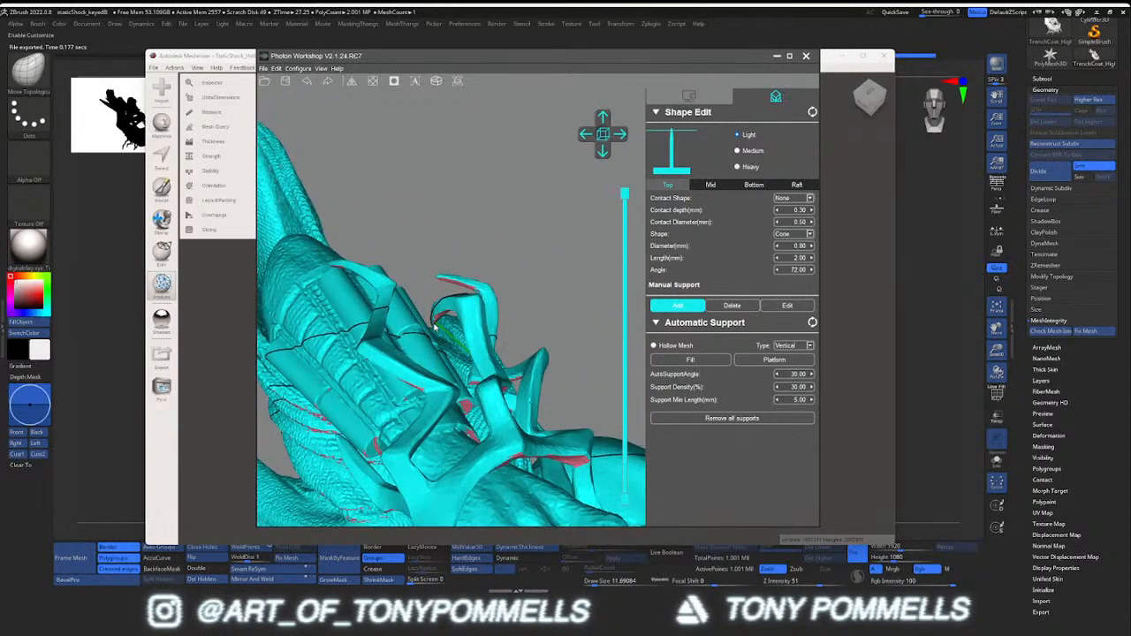
scroll(446, 311, down, 4)
right_drag(471, 312, 474, 331)
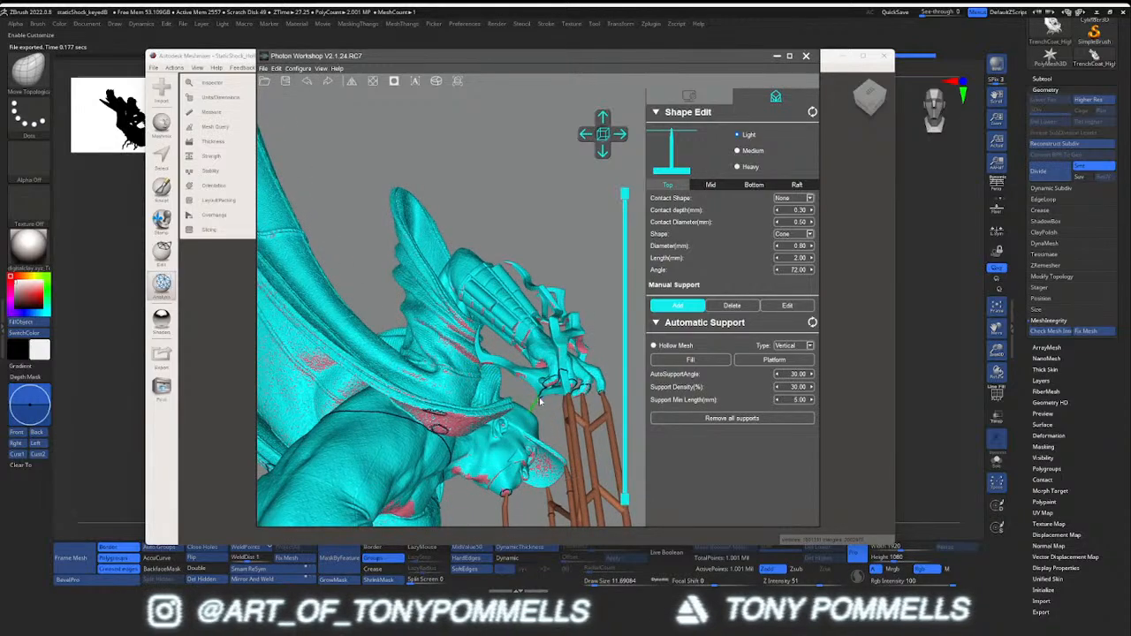
right_drag(551, 399, 539, 378)
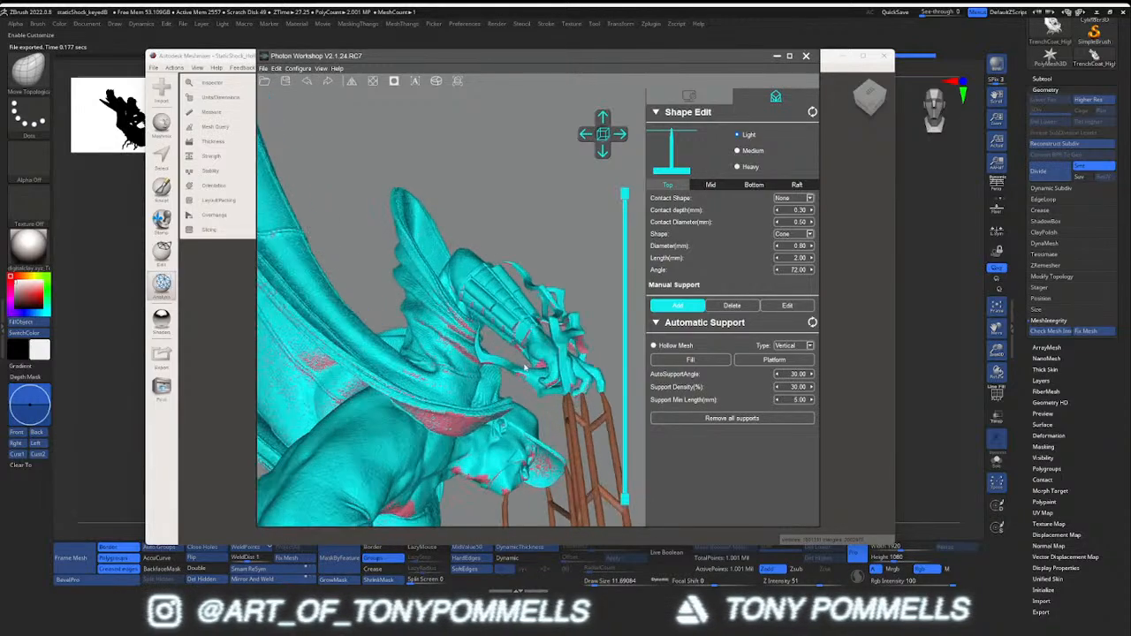
right_drag(459, 292, 474, 325)
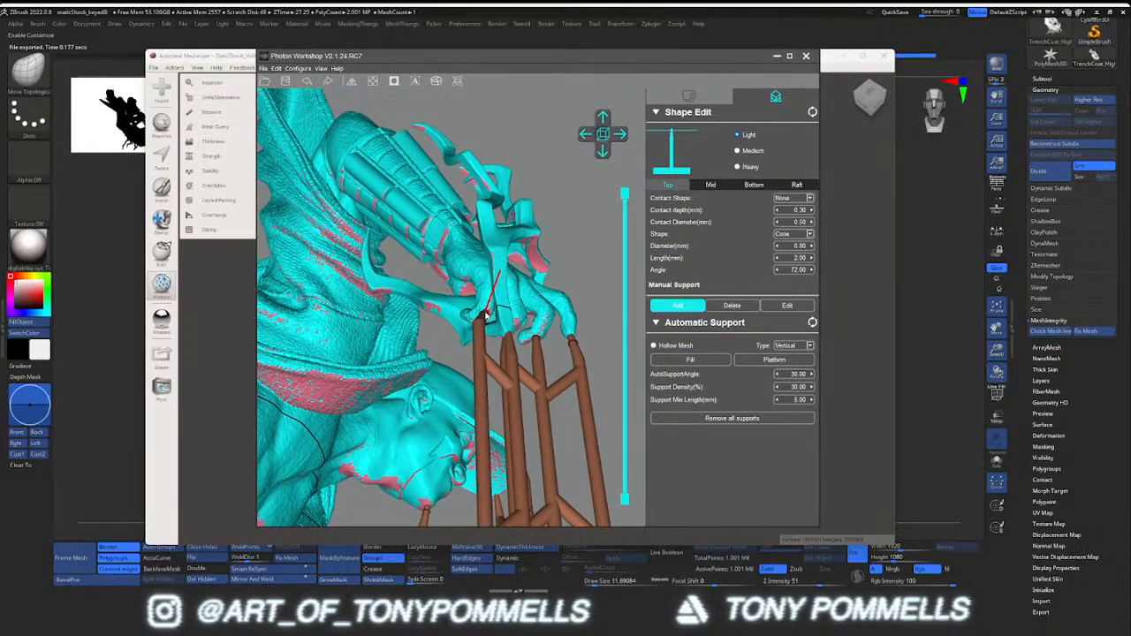
right_drag(485, 316, 443, 310)
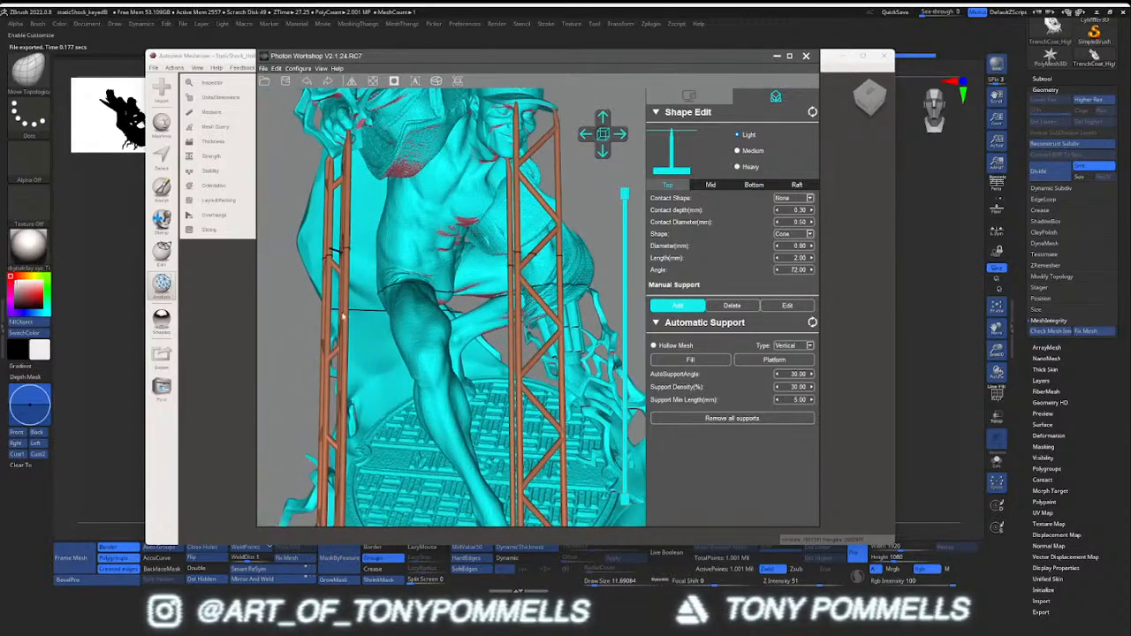
Add a light support under the figure's face near the nose
right_drag(349, 348, 356, 210)
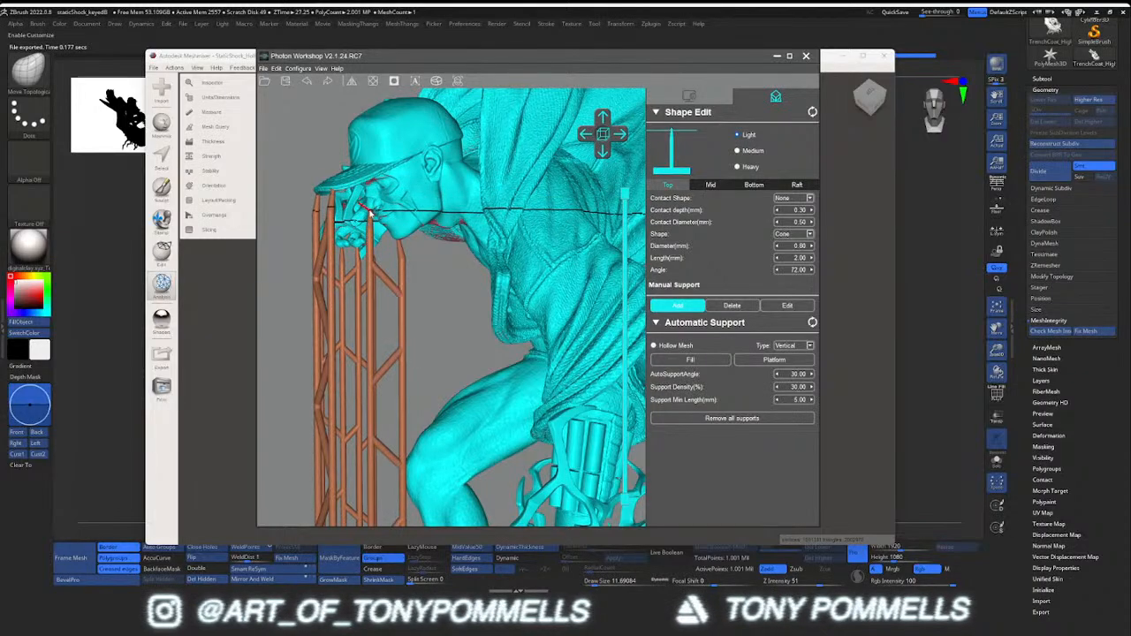
right_drag(369, 215, 453, 174)
scroll(453, 174, up, 4)
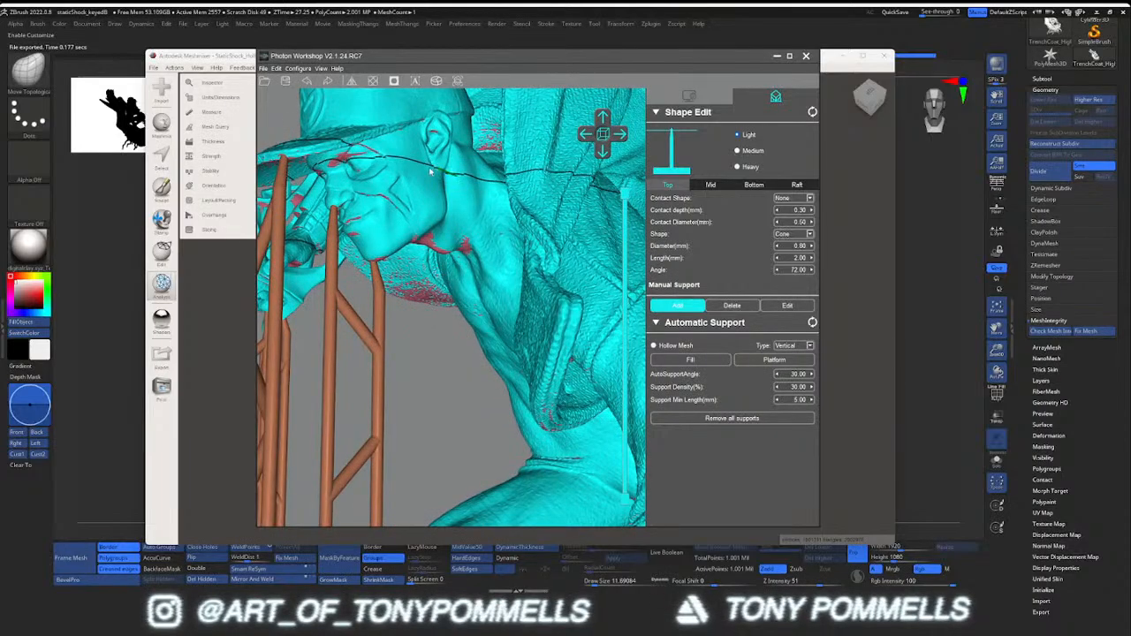
Add light supports under the fingertips of the lower hand above the base
scroll(329, 174, down, 4)
right_drag(371, 345, 425, 264)
scroll(409, 271, up, 3)
click(414, 263)
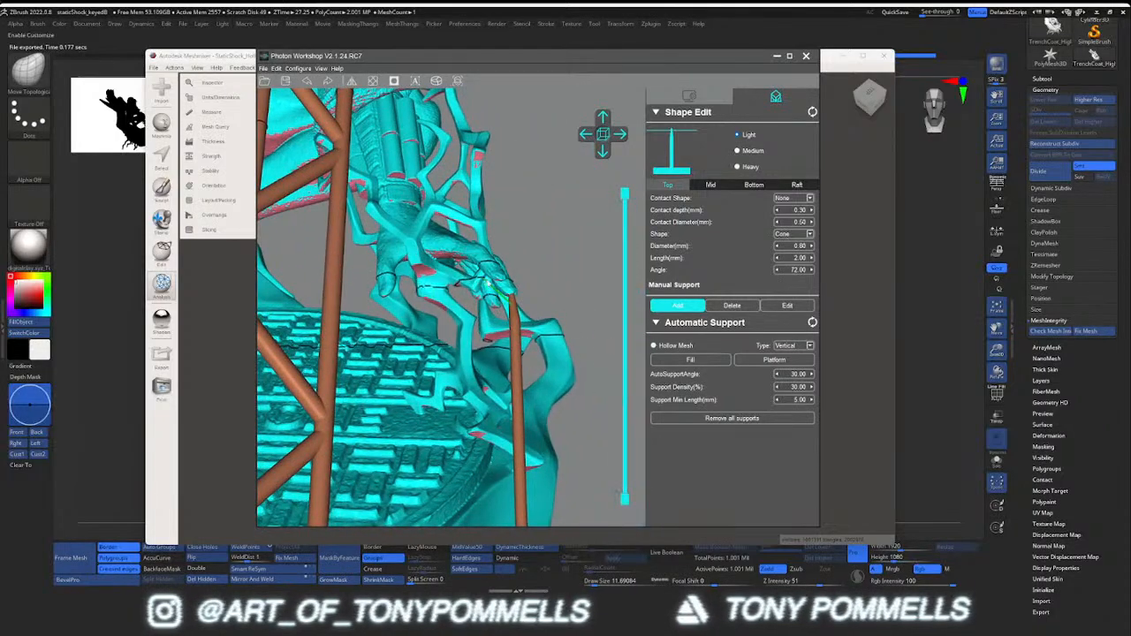
click(501, 283)
right_drag(501, 282, 409, 253)
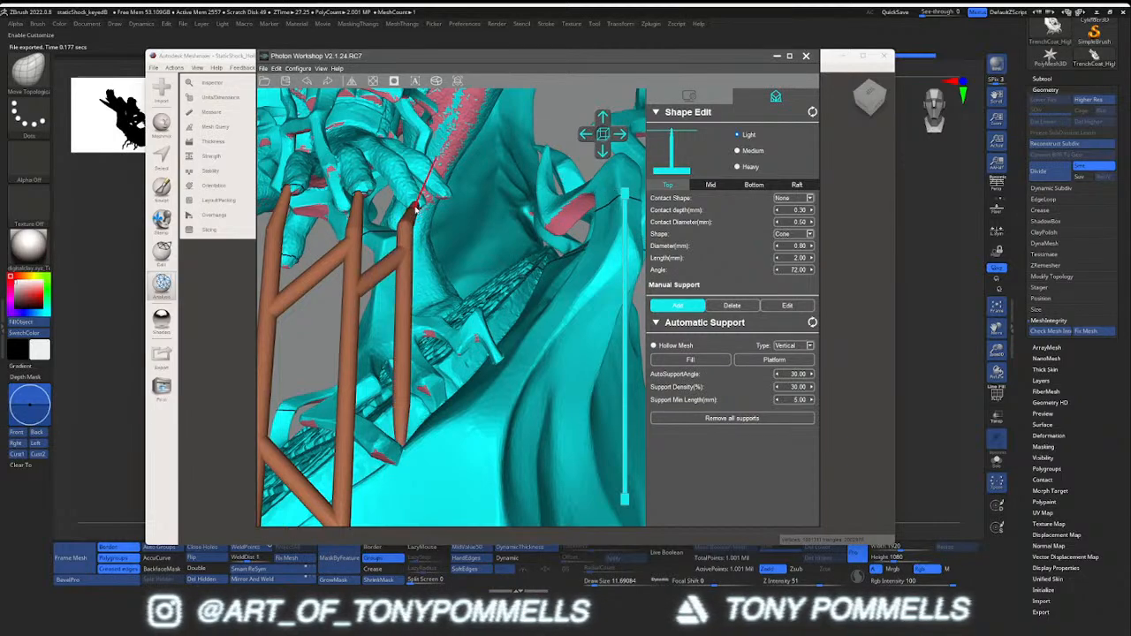
Try to place a light support under the sleeve cuff of the lower arm
right_drag(416, 209, 393, 268)
scroll(484, 293, up, 5)
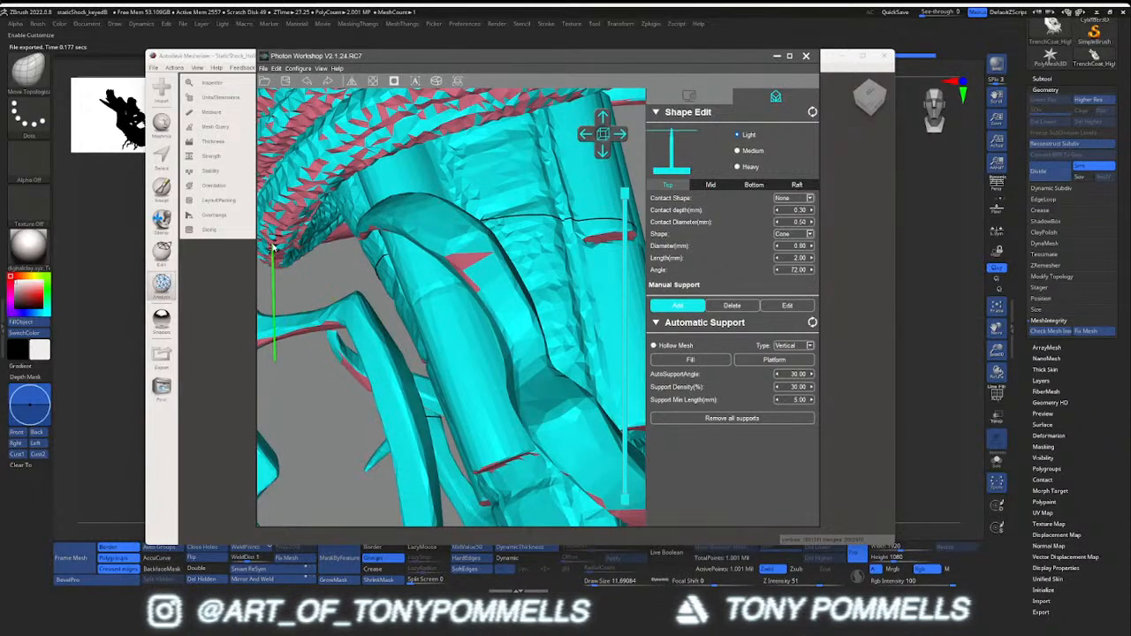
scroll(273, 247, down, 5)
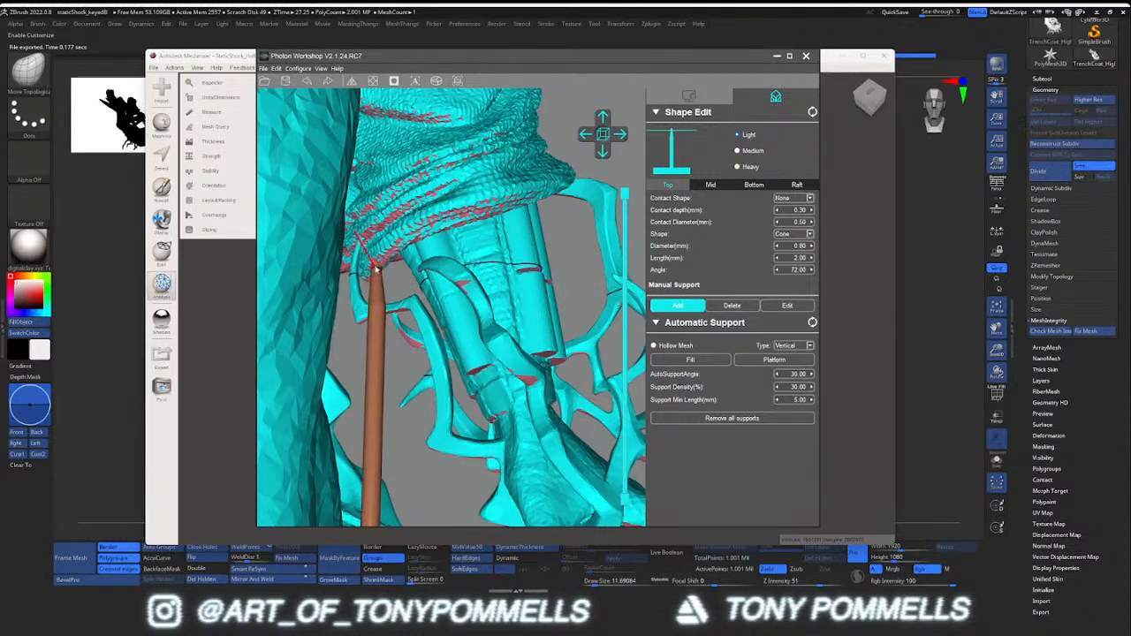
mouse_move(377, 276)
right_down()
mouse_move(359, 275)
mouse_move(386, 308)
mouse_move(401, 266)
mouse_move(374, 280)
mouse_move(350, 263)
mouse_move(463, 262)
mouse_move(384, 255)
mouse_move(372, 269)
right_up()
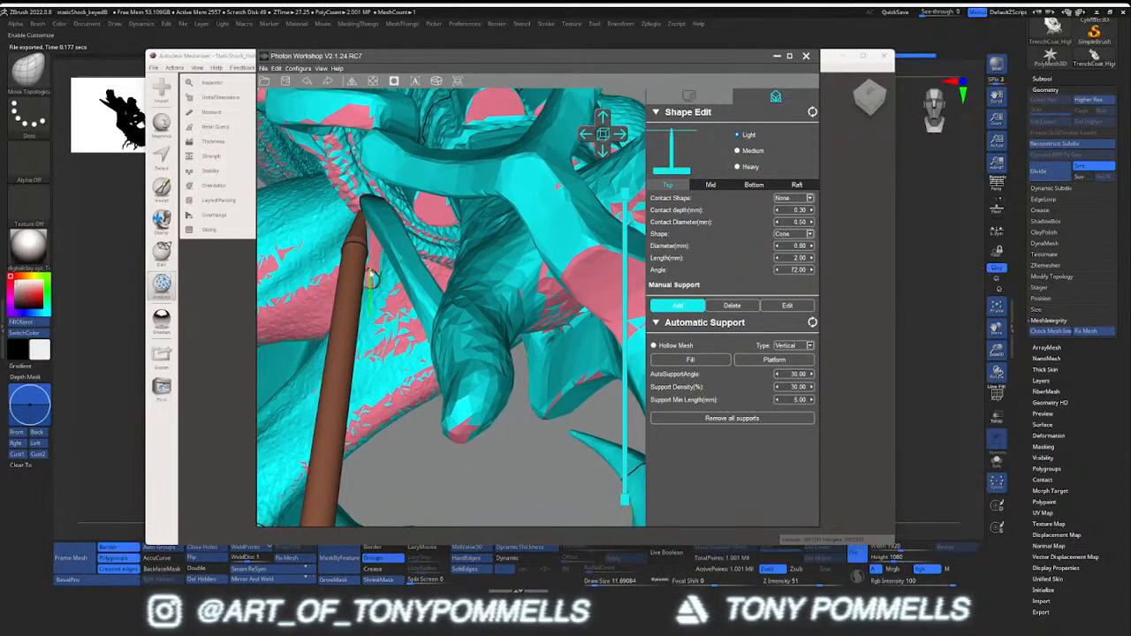
Delete the misplaced sleeve cuff support and add a new light support under the cuff's lowest edge
click(732, 305)
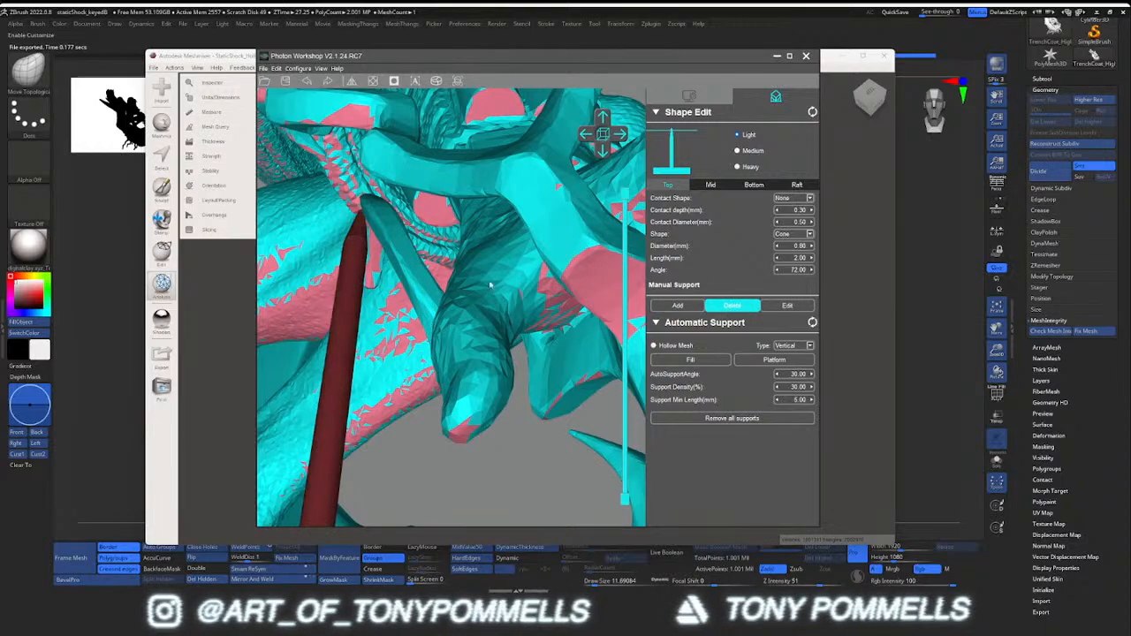
click(678, 306)
right_drag(477, 272, 543, 276)
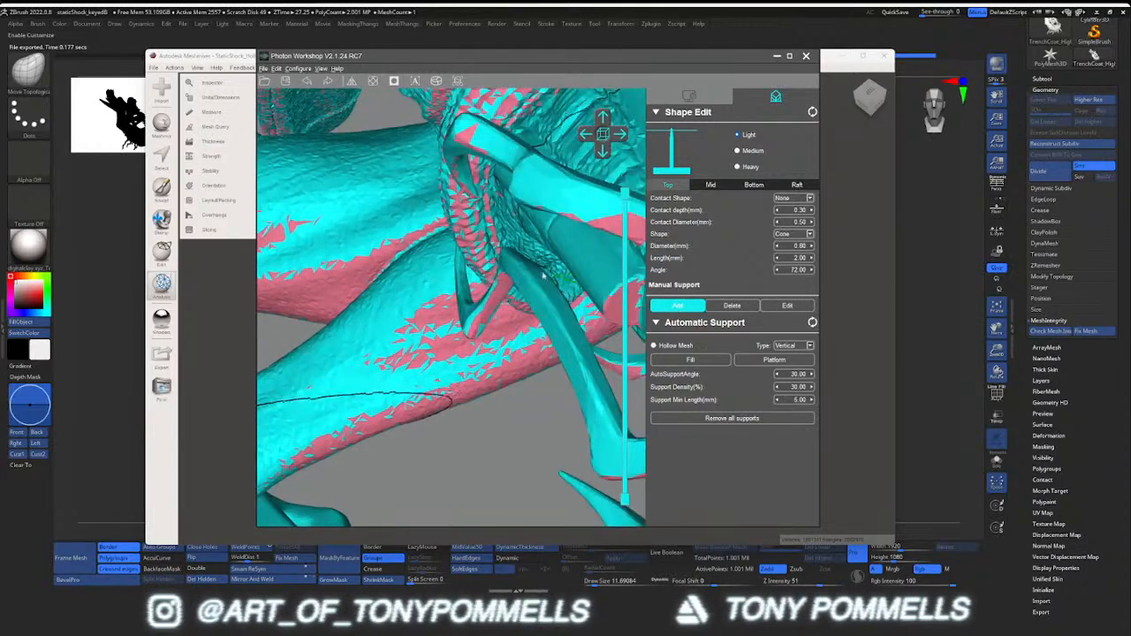
click(470, 243)
Add a second light support under the lower arm's sleeve cuff, next to the first one
right_drag(470, 246, 472, 294)
scroll(463, 266, down, 5)
scroll(473, 295, down, 4)
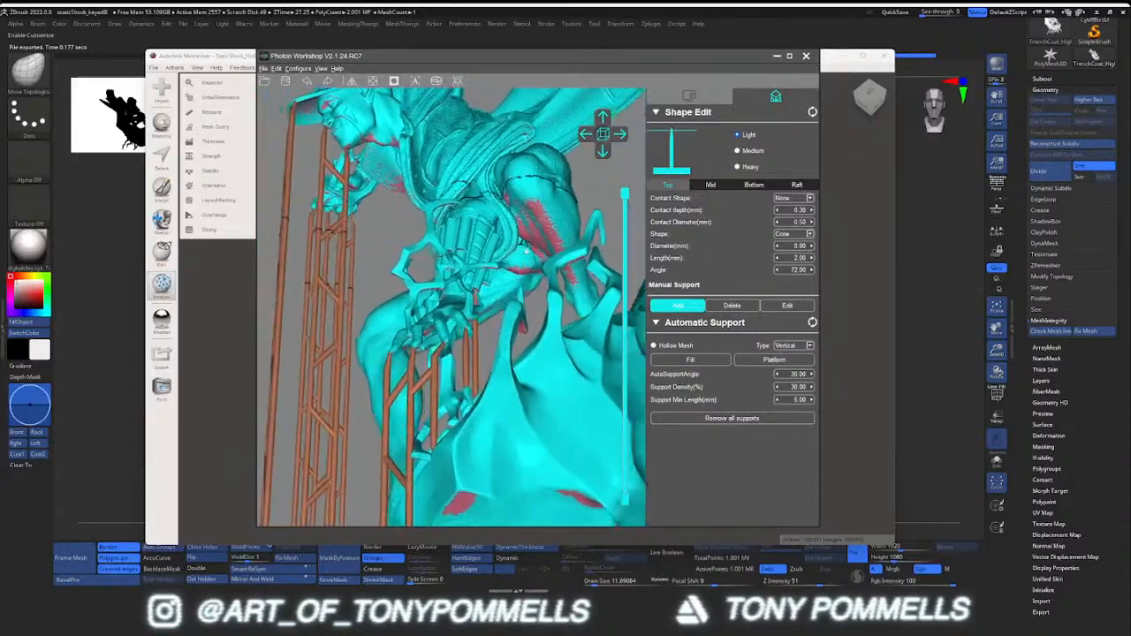
scroll(473, 295, up, 8)
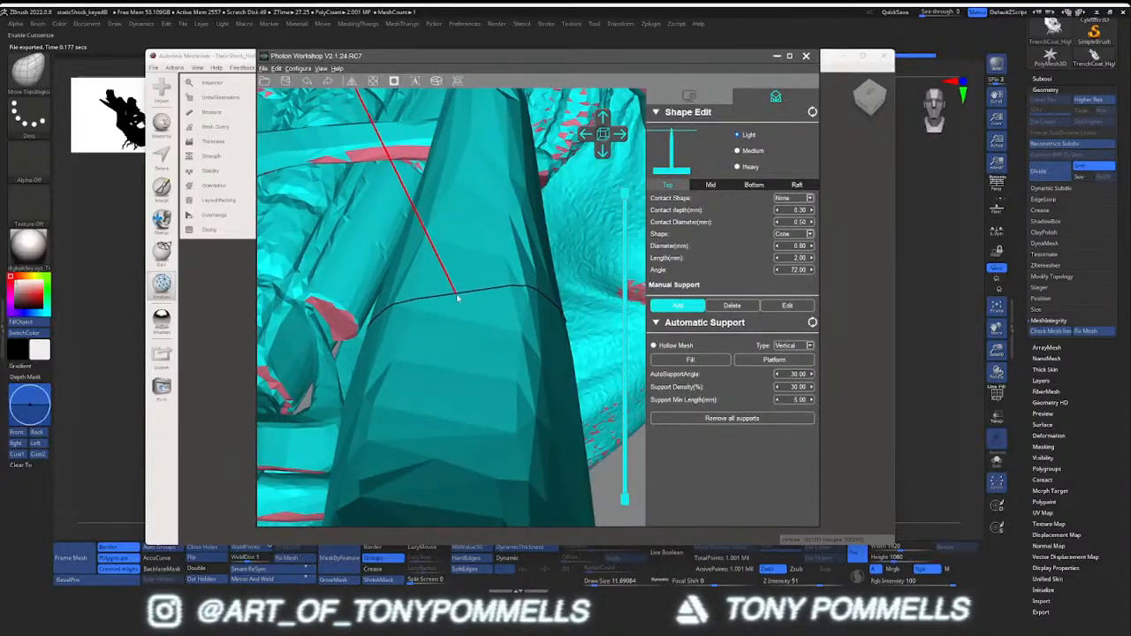
right_drag(484, 290, 513, 283)
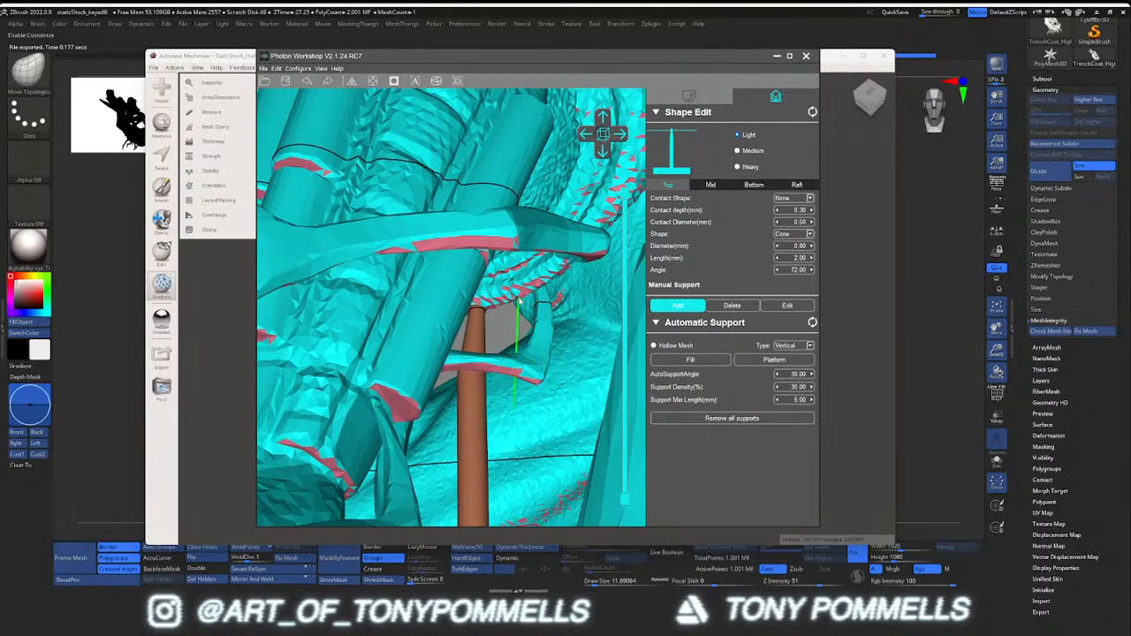
scroll(520, 303, down, 10)
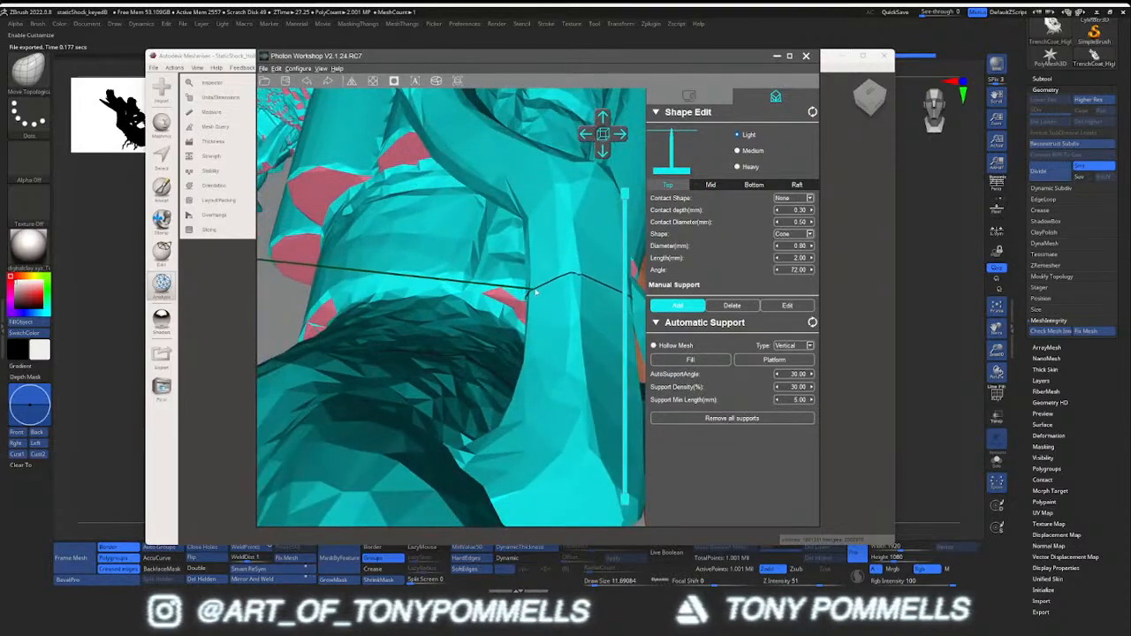
Add a light support under the lower hand's thumb
scroll(488, 306, up, 10)
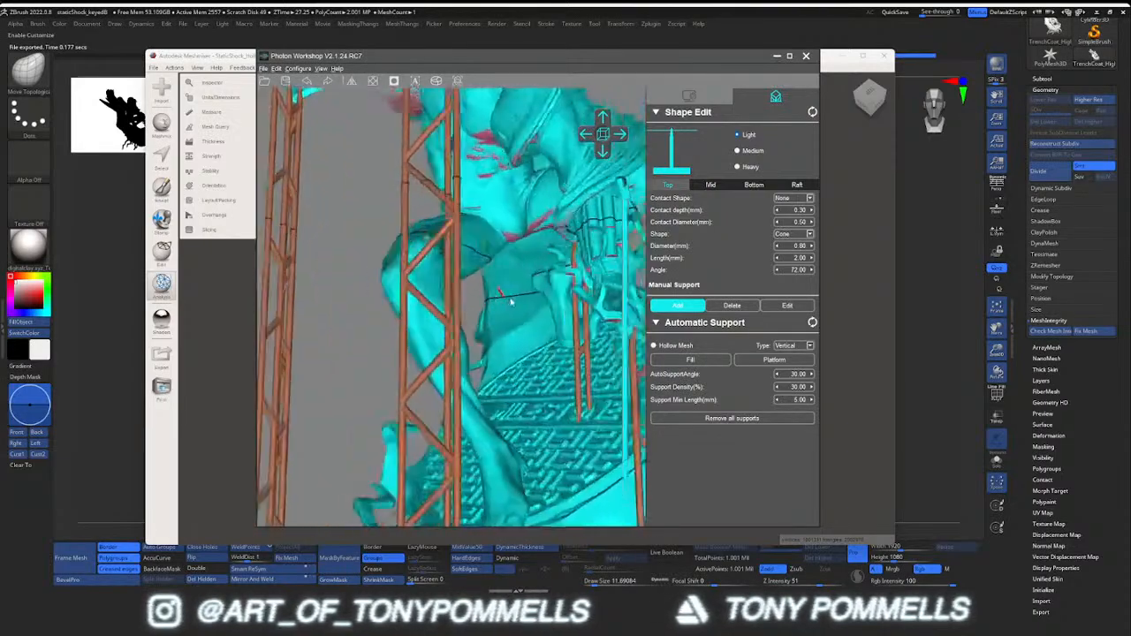
scroll(477, 283, up, 3)
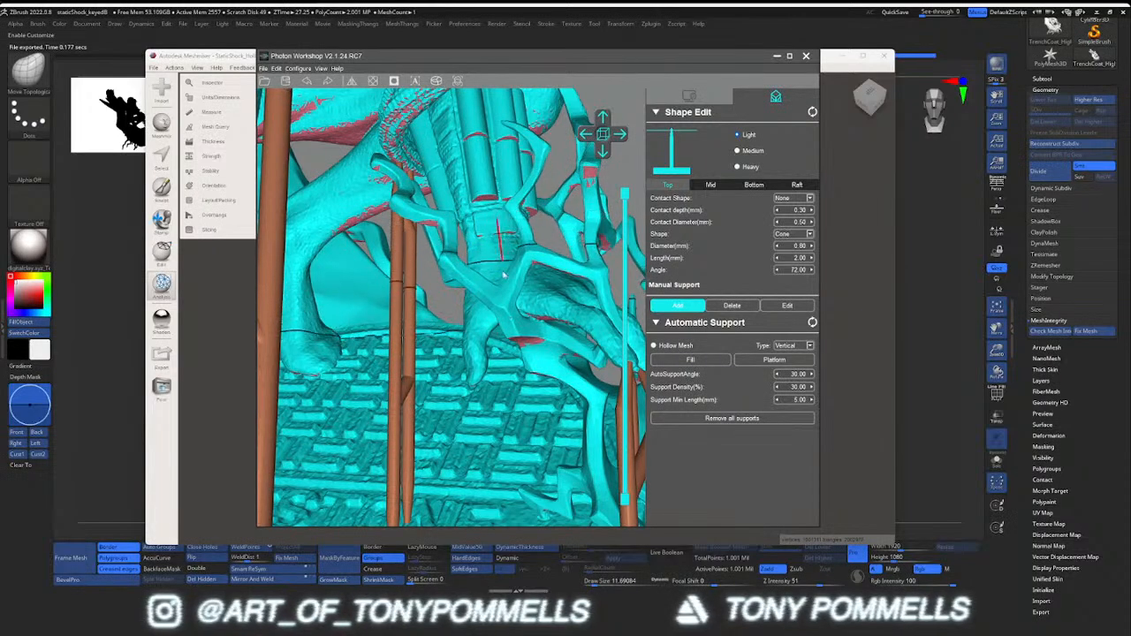
click(473, 380)
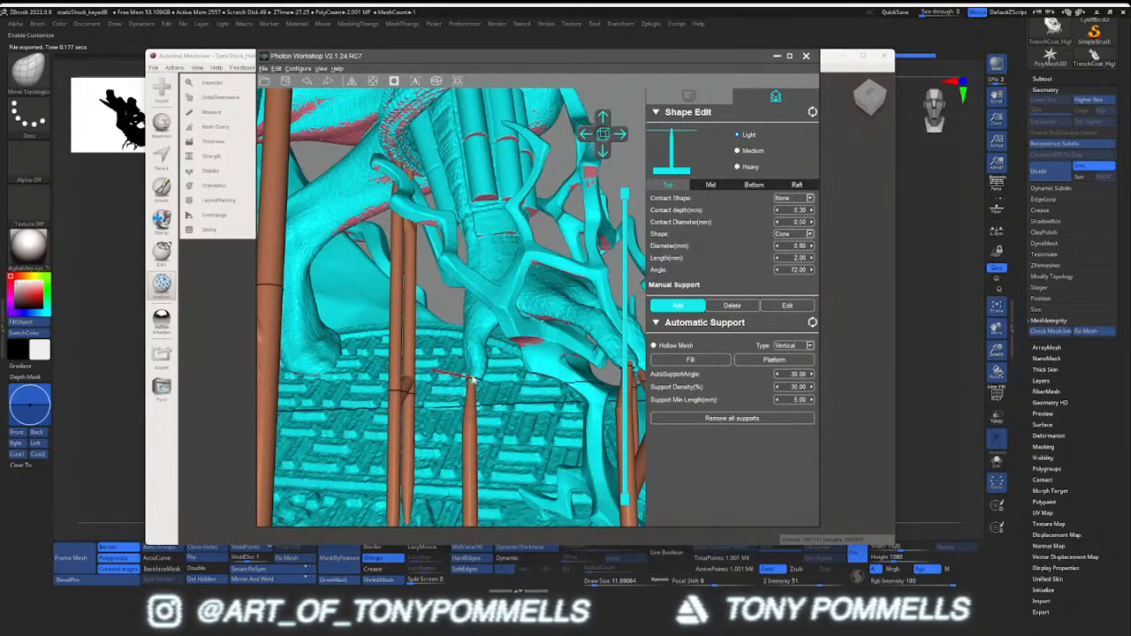
Add a light support under the lightning arc just below the lower arm's sleeve cuff
scroll(472, 379, down, 5)
right_drag(470, 345, 566, 336)
scroll(524, 340, up, 4)
scroll(525, 340, up, 3)
middle_drag(565, 336, 456, 382)
scroll(446, 382, up, 4)
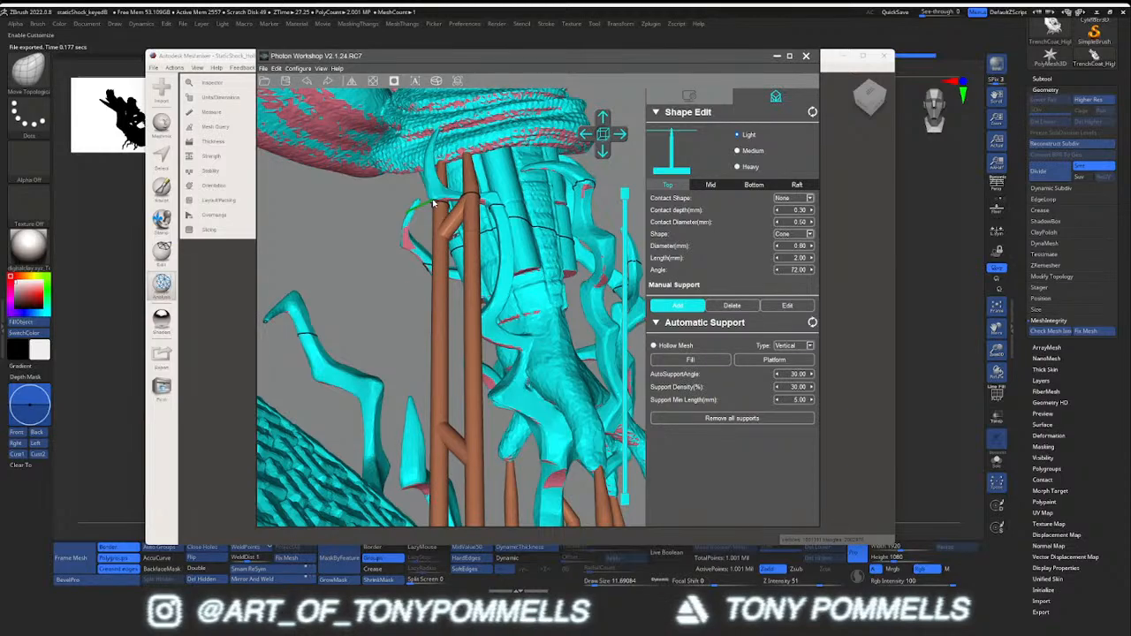
click(433, 203)
right_drag(433, 205, 446, 224)
mouse_move(432, 229)
middle_down()
mouse_move(451, 395)
mouse_move(443, 244)
middle_up()
right_drag(489, 267, 403, 277)
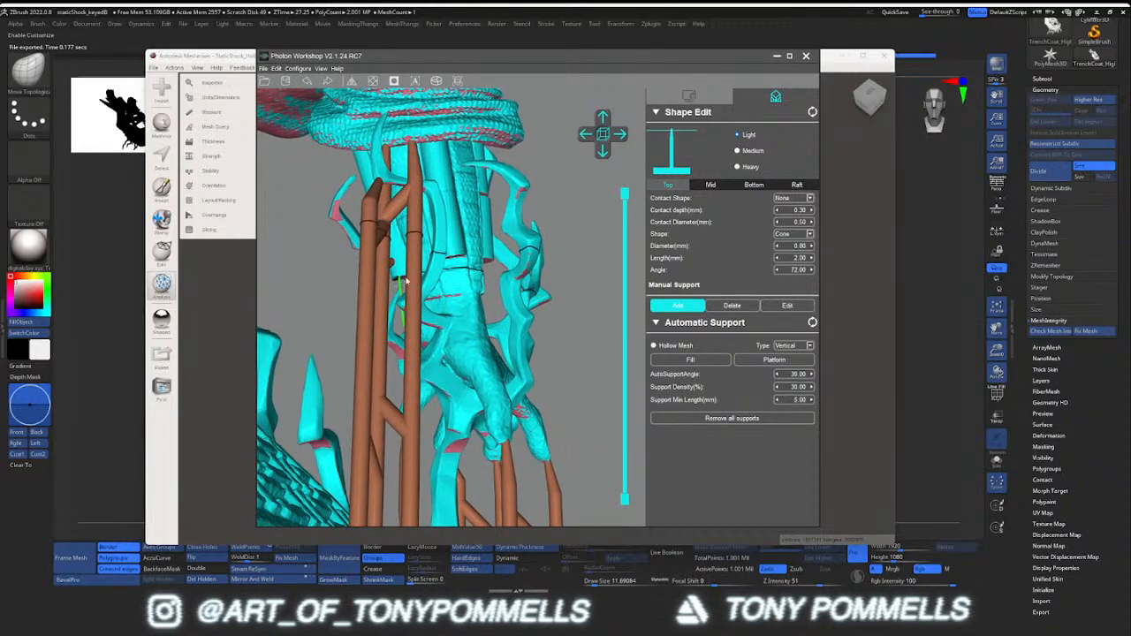
Delete the misplaced light support beside the lower forearm's lightning arcs and resume adding supports
click(729, 307)
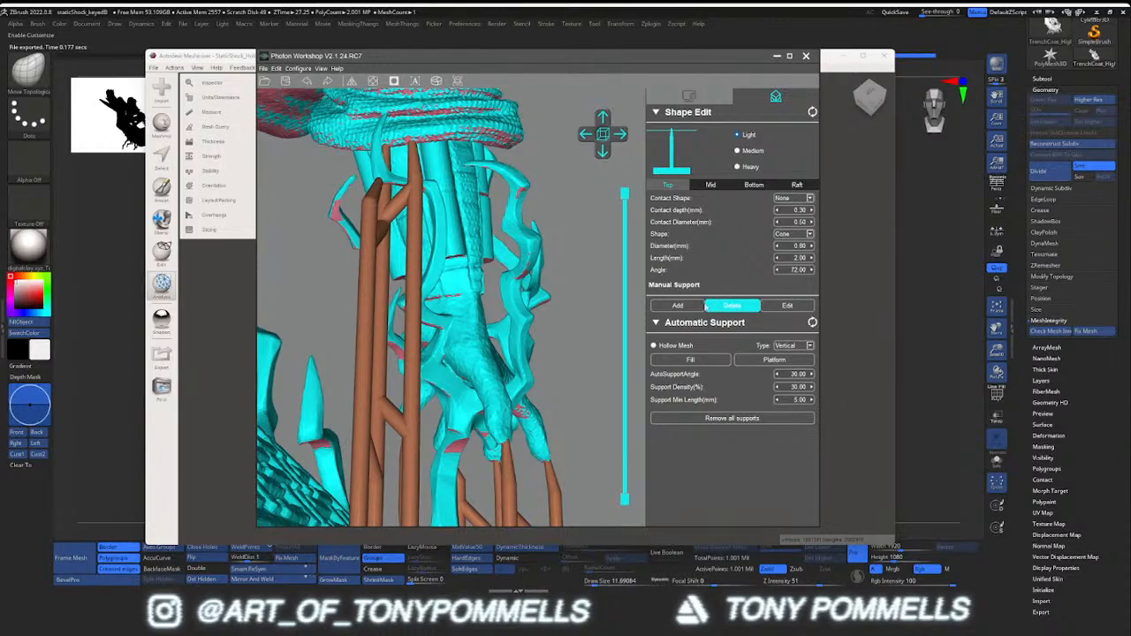
click(703, 306)
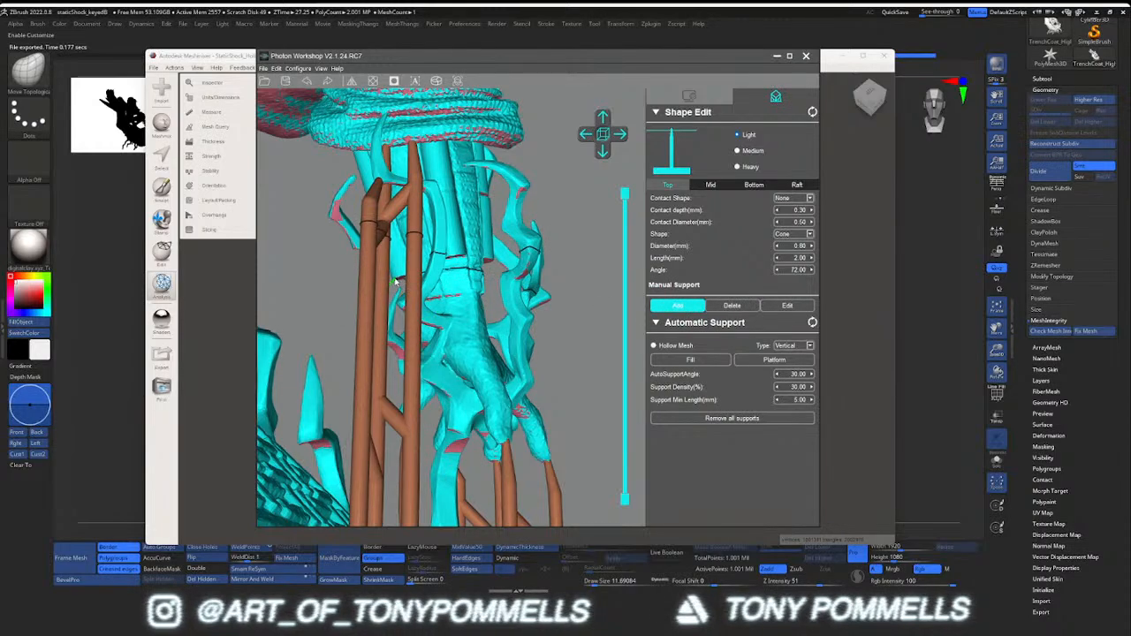
right_drag(407, 297, 481, 305)
click(733, 305)
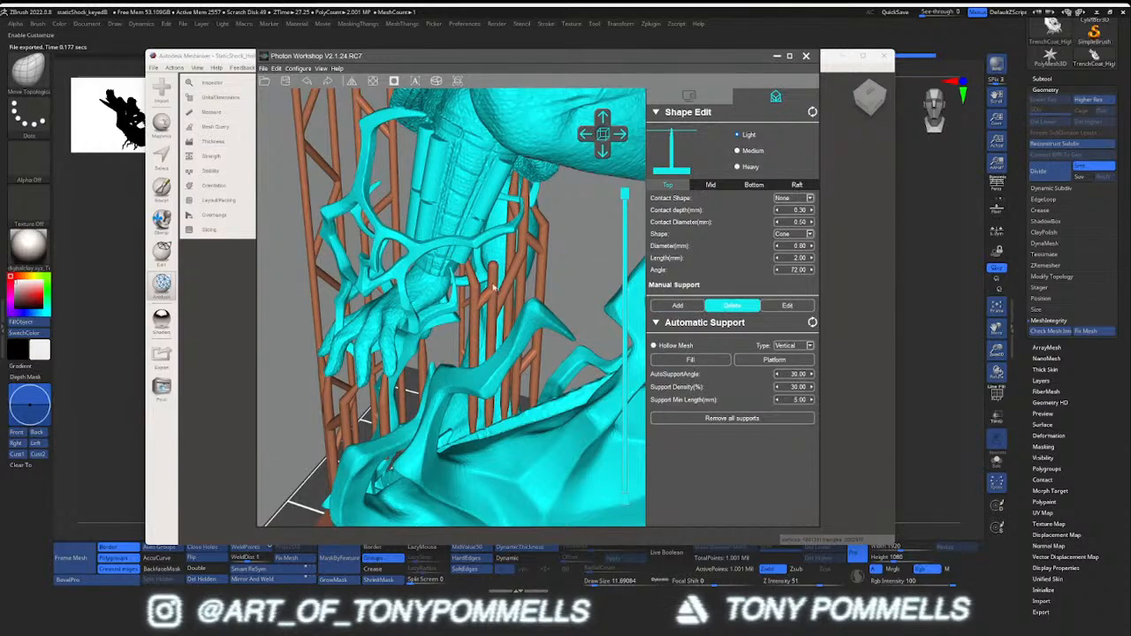
click(678, 306)
Examine the lower arm, coat and rock base from several sides for overhangs that still lack supports
right_drag(510, 352, 471, 303)
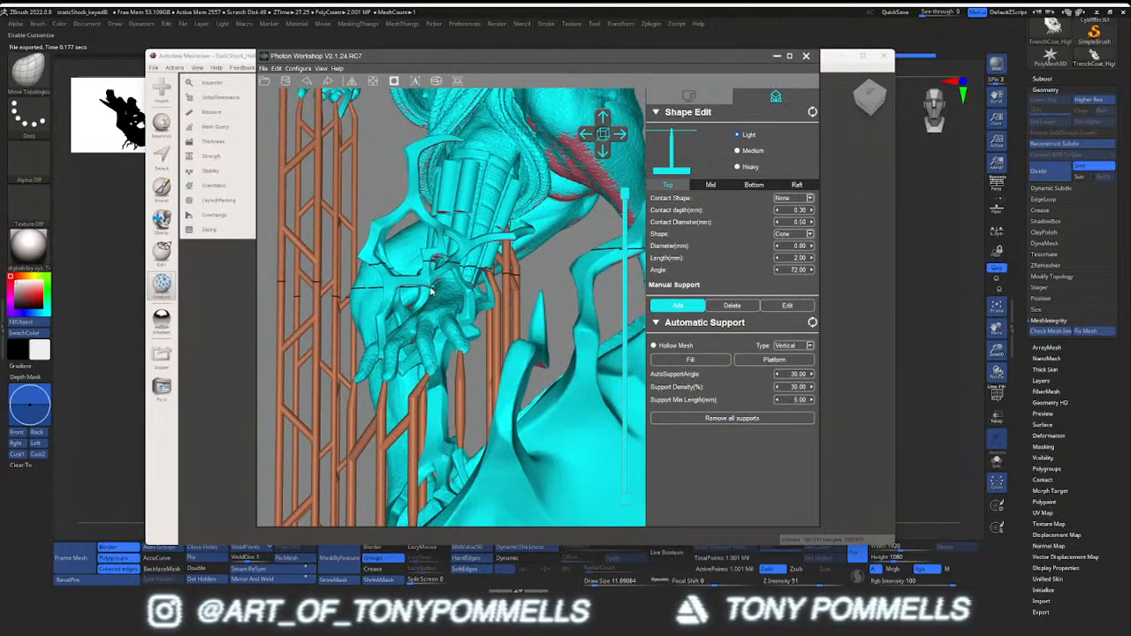
right_drag(430, 289, 452, 289)
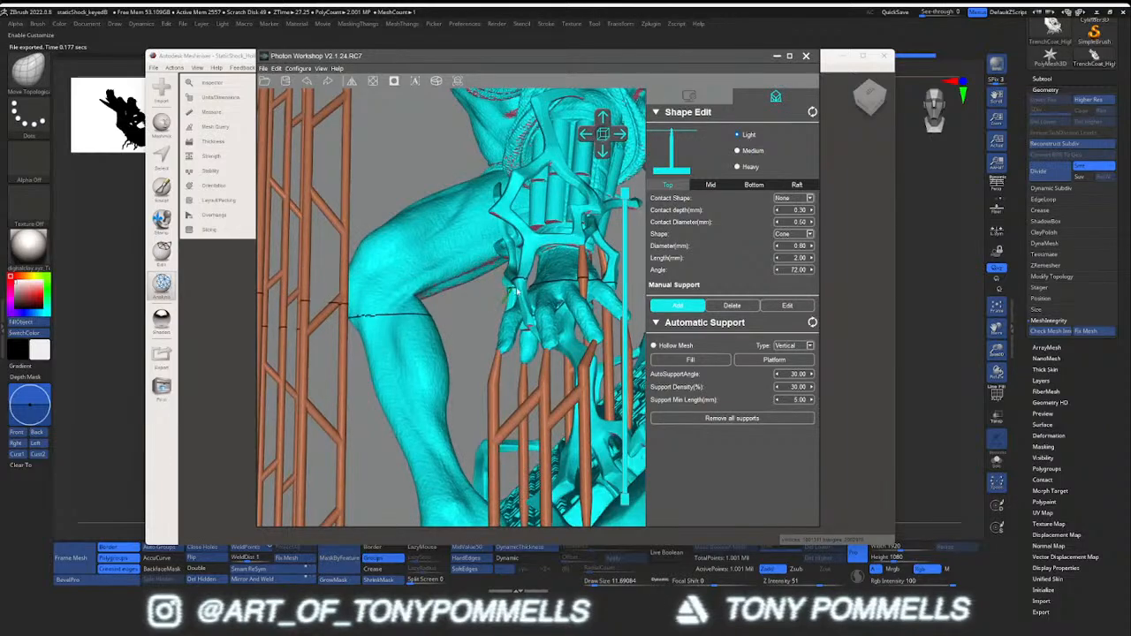
right_drag(492, 215, 487, 222)
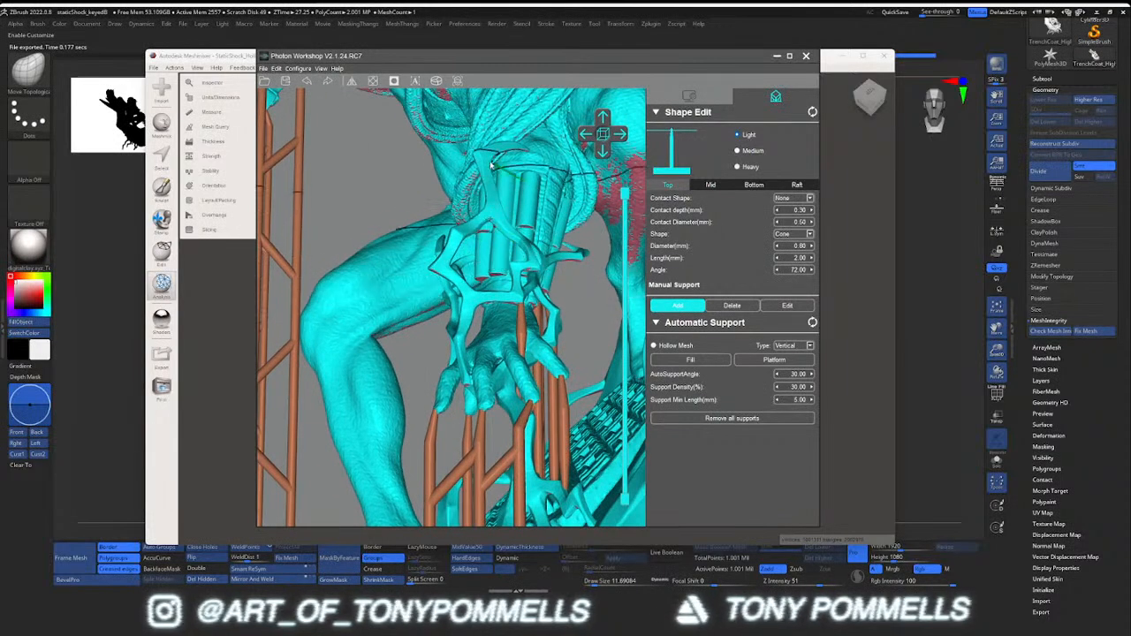
right_drag(520, 157, 517, 183)
middle_drag(517, 183, 461, 338)
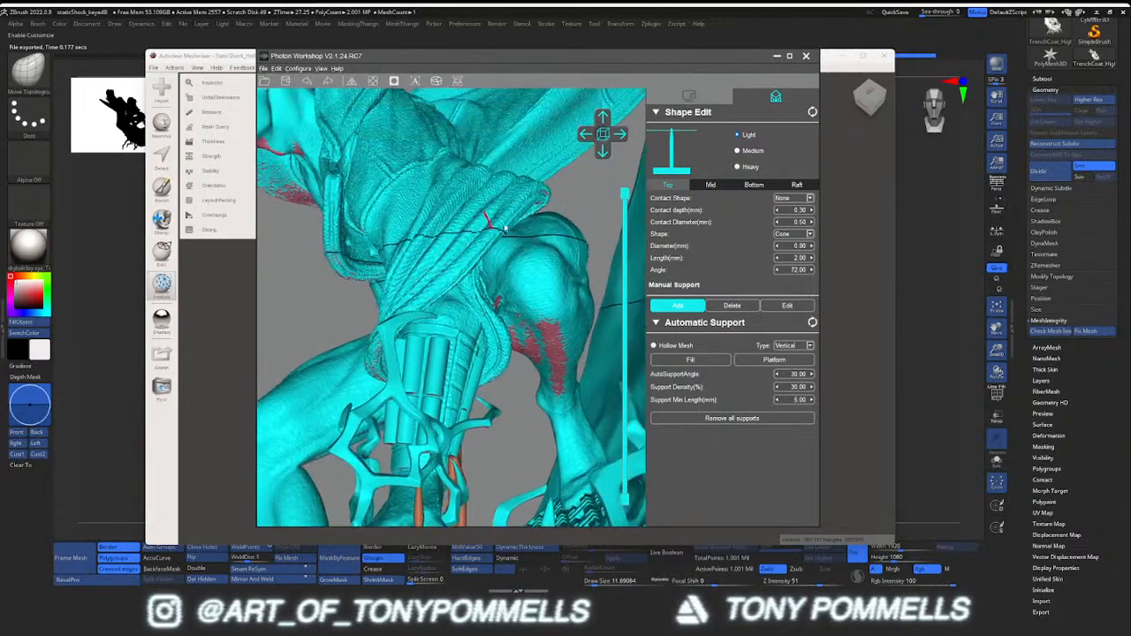
scroll(481, 256, down, 5)
right_drag(454, 252, 517, 272)
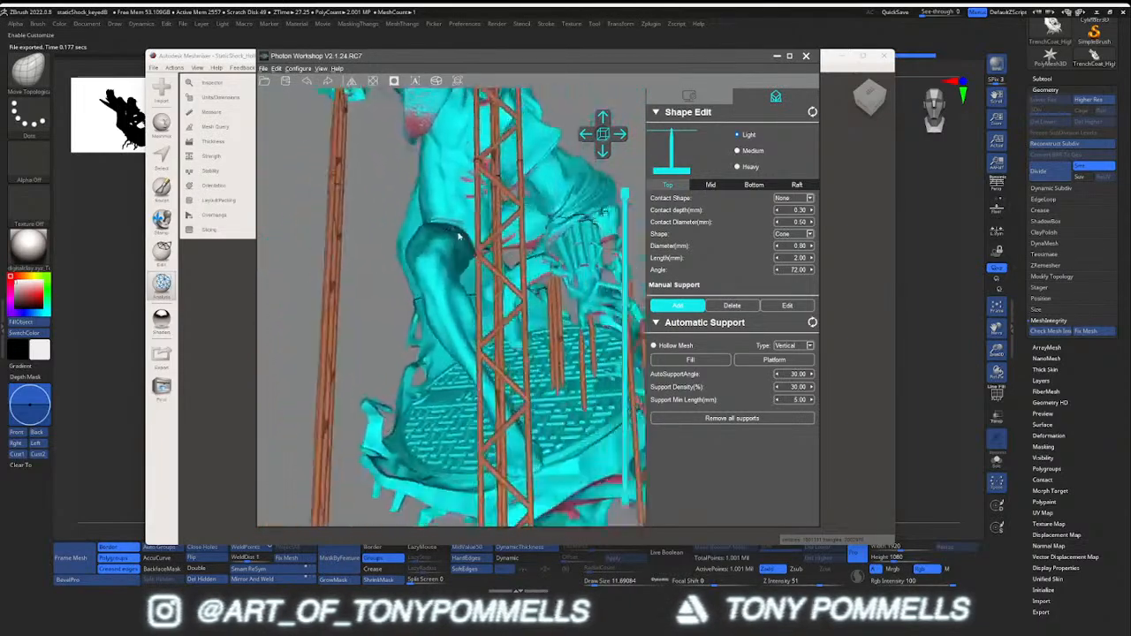
right_drag(380, 270, 493, 296)
scroll(495, 297, up, 10)
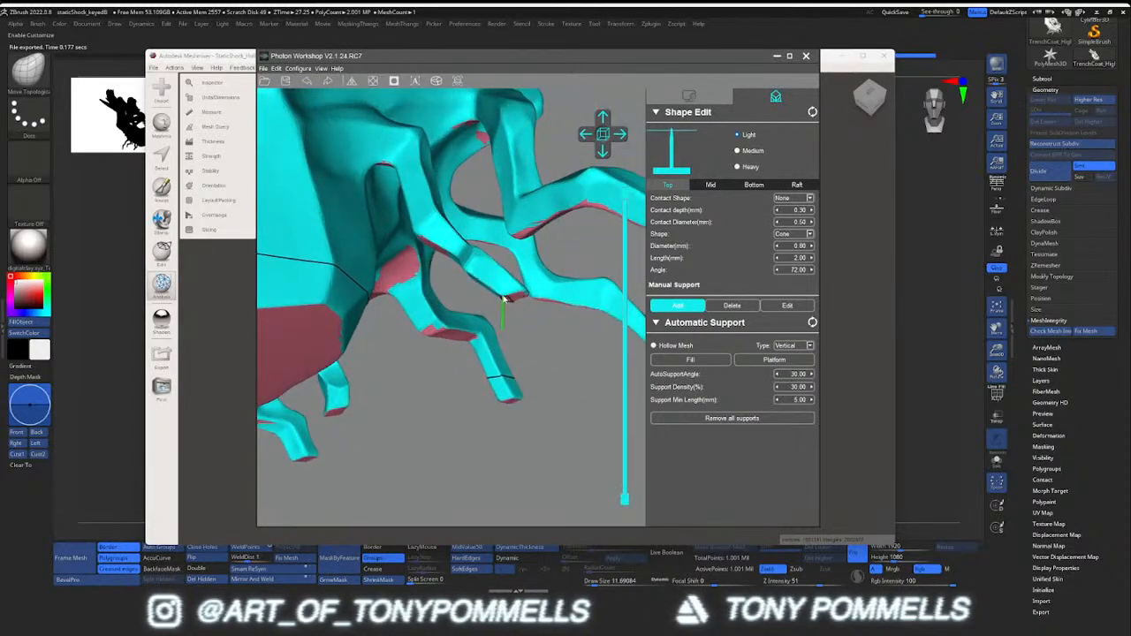
click(503, 300)
right_drag(502, 299, 429, 285)
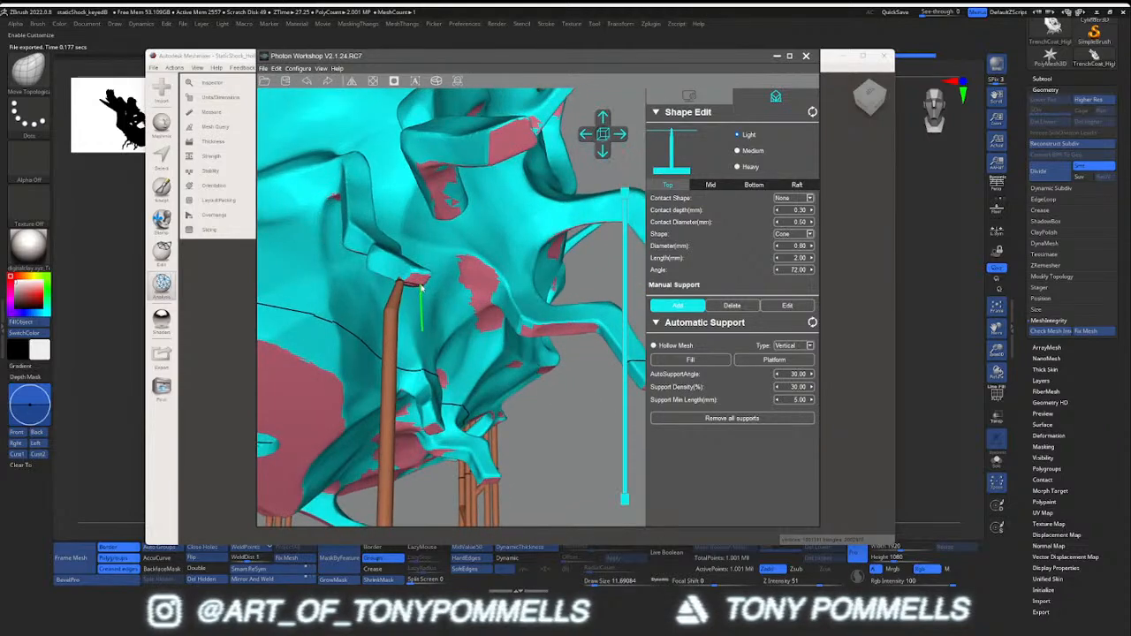
click(730, 305)
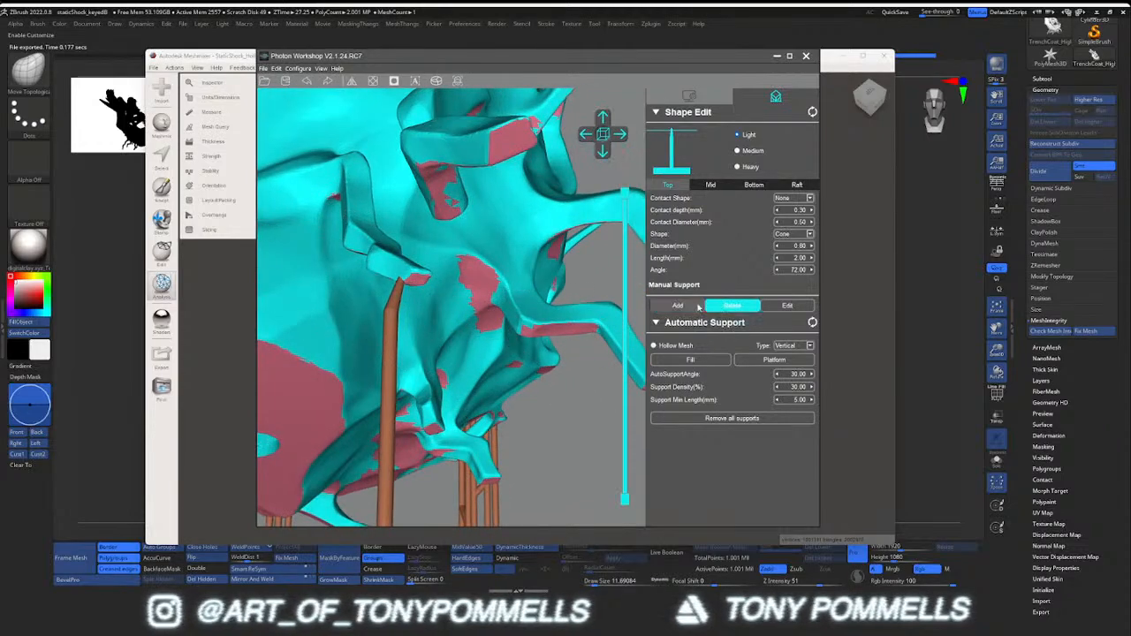
click(394, 343)
Add light supports under the tip of the drooping spike on the rock base and under neighbouring spike ends
click(678, 306)
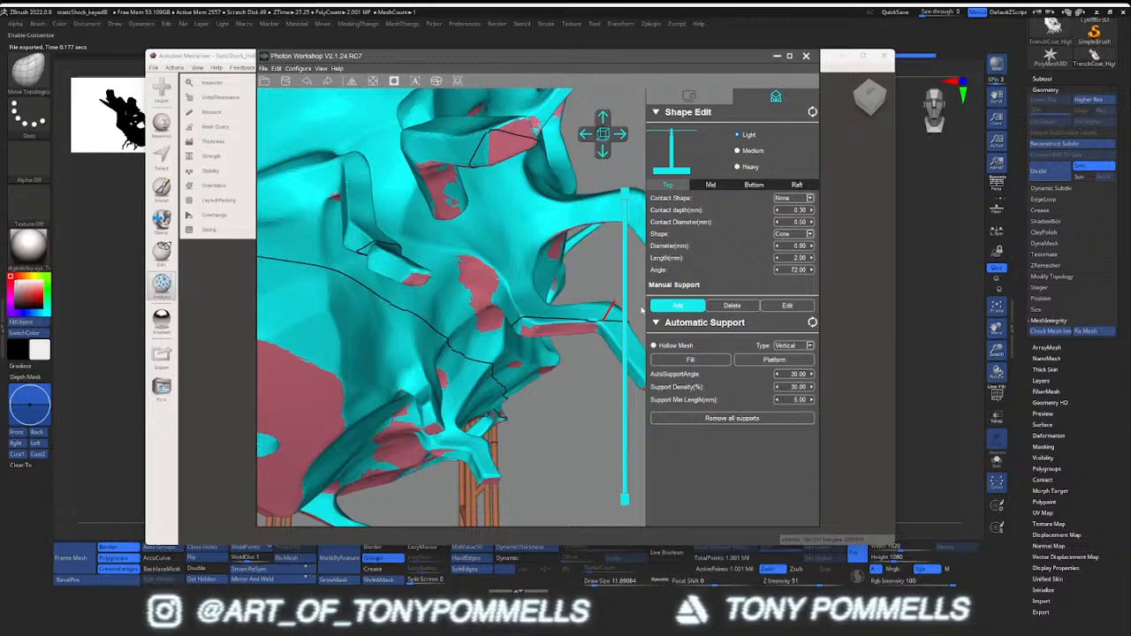
click(411, 285)
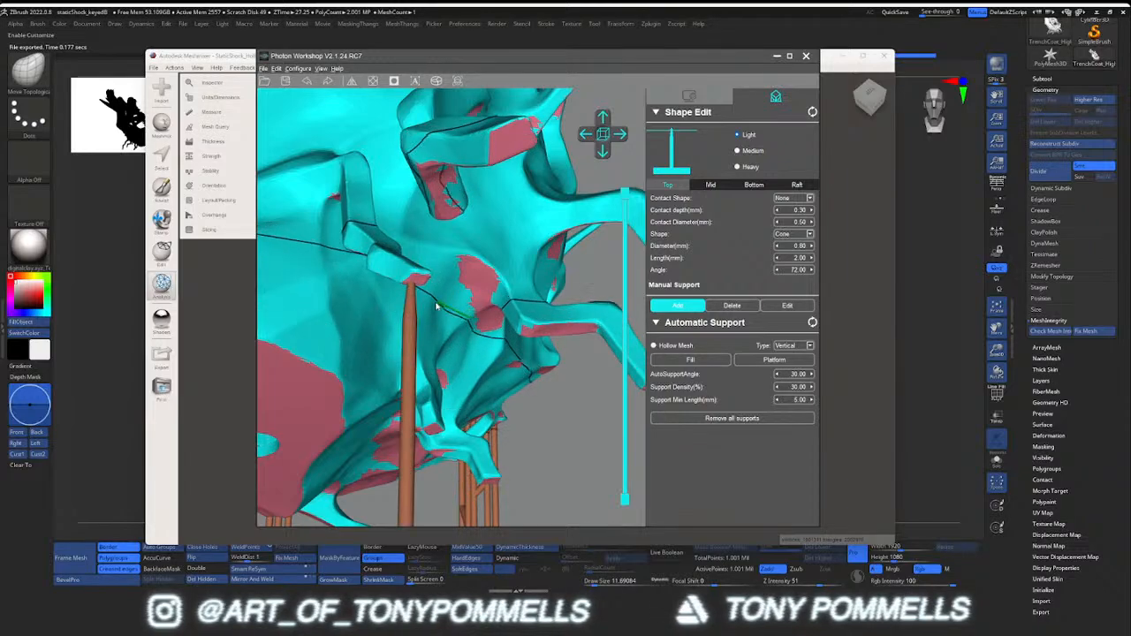
right_drag(433, 292, 404, 283)
click(466, 210)
click(510, 253)
click(545, 260)
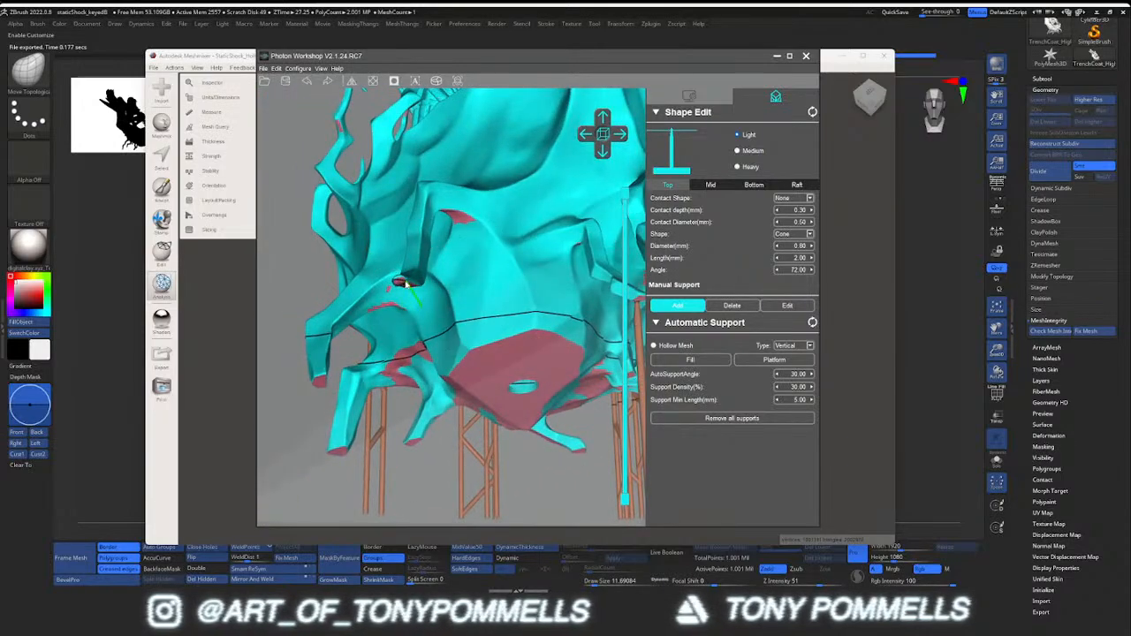
click(395, 284)
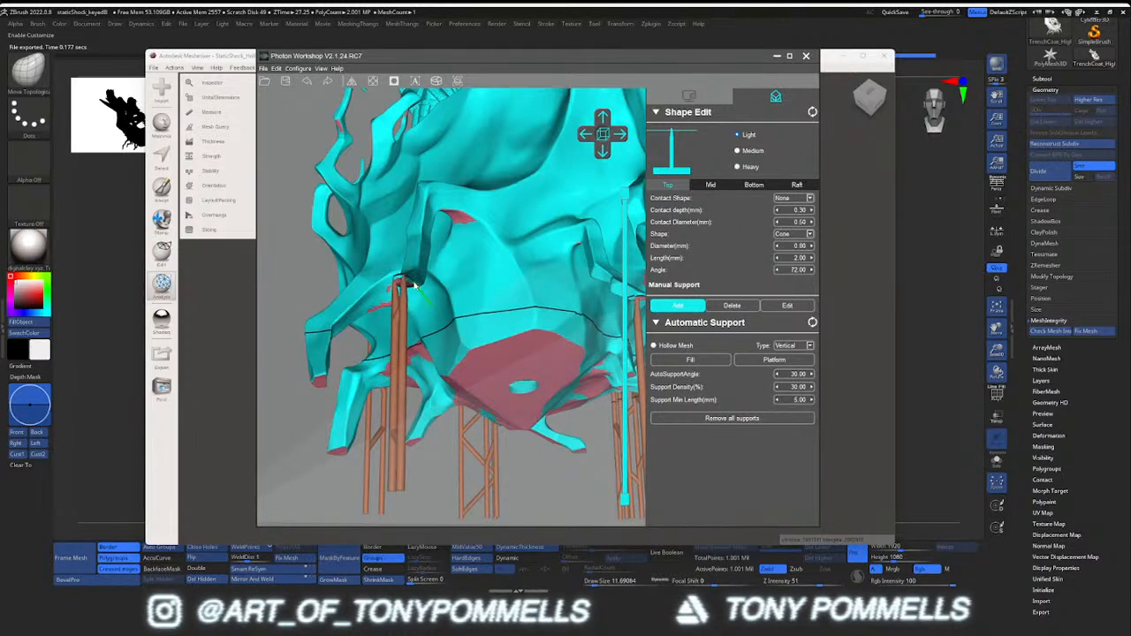
Add three light supports along the edge of the blunt end of the wide rock spike
right_drag(411, 286, 495, 328)
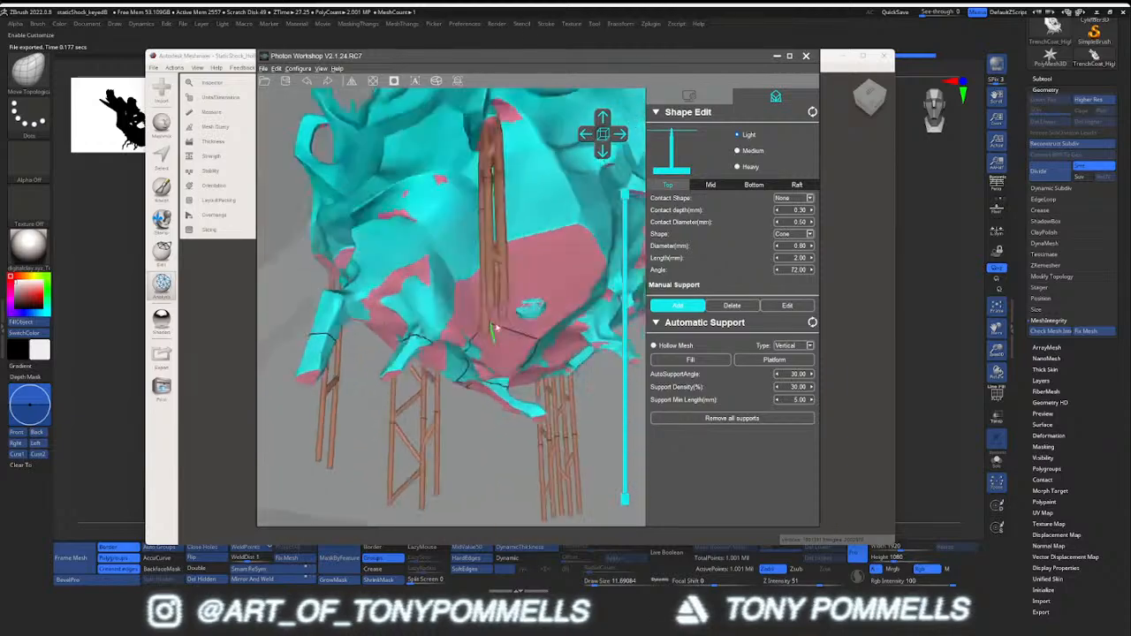
scroll(495, 329, up, 6)
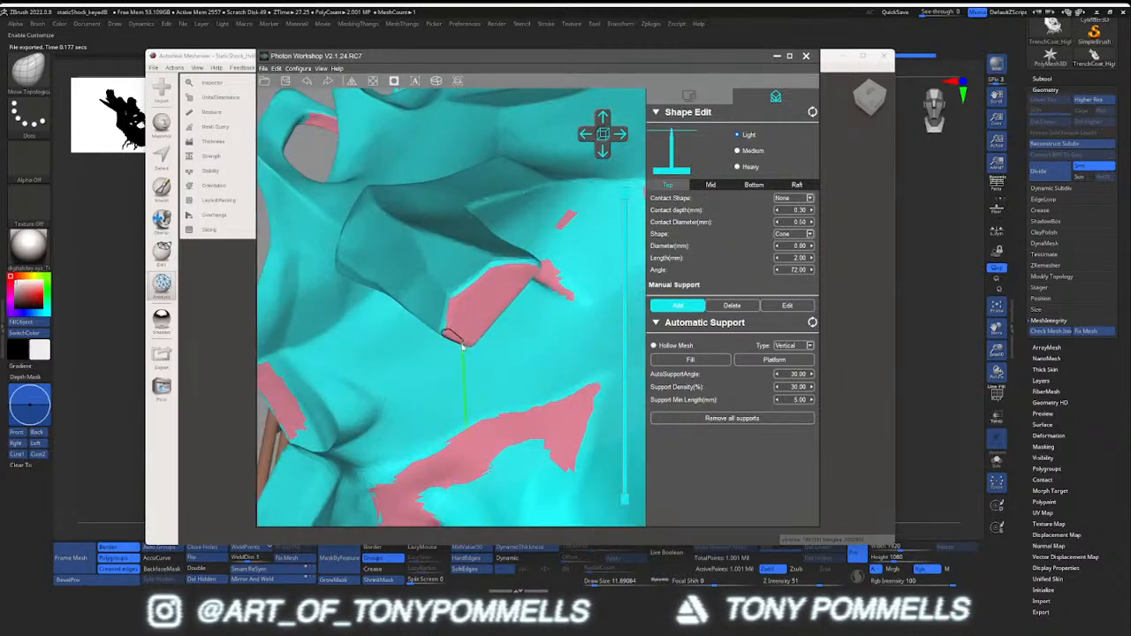
click(445, 336)
click(468, 289)
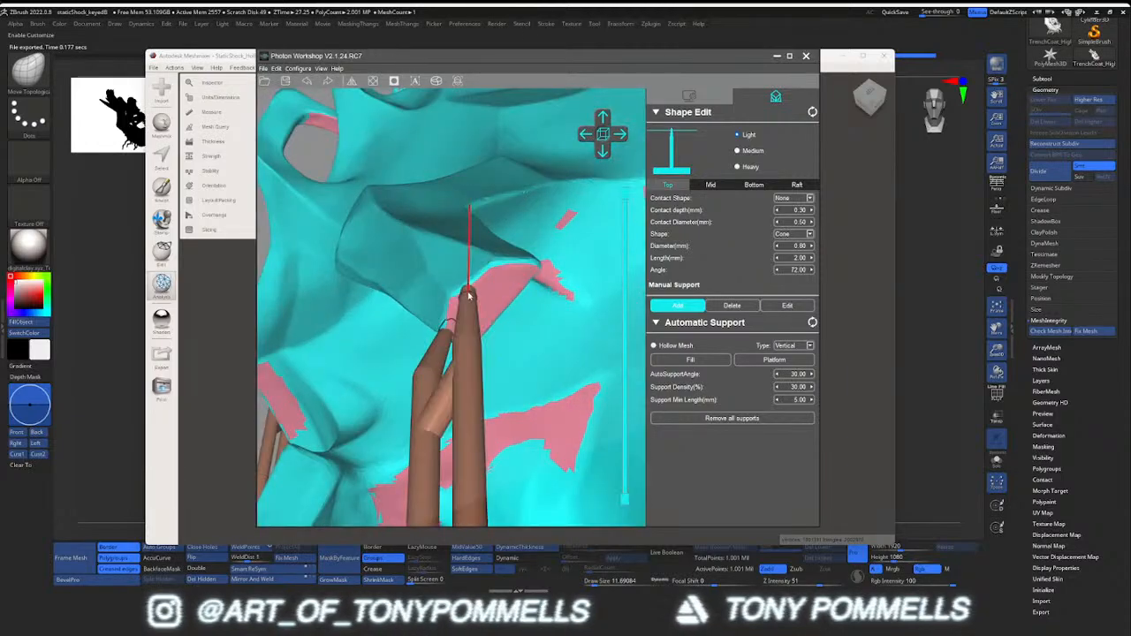
click(508, 269)
right_drag(514, 291, 415, 300)
Add light supports around the flat end of the upper rock spike on the base's underside
click(430, 246)
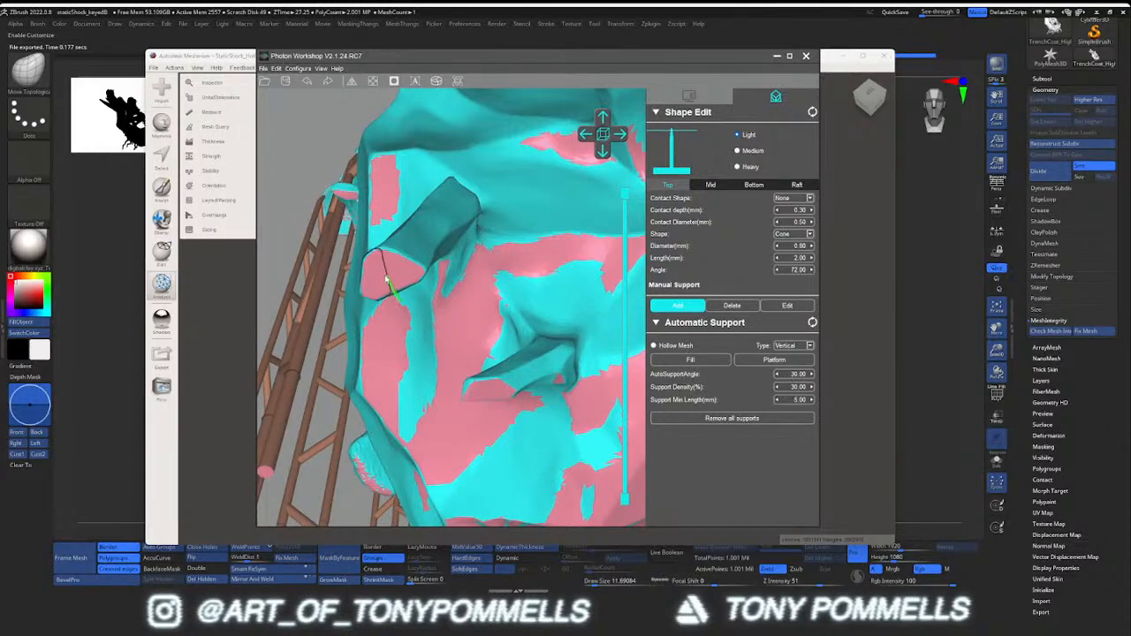
click(361, 293)
click(365, 276)
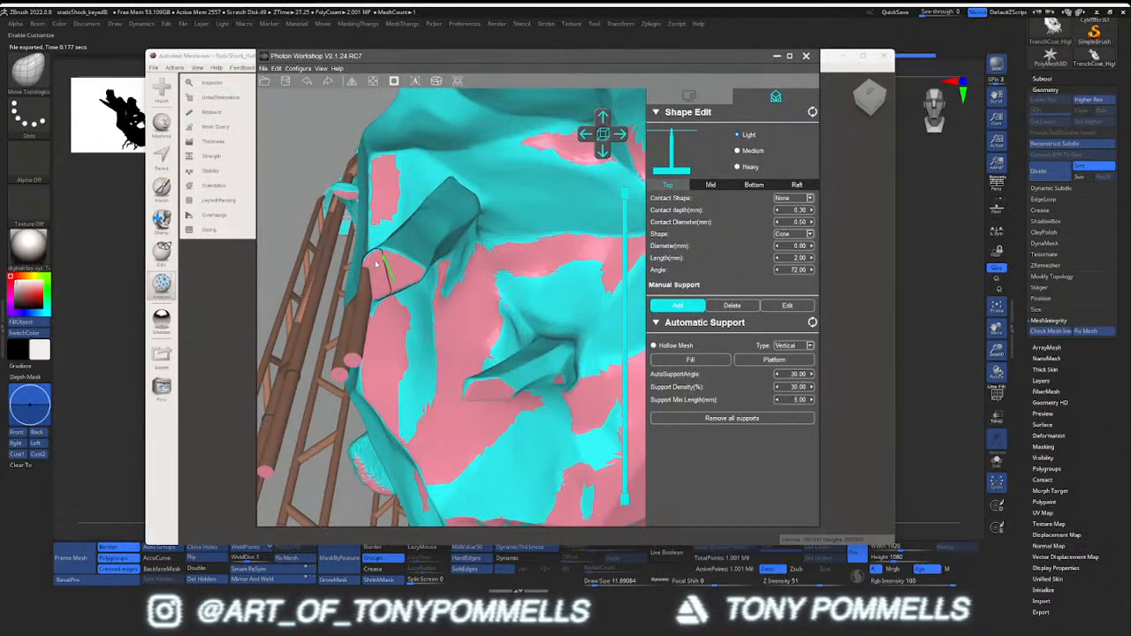
click(375, 257)
click(392, 269)
Add a row of light supports across the end of the smaller rock spike below the previous one
right_drag(406, 273, 435, 281)
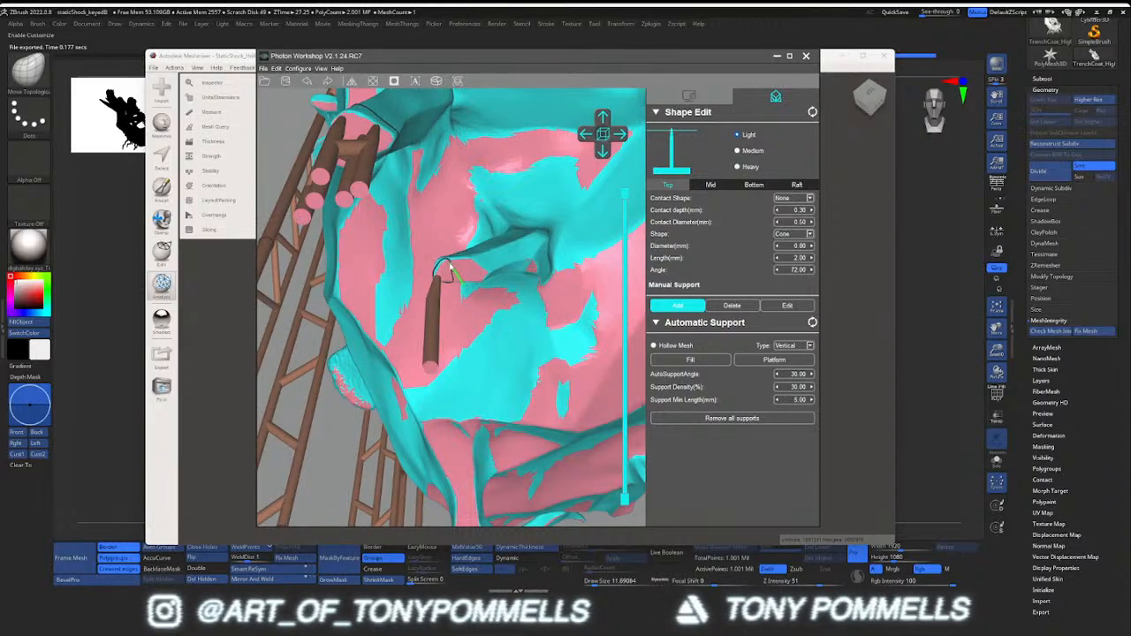
click(468, 275)
click(470, 267)
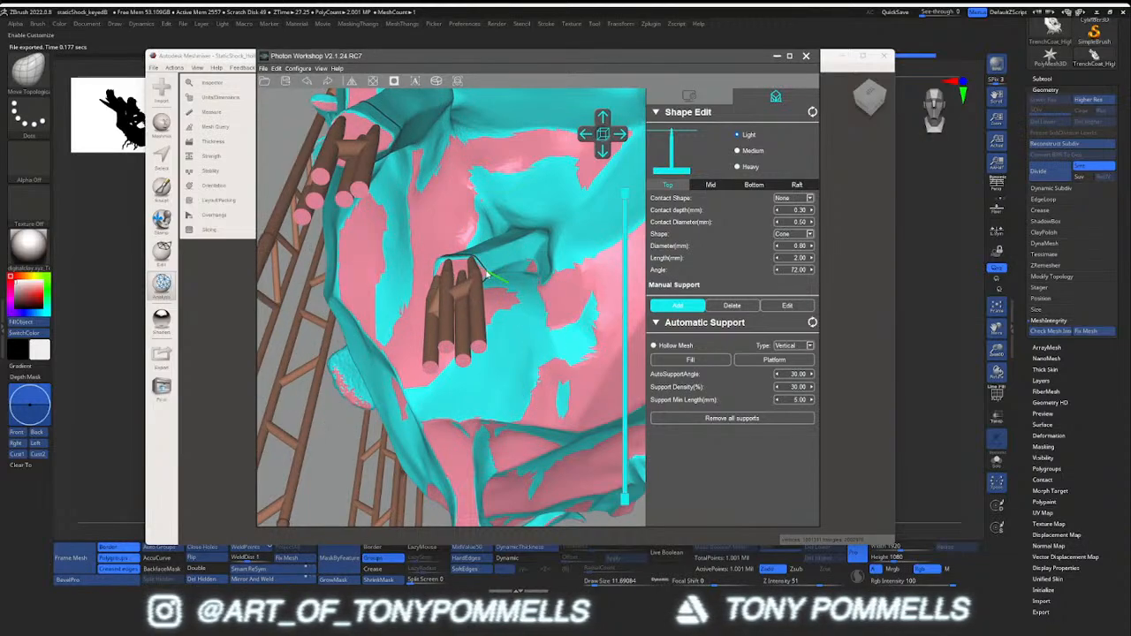
Add light supports under the two short rock stubs above the base's flat face with the drain hole
right_drag(485, 275, 465, 303)
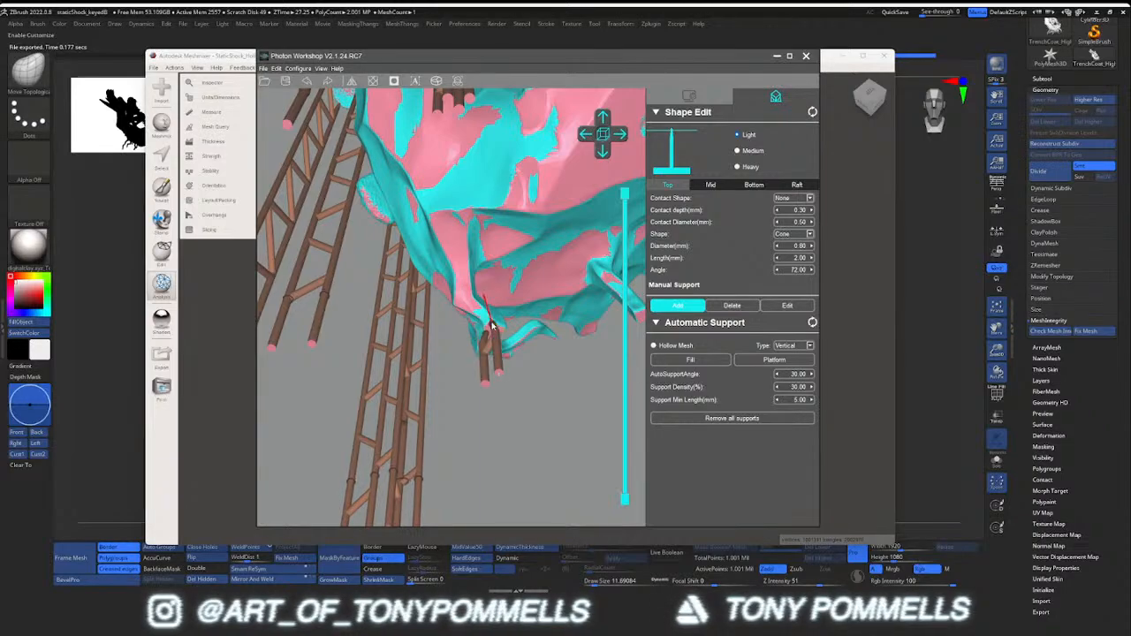
right_drag(501, 334, 461, 311)
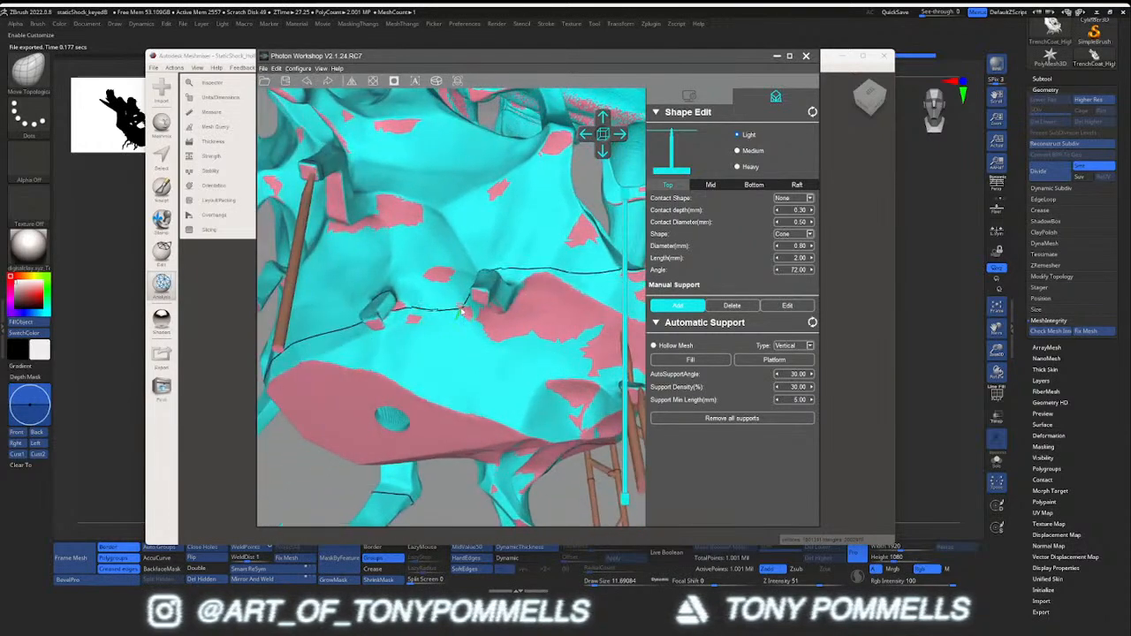
click(484, 305)
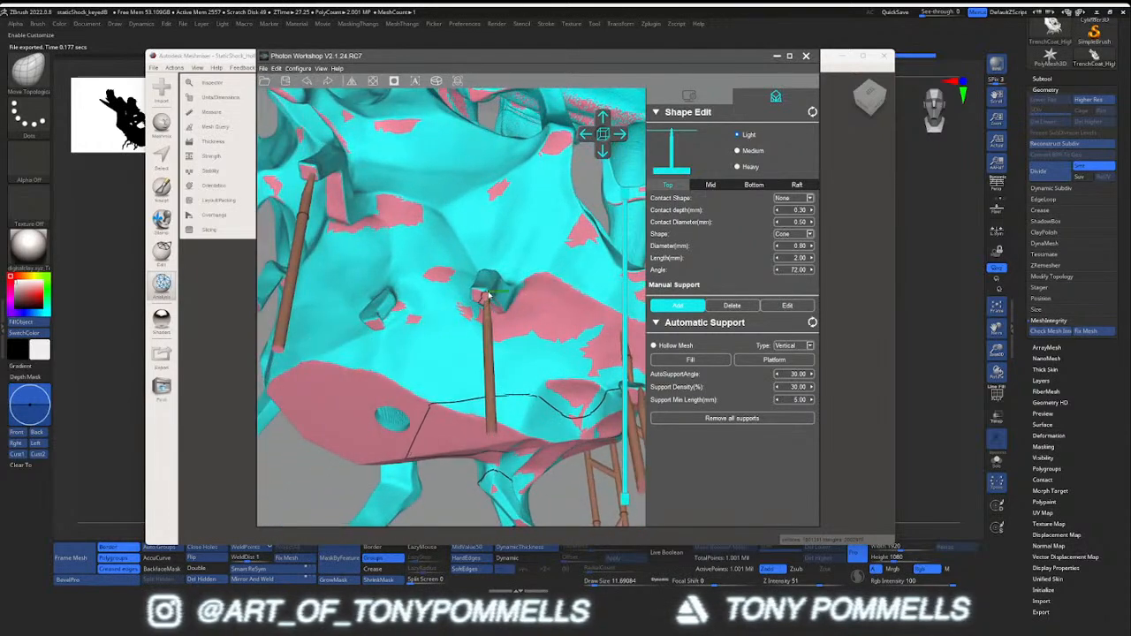
click(371, 322)
click(367, 324)
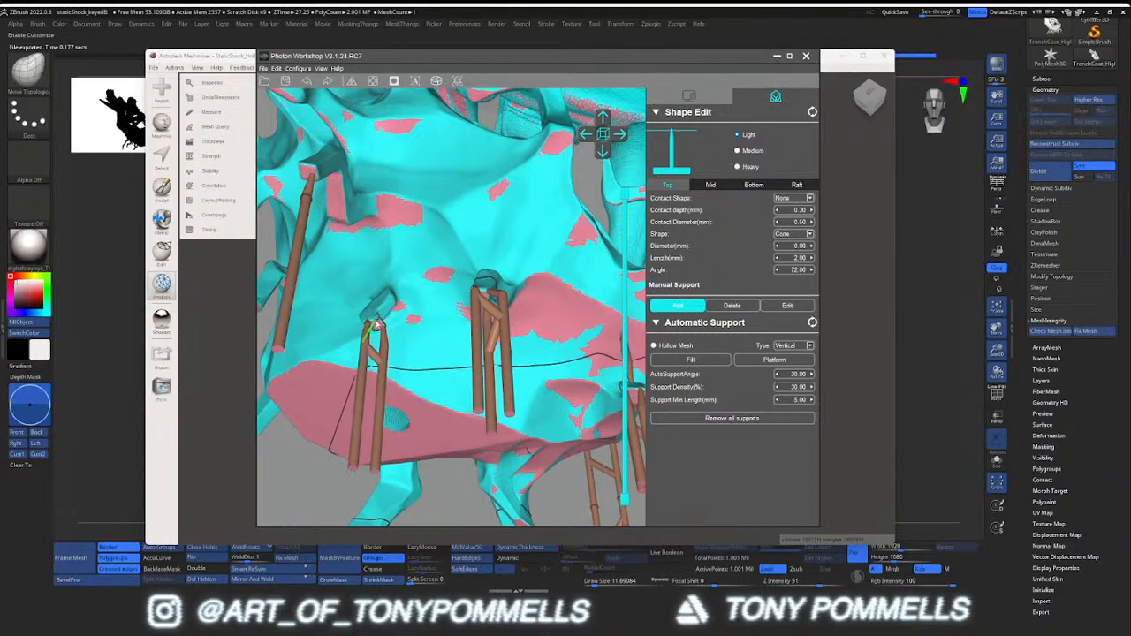
click(375, 318)
Add light supports under the outer tendril tips along the side of the rock base
right_drag(400, 265, 474, 286)
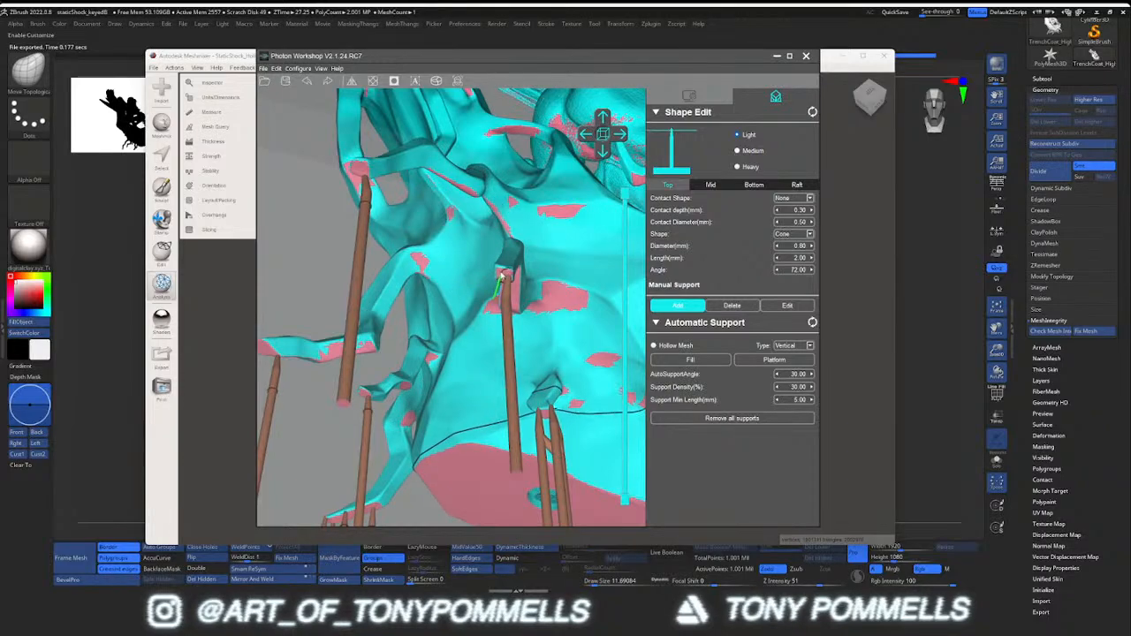
right_drag(447, 247, 513, 231)
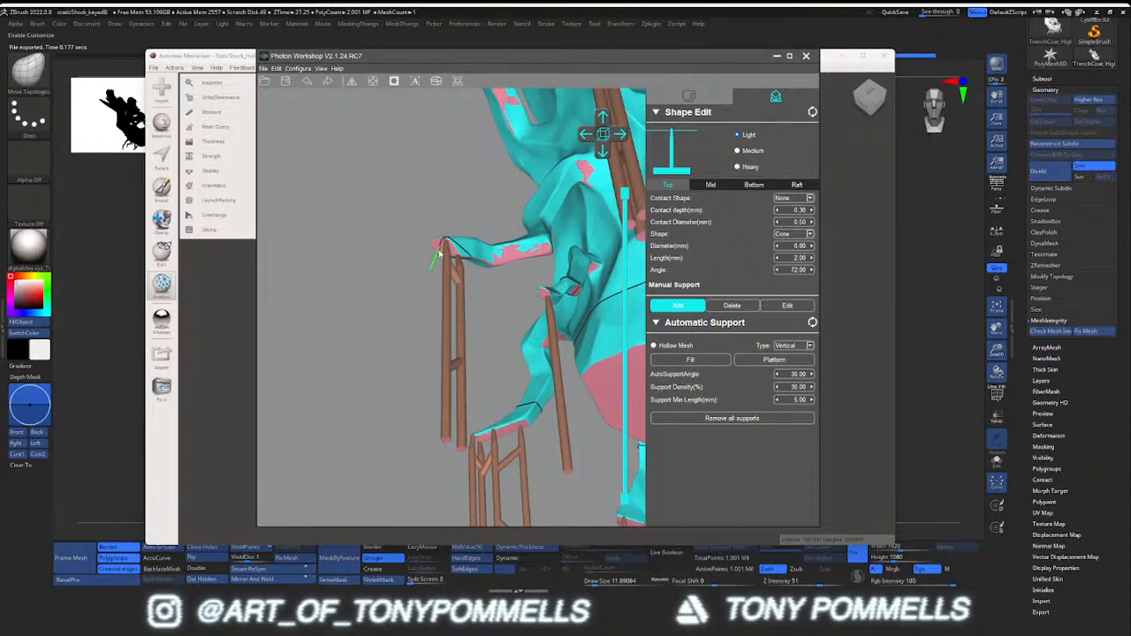
right_drag(434, 247, 777, 181)
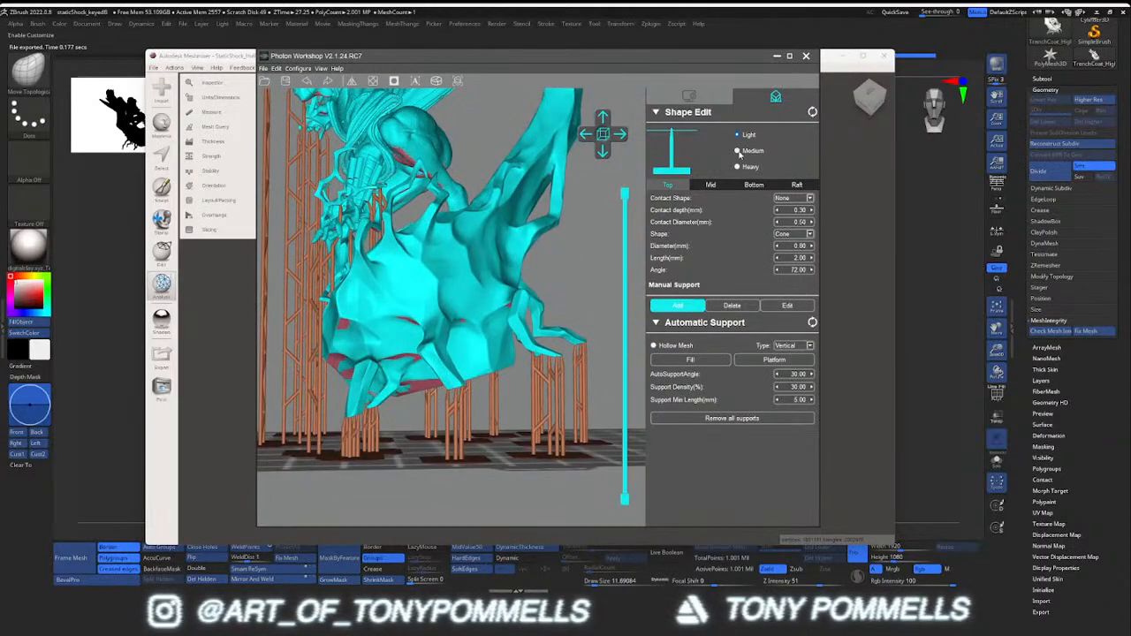
Switch the support type to Heavy and examine the rock base and existing supports from all around
click(736, 167)
right_drag(548, 231, 477, 231)
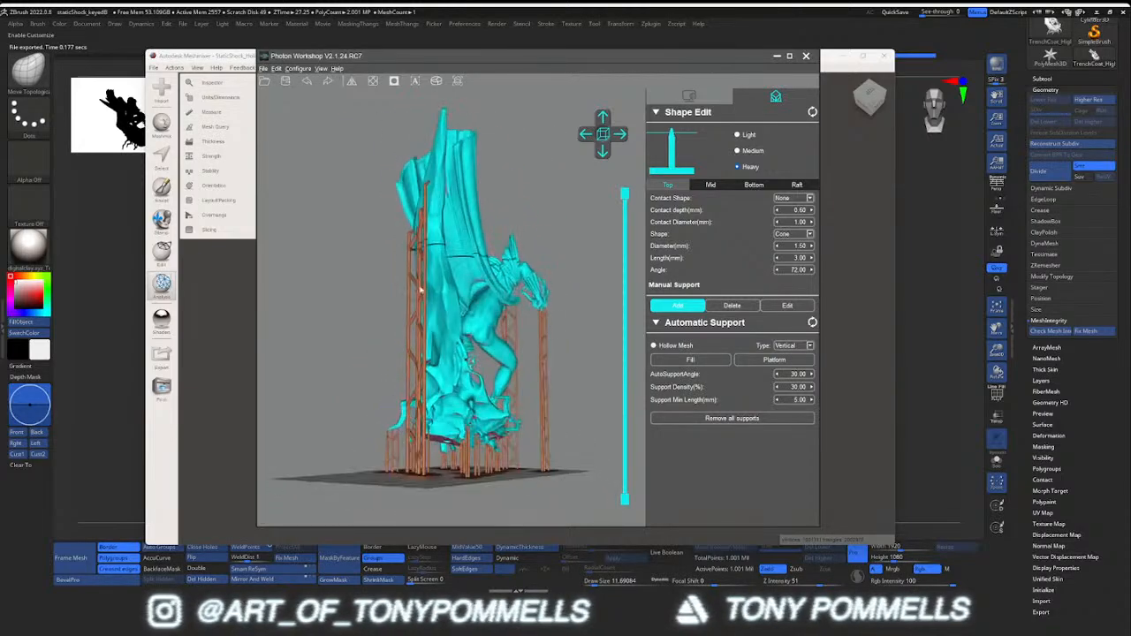
scroll(439, 322, up, 2)
right_drag(465, 318, 487, 319)
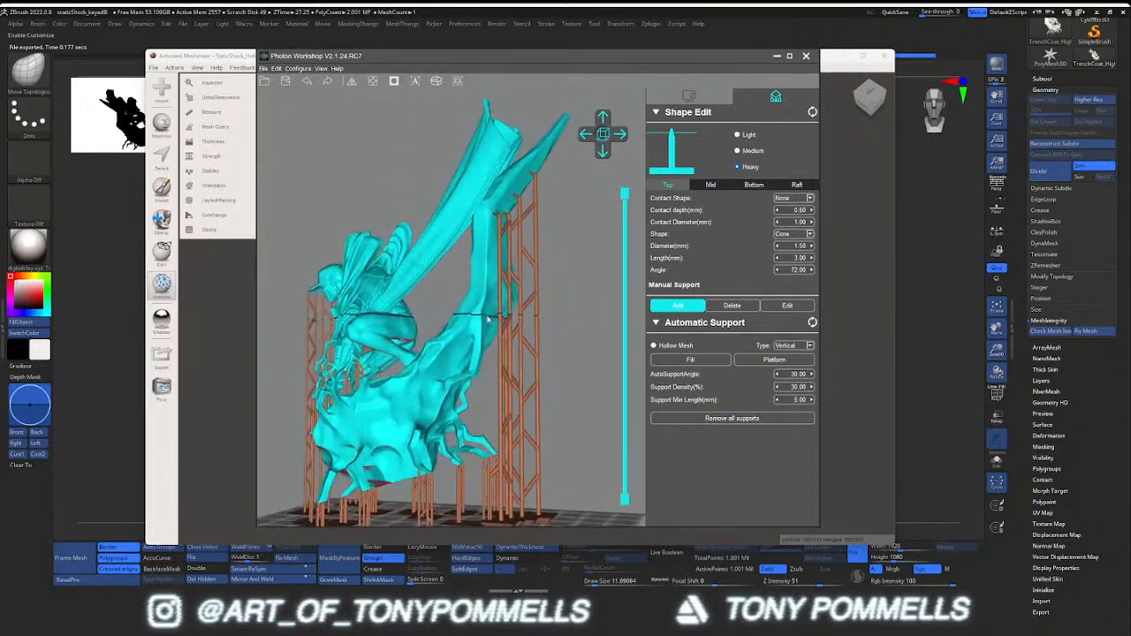
scroll(492, 320, up, 3)
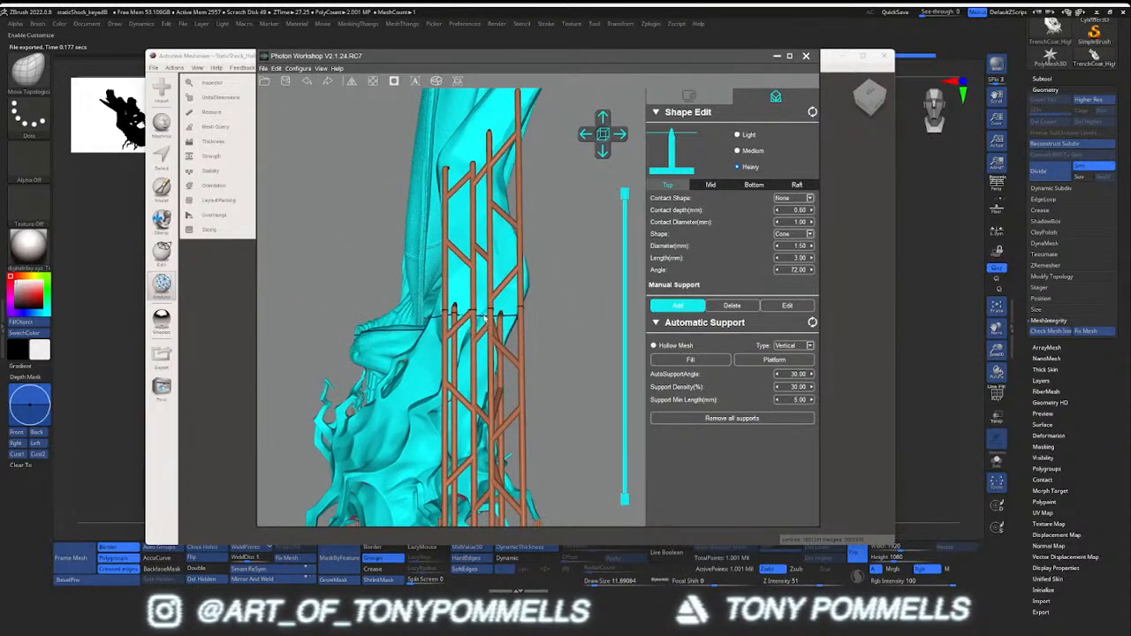
right_drag(481, 314, 533, 339)
middle_drag(533, 338, 535, 258)
right_drag(535, 257, 463, 305)
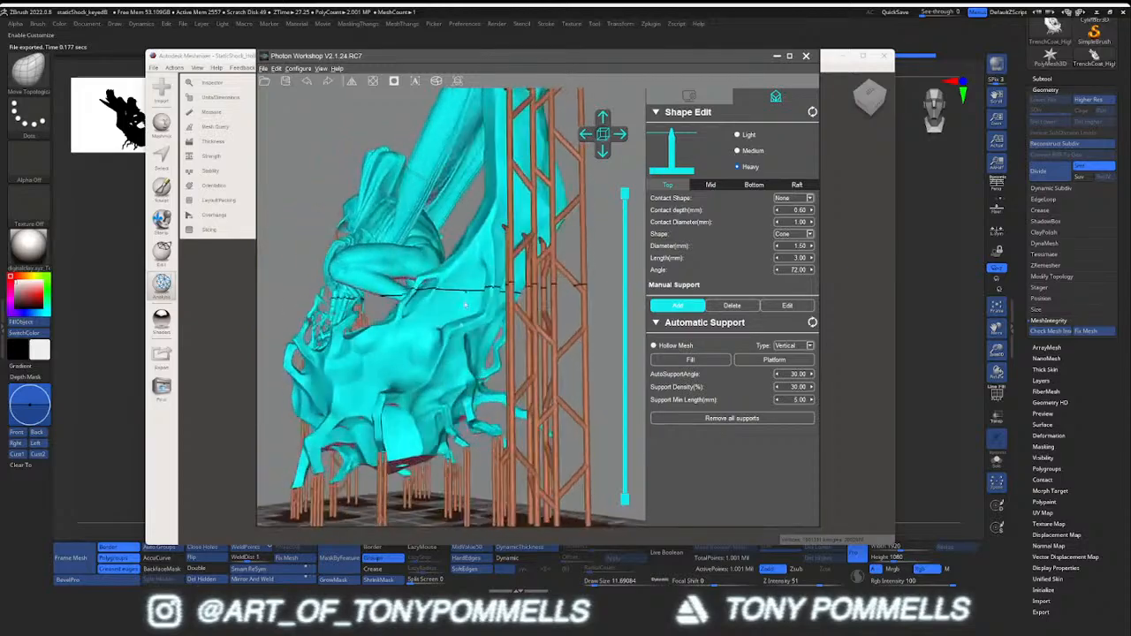
middle_drag(459, 329, 463, 295)
right_drag(462, 288, 406, 357)
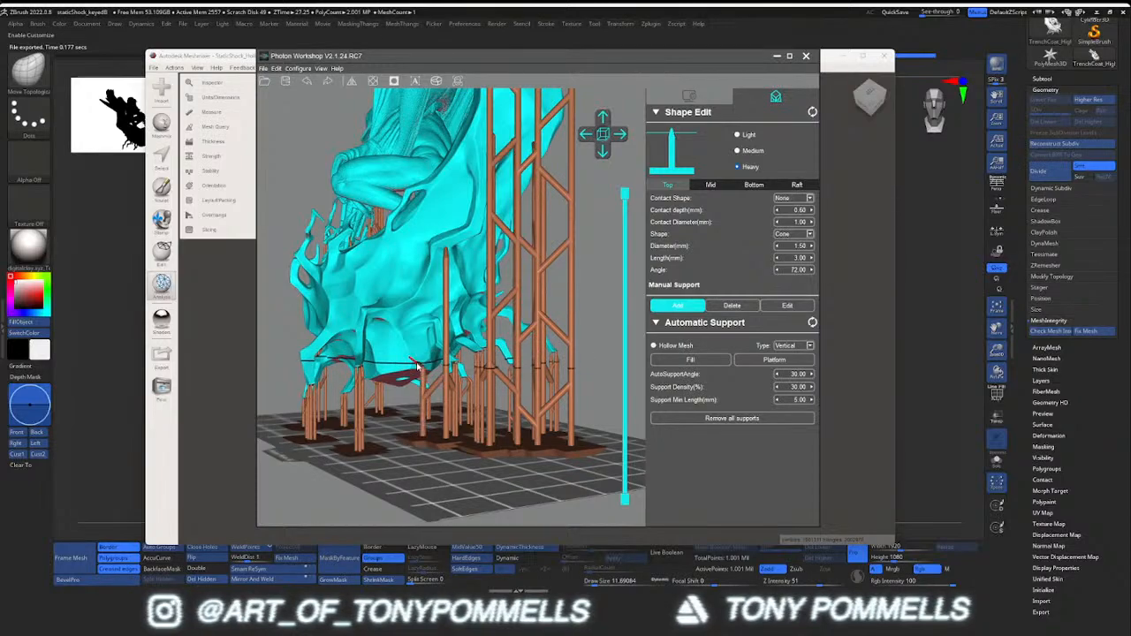
right_drag(391, 371, 477, 364)
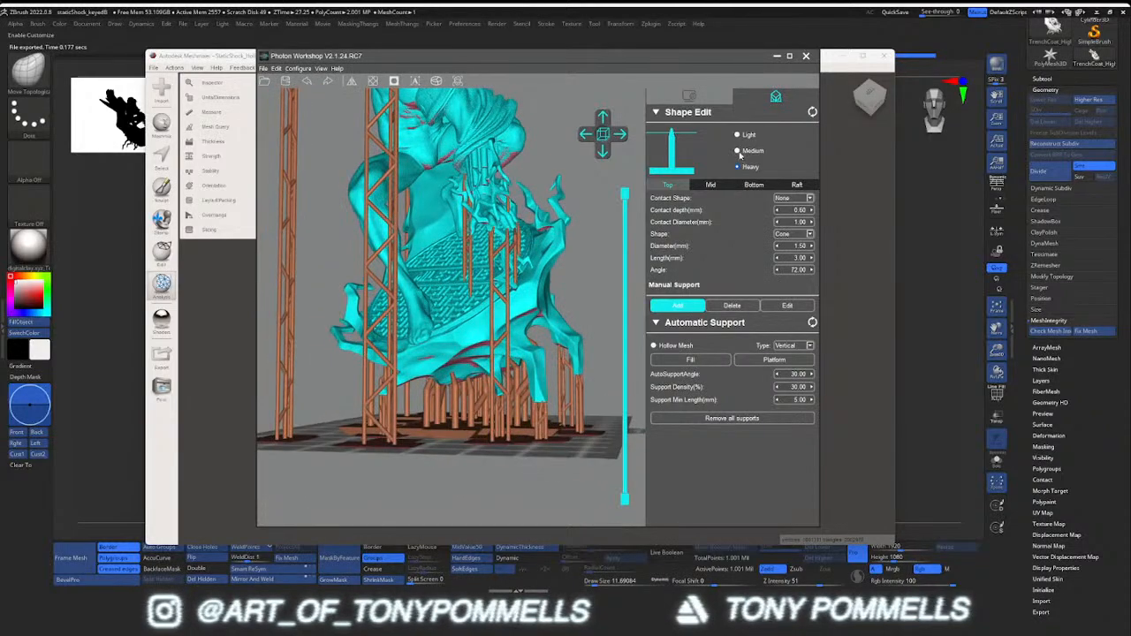
Switch to Medium supports and add them under the rock base's side overhangs, deleting any misplaced ones
right_drag(496, 311, 460, 336)
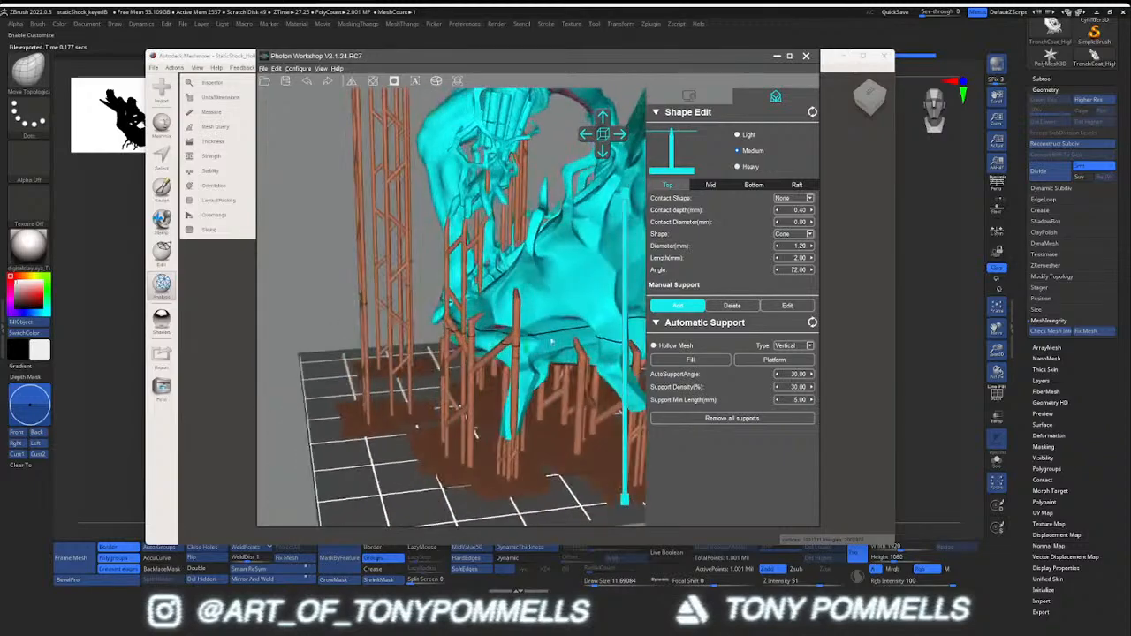
click(732, 305)
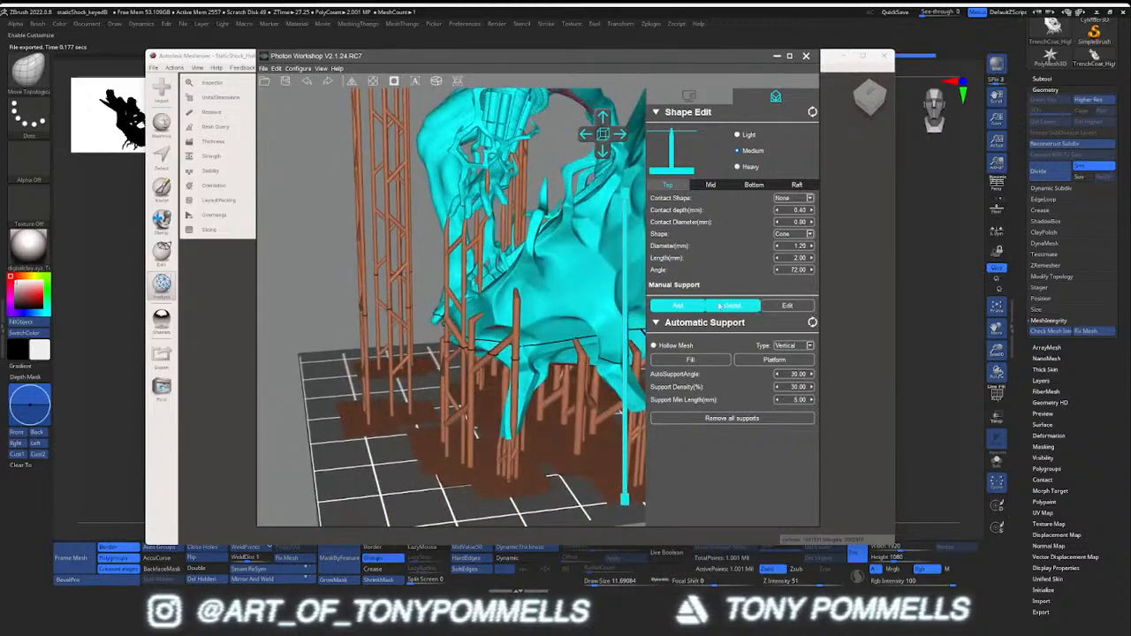
click(671, 305)
right_drag(528, 301, 559, 316)
scroll(559, 317, up, 5)
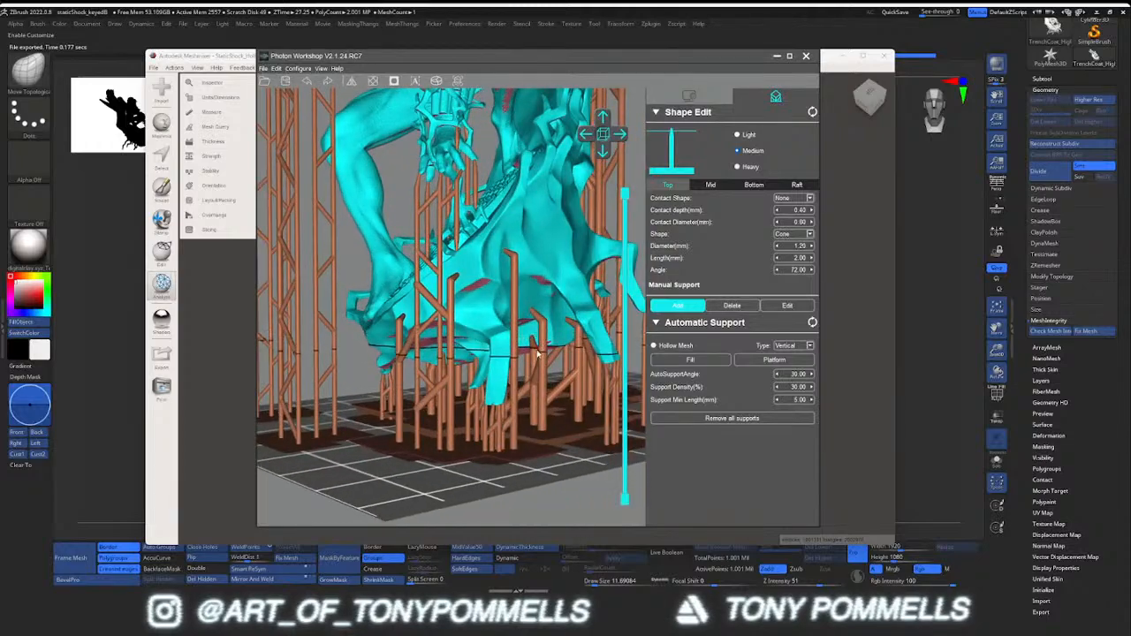
right_drag(544, 371, 438, 314)
click(743, 313)
click(689, 308)
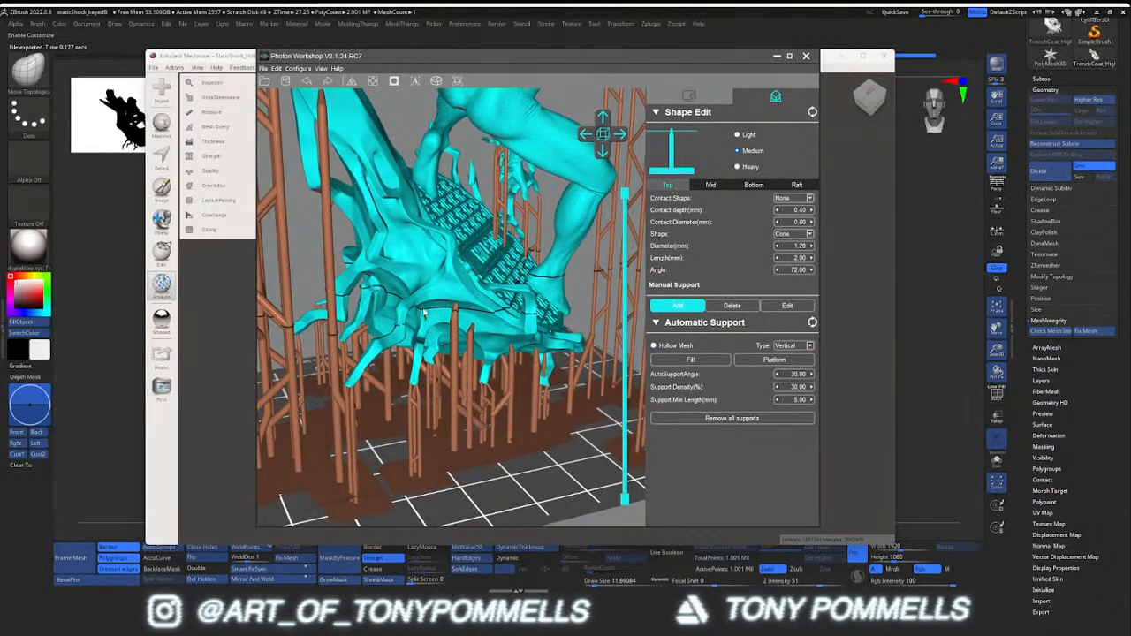
Add medium supports under the tendrils and the remaining overhangs around the outside of the rock base
right_drag(404, 326, 345, 322)
scroll(346, 321, up, 2)
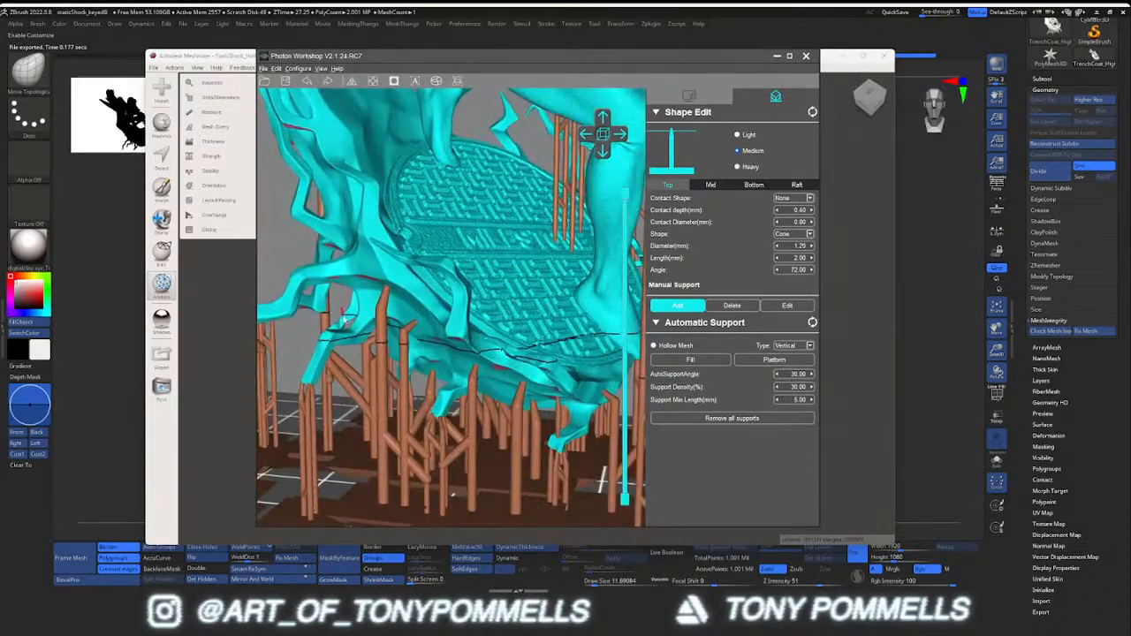
middle_drag(345, 321, 445, 310)
right_drag(408, 322, 426, 253)
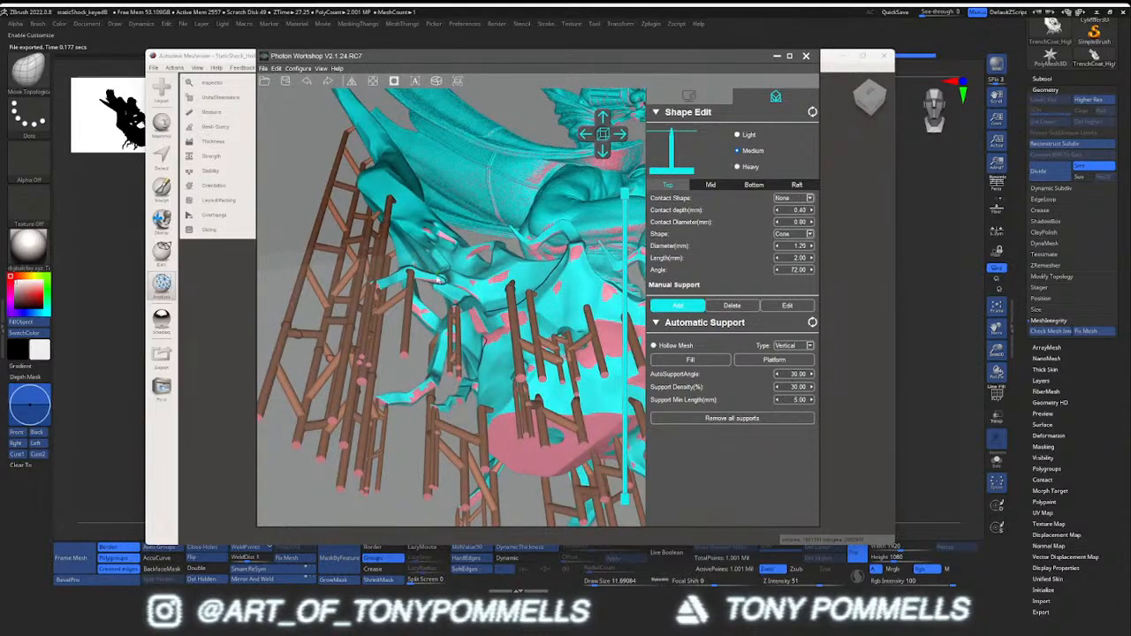
right_drag(427, 305, 447, 327)
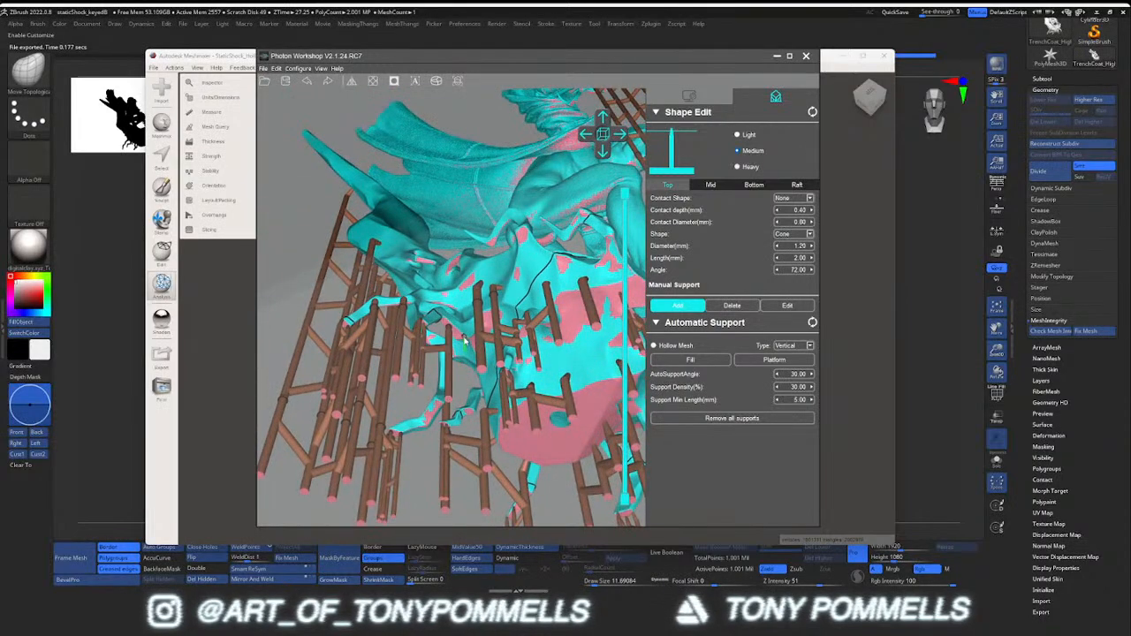
mouse_move(464, 337)
right_down()
mouse_move(501, 376)
mouse_move(449, 352)
right_up()
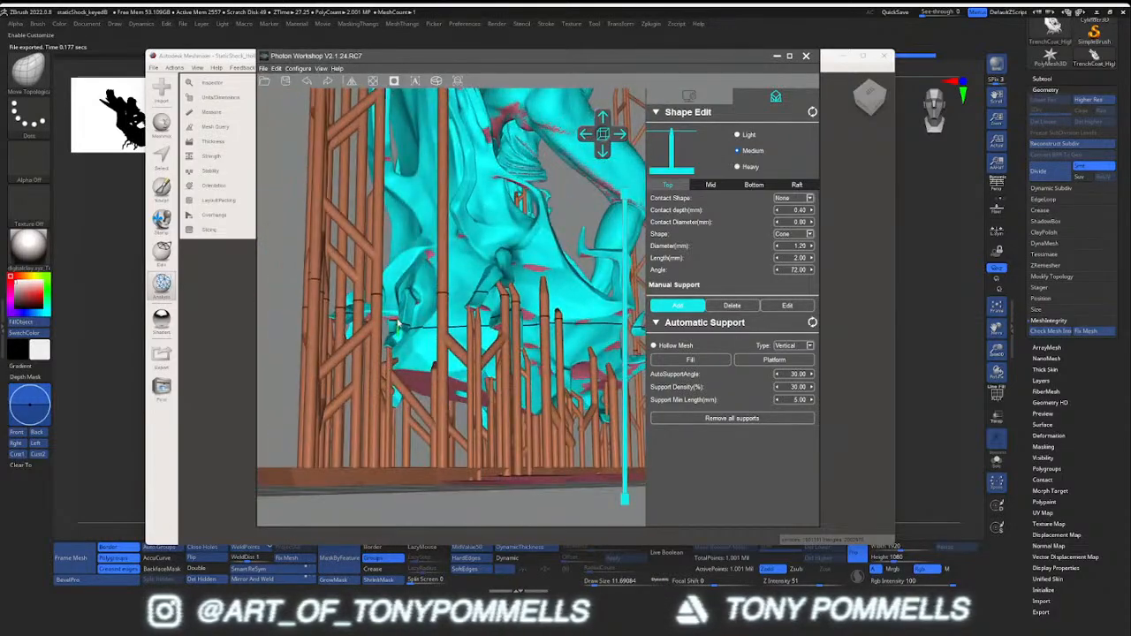
right_drag(391, 329, 373, 310)
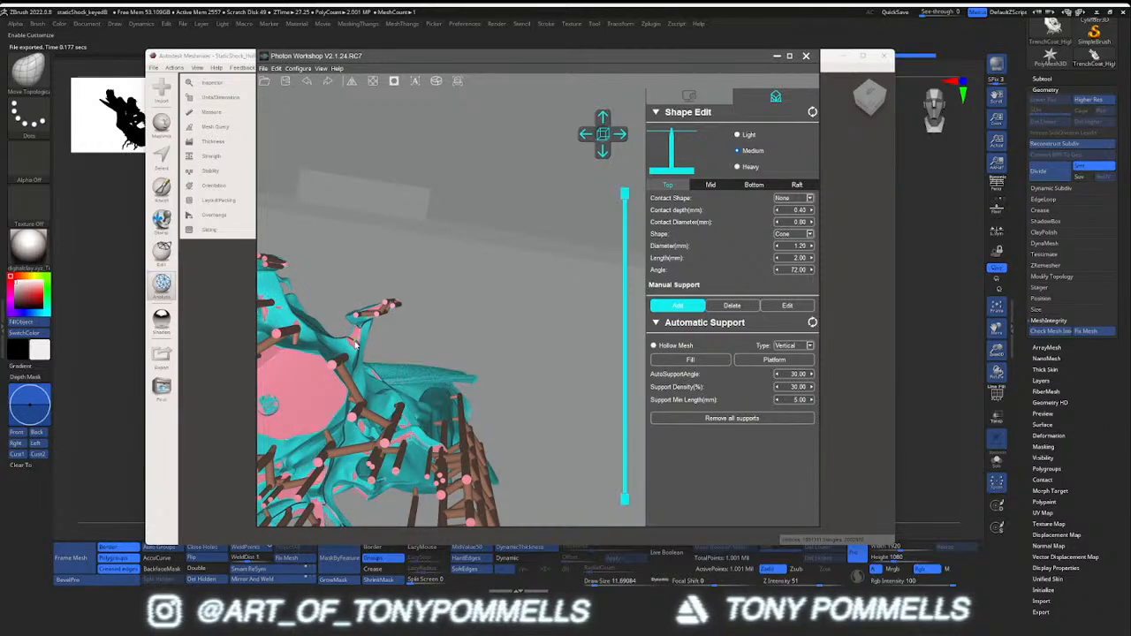
right_drag(362, 347, 678, 193)
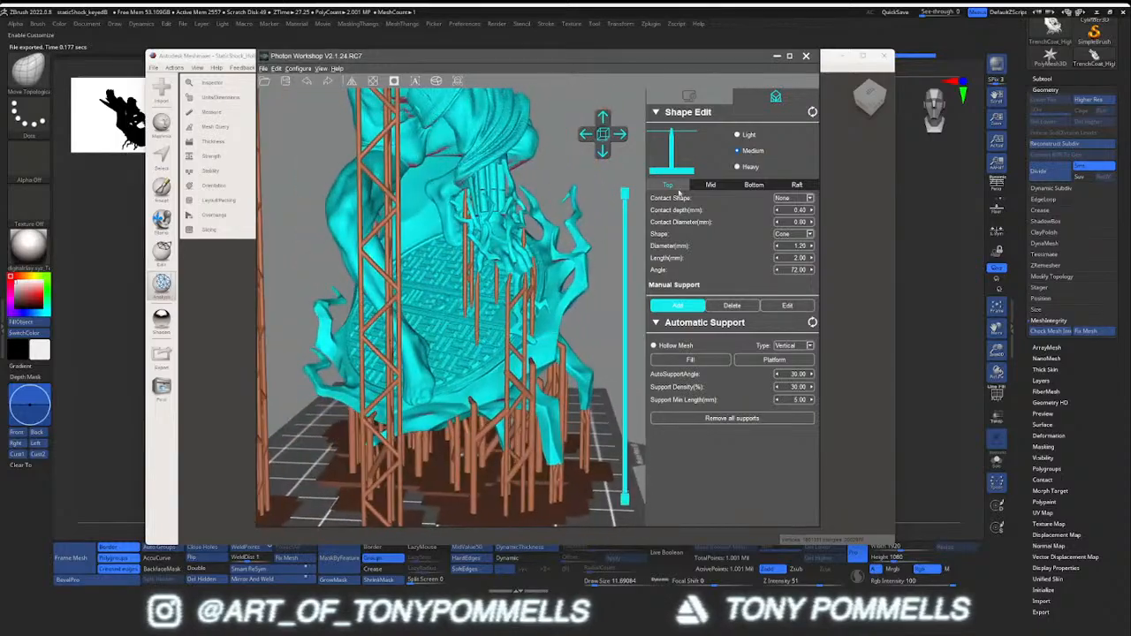
Switch the support type to Light and add supports across the drain-hole face and the neighbouring underside of the rock base
click(737, 136)
right_drag(517, 340, 527, 150)
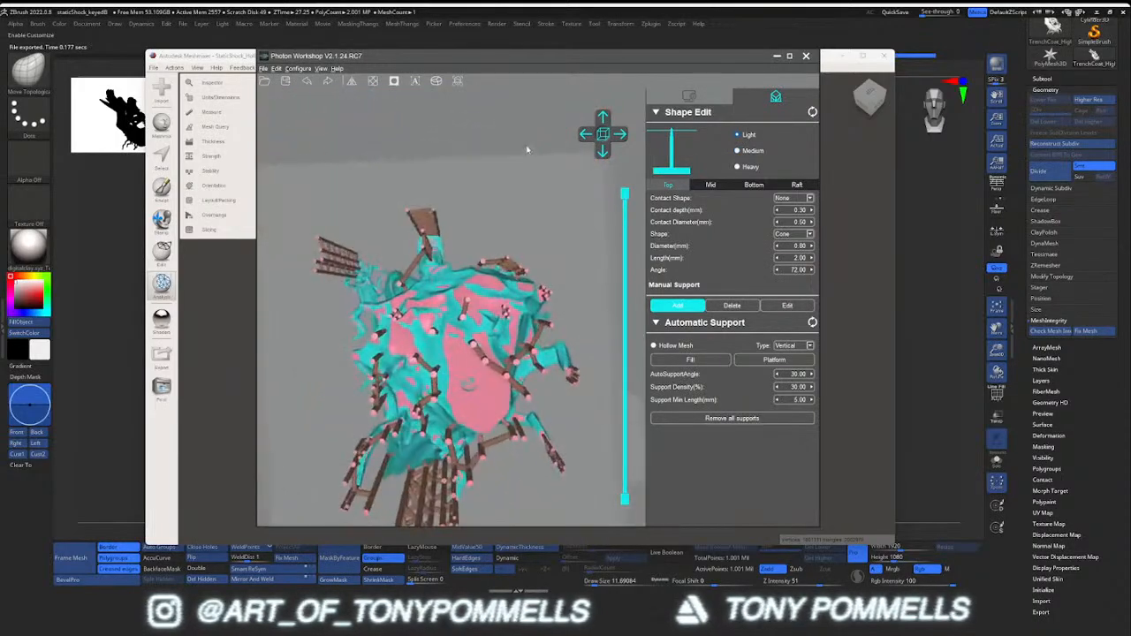
scroll(455, 352, up, 3)
right_drag(455, 352, 476, 316)
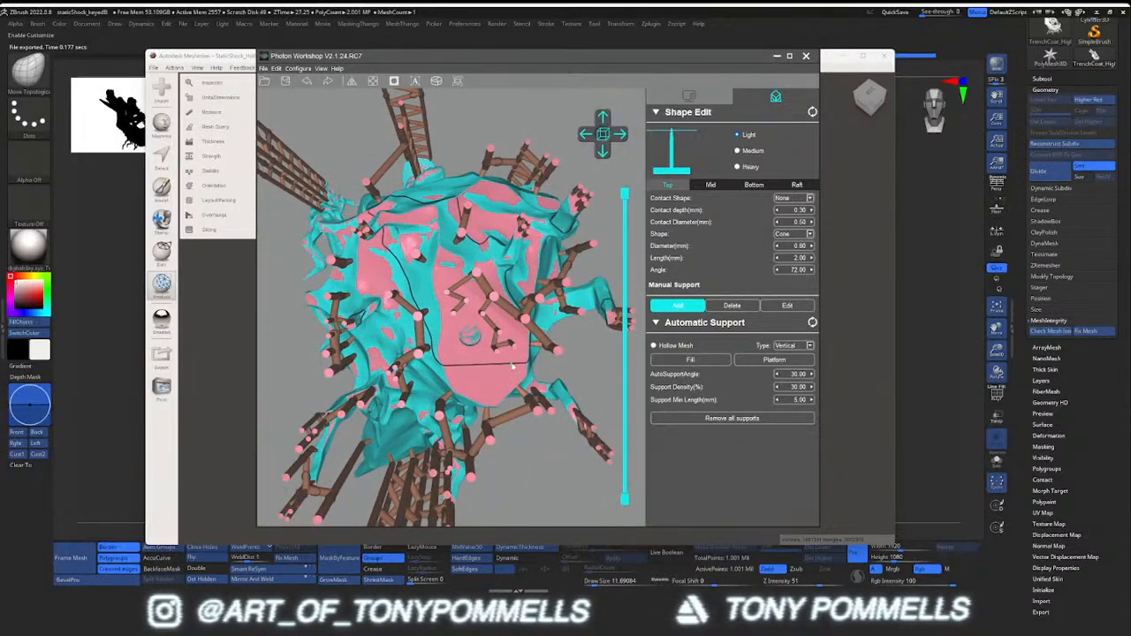
right_drag(491, 370, 459, 382)
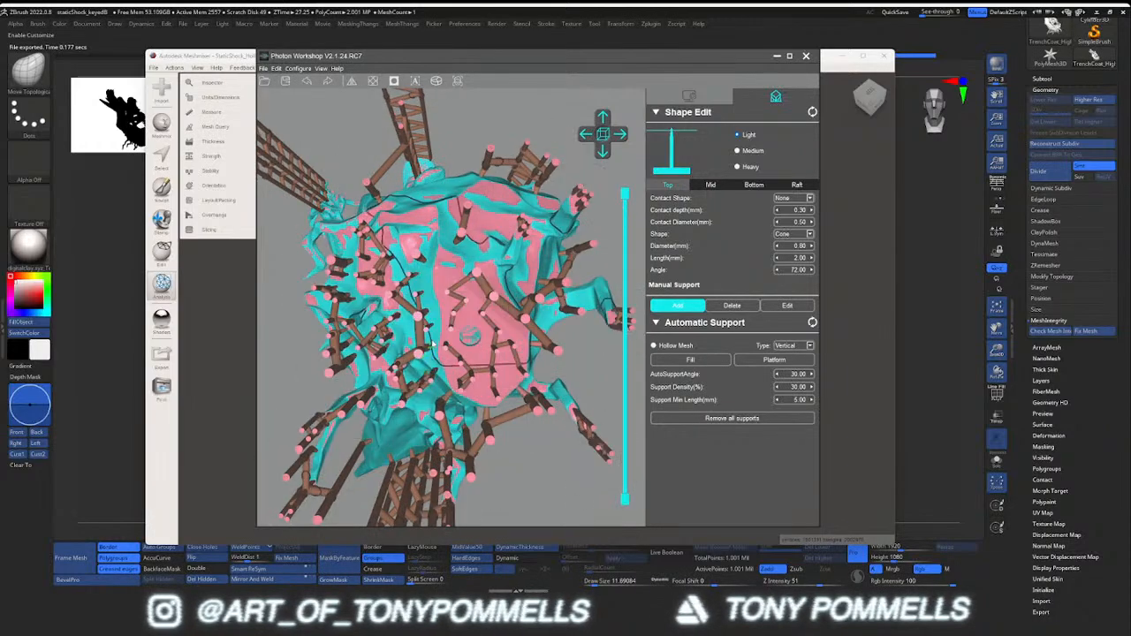
Add light supports along the rock ledge on the underside beyond the narrow end of the drain-hole face
click(451, 210)
click(503, 223)
click(511, 215)
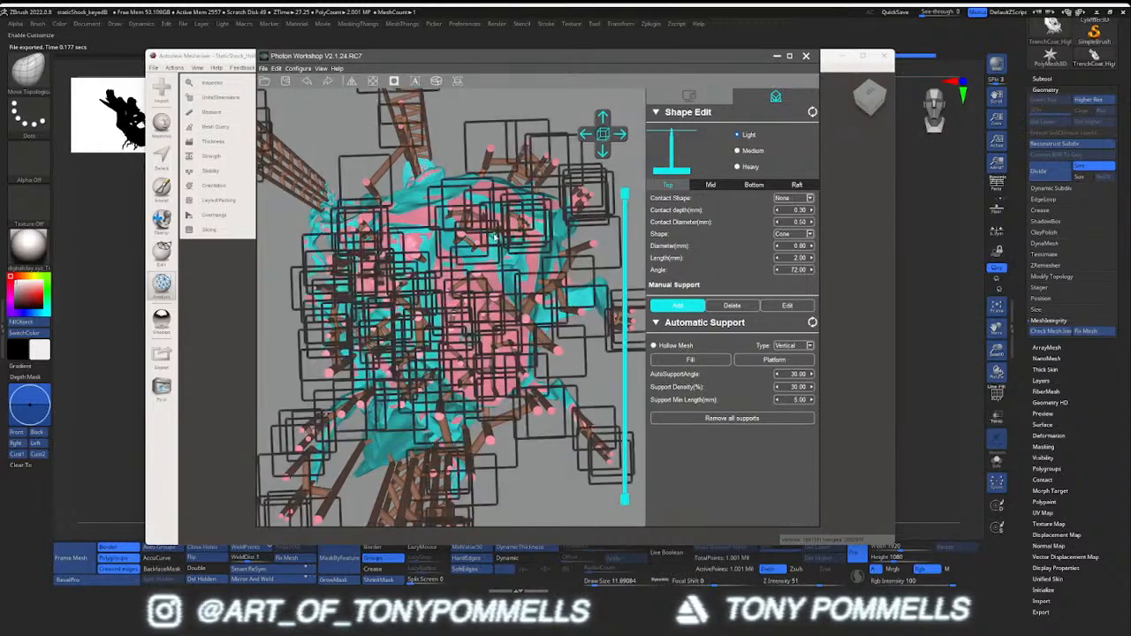
click(537, 206)
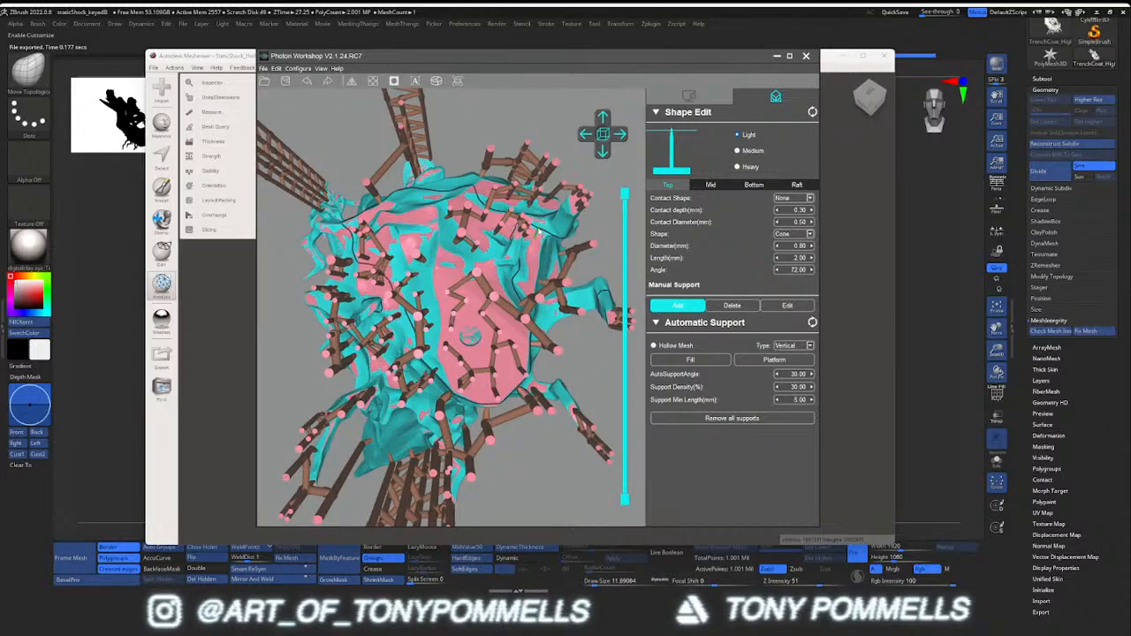
Add light supports along the edge of the drain-hole face, beside the protruding rock tendrils
middle_drag(537, 249, 487, 226)
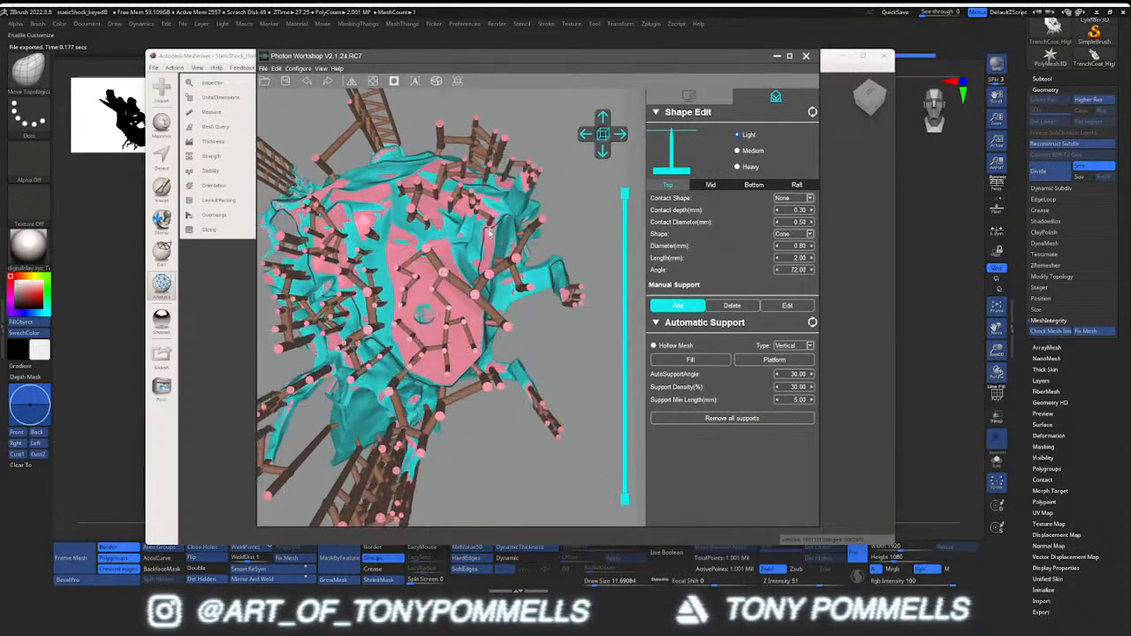
middle_drag(506, 275, 499, 234)
click(484, 272)
click(513, 254)
click(441, 286)
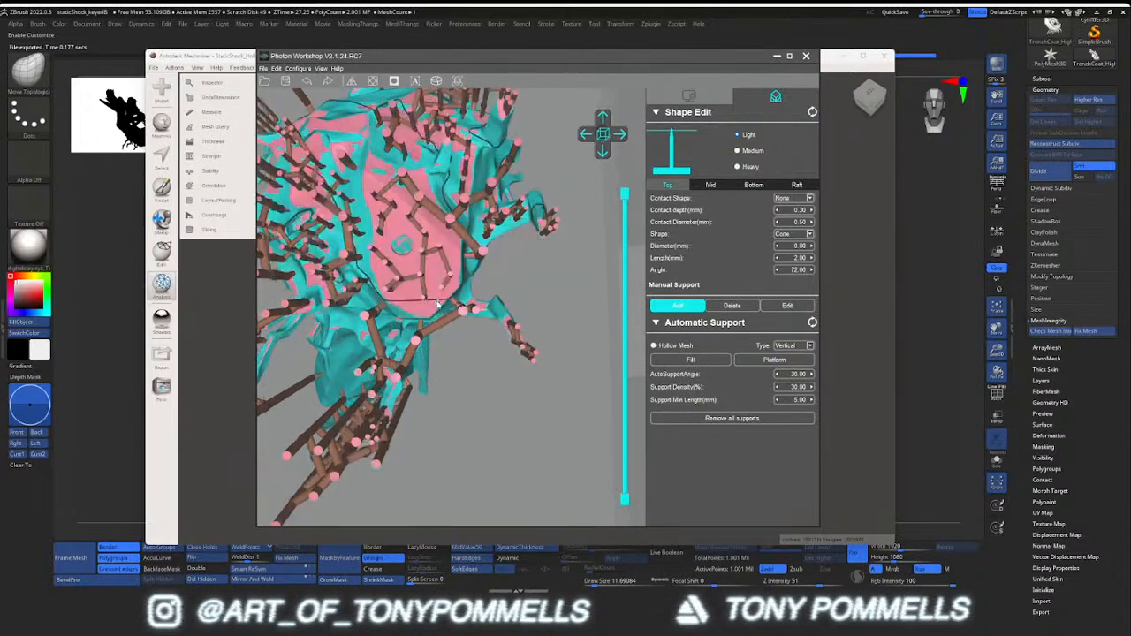
click(419, 274)
Add light supports under the rock folds between the drain-hole face and the tall lattice supports
middle_drag(394, 322, 553, 246)
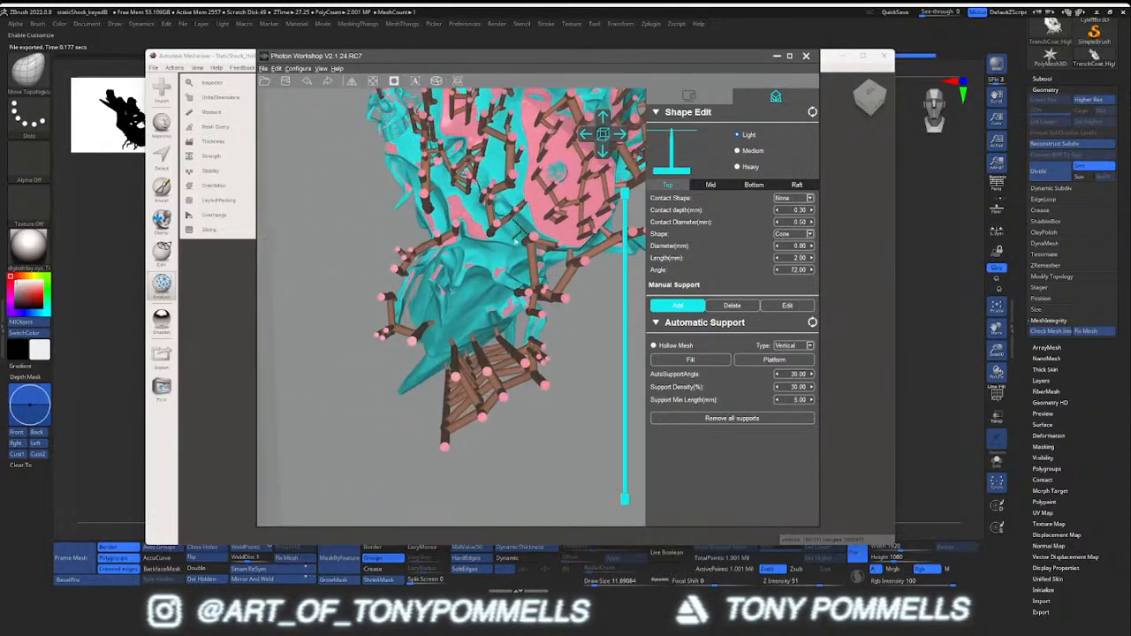
click(498, 260)
click(491, 238)
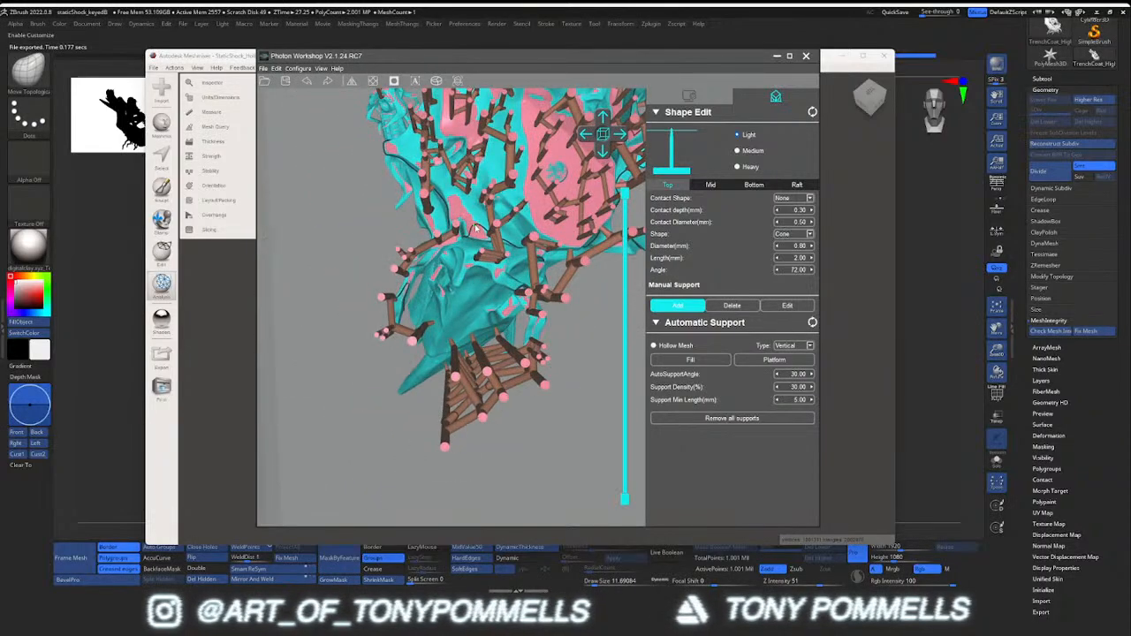
click(463, 206)
right_drag(463, 206, 435, 258)
click(478, 292)
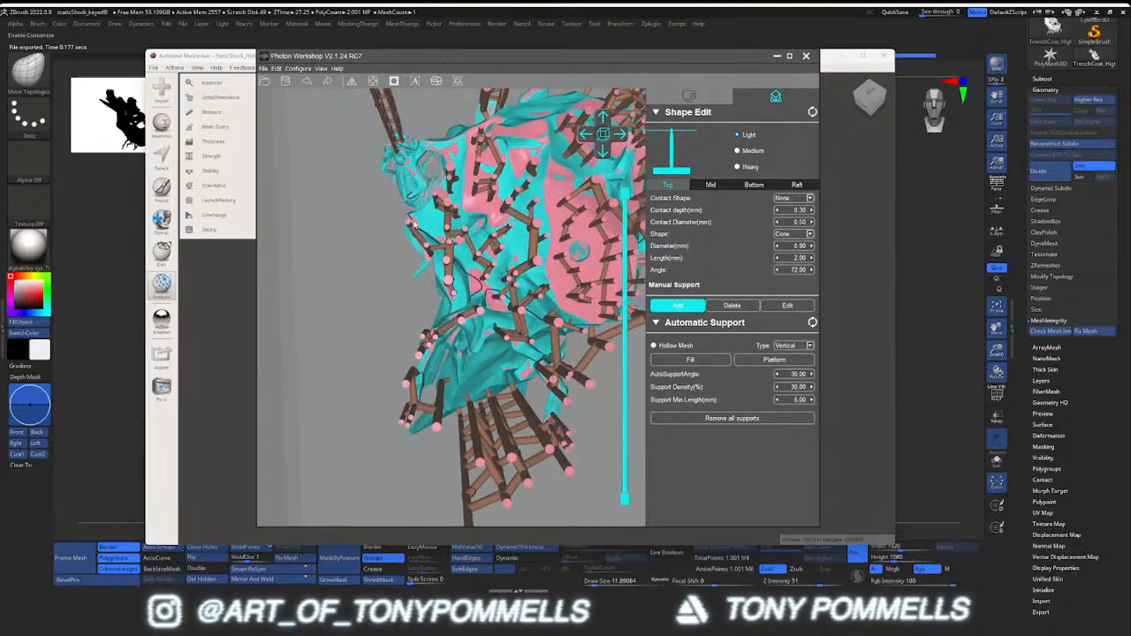
Examine the supports around the rock base and the hand for overhangs left unsupported
right_drag(413, 221, 514, 262)
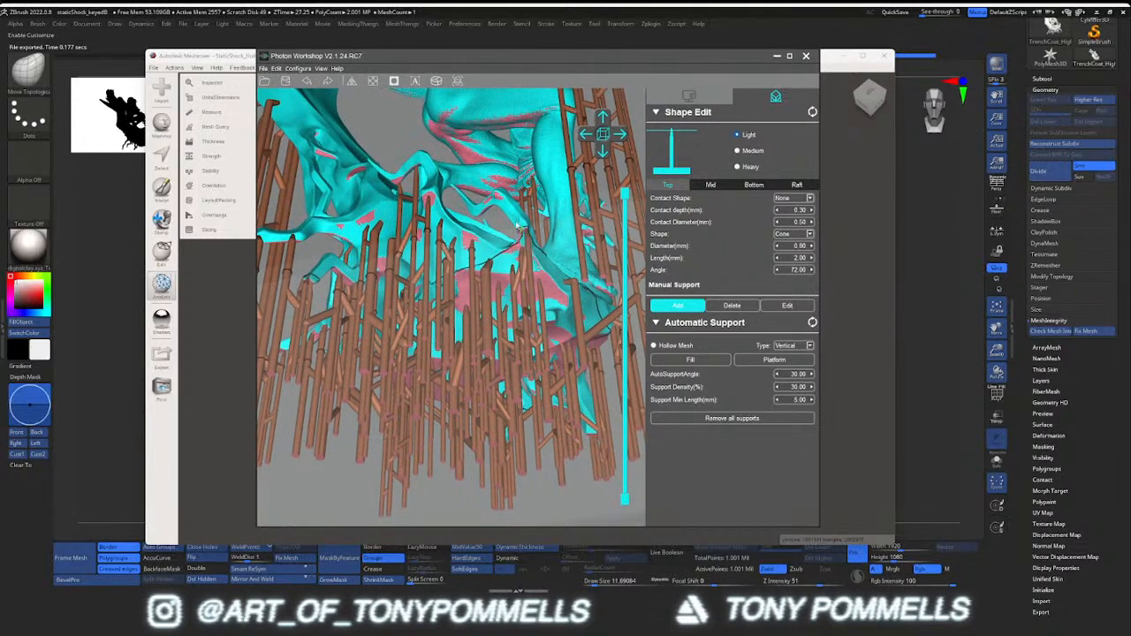
right_drag(495, 204, 539, 251)
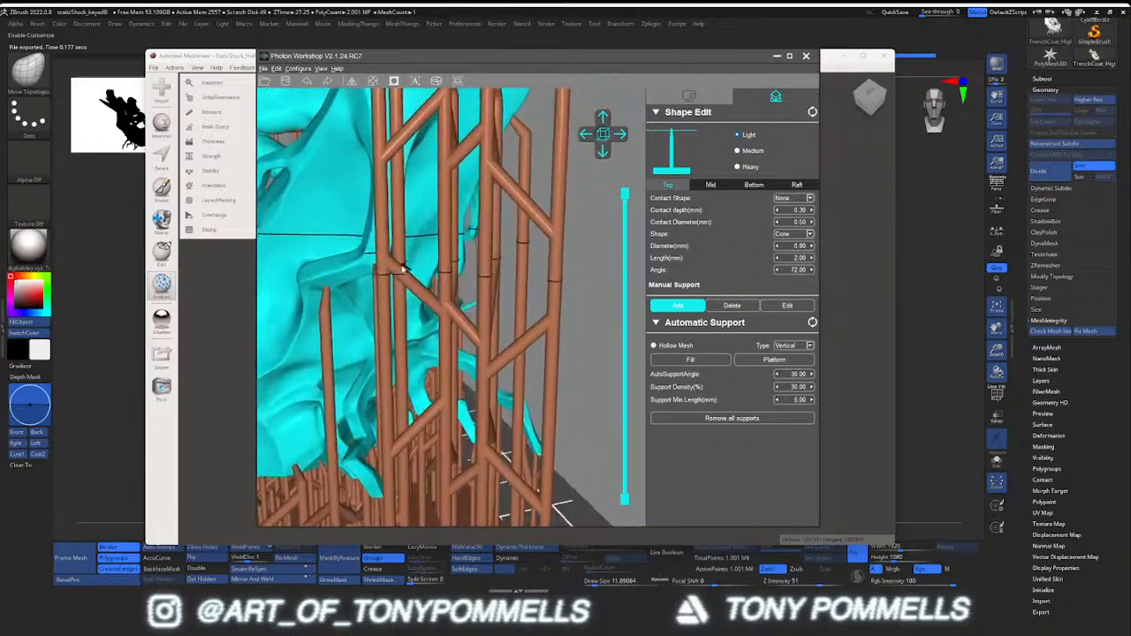
drag(442, 337, 407, 297)
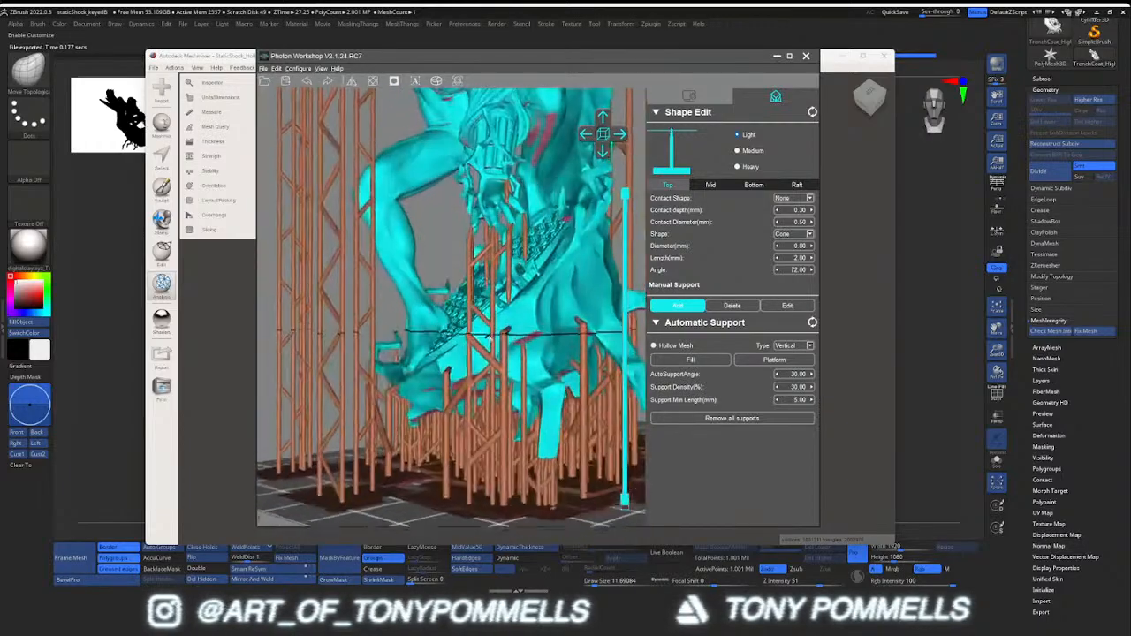
scroll(469, 347, up, 5)
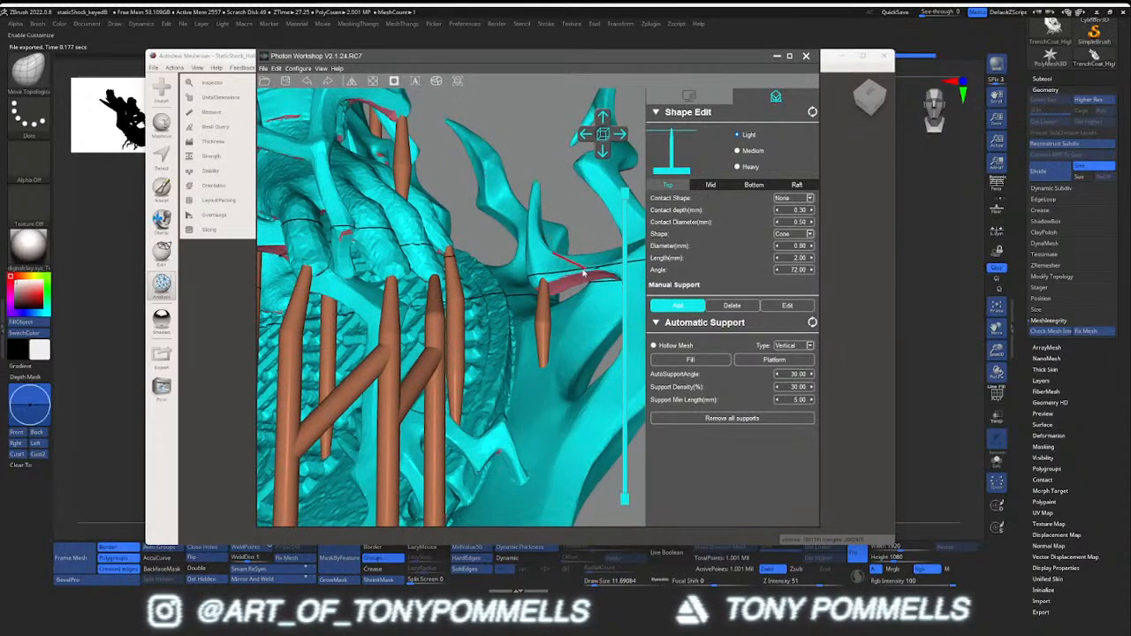
drag(582, 277, 409, 354)
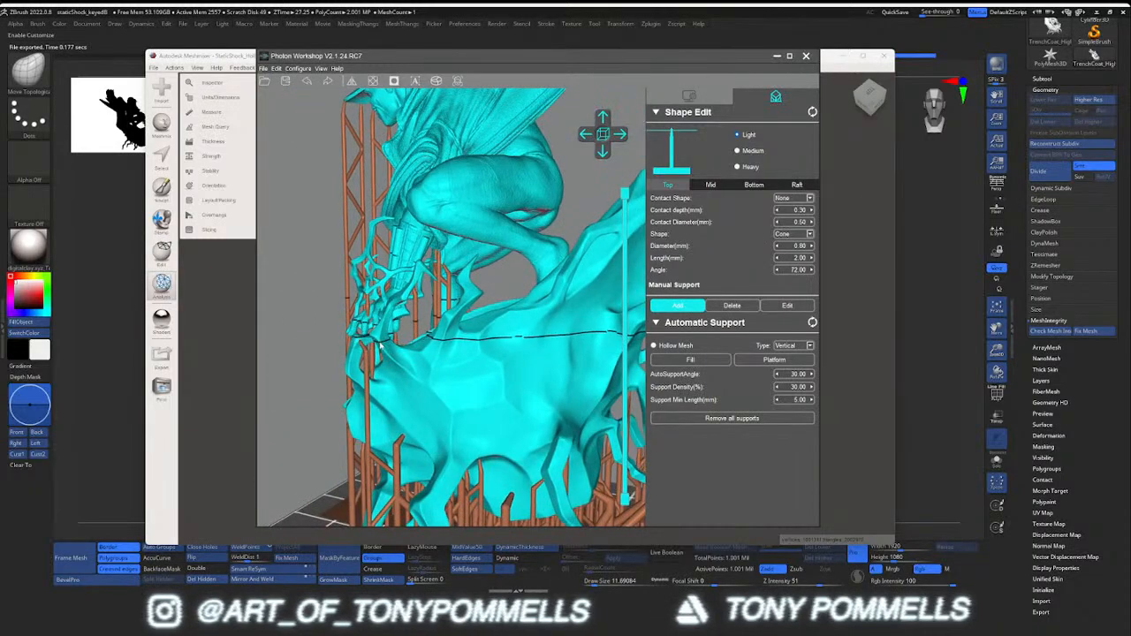
Add light supports under the lightning tendrils beside the figure's lowered hand
drag(387, 353, 636, 505)
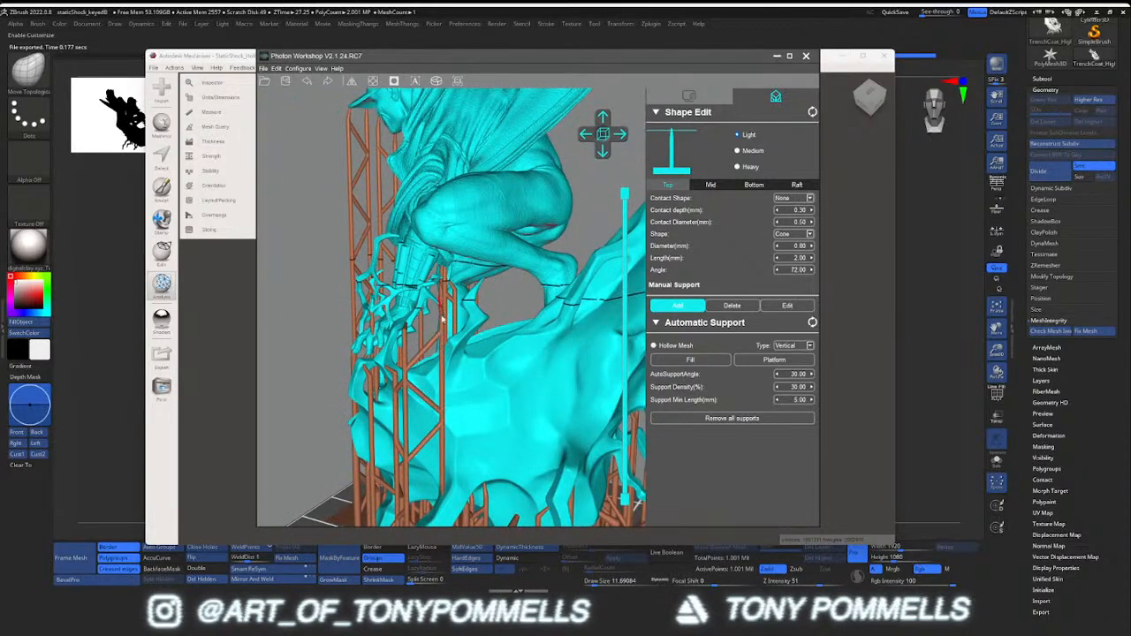
drag(442, 319, 496, 321)
right_drag(494, 322, 575, 348)
scroll(575, 348, down, 3)
scroll(566, 335, up, 2)
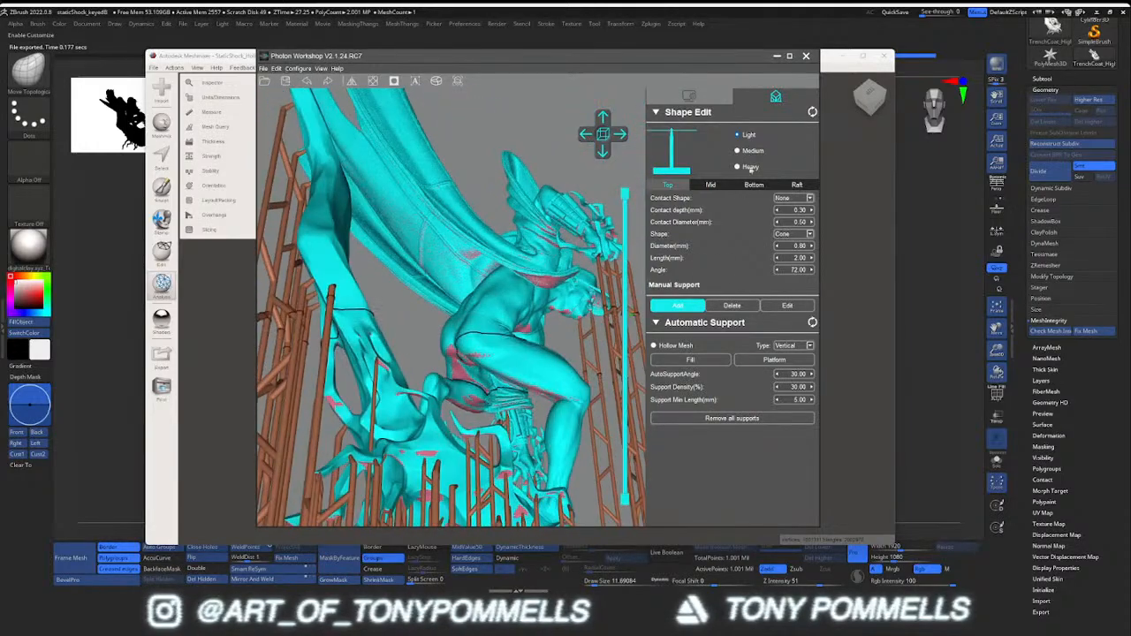
Switch the support type to Medium and add supports under the crouching figure's hips and rear leg
click(737, 151)
middle_drag(492, 367, 467, 343)
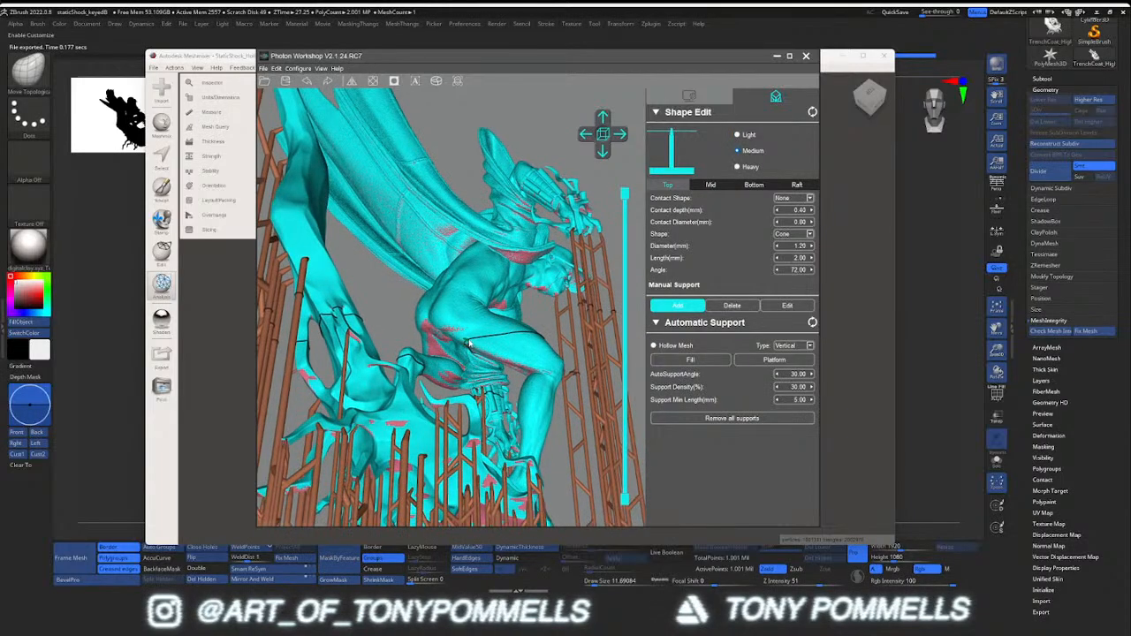
right_drag(486, 355, 503, 374)
scroll(573, 373, up, 3)
scroll(415, 305, up, 1)
right_drag(407, 313, 517, 351)
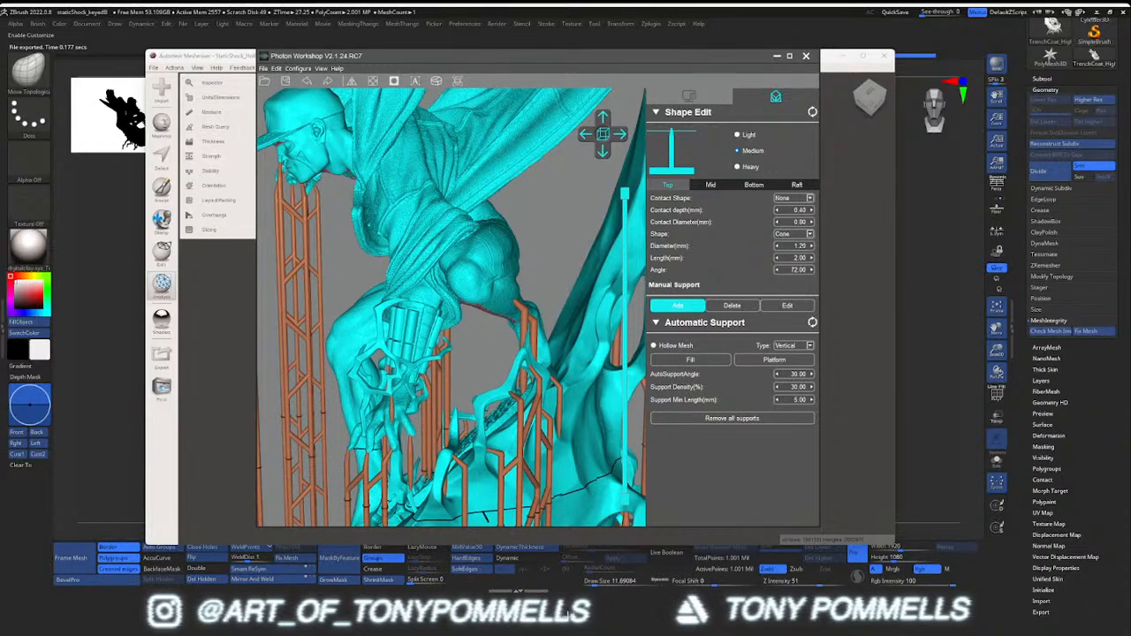
right_drag(516, 332, 495, 343)
click(733, 306)
click(786, 305)
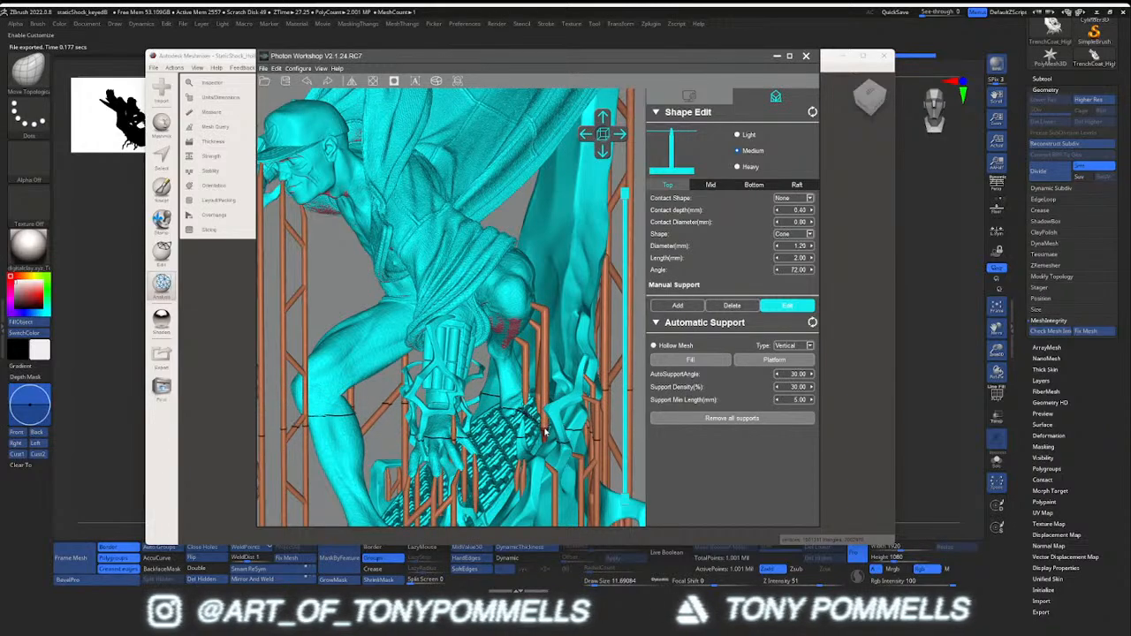
click(809, 346)
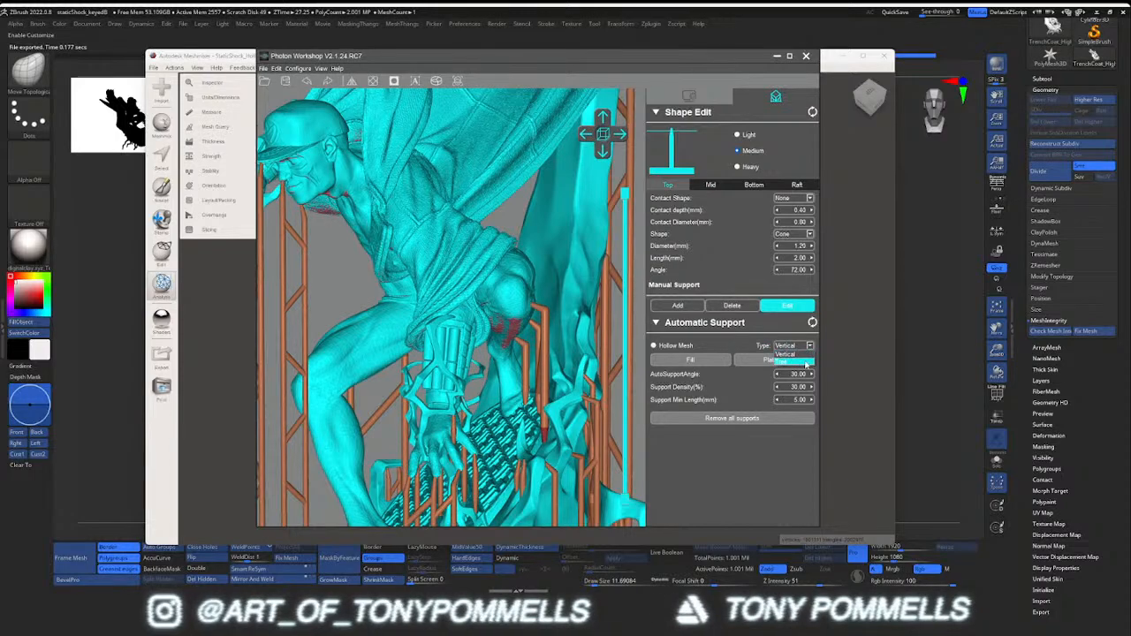
click(806, 363)
click(809, 346)
click(802, 354)
Delete the misplaced medium support running down beside the figure's rear leg, and return to adding supports
click(738, 307)
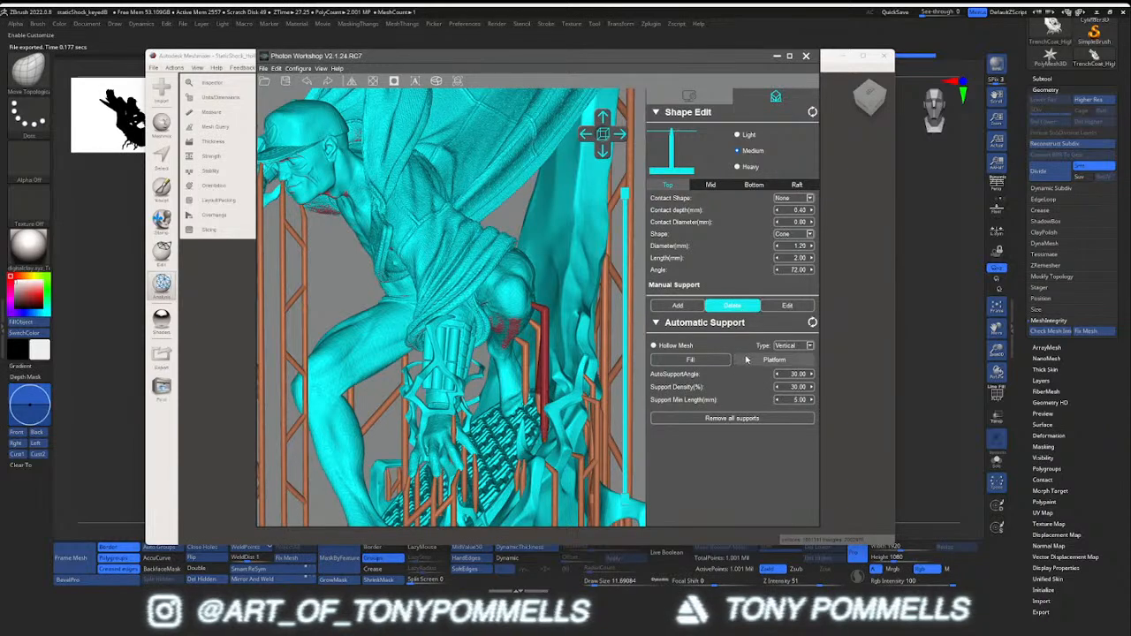
click(693, 307)
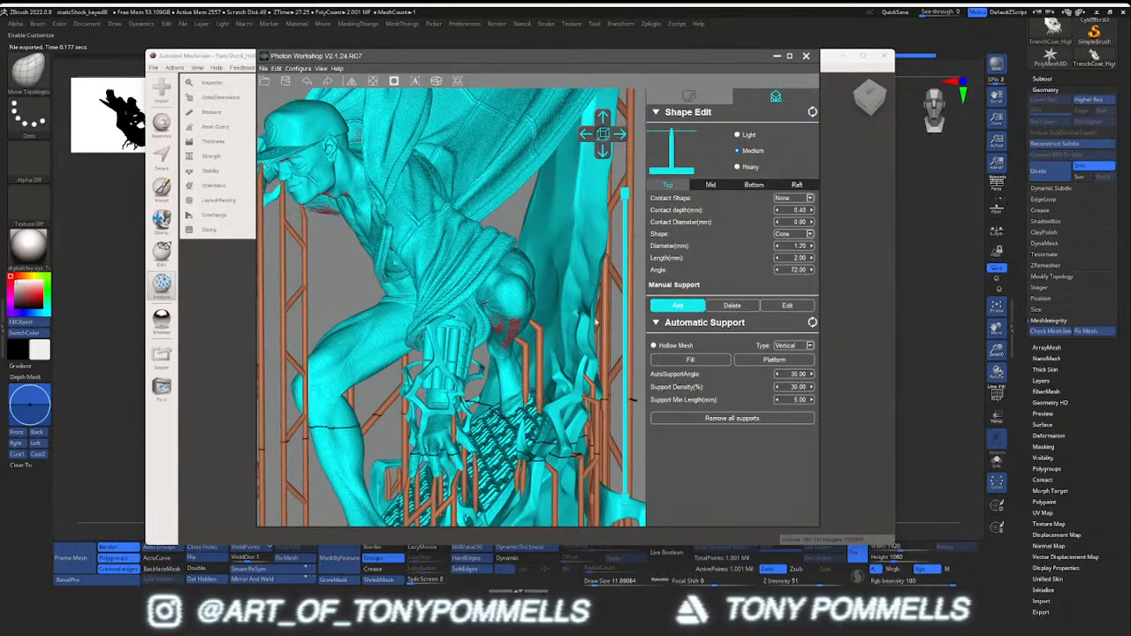
Switch the support type to Light and add supports under the figure's rear lower leg
mouse_move(505, 356)
right_down()
mouse_move(460, 300)
mouse_move(531, 297)
mouse_move(555, 320)
mouse_move(502, 343)
right_up()
click(737, 134)
scroll(504, 343, up, 3)
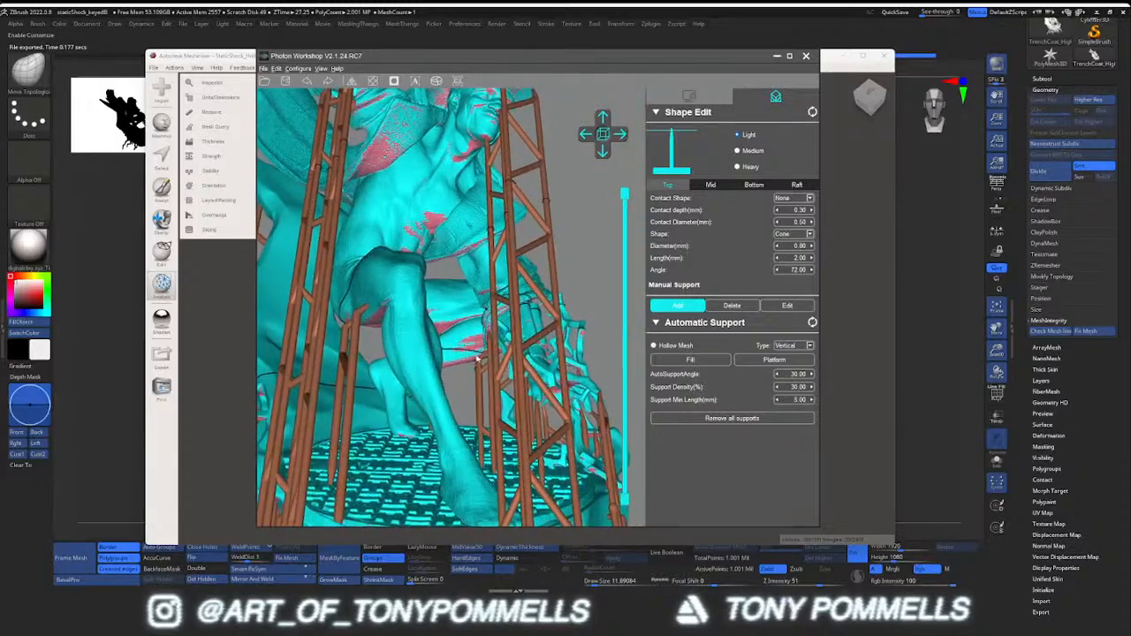
click(483, 373)
right_drag(485, 364, 576, 369)
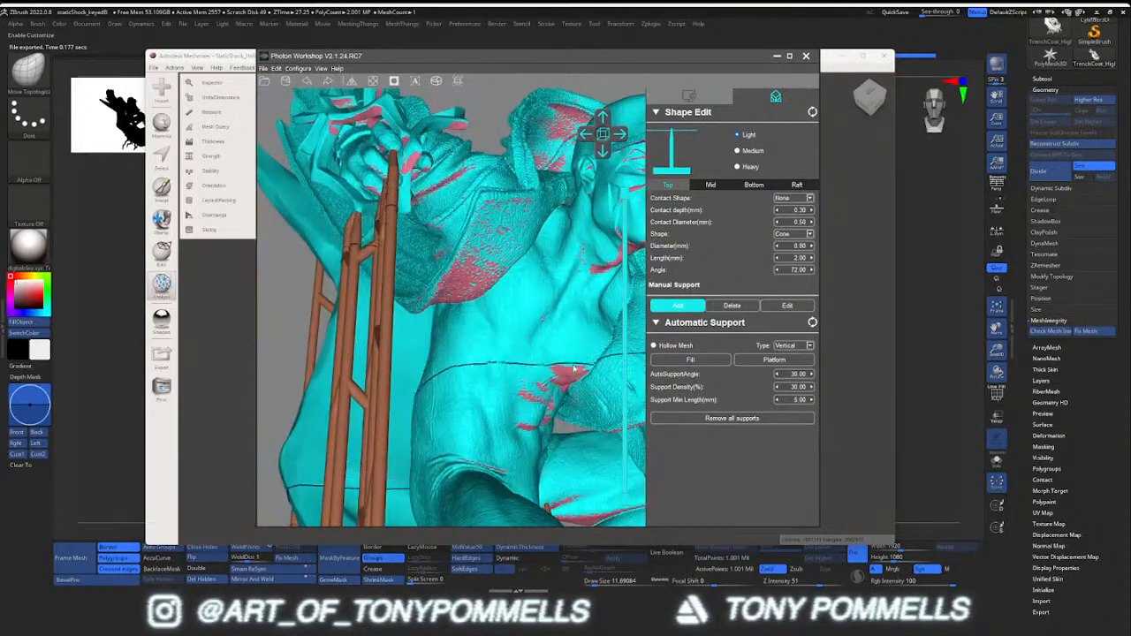
Add light supports under the figure's torso and the lower edge of the raised arm's sleeve
click(572, 378)
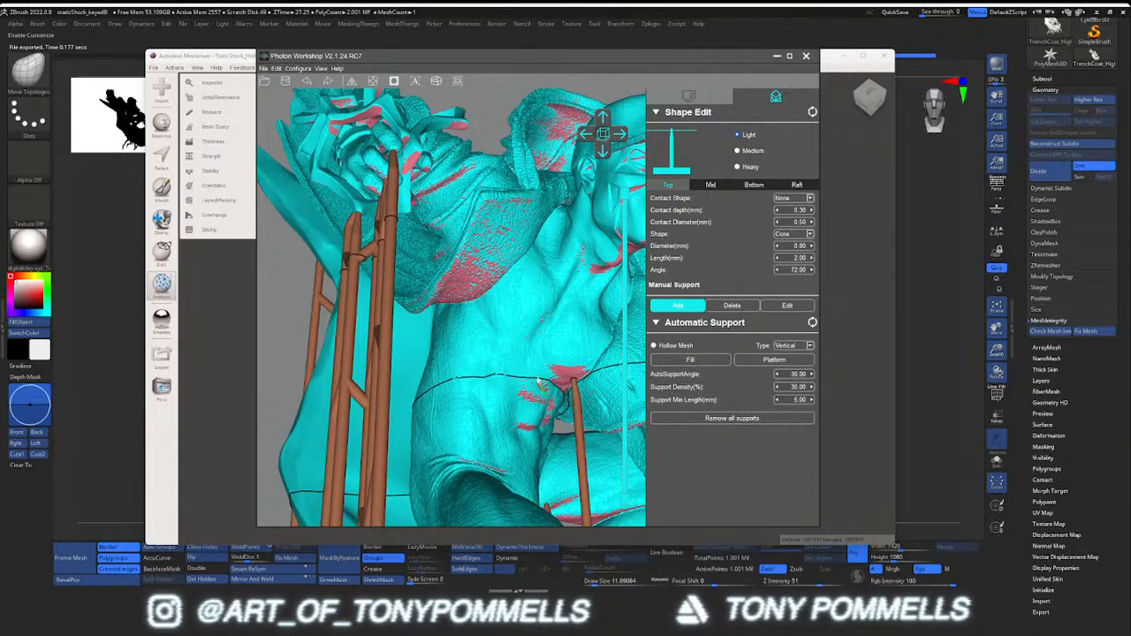
click(474, 295)
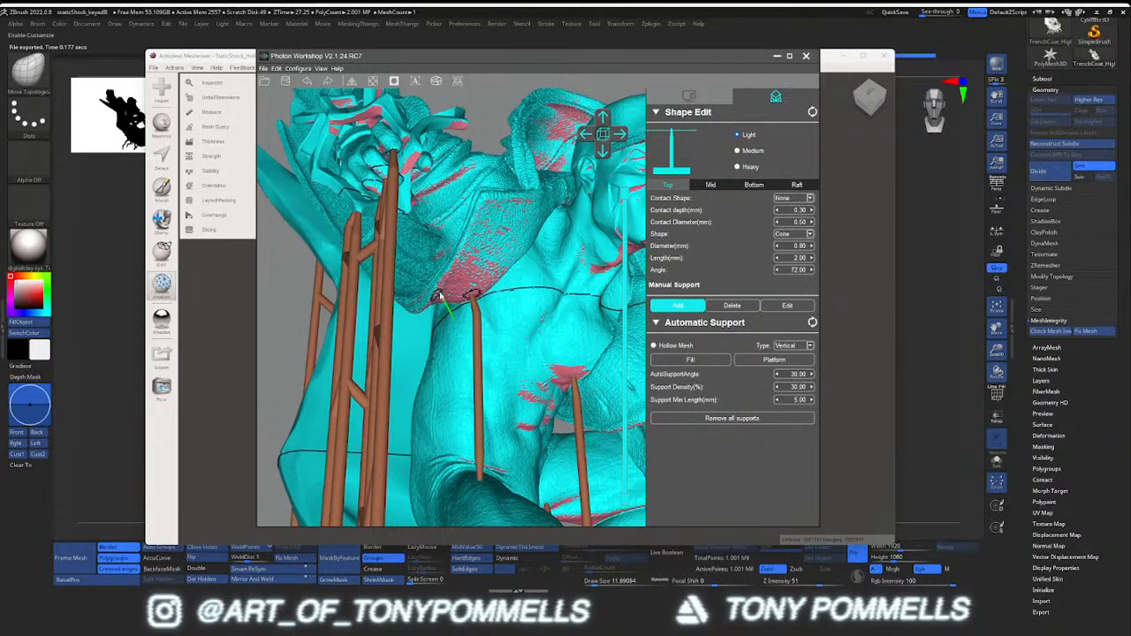
right_drag(437, 296, 520, 323)
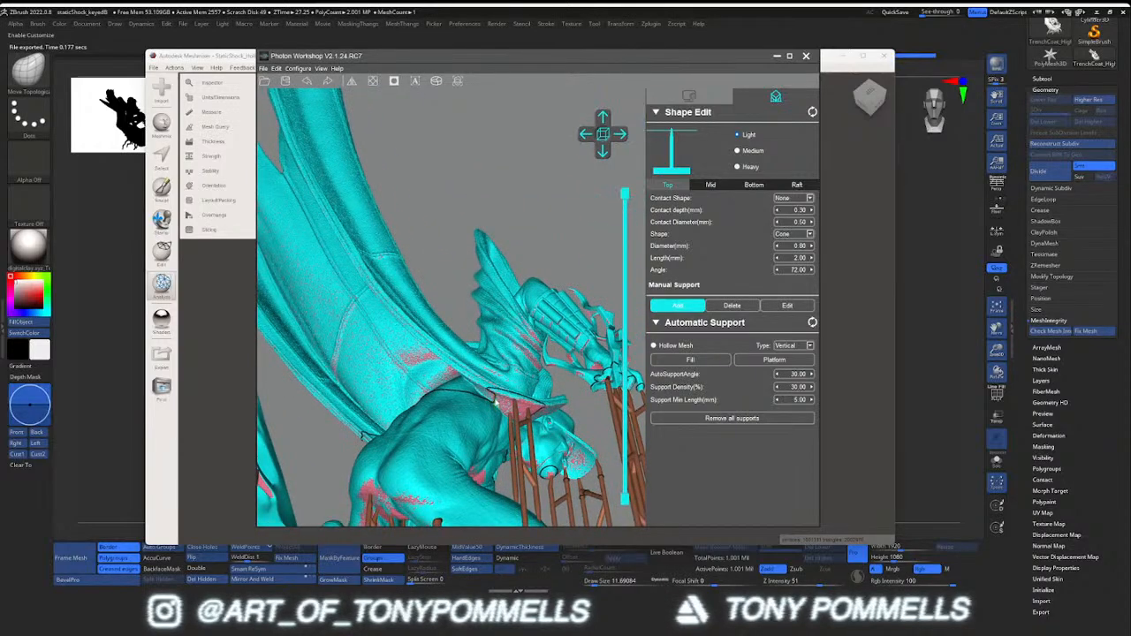
right_drag(498, 398, 500, 287)
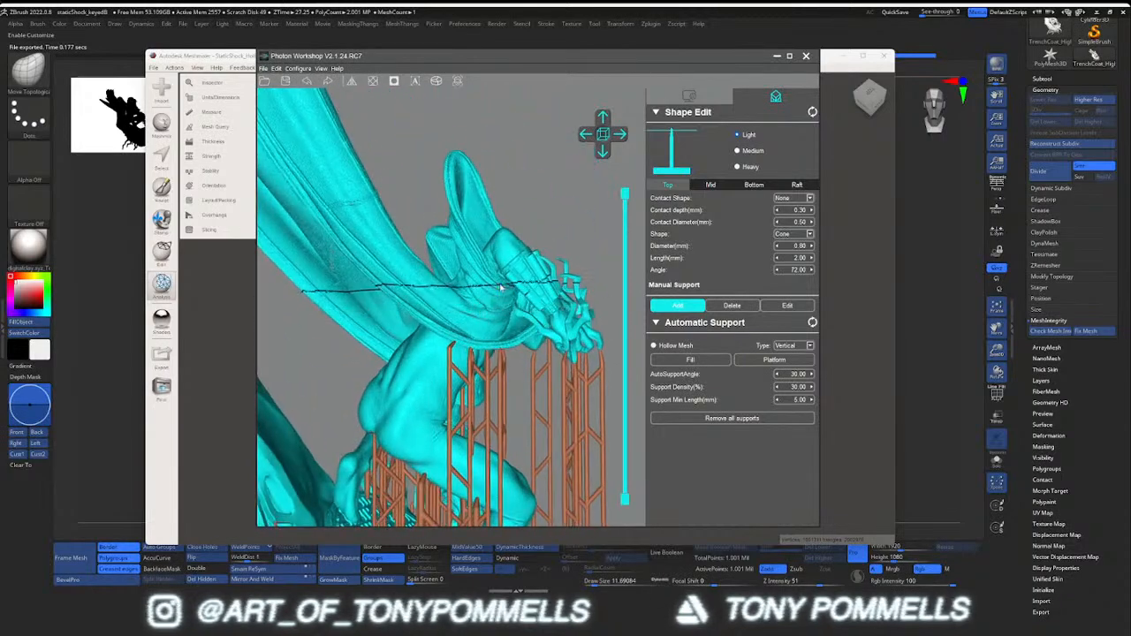
drag(515, 311, 475, 299)
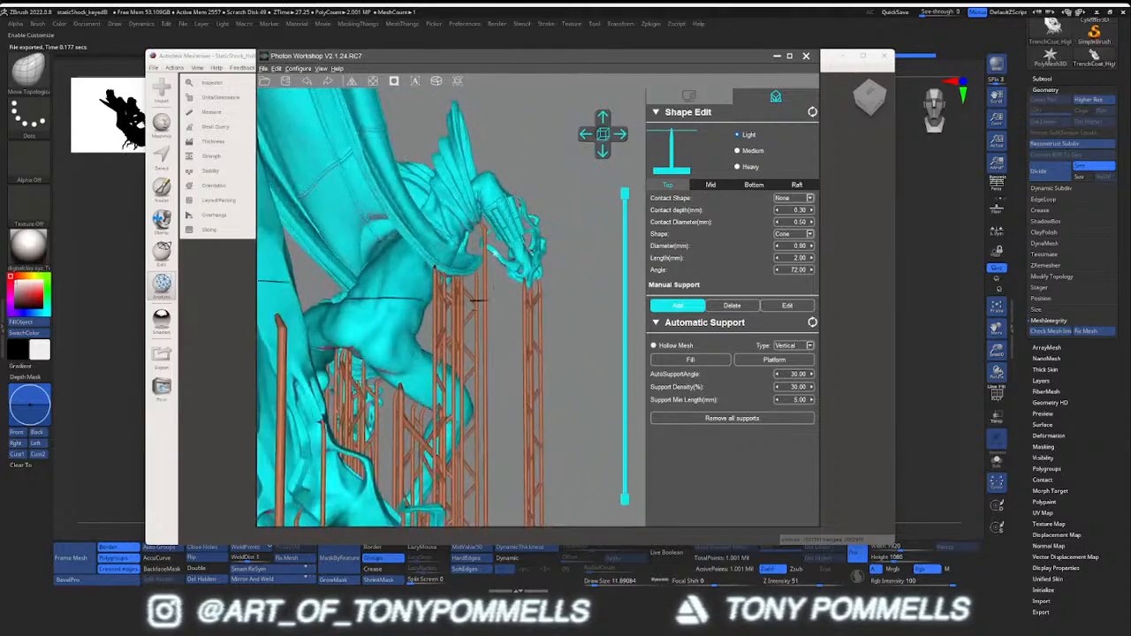
Add medium supports under the flowing cape, and set the support type back to Light
drag(463, 353, 429, 292)
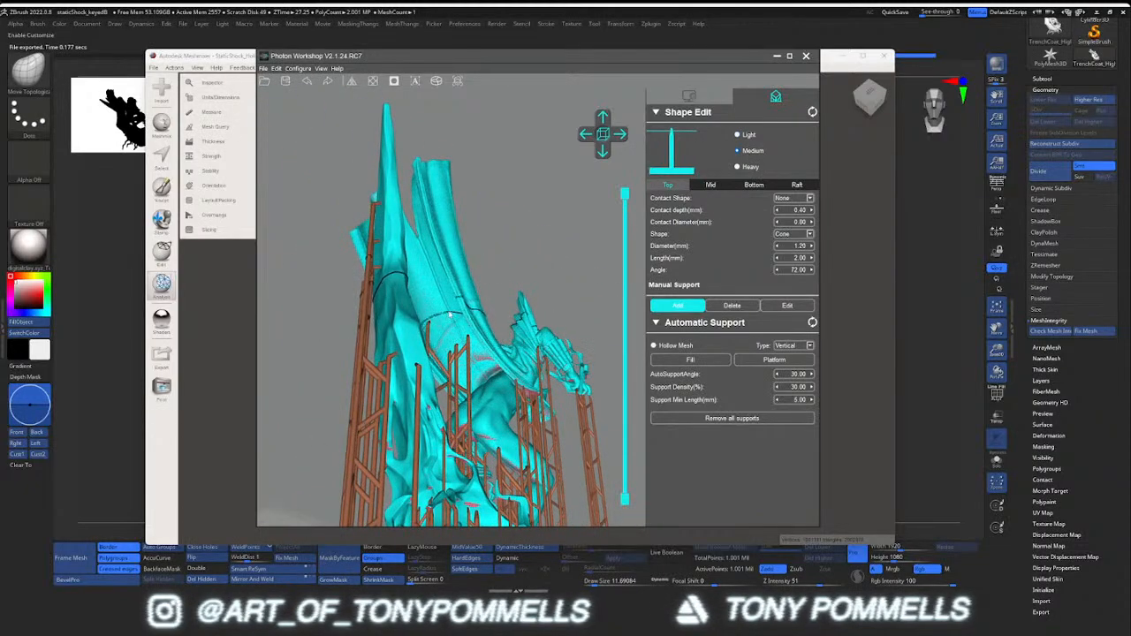
drag(422, 296, 402, 320)
drag(397, 263, 483, 323)
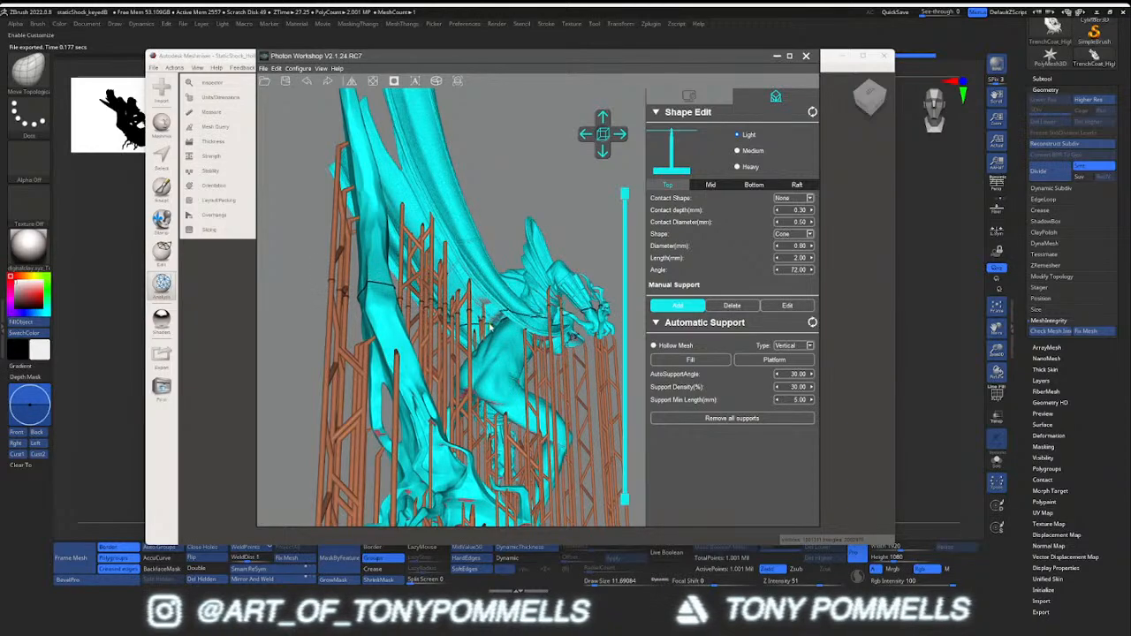
mouse_move(481, 300)
mouse_down()
mouse_move(470, 324)
mouse_move(518, 336)
mouse_move(435, 397)
mouse_move(477, 323)
mouse_move(462, 327)
mouse_move(485, 307)
mouse_move(470, 292)
mouse_up()
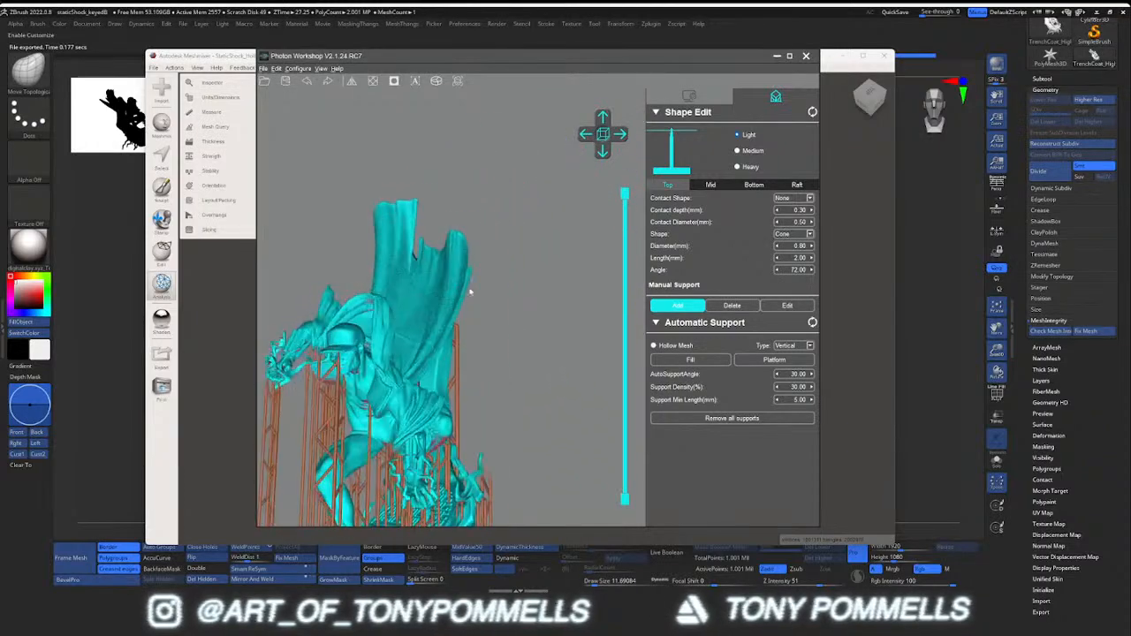
Add light supports to the red overhang inside the hood, behind the cap
drag(401, 364, 425, 359)
scroll(486, 327, up, 6)
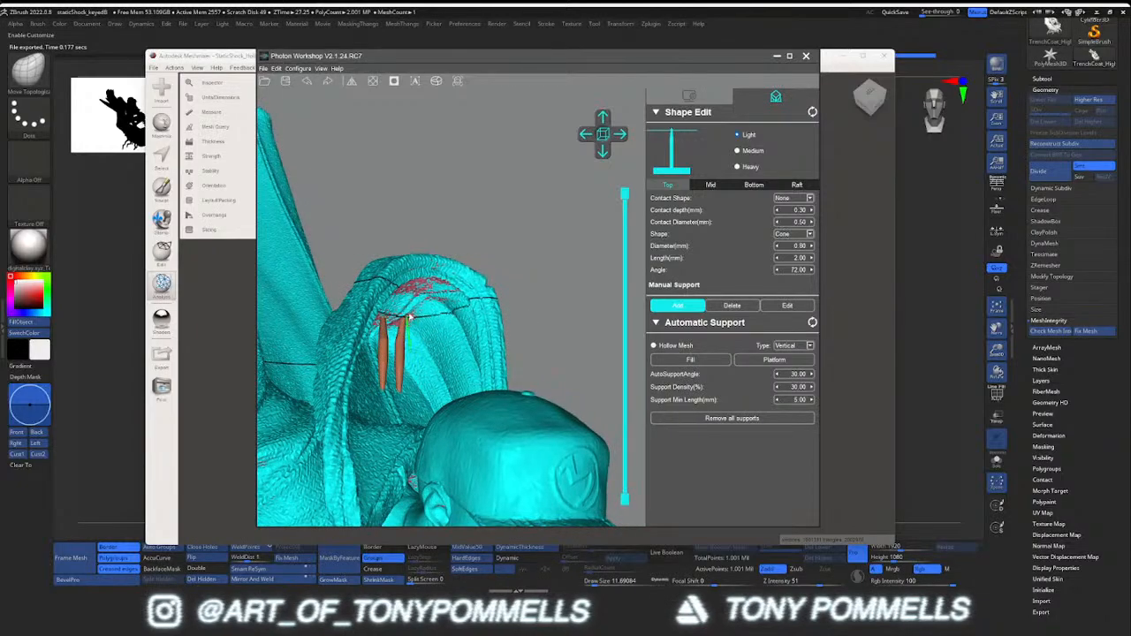
drag(431, 310, 329, 286)
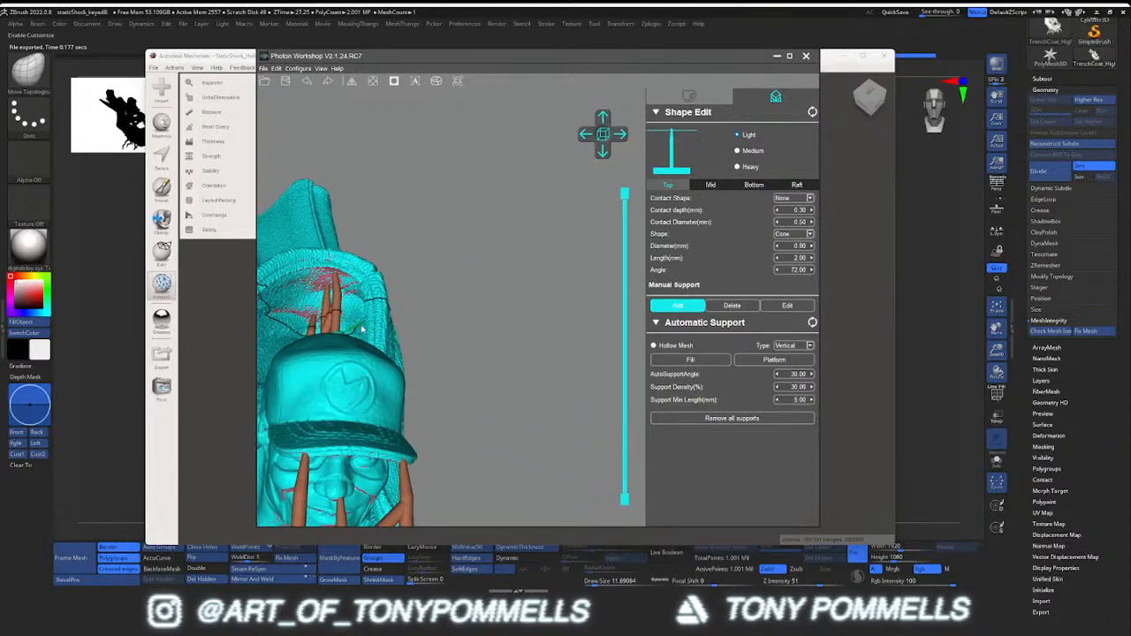
Examine the face, cap brim and whole figure for overhangs that still lack supports
drag(361, 330, 380, 362)
scroll(446, 340, up, 8)
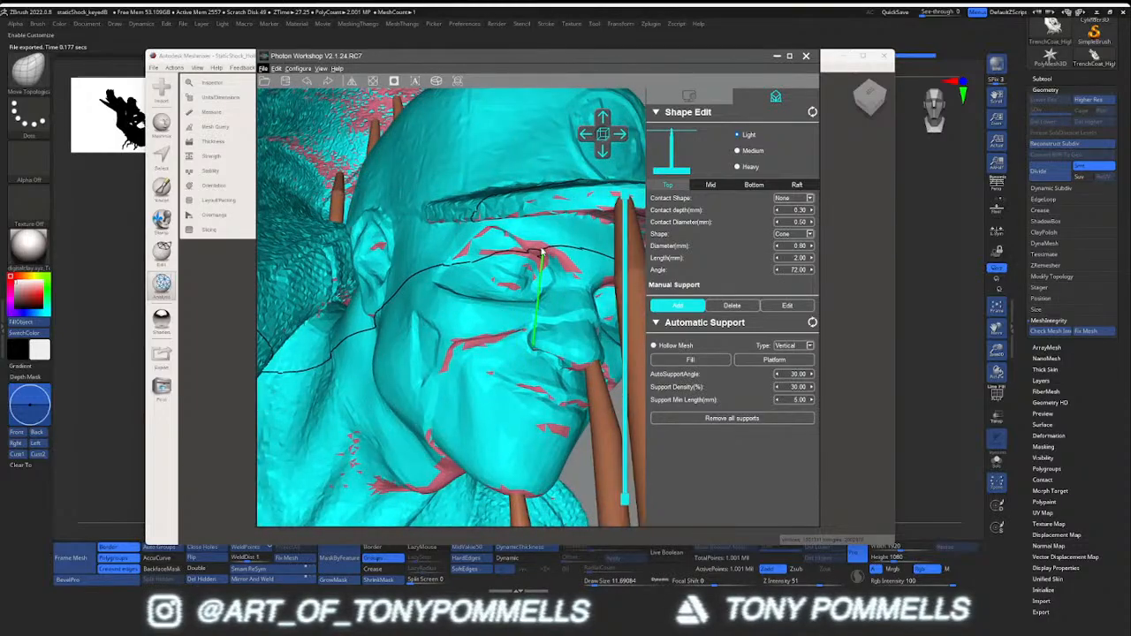
scroll(543, 253, down, 6)
drag(535, 322, 525, 254)
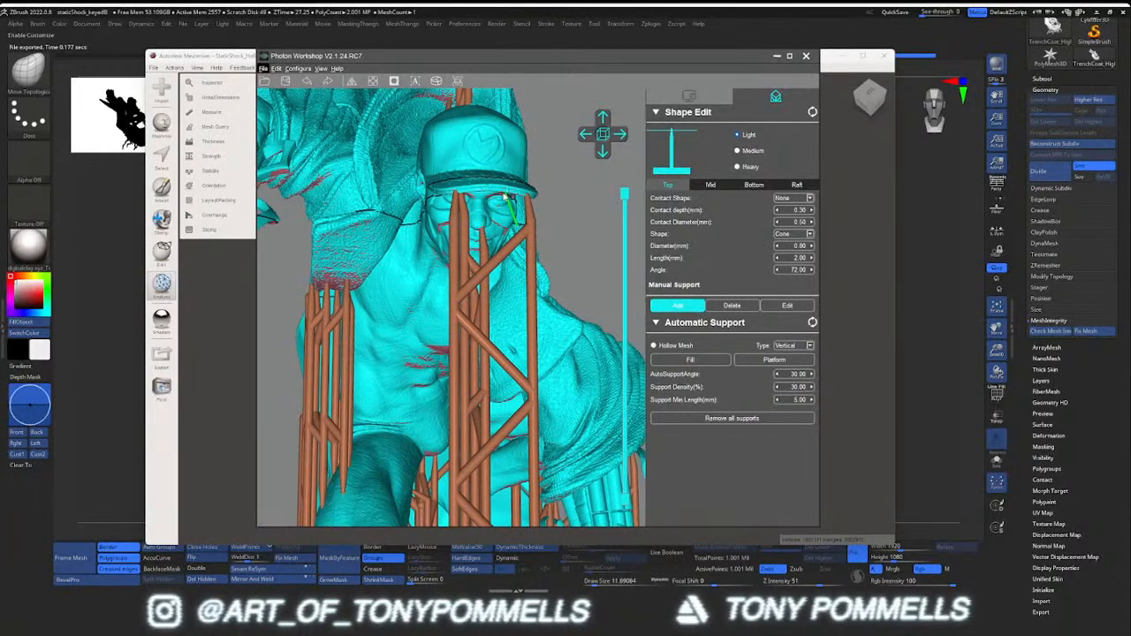
scroll(506, 196, down, 8)
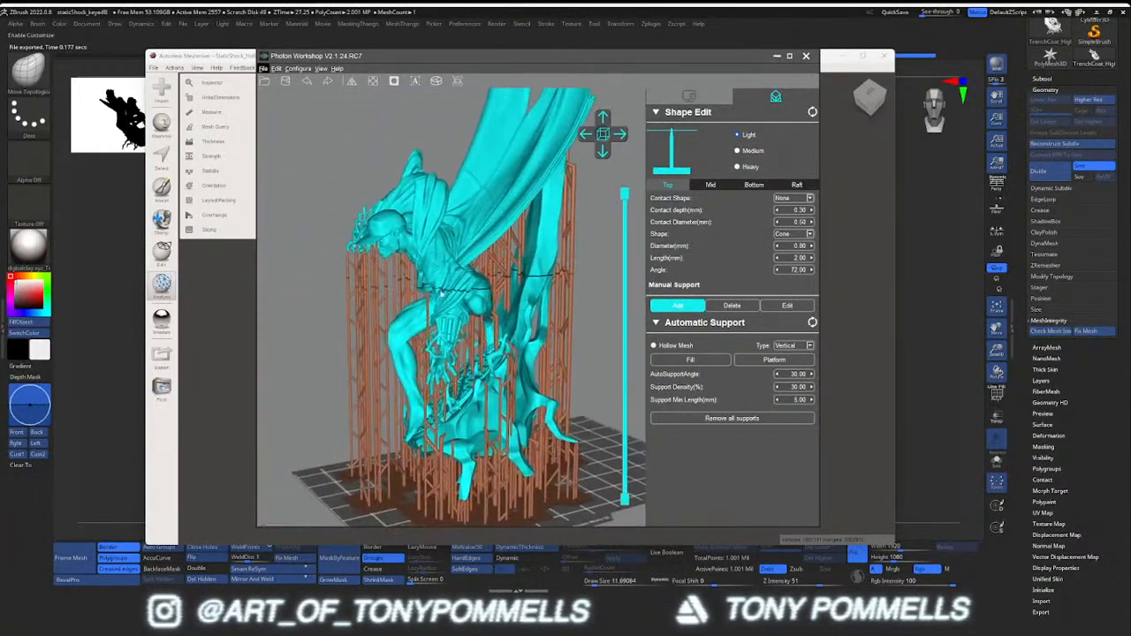
drag(443, 294, 536, 262)
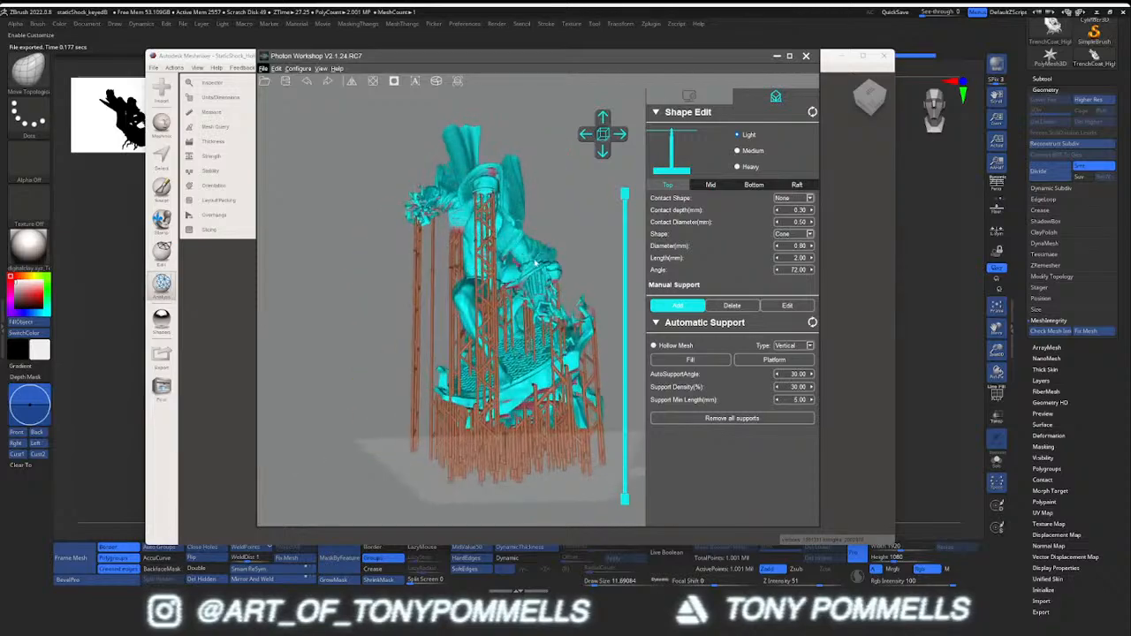
Add light supports under the figure's chest and the garment folds beside the lowered arm
scroll(536, 263, up, 6)
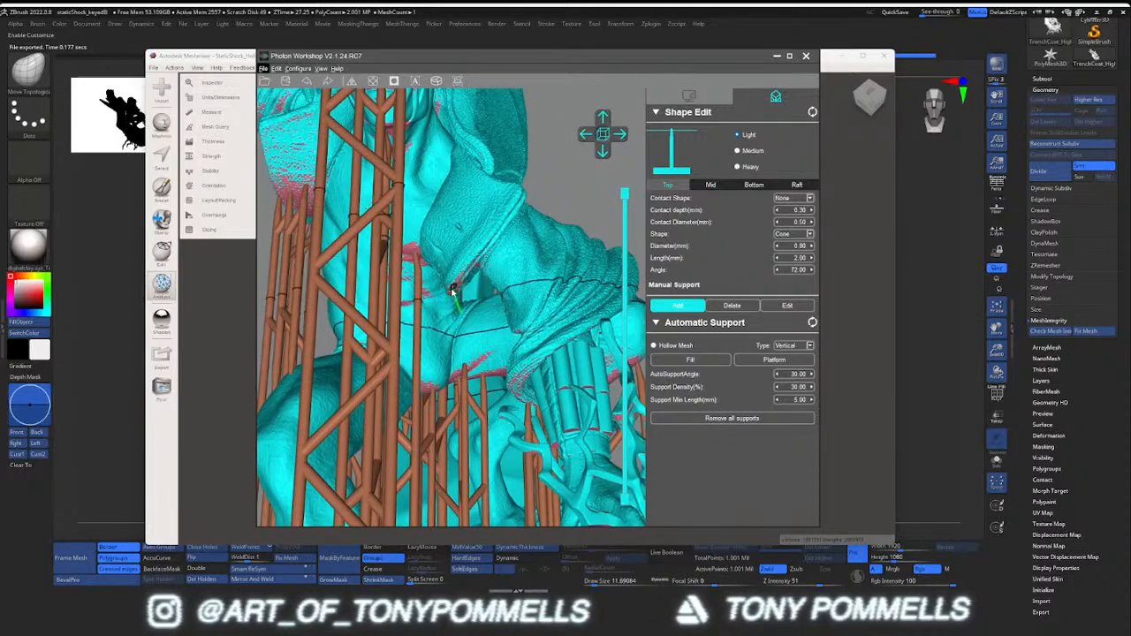
drag(454, 289, 440, 293)
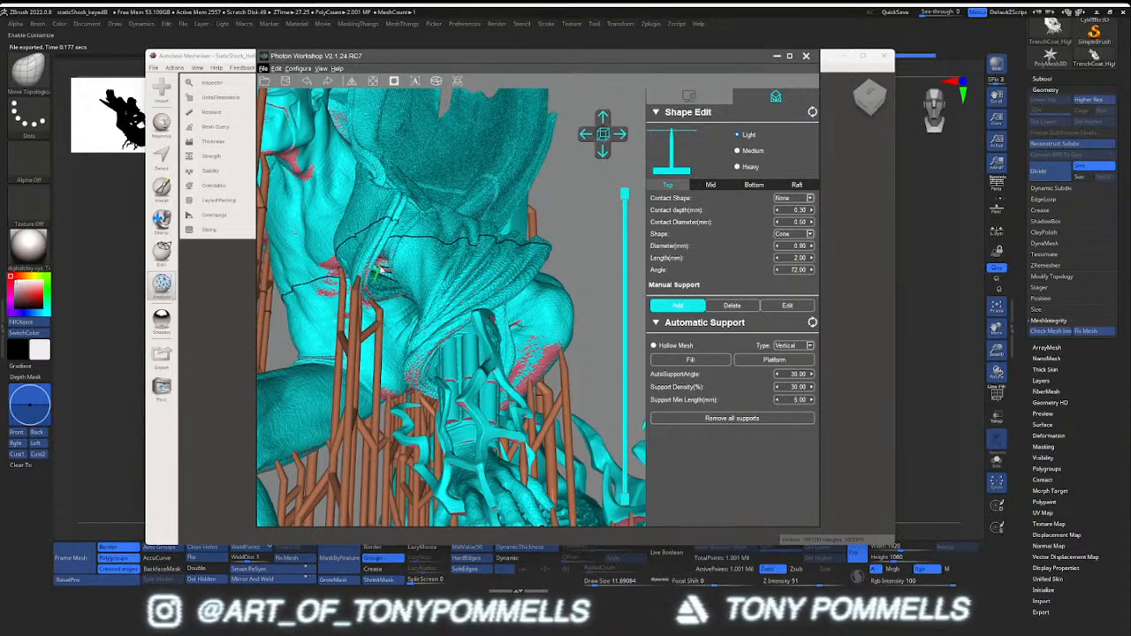
drag(386, 277, 380, 291)
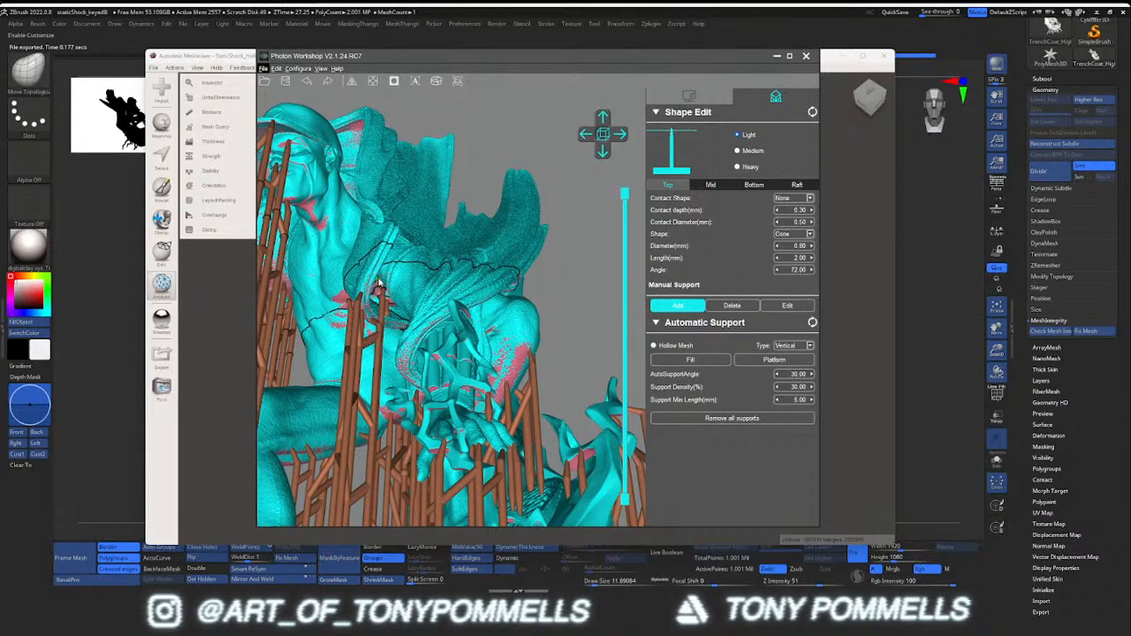
drag(377, 301, 478, 377)
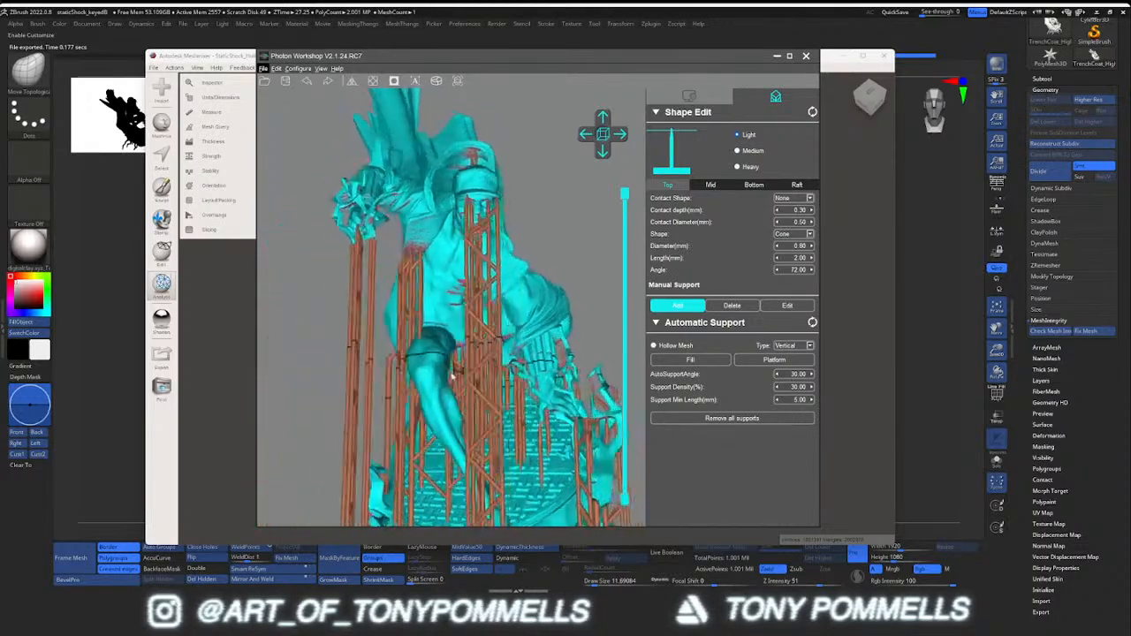
Add light supports under the raised forearm, between the hand and the sleeve
scroll(459, 310, up, 5)
right_drag(415, 176, 381, 328)
drag(381, 328, 364, 314)
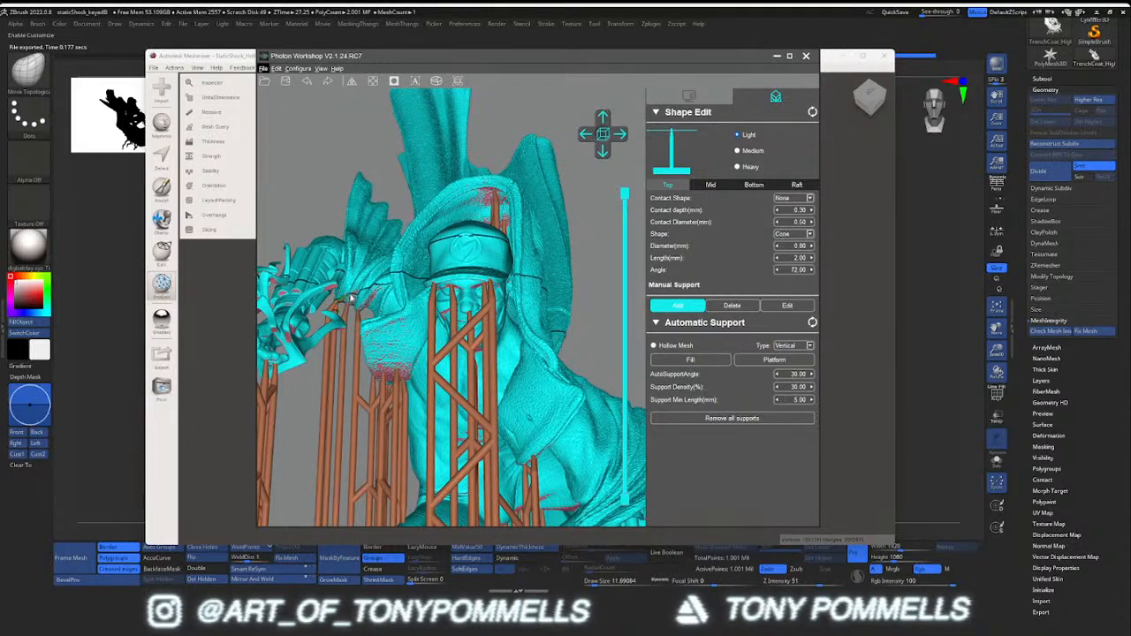
drag(368, 301, 421, 351)
Examine the supports and their rafts on the build plate from above
right_drag(421, 351, 427, 389)
middle_drag(427, 389, 459, 309)
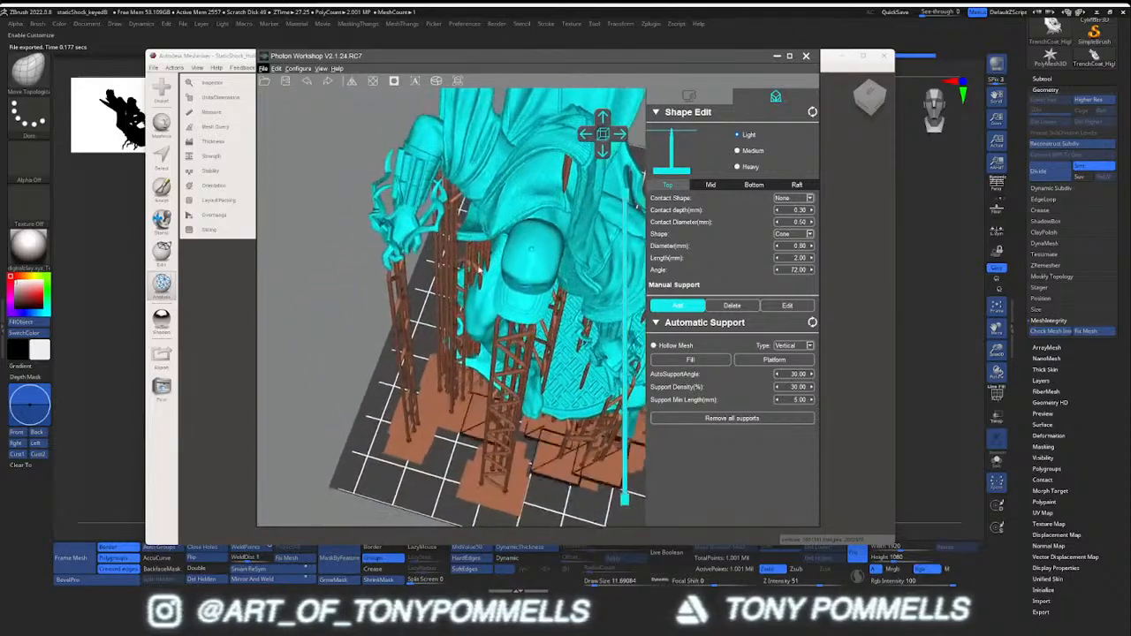
scroll(459, 380, up, 6)
middle_drag(459, 389, 456, 309)
drag(457, 308, 466, 372)
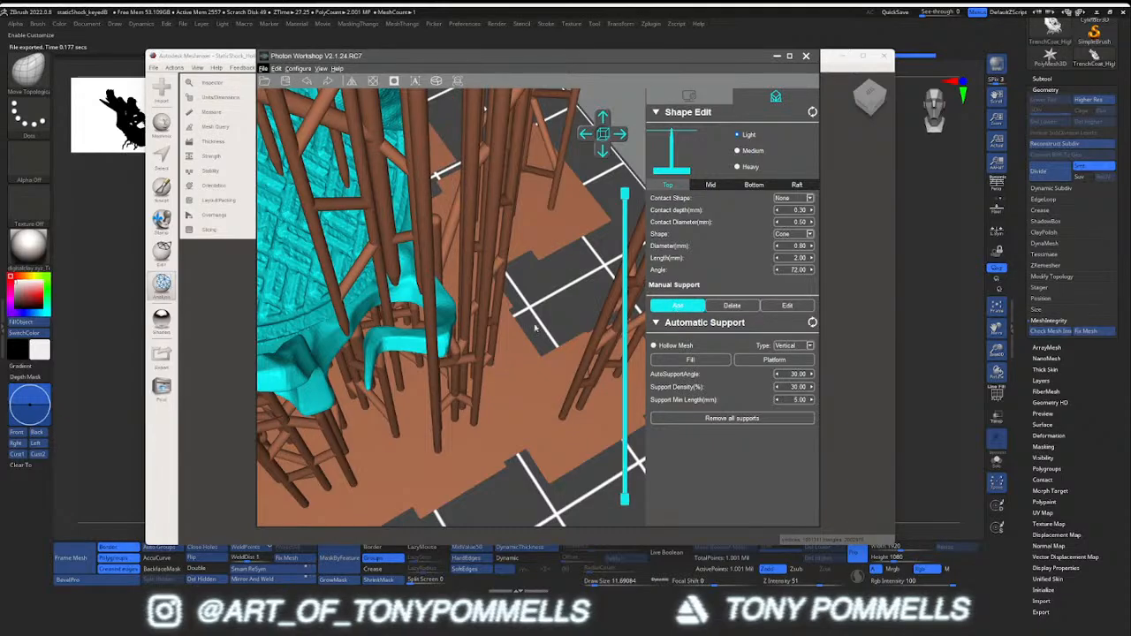
drag(535, 329, 513, 379)
scroll(423, 374, up, 5)
scroll(404, 433, down, 4)
Add light supports under the lightning tendrils and cuff of the raised hand
scroll(429, 395, up, 4)
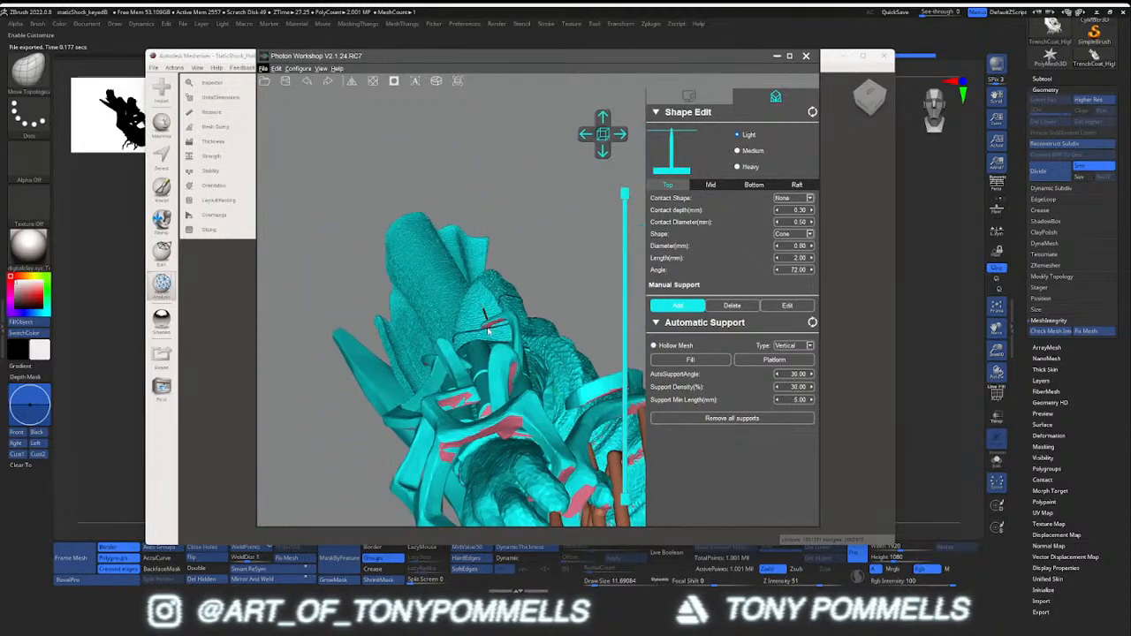
drag(484, 330, 415, 406)
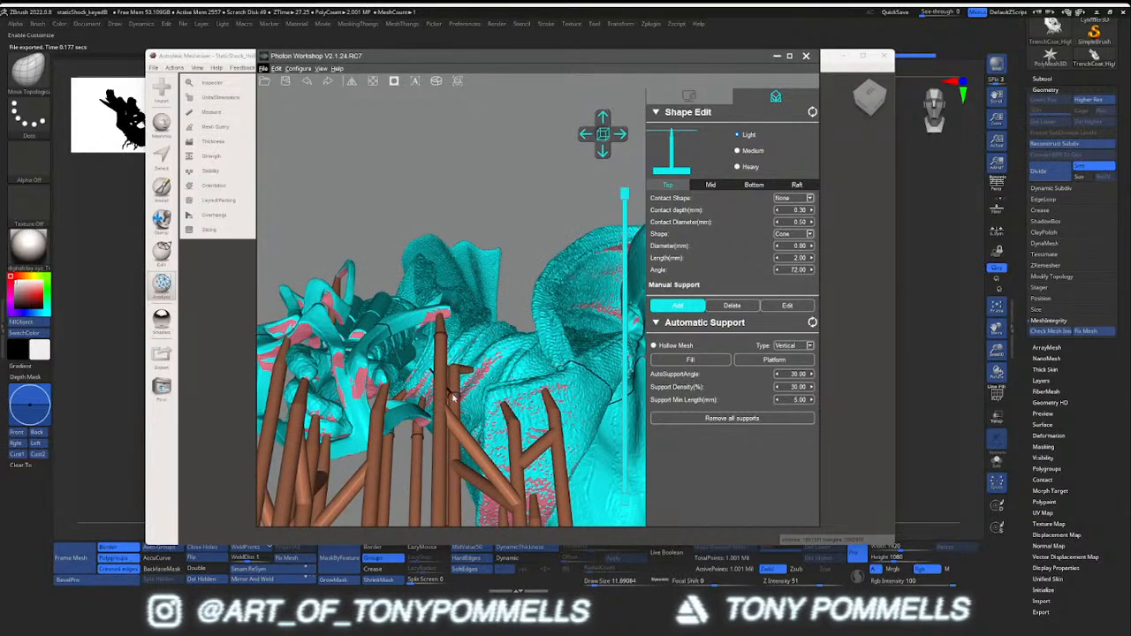
scroll(454, 397, down, 3)
right_drag(454, 398, 480, 395)
scroll(484, 392, up, 4)
scroll(486, 401, down, 3)
scroll(480, 395, up, 3)
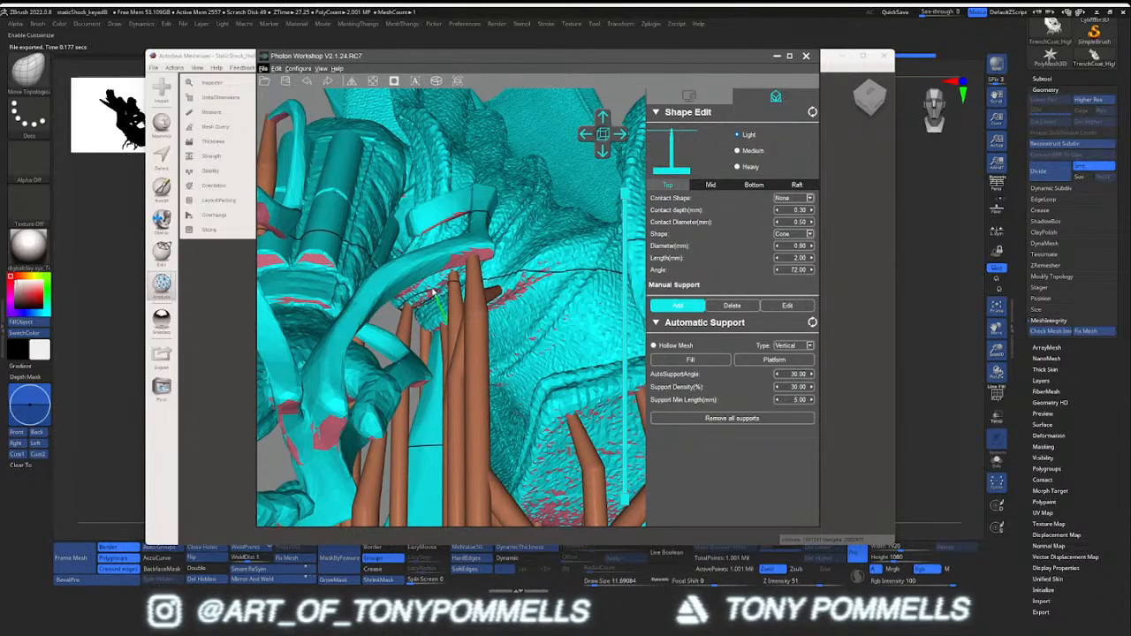
scroll(495, 378, down, 5)
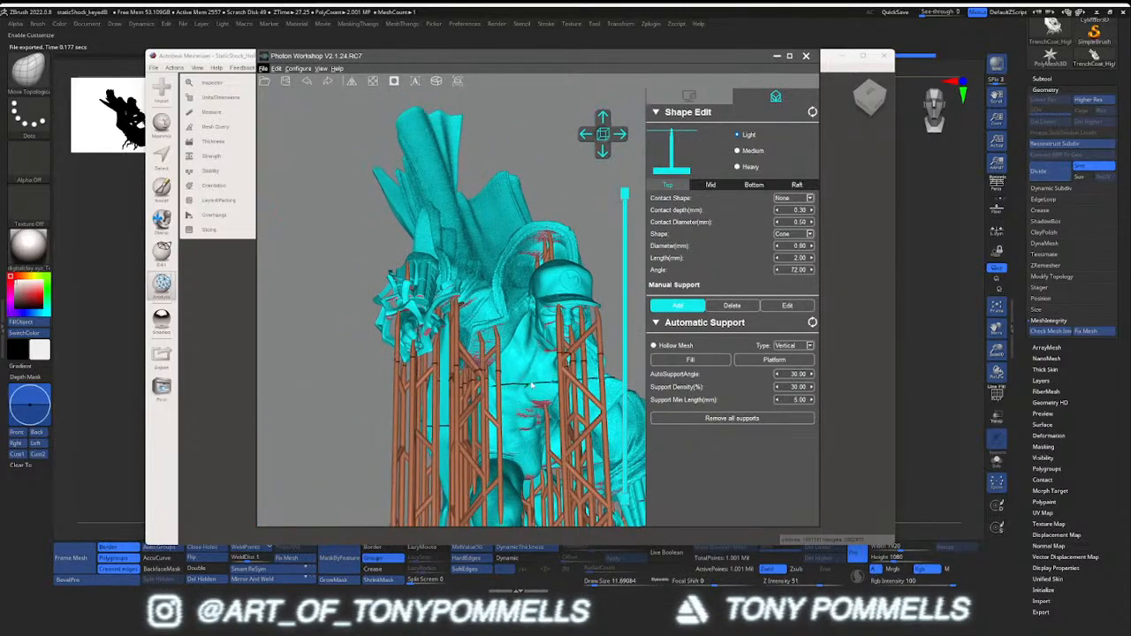
Examine the model from beneath to check the support coverage of the base
scroll(531, 385, up, 3)
middle_drag(531, 385, 511, 256)
right_drag(511, 257, 484, 327)
scroll(412, 325, down, 3)
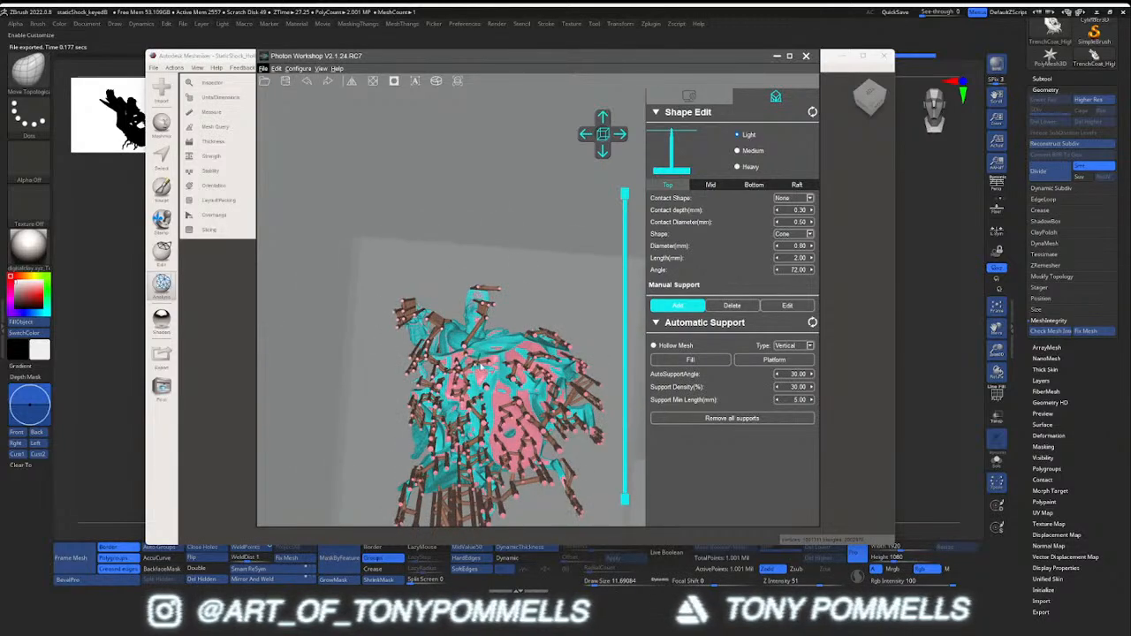
mouse_move(480, 366)
right_down()
mouse_move(496, 332)
mouse_move(477, 374)
right_up()
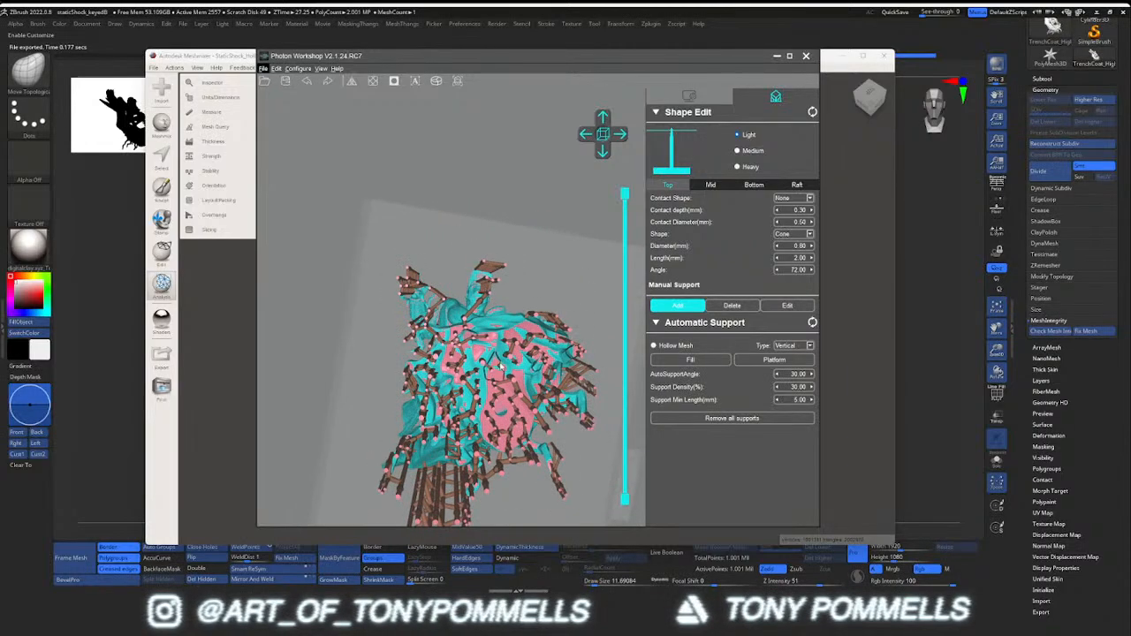
right_drag(505, 374, 489, 364)
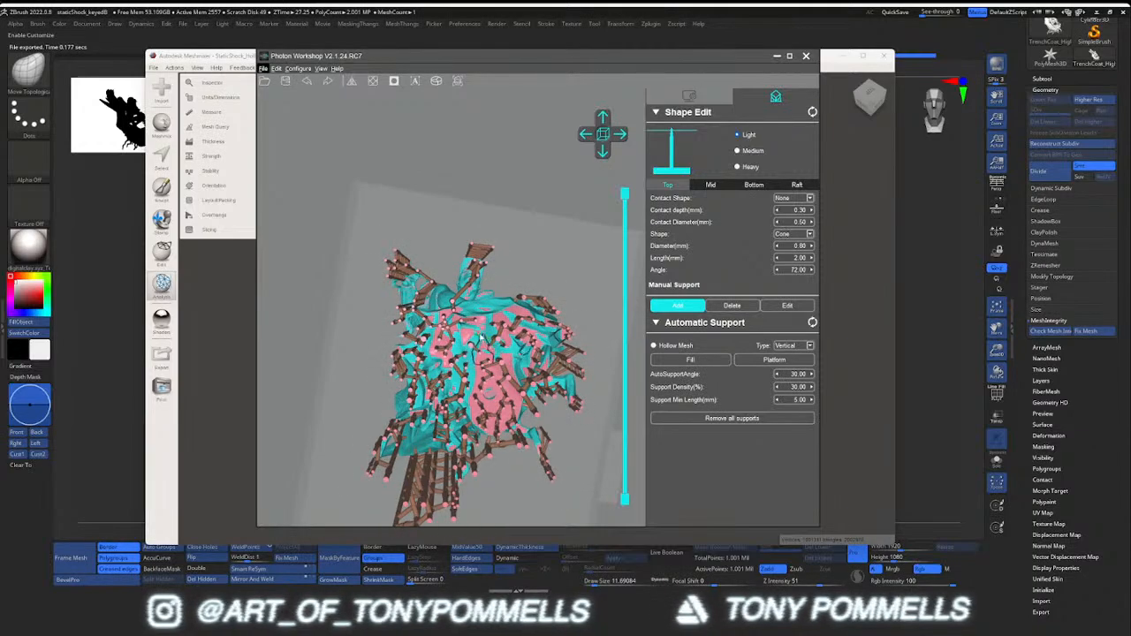
right_drag(466, 325, 459, 323)
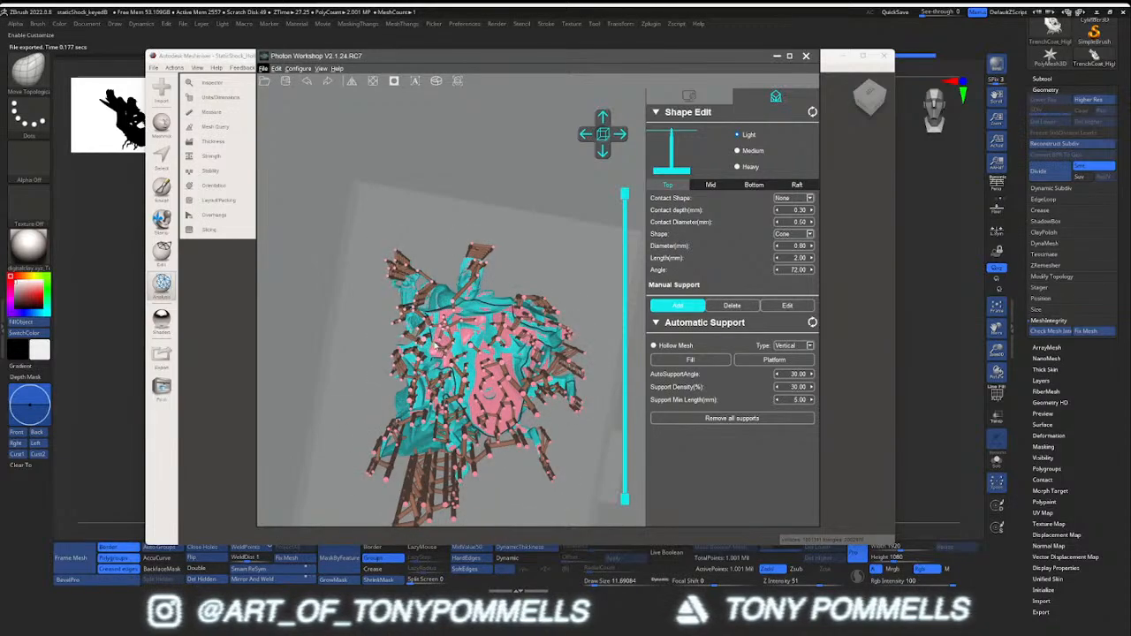
right_drag(447, 399, 530, 310)
Start slicing the supported model and name the sliced .pwms file StaticShock_Hollow_Supports
click(689, 96)
click(276, 324)
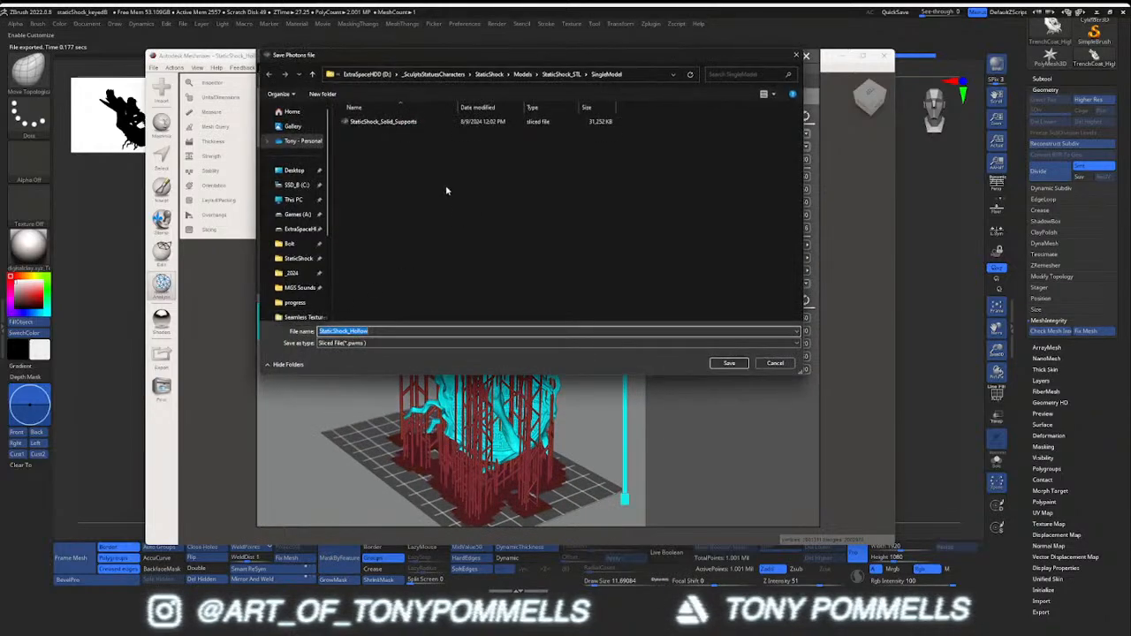
click(407, 122)
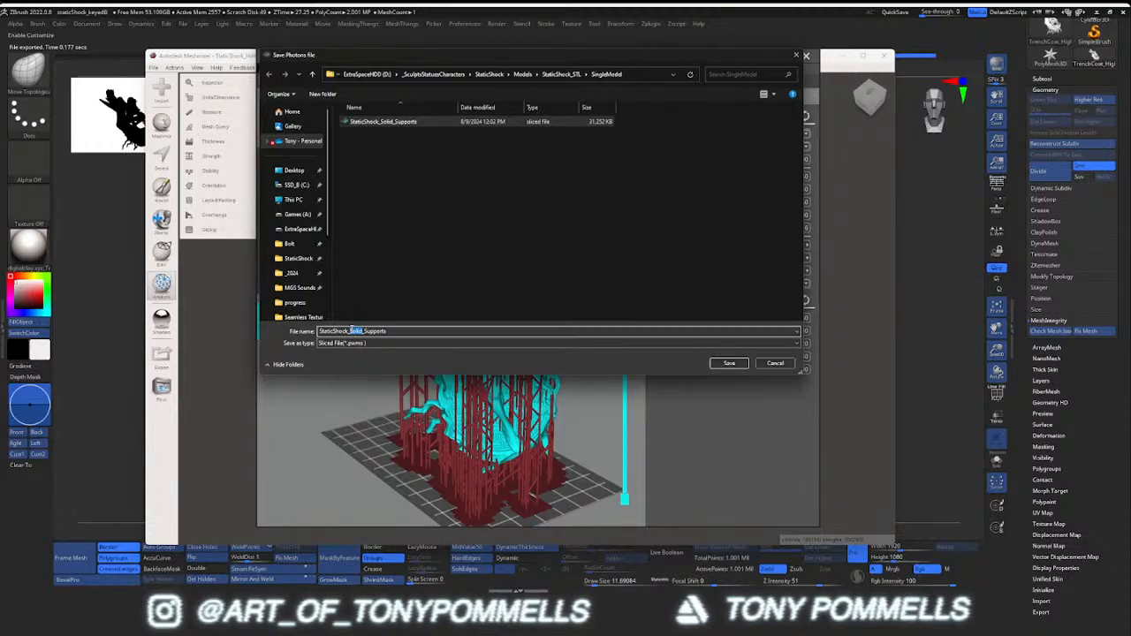
text(Hd)
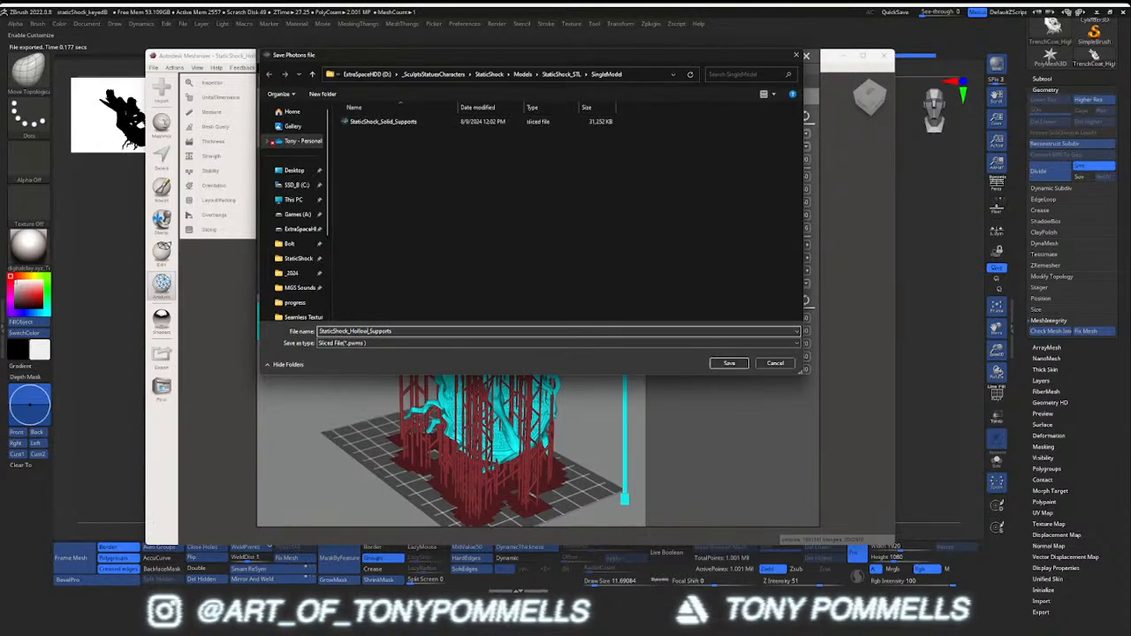
Save the sliced file to the 16GBFDRIVE (F:) drive
scroll(315, 252, down, 3)
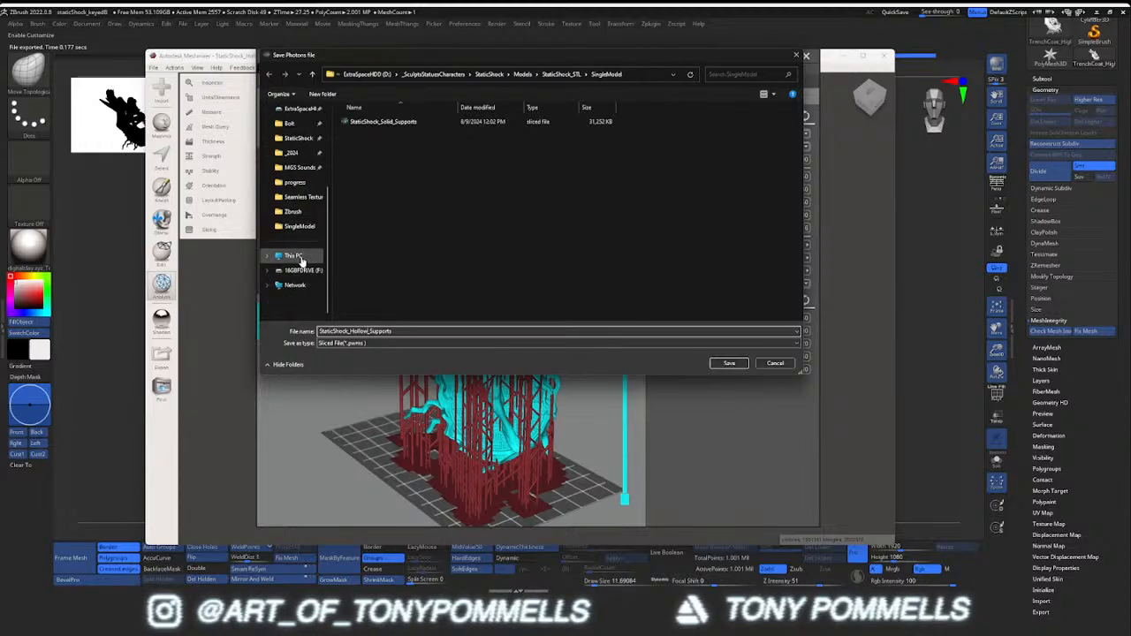
click(303, 270)
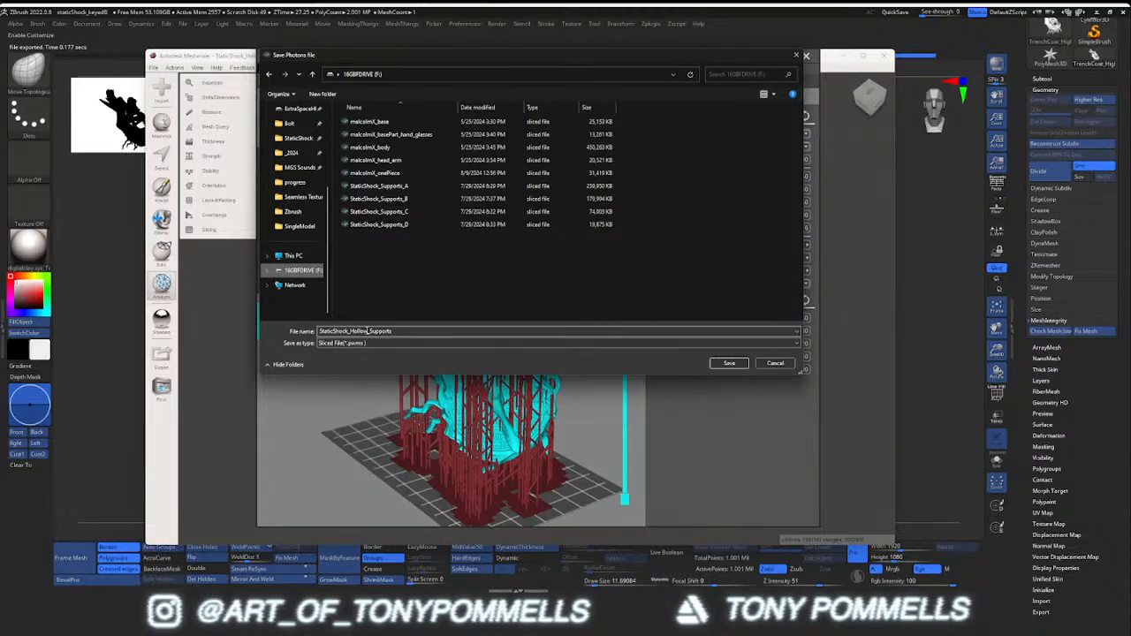
double_click(367, 330)
click(728, 362)
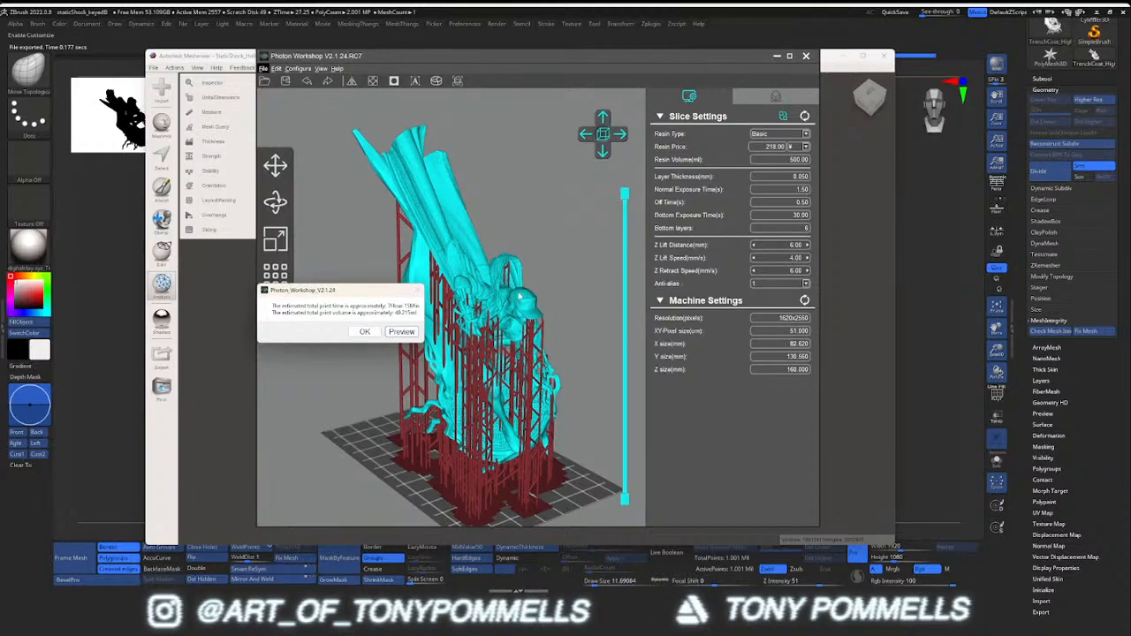
Dismiss the print estimate, close Photon Workshop, and exit Meshmixer without saving changes
click(365, 332)
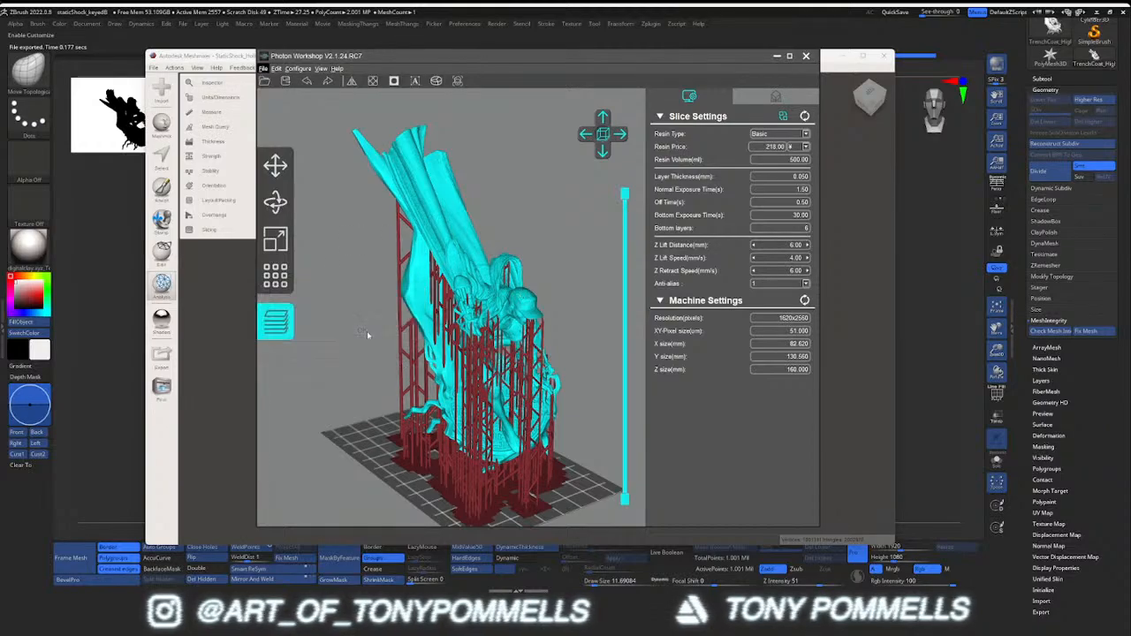
click(807, 56)
click(884, 55)
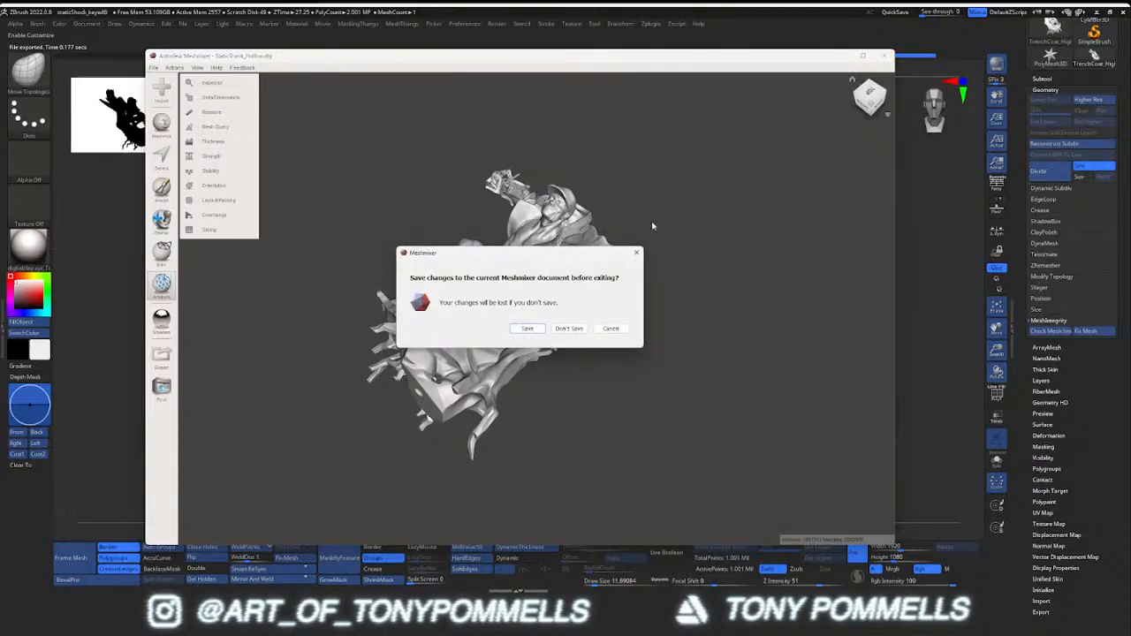
click(582, 328)
Open the bolt_18 project from the Bolt folder in ZBrush
drag(550, 229, 380, 280)
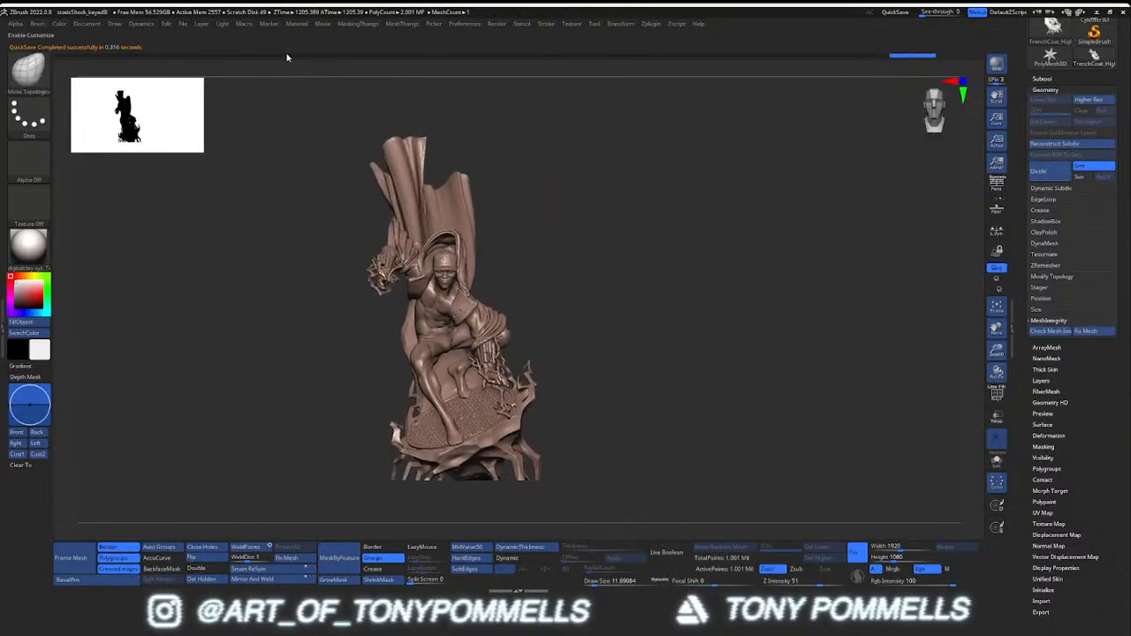
click(182, 24)
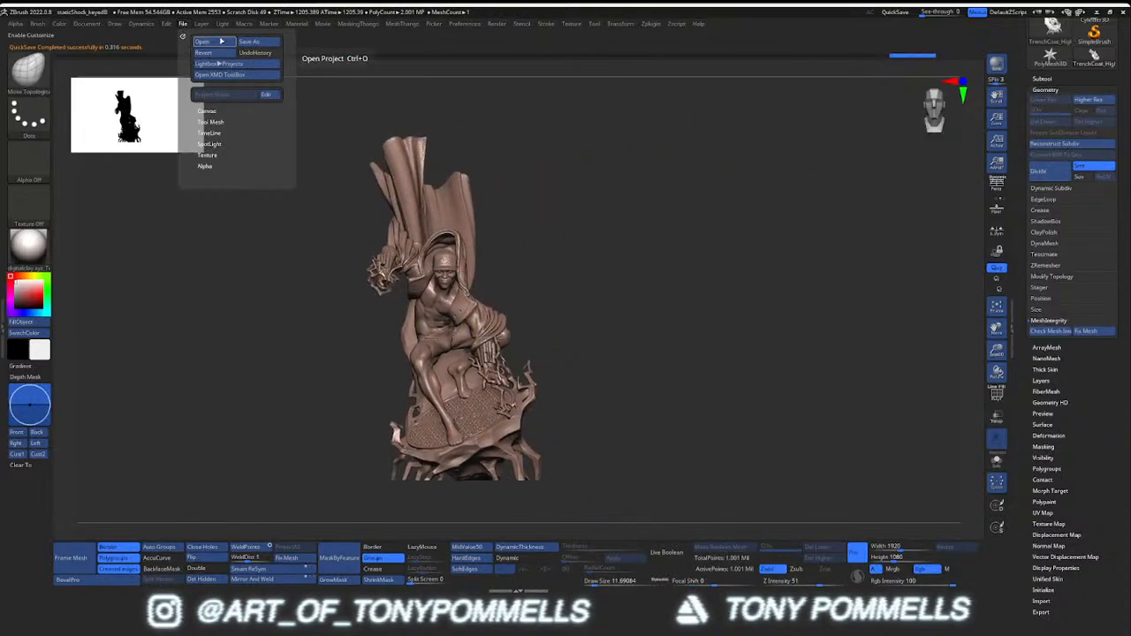
click(203, 42)
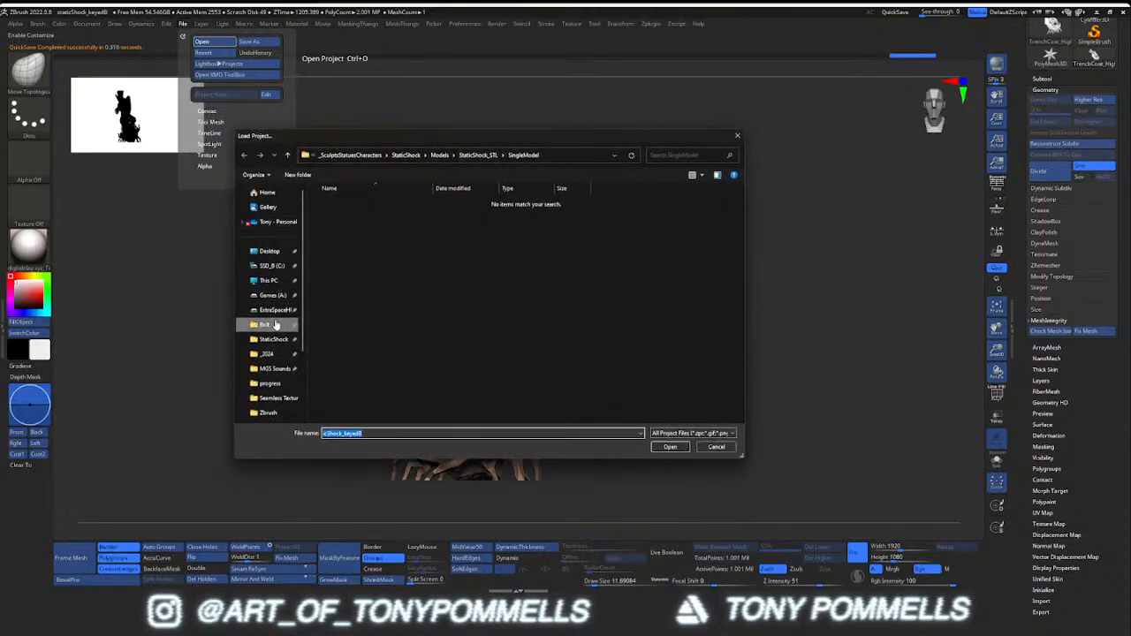
click(265, 324)
click(338, 369)
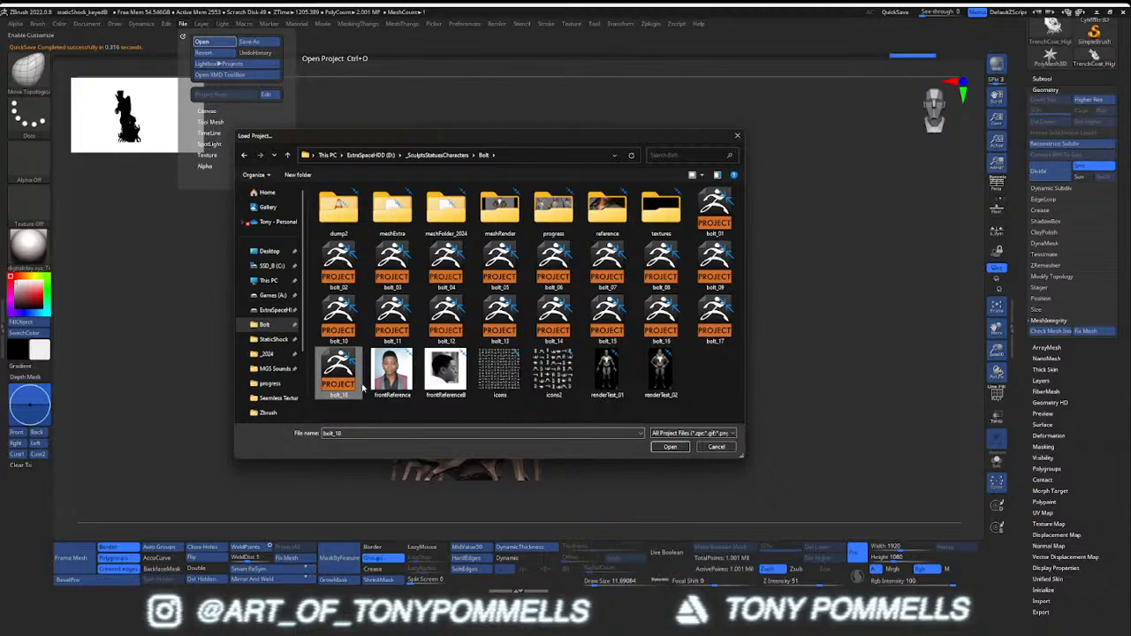
click(670, 447)
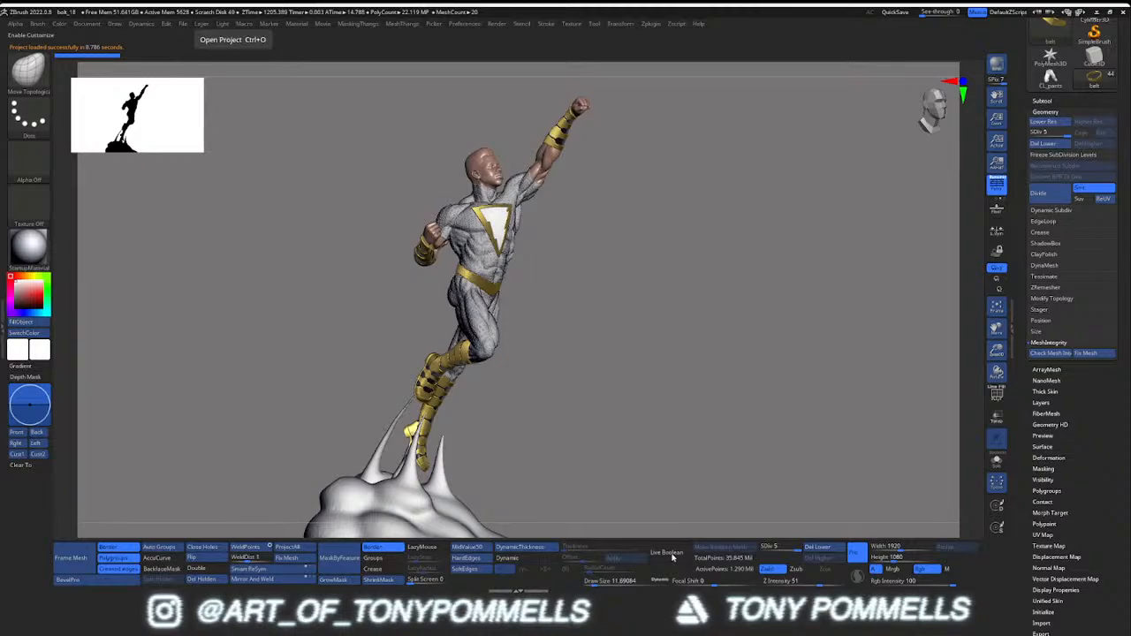
Examine the flying figure's pose and suit from several angles
drag(574, 292, 466, 306)
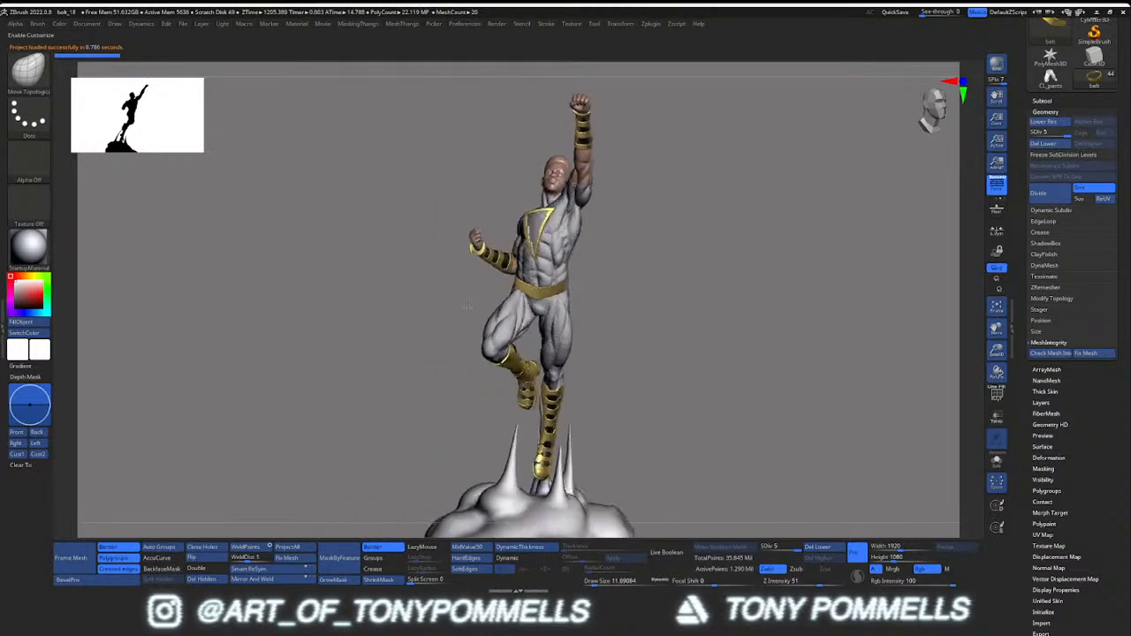
mouse_move(466, 307)
ctrl+right_down()
mouse_move(477, 375)
mouse_move(569, 337)
mouse_move(573, 265)
mouse_move(631, 273)
mouse_move(629, 252)
ctrl+right_up()
alt+click(604, 393)
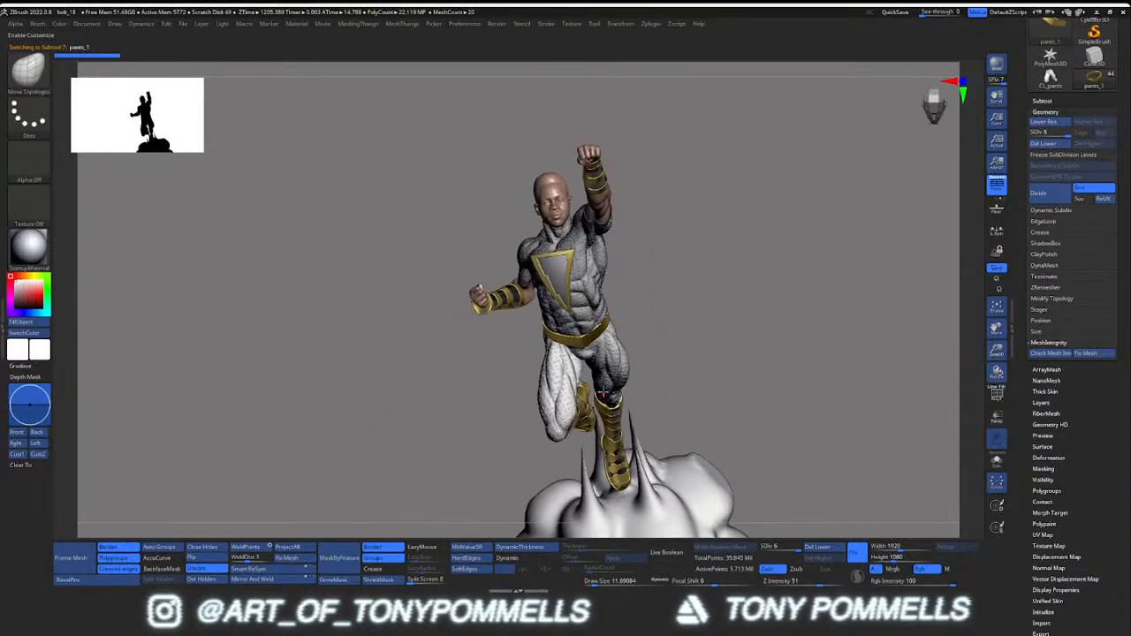
mouse_move(601, 386)
right_down()
mouse_move(397, 375)
mouse_move(560, 373)
mouse_move(535, 371)
right_up()
mouse_move(654, 343)
ctrl+right_down()
mouse_move(588, 314)
mouse_move(630, 354)
mouse_move(673, 364)
mouse_move(652, 380)
mouse_move(604, 383)
mouse_move(652, 389)
mouse_move(648, 470)
mouse_move(622, 431)
mouse_move(636, 445)
mouse_move(629, 374)
mouse_move(637, 398)
mouse_move(620, 368)
mouse_move(638, 378)
mouse_move(664, 360)
mouse_move(595, 349)
mouse_move(604, 360)
ctrl+right_up()
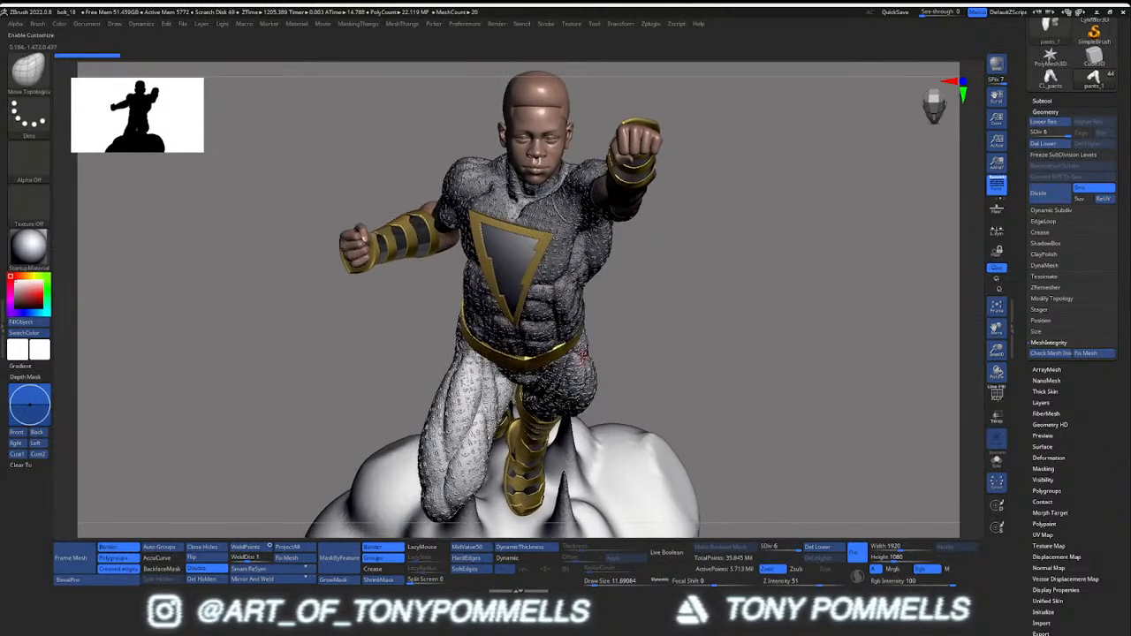
key(ctrl)
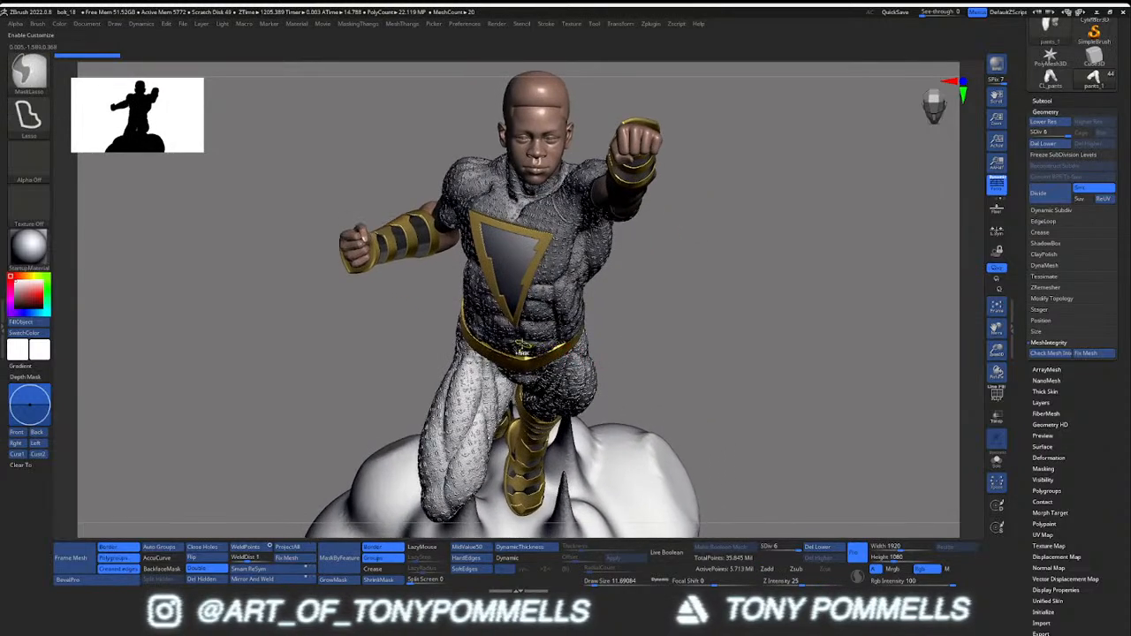
mouse_move(521, 346)
ctrl+right_down()
mouse_move(499, 339)
mouse_move(590, 343)
mouse_move(503, 330)
mouse_move(528, 337)
ctrl+right_up()
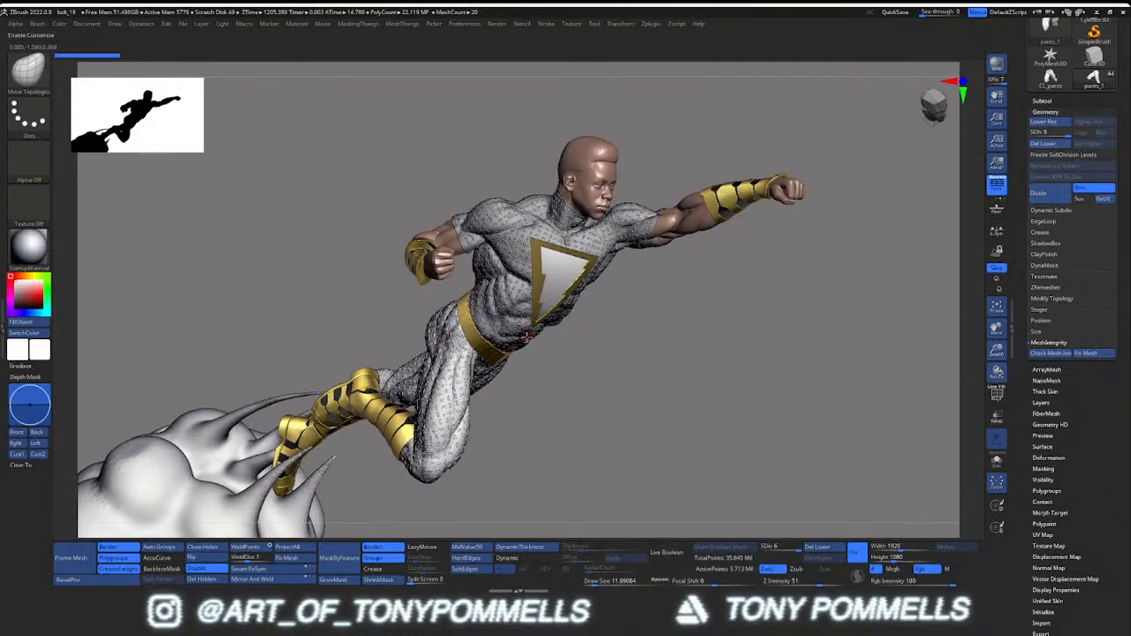
Switch to File Explorer and eject the 16GBFDRIVE (F:) drive
key(alt+Tab)
drag(67, 182, 294, 168)
scroll(170, 433, down, 2)
click(162, 467)
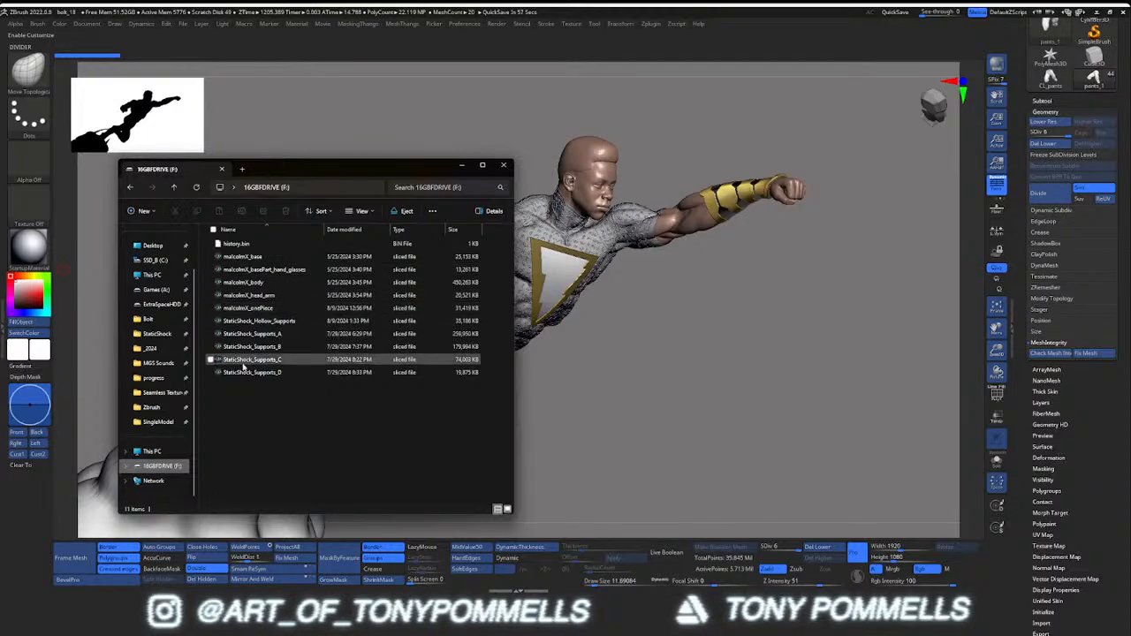
right_click(166, 469)
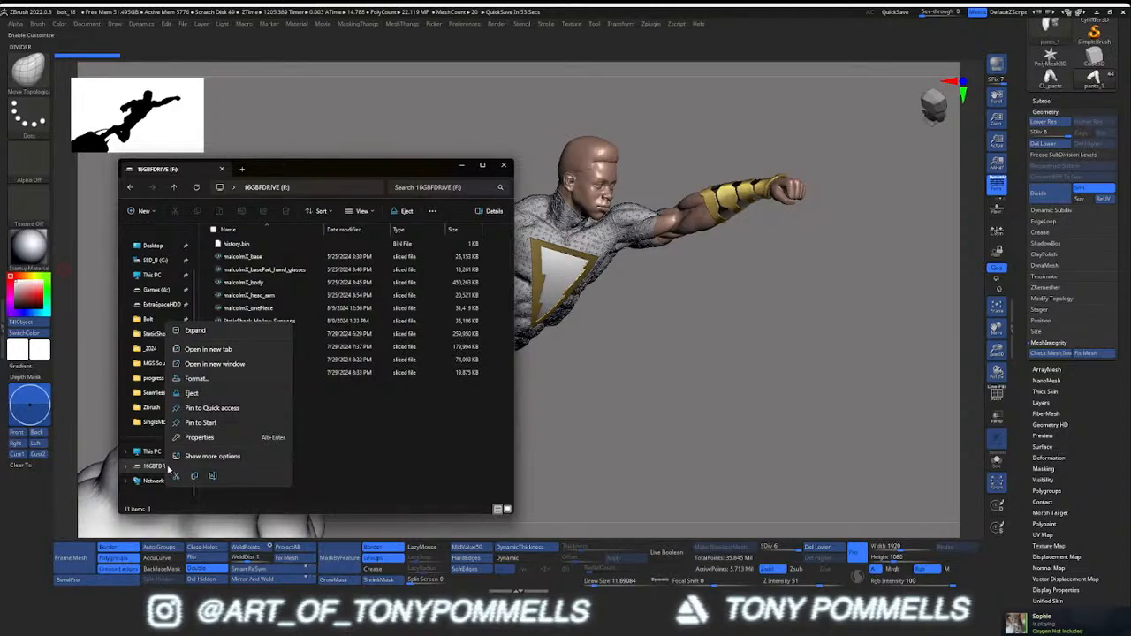
click(191, 392)
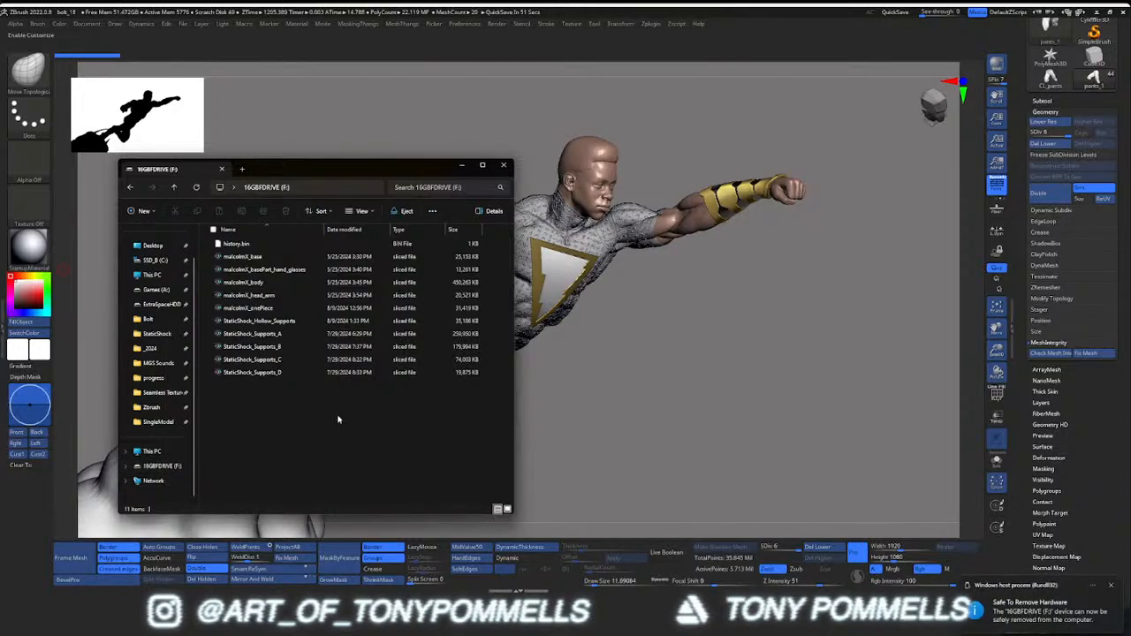
click(1102, 589)
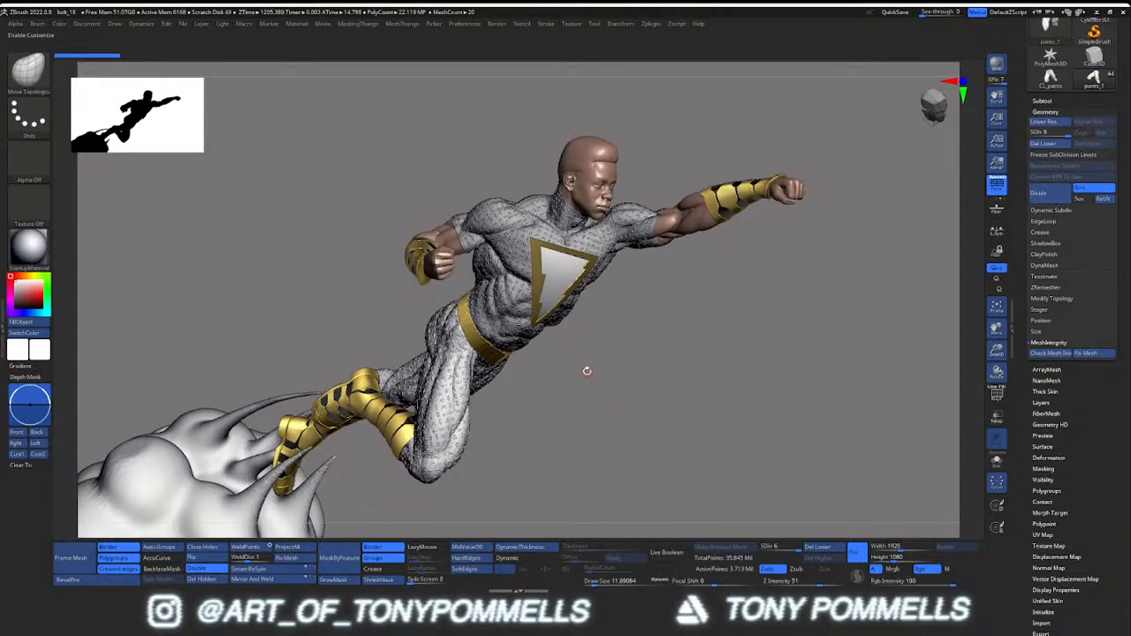
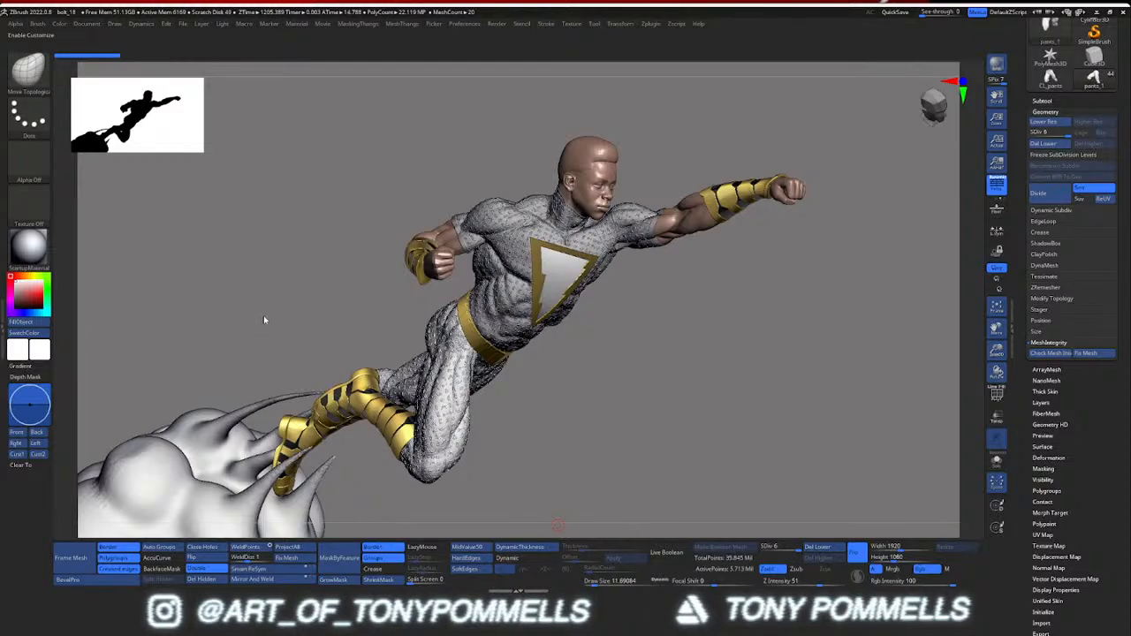
Select the body1 subtool at the lowered hand and raise its subdivision to level 5
drag(389, 334, 356, 335)
mouse_move(355, 336)
right_down()
mouse_move(329, 325)
mouse_move(535, 309)
mouse_move(504, 299)
mouse_move(540, 284)
mouse_move(538, 304)
mouse_move(575, 306)
mouse_move(575, 287)
mouse_move(561, 304)
mouse_move(498, 270)
mouse_move(523, 280)
mouse_move(492, 305)
mouse_move(589, 304)
mouse_move(537, 324)
mouse_move(532, 355)
mouse_move(533, 315)
mouse_move(491, 321)
mouse_move(484, 281)
mouse_move(738, 281)
mouse_move(512, 301)
mouse_move(446, 281)
mouse_move(508, 272)
mouse_move(495, 221)
mouse_move(486, 256)
mouse_move(477, 209)
mouse_move(525, 183)
right_up()
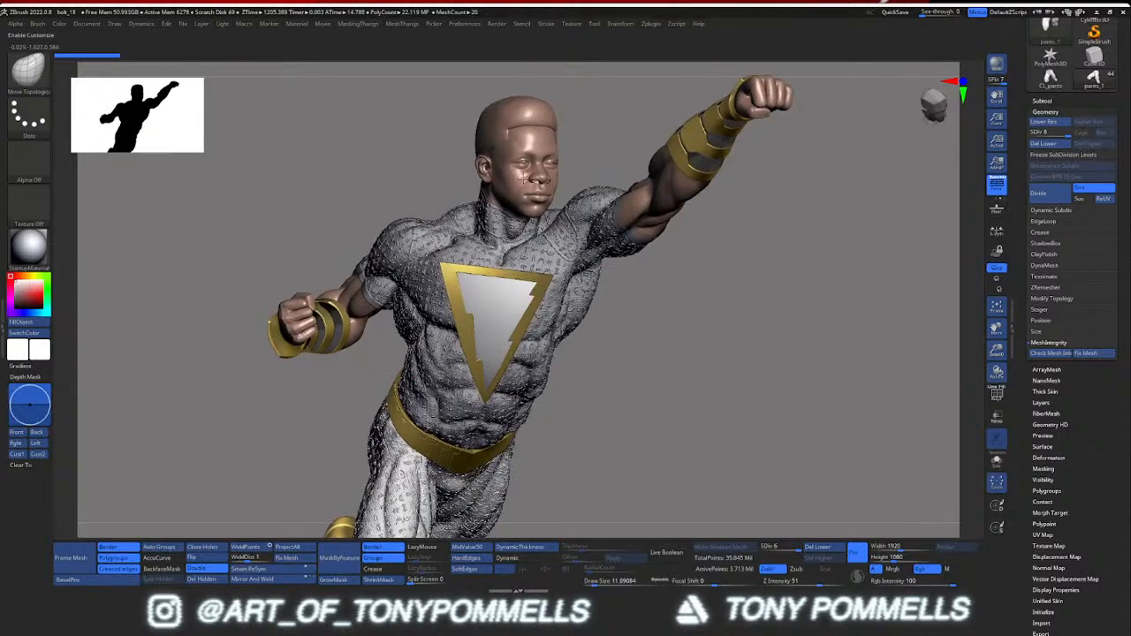
key(shift+f)
alt+click(533, 186)
key(shift+f)
right_drag(588, 191, 544, 168)
right_drag(340, 284, 392, 295)
alt+click(377, 292)
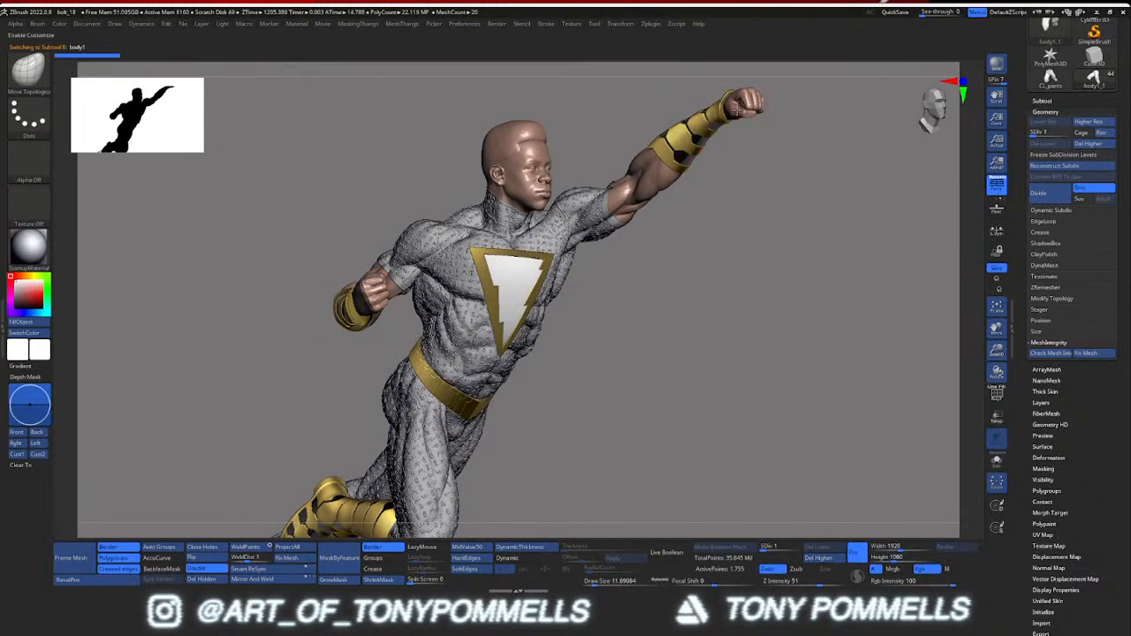
key(d)
key(d)
key(d)
key(d)
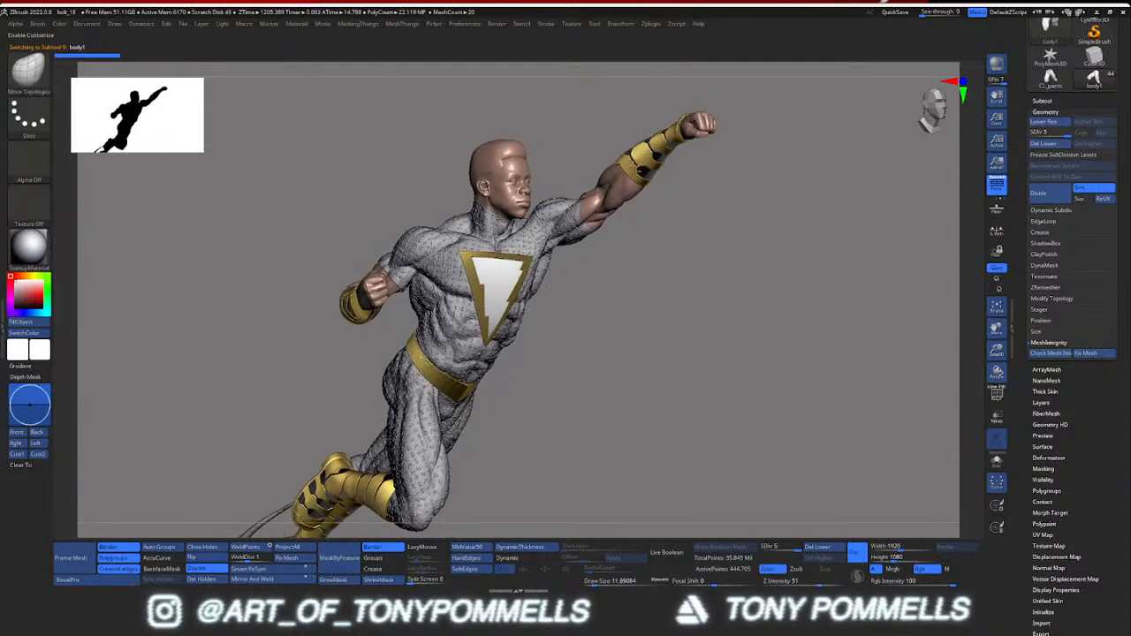
Isolate the body mesh beneath the suit at subdivision level 4 and bring the full figure back into view
alt+right_drag(634, 168, 689, 231)
right_drag(593, 262, 590, 231)
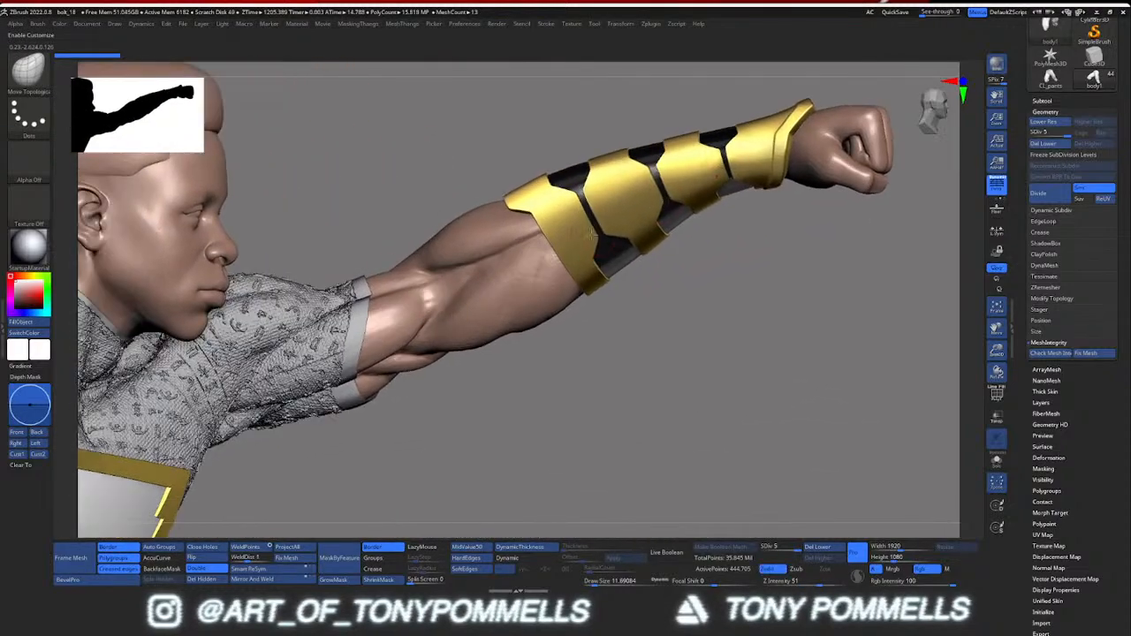
alt+click(542, 261)
key(alt+s)
right_drag(538, 261, 543, 284)
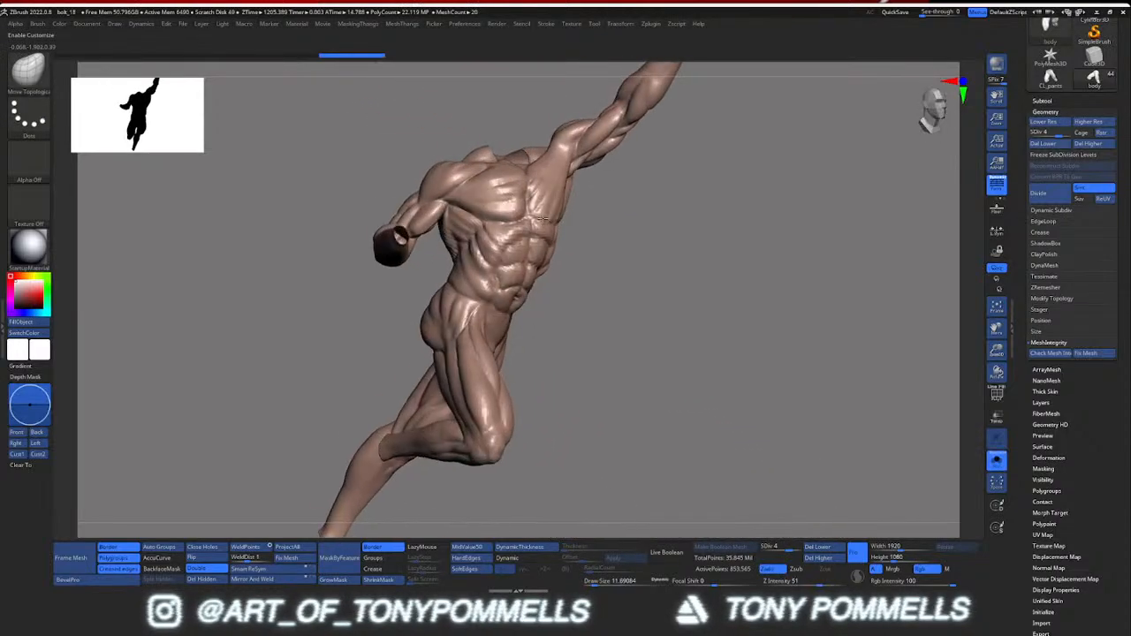
key(ctrl+d)
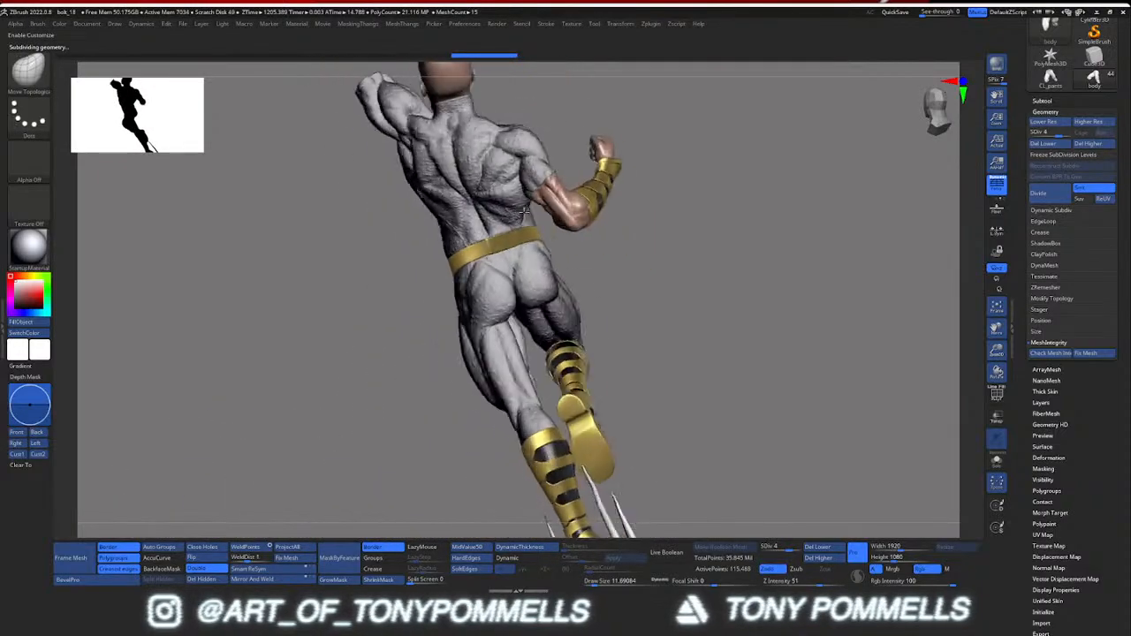
right_drag(524, 211, 626, 230)
click(997, 460)
click(997, 460)
ctrl+shift+click(559, 175)
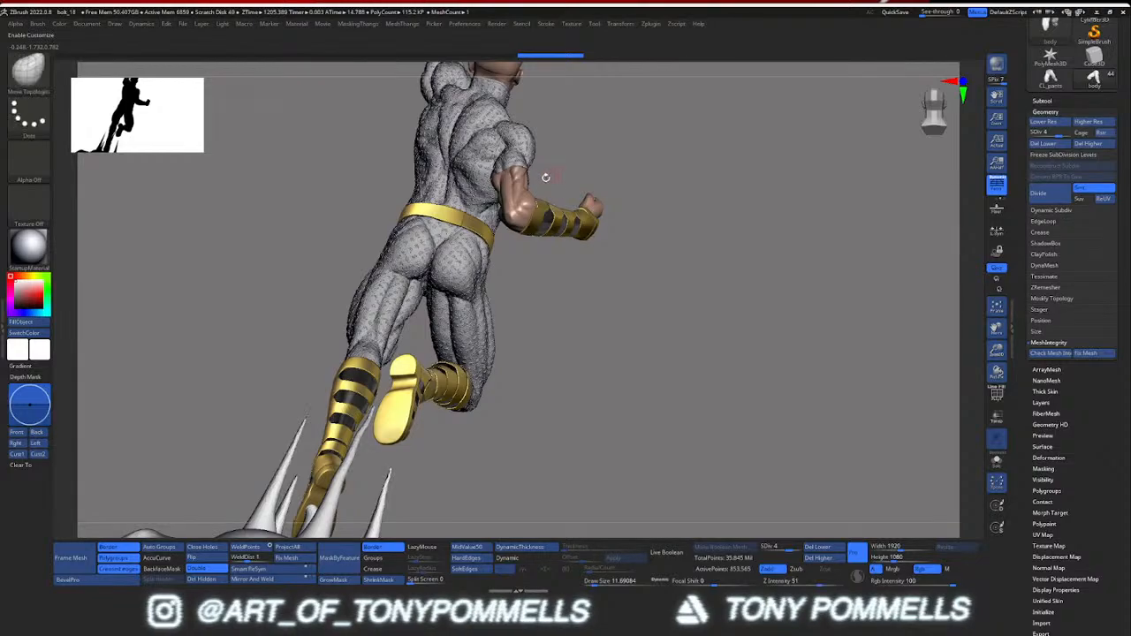
Examine the cloud base with its spikes and the figure above it from several angles
mouse_move(546, 178)
ctrl+right_down()
mouse_move(537, 135)
mouse_move(622, 144)
mouse_move(548, 278)
mouse_move(565, 280)
ctrl+right_up()
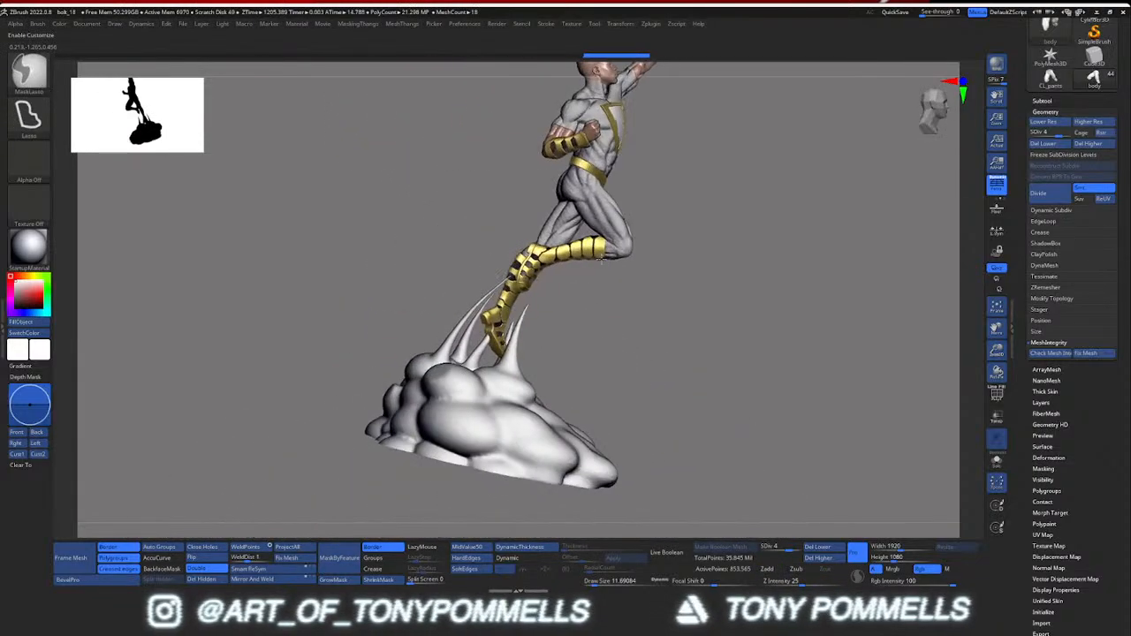
right_drag(602, 259, 558, 269)
alt+click(491, 362)
ctrl+right_drag(477, 305, 528, 318)
mouse_move(528, 318)
ctrl+right_down()
mouse_move(527, 335)
mouse_move(590, 406)
mouse_move(585, 387)
mouse_move(541, 367)
ctrl+right_up()
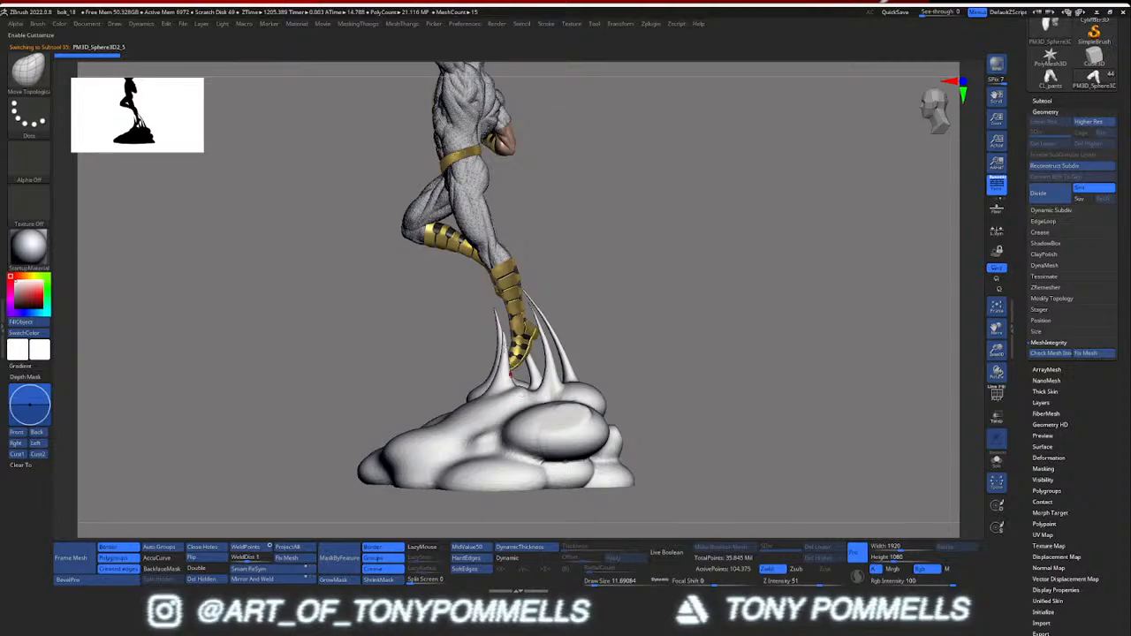
right_drag(501, 382, 592, 385)
mouse_move(380, 387)
right_down()
mouse_move(468, 397)
mouse_move(464, 346)
right_up()
alt+right_drag(464, 346, 496, 422)
right_drag(497, 423, 441, 389)
mouse_move(442, 389)
ctrl+right_down()
mouse_move(450, 309)
mouse_move(507, 265)
mouse_move(510, 310)
mouse_move(484, 305)
mouse_move(508, 389)
ctrl+right_up()
mouse_move(508, 389)
ctrl+right_down()
mouse_move(512, 363)
mouse_move(488, 345)
mouse_move(506, 346)
ctrl+right_up()
alt+right_drag(507, 346, 587, 310)
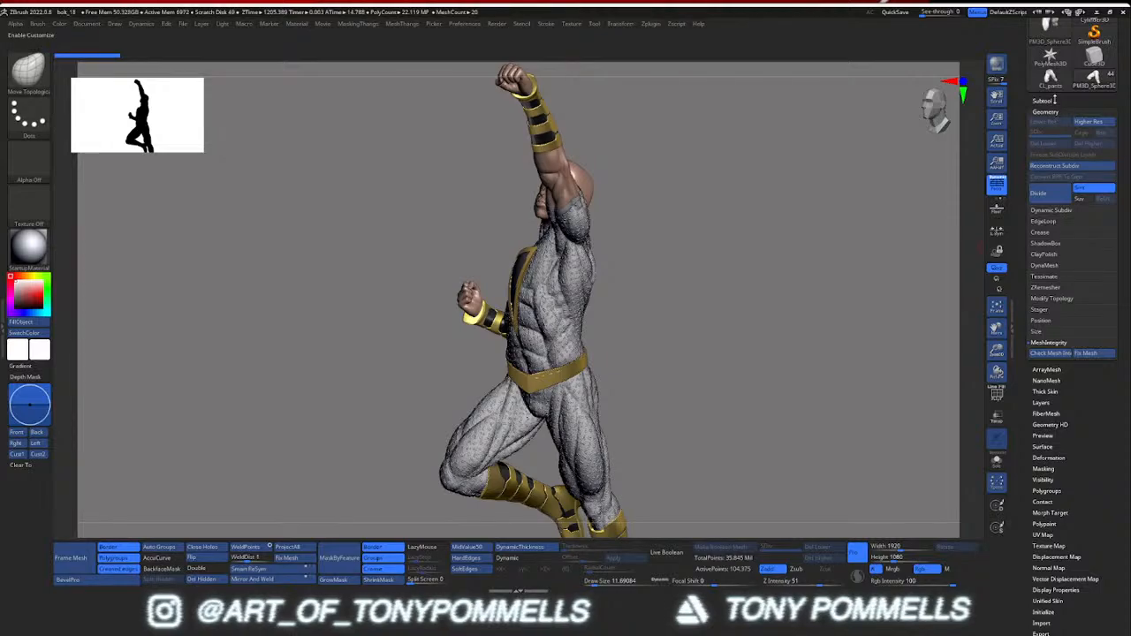
Make the folder of chest lightning strands visible on the statue
click(1053, 101)
mouse_move(1033, 203)
mouse_down()
mouse_move(1037, 146)
mouse_move(1031, 182)
mouse_up()
click(1111, 198)
right_drag(719, 286, 607, 263)
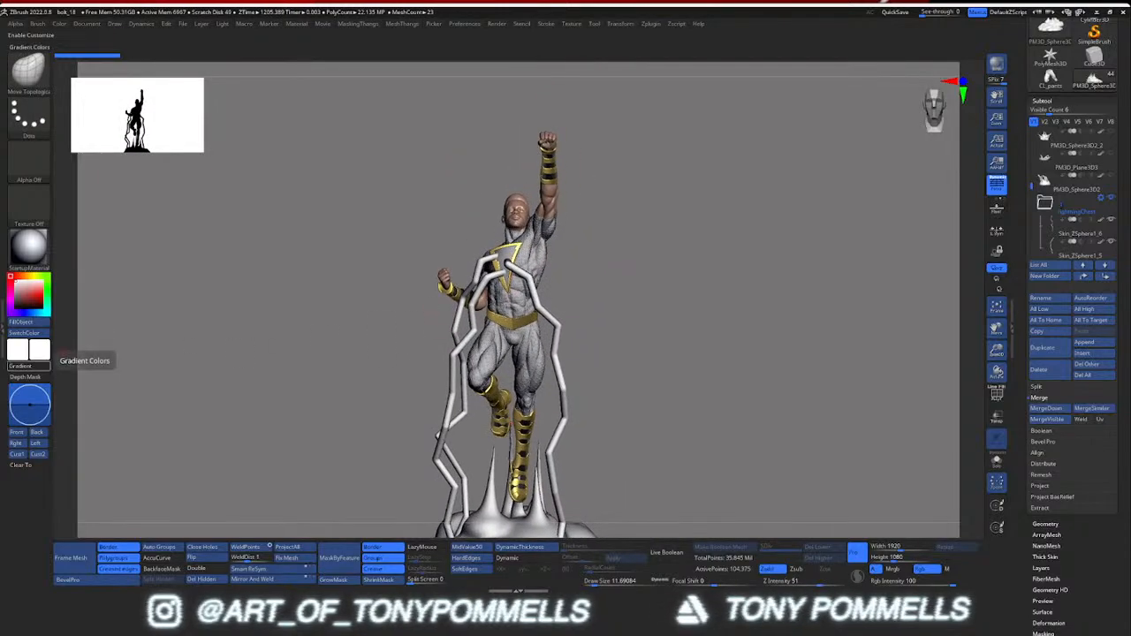
Bring the reference board into view and zoom in on the comic image with lightning bursting from the hero's chest
right_drag(2, 389, 201, 400)
scroll(201, 400, down, 5)
middle_drag(205, 404, 226, 371)
scroll(226, 371, up, 1)
scroll(201, 417, up, 1)
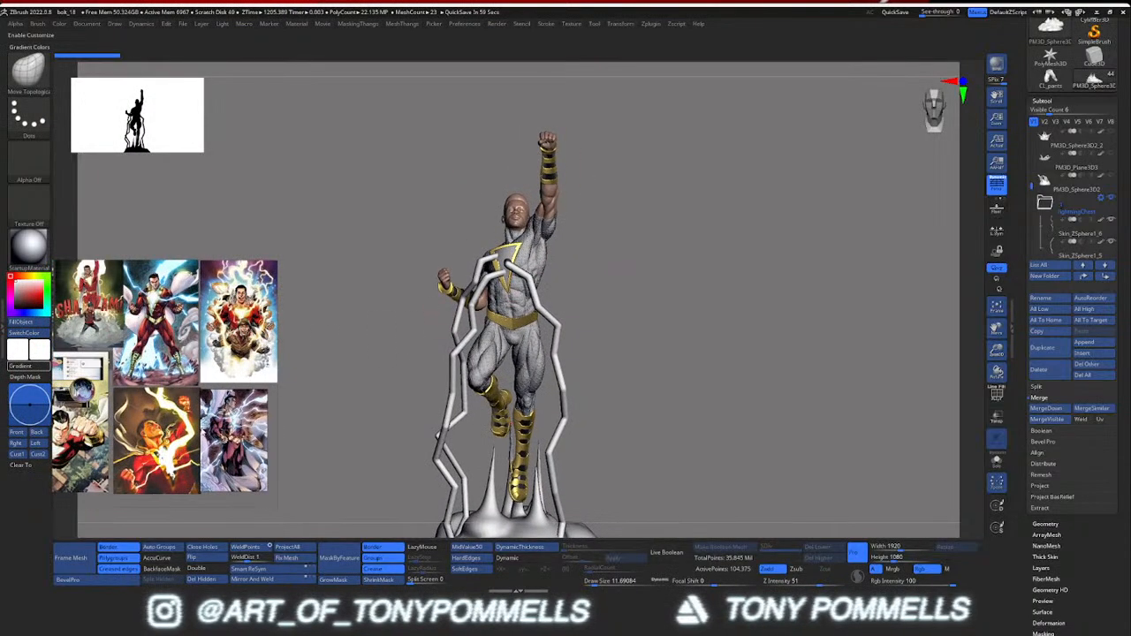
middle_drag(200, 421, 150, 413)
scroll(234, 369, up, 4)
scroll(149, 403, up, 2)
Make the large lightning bolt behind the figure and the coat over the suit visible
drag(609, 342, 471, 341)
right_drag(471, 341, 504, 339)
mouse_move(504, 339)
ctrl+right_down()
mouse_move(505, 311)
mouse_move(549, 305)
mouse_move(551, 346)
mouse_move(597, 343)
mouse_move(597, 301)
ctrl+right_up()
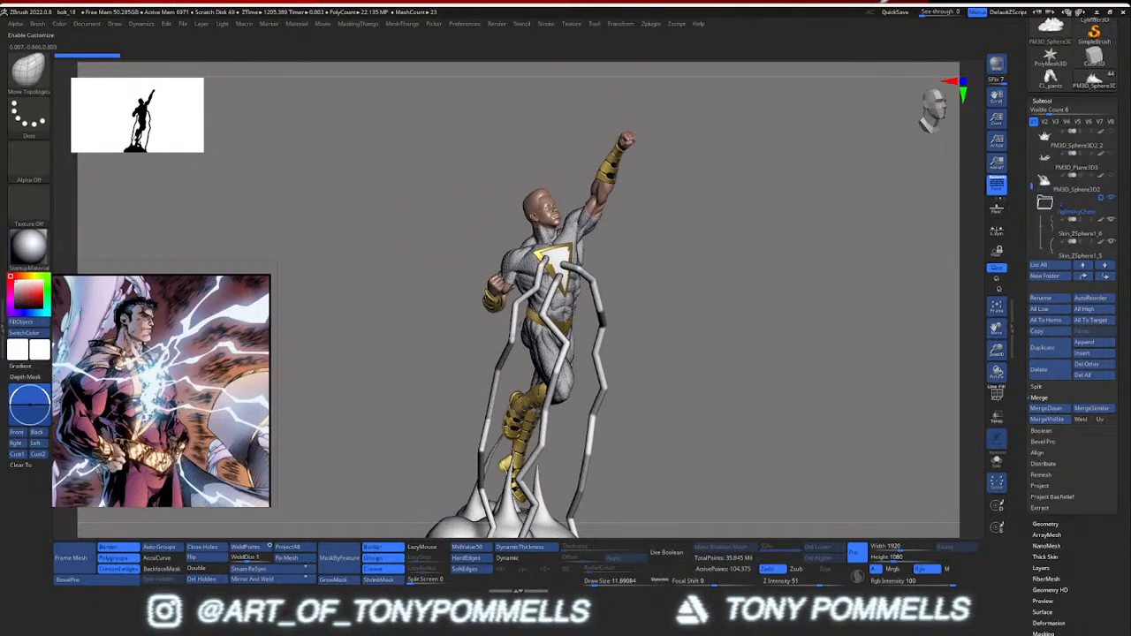
right_drag(484, 425, 652, 323)
right_drag(652, 324, 777, 307)
scroll(1117, 219, down, 3)
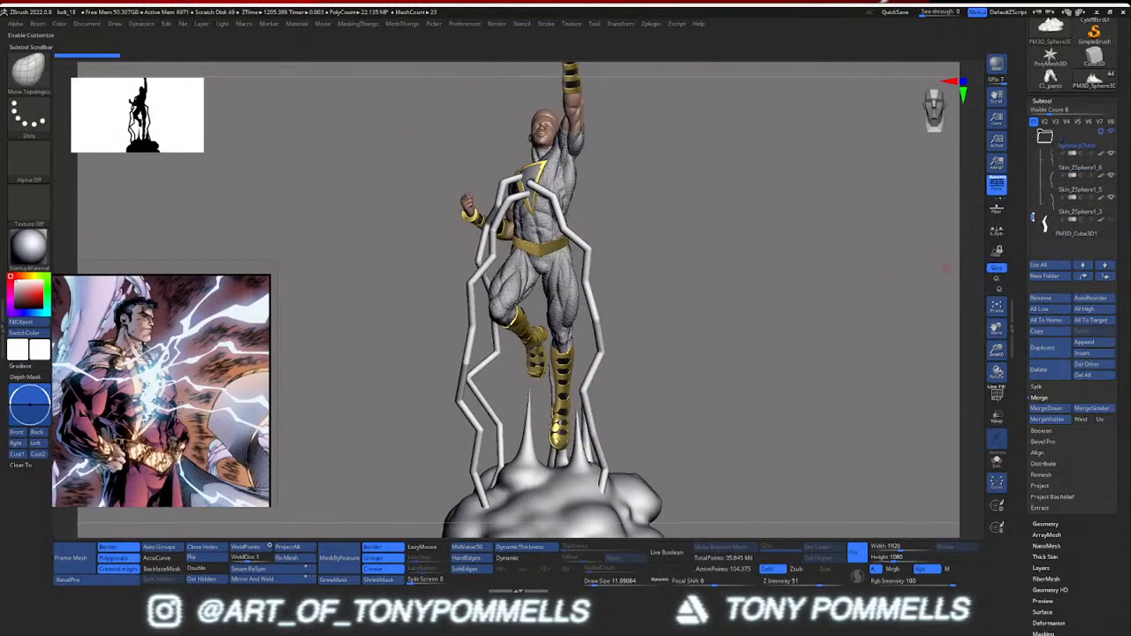
click(1080, 226)
mouse_move(694, 280)
right_down()
mouse_move(661, 273)
mouse_move(566, 313)
mouse_move(553, 346)
mouse_move(574, 358)
mouse_move(538, 318)
mouse_move(579, 381)
mouse_move(629, 375)
mouse_move(636, 318)
mouse_move(639, 347)
mouse_move(673, 357)
right_up()
drag(1031, 212, 1032, 157)
click(1112, 199)
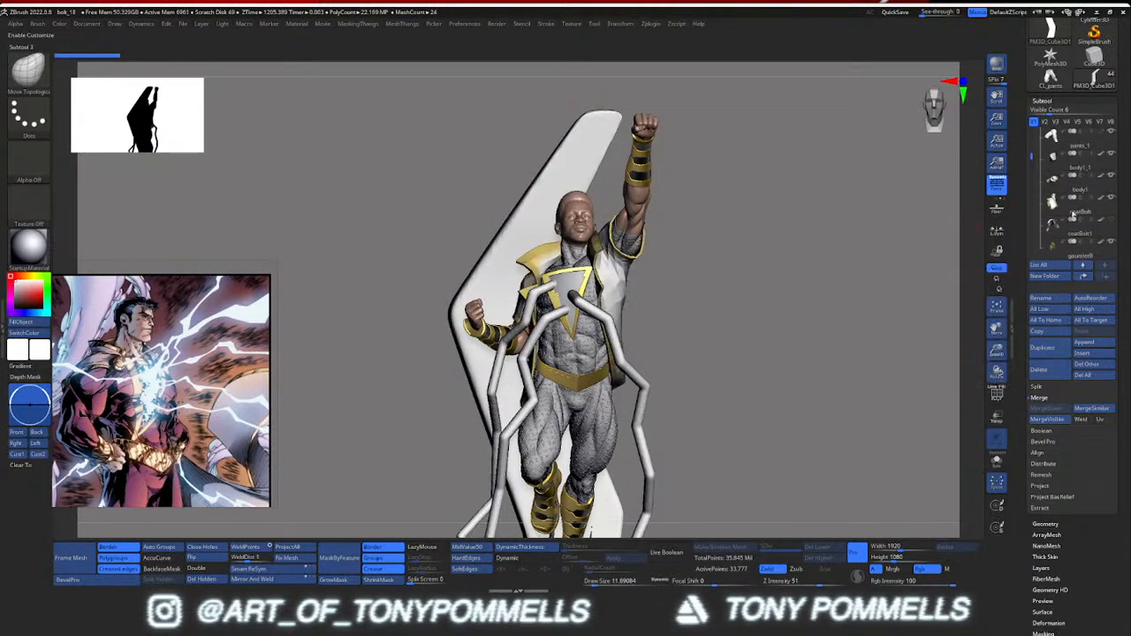
Examine the coat, lightning strands and backdrop bolt from several angles beside the comic reference
right_drag(548, 305, 670, 305)
mouse_move(670, 305)
ctrl+right_down()
mouse_move(782, 298)
mouse_move(570, 291)
mouse_move(707, 297)
mouse_move(672, 229)
ctrl+right_up()
alt+right_drag(619, 182, 567, 124)
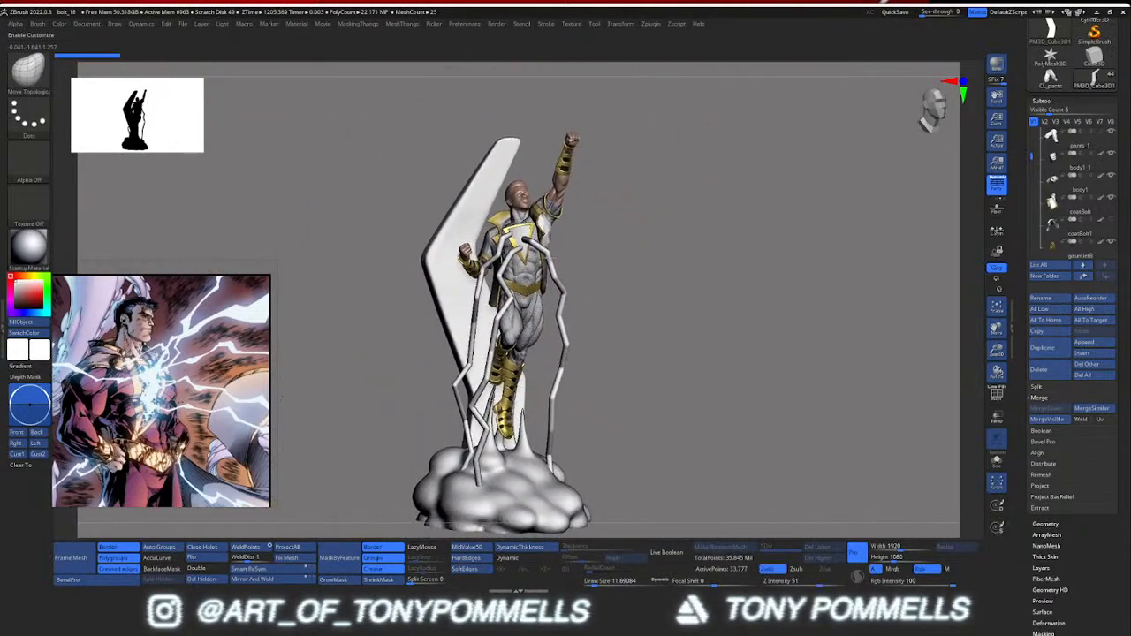
mouse_move(567, 290)
right_down()
mouse_move(618, 299)
mouse_move(568, 272)
mouse_move(597, 272)
mouse_move(533, 268)
mouse_move(519, 304)
mouse_move(471, 304)
mouse_move(568, 306)
right_up()
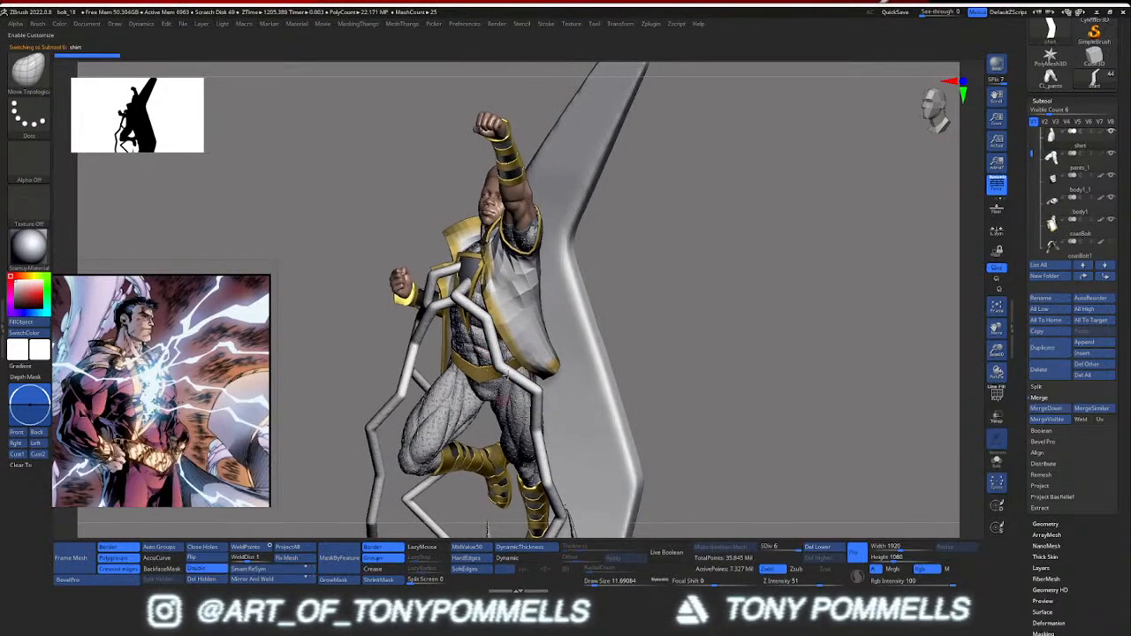
right_drag(505, 378, 535, 298)
alt+right_drag(536, 299, 523, 301)
right_drag(187, 366, 204, 352)
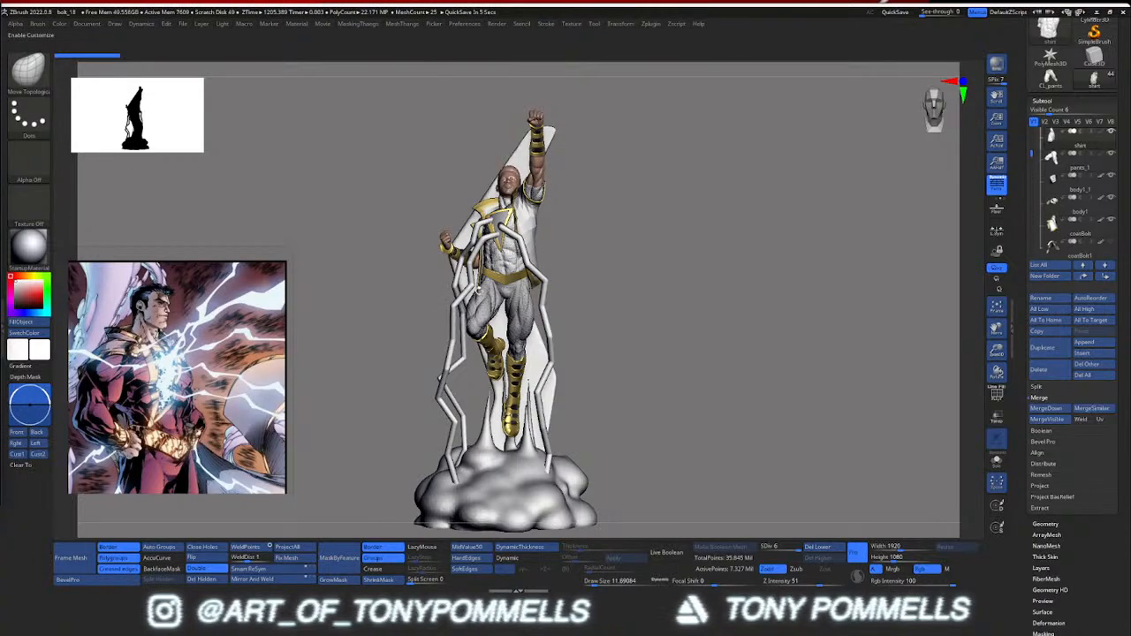
mouse_move(478, 290)
right_down()
mouse_move(557, 297)
mouse_move(537, 291)
mouse_move(550, 284)
mouse_move(525, 295)
right_up()
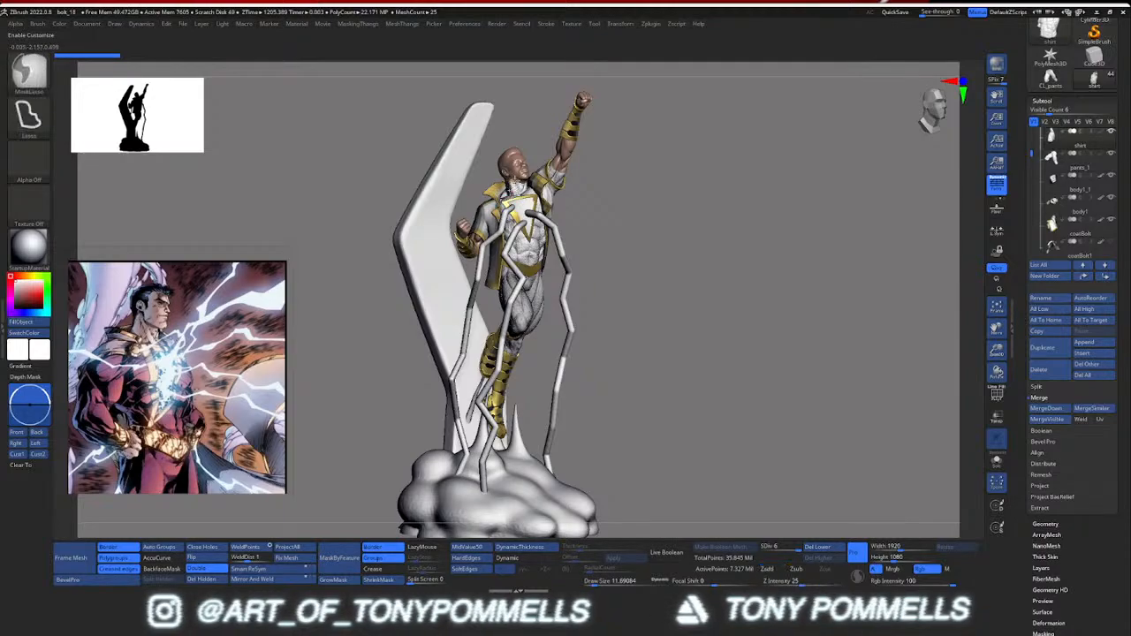
mouse_move(513, 145)
ctrl+right_down()
mouse_move(520, 202)
mouse_move(534, 190)
mouse_move(579, 192)
mouse_move(446, 177)
ctrl+right_up()
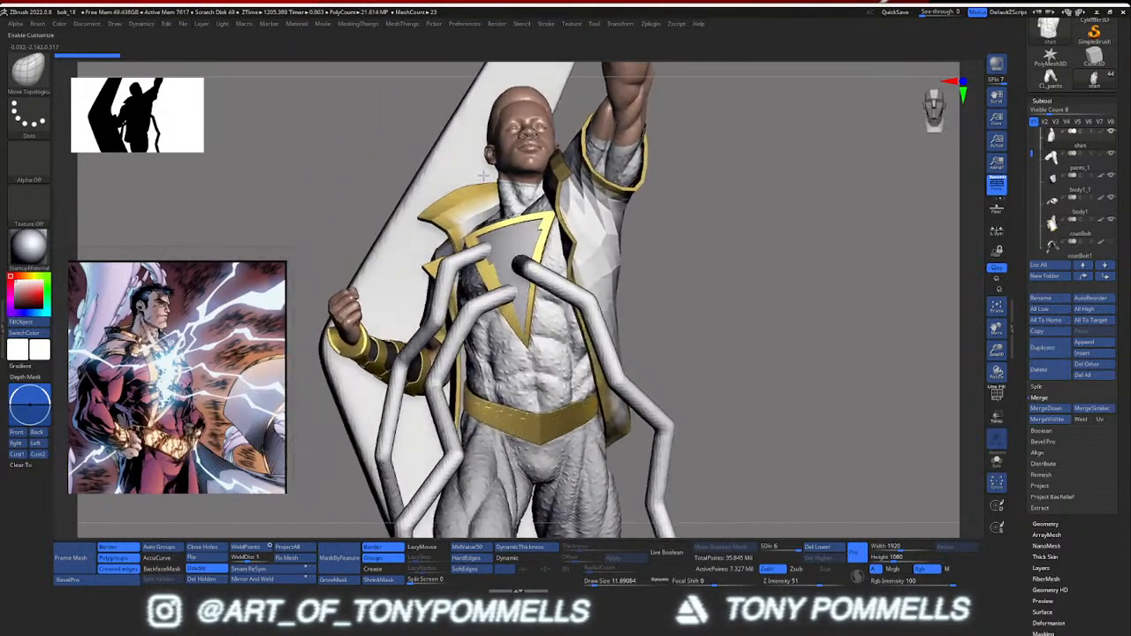
ctrl+right_drag(519, 165, 566, 117)
mouse_move(566, 200)
right_down()
mouse_move(479, 208)
mouse_move(650, 212)
mouse_move(510, 222)
mouse_move(538, 320)
mouse_move(601, 232)
mouse_move(643, 232)
mouse_move(560, 243)
mouse_move(556, 220)
mouse_move(554, 235)
mouse_move(526, 230)
right_up()
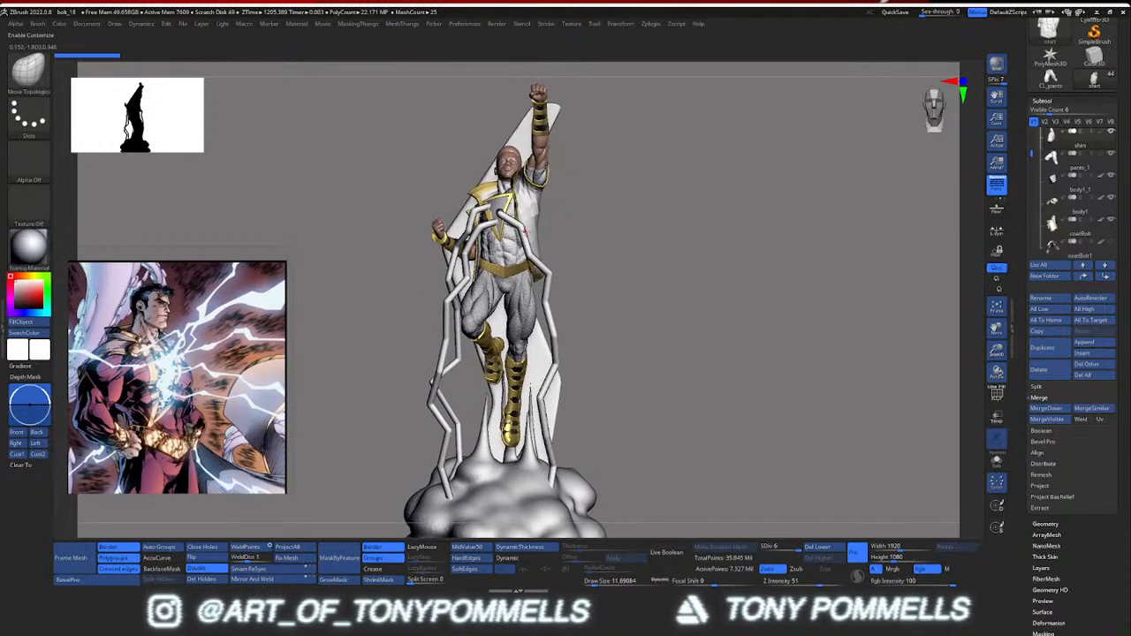